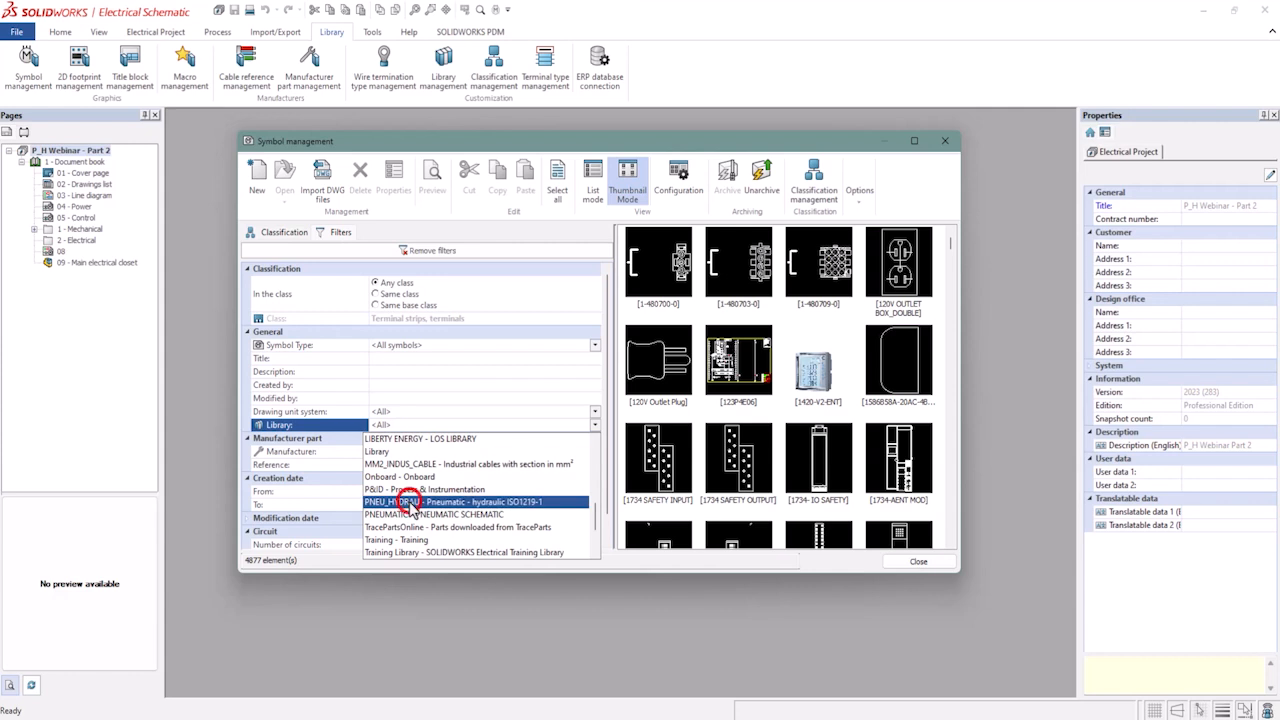
# Filter the symbol library list by the PNEU_HYDRAU pneumatic-hydraulic library, then close symbol management.
pyautogui.click(410, 501)
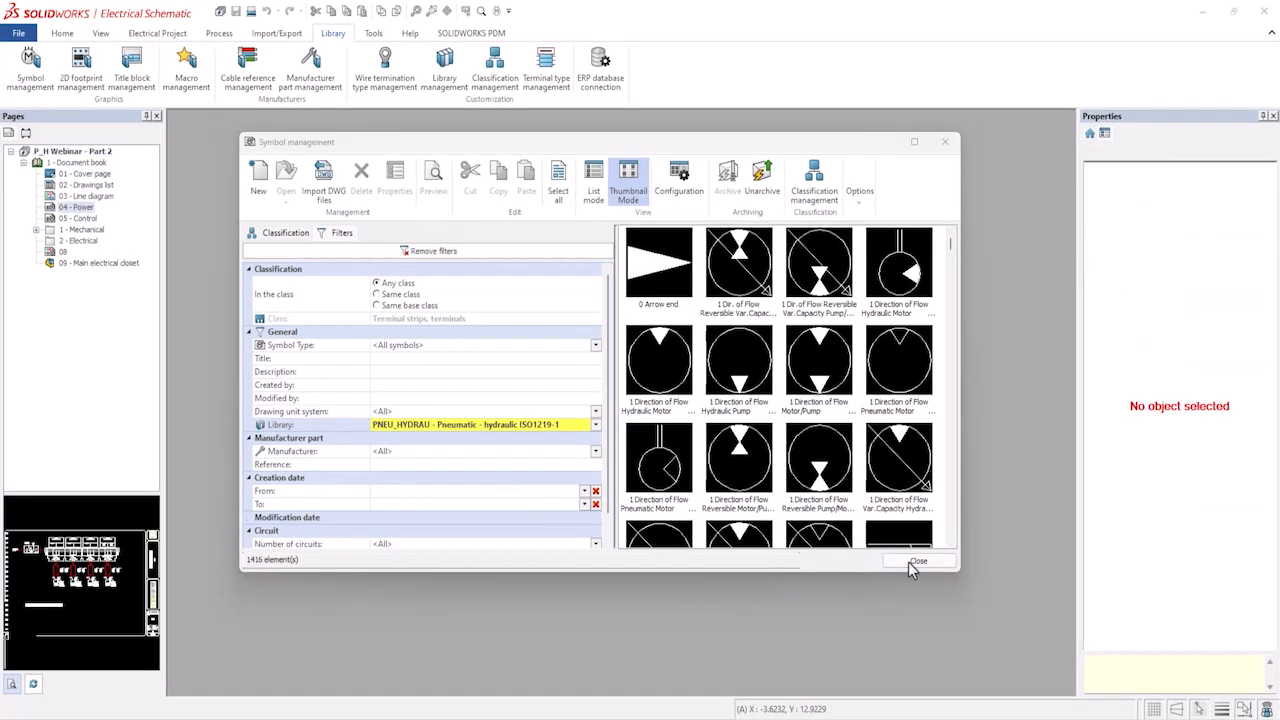
pyautogui.click(915, 563)
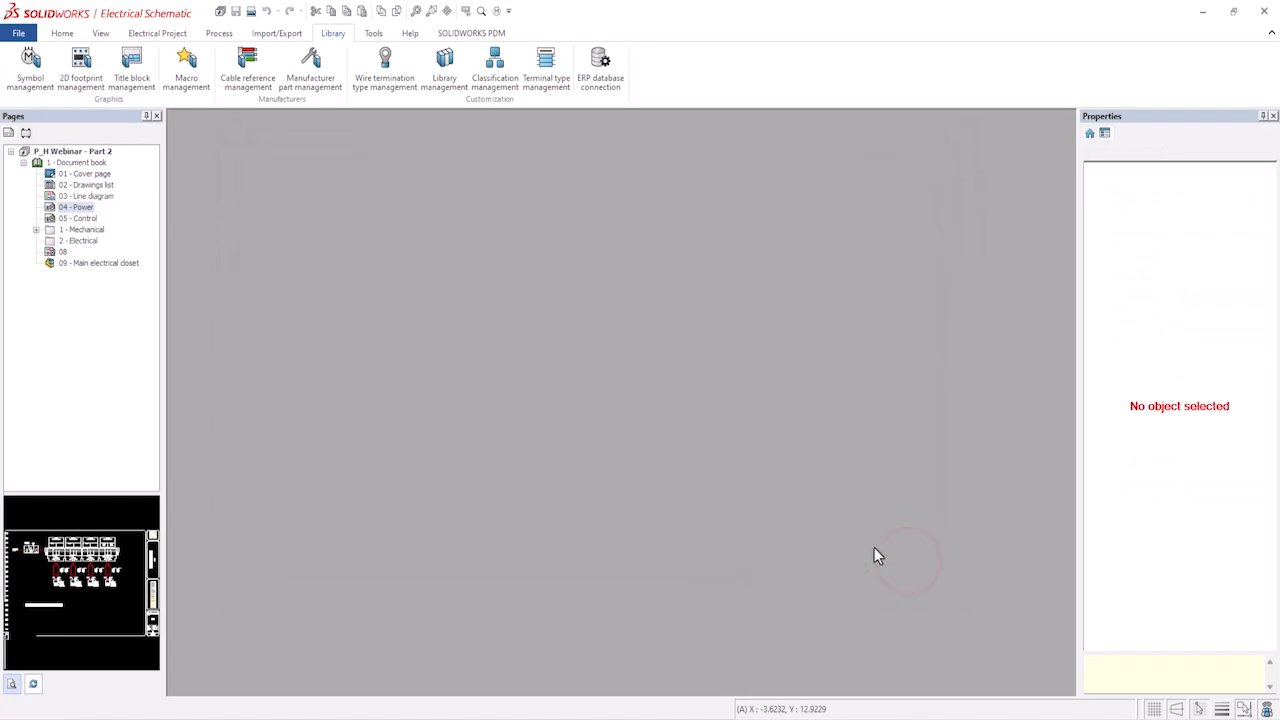
# Open the 04 - Power page and open the component properties of cylinder 0410CYL.
pyautogui.doubleClick(77, 208)
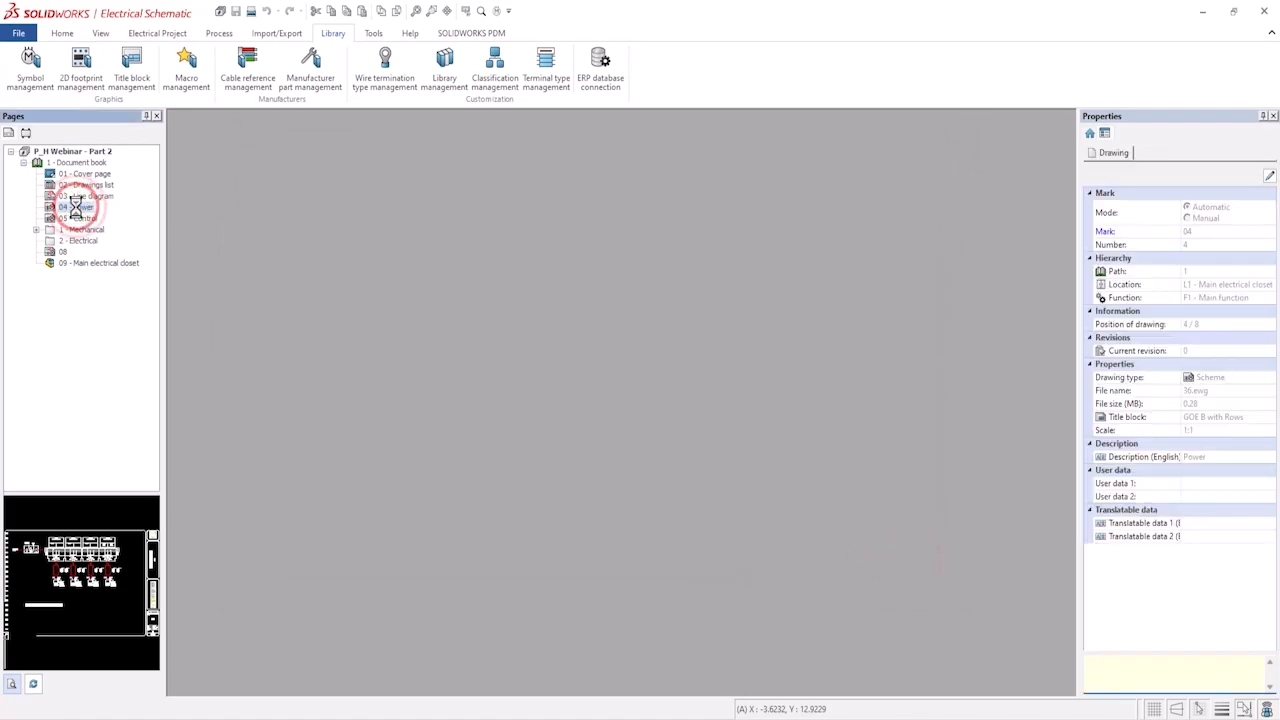
pyautogui.scroll(5, 698, 533)
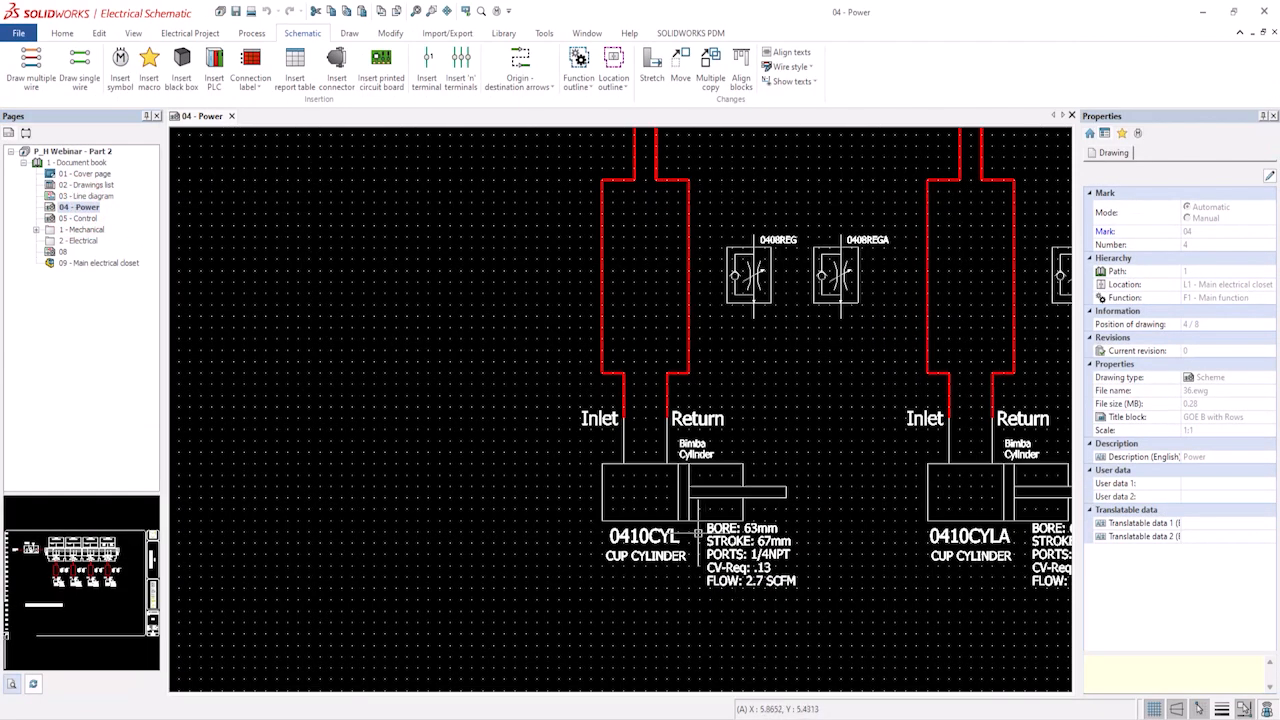
pyautogui.click(649, 462)
pyautogui.rightClick(649, 462)
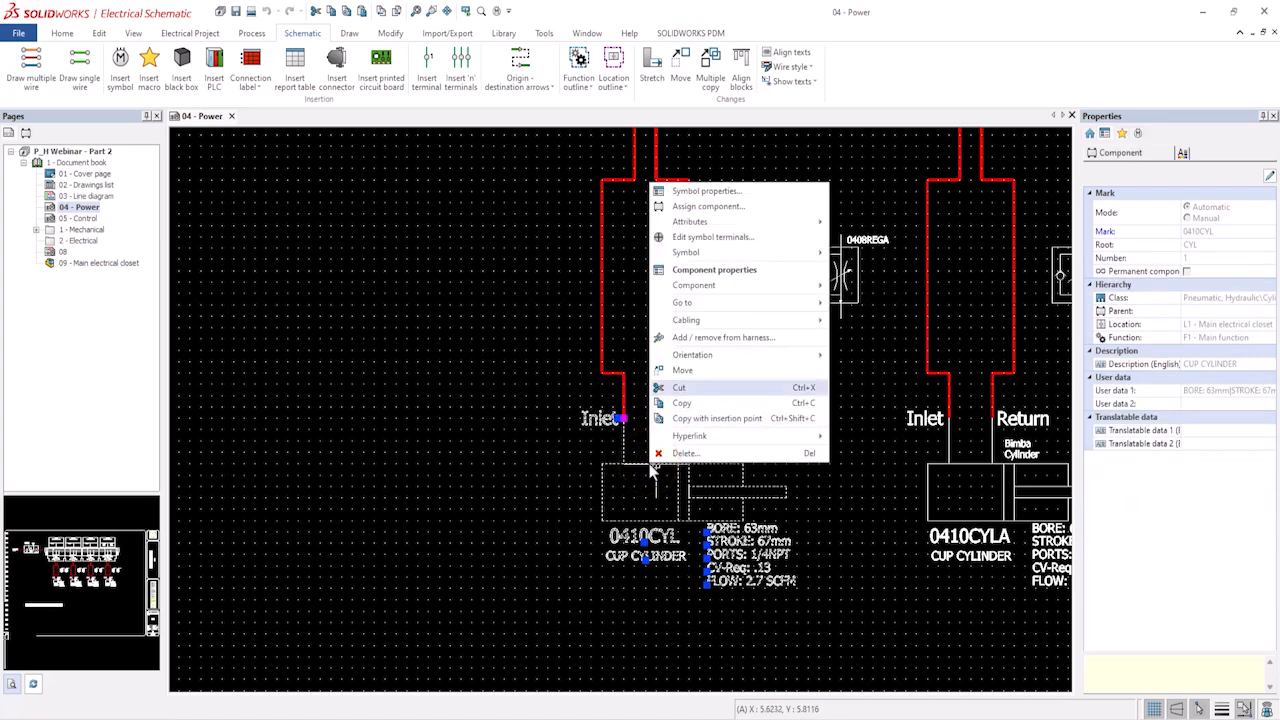
pyautogui.click(716, 270)
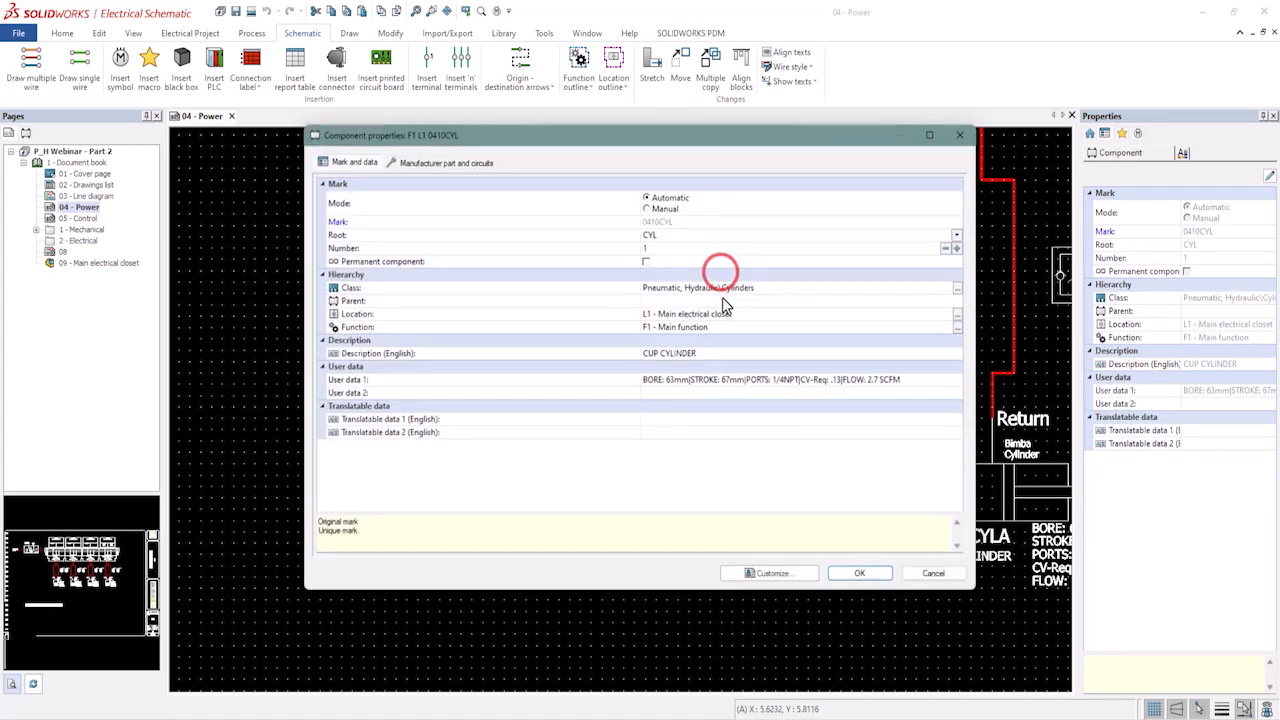
# Open the properties of the component's Bimba Cylinder manufacturer part.
pyautogui.click(440, 161)
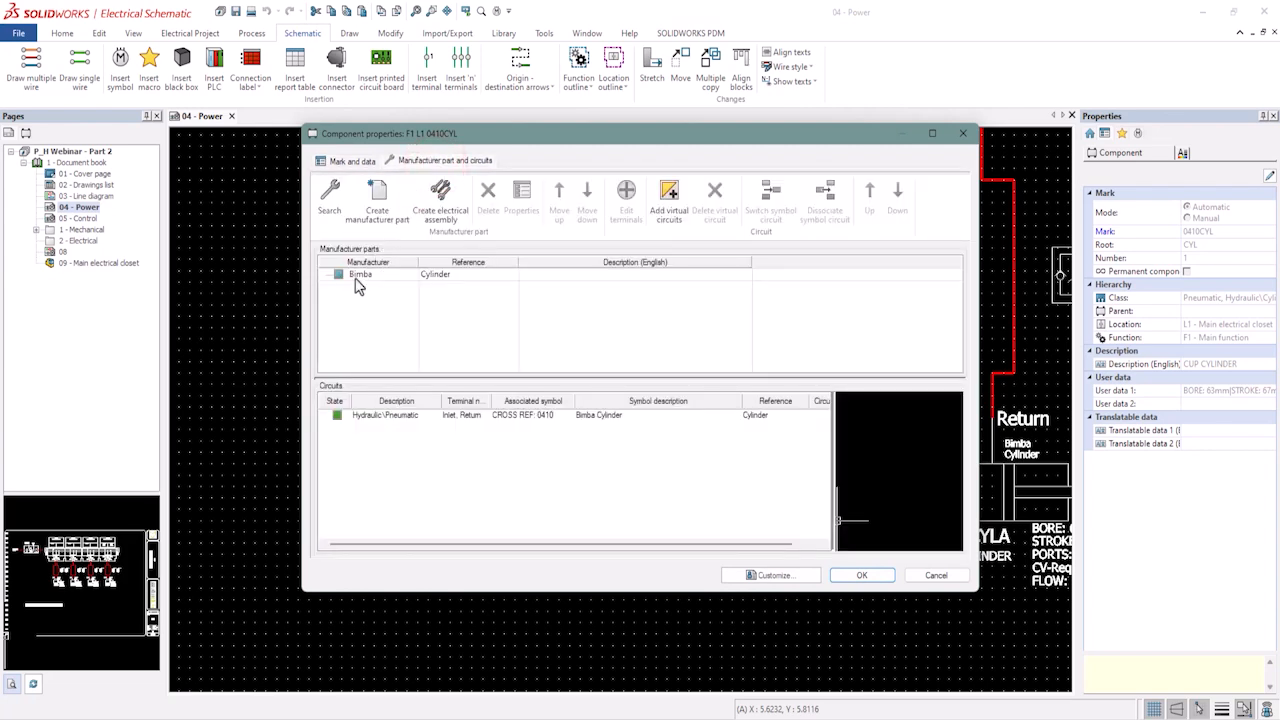
pyautogui.click(358, 276)
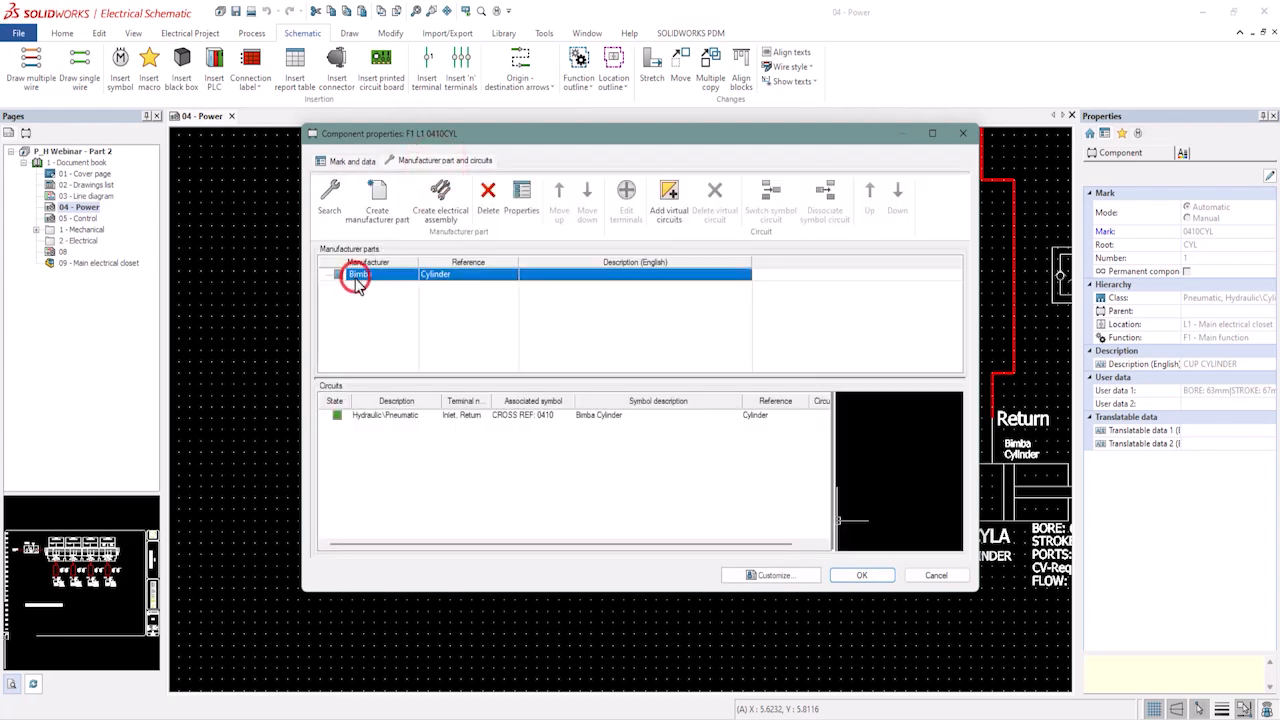
pyautogui.click(522, 198)
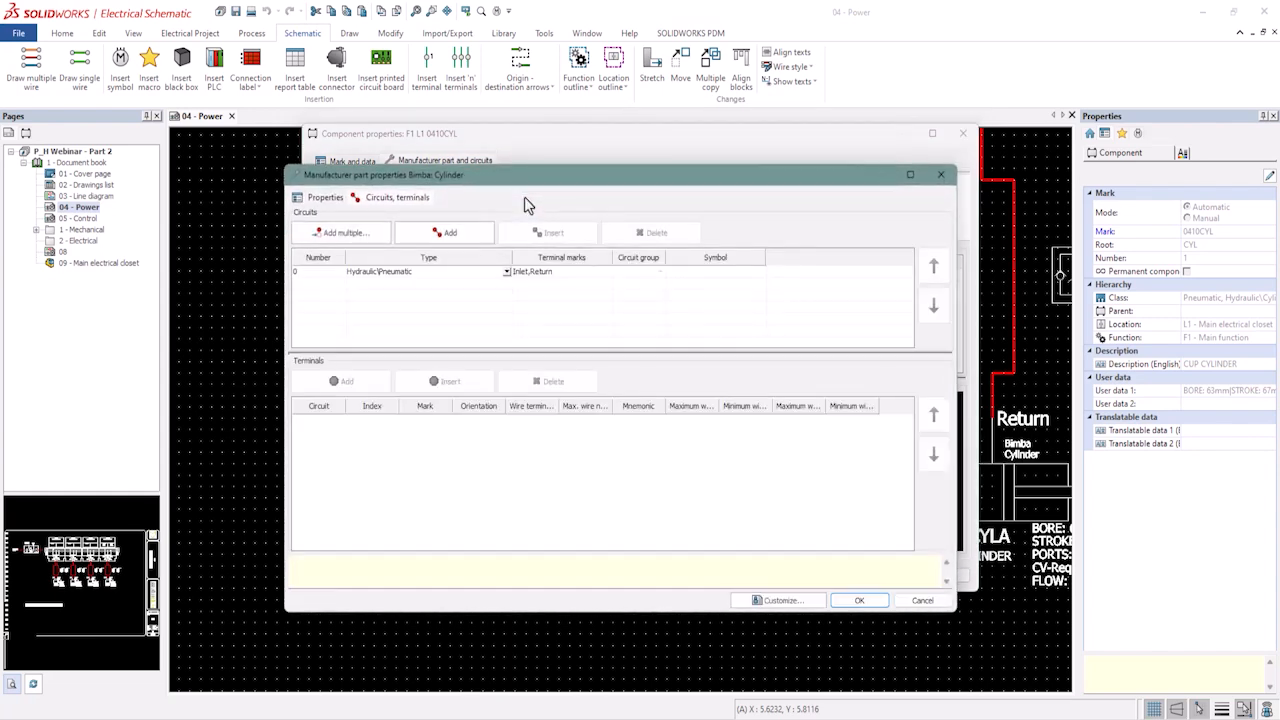
# Review the manufacturer part's 3D part file path, then close the part and component properties dialogs.
pyautogui.click(325, 197)
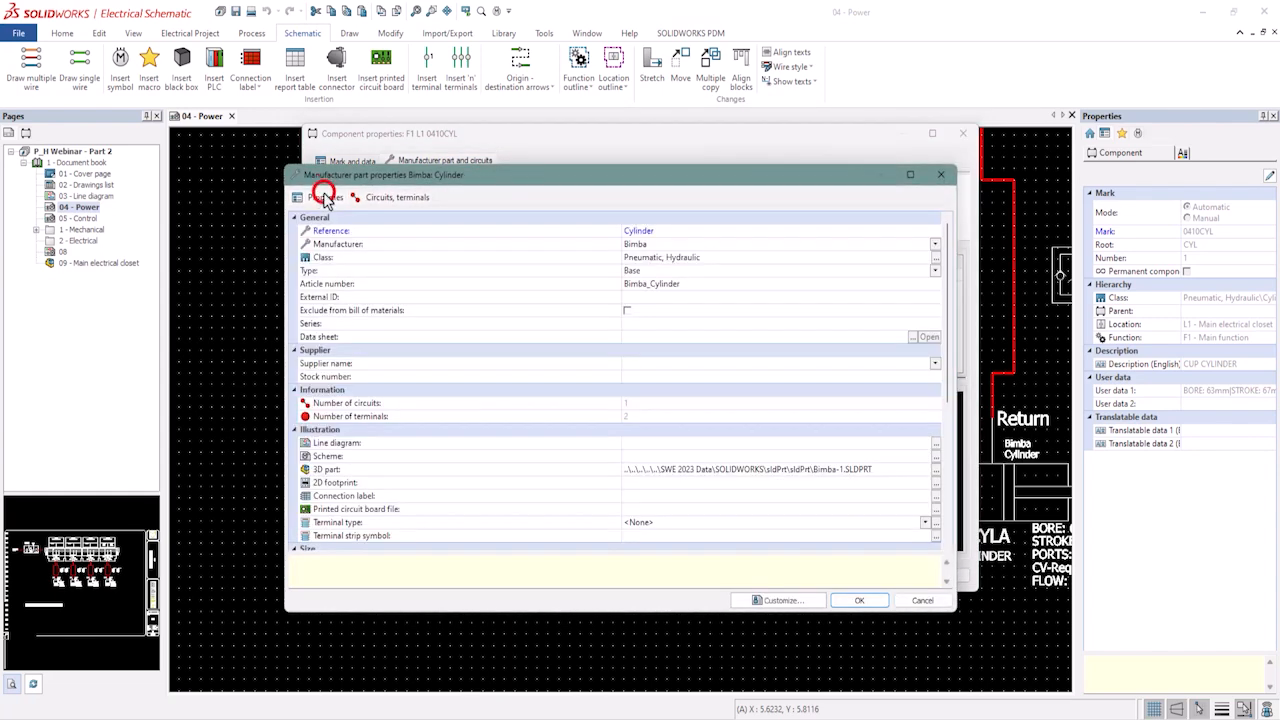
pyautogui.click(466, 470)
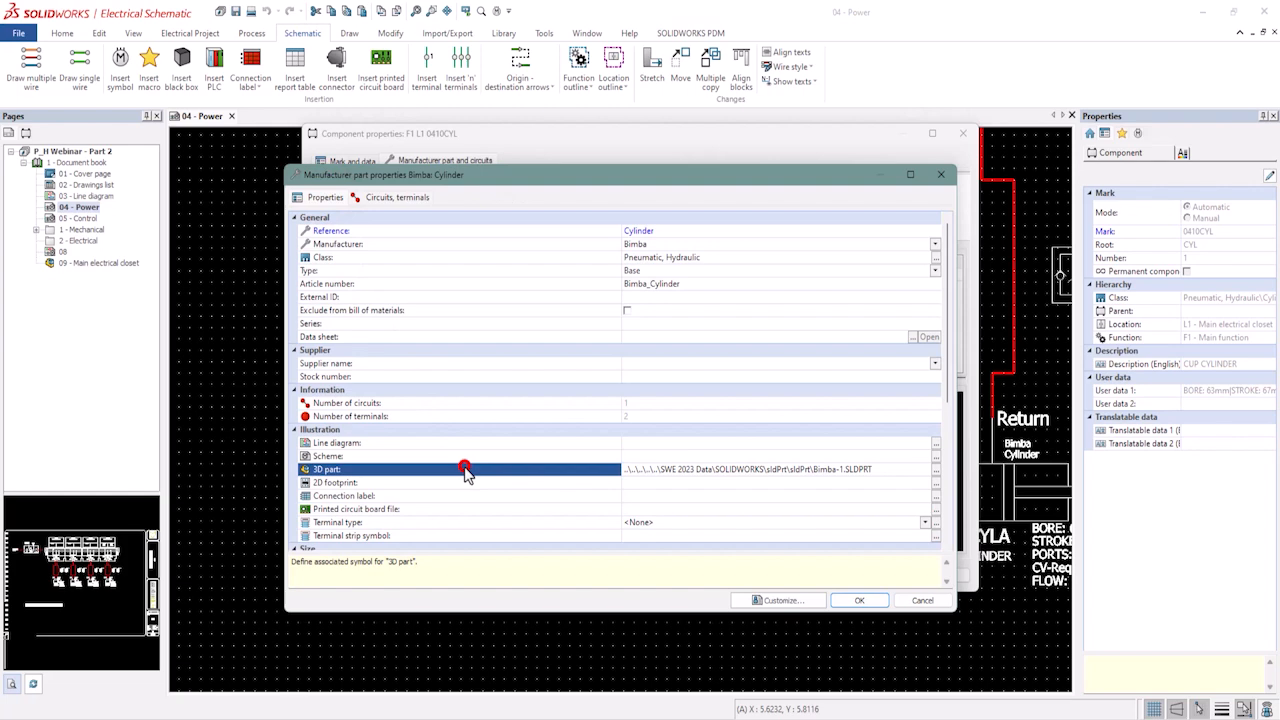
pyautogui.click(707, 470)
pyautogui.press('Escape')
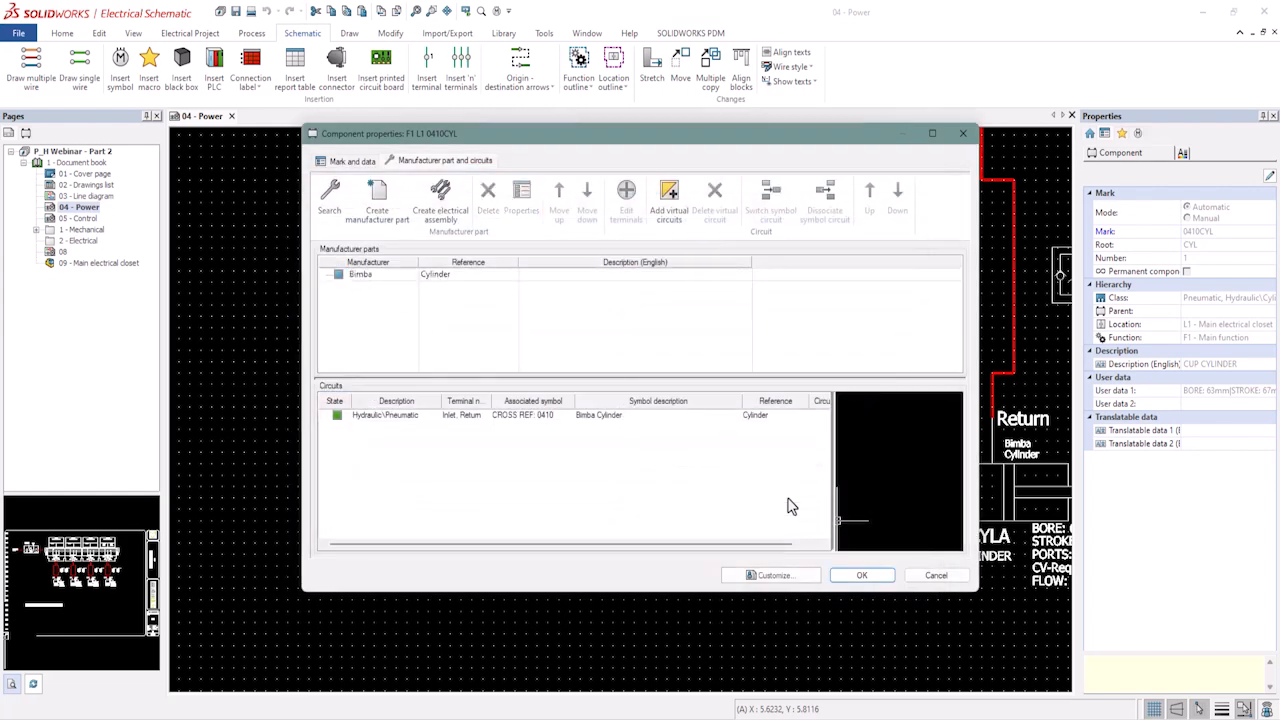
pyautogui.click(864, 575)
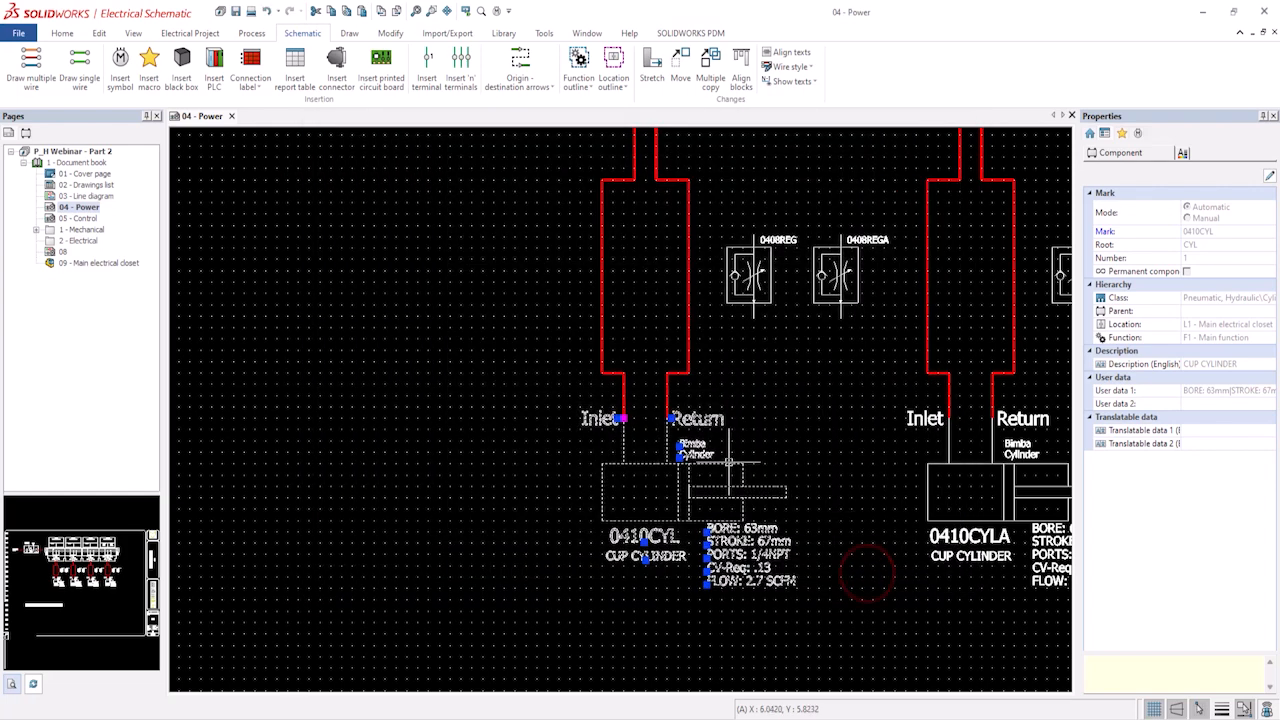
# Open the 0410CYL cylinder's symbol for editing.
pyautogui.click(729, 461)
pyautogui.rightClick(729, 461)
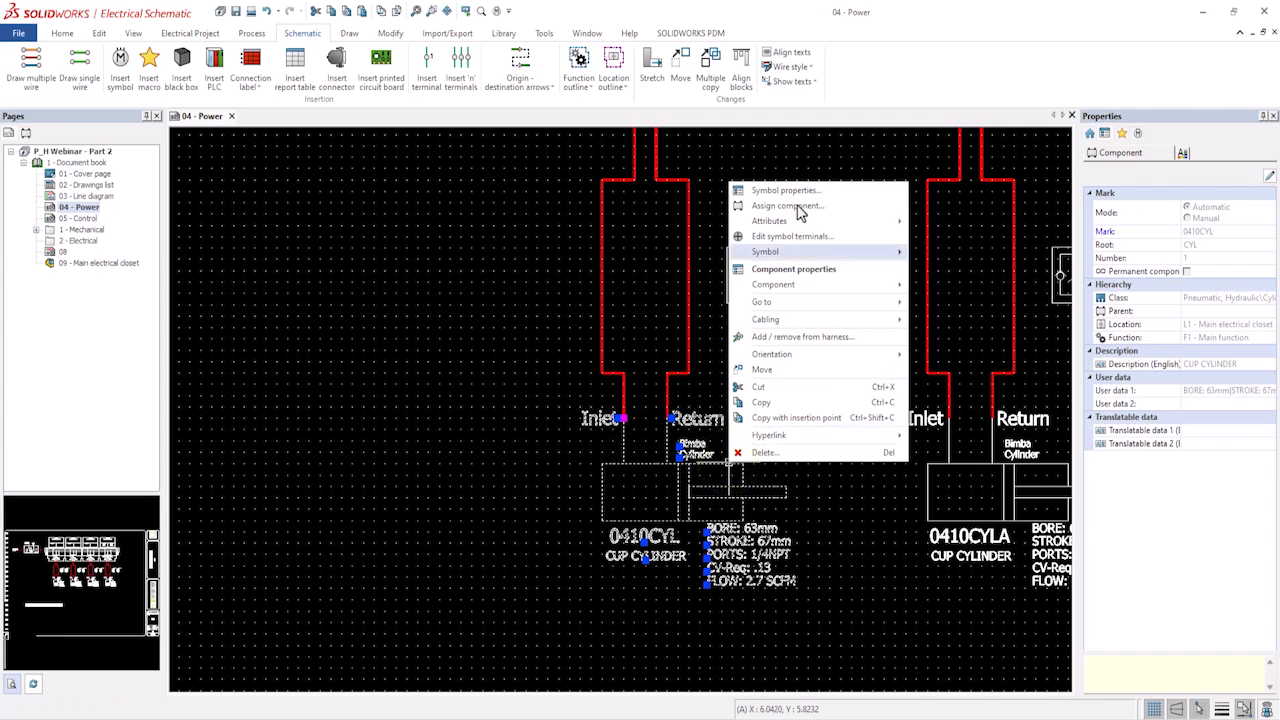
pyautogui.click(786, 251)
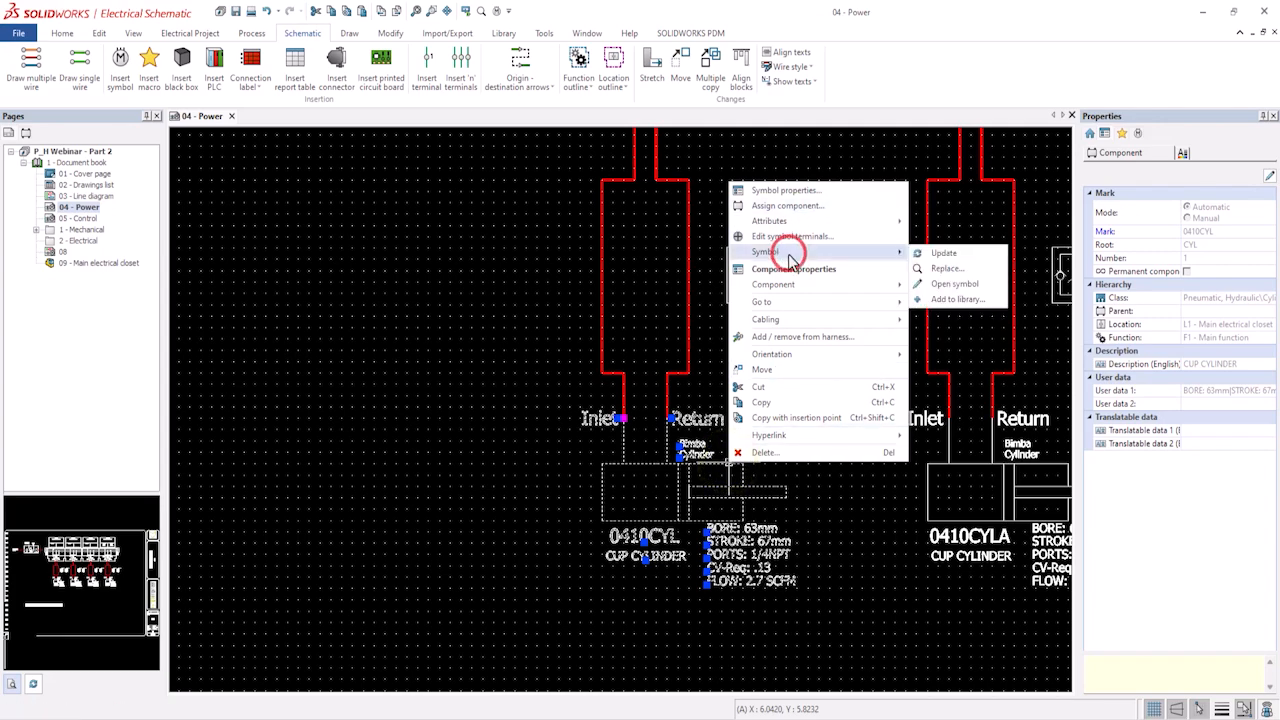
pyautogui.click(943, 286)
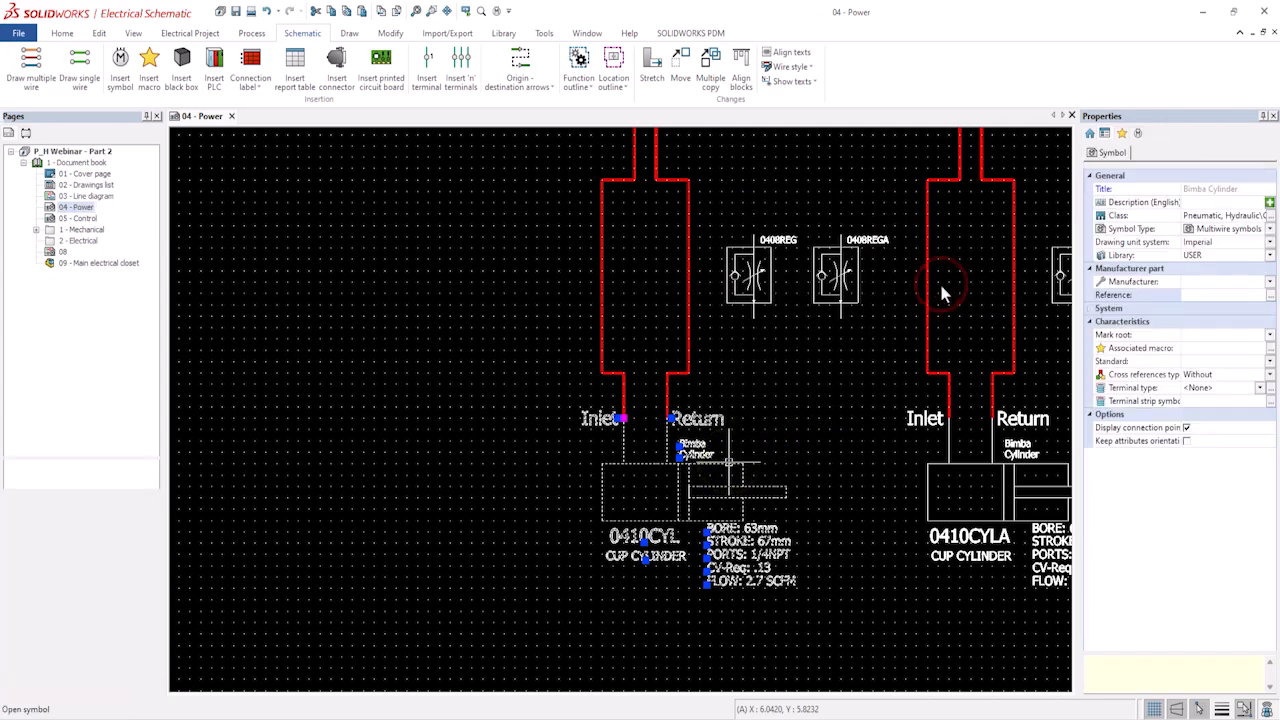
pyautogui.click(1271, 284)
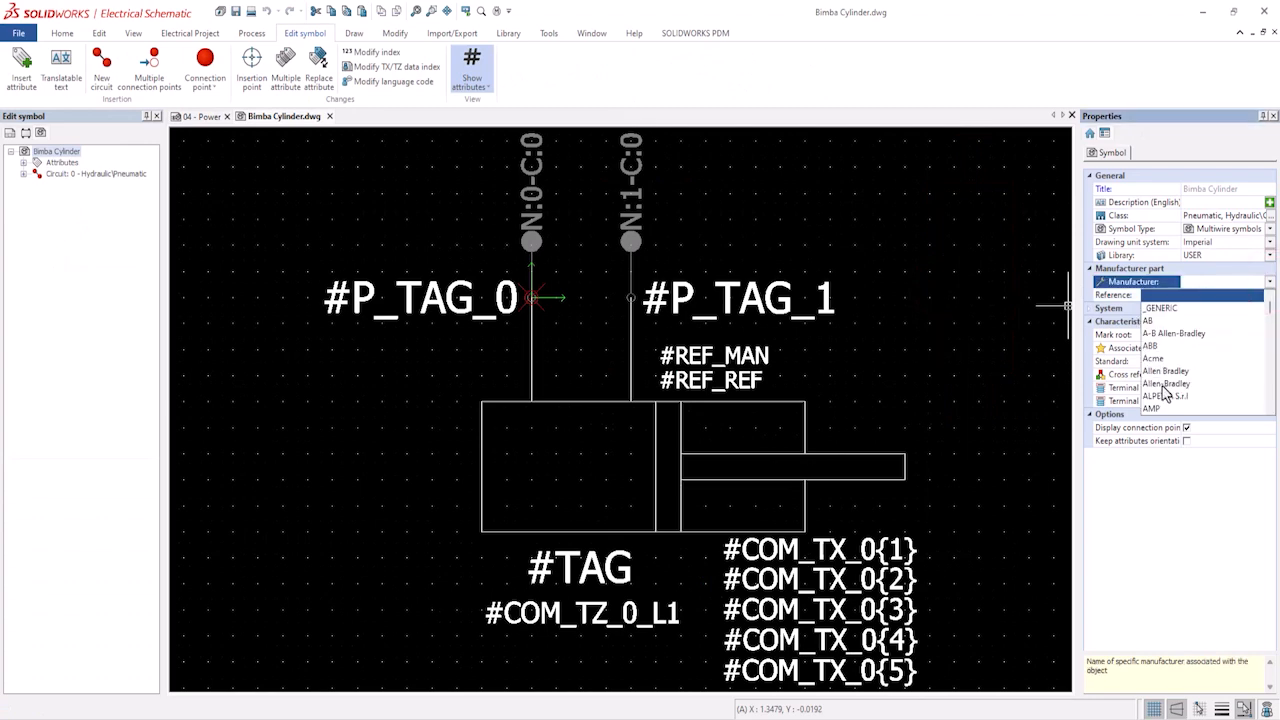
pyautogui.scroll(-5, 1163, 395)
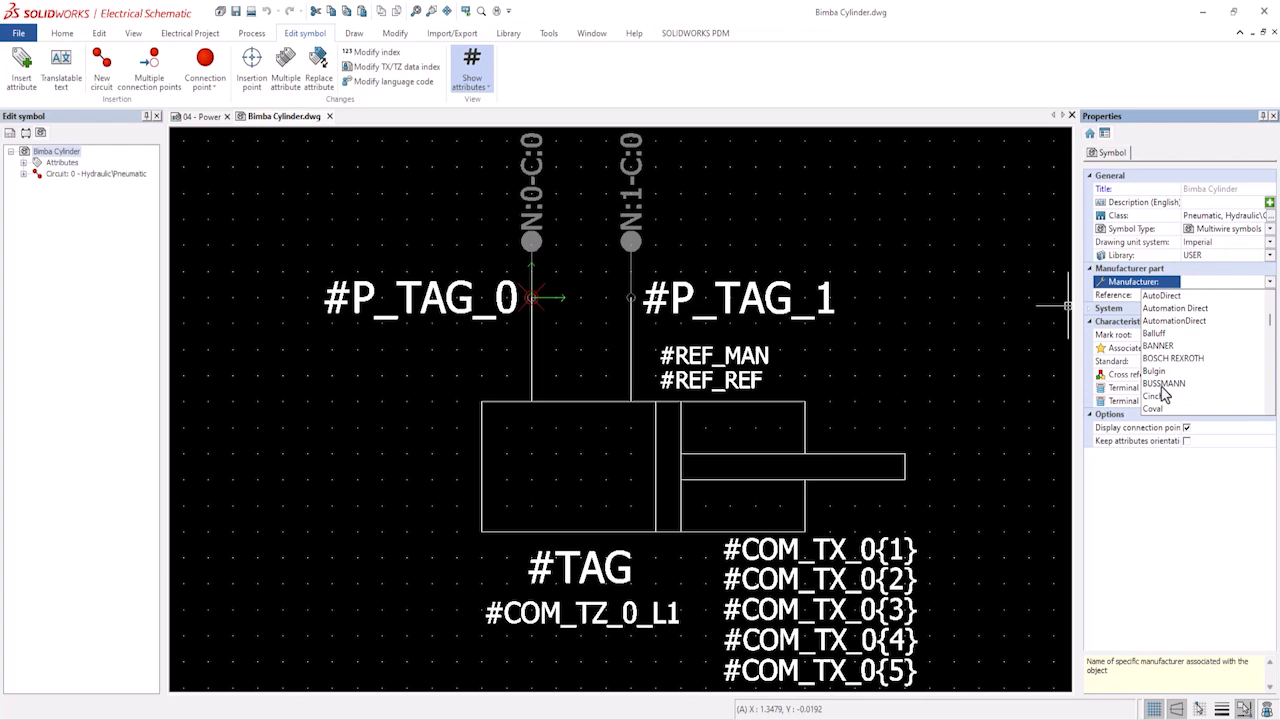
pyautogui.click(1015, 343)
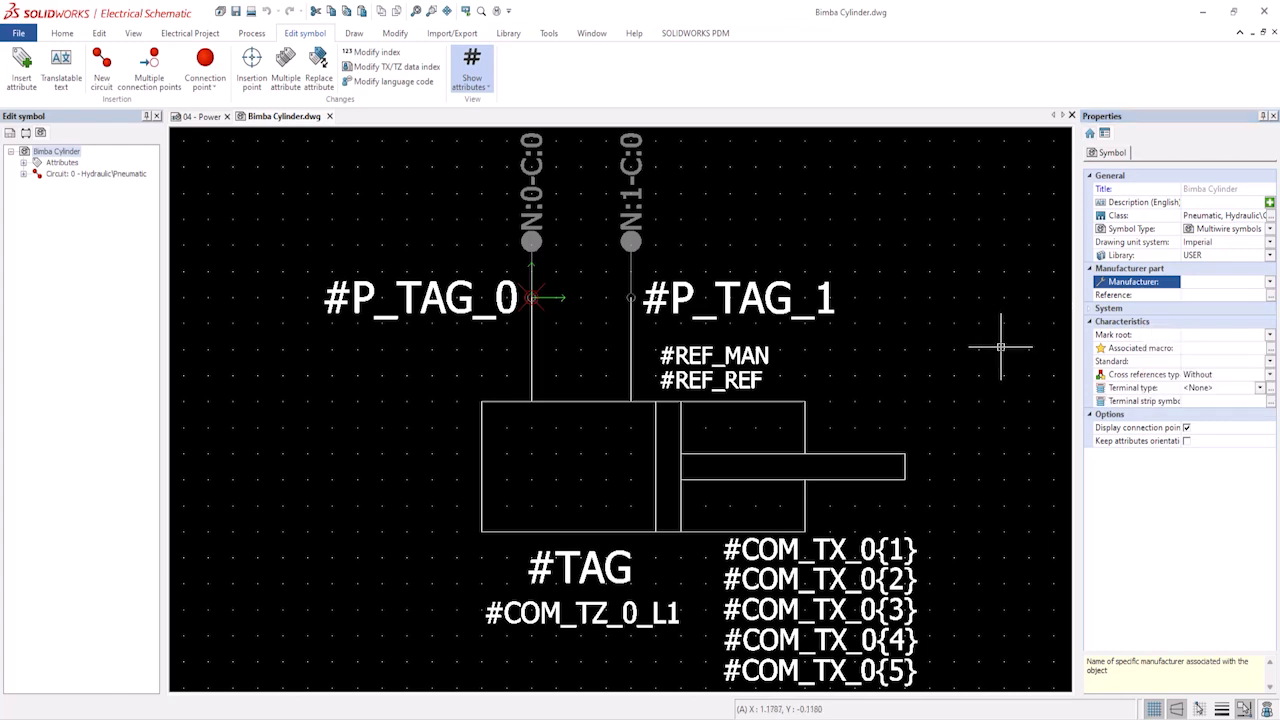
# Assign the Bimba Cylinder manufacturer part to the symbol, searching reference cylinder across any class.
pyautogui.click(1194, 294)
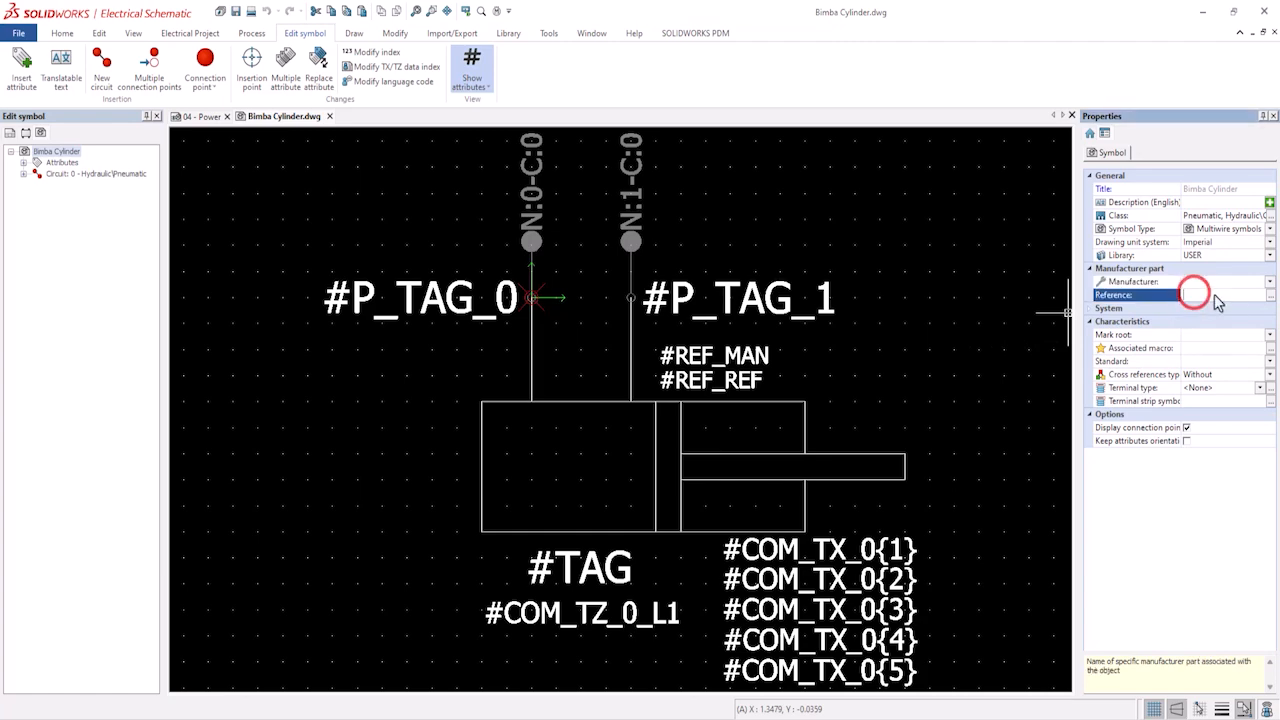
pyautogui.click(1272, 300)
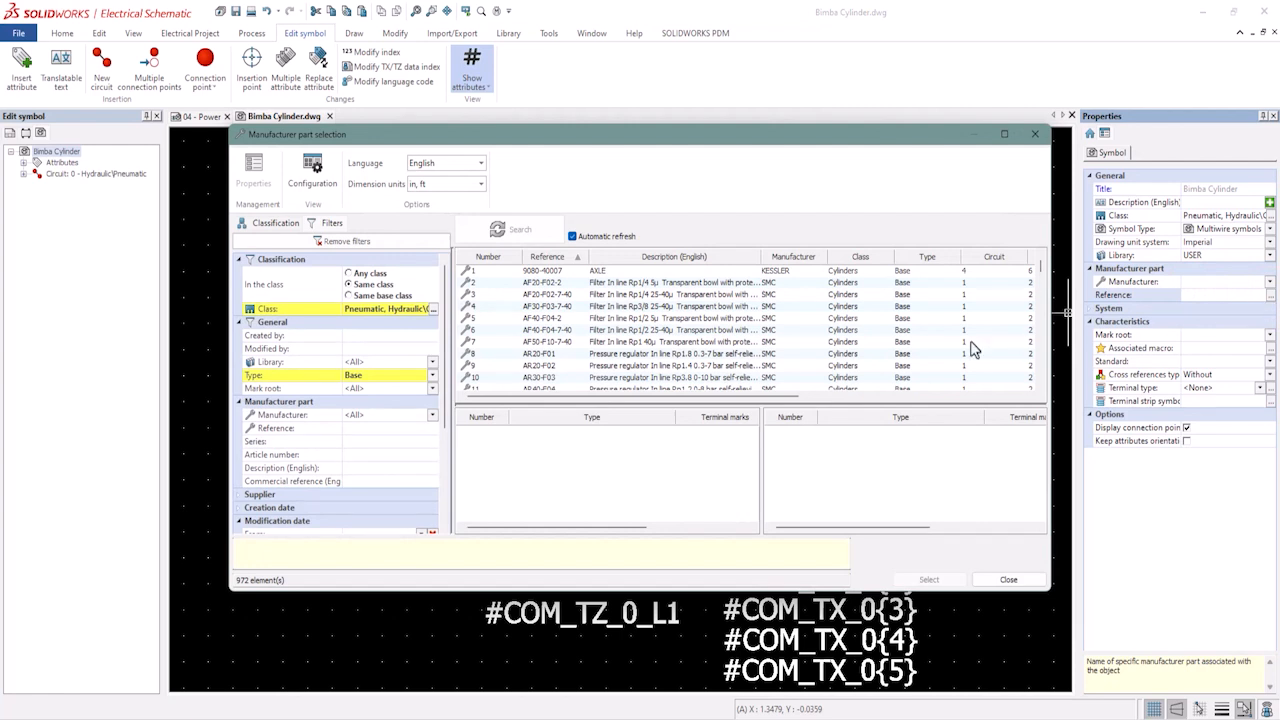
pyautogui.click(358, 430)
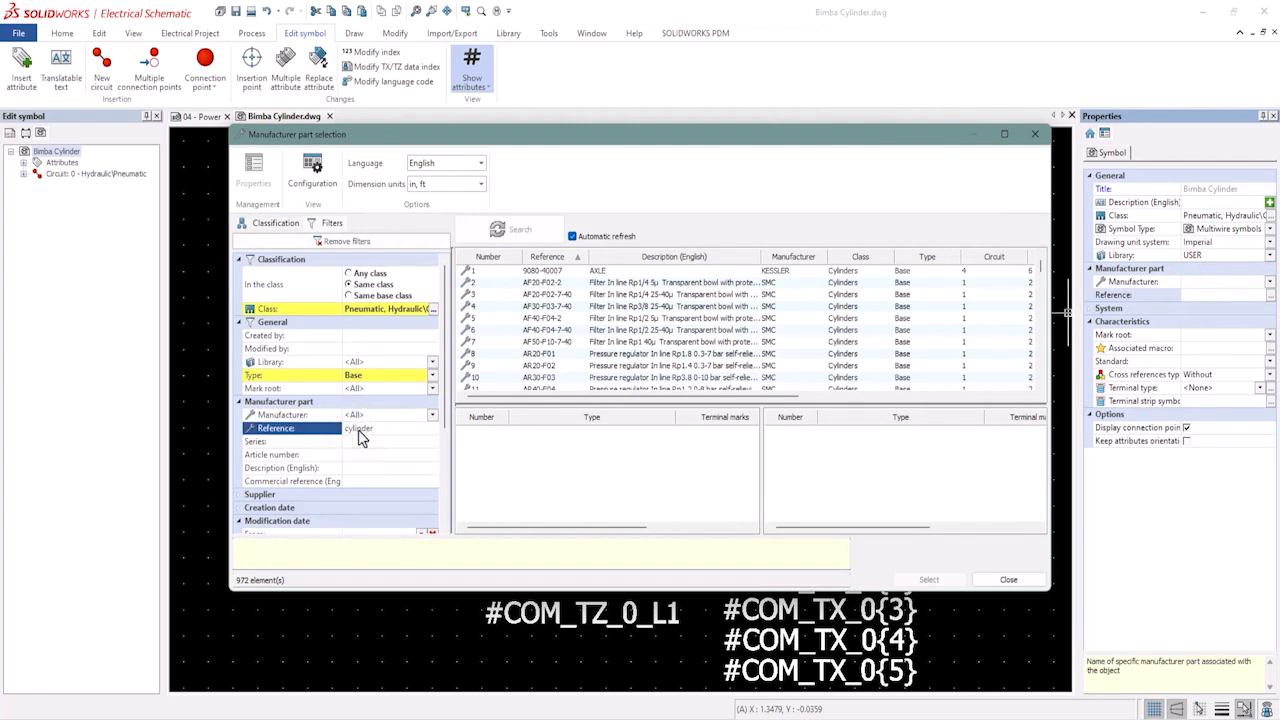
pyautogui.write('cylinder')
pyautogui.press('Return')
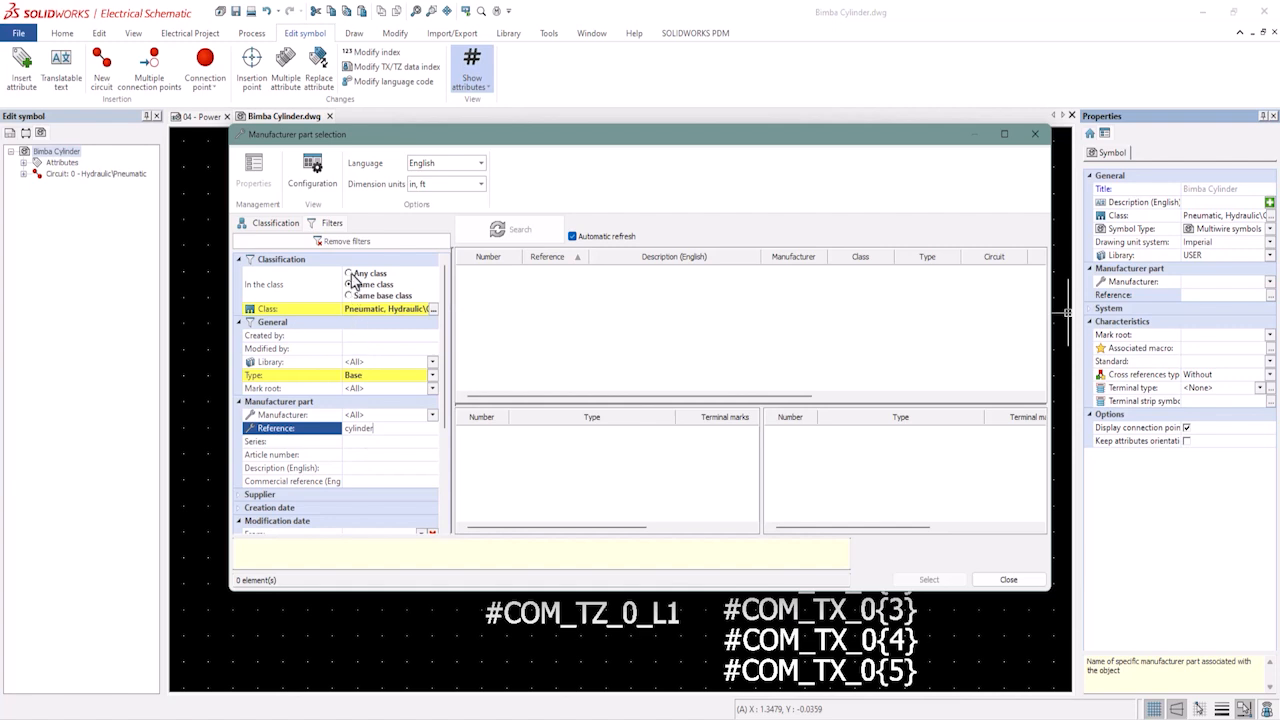
pyautogui.click(349, 274)
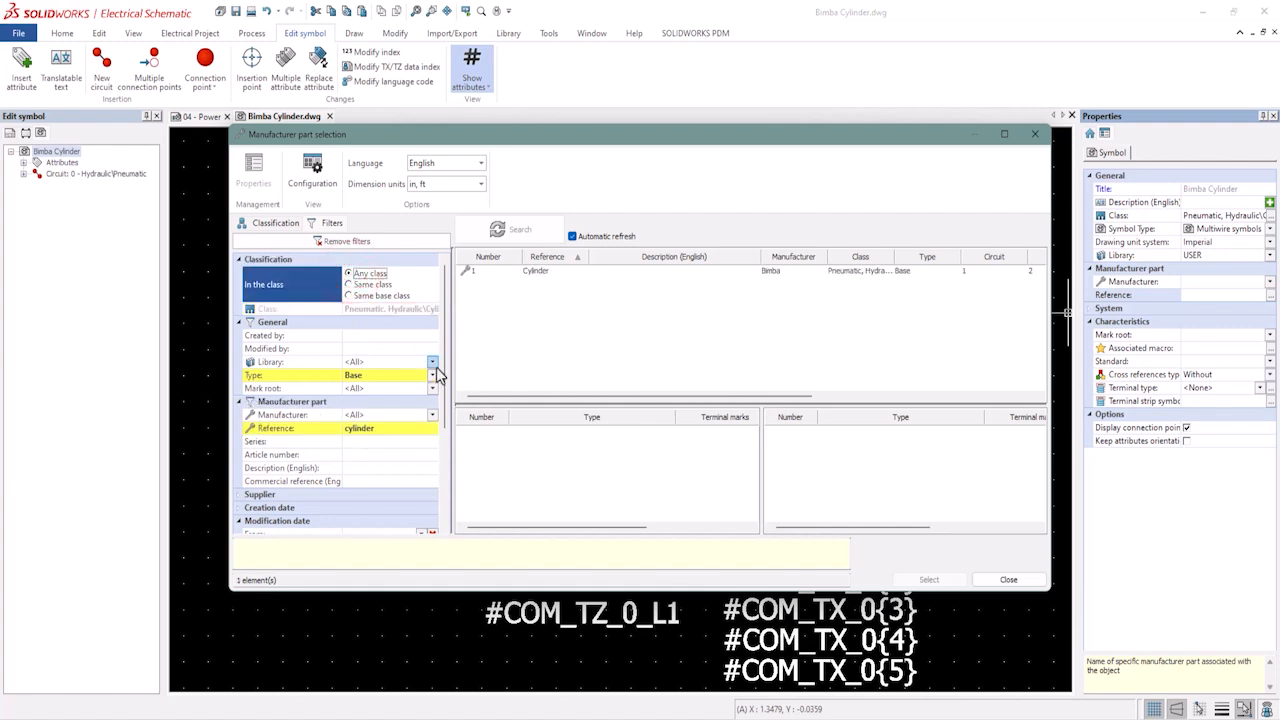
pyautogui.click(535, 272)
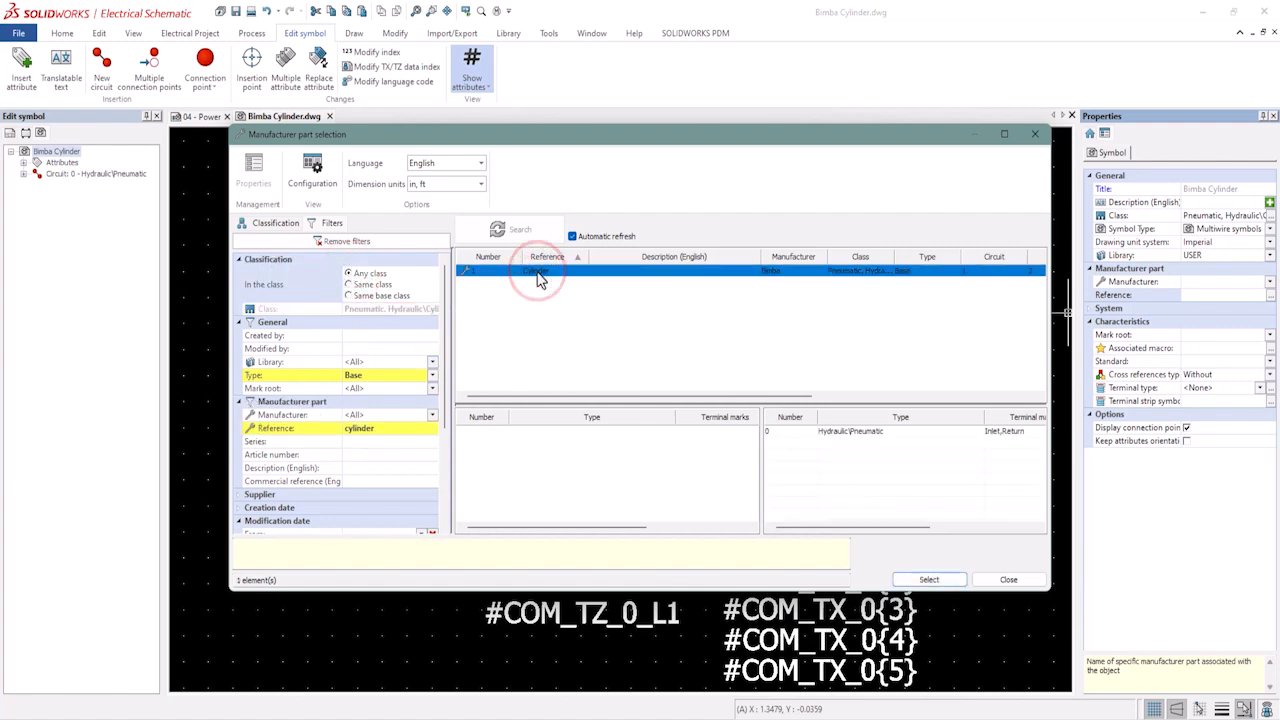
pyautogui.click(929, 580)
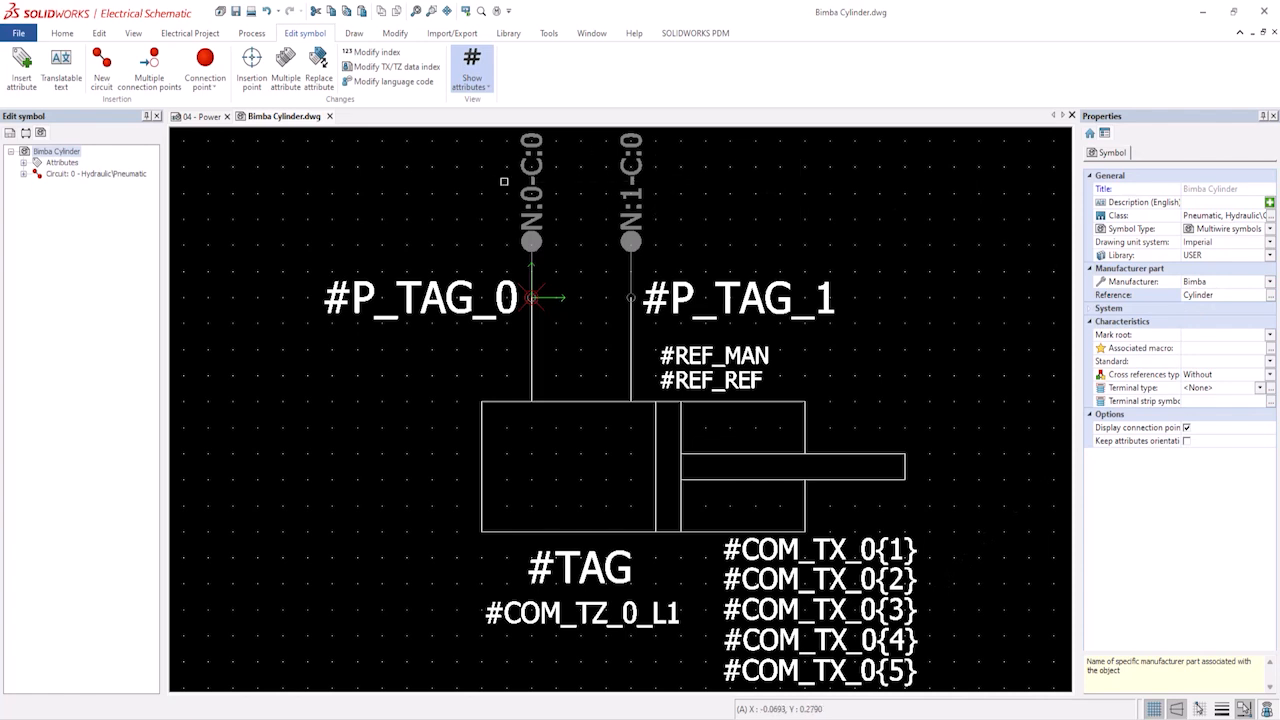
# Close the symbol editor and save changes to Bimba Cylinder.dwg.
pyautogui.click(329, 116)
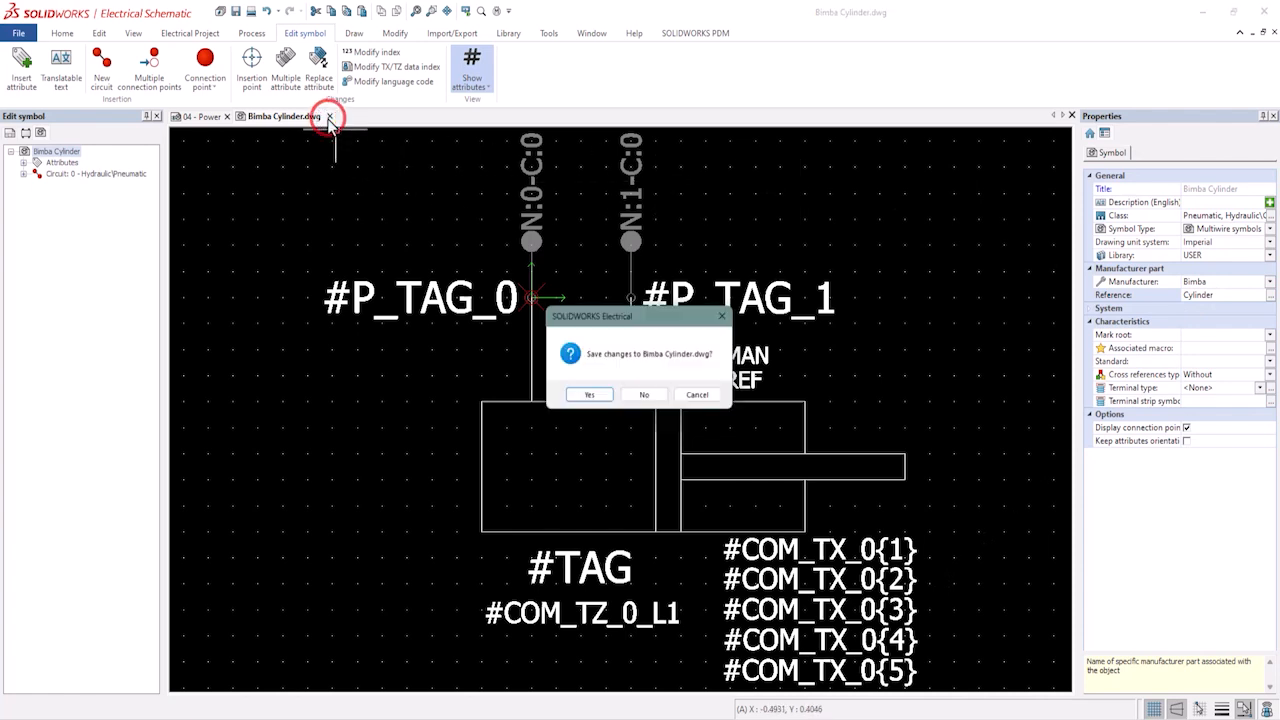
pyautogui.click(598, 398)
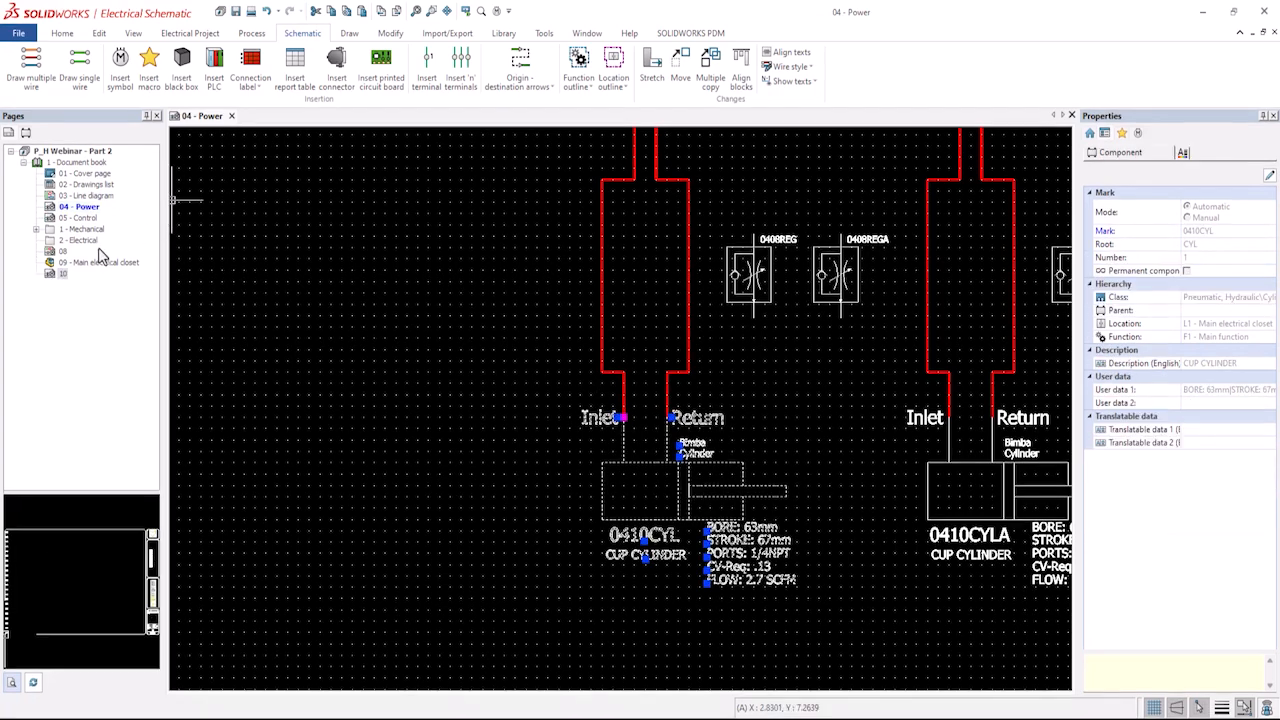
# Add a new schematic page 10 to the document book.
pyautogui.rightClick(60, 276)
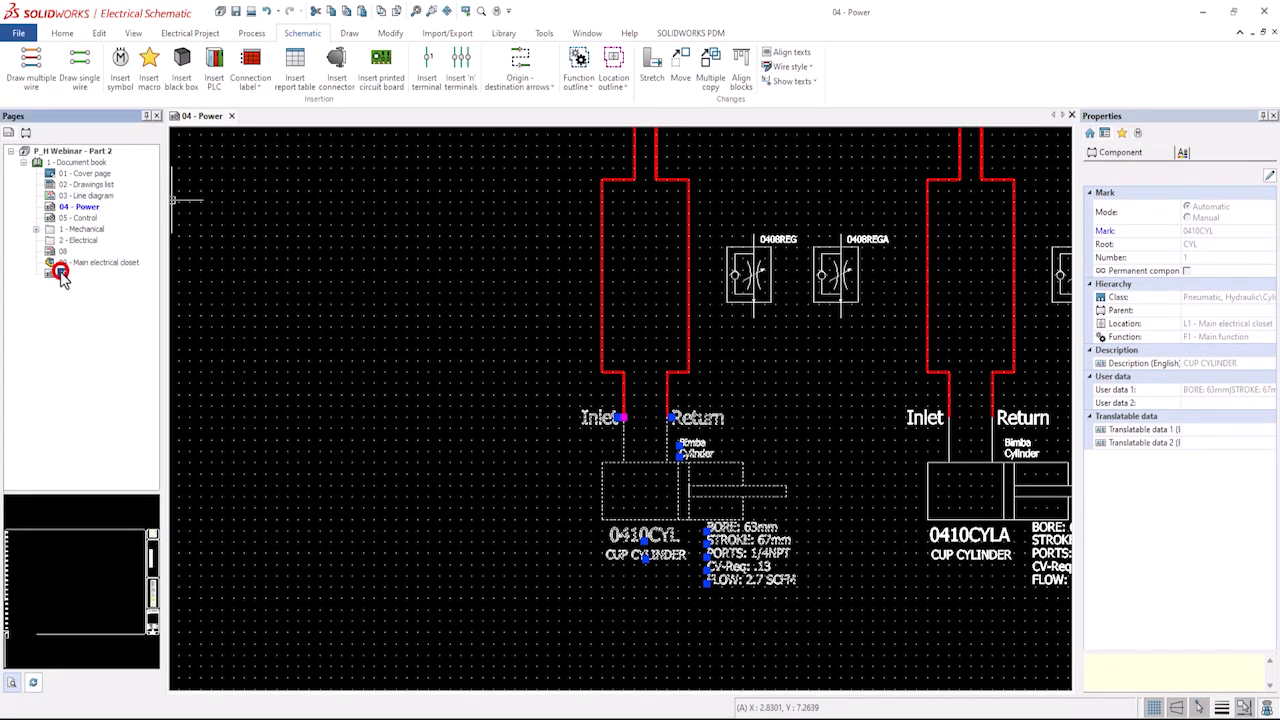
pyautogui.click(90, 281)
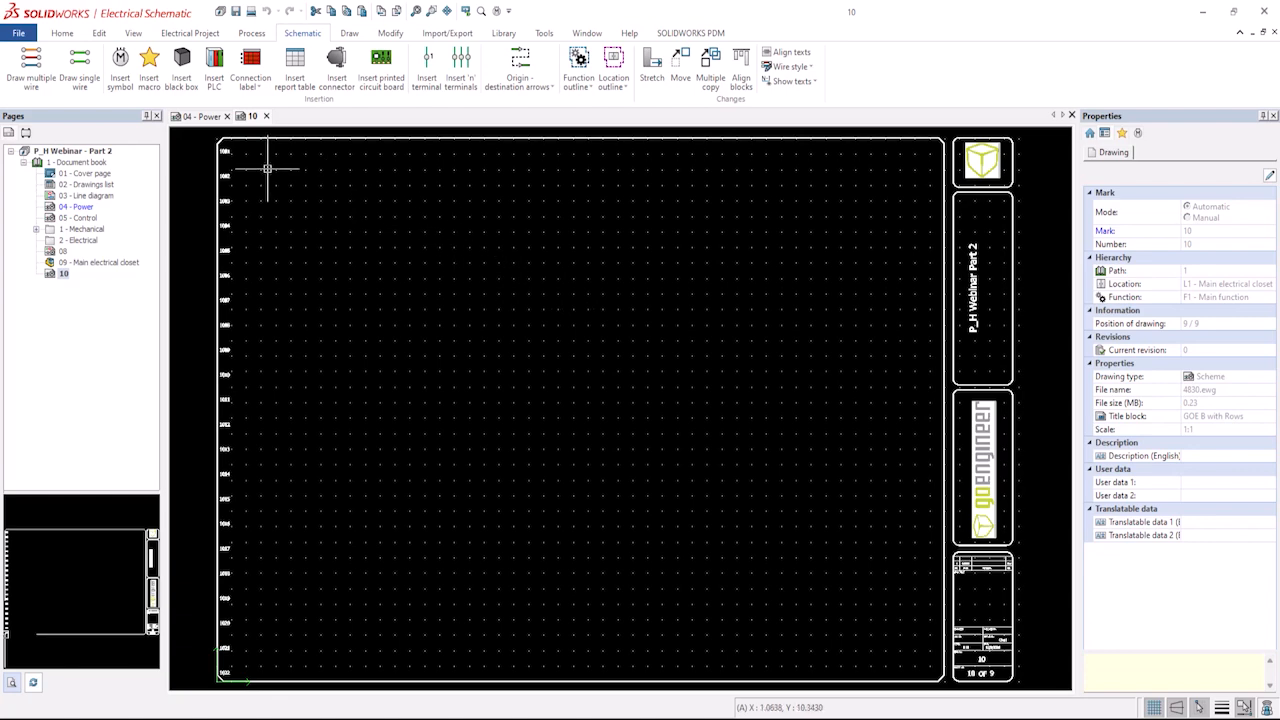
# Start inserting a symbol and pick the Bimba Cylinder symbol, filtering by title bimba cylinder across any class.
pyautogui.click(123, 72)
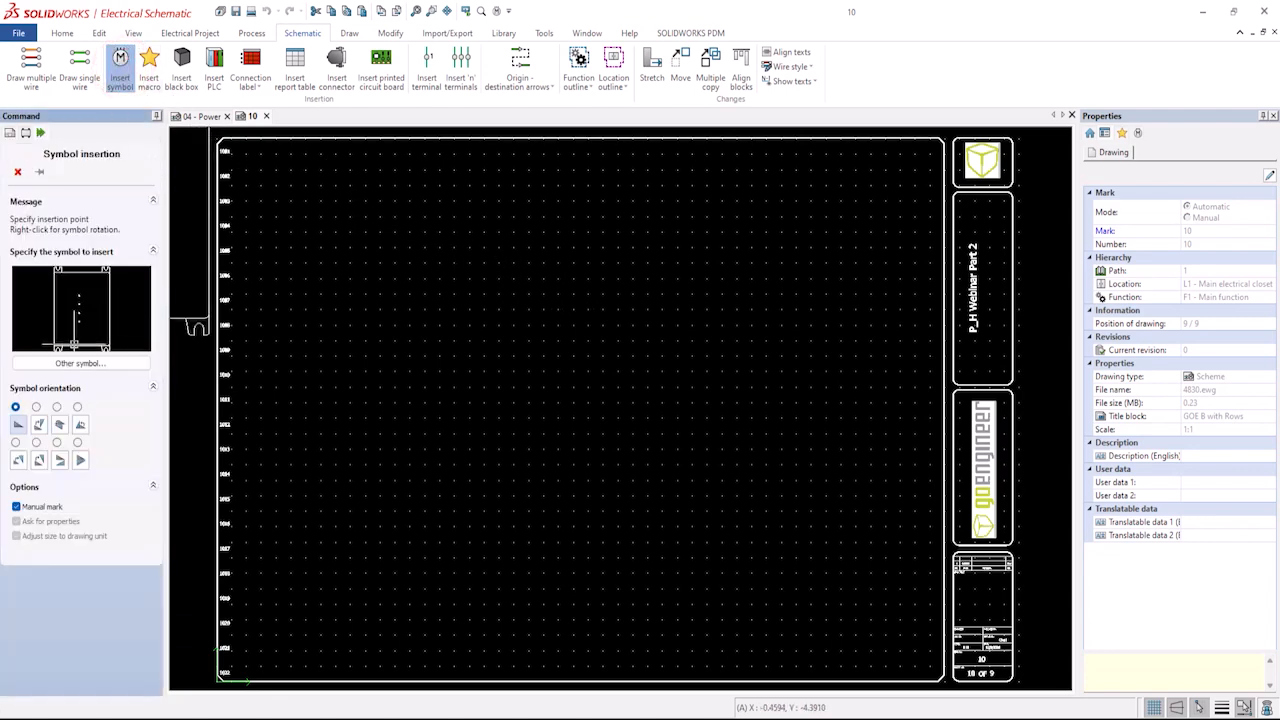
pyautogui.click(56, 366)
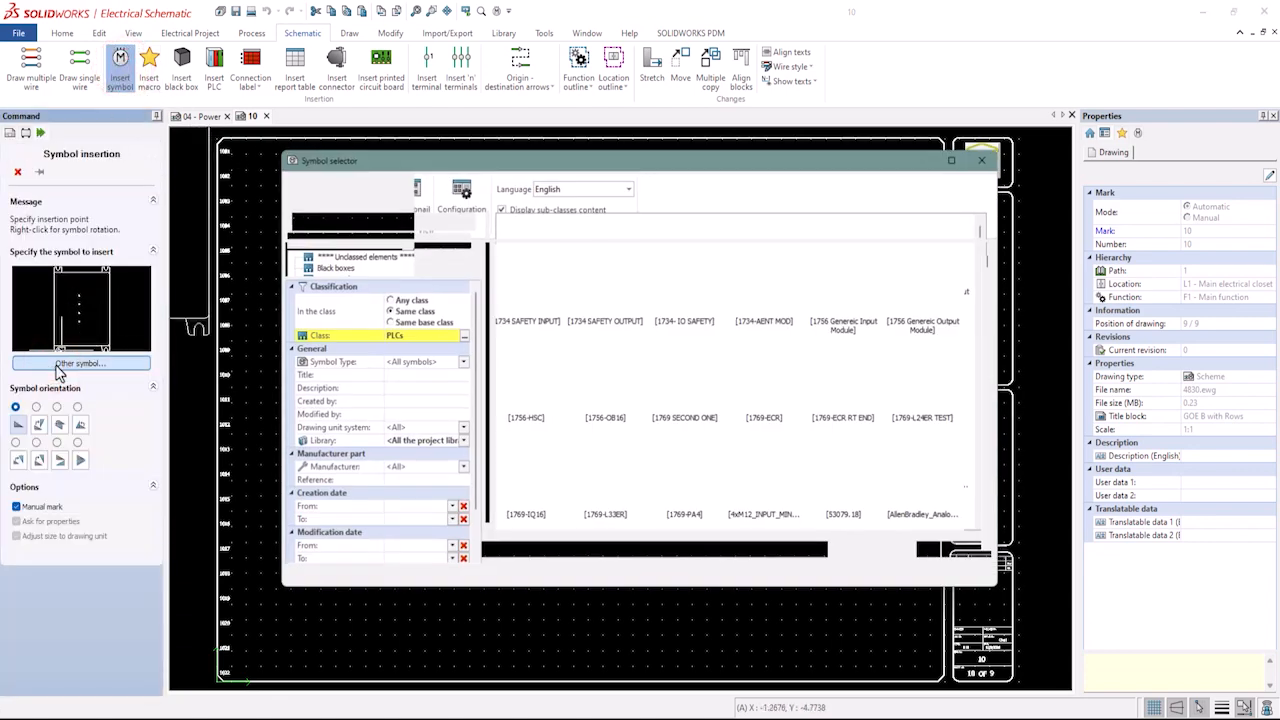
pyautogui.click(395, 373)
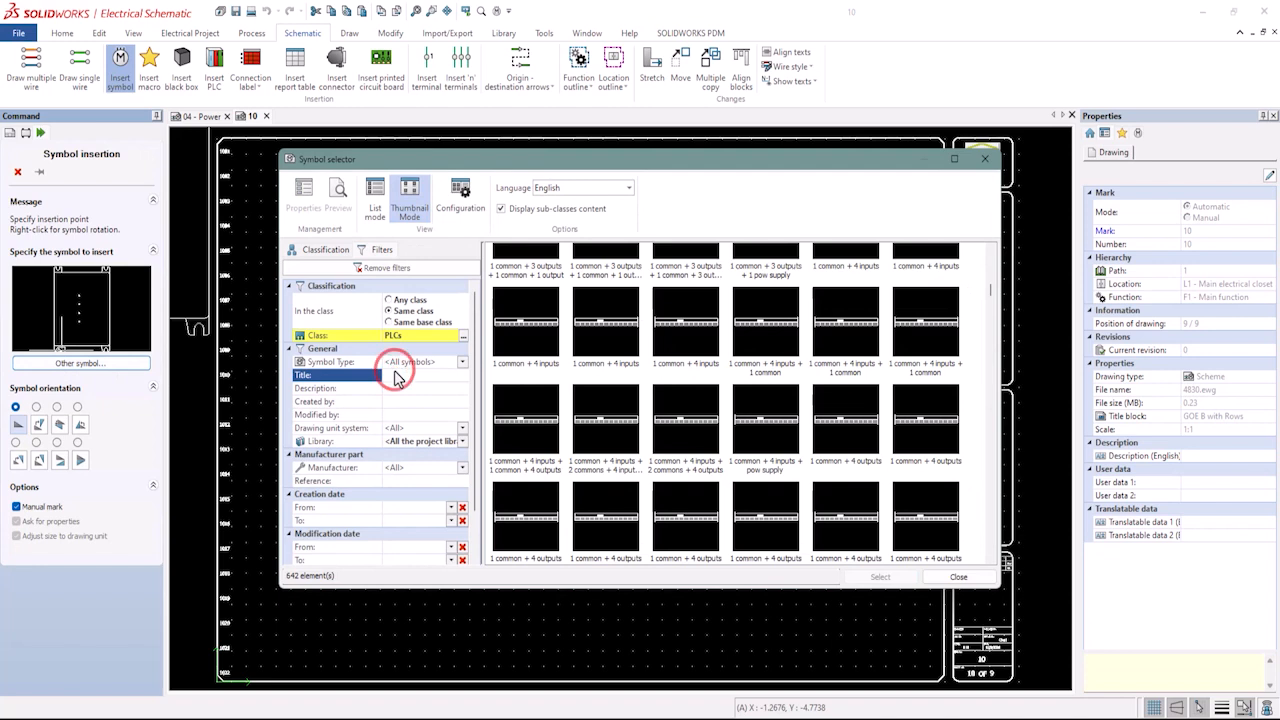
pyautogui.write('bimba cylinder')
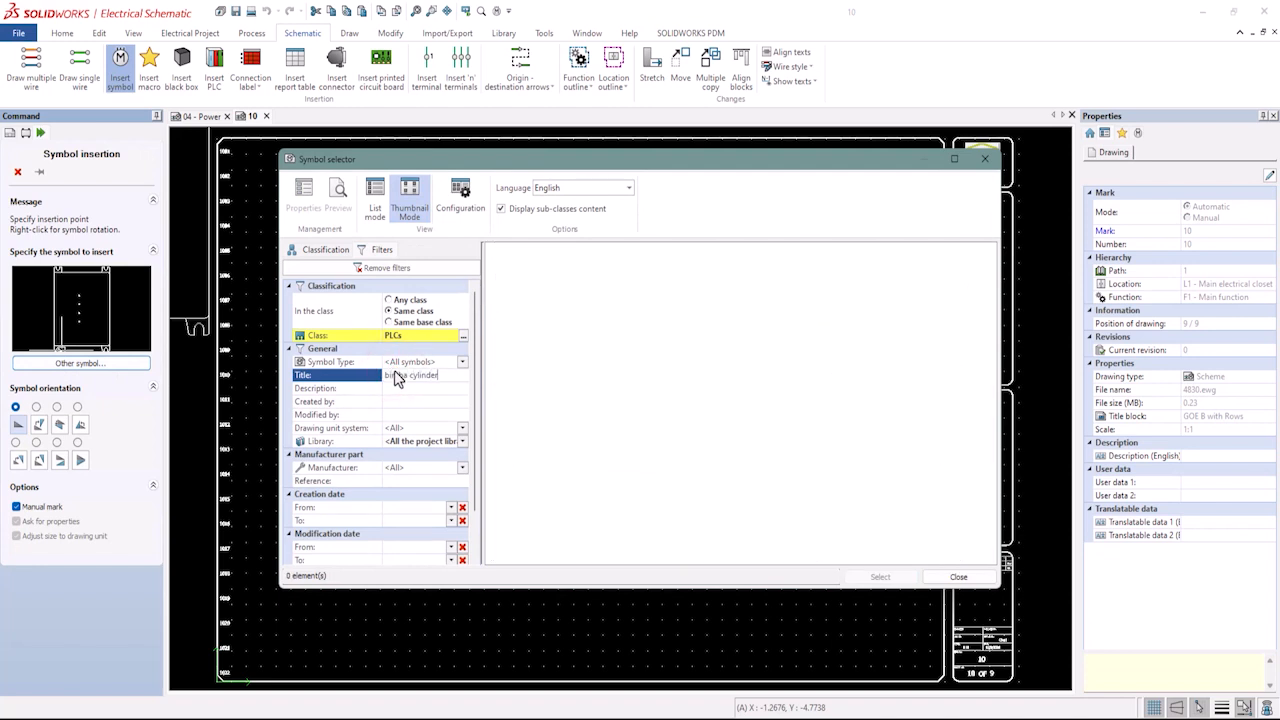
pyautogui.click(389, 300)
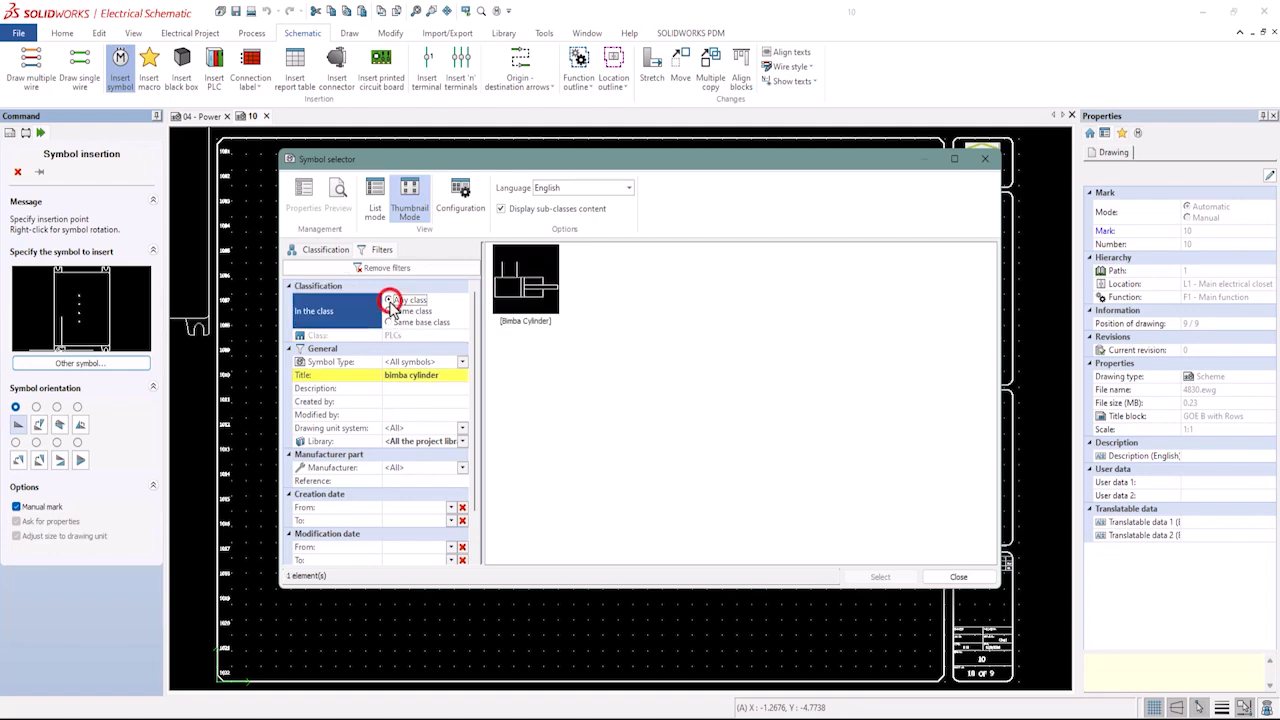
pyautogui.click(525, 282)
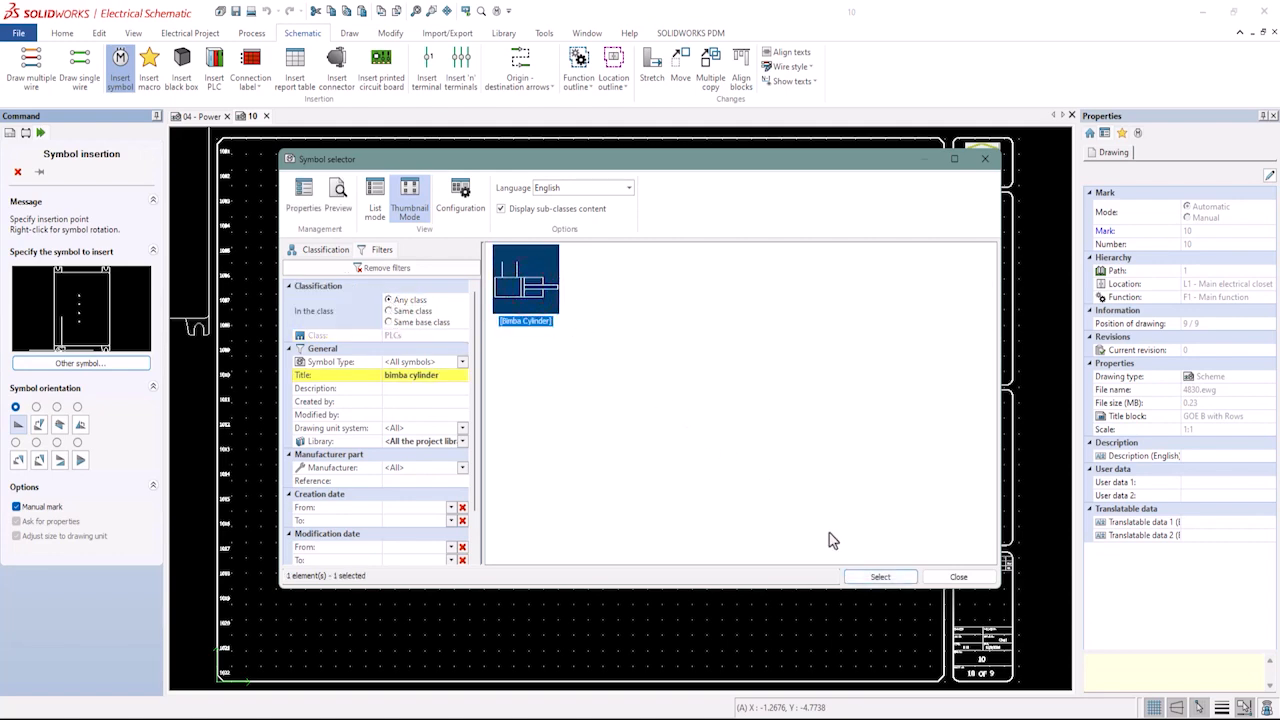
pyautogui.click(880, 577)
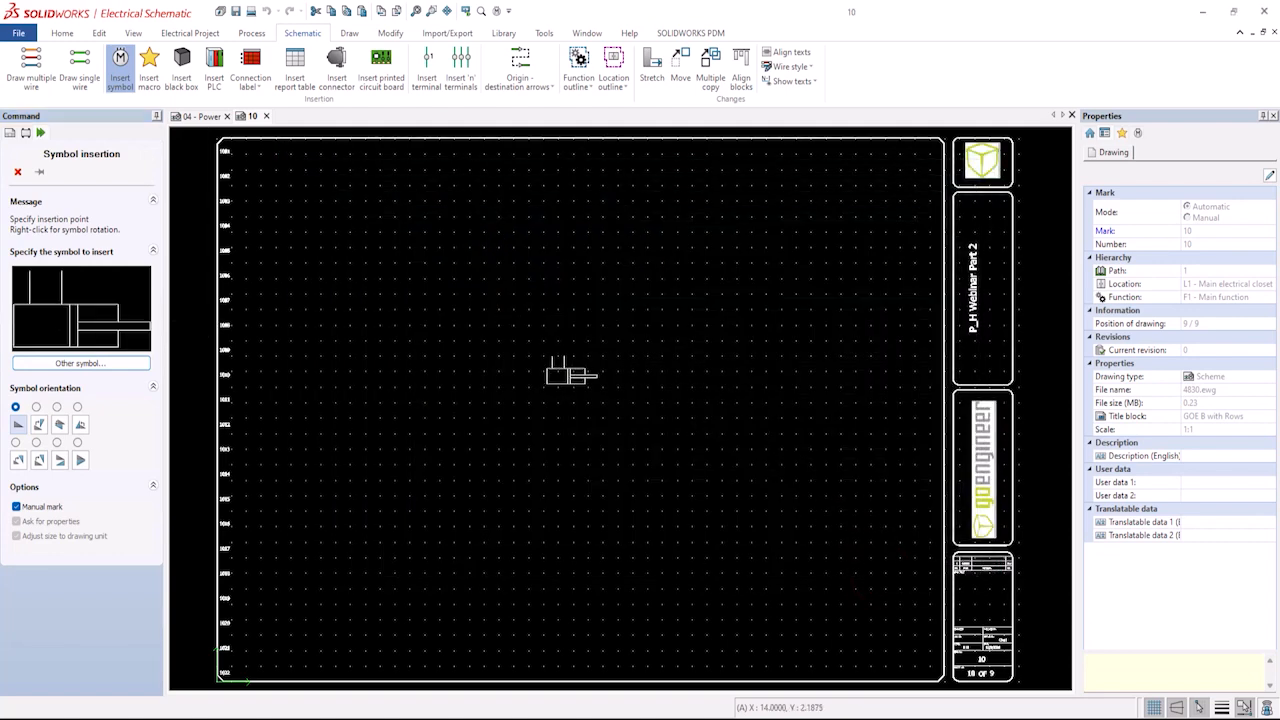
# Place the cylinder symbol on the page and paste the copied cylinder specifications into User data 1.
pyautogui.click(351, 341)
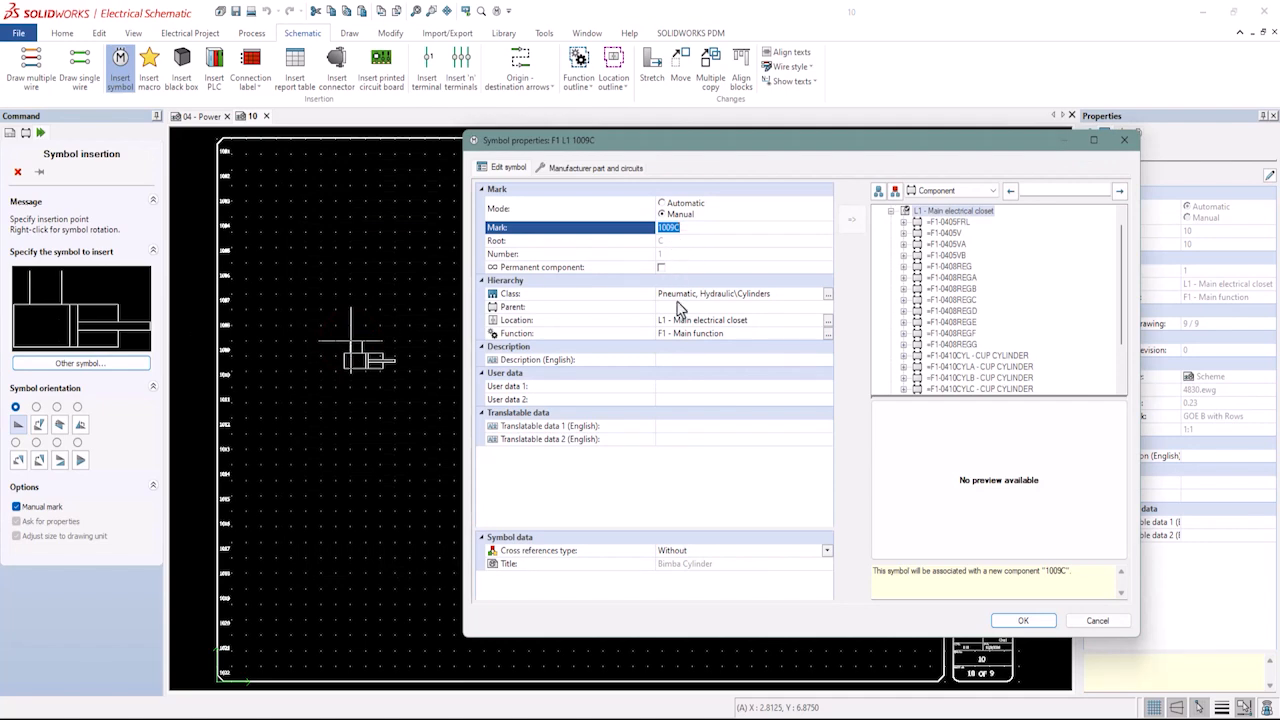
pyautogui.click(672, 389)
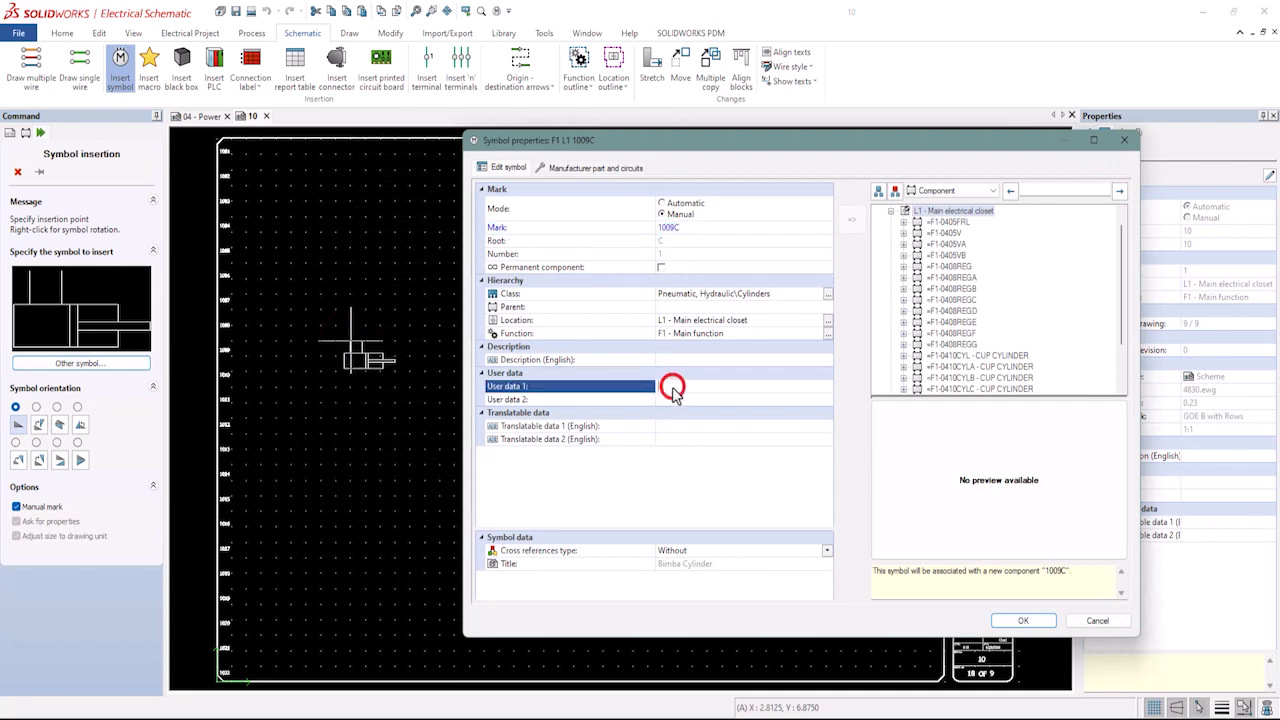
pyautogui.rightClick(677, 392)
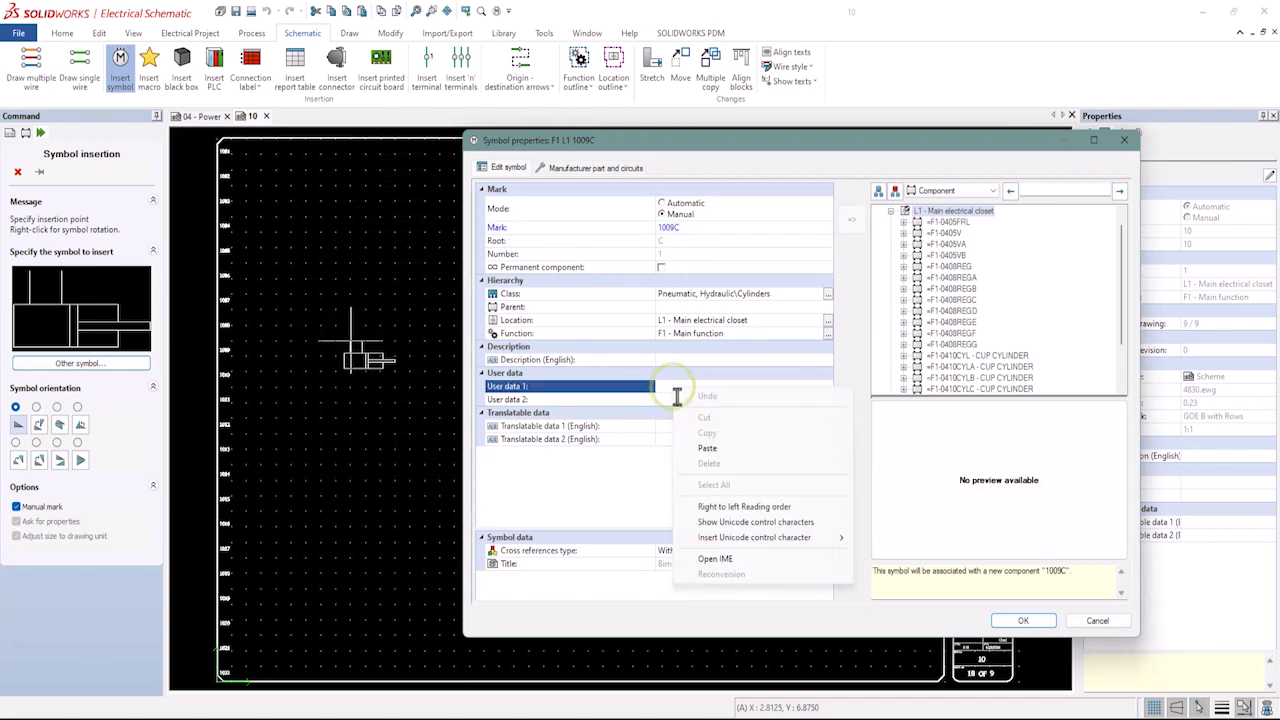
pyautogui.click(707, 448)
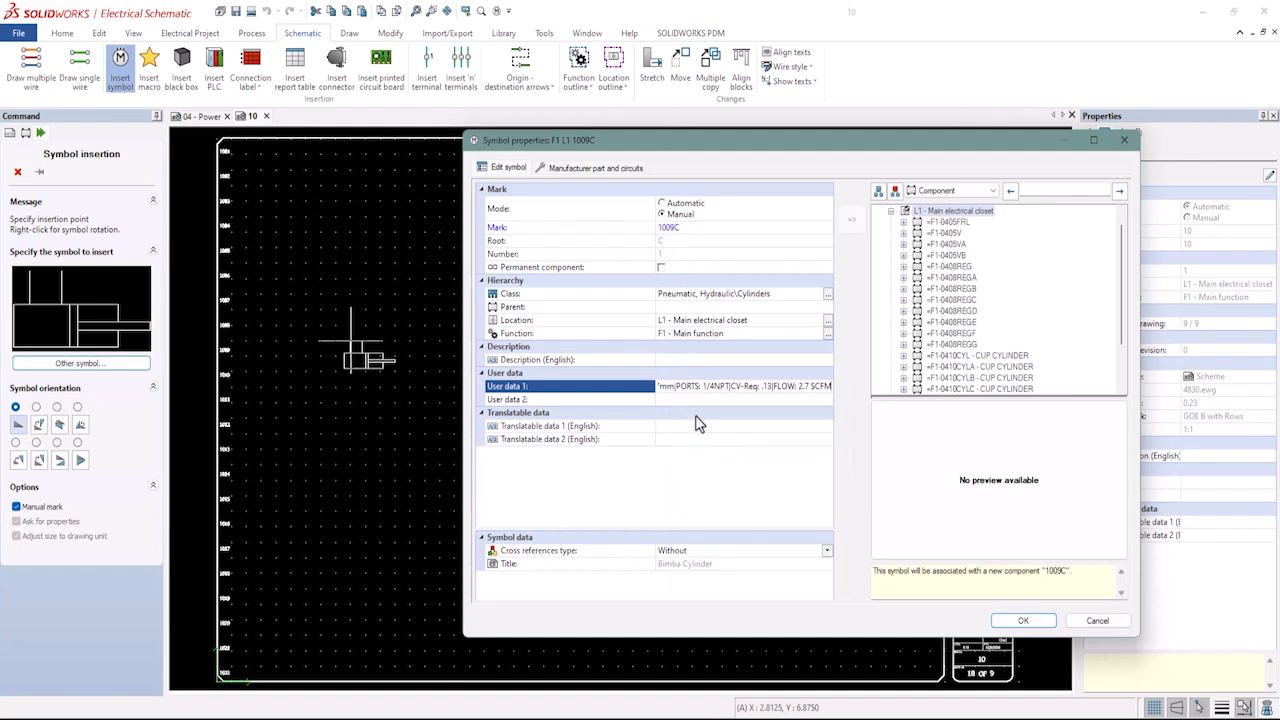
# Set the symbol's description to CUP CYLINDER and confirm its properties.
pyautogui.click(679, 362)
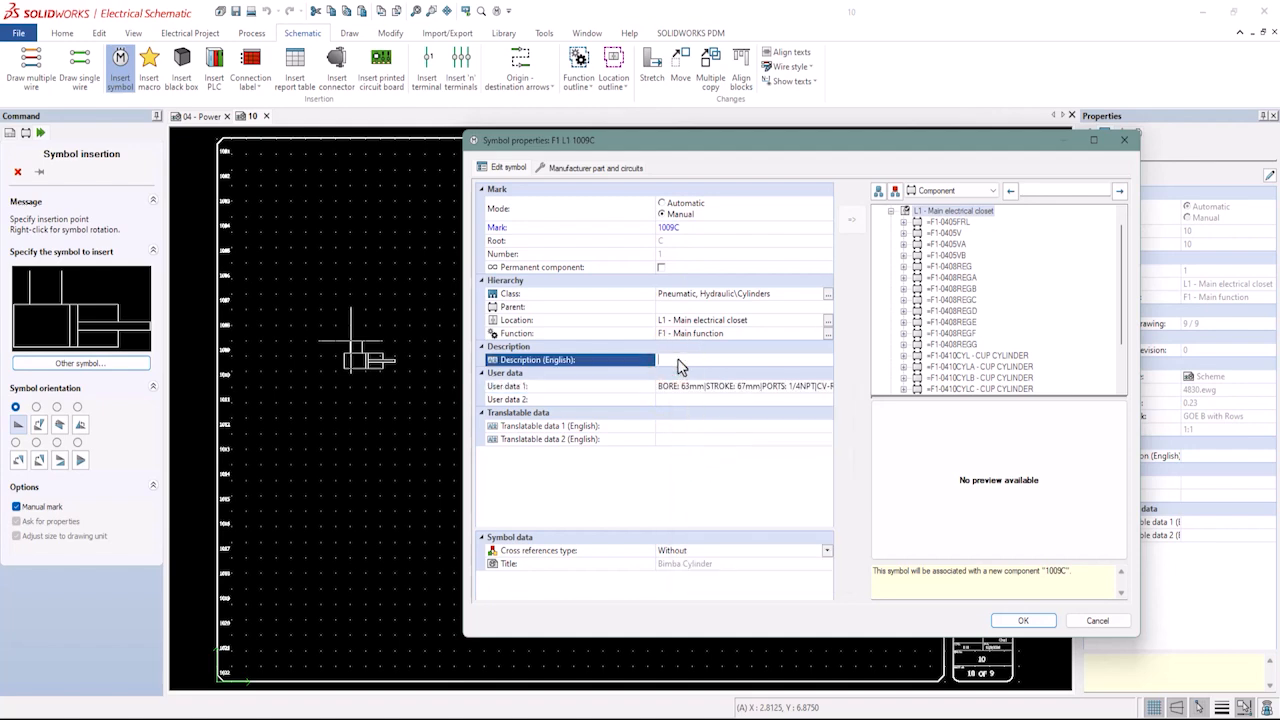
pyautogui.write('CUP CYLINDER')
pyautogui.click(1023, 620)
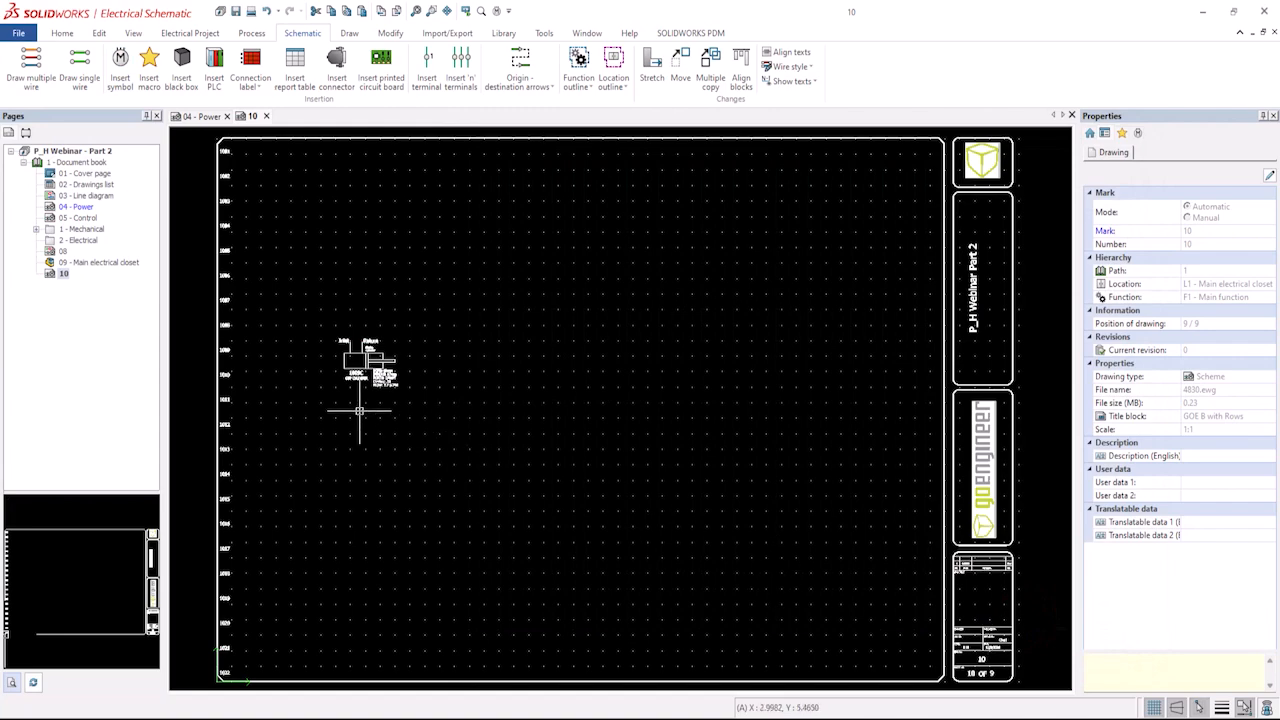
# Review the new 1009C component's manufacturer part and circuits in its component properties.
pyautogui.scroll(5, 355, 368)
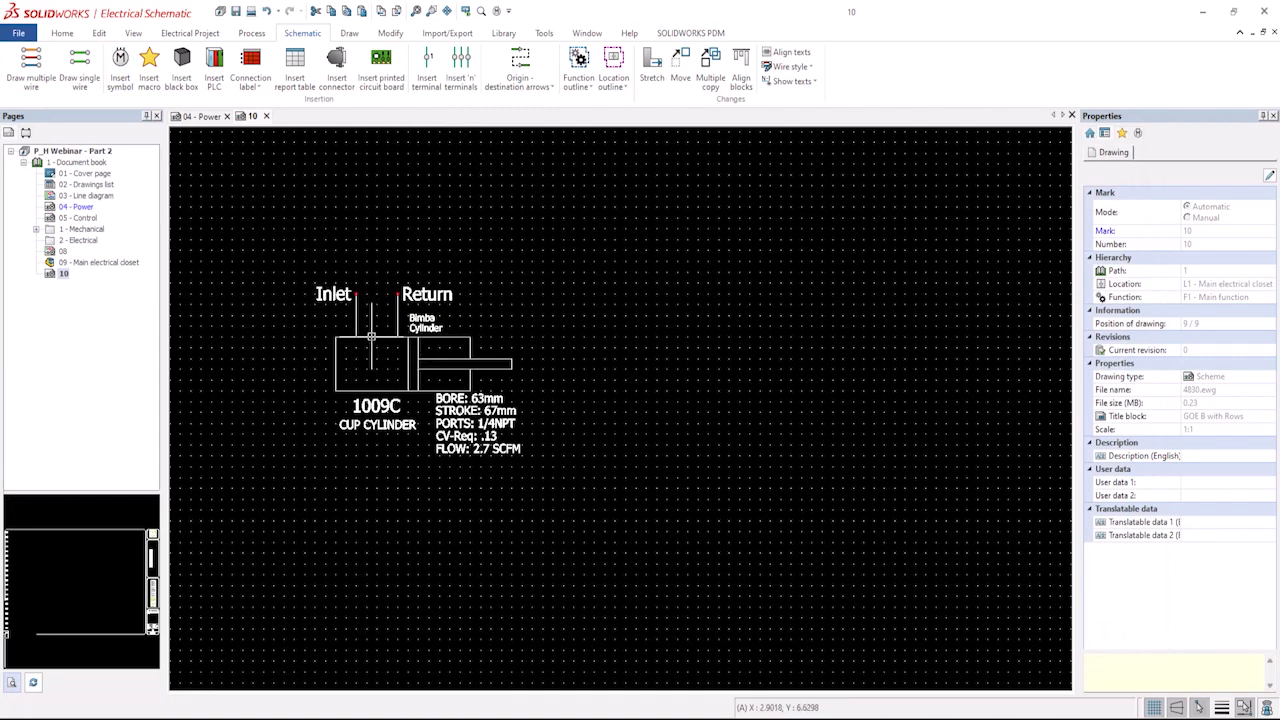
pyautogui.click(374, 333)
pyautogui.rightClick(373, 338)
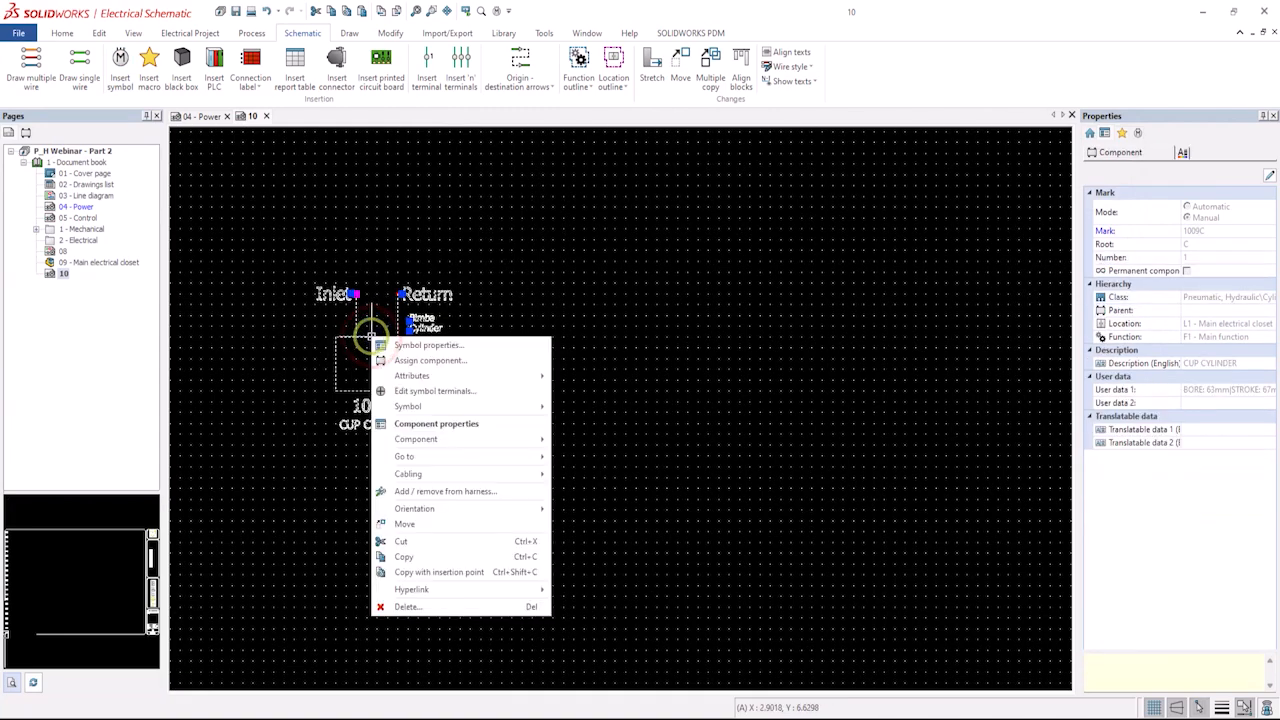
pyautogui.click(422, 424)
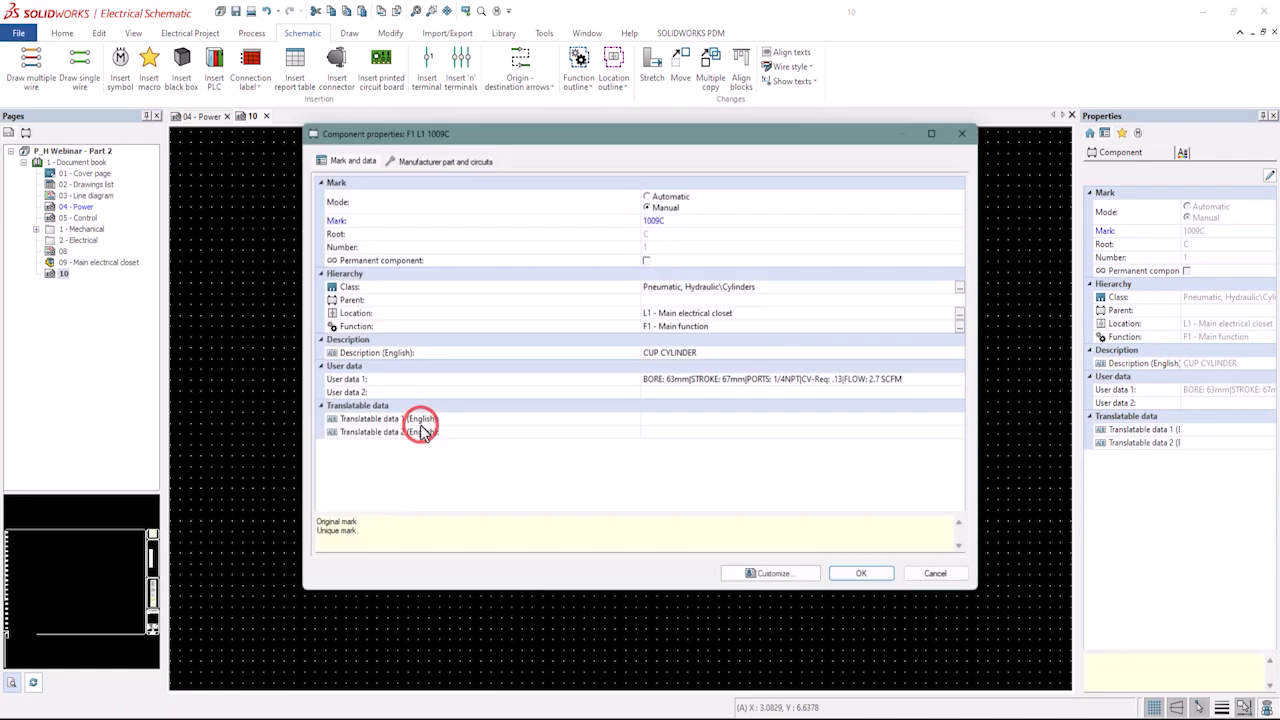
pyautogui.click(458, 162)
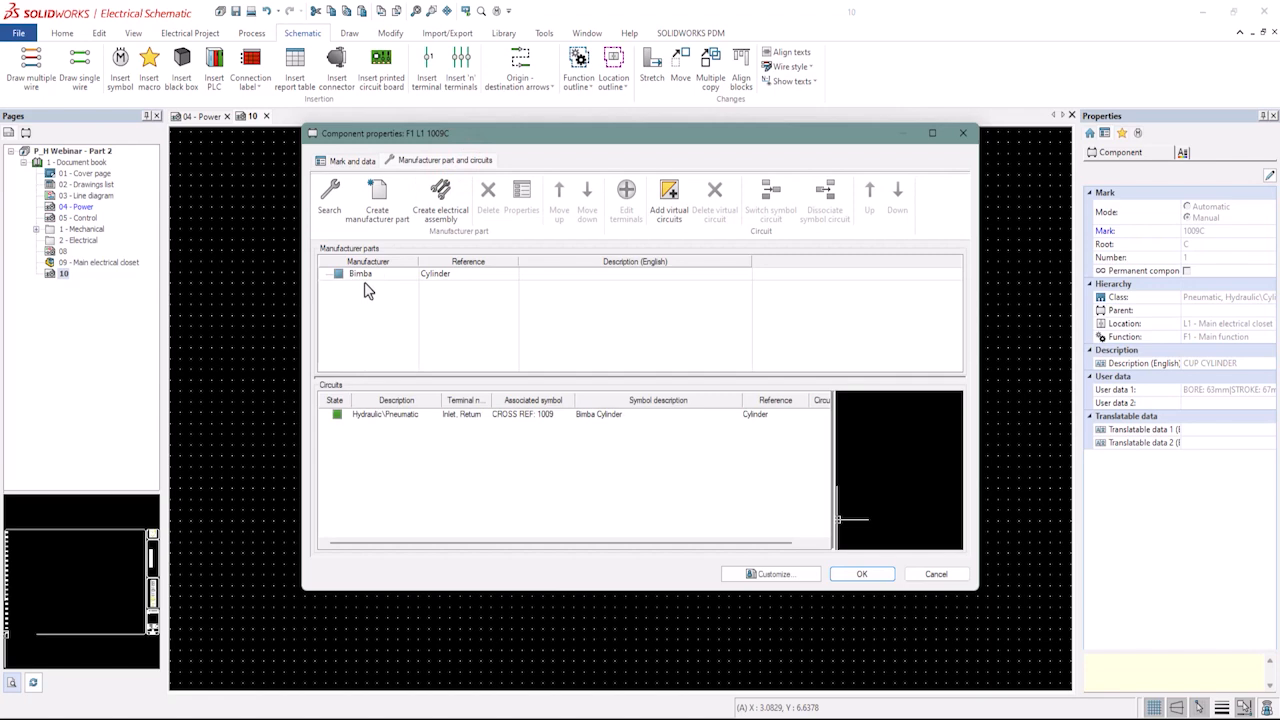
pyautogui.click(864, 575)
# Open the Main electrical closet 3D assembly and insert the 1009C component's Cylinder part above the frame.
pyautogui.click(372, 452)
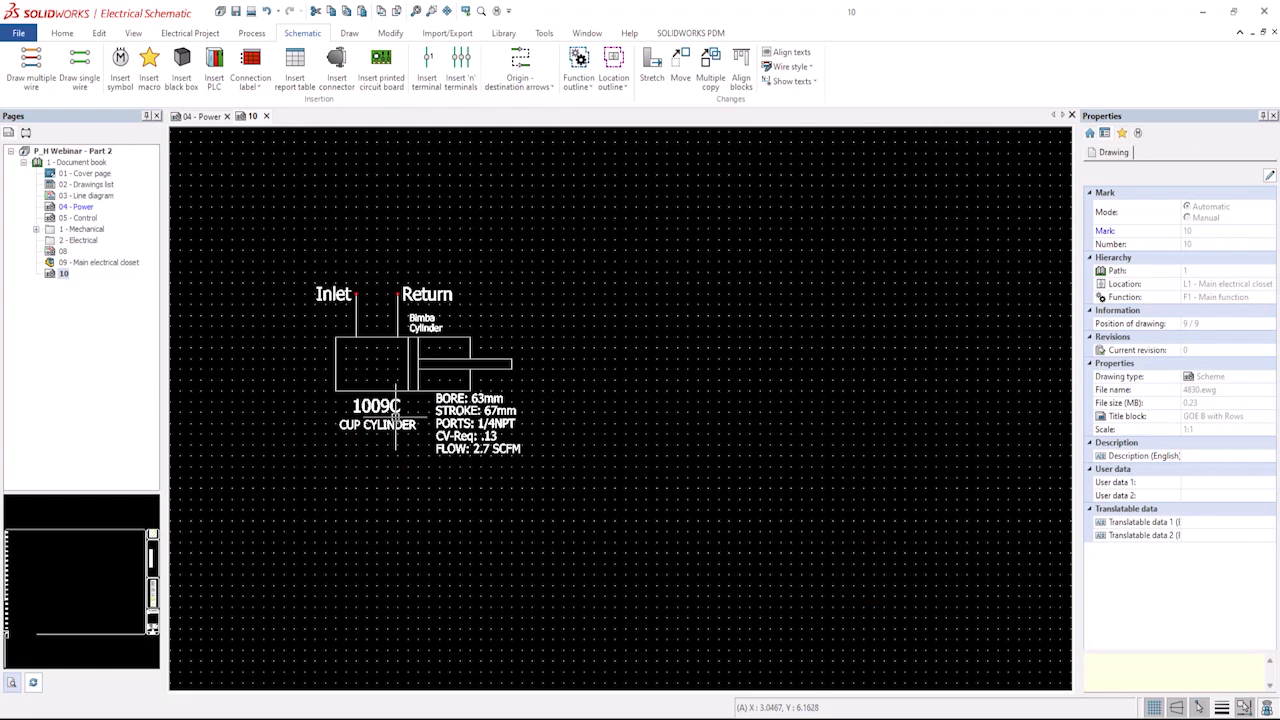
pyautogui.click(100, 264)
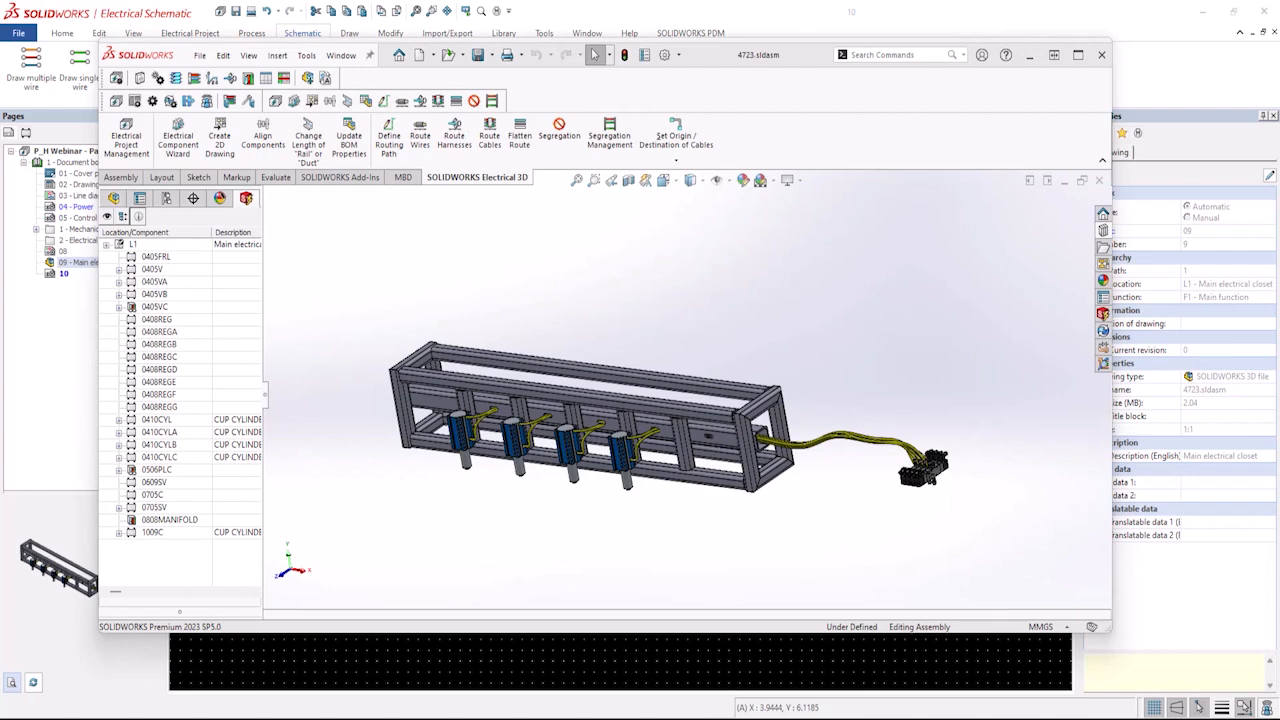
pyautogui.click(119, 532)
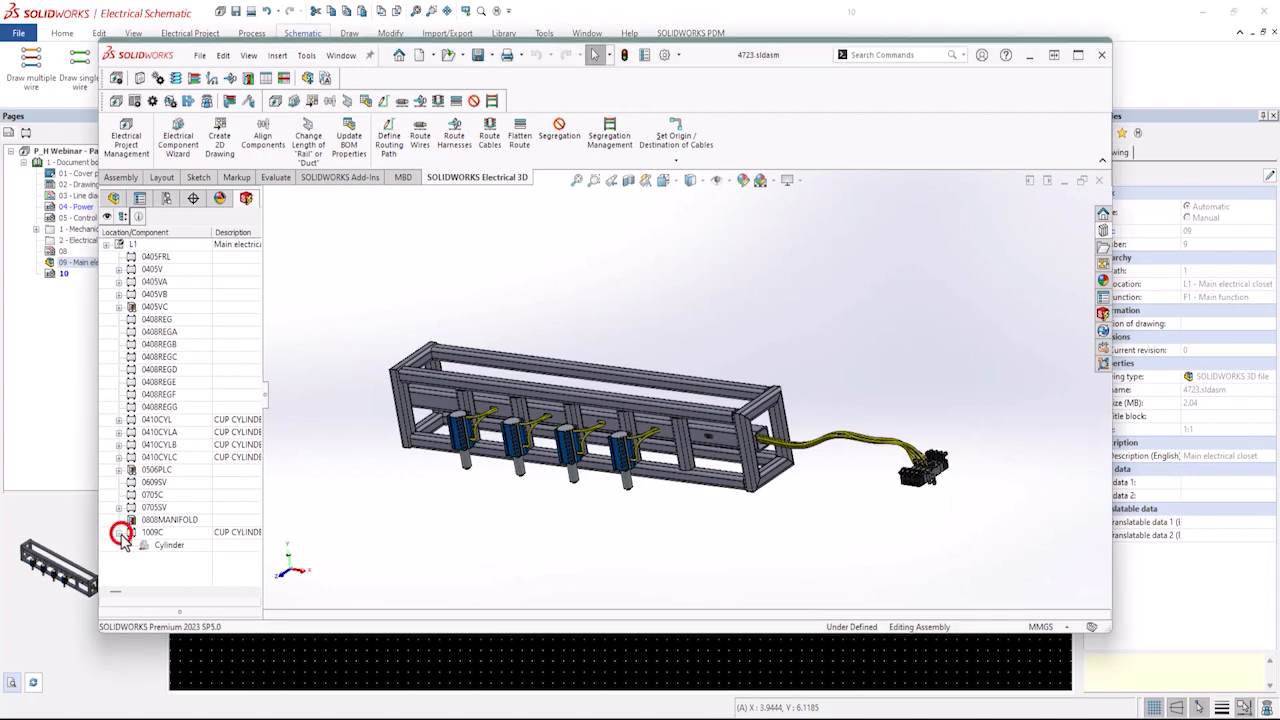
pyautogui.rightClick(172, 548)
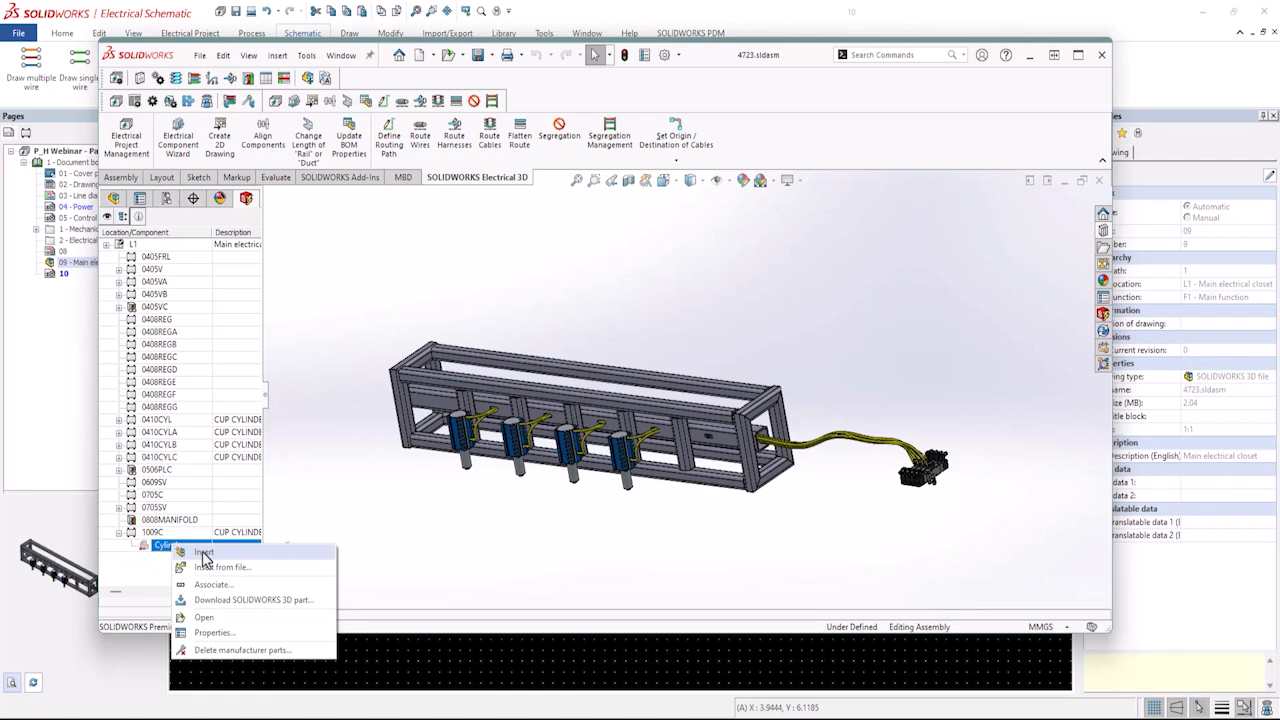
pyautogui.click(200, 552)
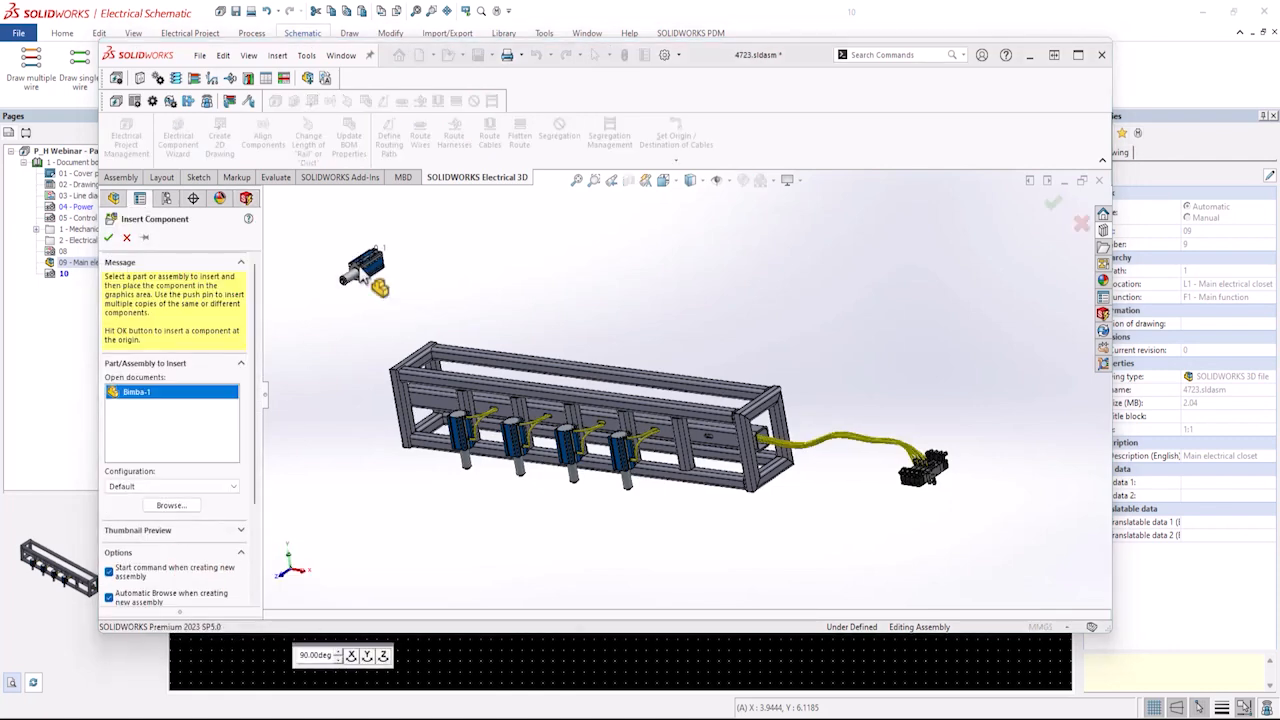
pyautogui.click(359, 267)
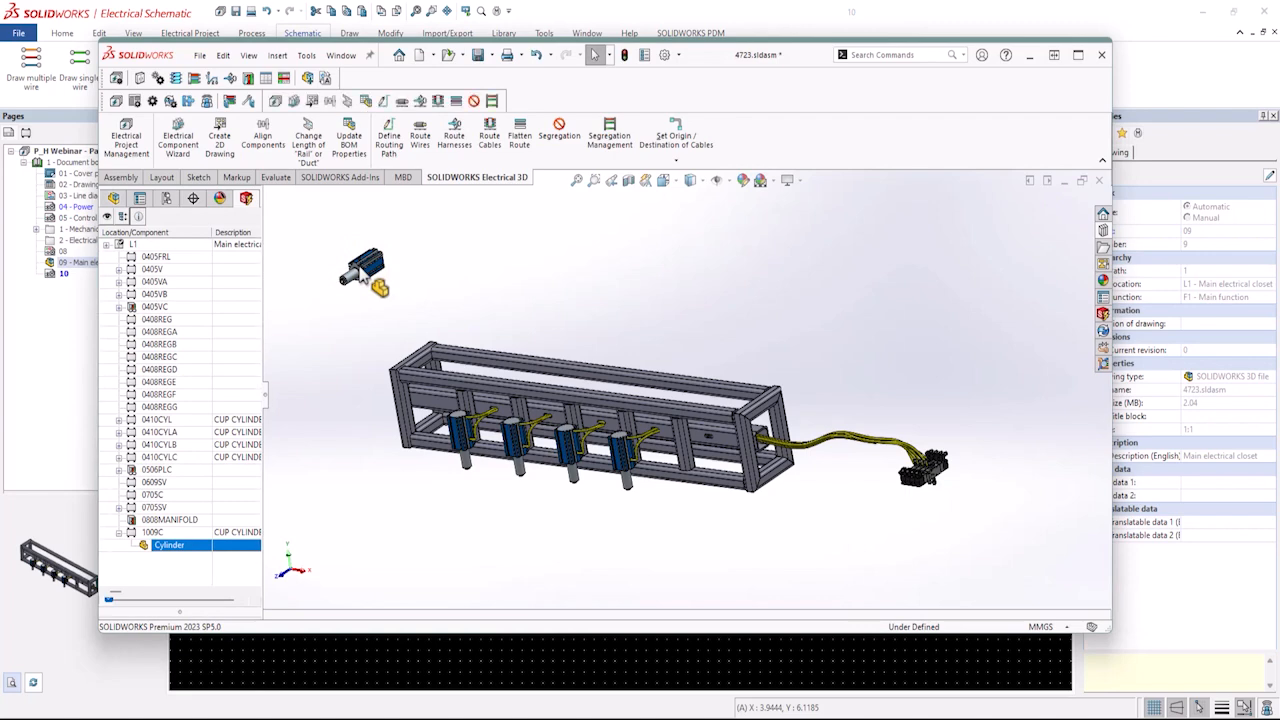
# Open the inserted Bimba cylinder part on its own, declining feature recognition.
pyautogui.scroll(-10, 365, 272)
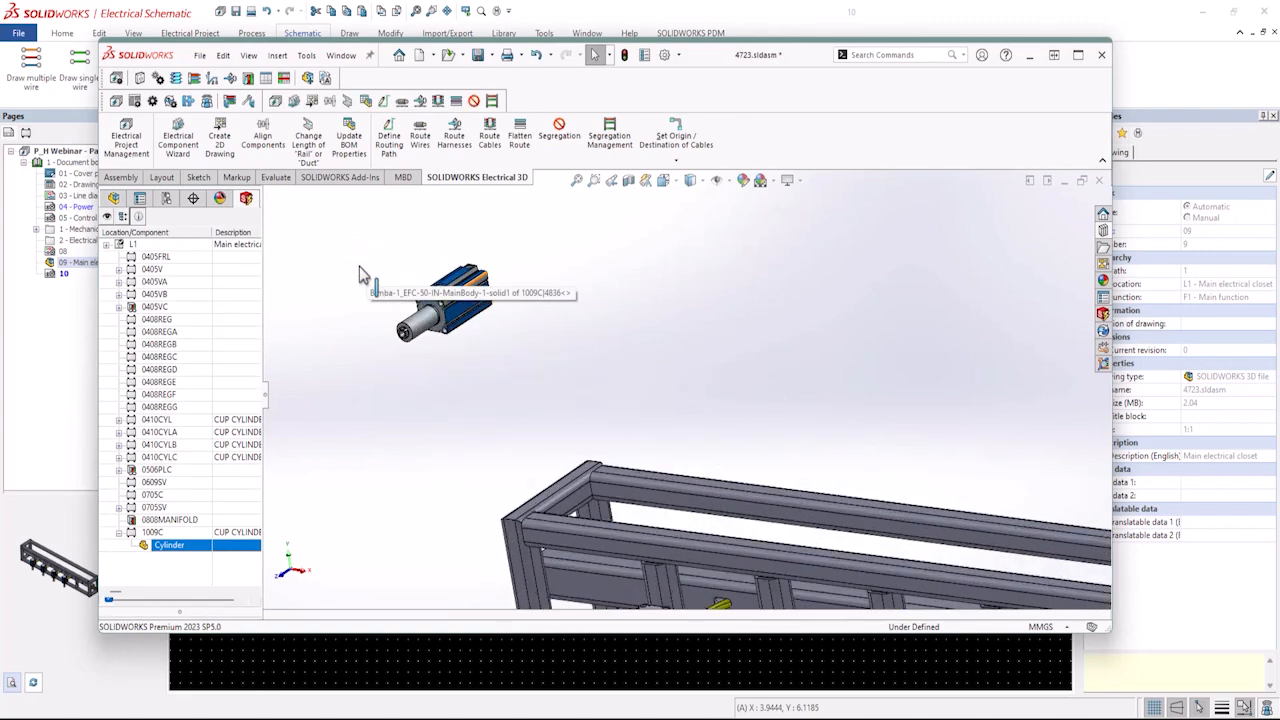
pyautogui.scroll(-5, 514, 338)
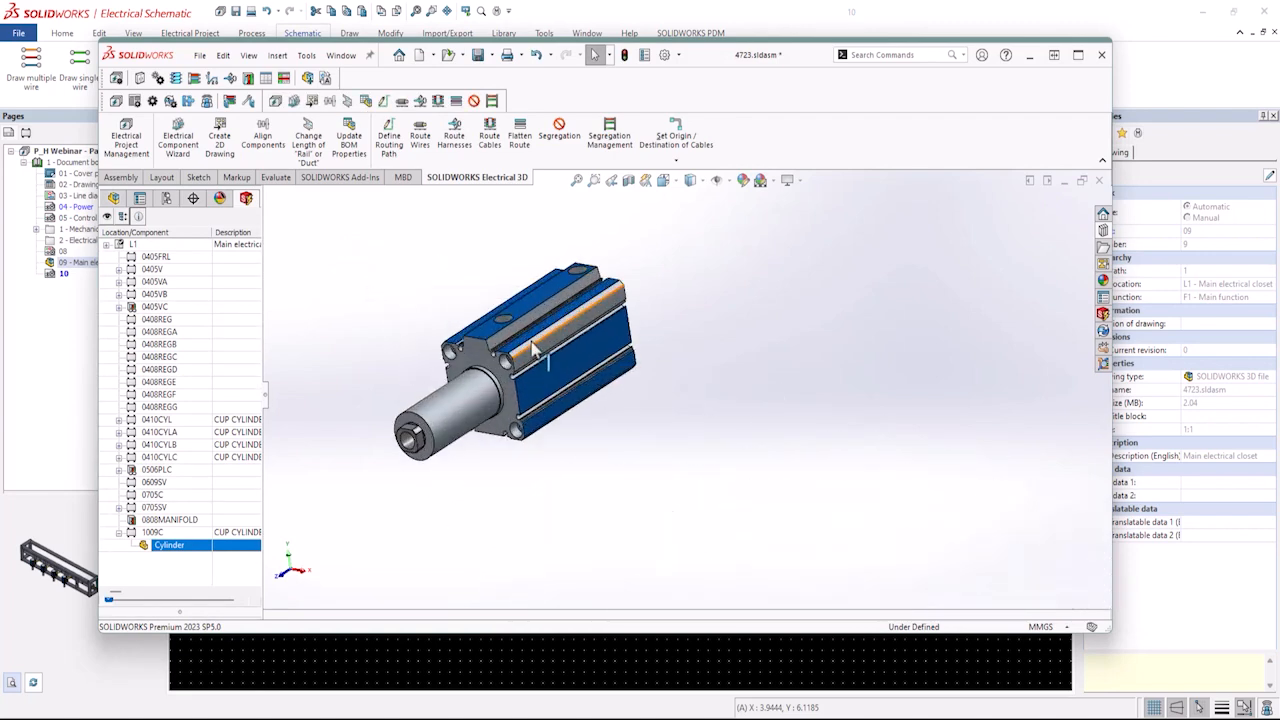
pyautogui.click(569, 404)
pyautogui.rightClick(570, 404)
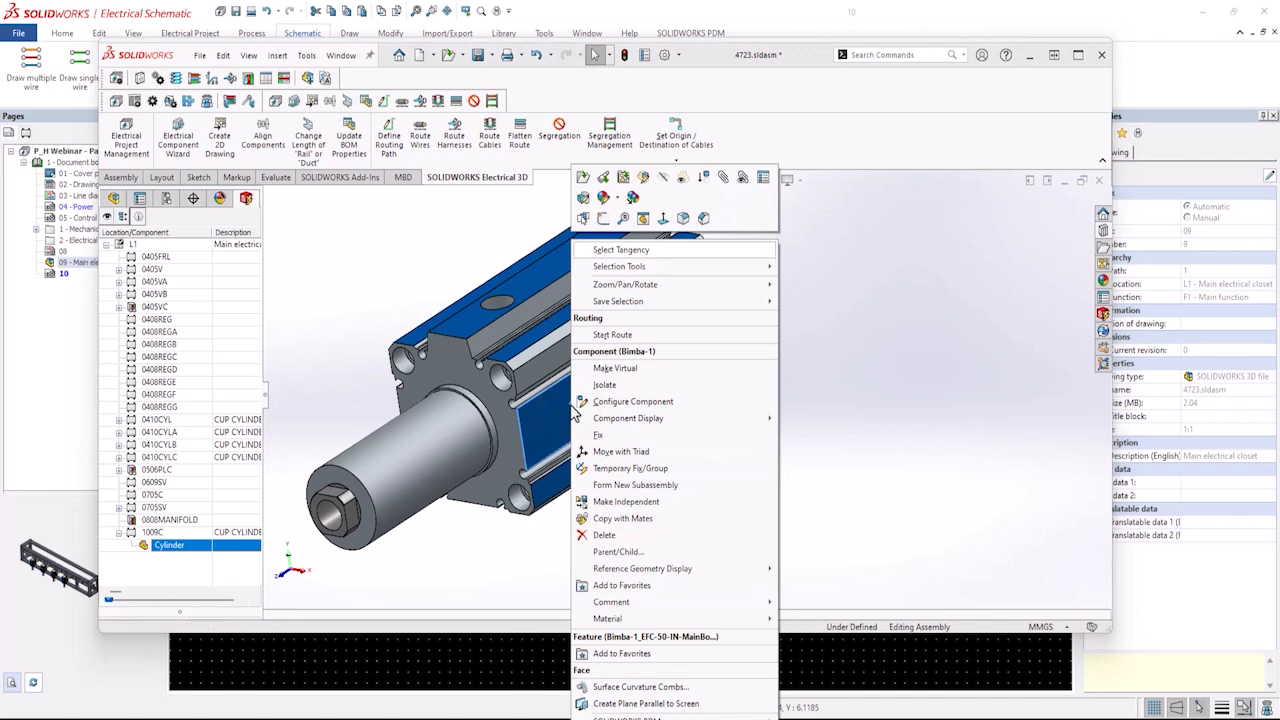
pyautogui.click(583, 180)
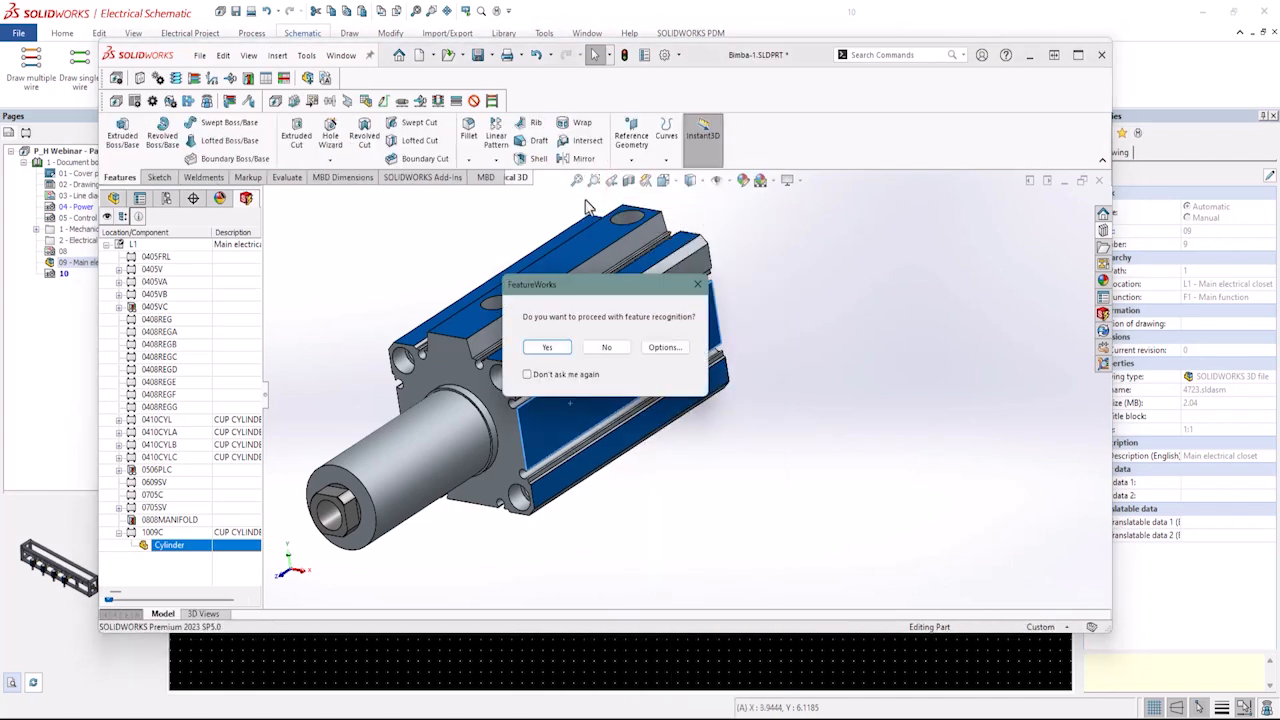
pyautogui.click(609, 350)
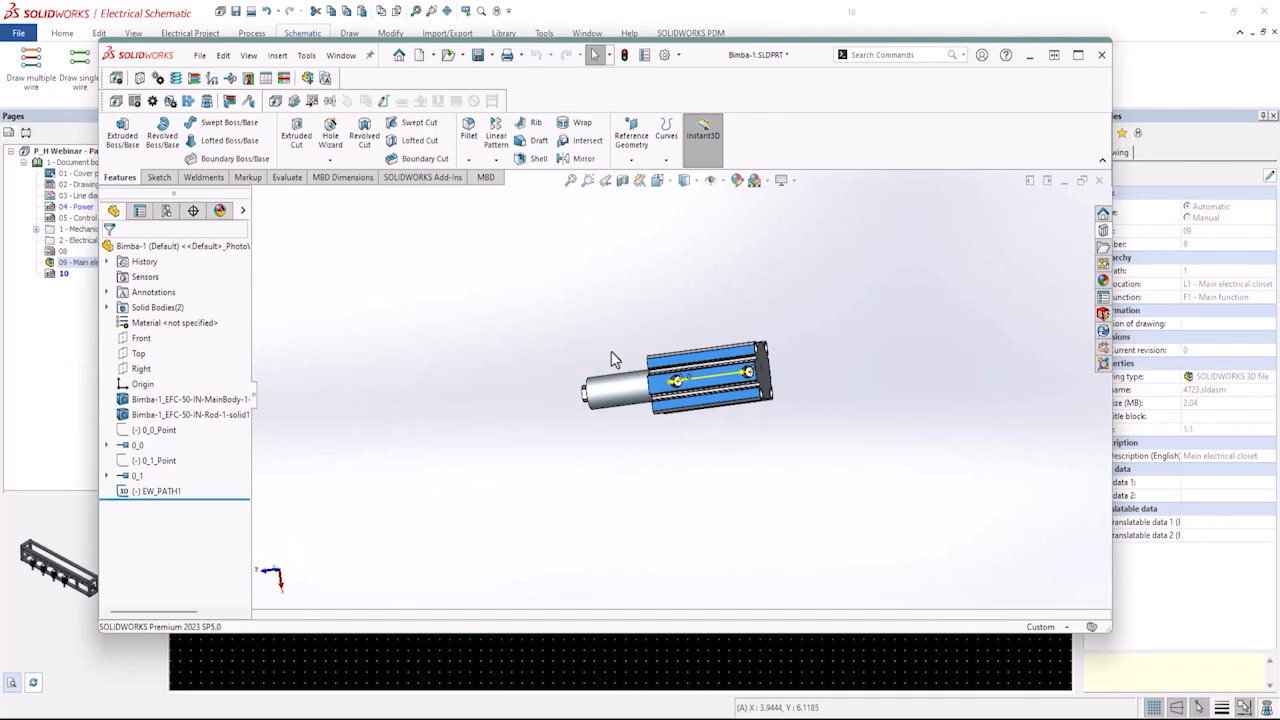
# Inspect the cylinder part's routing path between its ports, then return to schematic page 10.
pyautogui.scroll(-10, 650, 383)
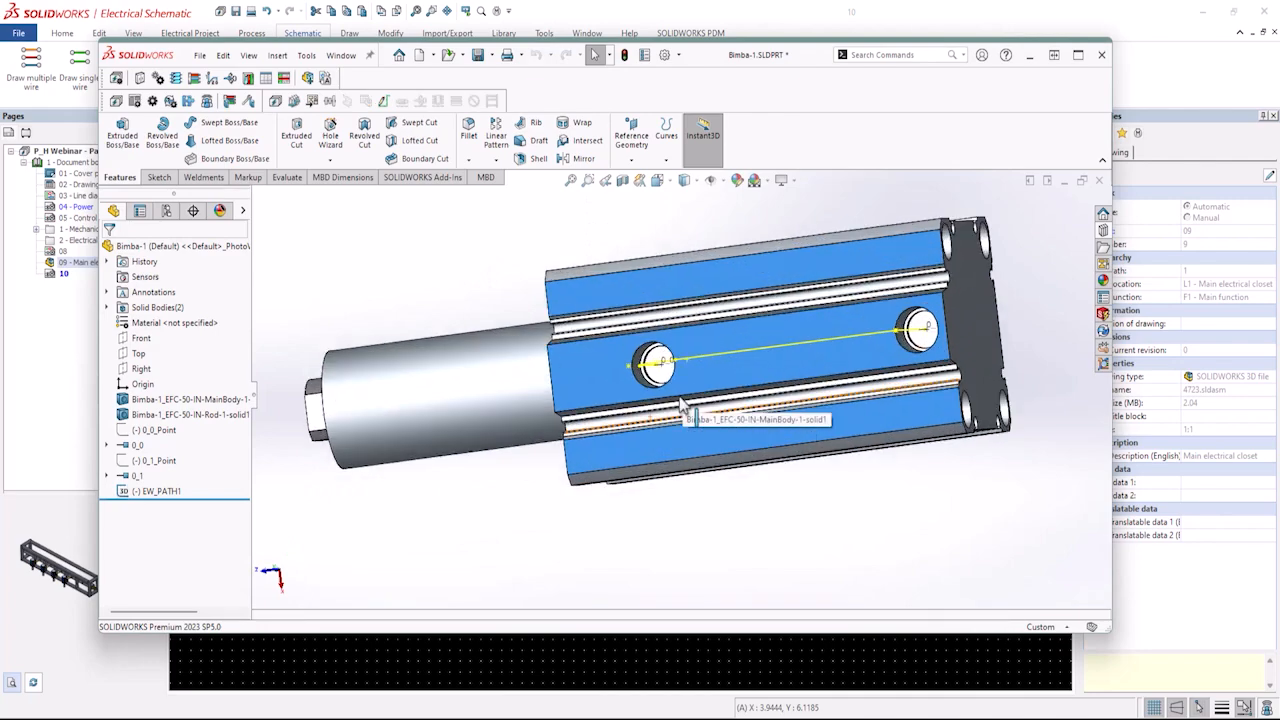
pyautogui.moveTo(680, 405); pyautogui.dragTo(652, 414, button='middle')
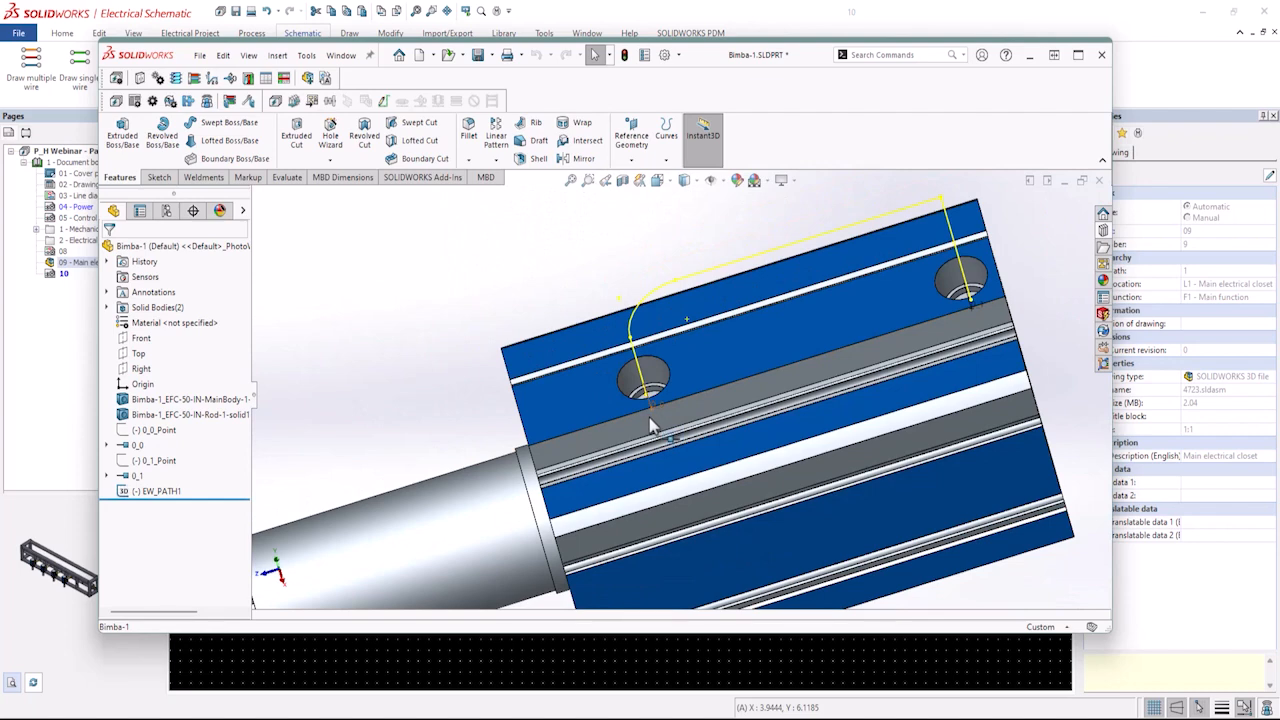
pyautogui.scroll(-3, 649, 417)
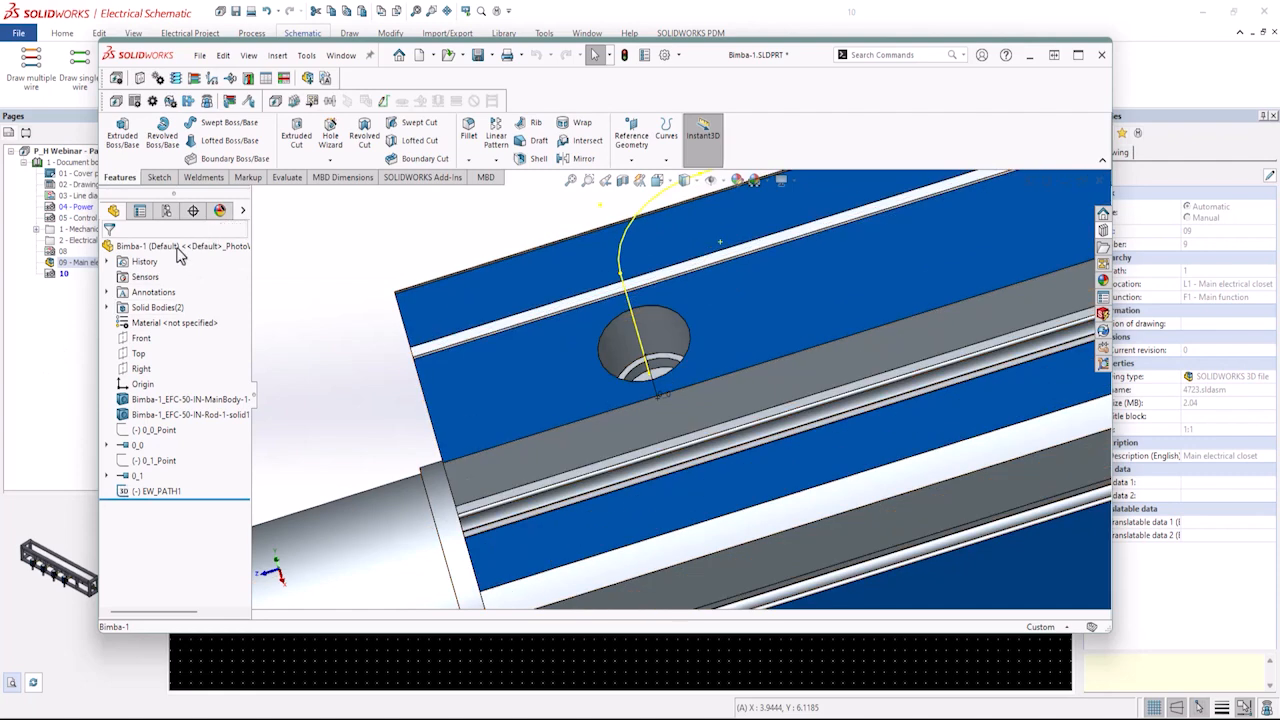
pyautogui.click(57, 311)
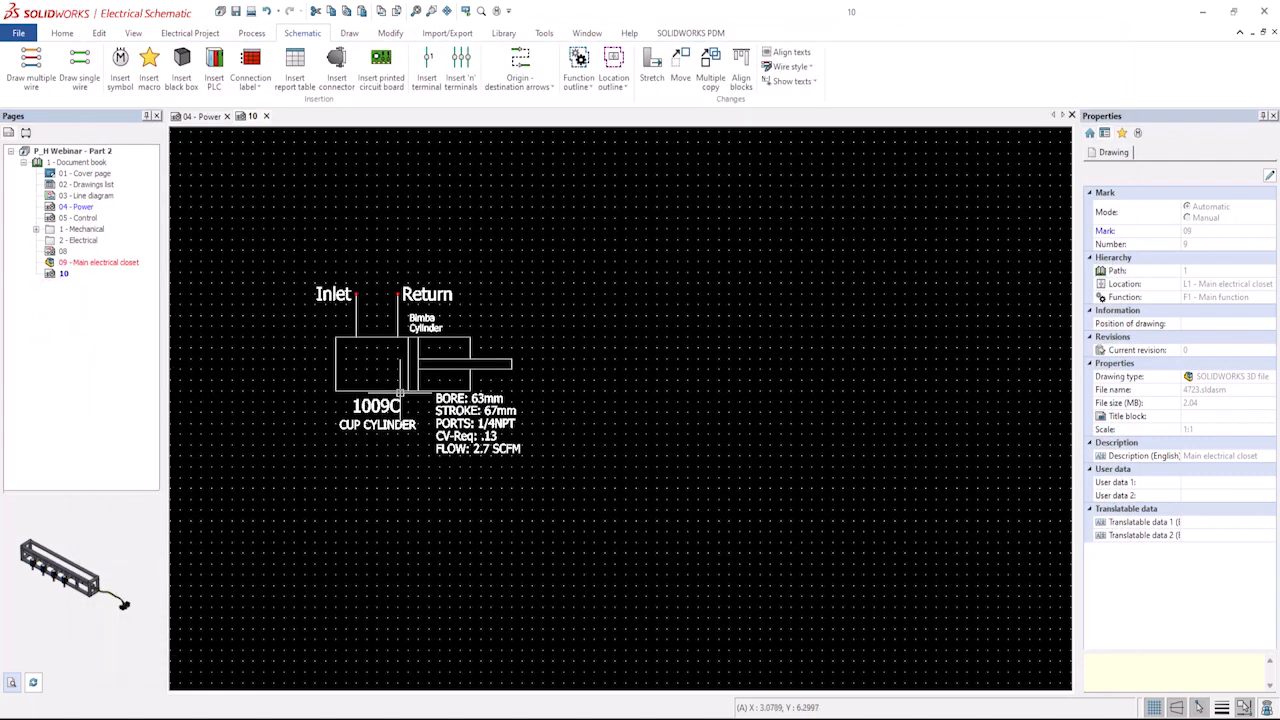
# Review the 1009C component's Bimba Cylinder manufacturer part properties and its circuits and terminals.
pyautogui.click(391, 391)
pyautogui.rightClick(391, 391)
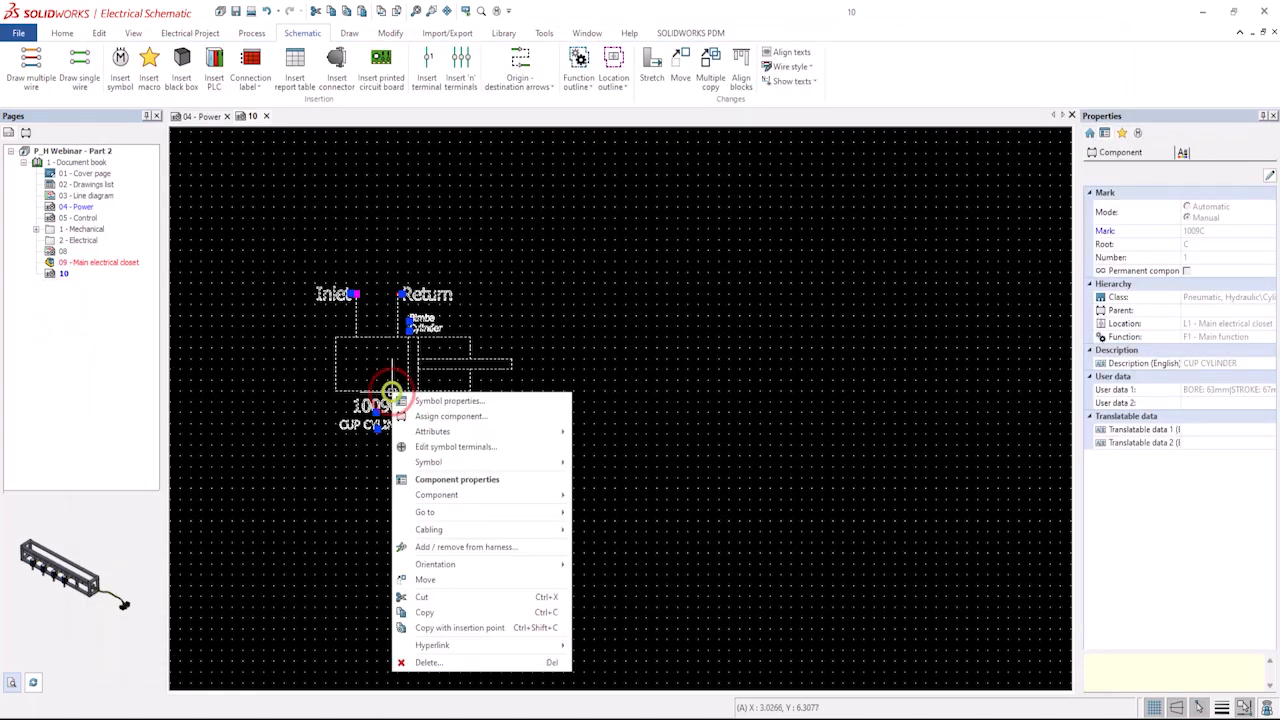
pyautogui.click(433, 482)
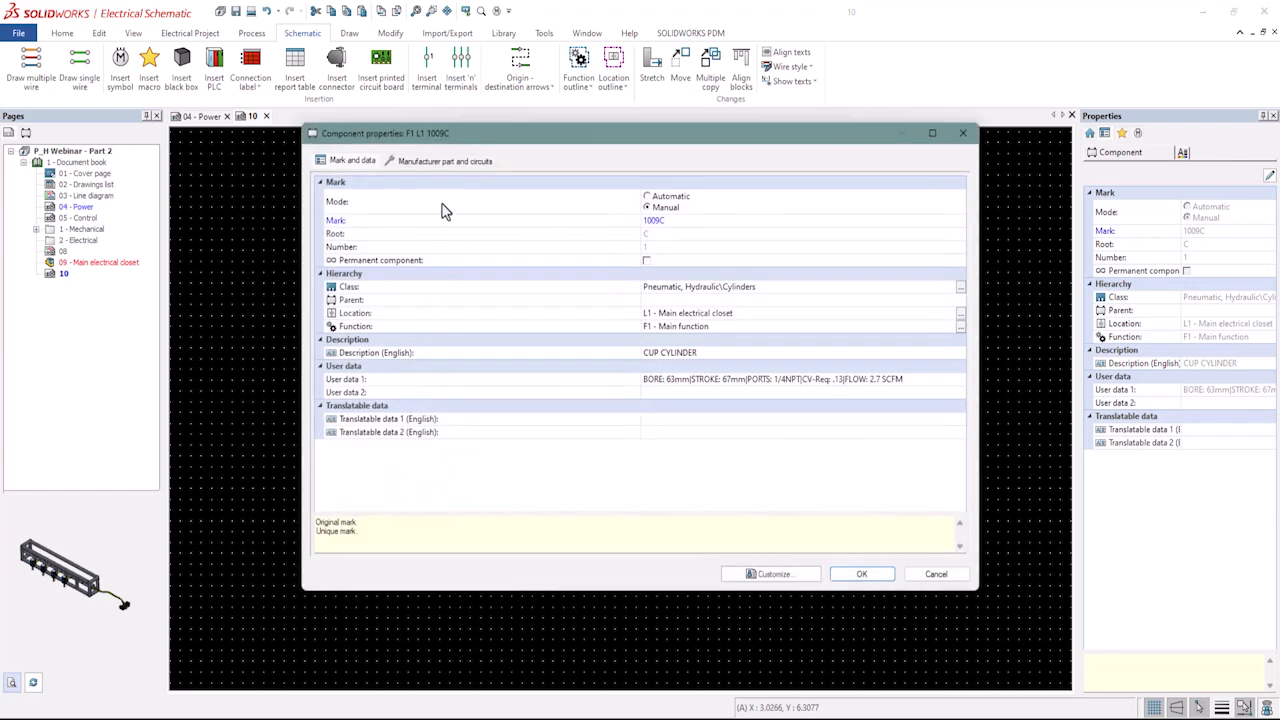
pyautogui.click(443, 161)
pyautogui.click(365, 276)
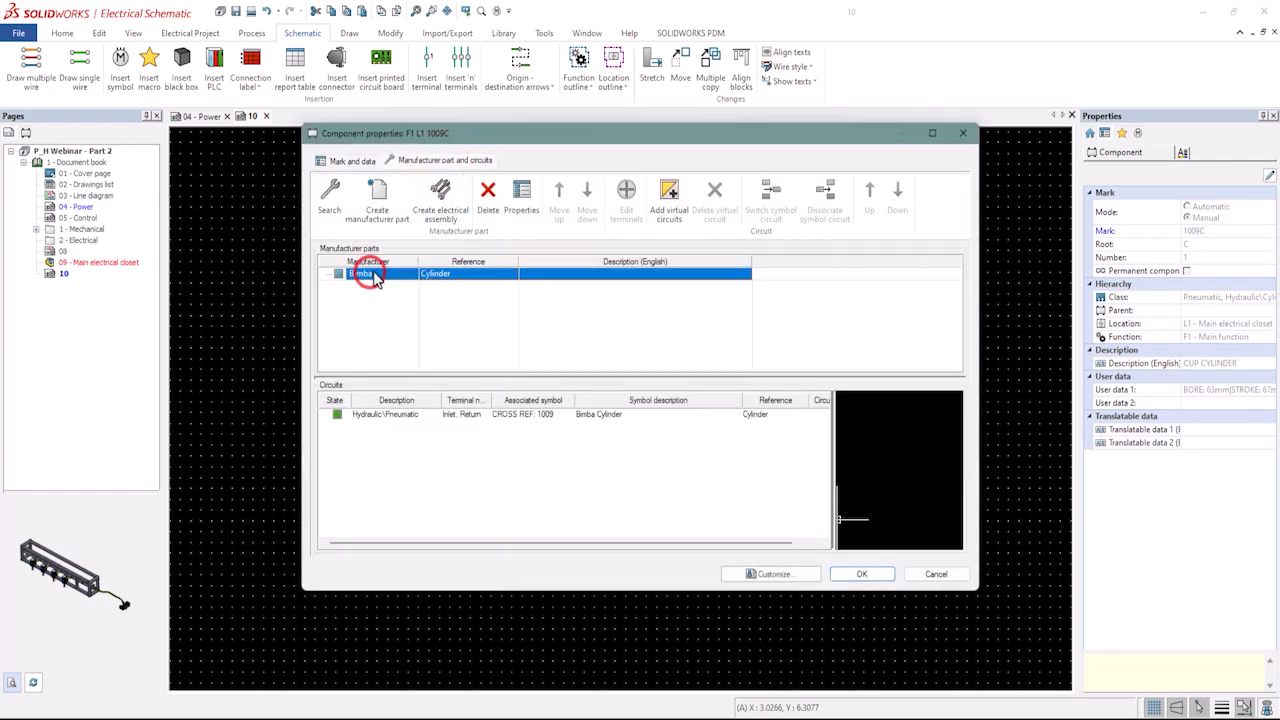
pyautogui.click(522, 192)
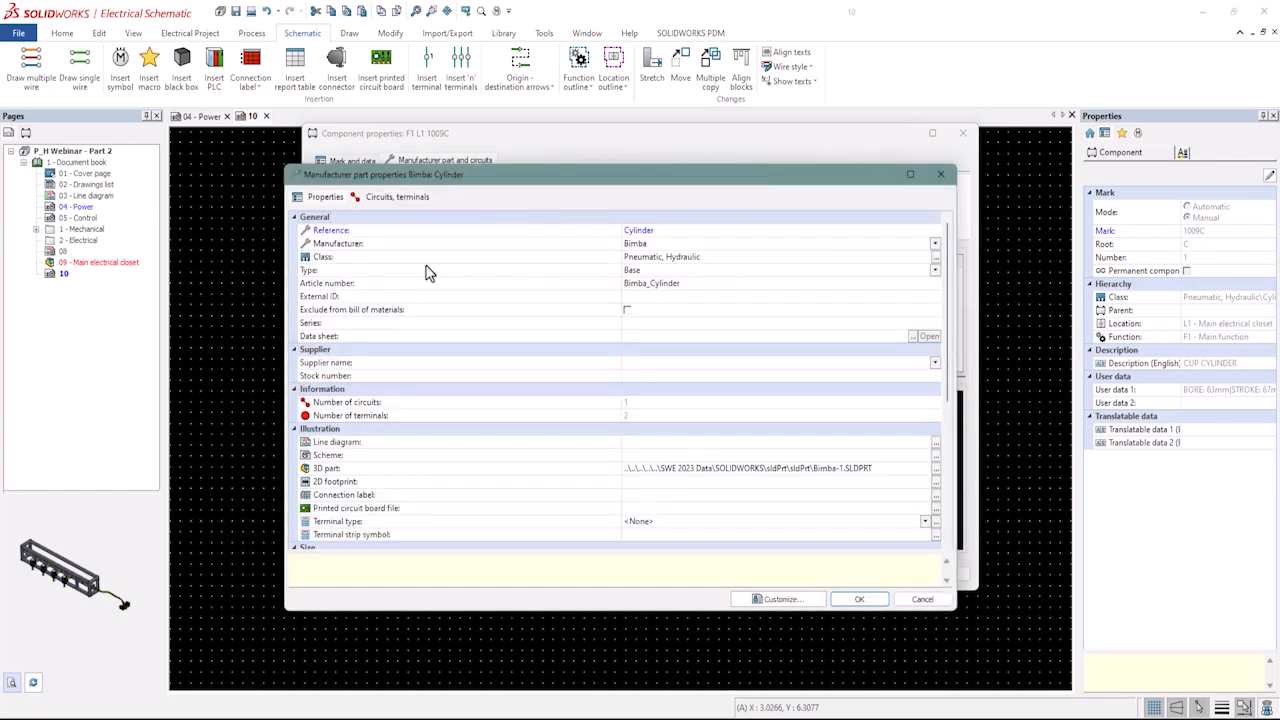
pyautogui.click(397, 196)
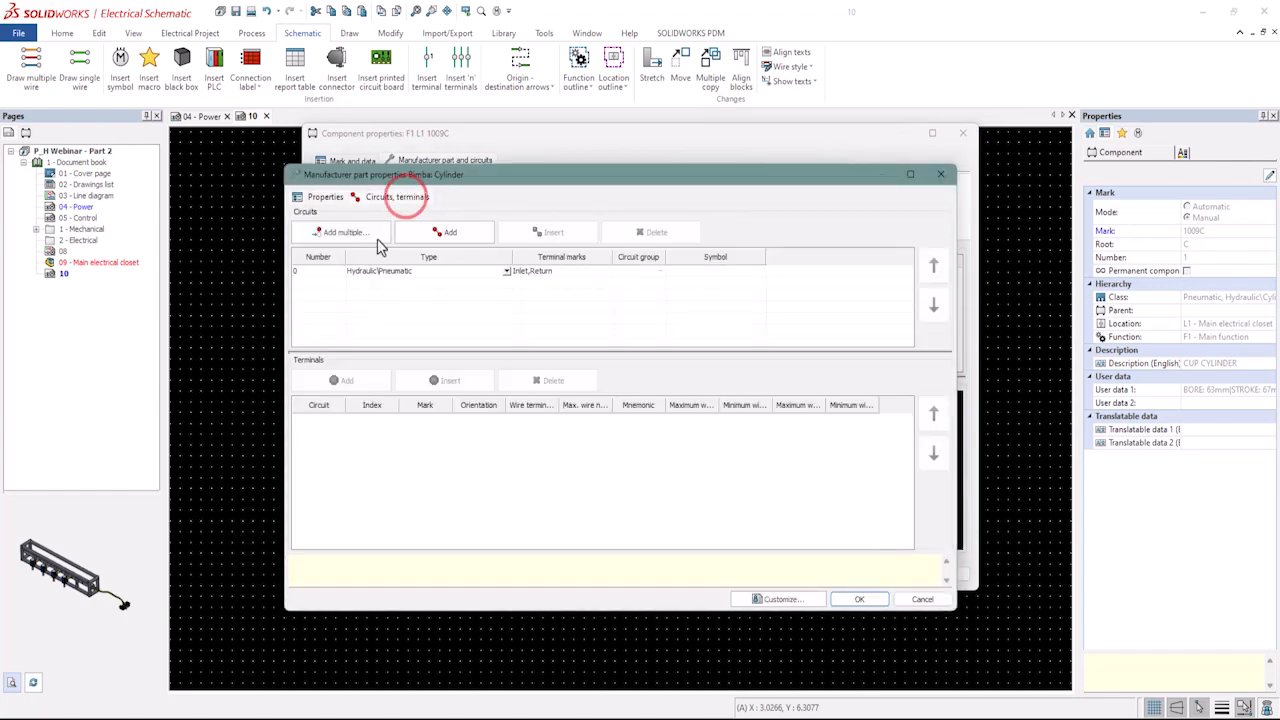
pyautogui.click(329, 279)
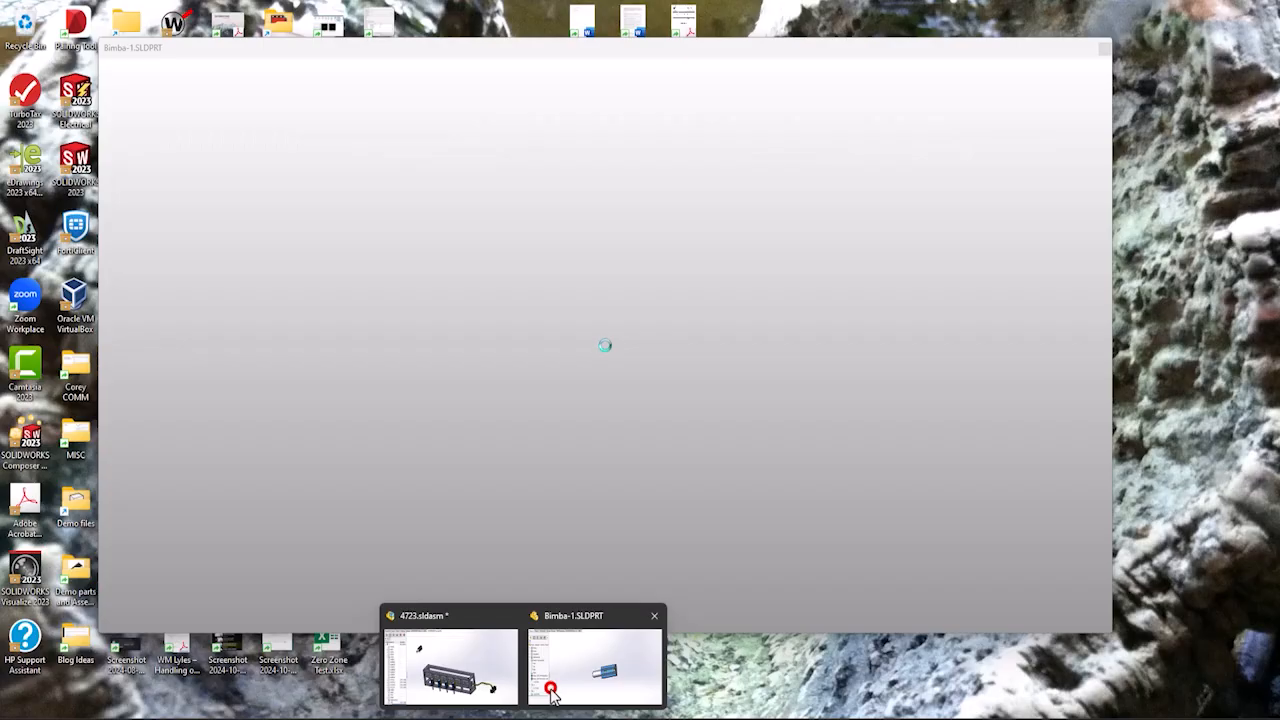
# Convert the cylinder part's EW_PATH1 sketch into a routing path with Define Routing Path.
pyautogui.click(551, 693)
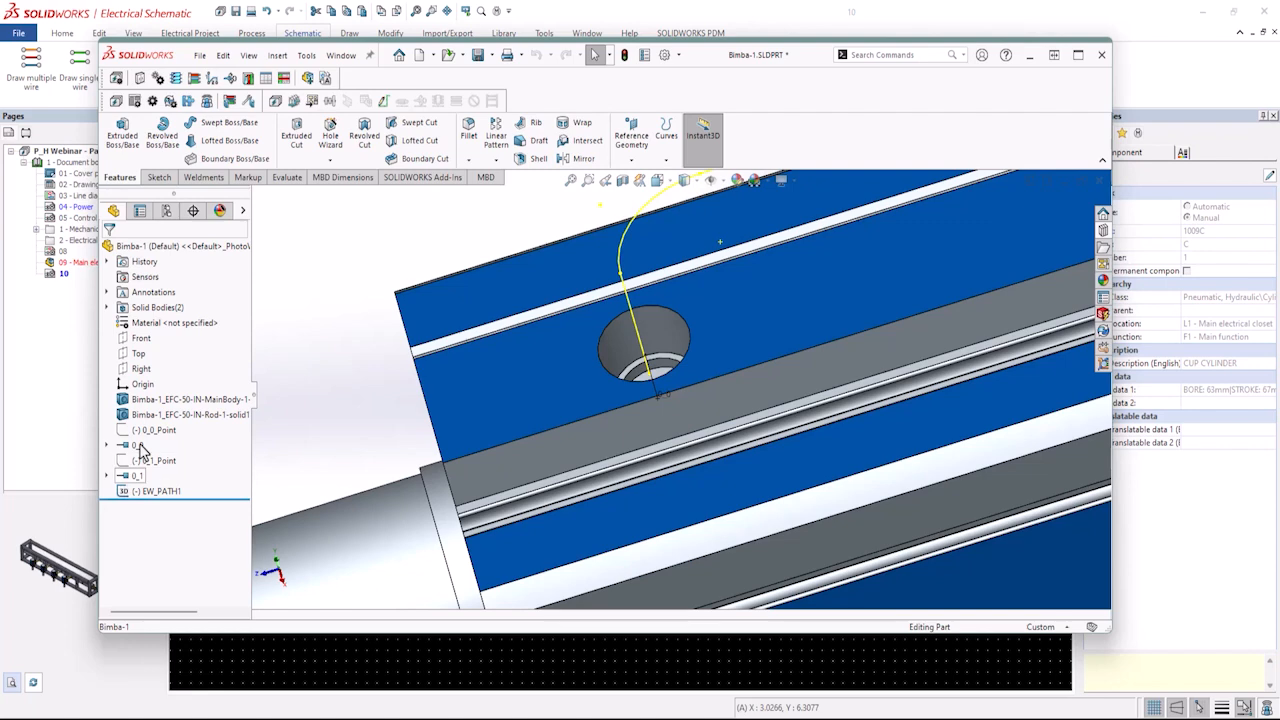
pyautogui.scroll(3, 700, 388)
pyautogui.scroll(-3, 908, 322)
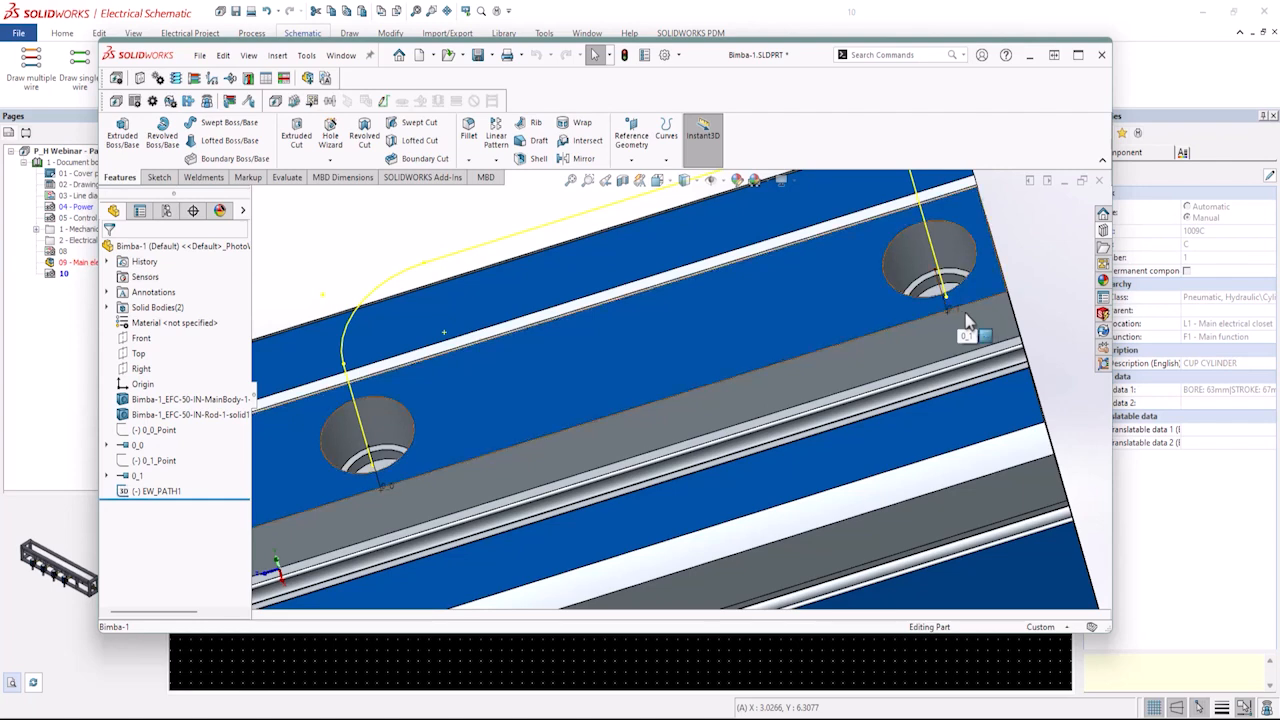
pyautogui.click(1078, 56)
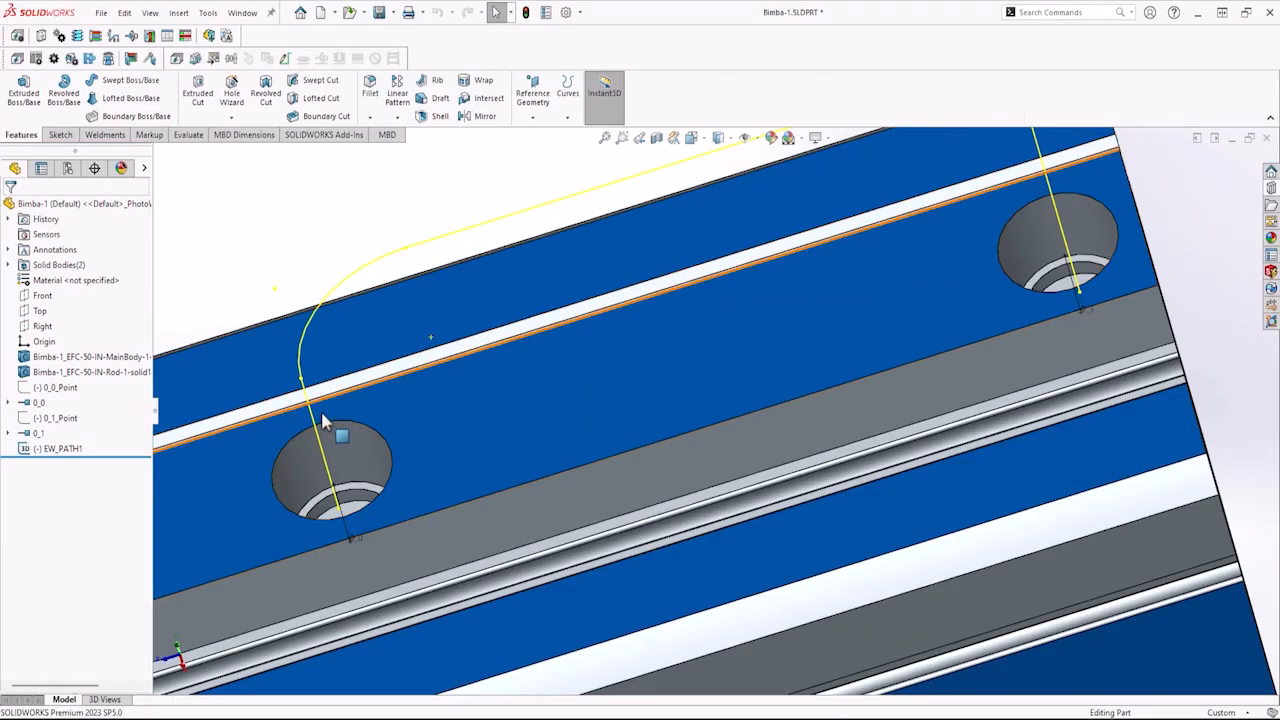
pyautogui.scroll(1, 322, 421)
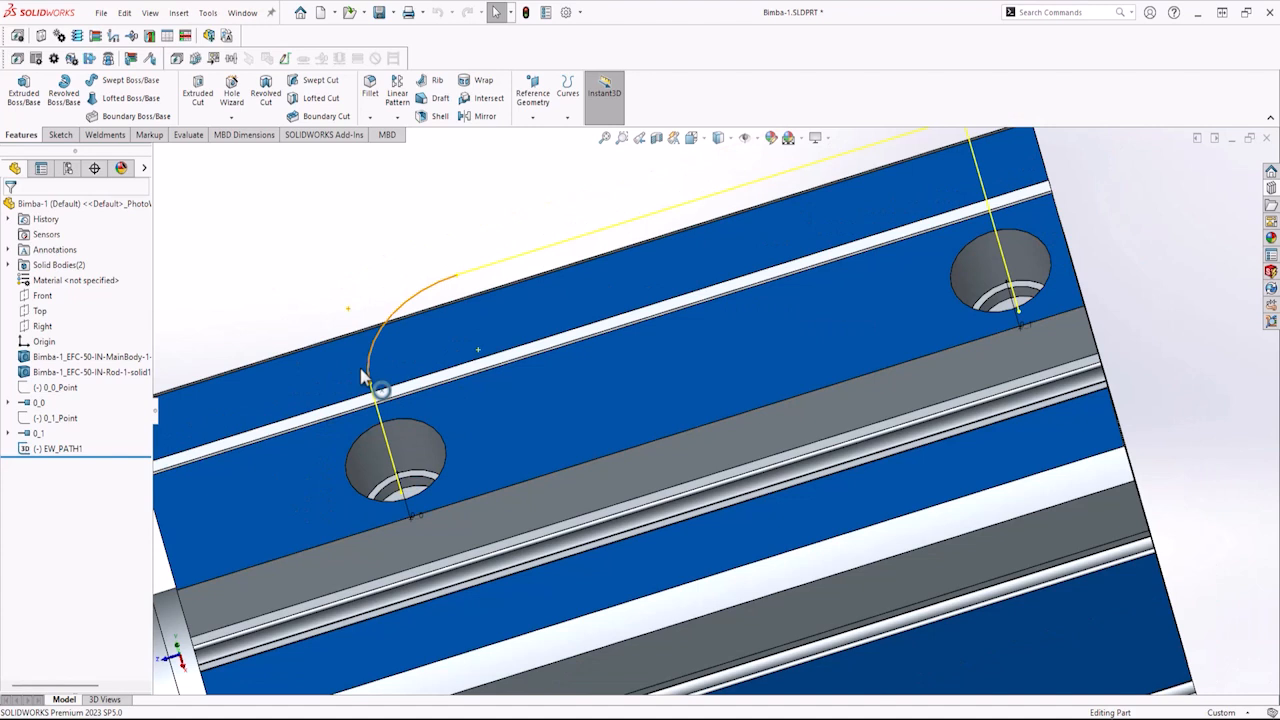
pyautogui.click(64, 449)
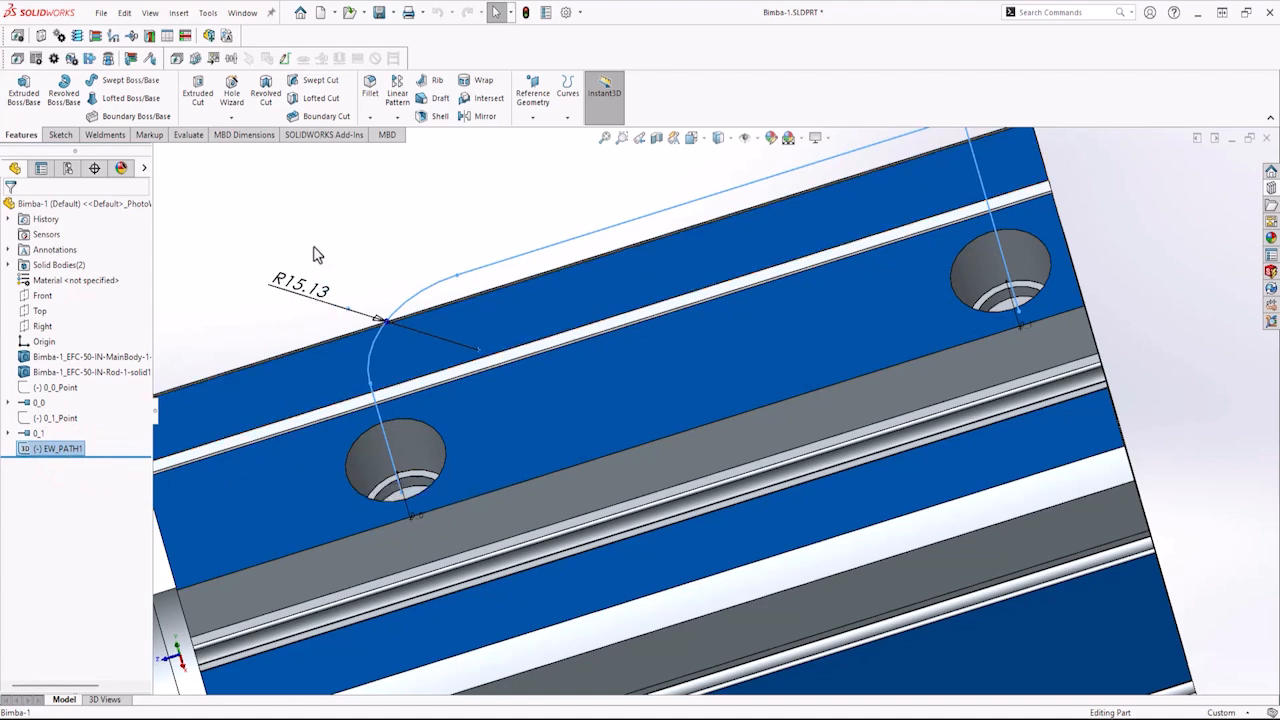
pyautogui.click(209, 14)
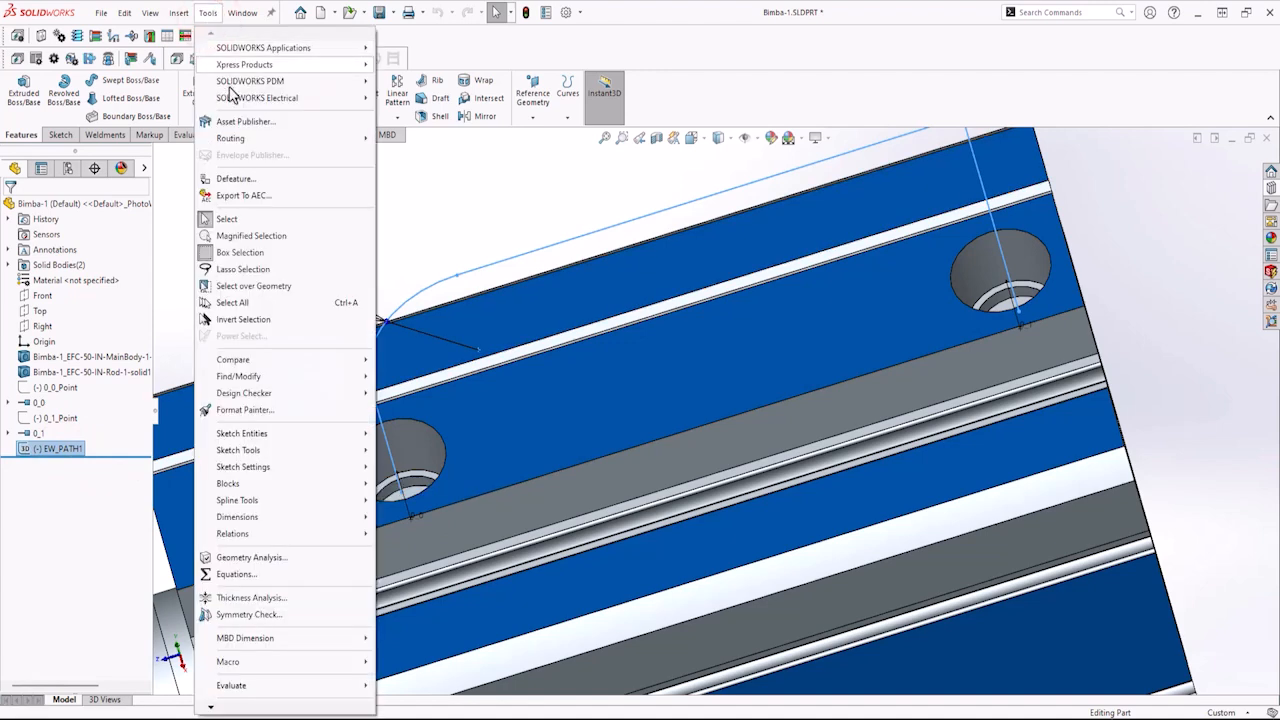
pyautogui.moveTo(230, 96)
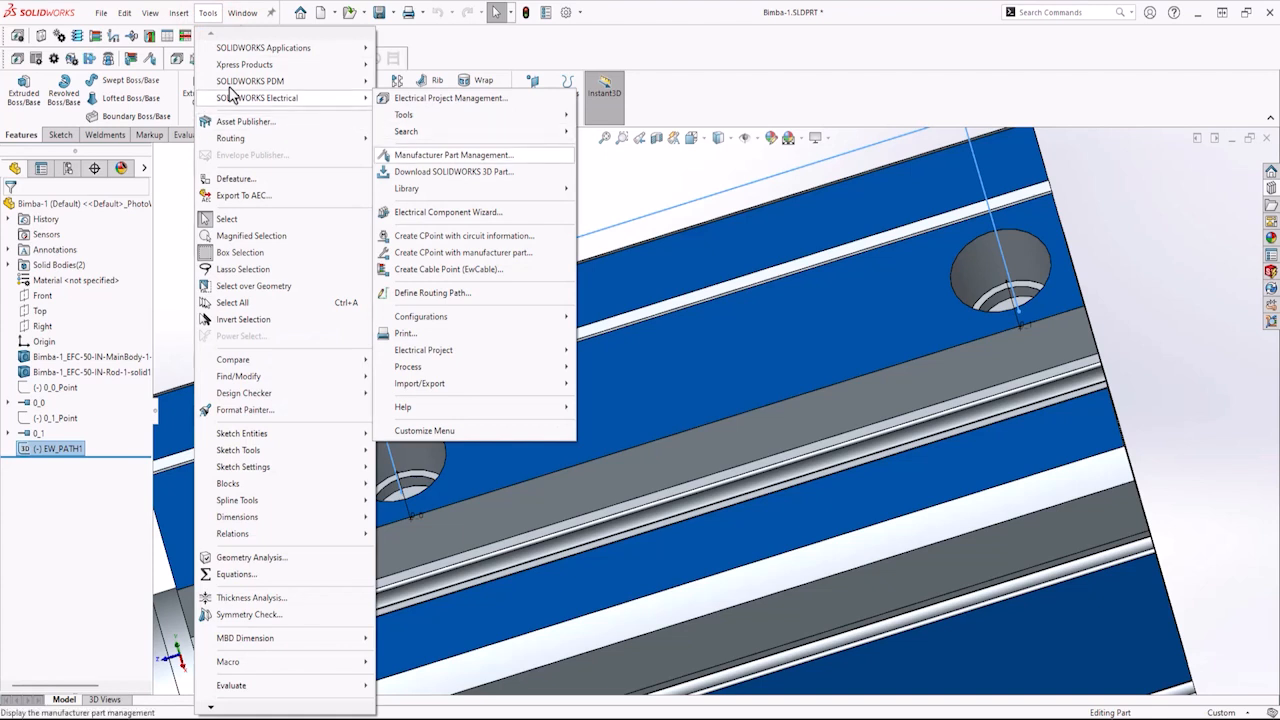
pyautogui.click(419, 298)
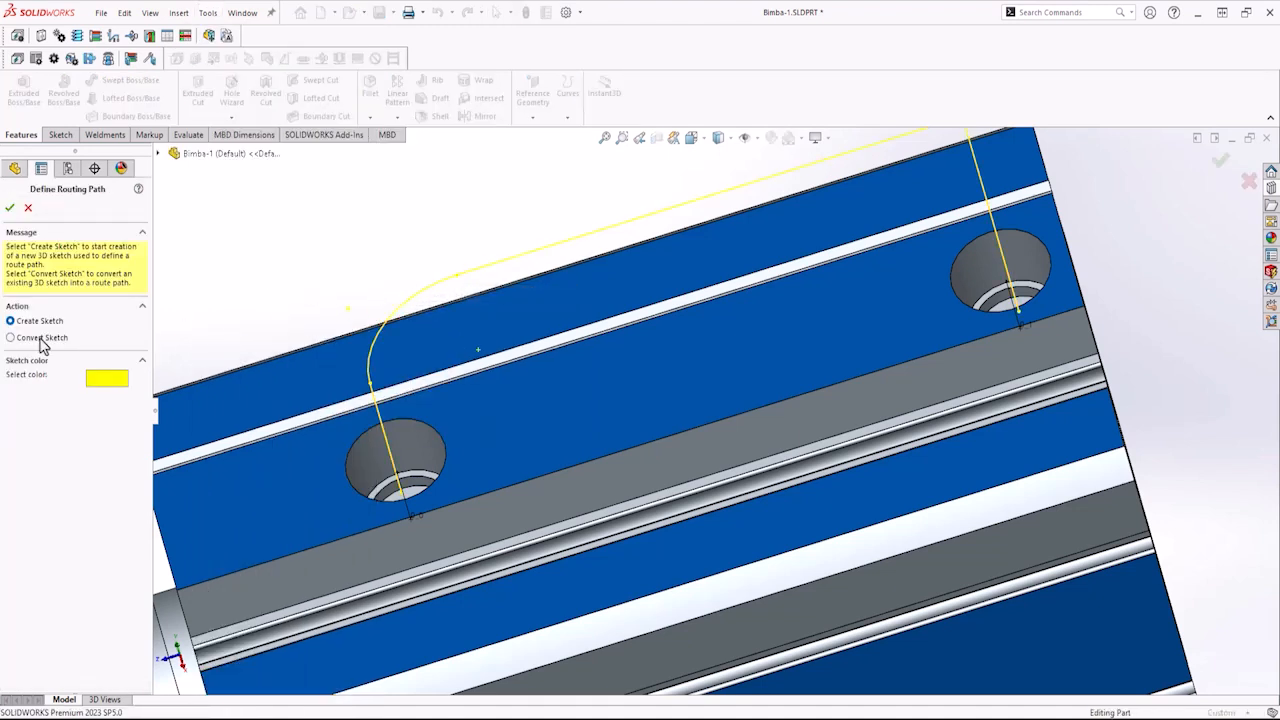
pyautogui.click(42, 343)
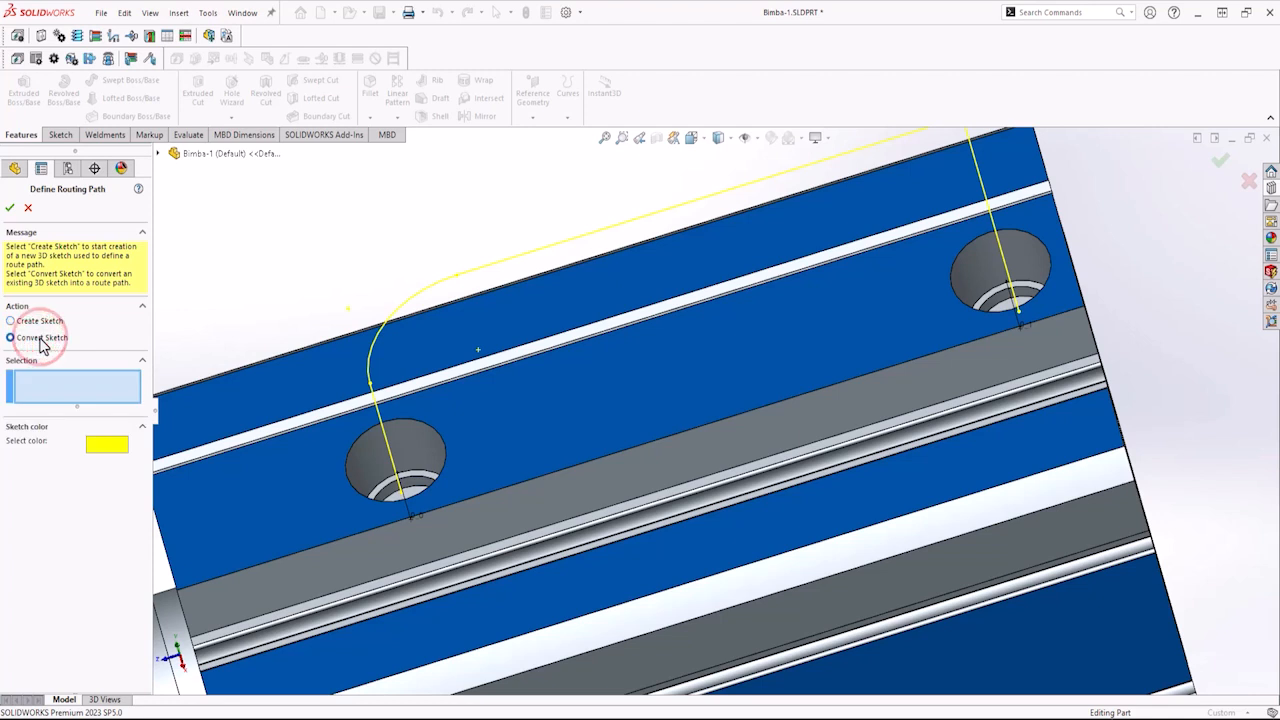
pyautogui.click(385, 430)
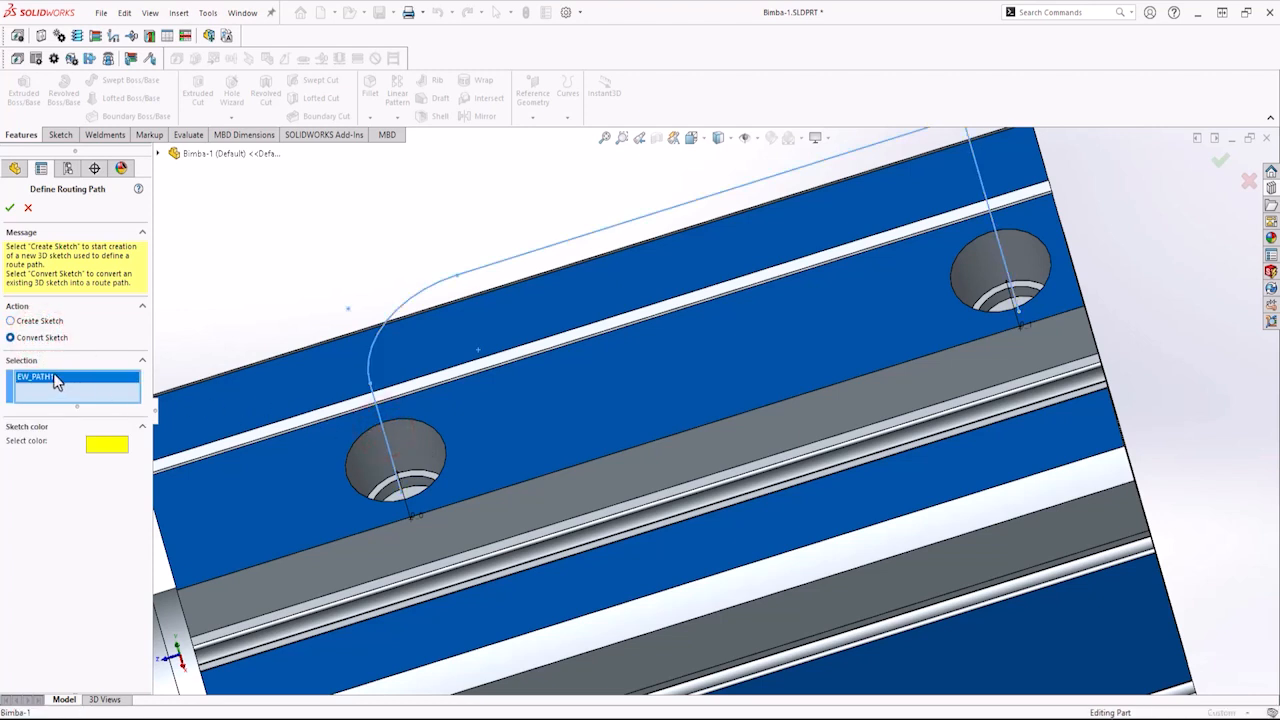
pyautogui.click(10, 207)
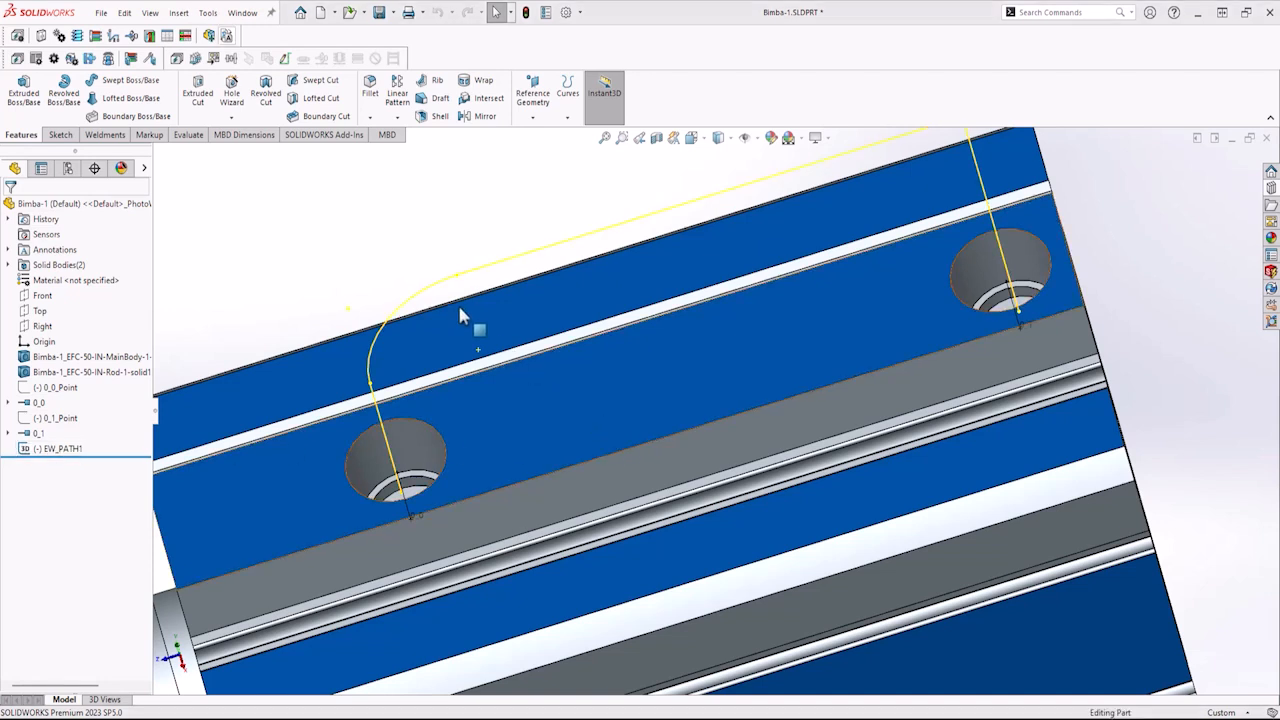
# Close the Bimba-1 part without saving and discard its changes in the assembly.
pyautogui.click(101, 14)
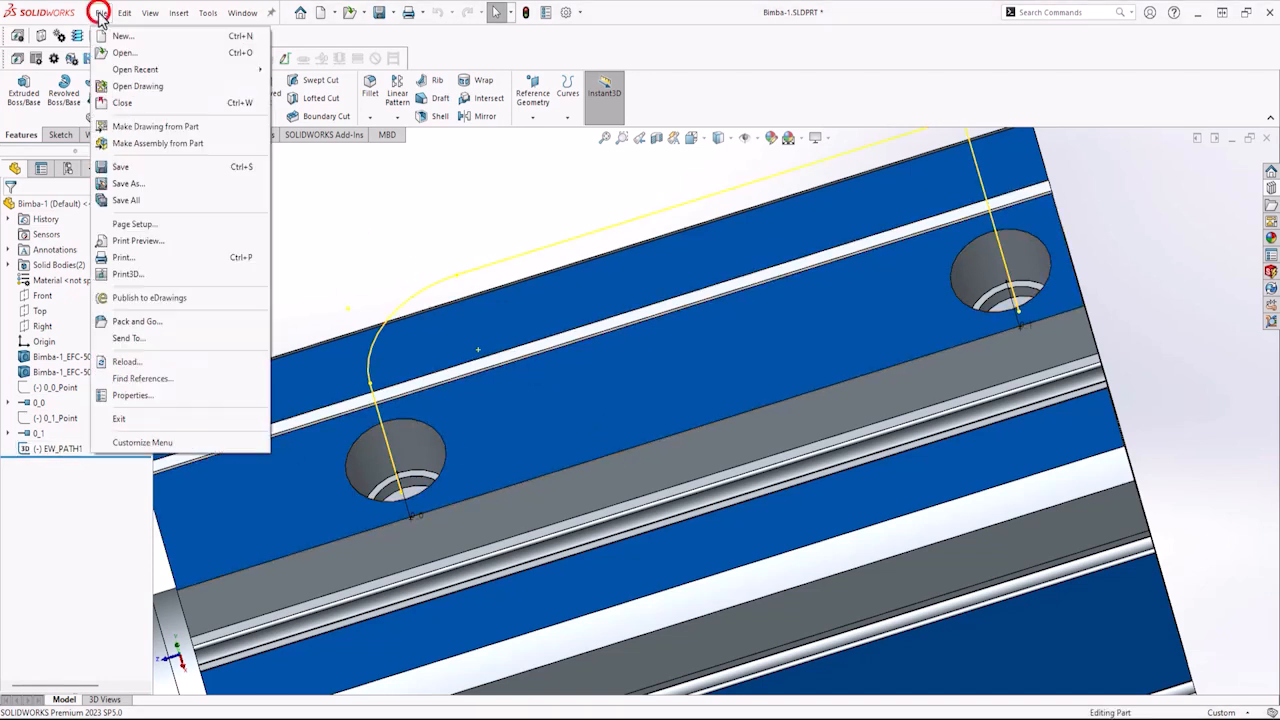
pyautogui.click(122, 102)
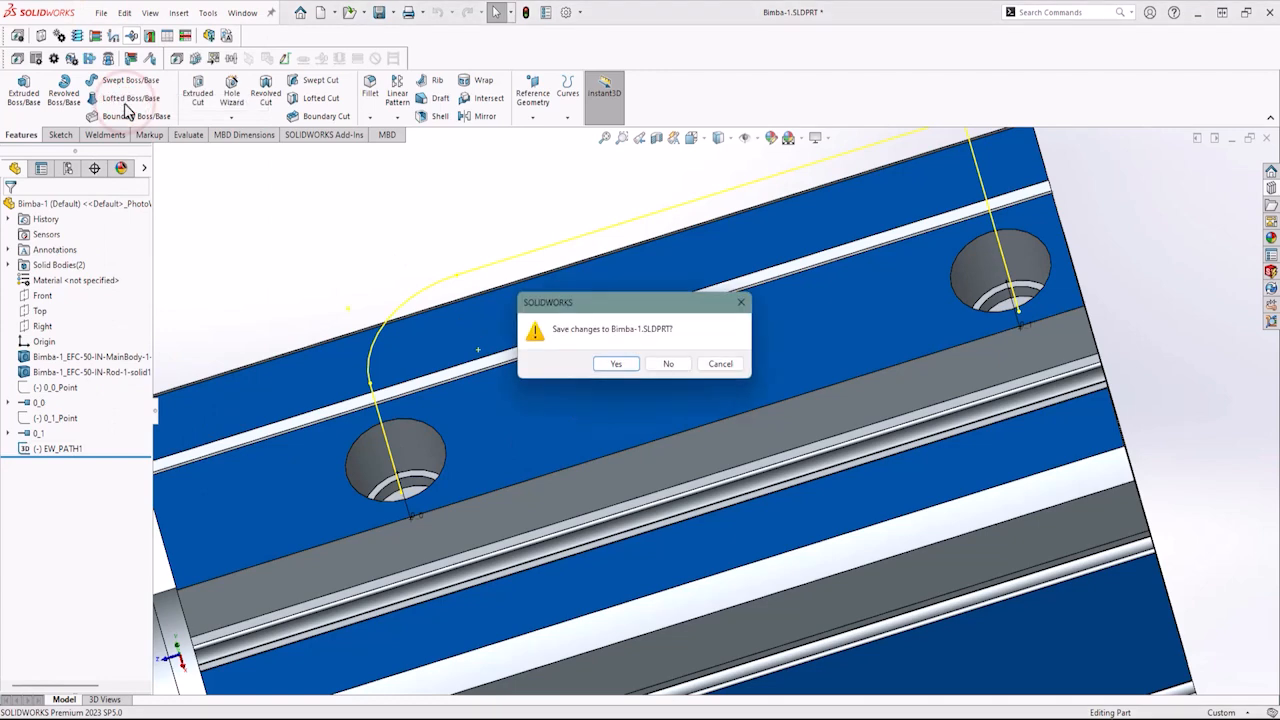
pyautogui.click(678, 366)
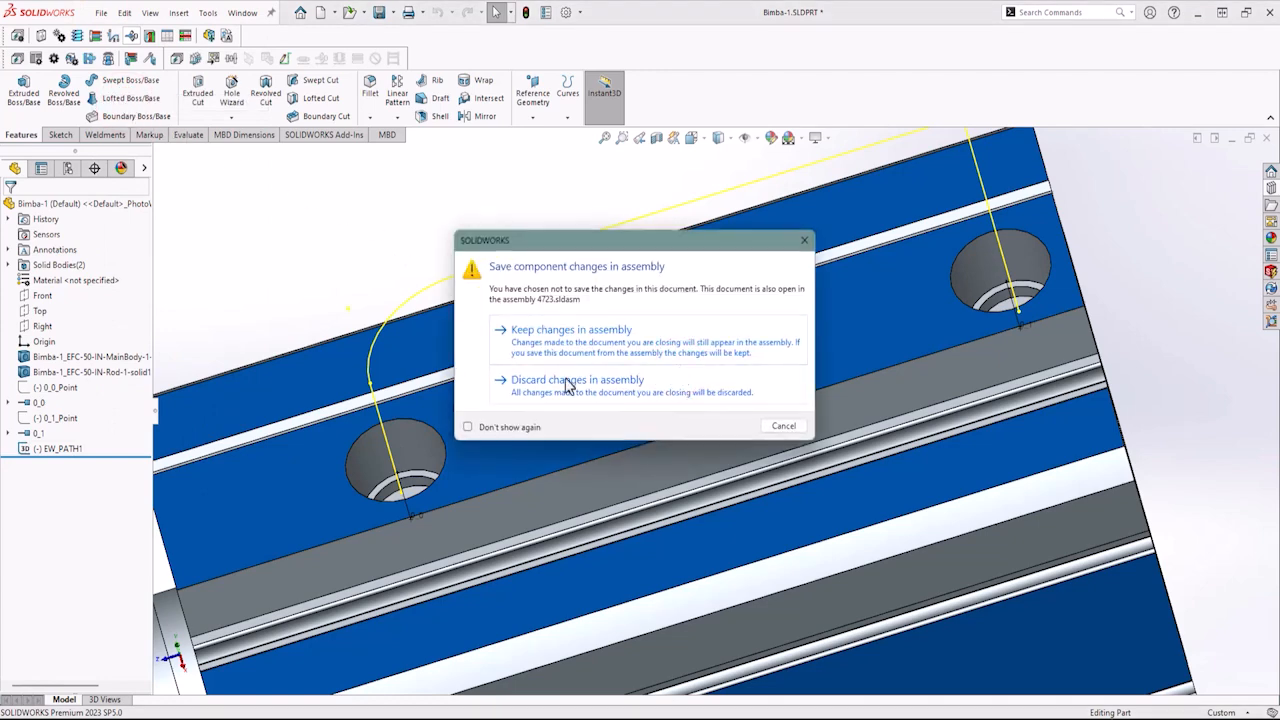
pyautogui.click(546, 381)
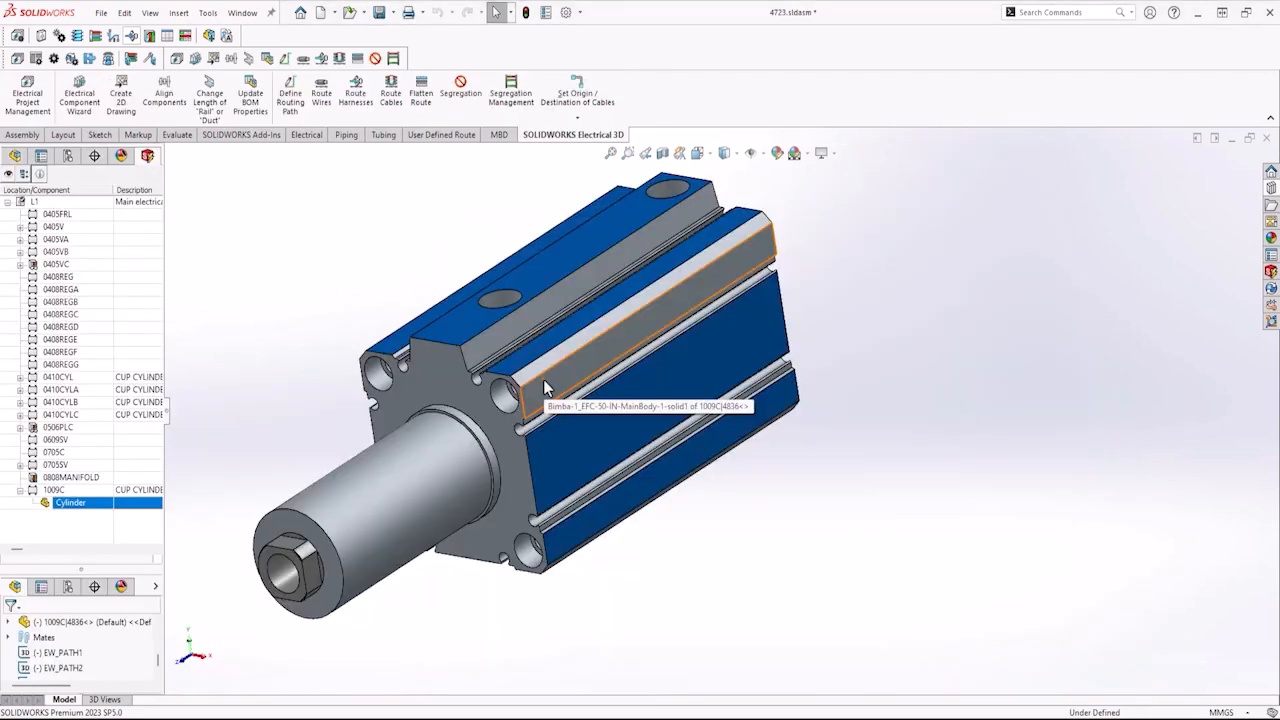
# Return to the schematic and close the 1009C component properties dialog.
pyautogui.scroll(2, 544, 380)
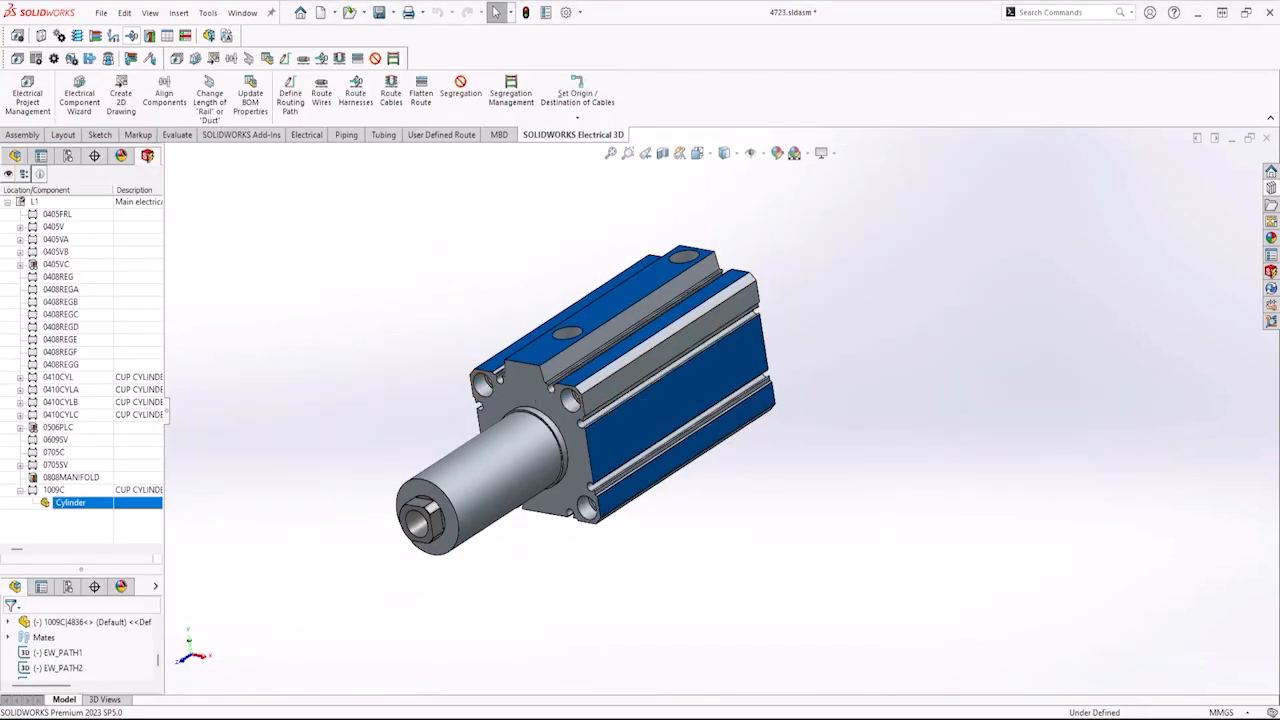
pyautogui.click(238, 719)
pyautogui.click(859, 599)
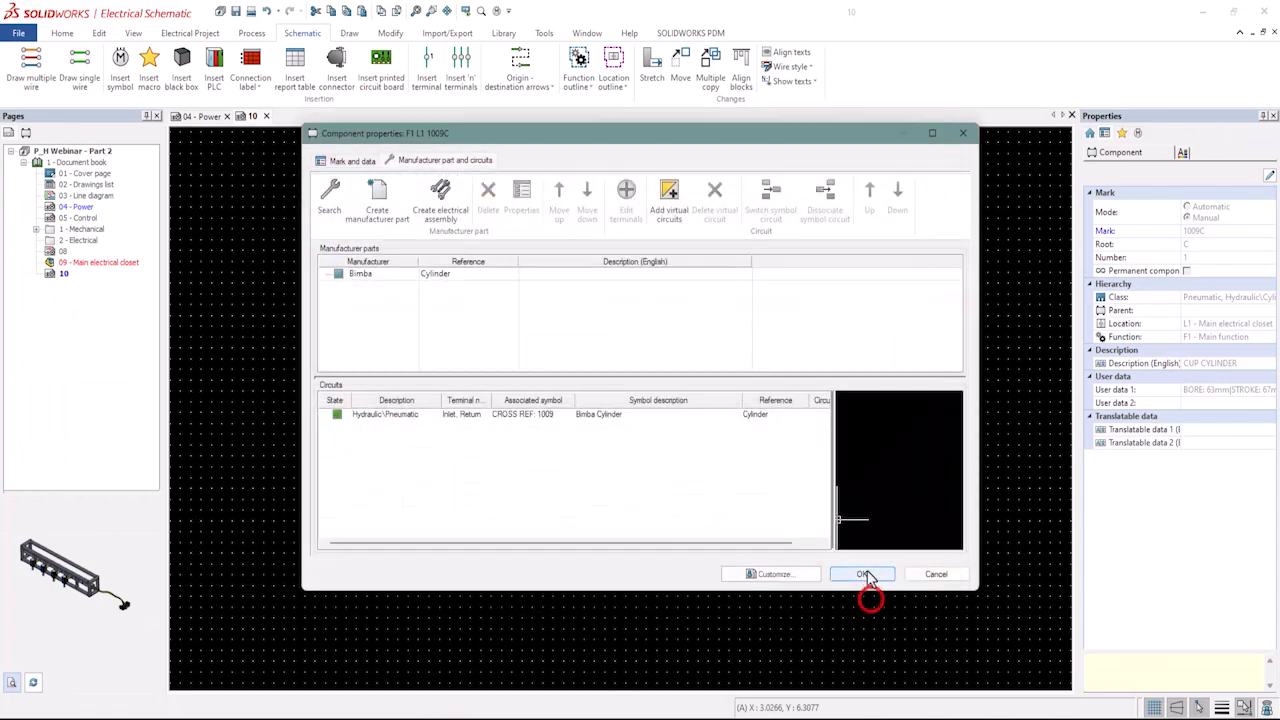
pyautogui.click(863, 577)
pyautogui.scroll(-1, 607, 263)
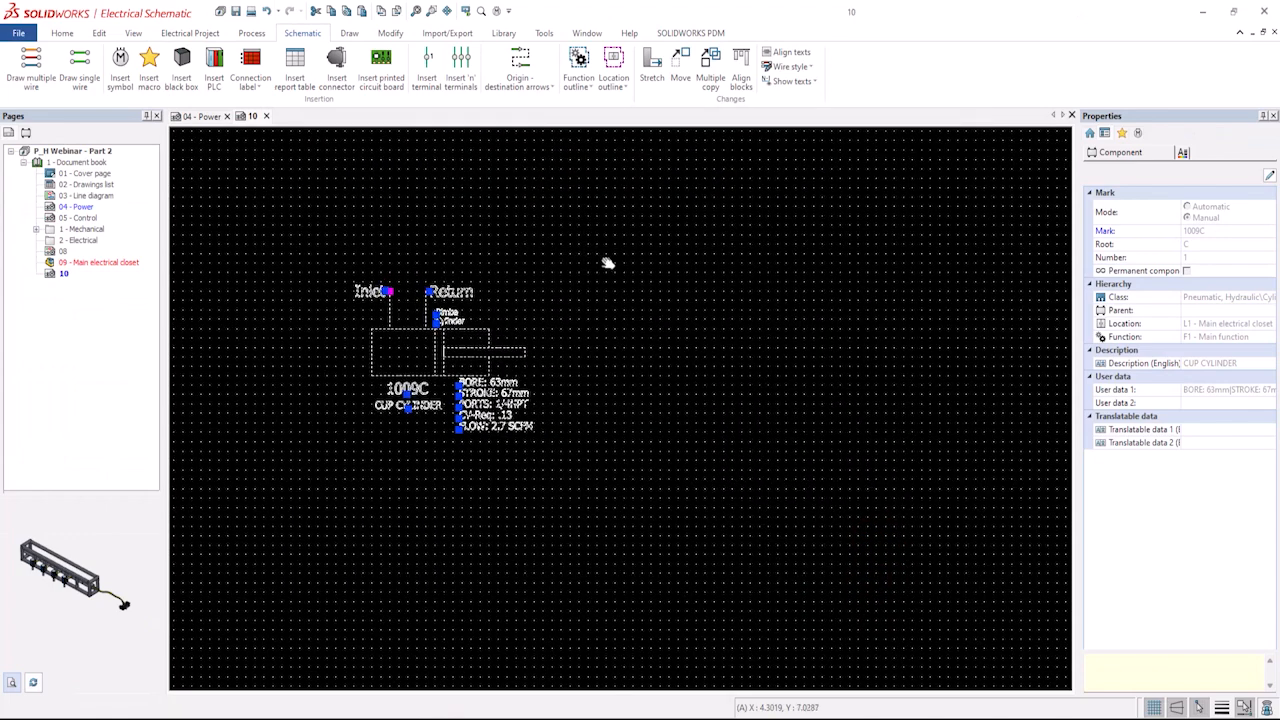
# Start inserting a symbol, filtering all classes by title "frl" and choosing the Filter-Regulator-Lubricator symbol.
pyautogui.click(119, 68)
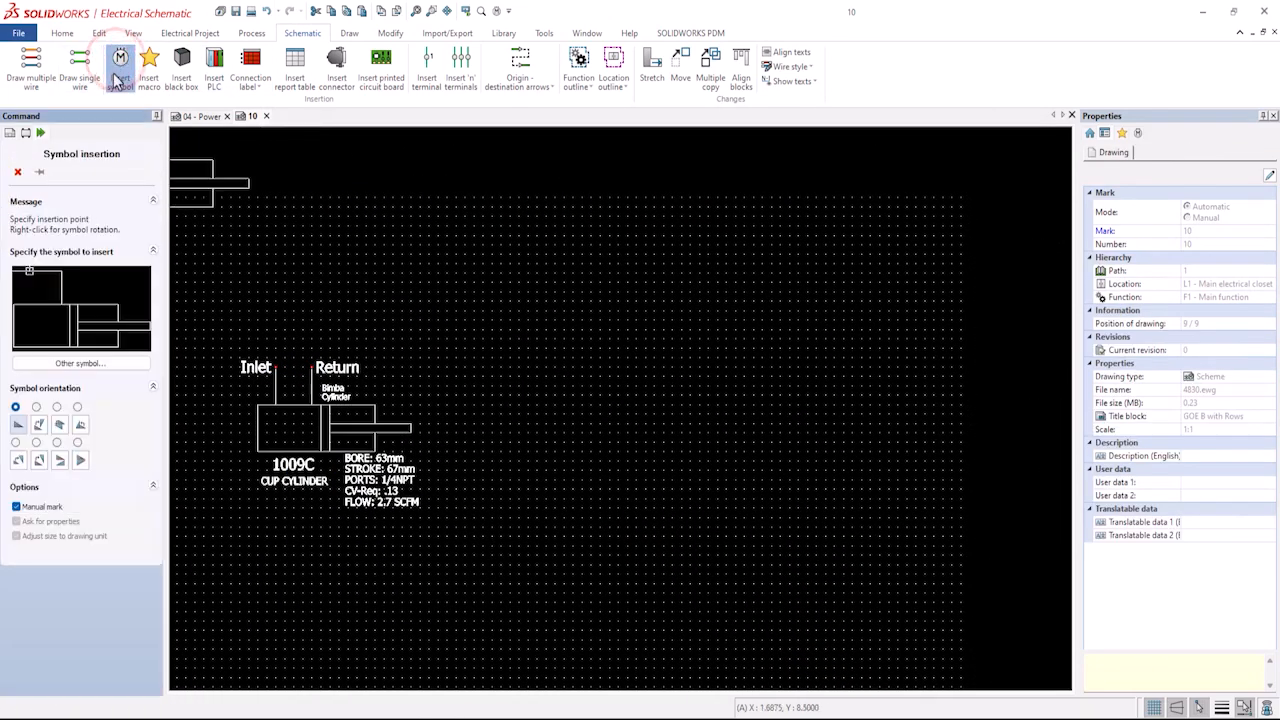
pyautogui.click(80, 363)
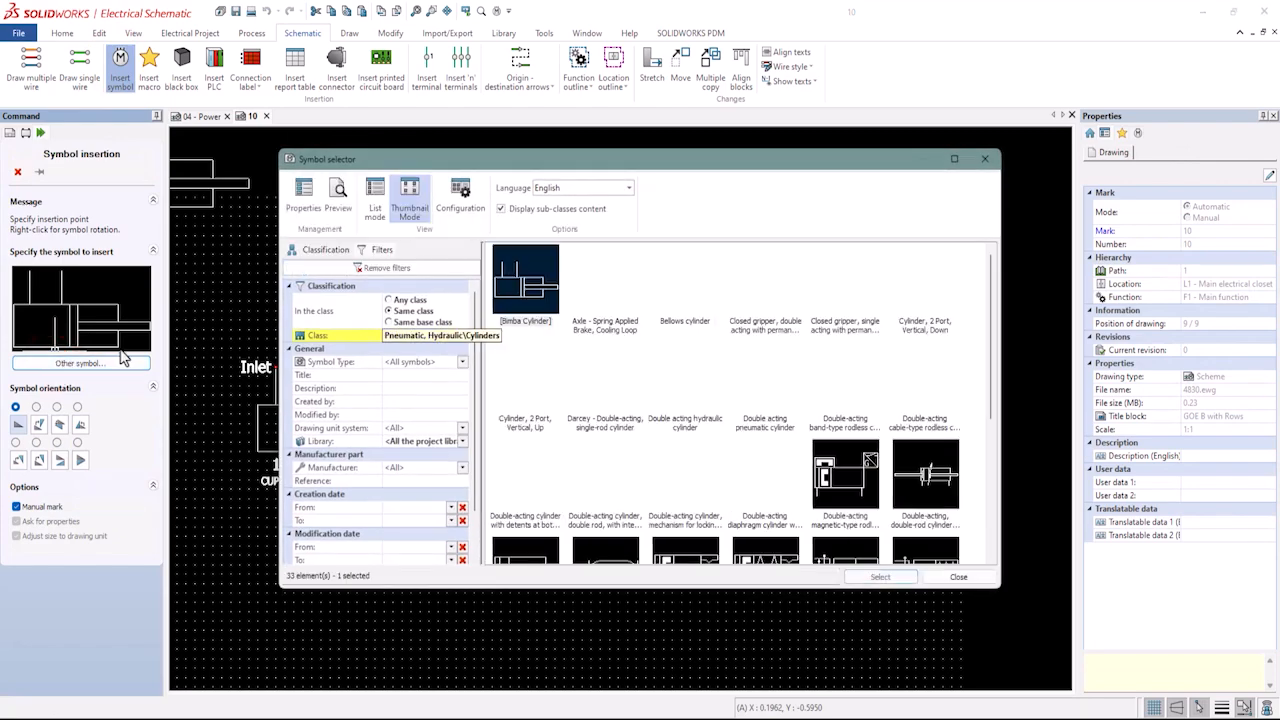
pyautogui.click(397, 299)
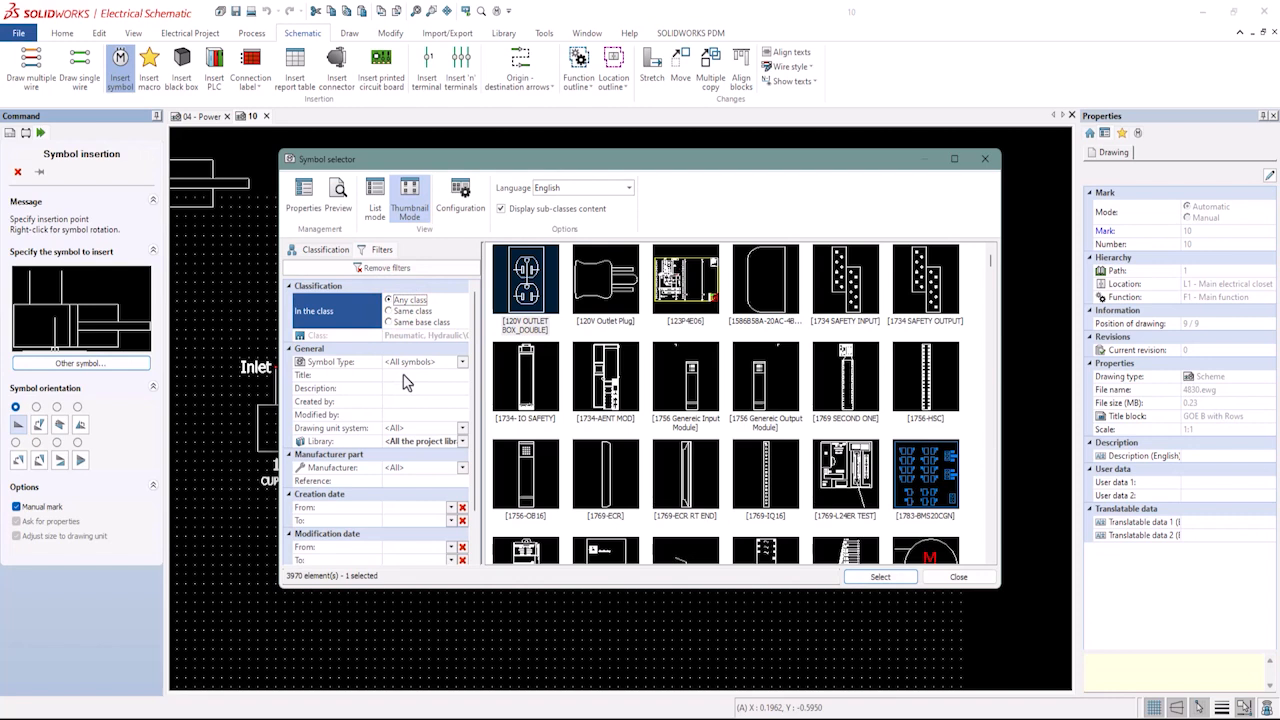
pyautogui.click(404, 375)
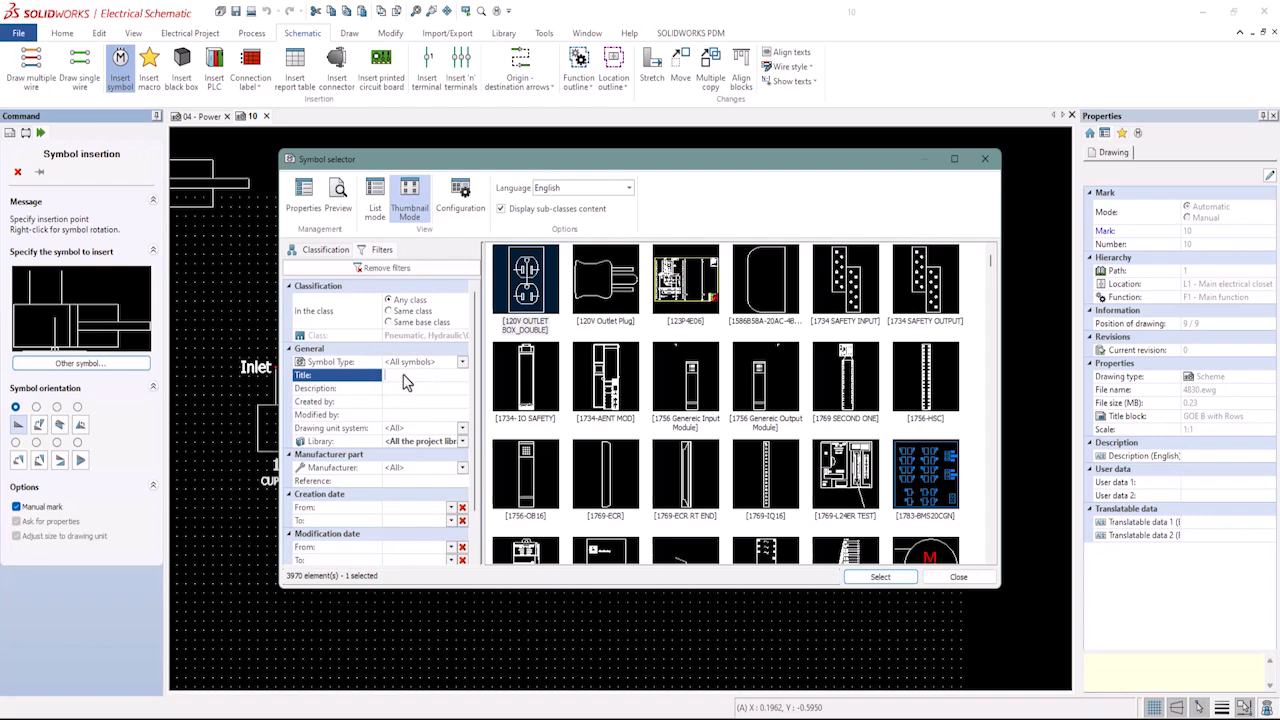
pyautogui.write('frl')
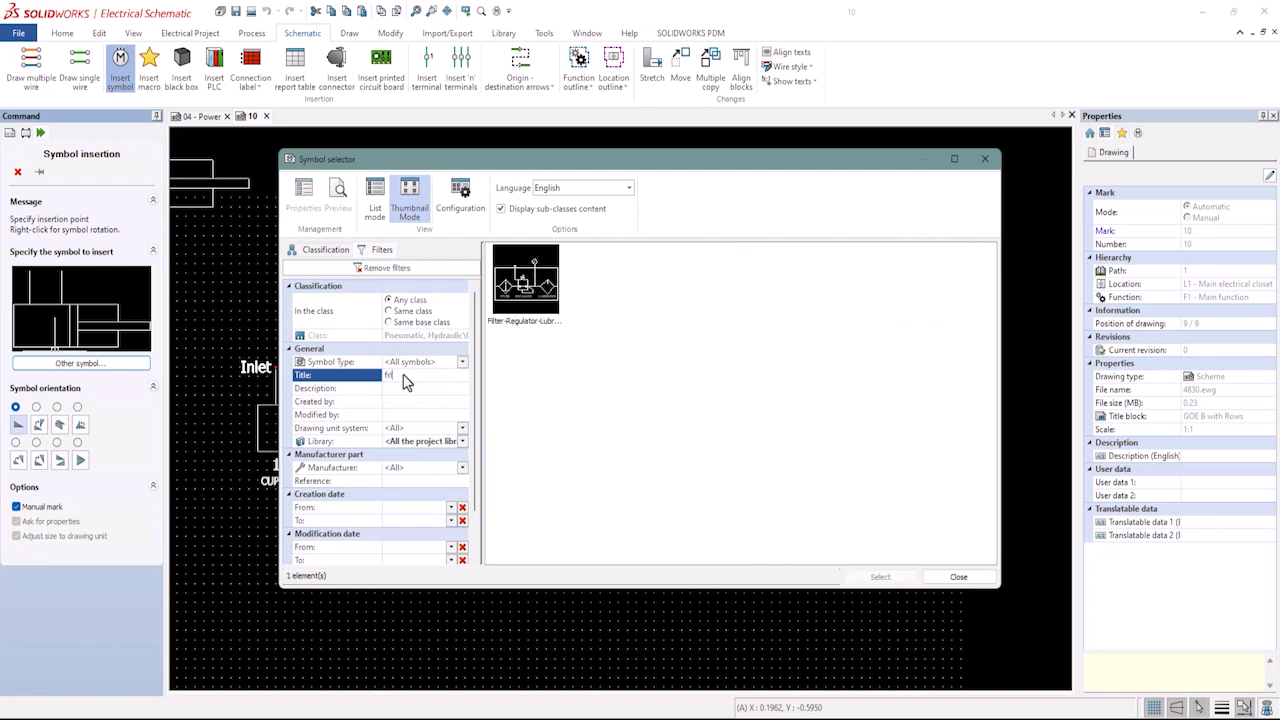
pyautogui.doubleClick(521, 284)
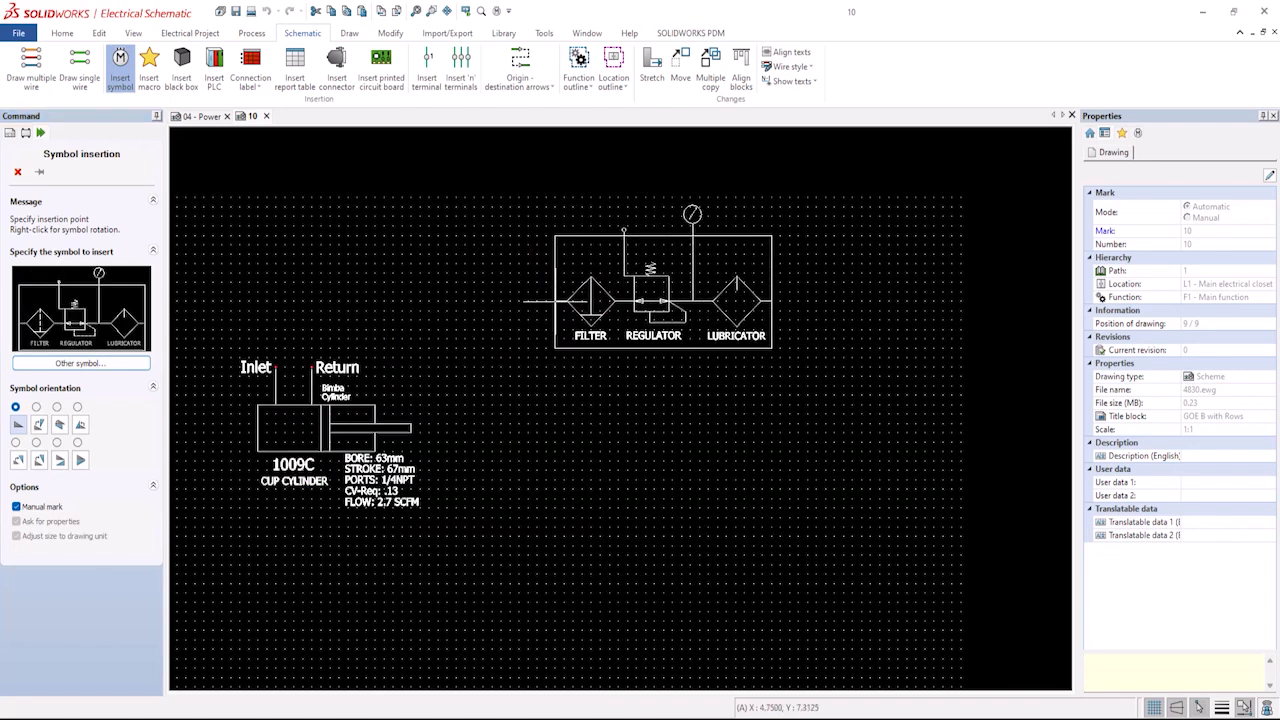
# Place the FRL symbol above the cylinder, setting its mark to automatic with root FRL.
pyautogui.click(551, 303)
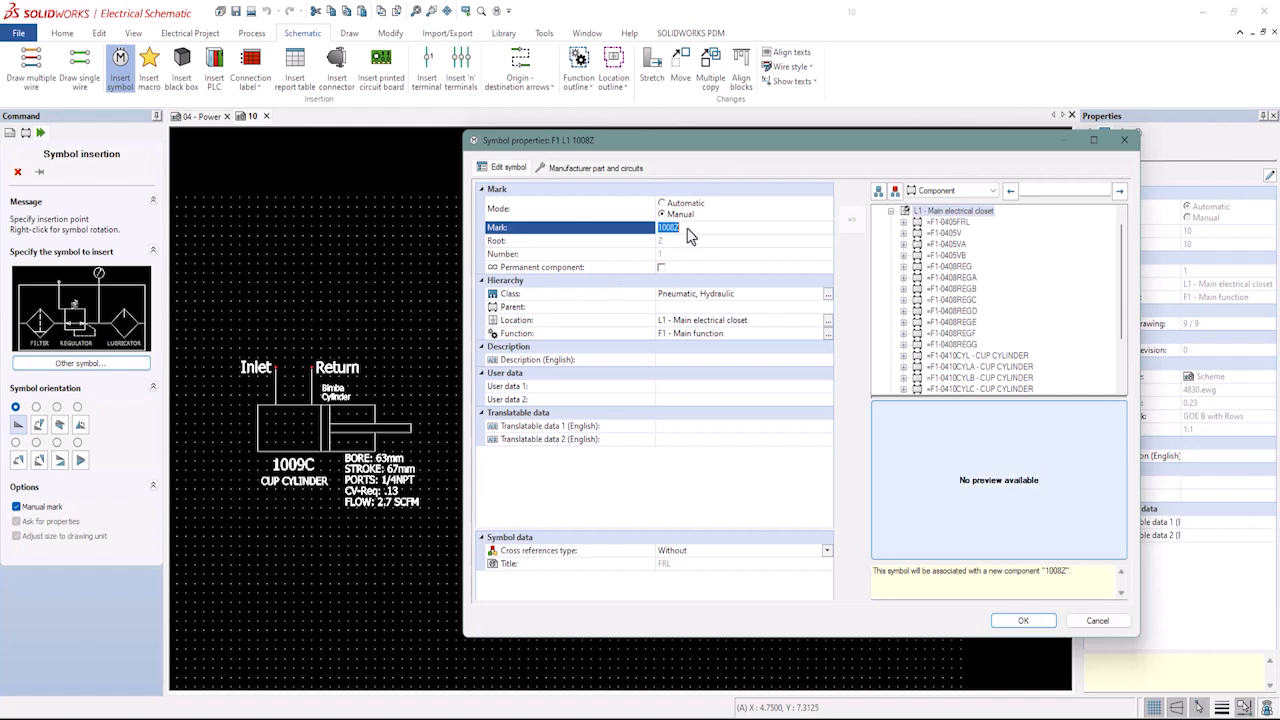
pyautogui.click(663, 203)
pyautogui.click(672, 241)
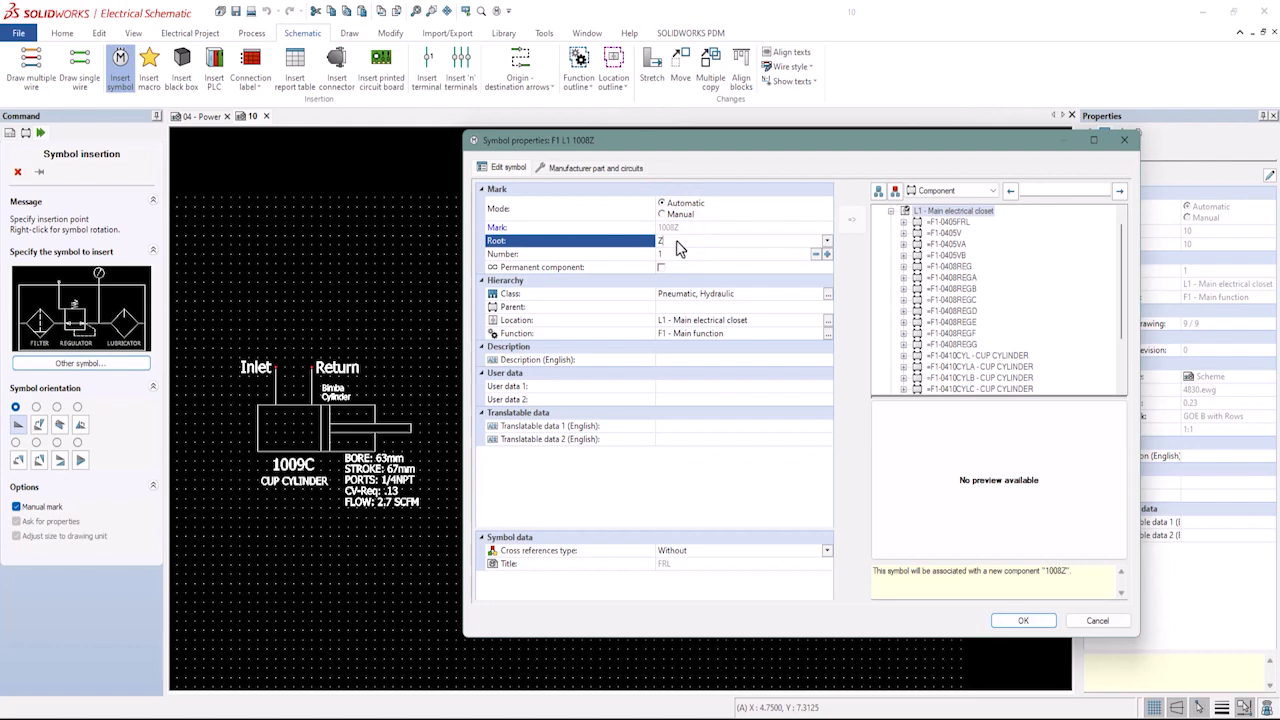
pyautogui.moveTo(677, 241); pyautogui.dragTo(625, 252)
pyautogui.write('FRL')
pyautogui.click(690, 256)
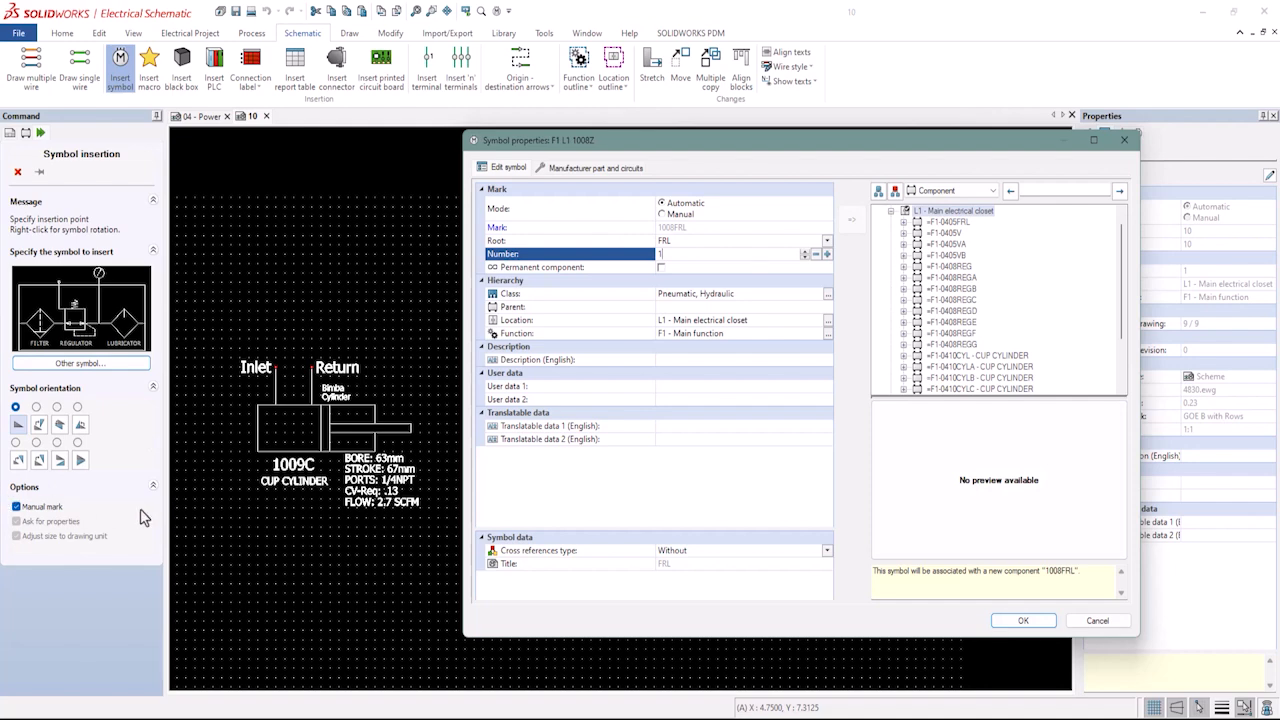
pyautogui.click(1023, 621)
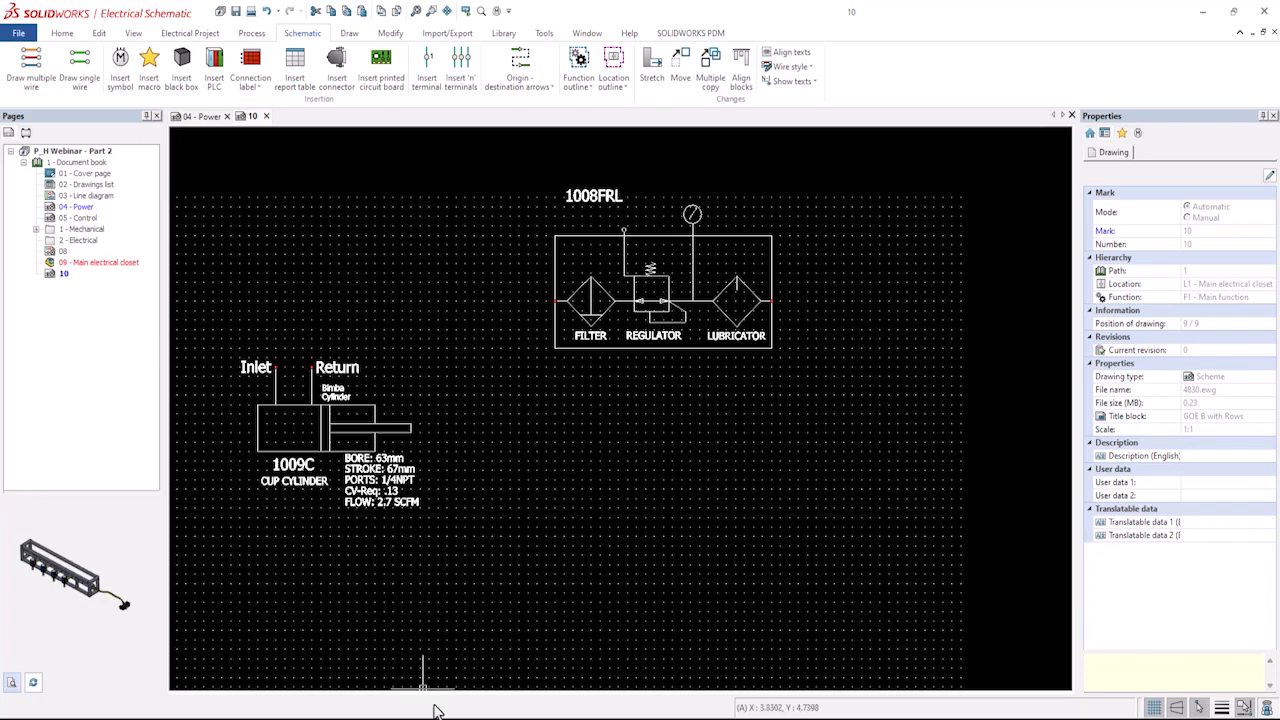
# Switch back to the 4723 3D assembly.
pyautogui.moveTo(439, 710)
pyautogui.click(495, 665)
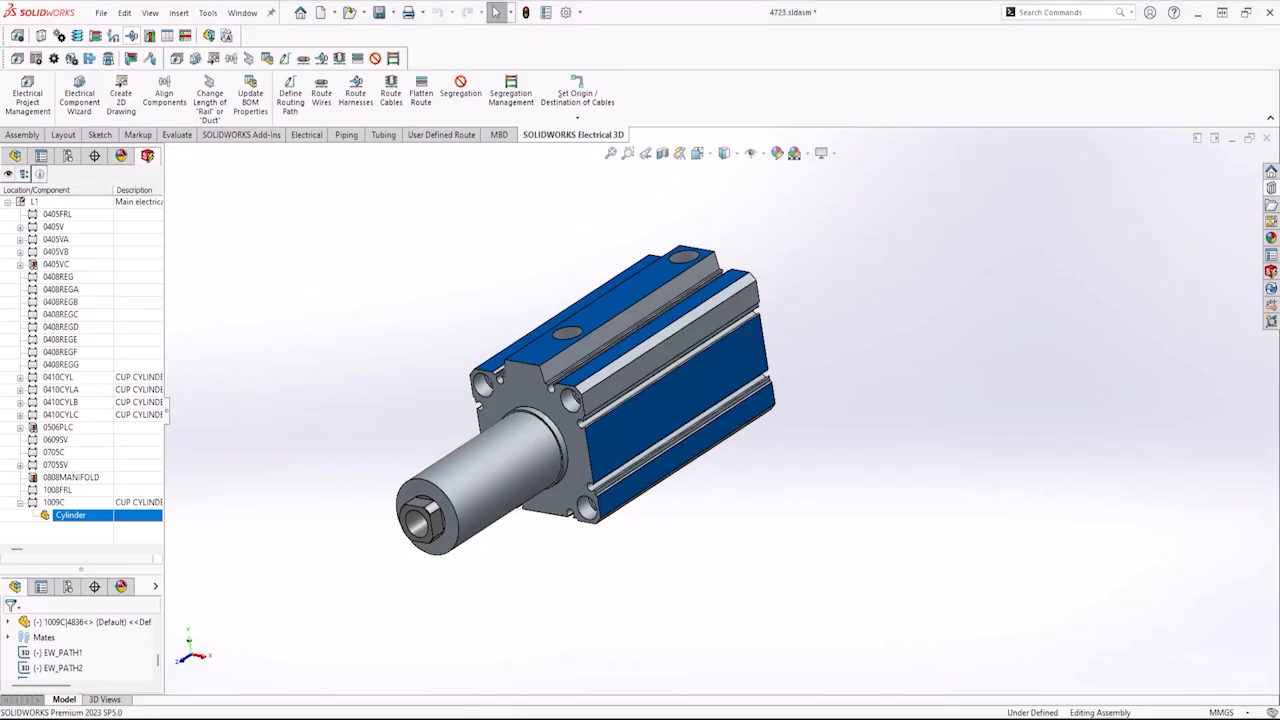
# Open the component properties of 1008FRL from the assembly's electrical component tree.
pyautogui.click(58, 491)
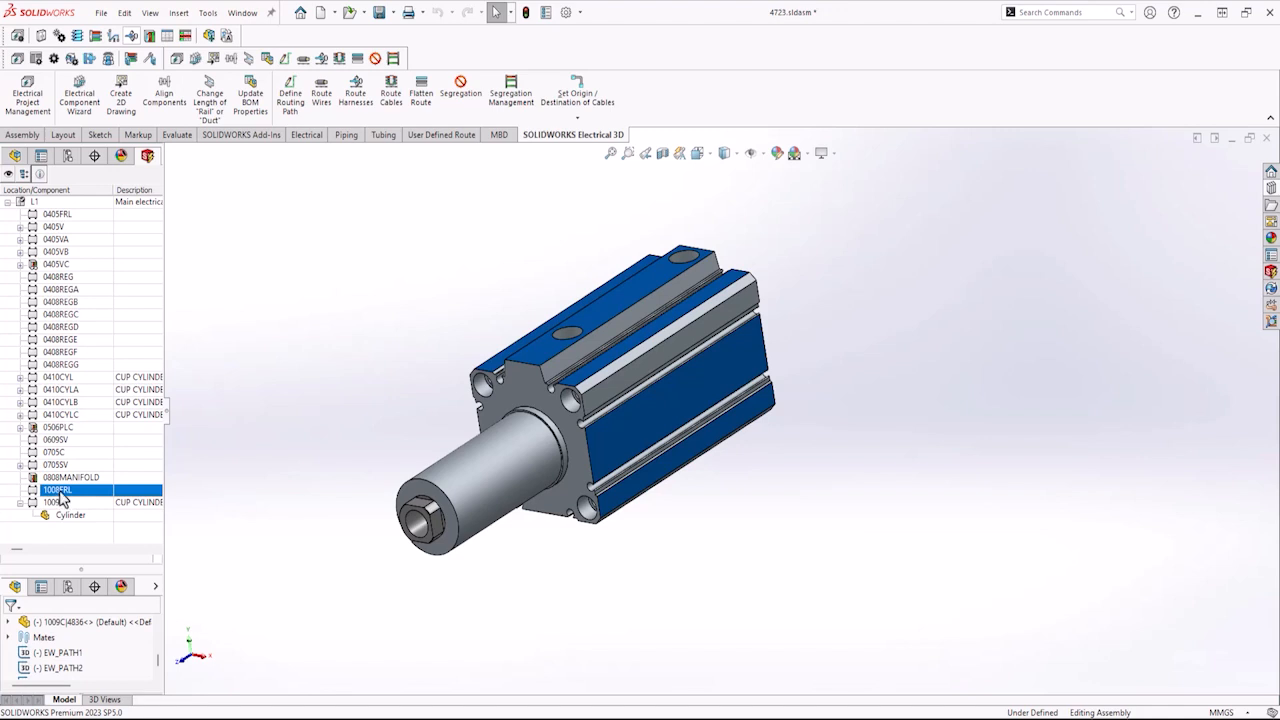
pyautogui.rightClick(62, 497)
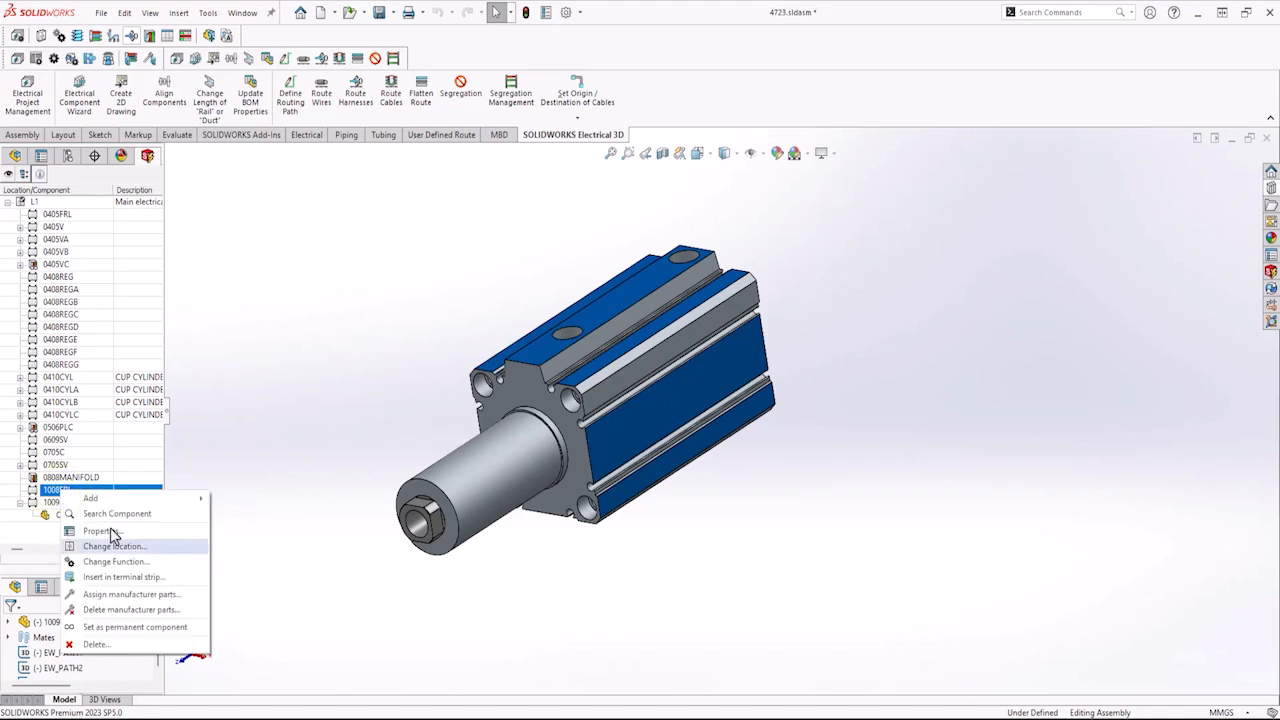
pyautogui.press('Up')
pyautogui.press('Up')
pyautogui.press('Up')
pyautogui.press('Right')
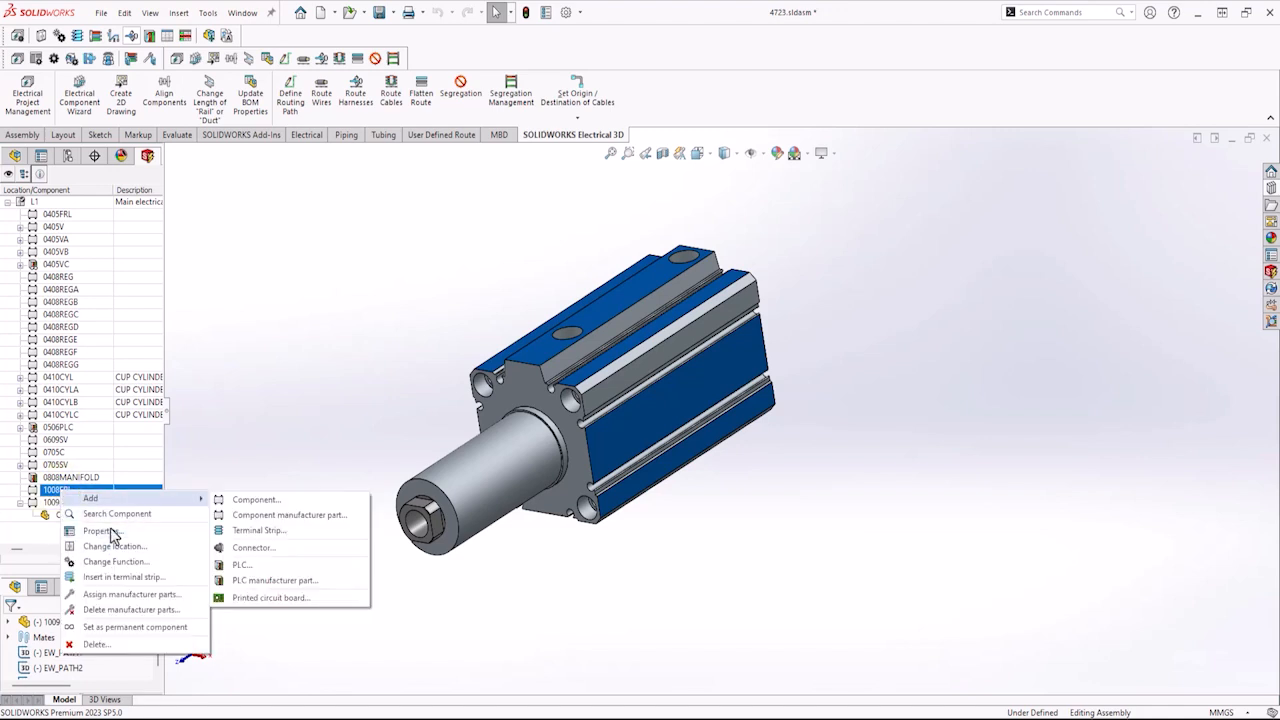
pyautogui.press('Down')
pyautogui.press('Down')
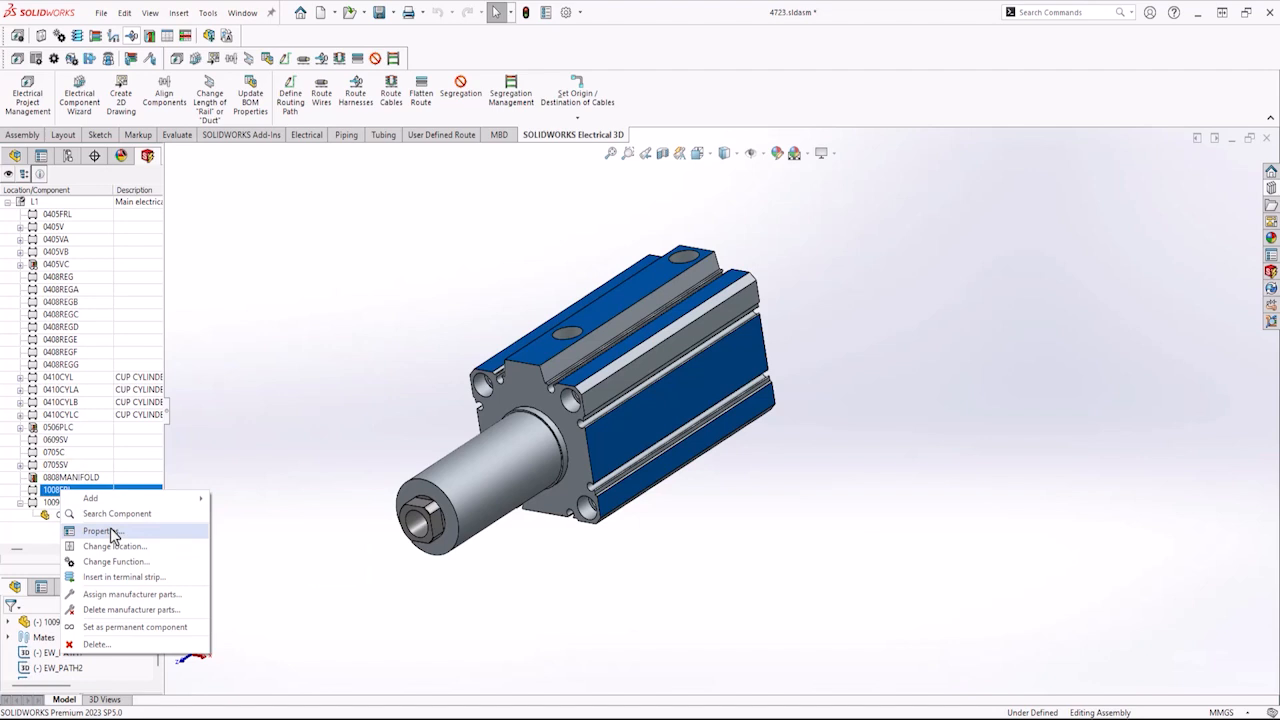
pyautogui.click(160, 531)
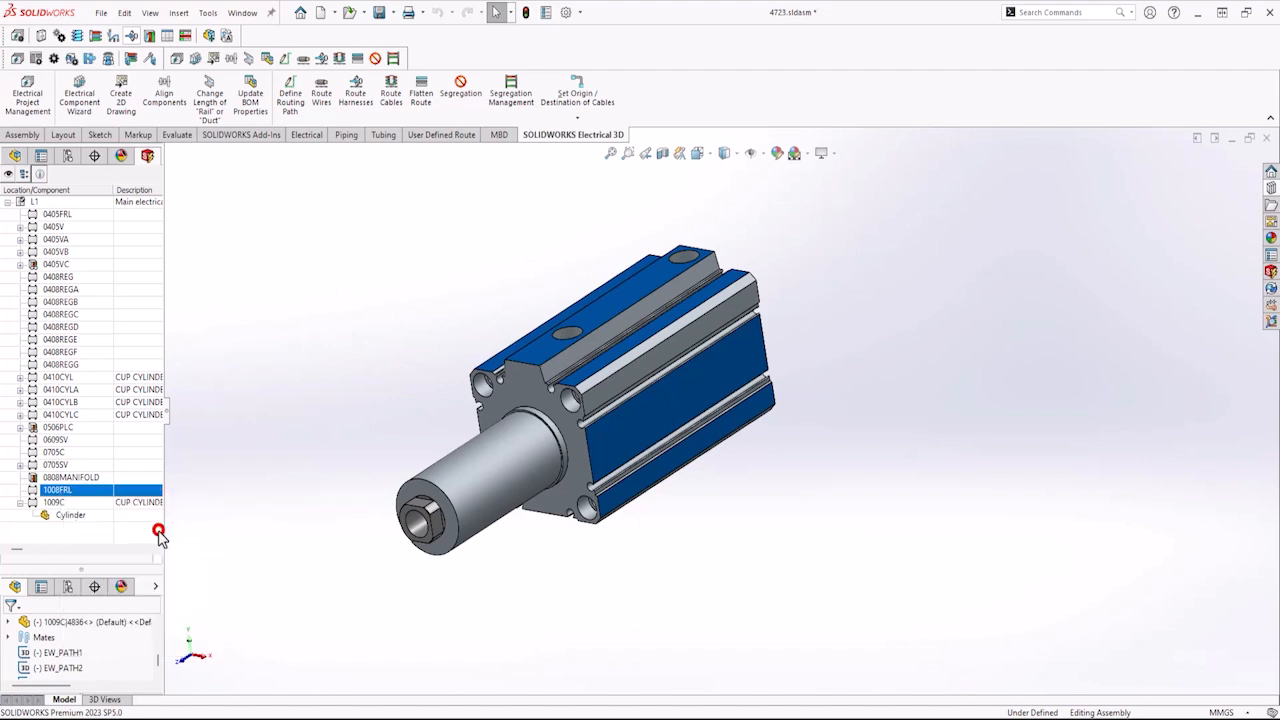
pyautogui.click(454, 163)
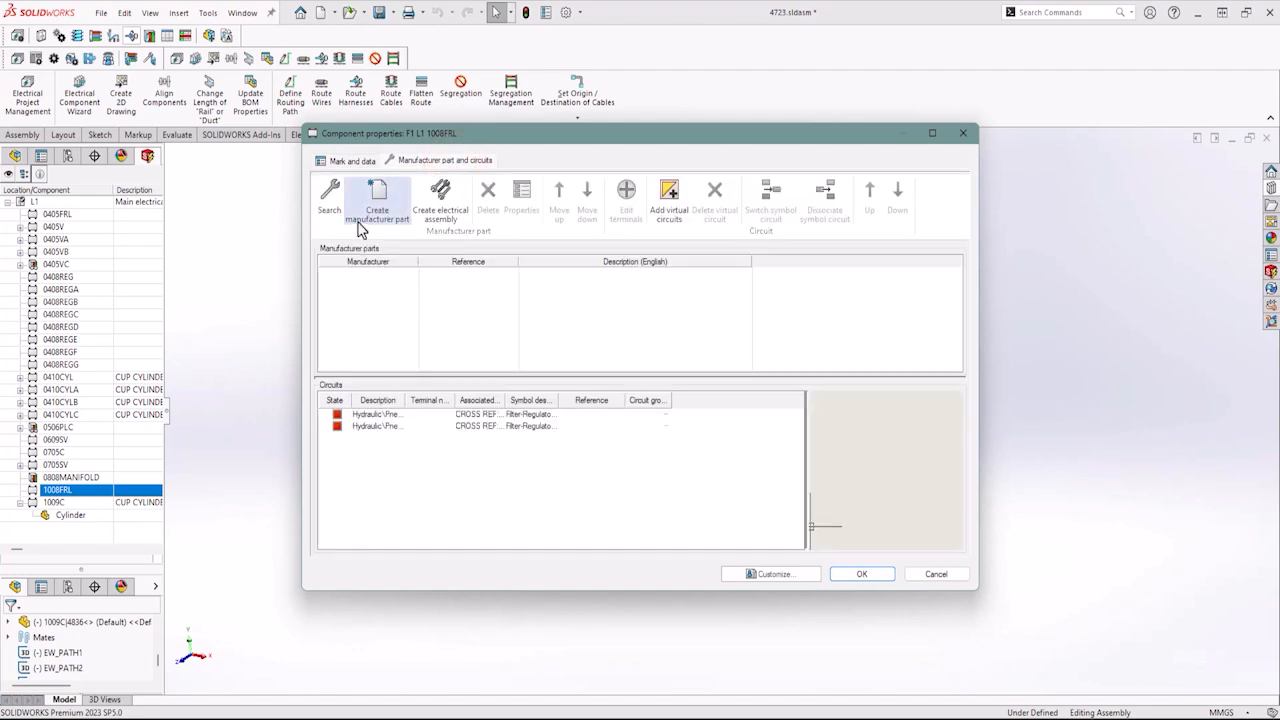
# Create a manufacturer part for 1008FRL with reference FRL and manufacturer _GENERIC, add it to the catalog, and confirm.
pyautogui.click(330, 200)
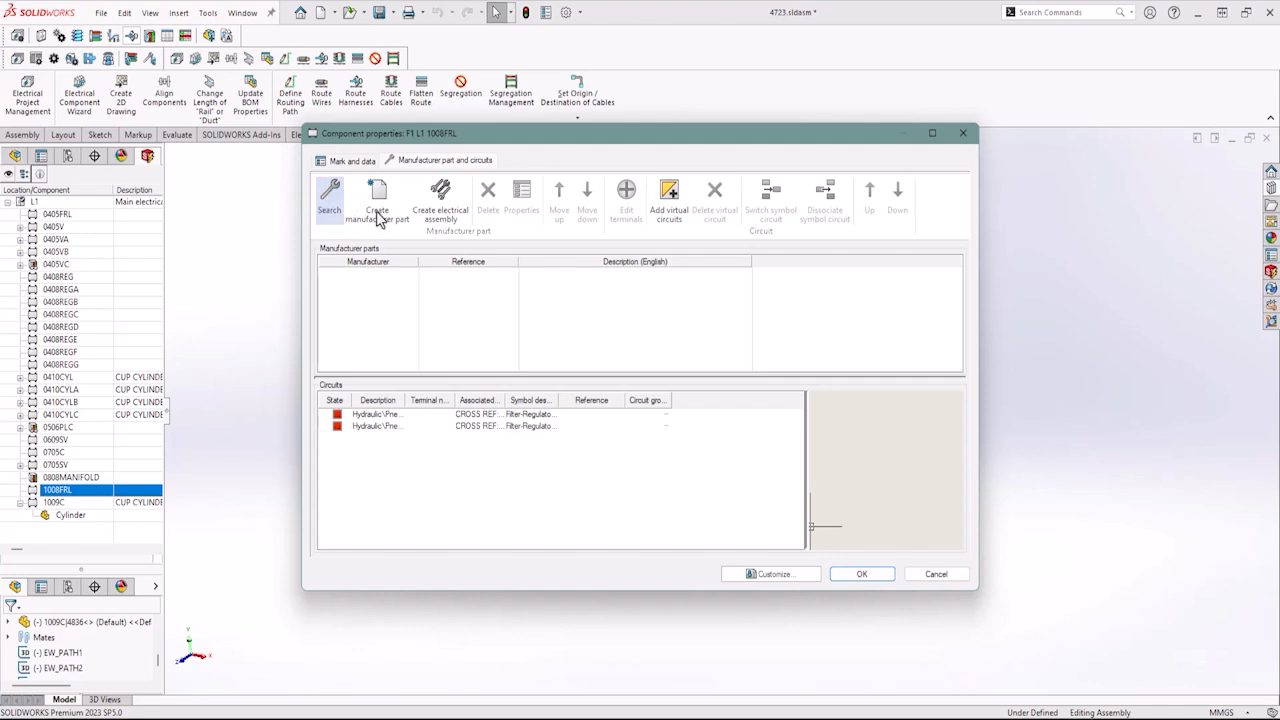
pyautogui.click(377, 195)
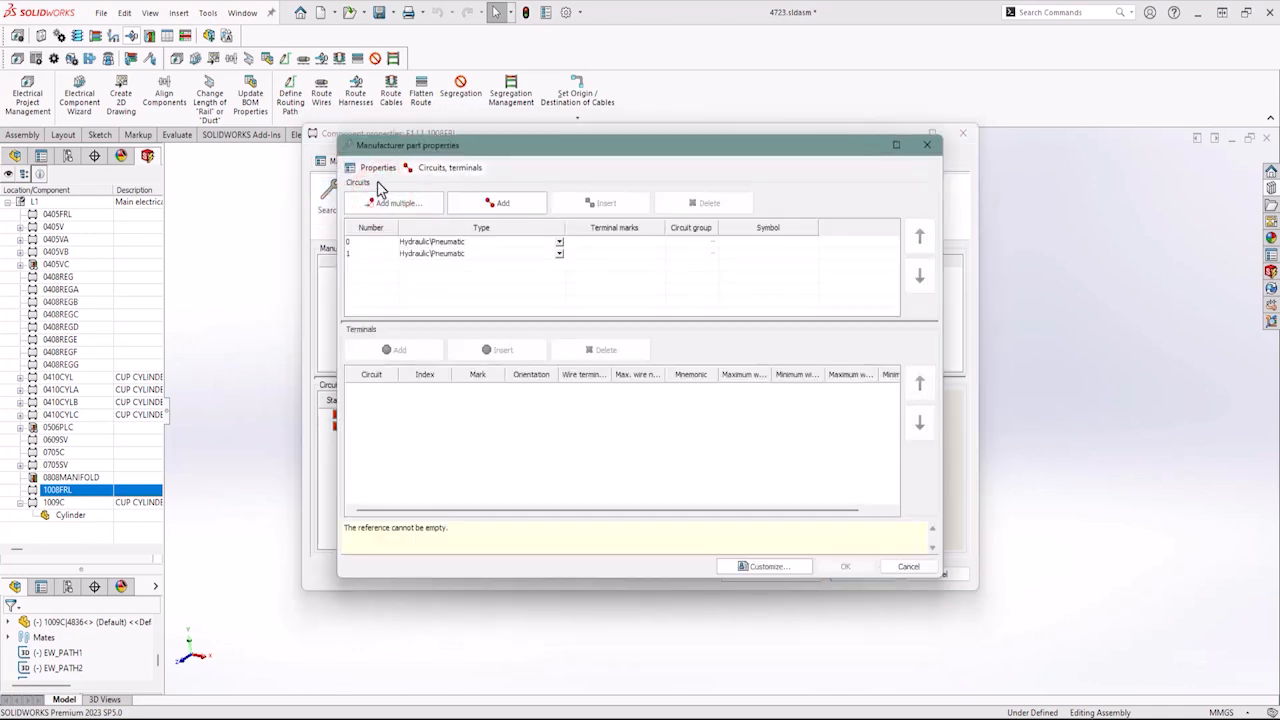
pyautogui.click(377, 170)
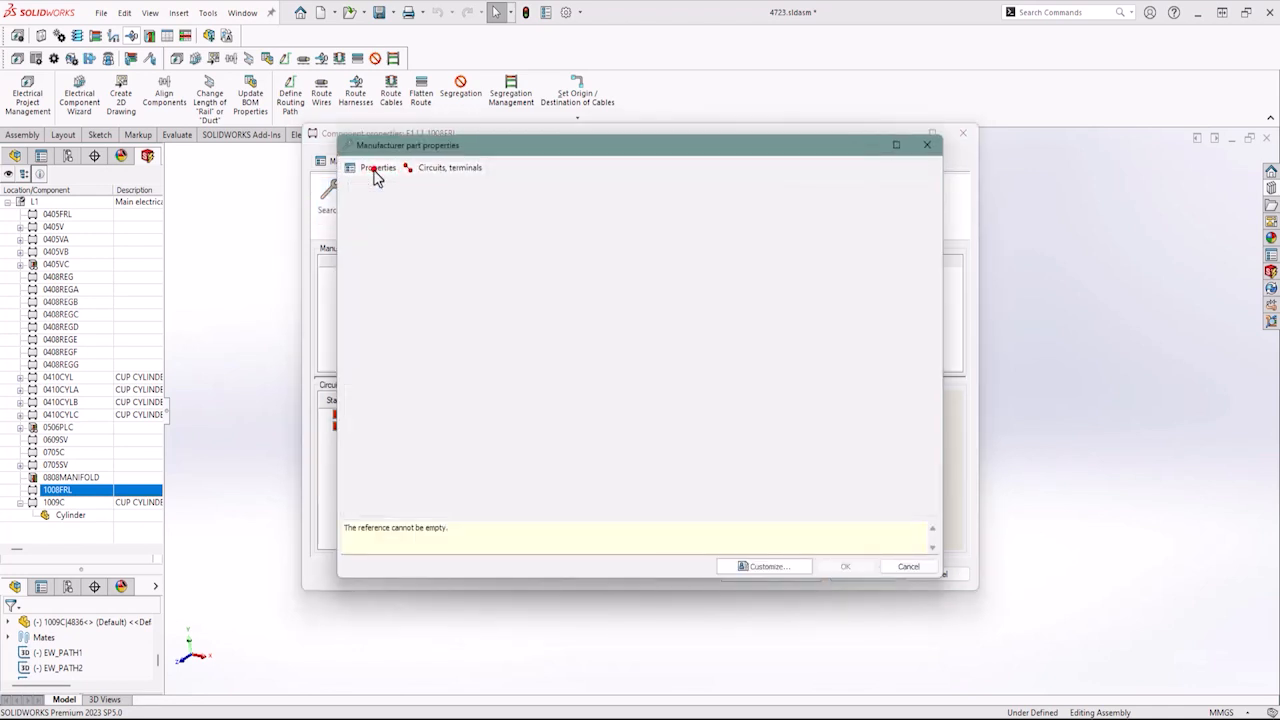
pyautogui.click(671, 204)
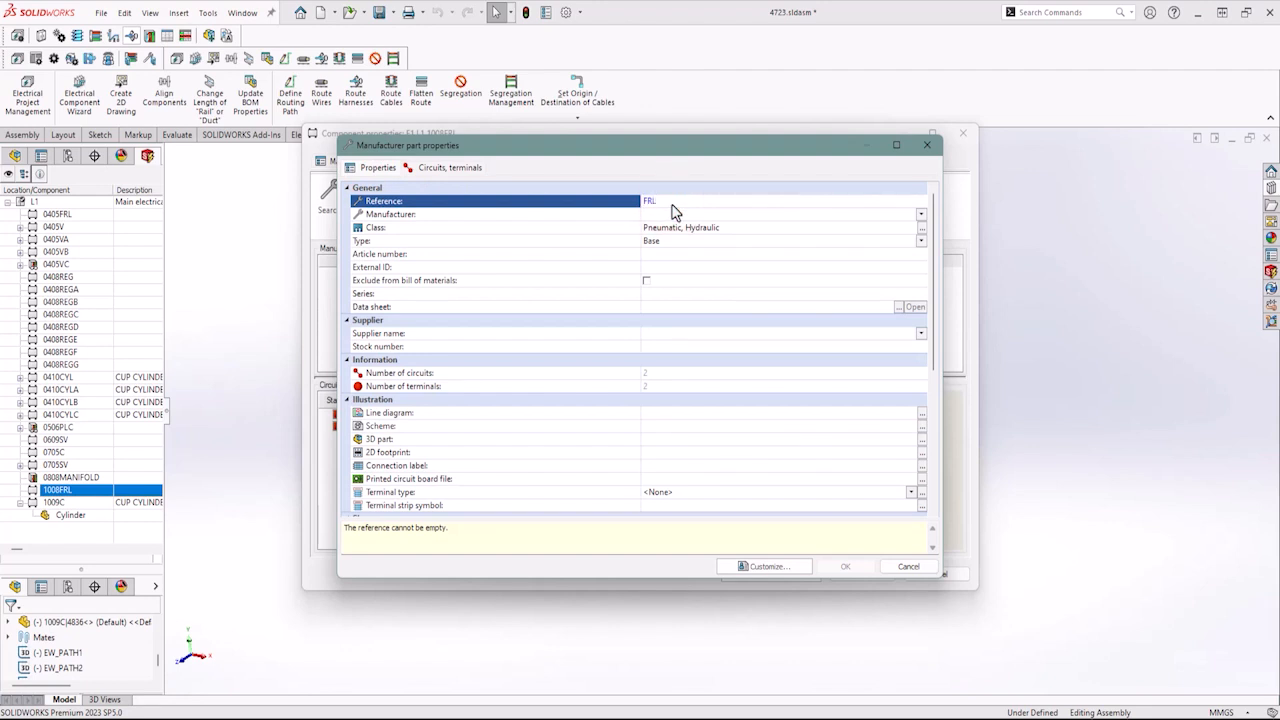
pyautogui.click(920, 214)
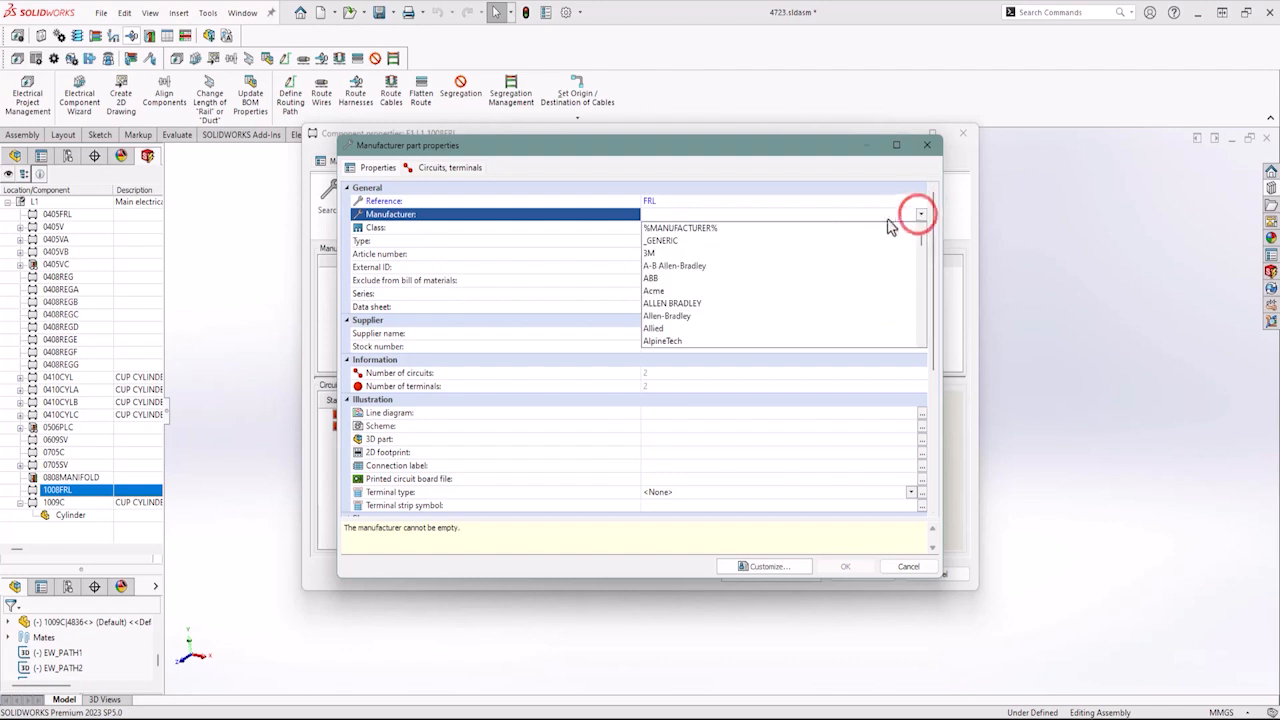
pyautogui.click(672, 241)
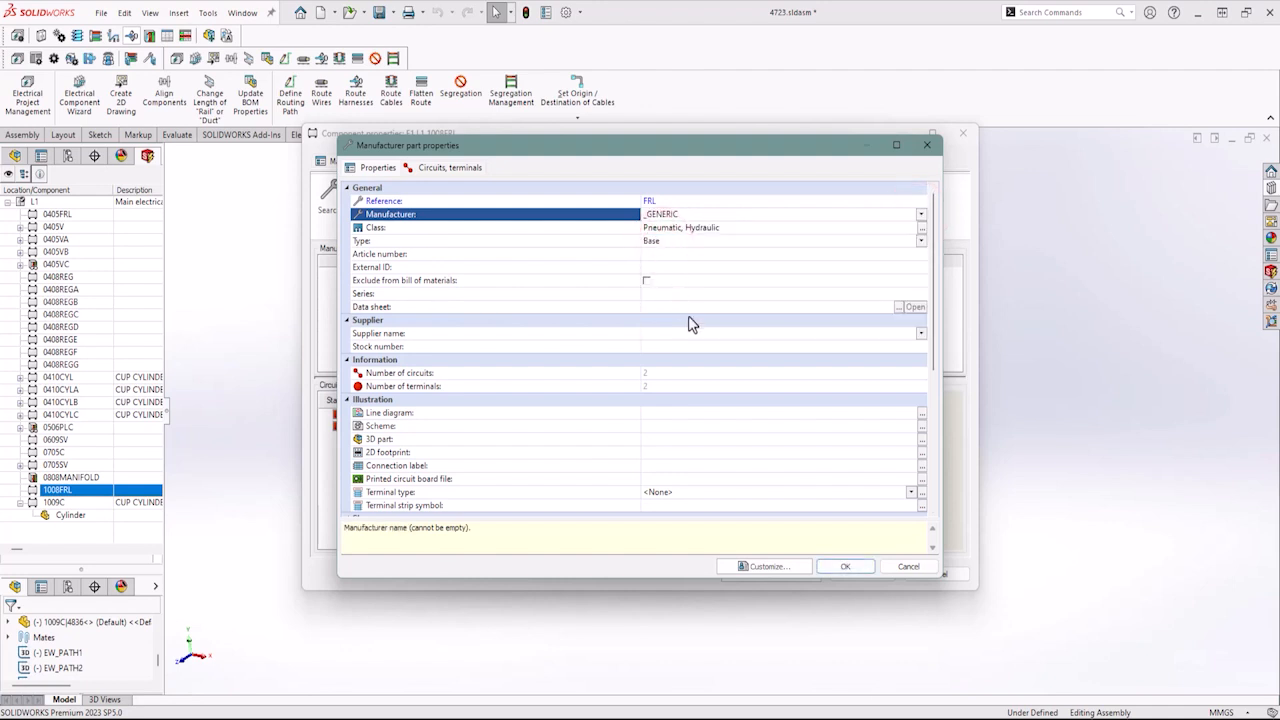
pyautogui.click(843, 566)
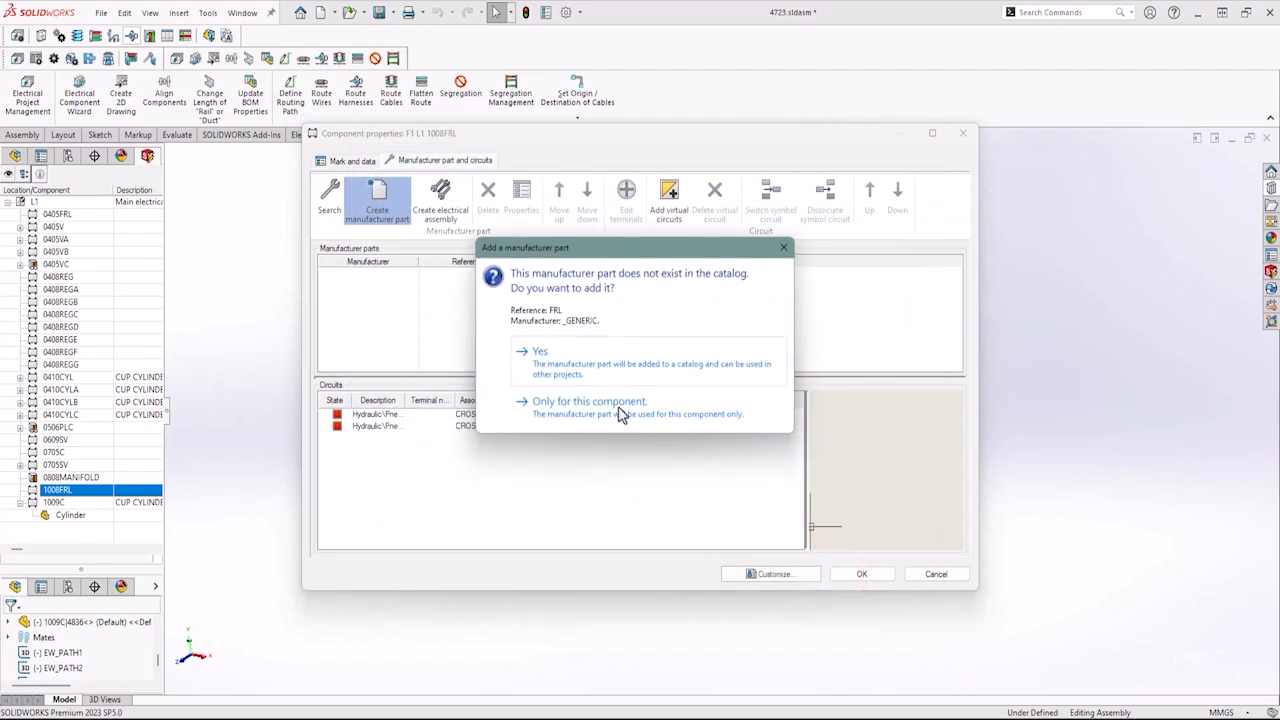
pyautogui.click(540, 352)
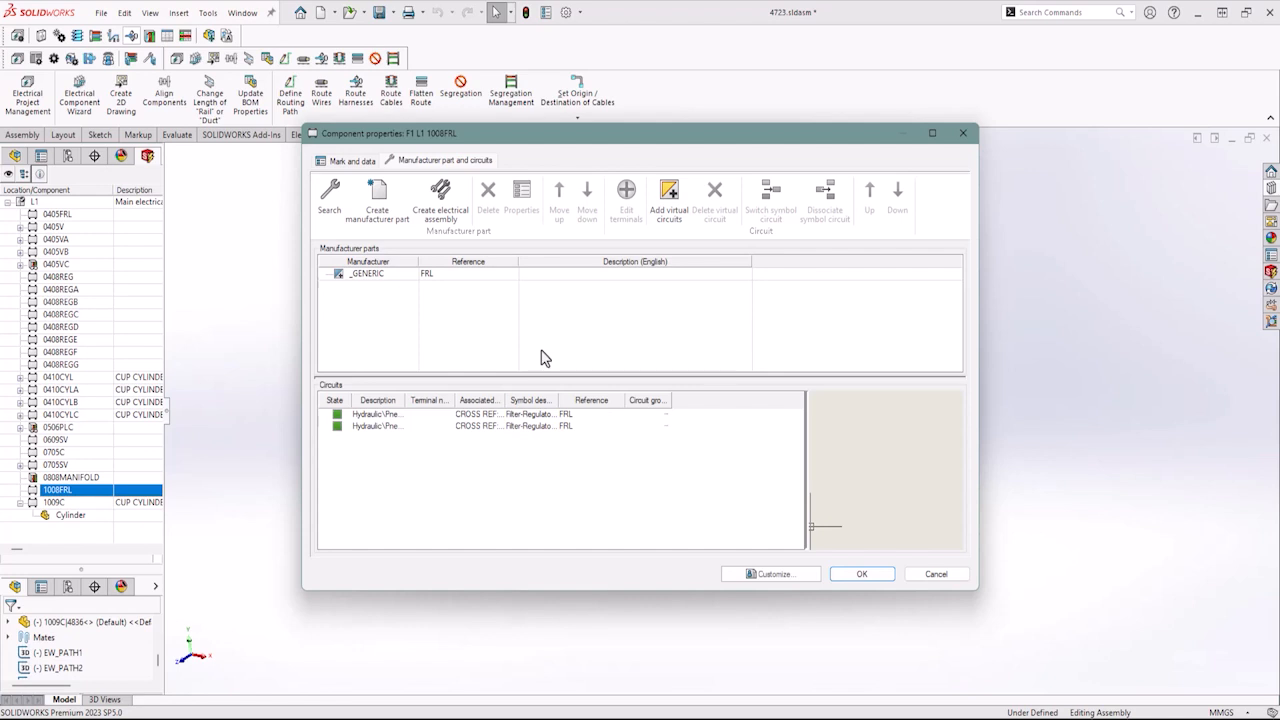
pyautogui.click(862, 576)
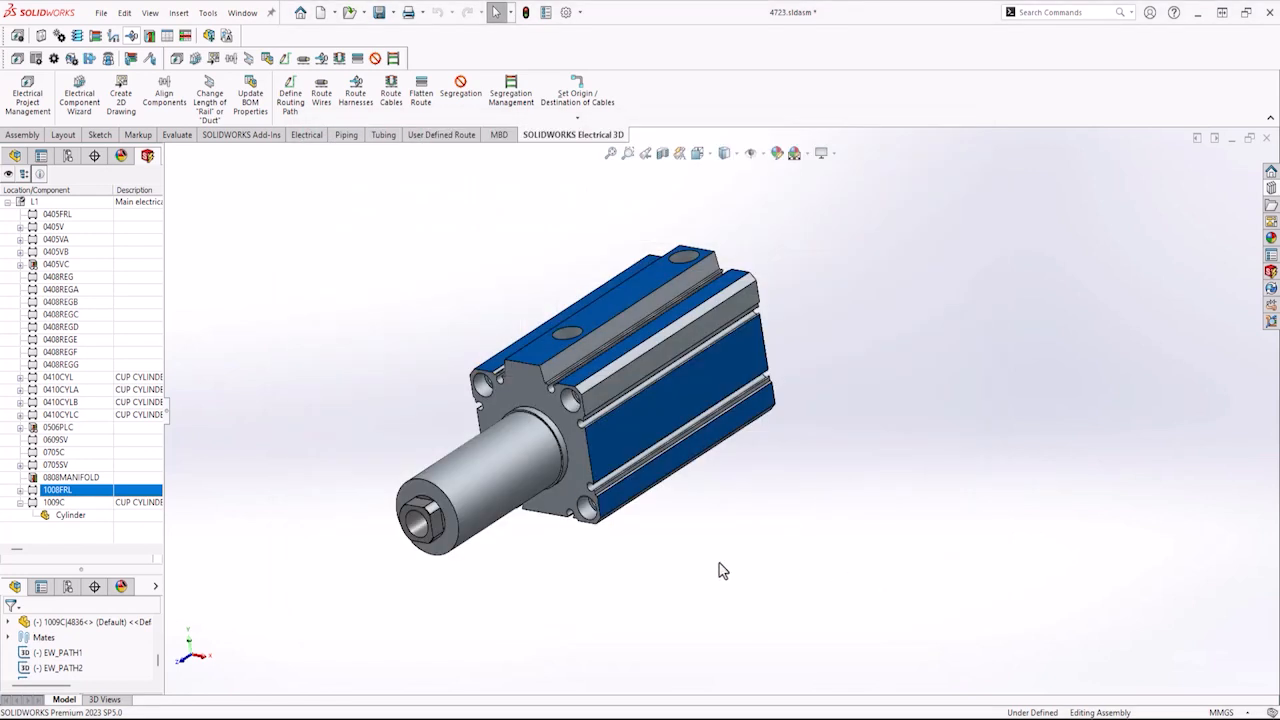
# Insert the NORDSONEFD-VALVEMATE 8040 REGULATOR-MANIFOLD file as the FRL 3D part and place it beside the cylinder.
pyautogui.click(20, 490)
pyautogui.click(64, 503)
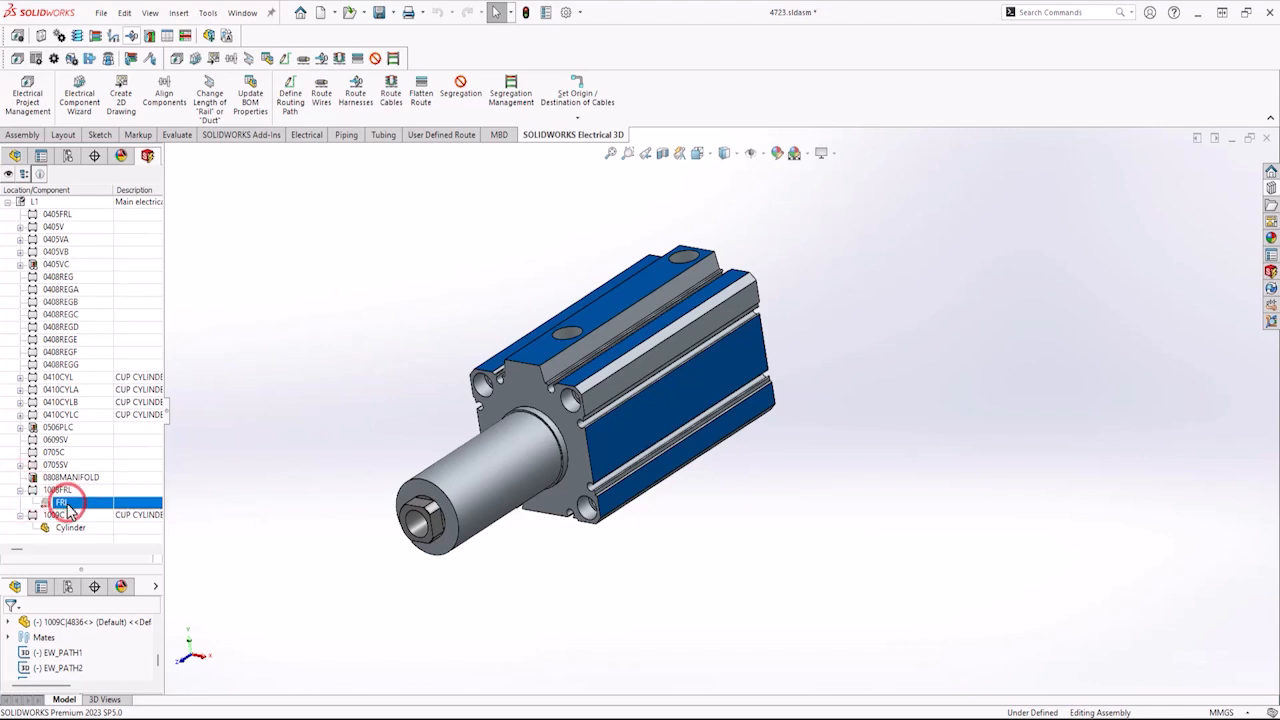
pyautogui.rightClick(68, 508)
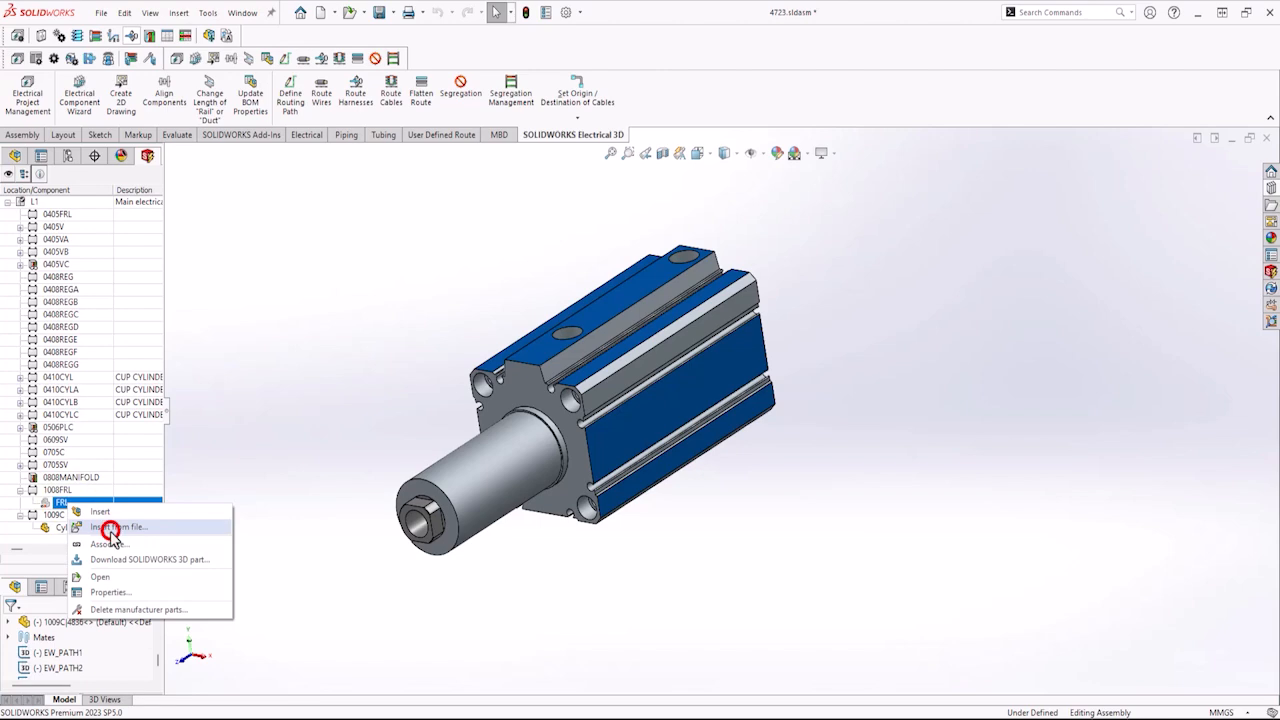
pyautogui.click(108, 530)
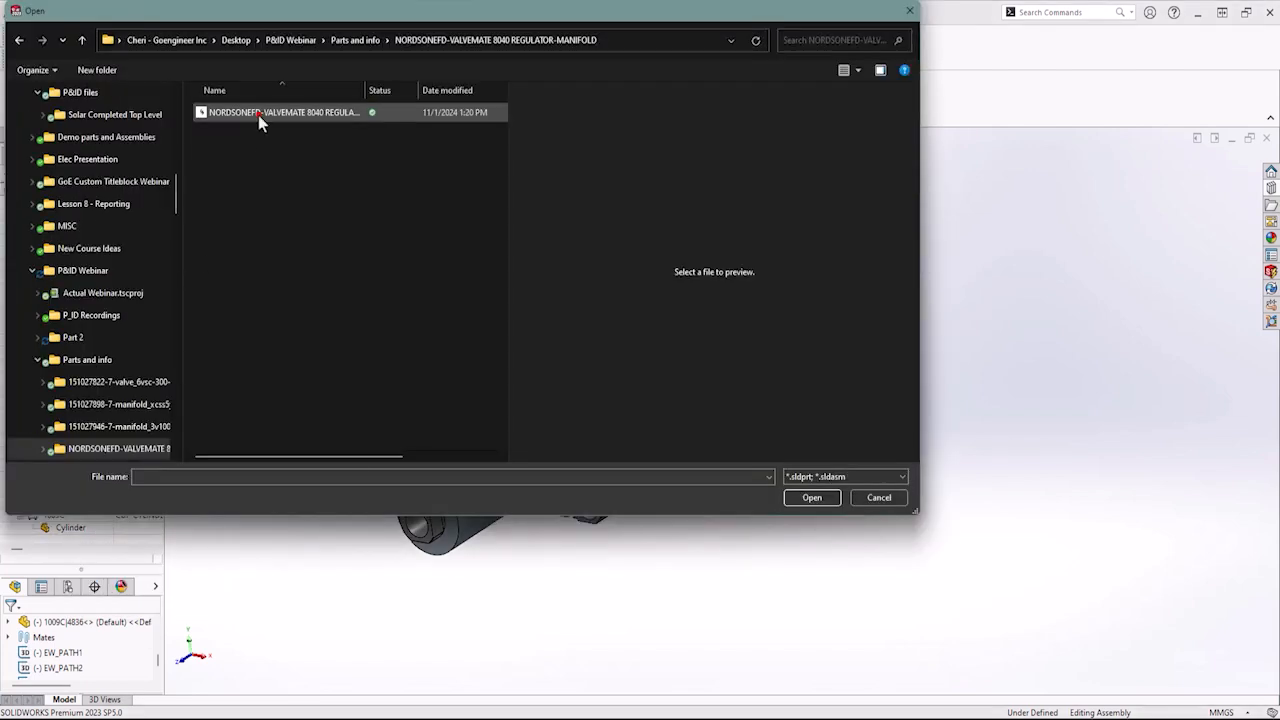
pyautogui.click(258, 115)
pyautogui.click(811, 497)
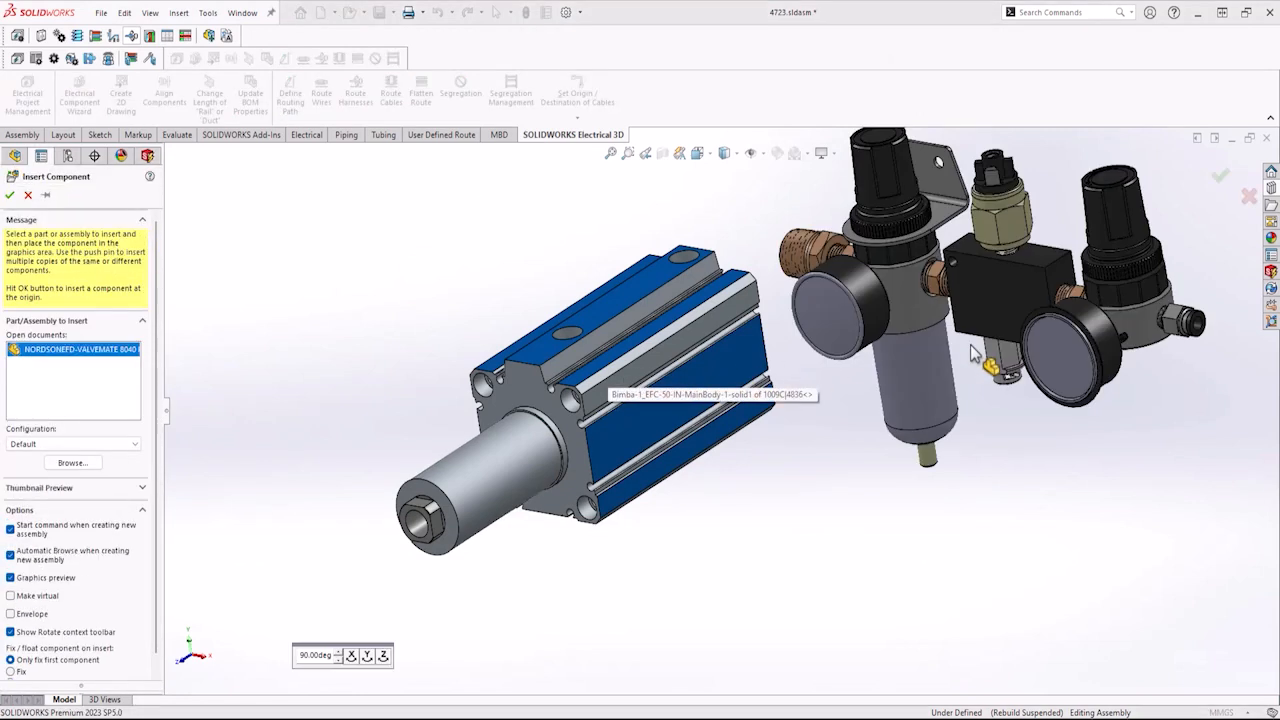
pyautogui.click(1078, 356)
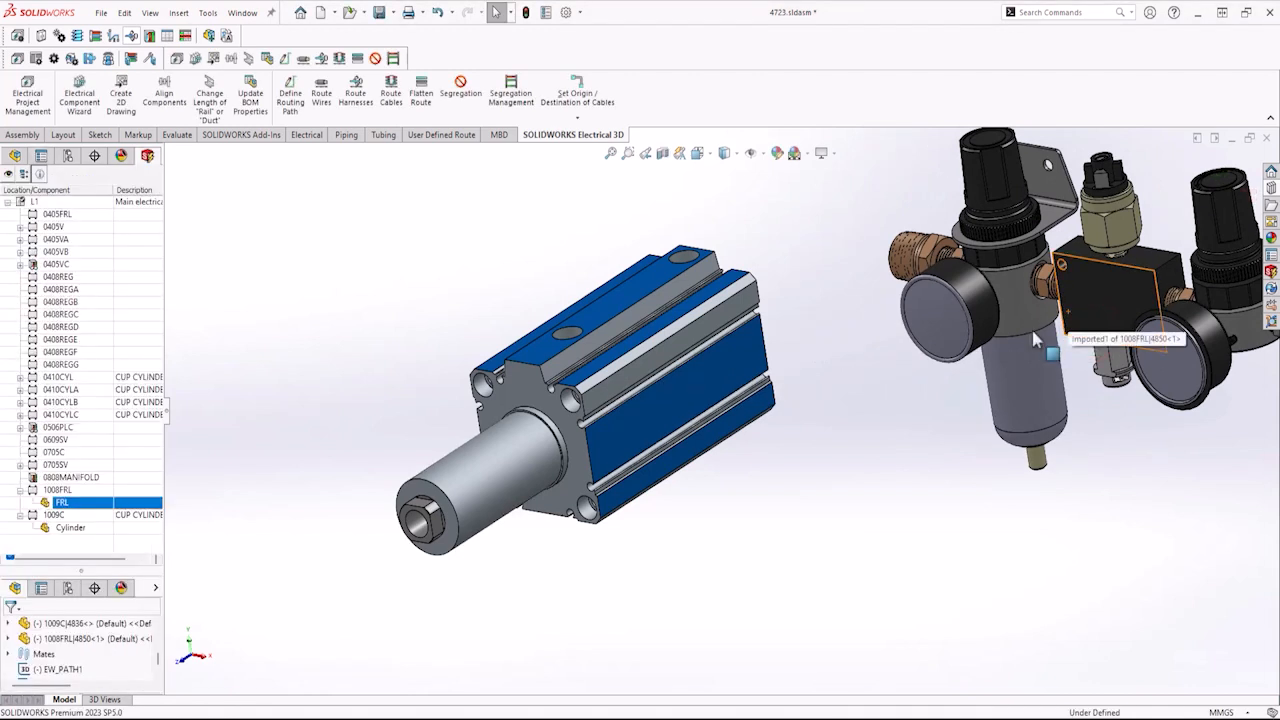
# Open the inserted FRL part in its own window and examine its ports from several angles.
pyautogui.click(1089, 297)
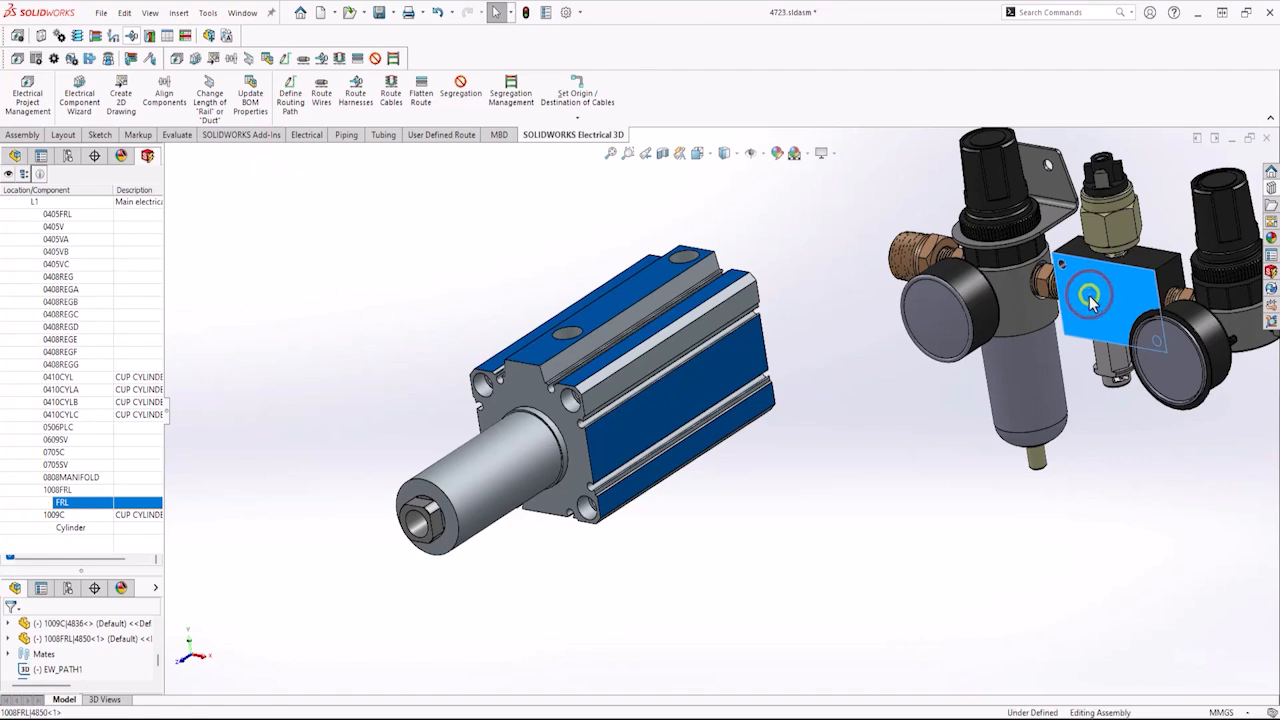
pyautogui.rightClick(1089, 297)
pyautogui.click(1080, 212)
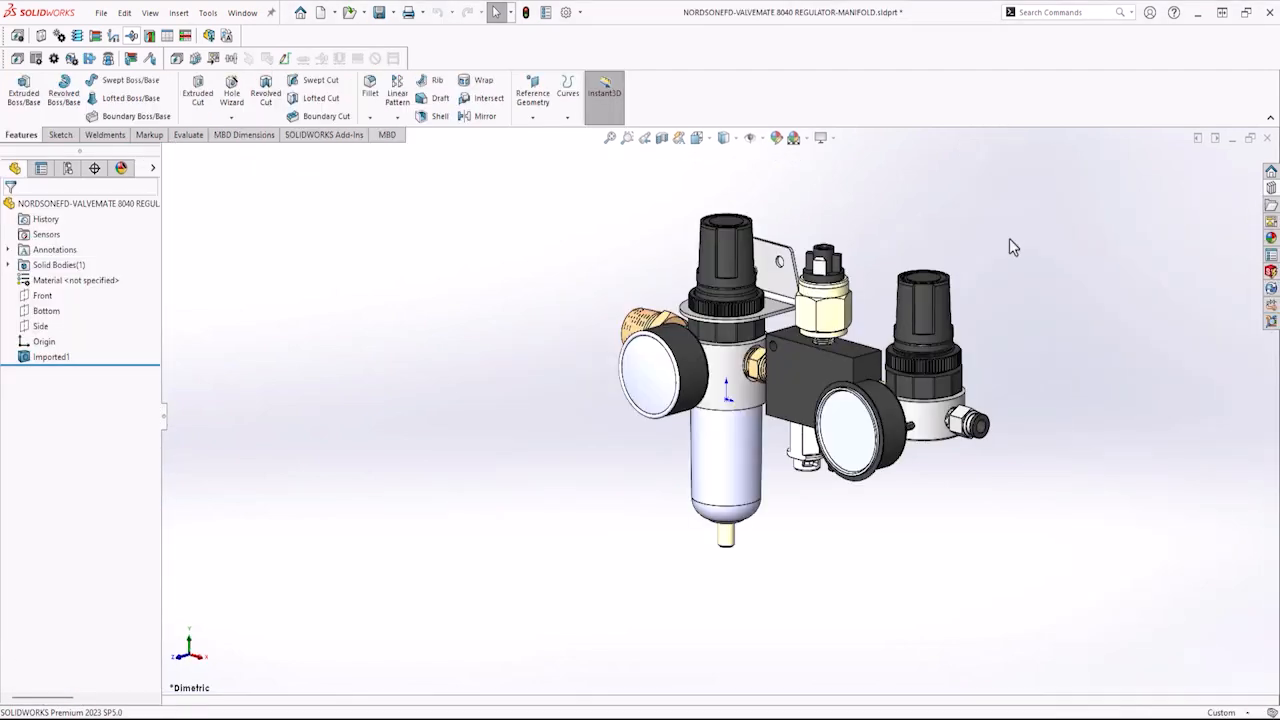
pyautogui.moveTo(791, 393); pyautogui.dragTo(837, 390, button='middle')
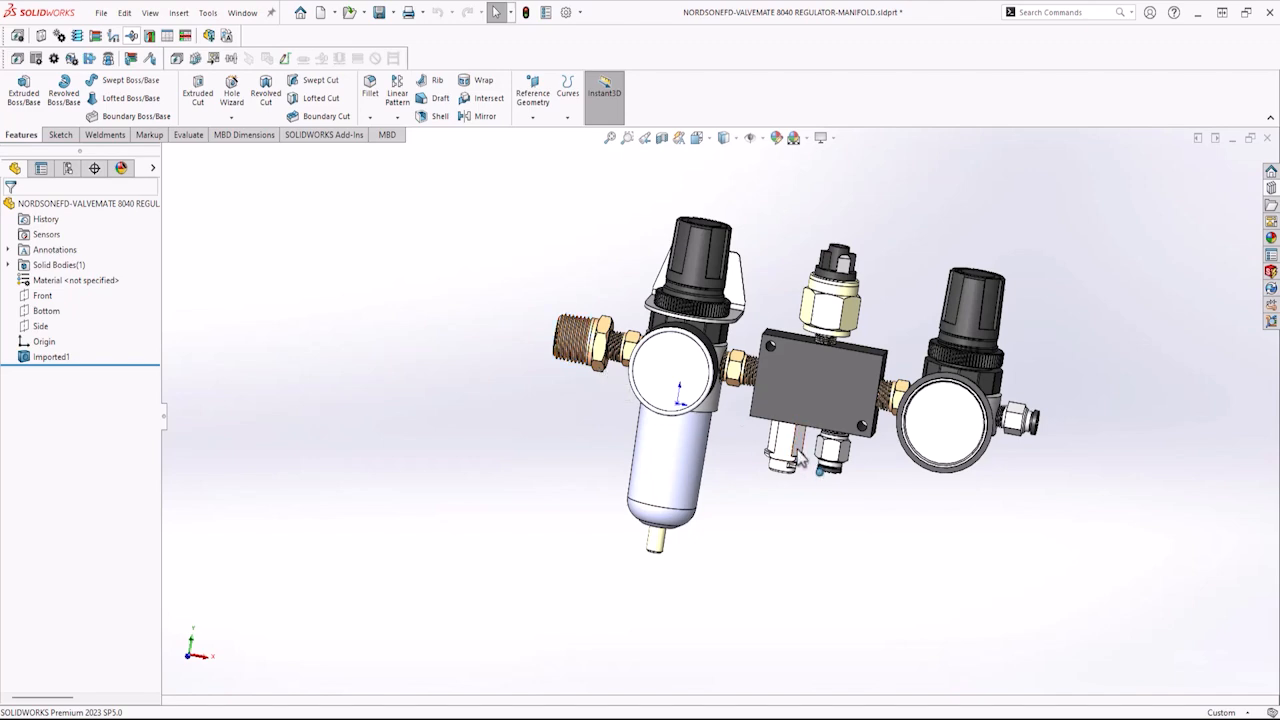
pyautogui.moveTo(816, 468); pyautogui.dragTo(795, 447, button='middle')
pyautogui.scroll(-5, 795, 447)
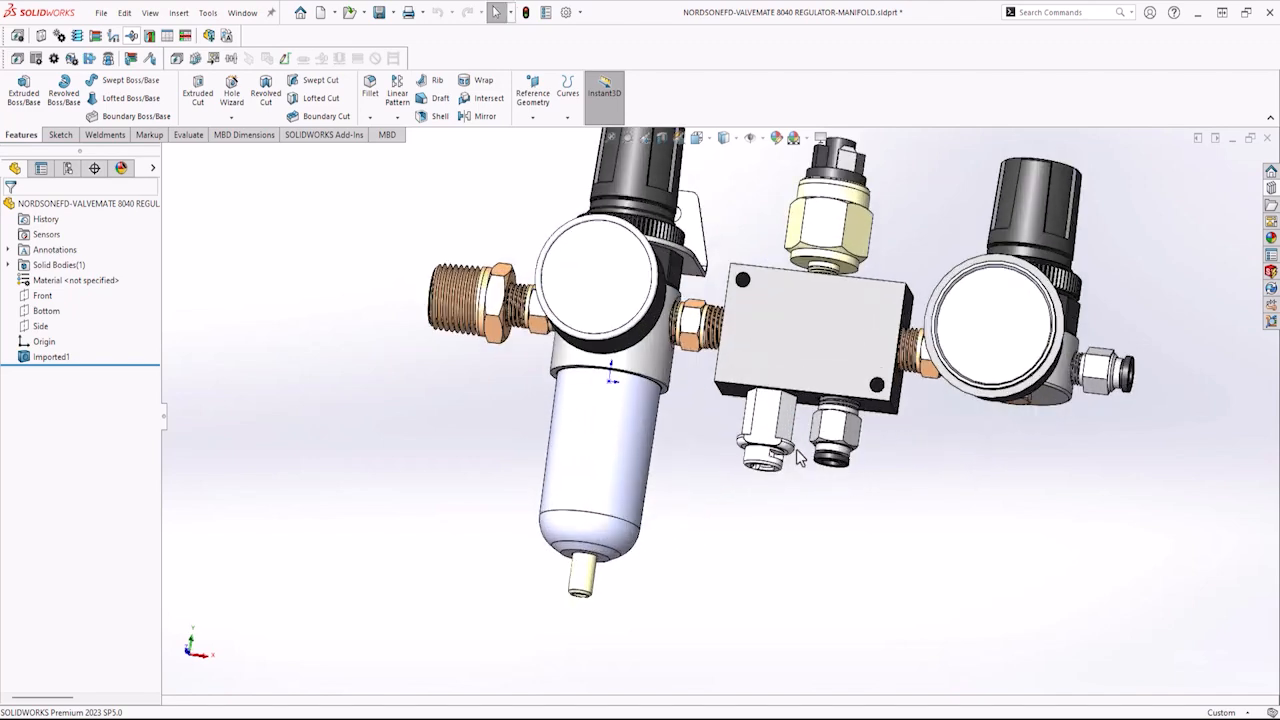
pyautogui.moveTo(770, 378); pyautogui.dragTo(779, 394, button='middle')
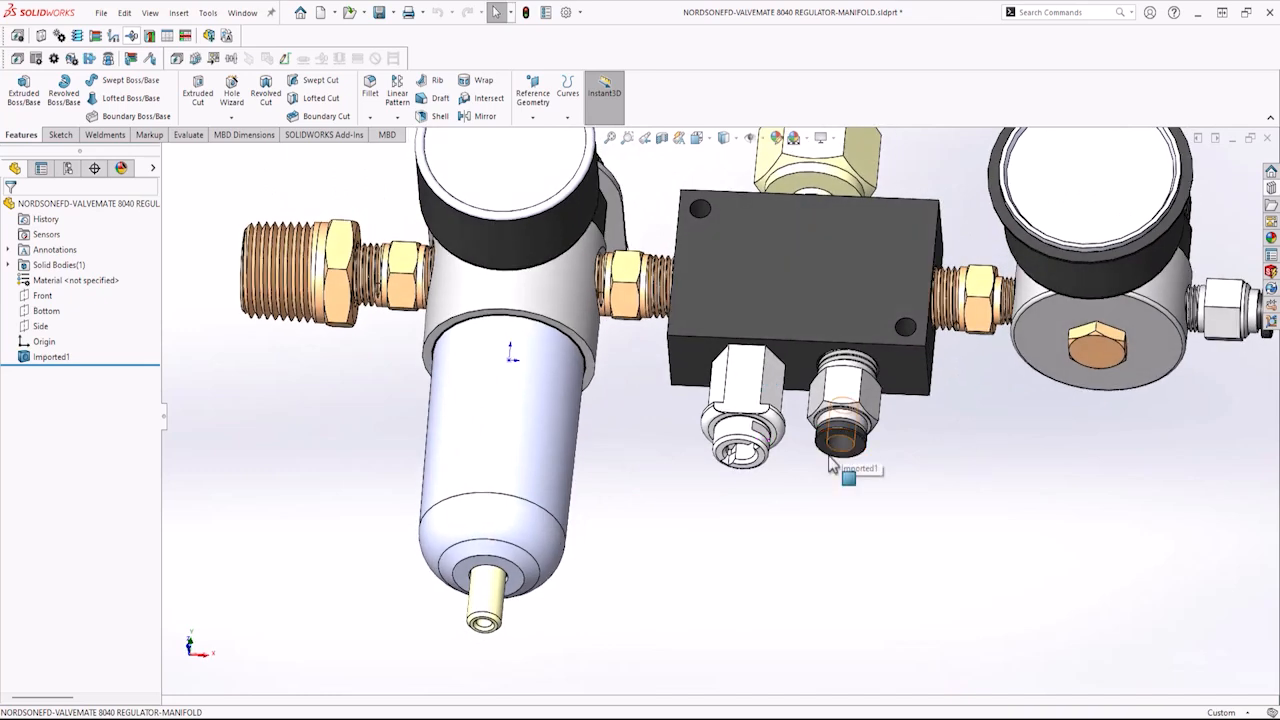
pyautogui.scroll(5, 829, 463)
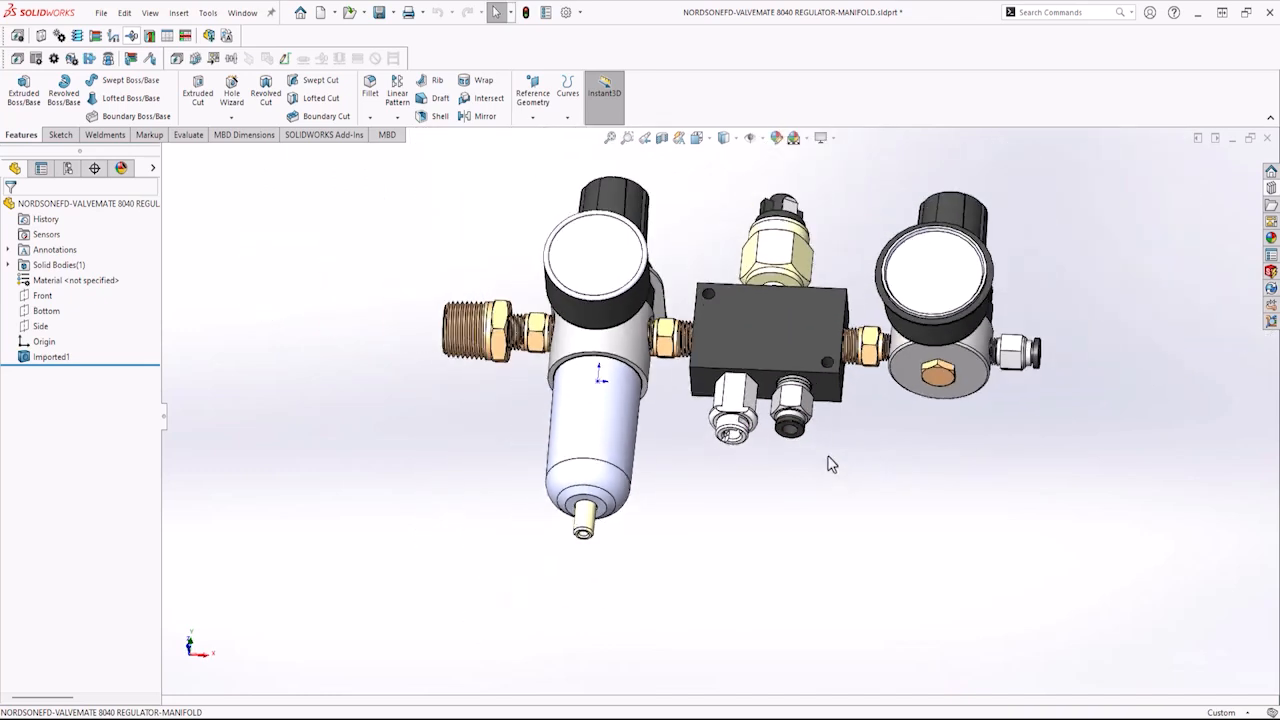
pyautogui.scroll(-4, 925, 385)
pyautogui.moveTo(920, 380); pyautogui.dragTo(906, 372, button='middle')
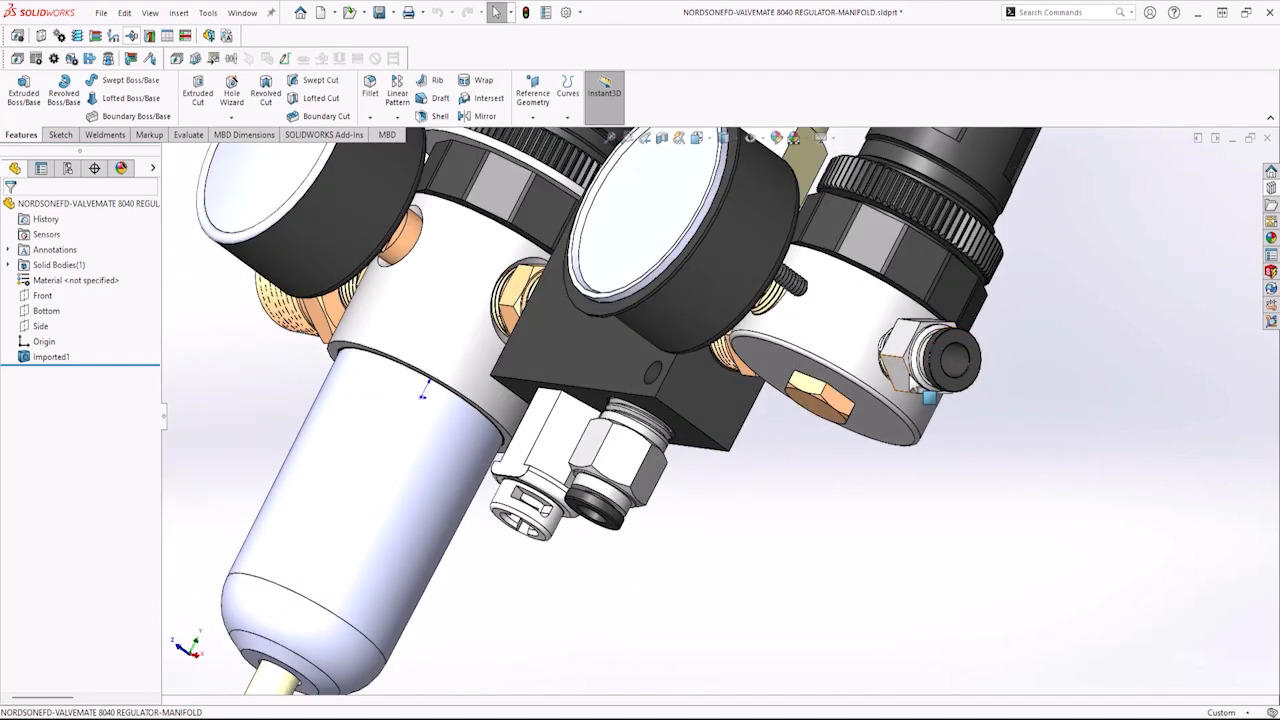
pyautogui.scroll(4, 912, 382)
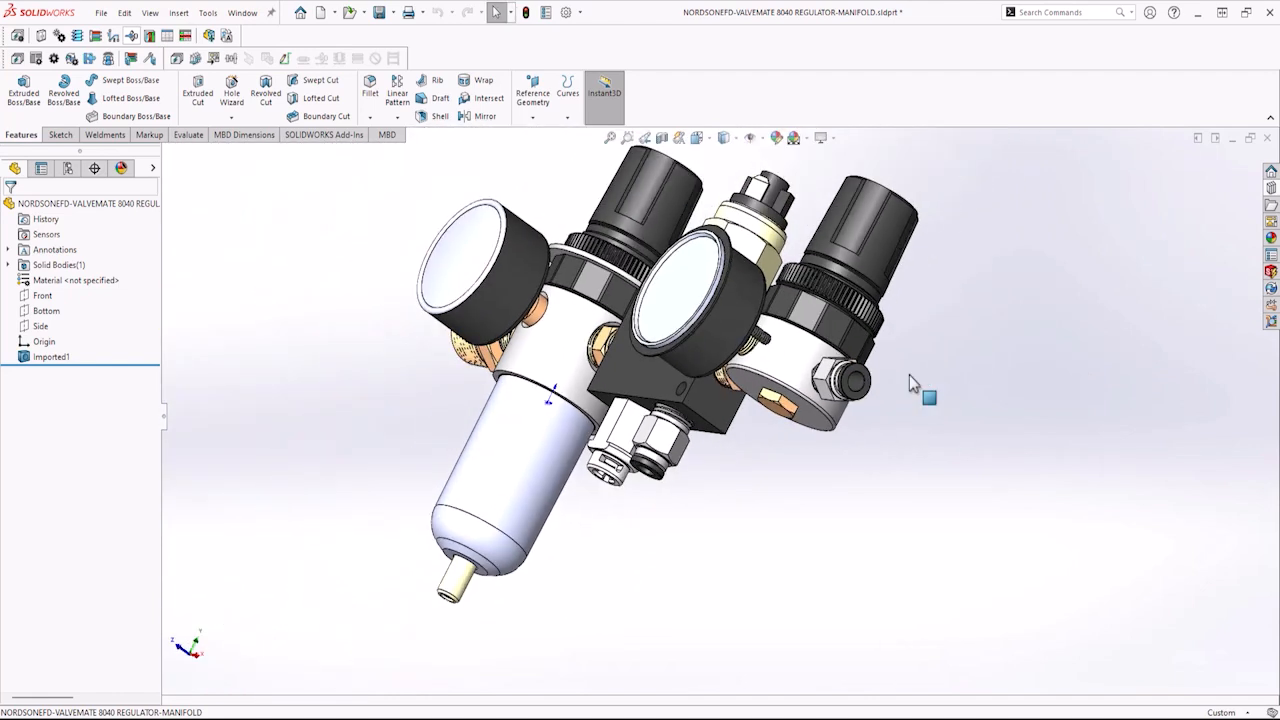
pyautogui.moveTo(862, 388); pyautogui.dragTo(903, 397, button='middle')
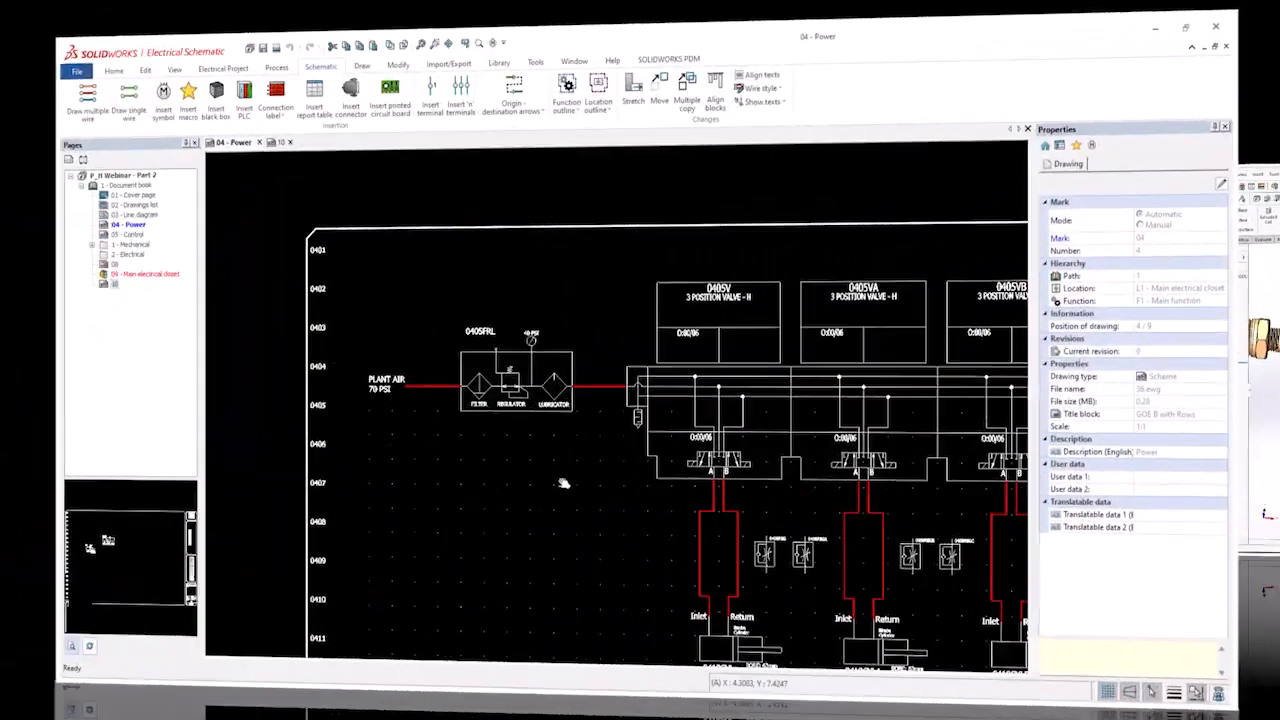
# Inspect the plant air text, the red air lines and the manifold, opening the MANIFOLD LEFT_1 symbol and closing it.
pyautogui.scroll(1, 480, 405)
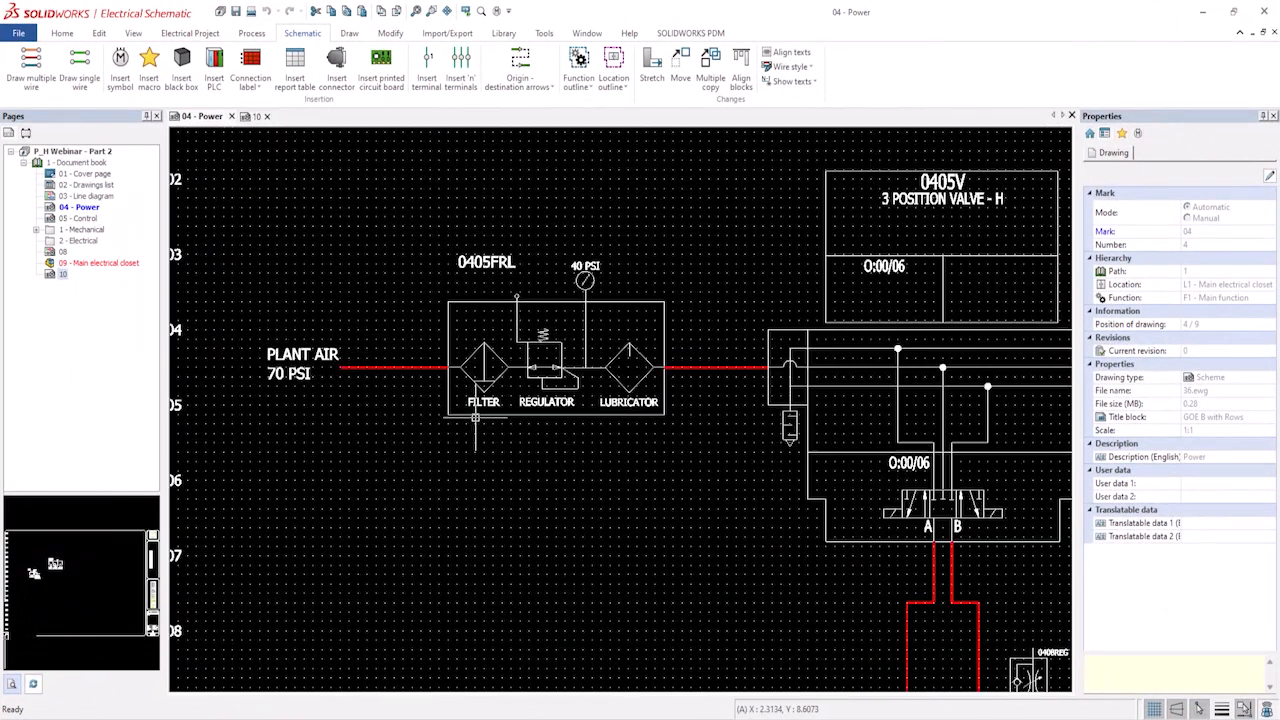
pyautogui.click(294, 367)
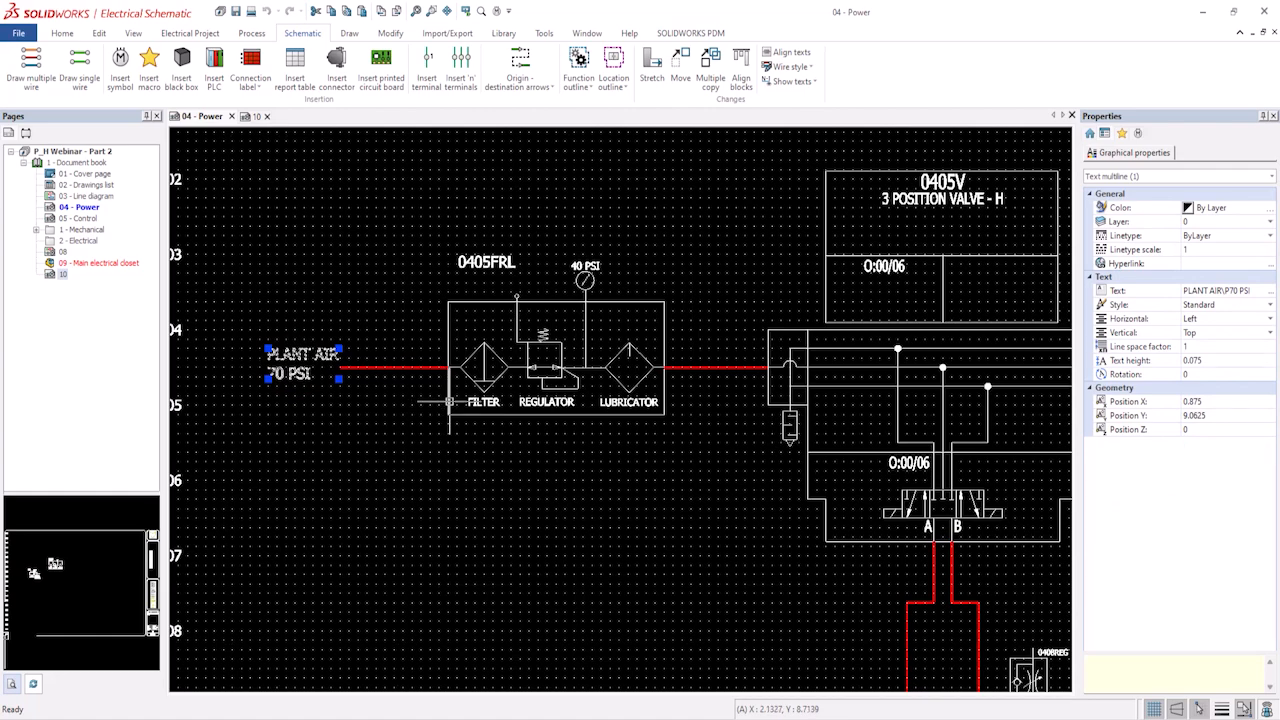
pyautogui.click(389, 367)
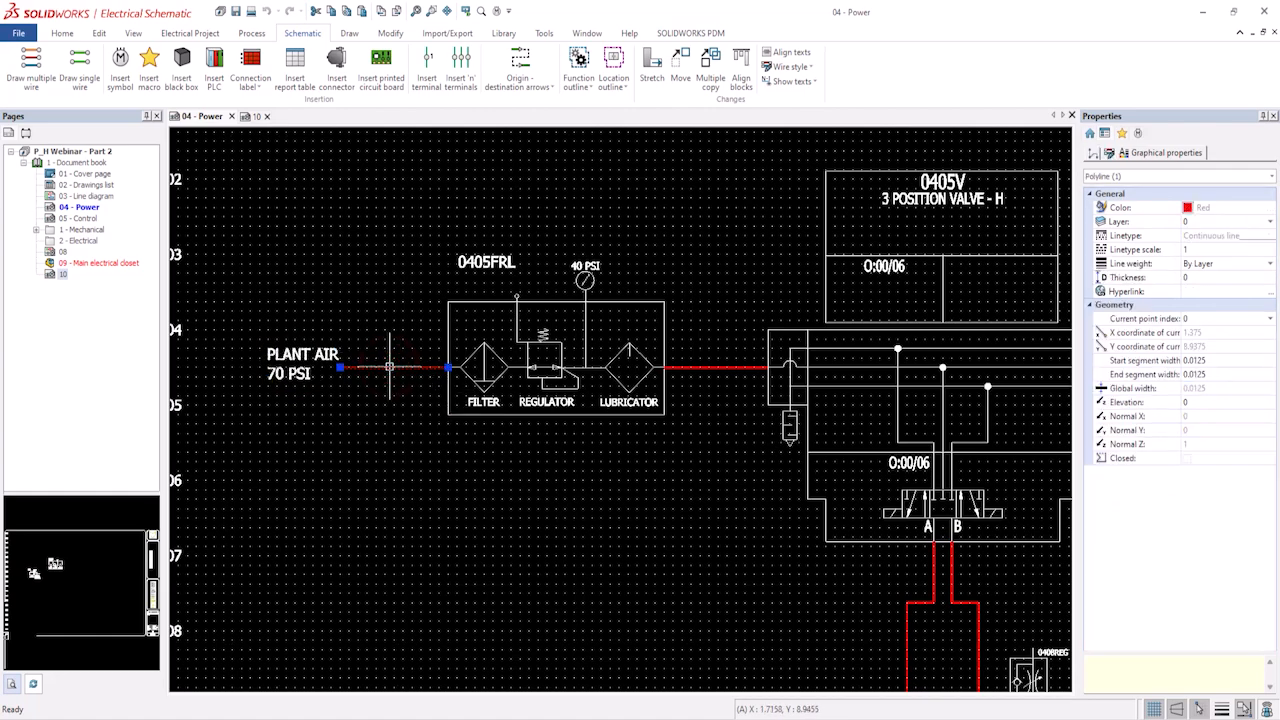
pyautogui.click(697, 367)
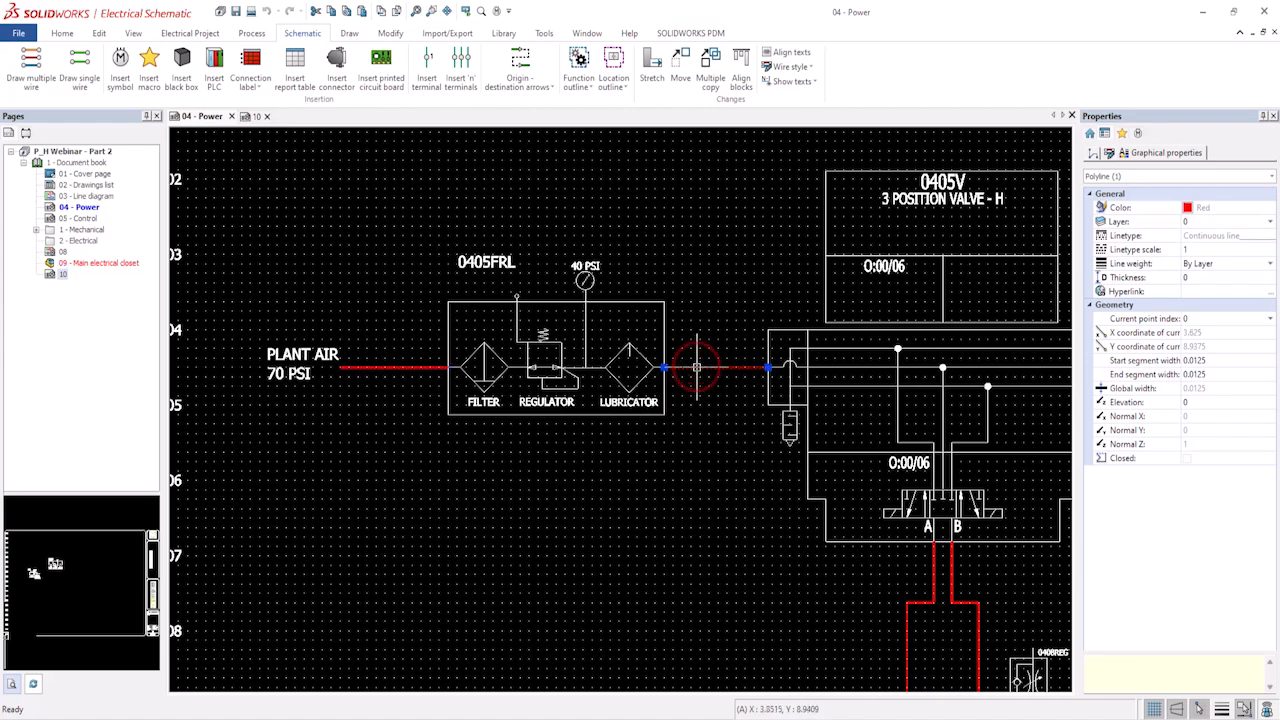
pyautogui.click(771, 401)
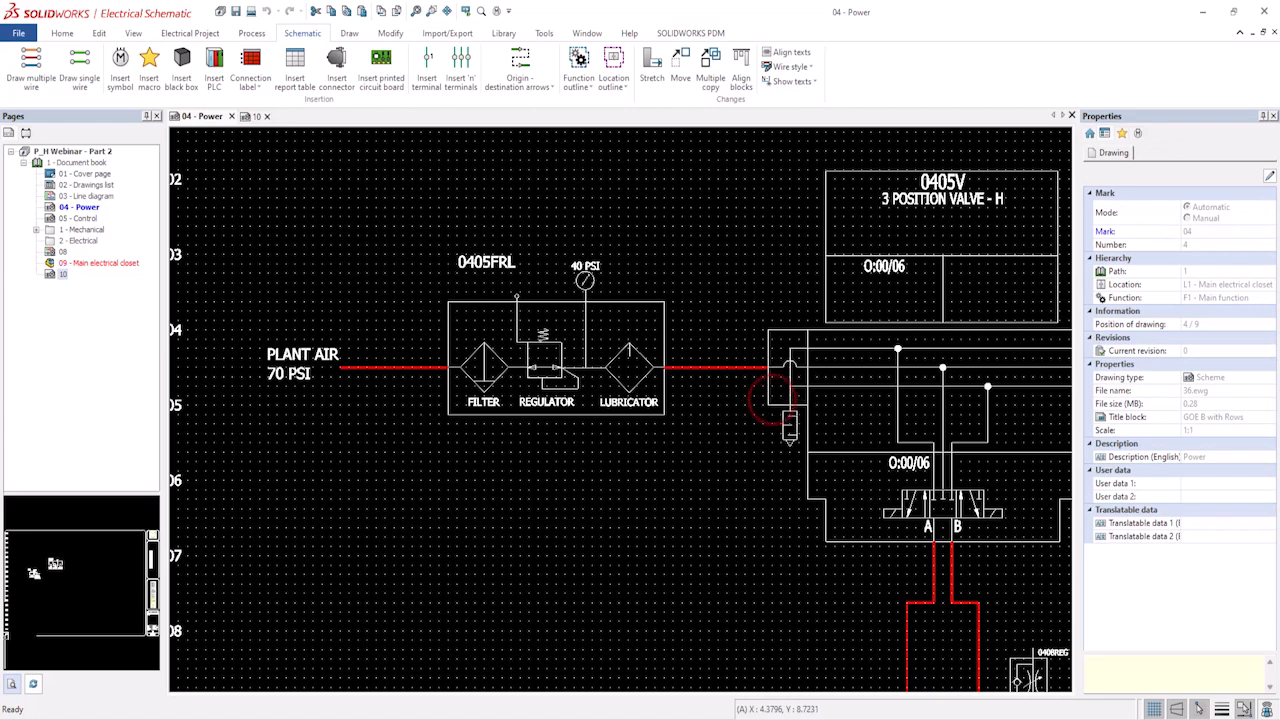
pyautogui.click(770, 403)
pyautogui.rightClick(771, 404)
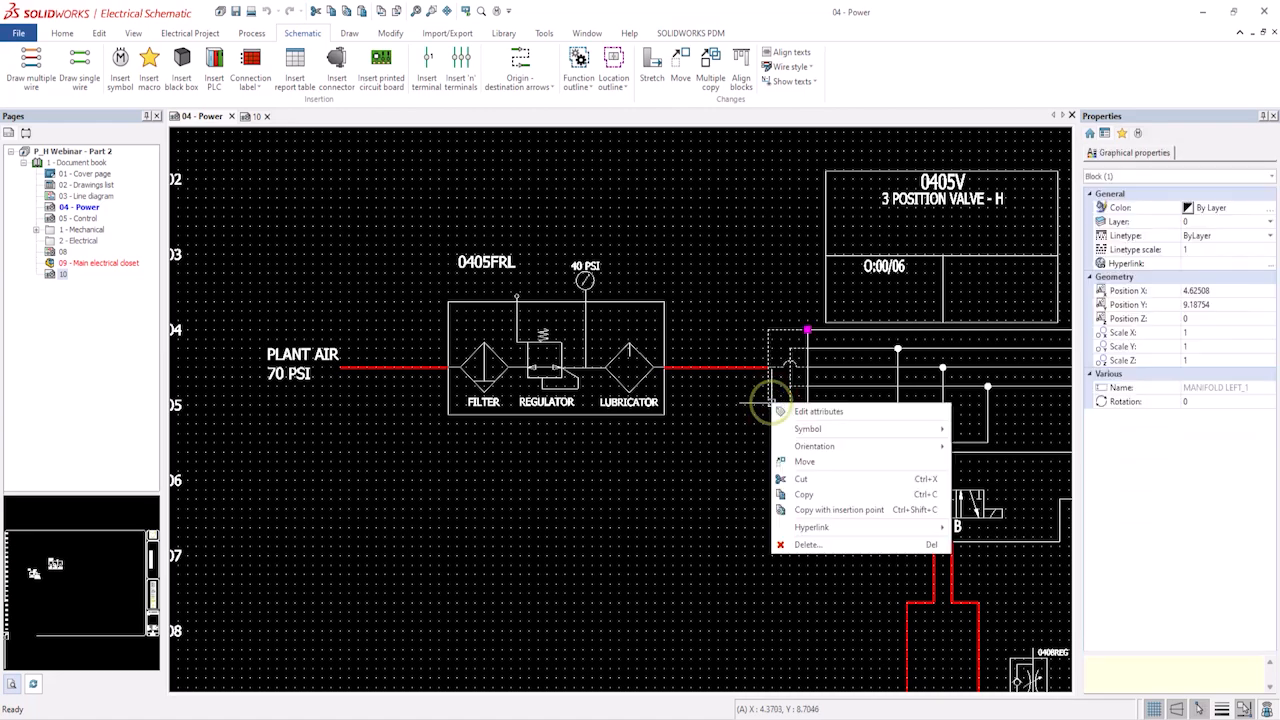
pyautogui.moveTo(798, 432)
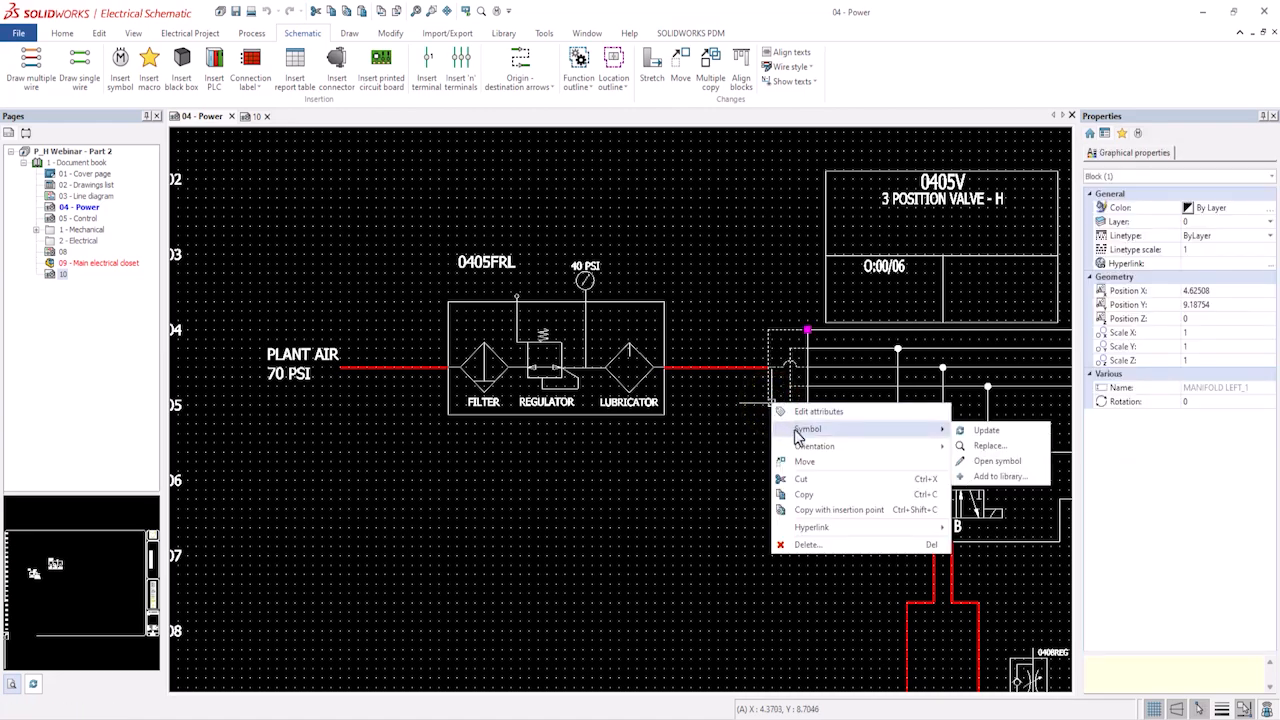
pyautogui.click(1001, 462)
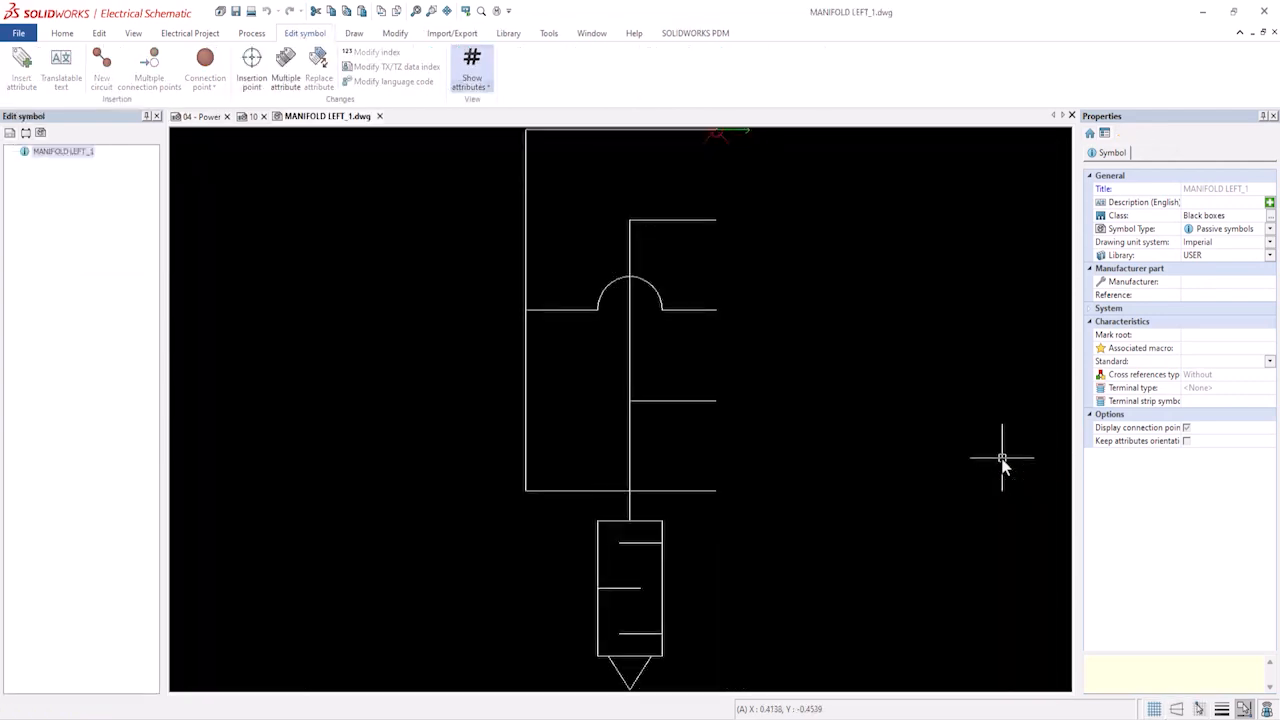
pyautogui.scroll(-1, 779, 441)
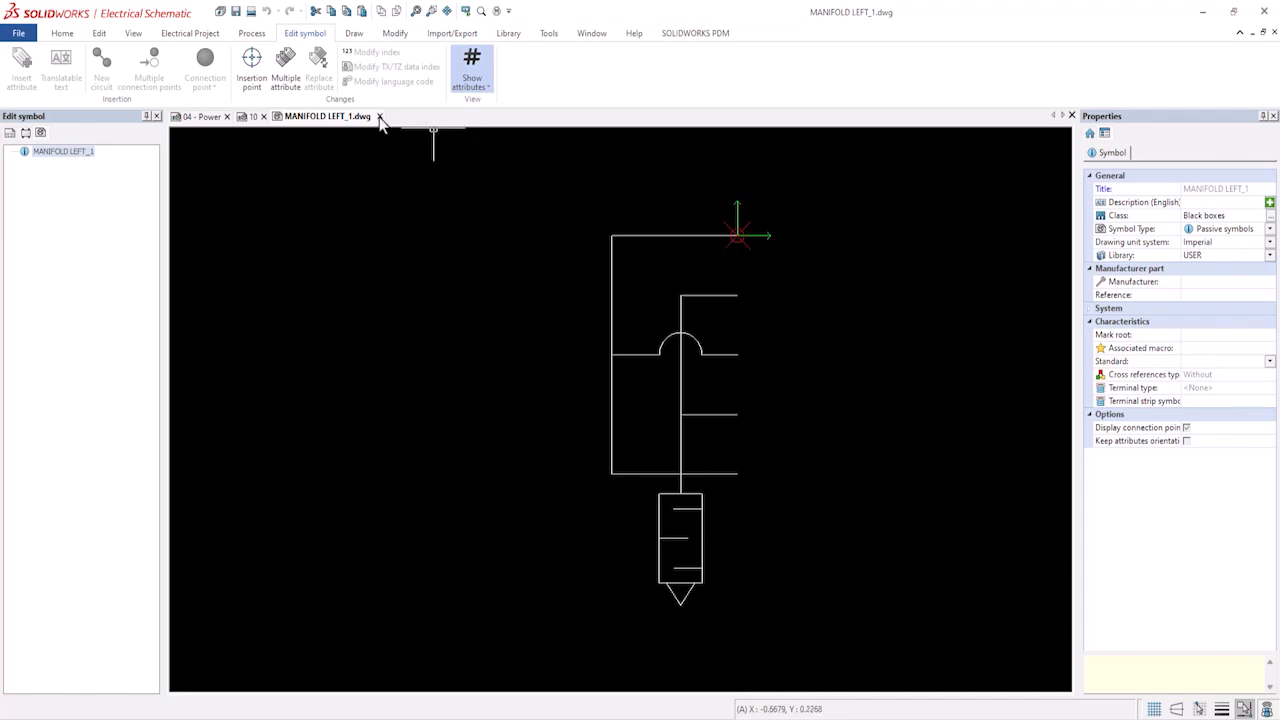
pyautogui.click(380, 116)
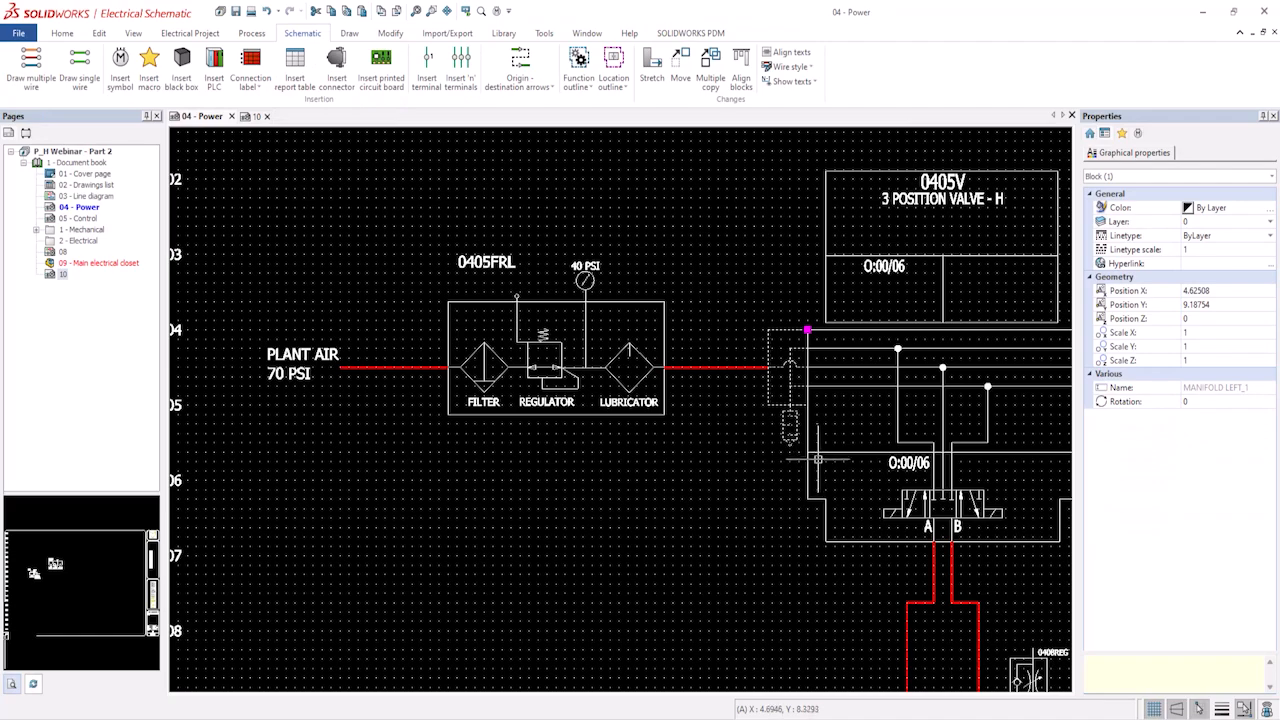
# Open the 3 position valve's Pneu 3 pos symbol, examine its port lines, and close it without saving changes.
pyautogui.click(900, 461)
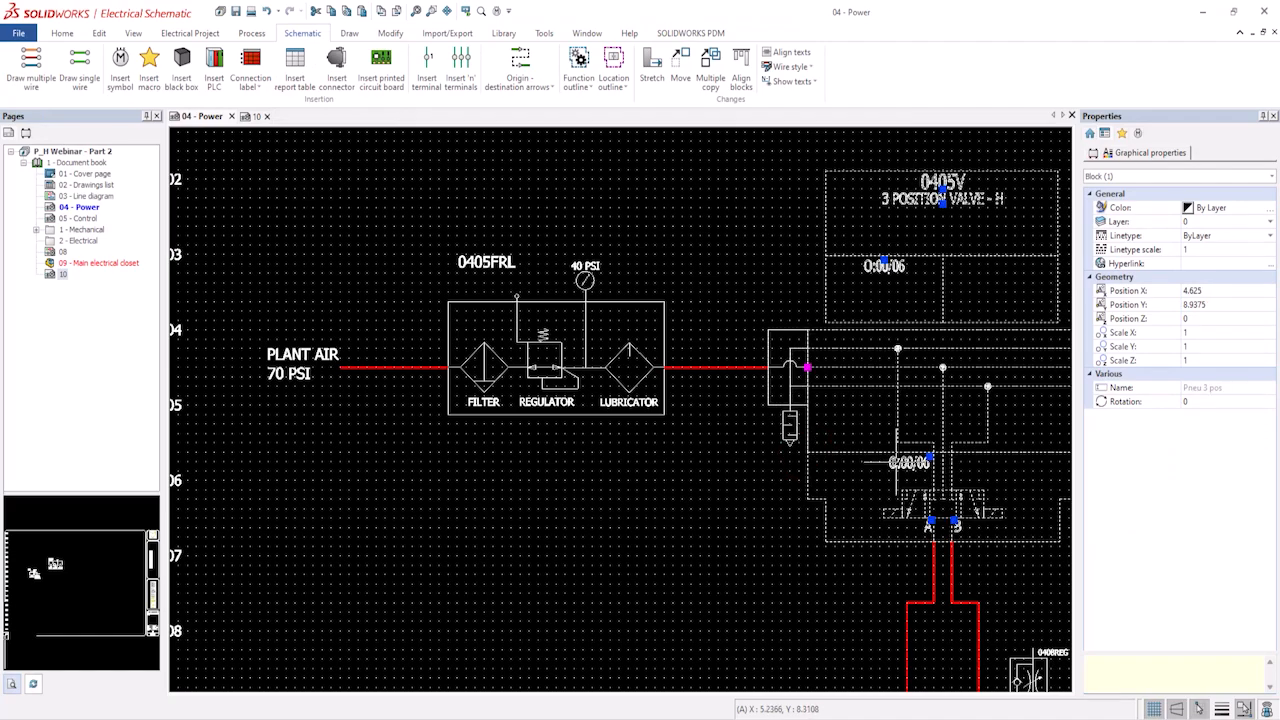
pyautogui.moveTo(897, 461); pyautogui.dragTo(604, 462, button='middle')
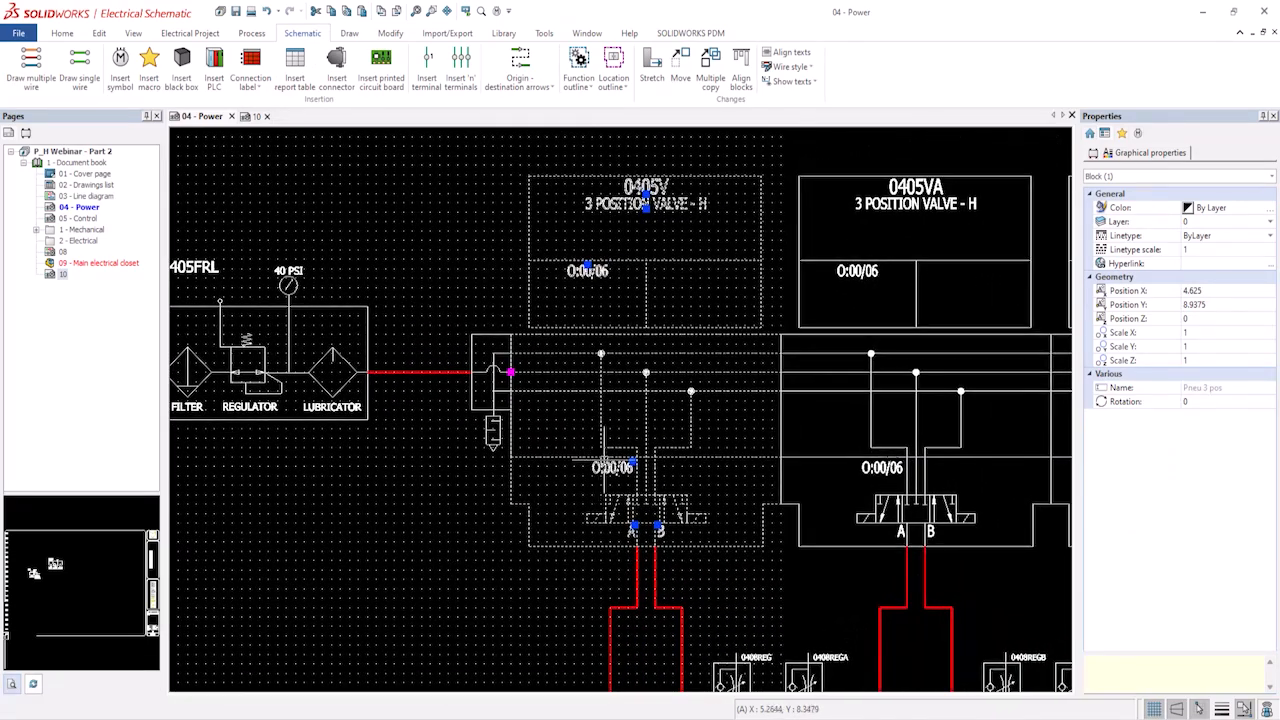
pyautogui.rightClick(585, 391)
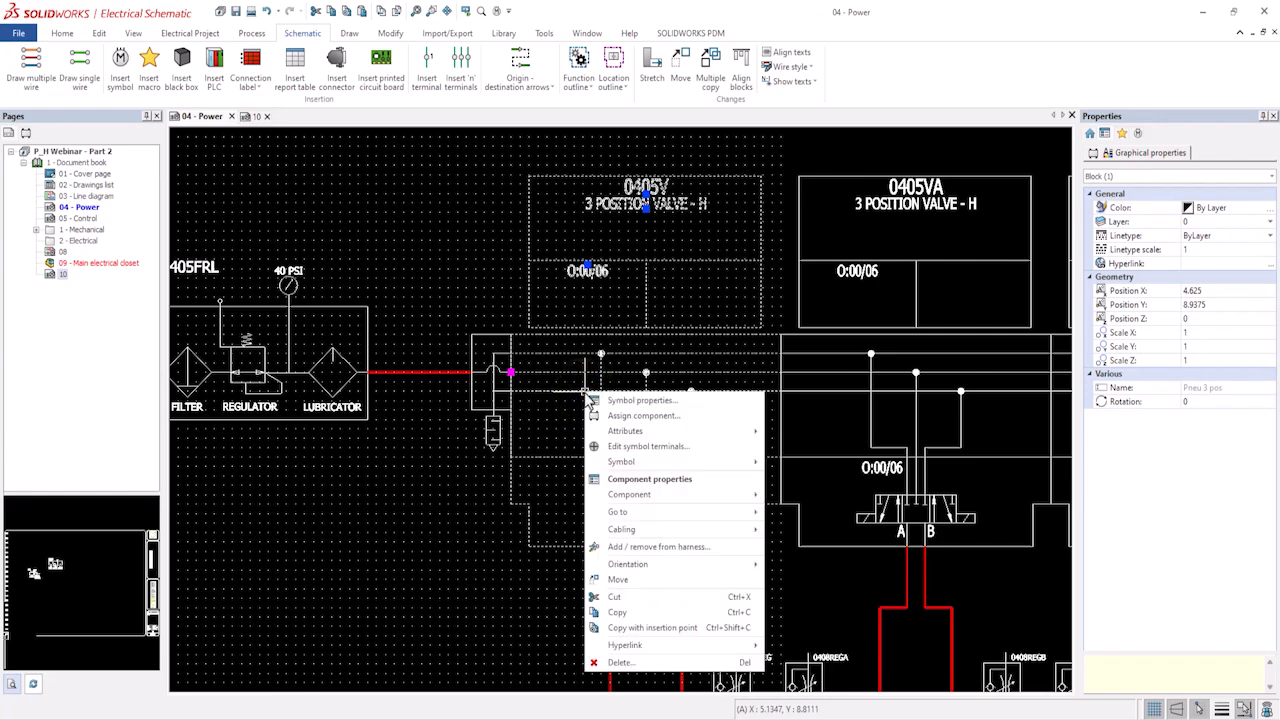
pyautogui.click(628, 461)
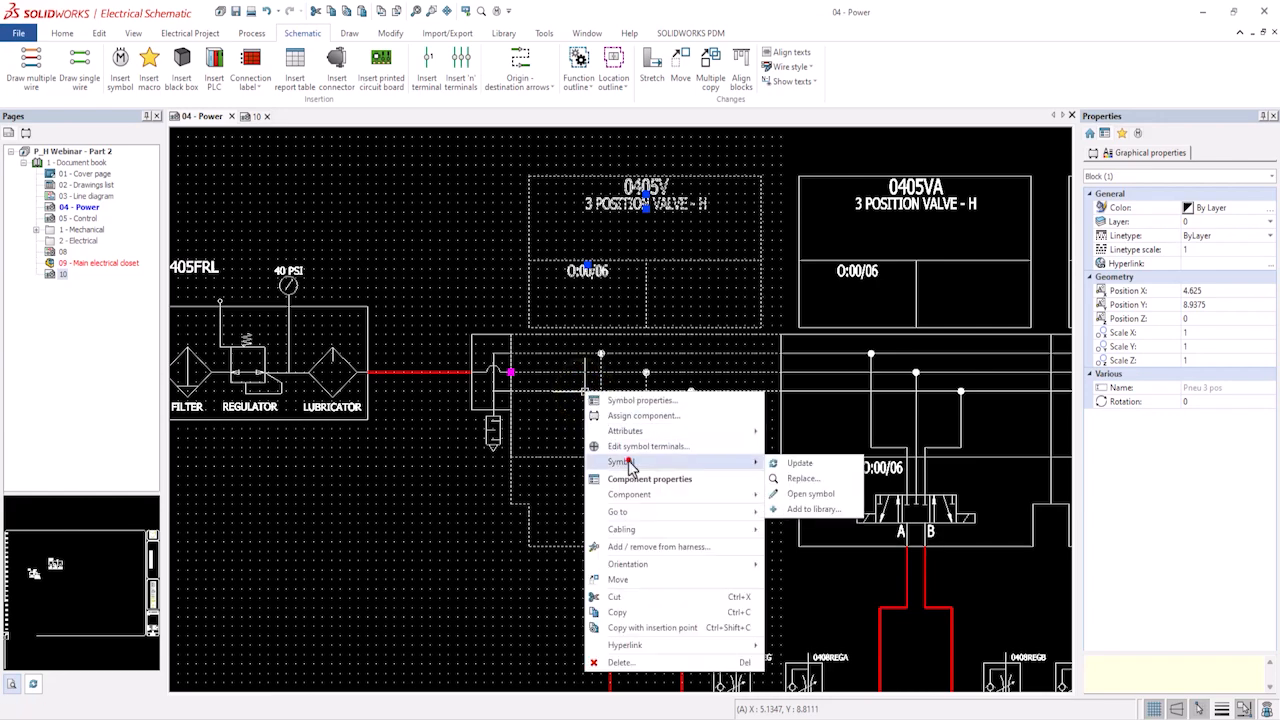
pyautogui.click(810, 493)
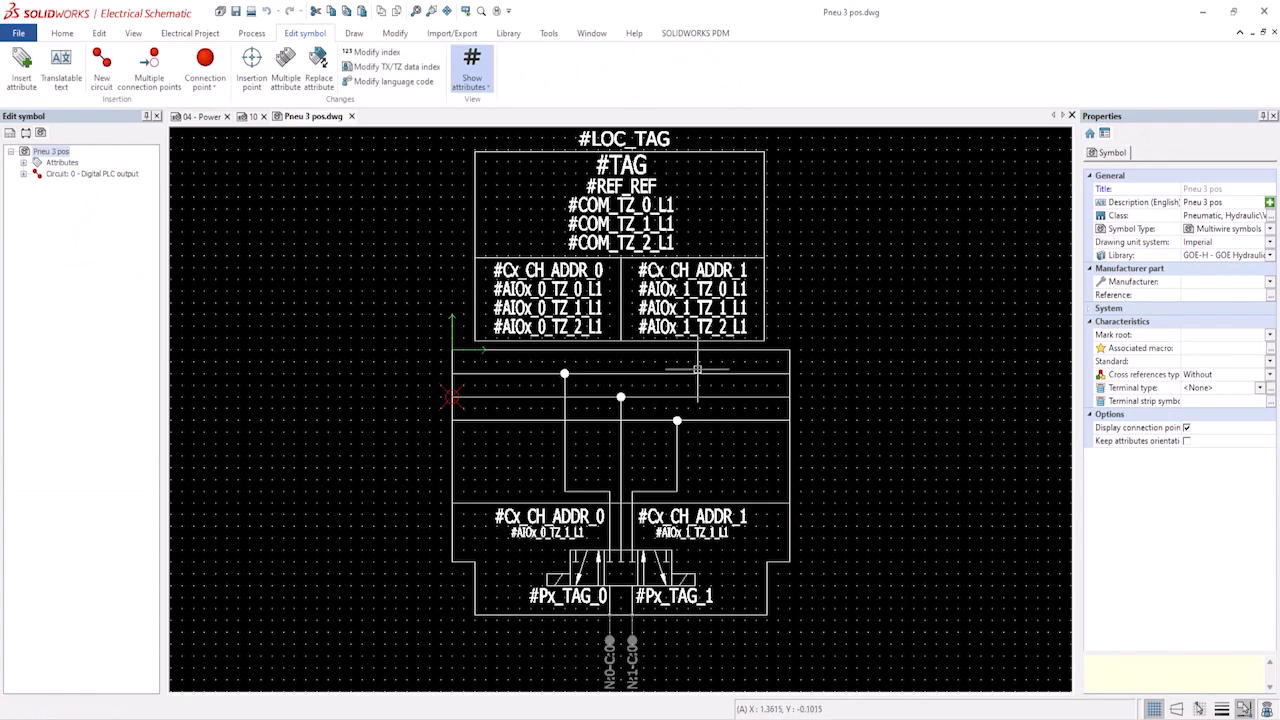
pyautogui.scroll(3, 628, 592)
pyautogui.scroll(2, 628, 592)
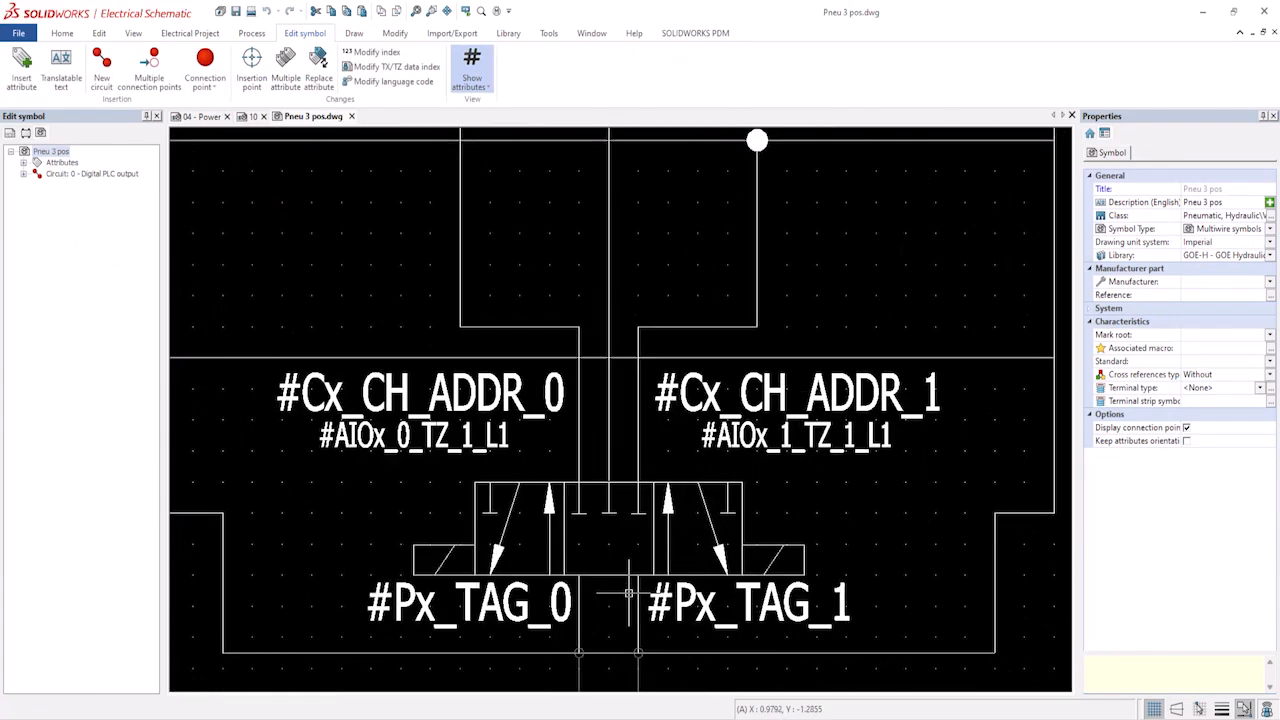
pyautogui.click(900, 568)
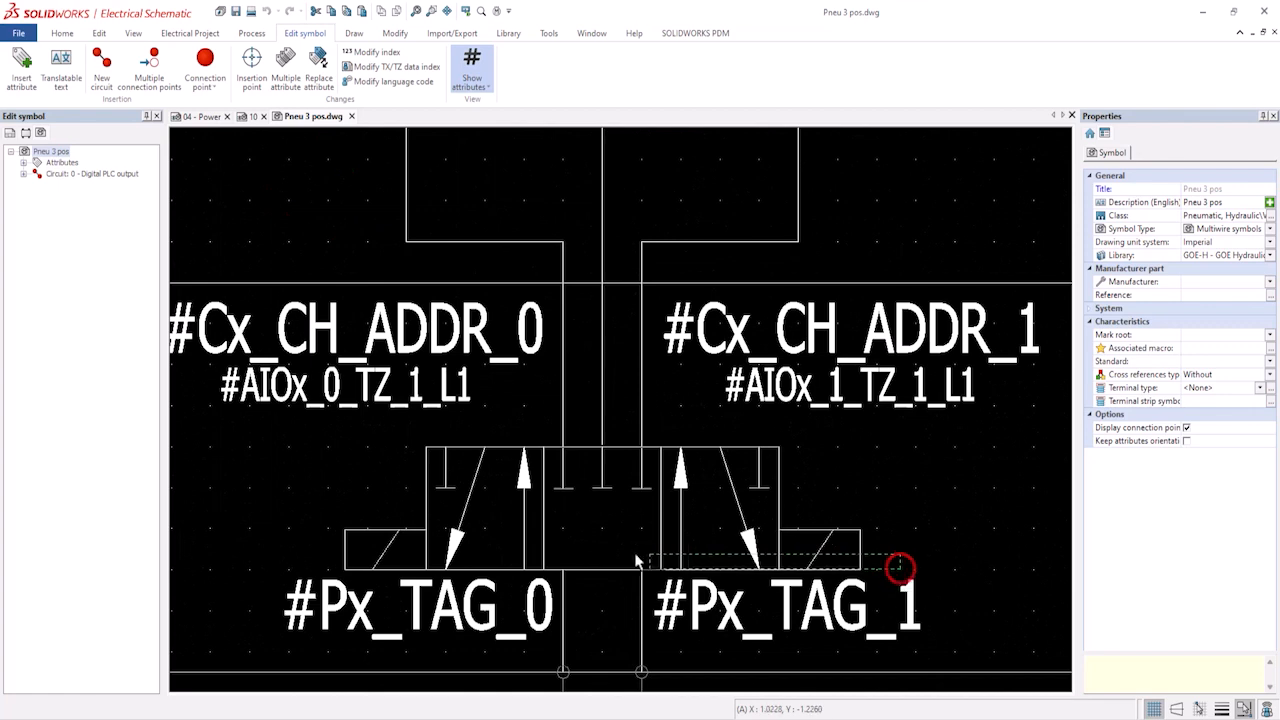
pyautogui.click(345, 453)
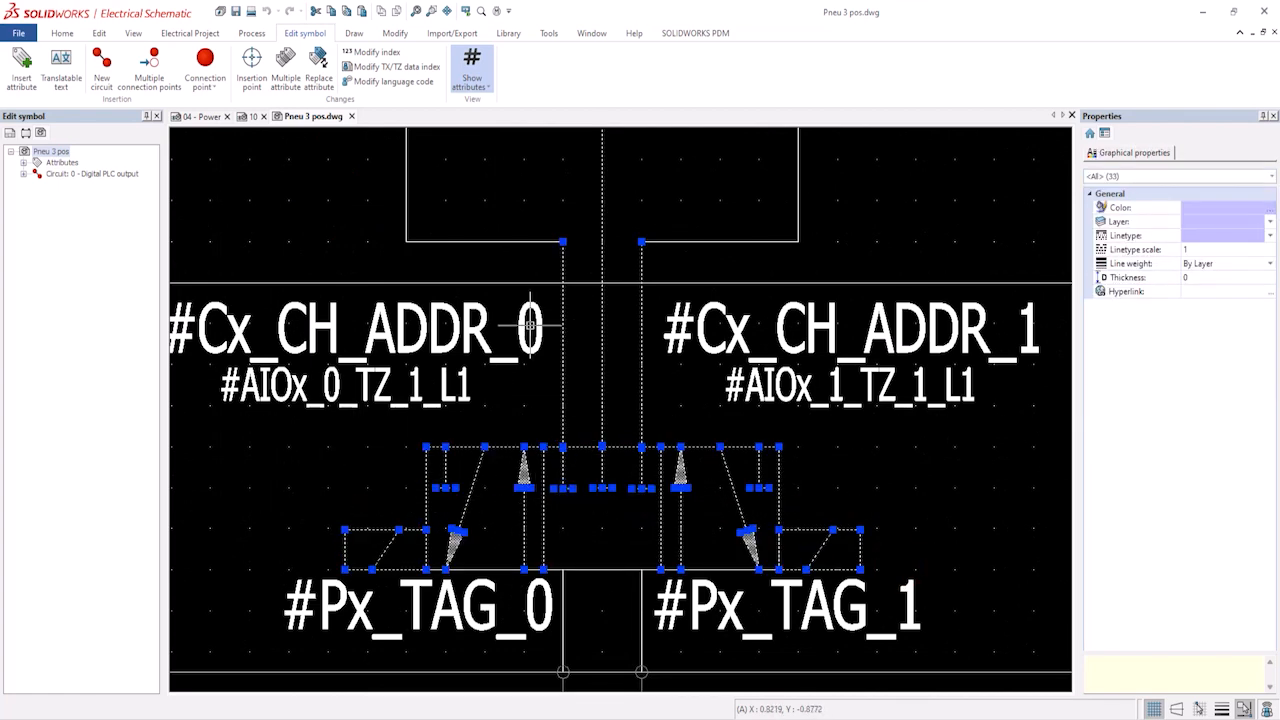
pyautogui.keyDown('shift'); pyautogui.click(563, 380); pyautogui.keyUp('shift')
pyautogui.keyDown('shift'); pyautogui.click(603, 385); pyautogui.keyUp('shift')
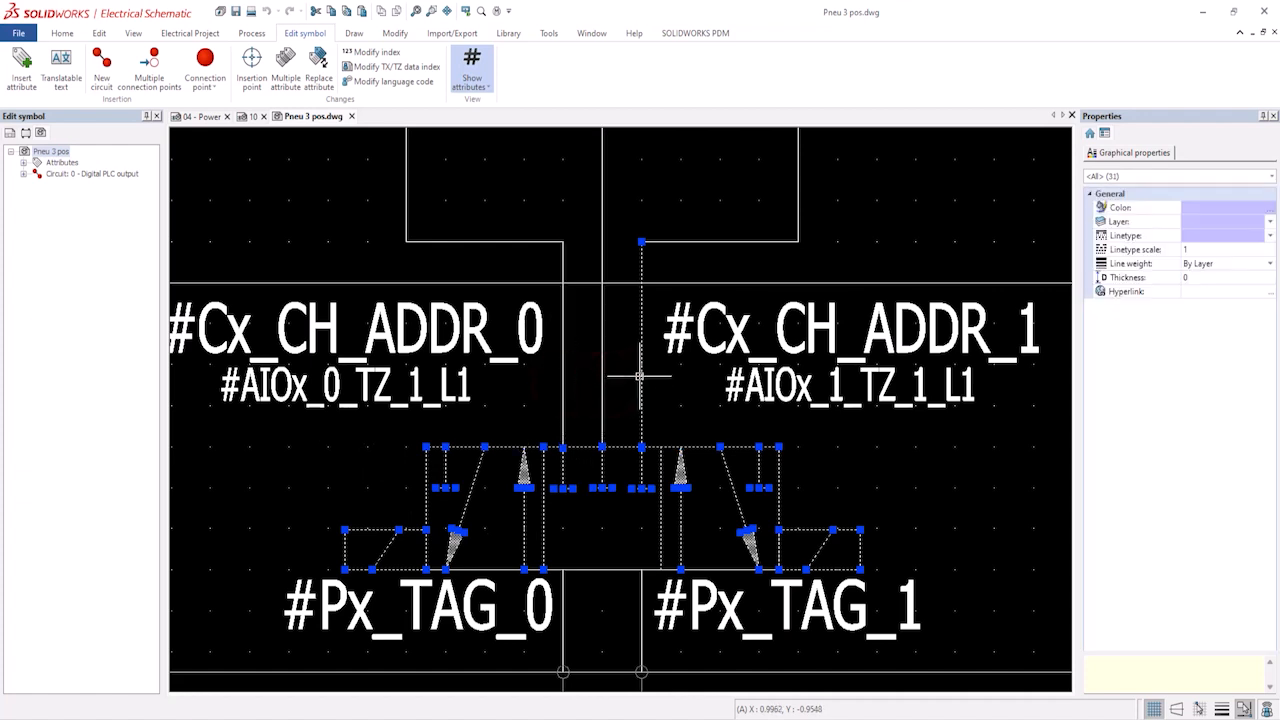
pyautogui.keyDown('shift'); pyautogui.click(642, 370); pyautogui.keyUp('shift')
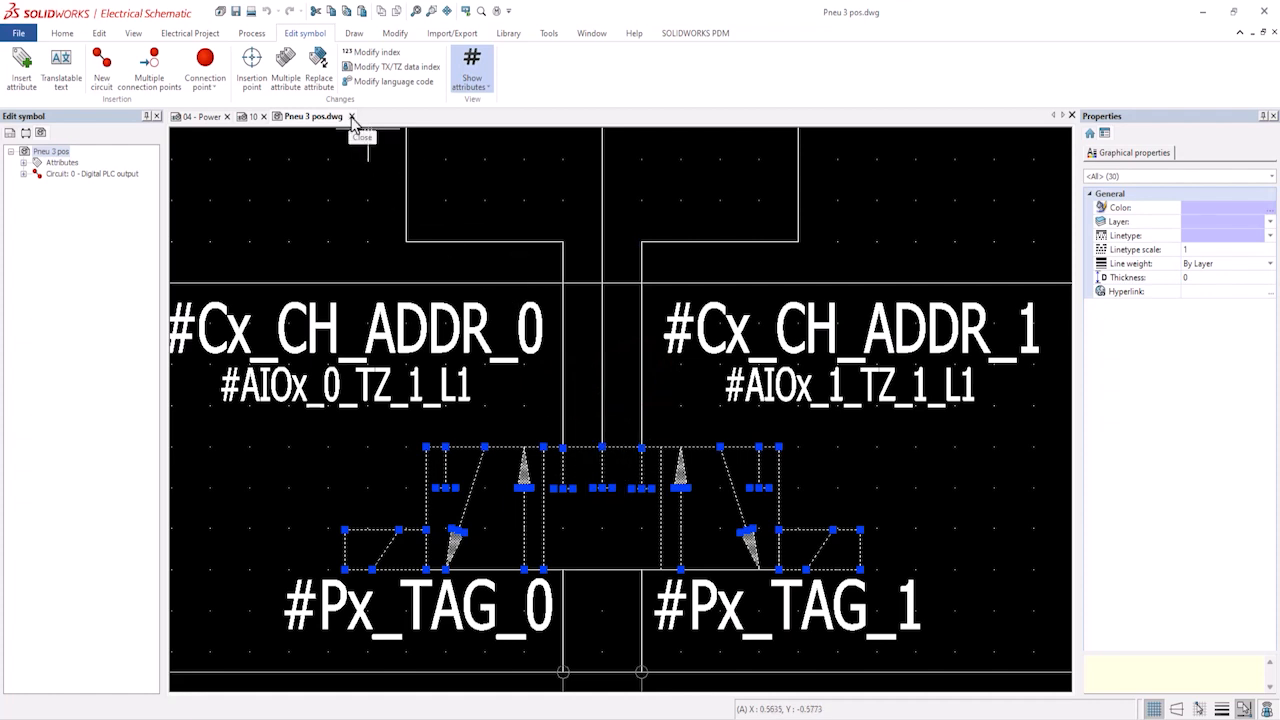
pyautogui.click(352, 117)
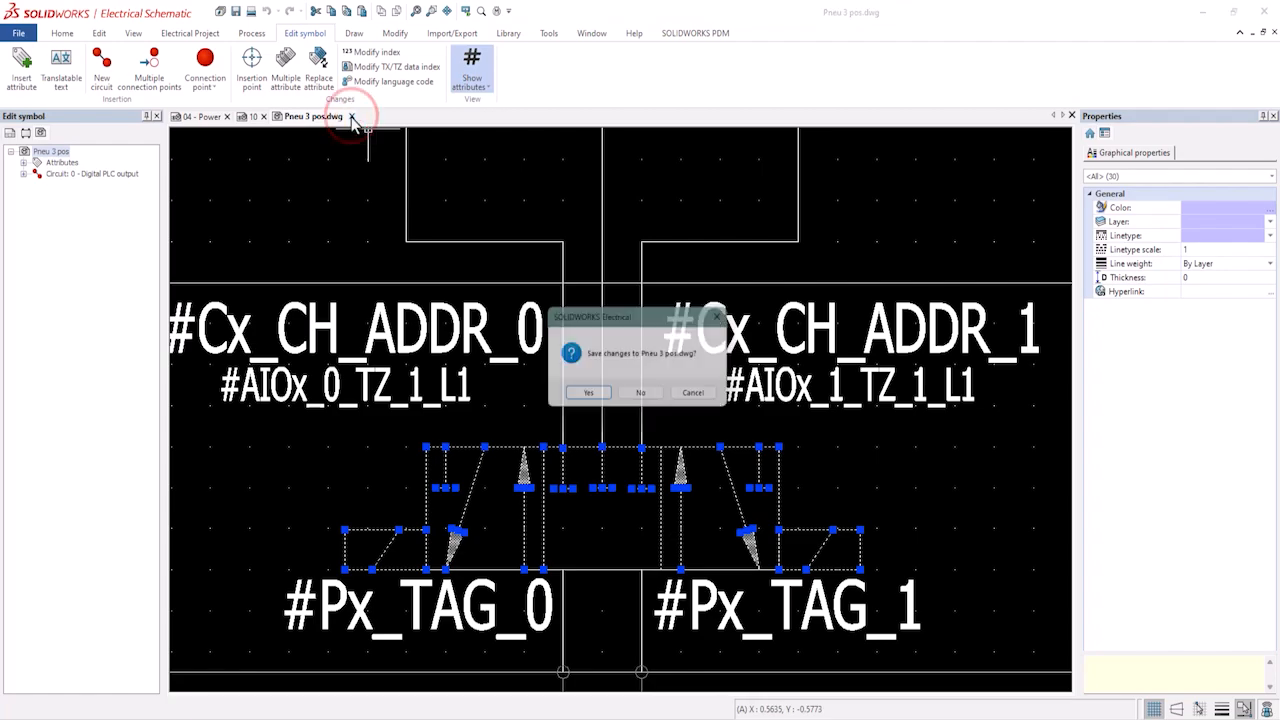
pyautogui.click(648, 397)
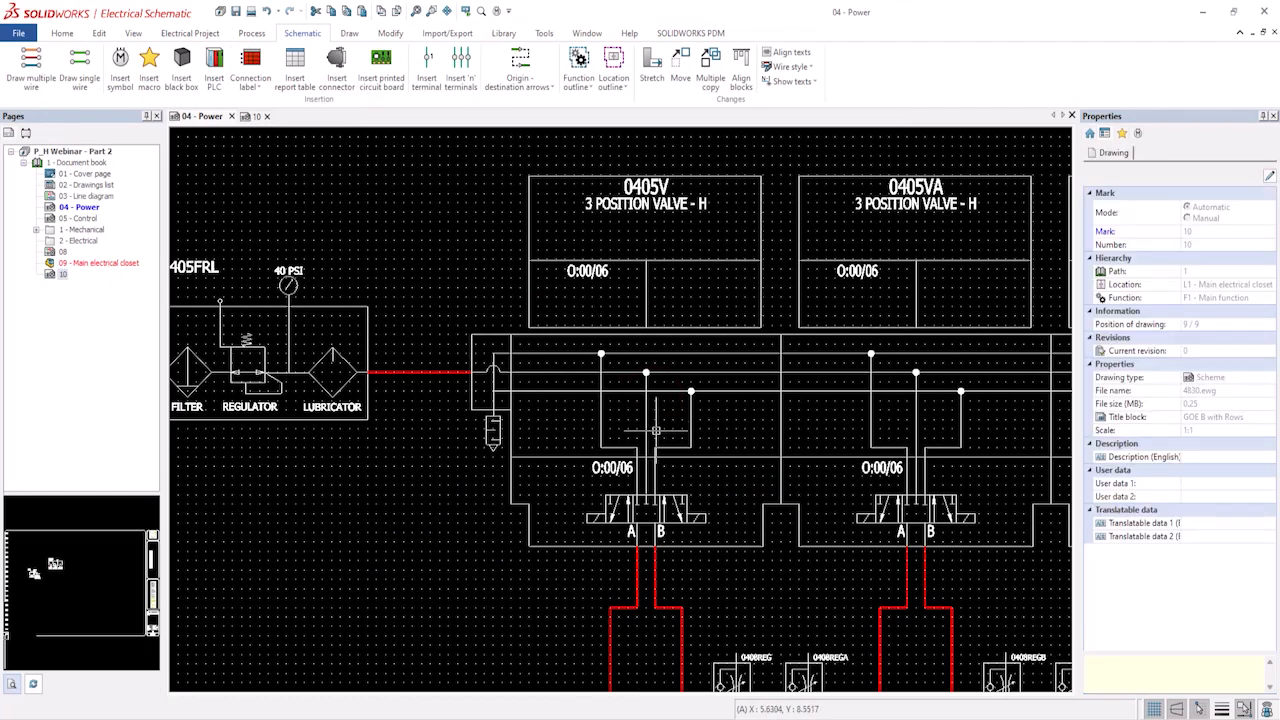
# Open the P_WORK wire style properties of the cylinder's Return line and close them unchanged.
pyautogui.moveTo(637, 580); pyautogui.dragTo(634, 378, button='middle')
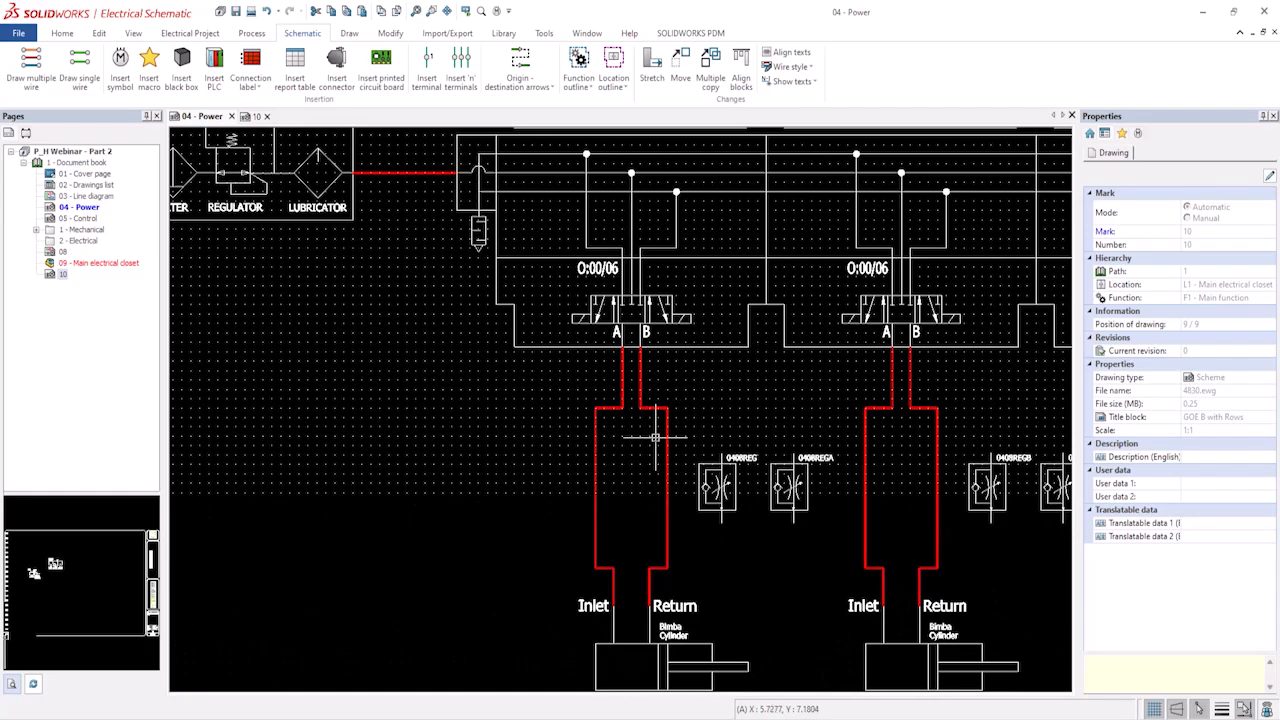
pyautogui.moveTo(635, 429); pyautogui.dragTo(625, 358, button='middle')
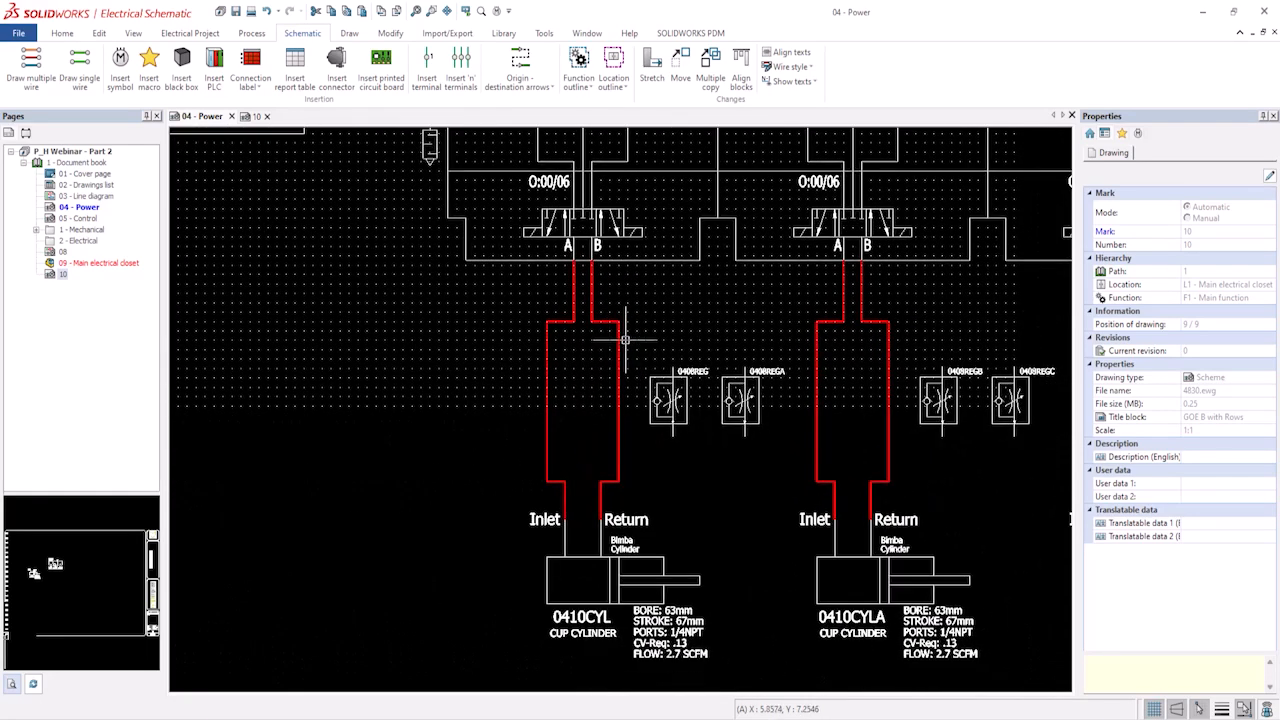
pyautogui.click(619, 337)
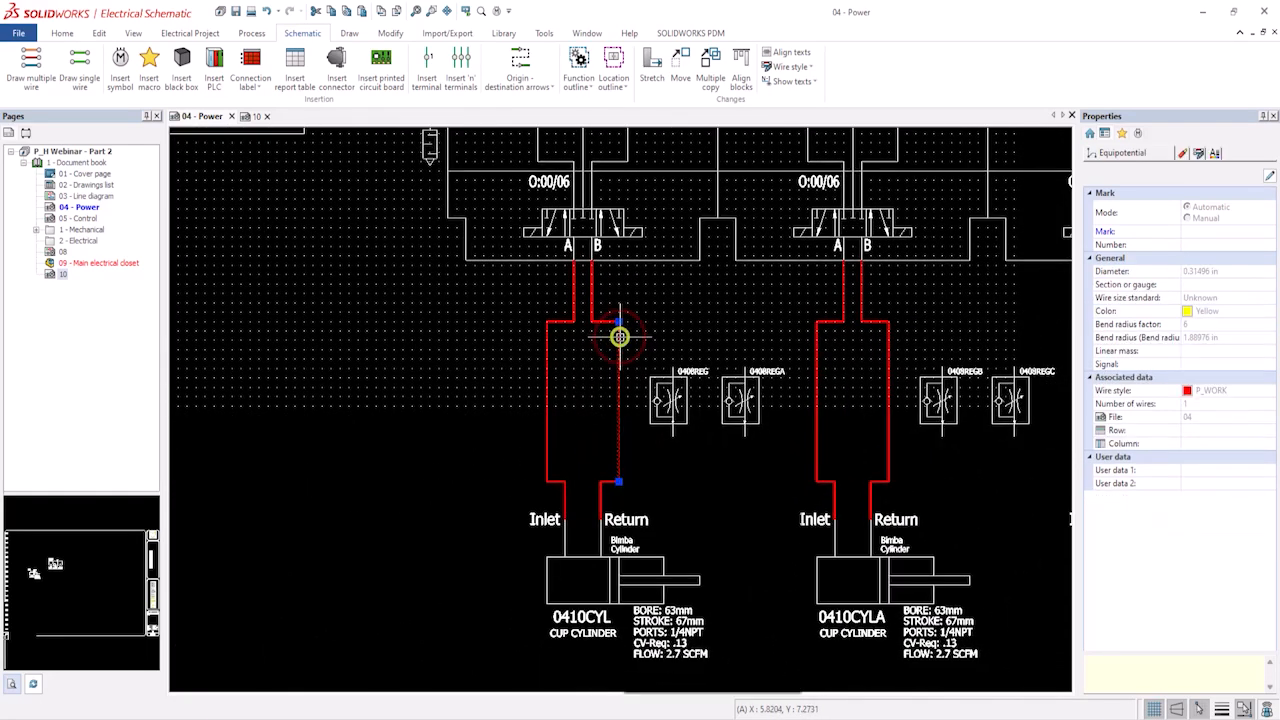
pyautogui.rightClick(619, 337)
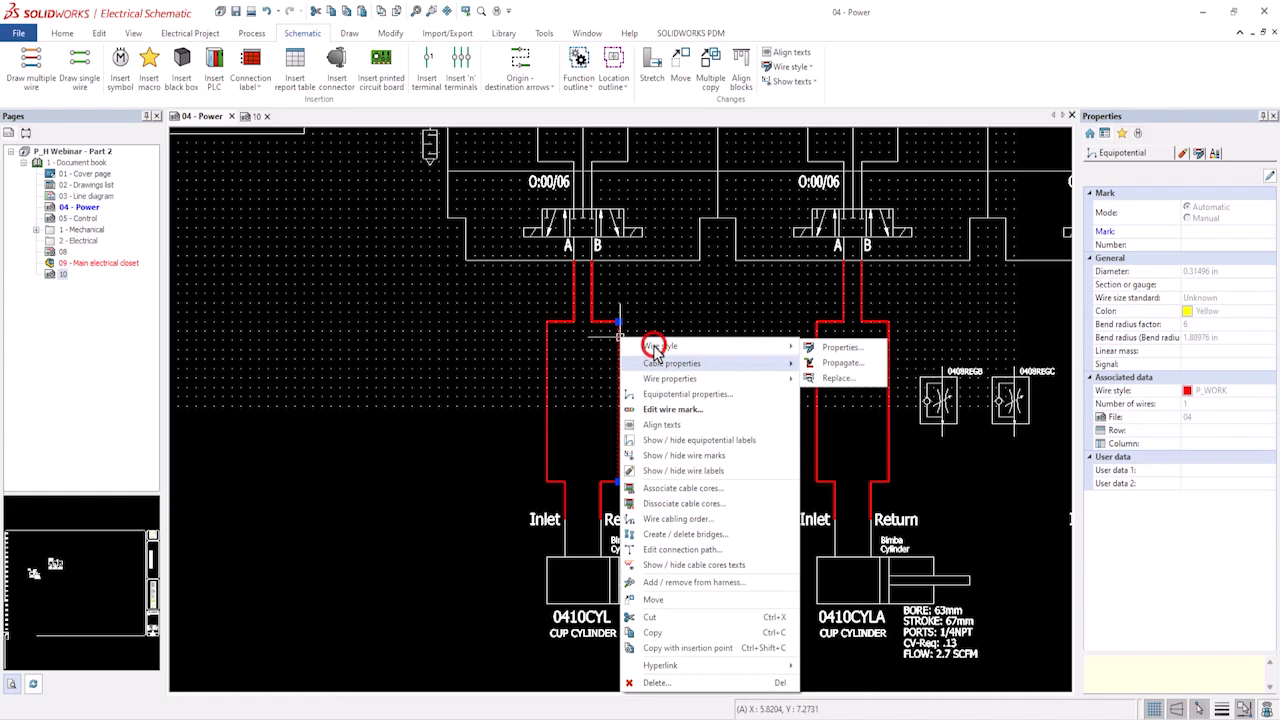
pyautogui.click(845, 348)
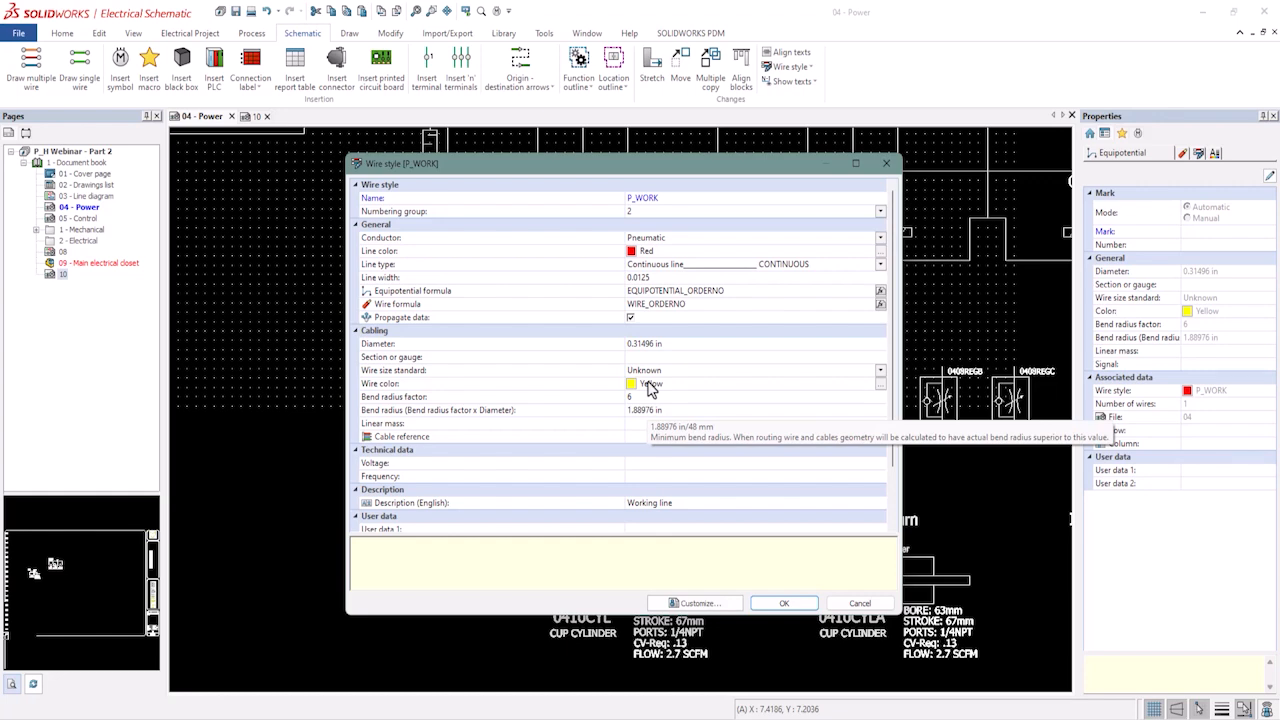
pyautogui.click(783, 604)
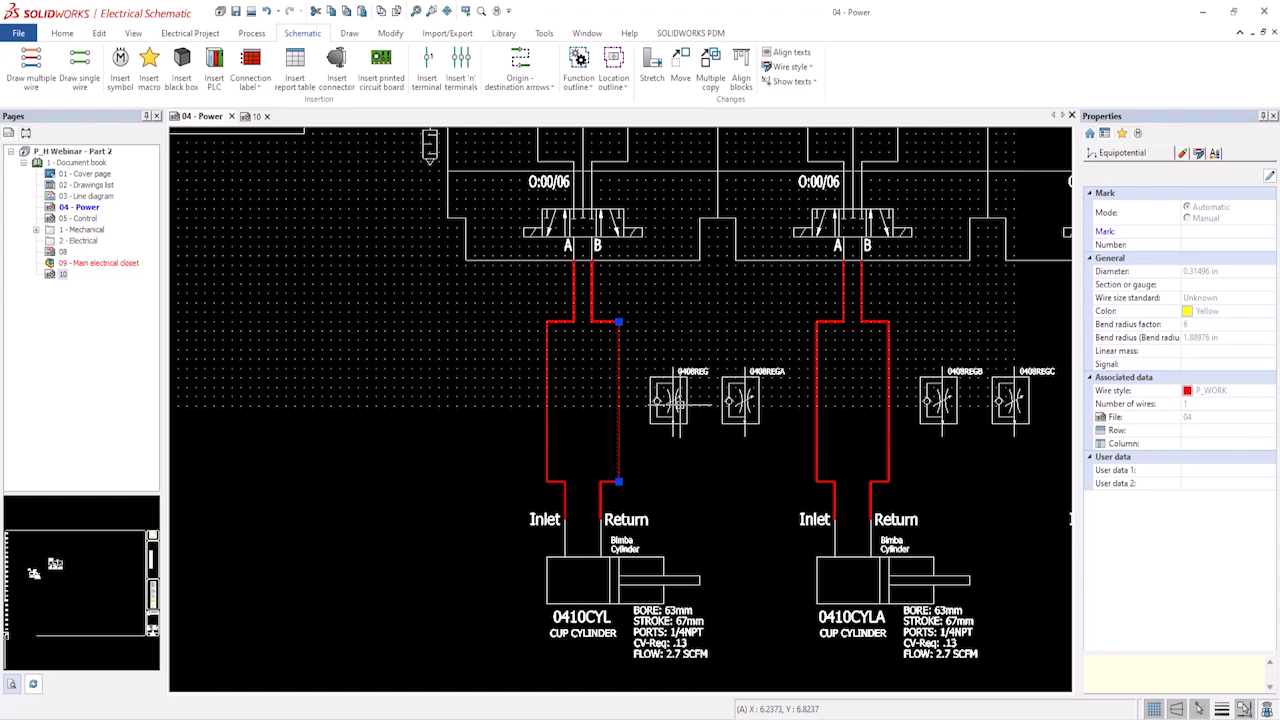
# Move the 0408REG and 0408REGA flow control symbols to the left, clear of the first cylinder's air lines.
pyautogui.click(762, 442)
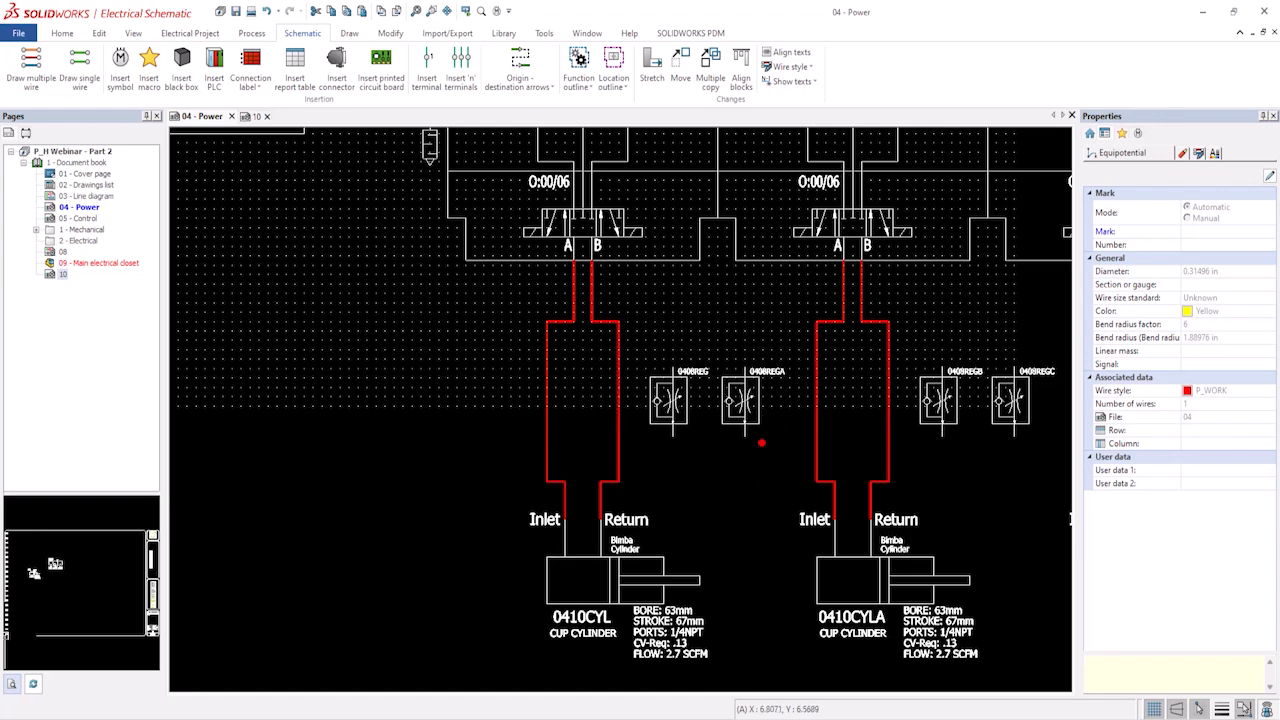
pyautogui.moveTo(762, 442); pyautogui.dragTo(663, 352)
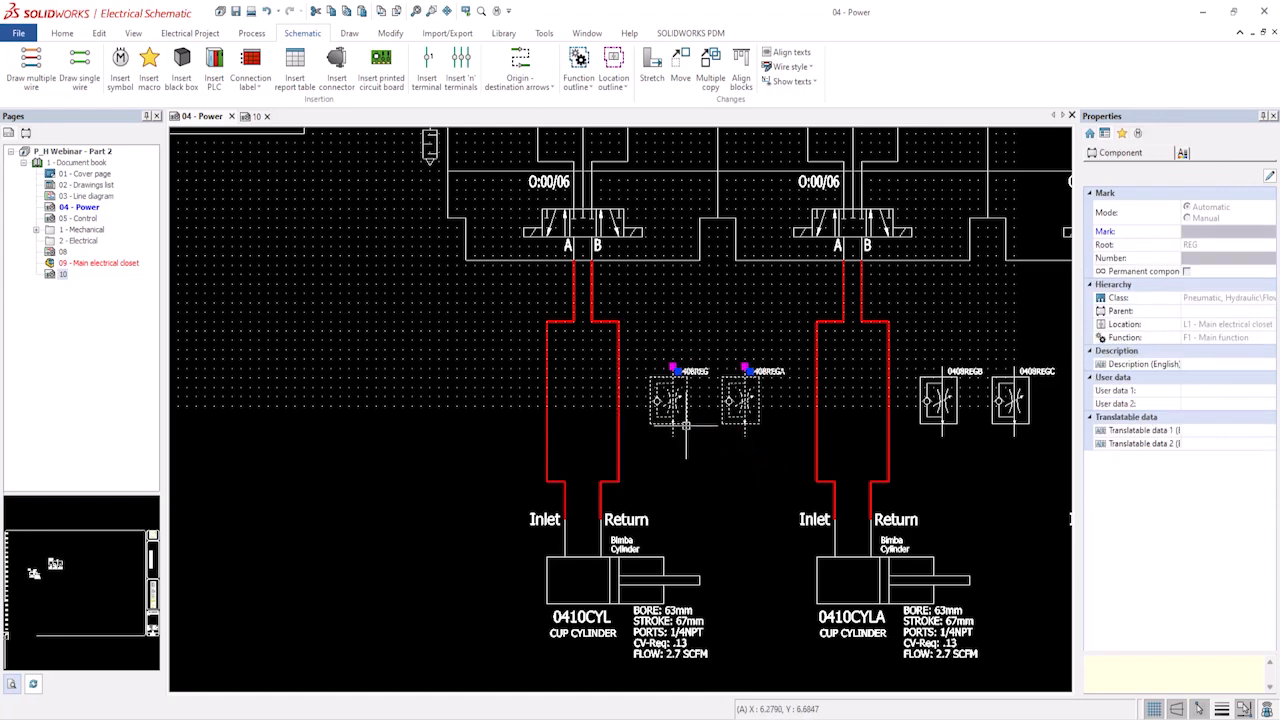
pyautogui.moveTo(686, 403); pyautogui.dragTo(559, 402)
pyautogui.scroll(2, 608, 431)
pyautogui.moveTo(608, 431); pyautogui.dragTo(686, 509, button='middle')
pyautogui.moveTo(688, 512); pyautogui.dragTo(612, 417)
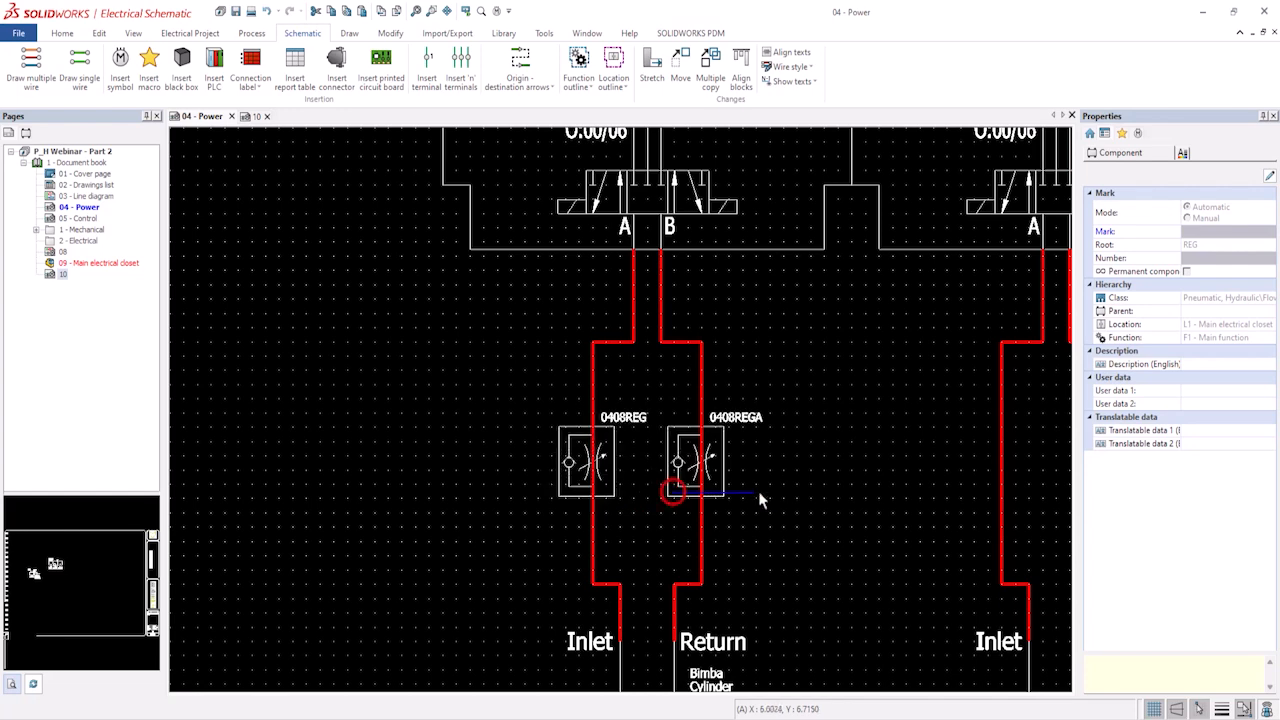
pyautogui.press('Escape')
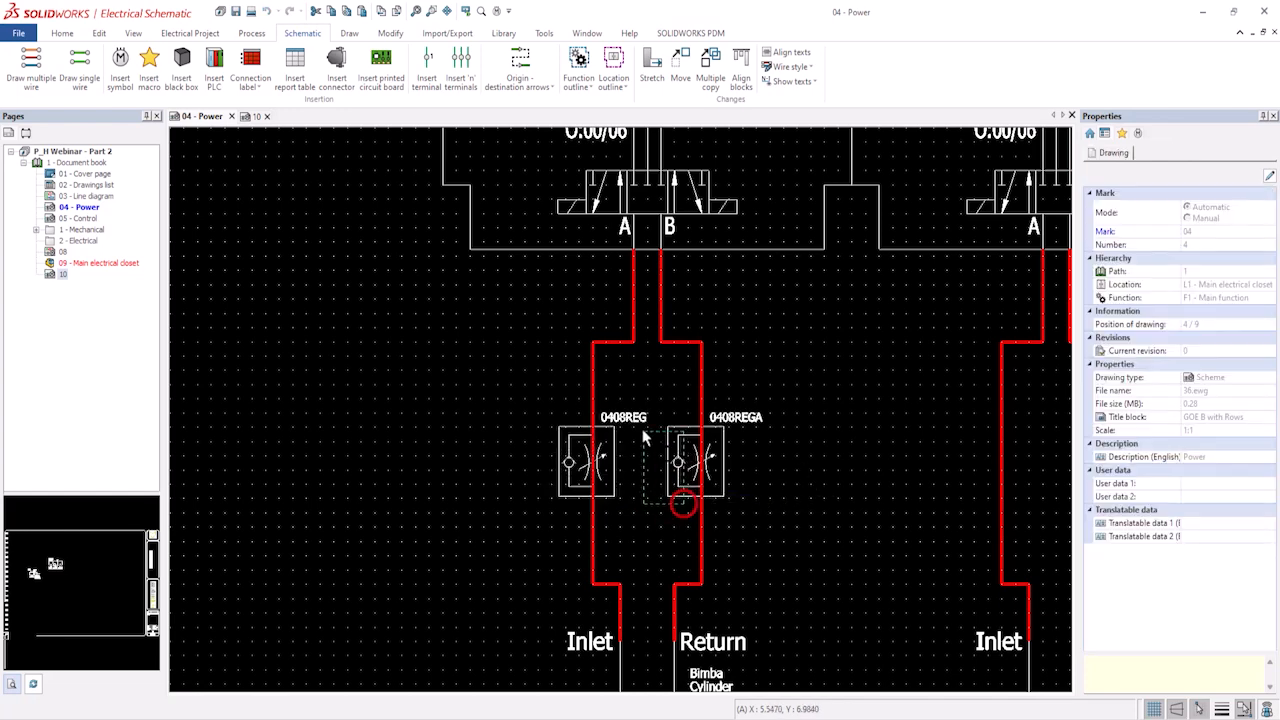
pyautogui.moveTo(683, 500)
pyautogui.mouseDown()
pyautogui.moveTo(617, 413)
pyautogui.moveTo(360, 441)
pyautogui.mouseUp()
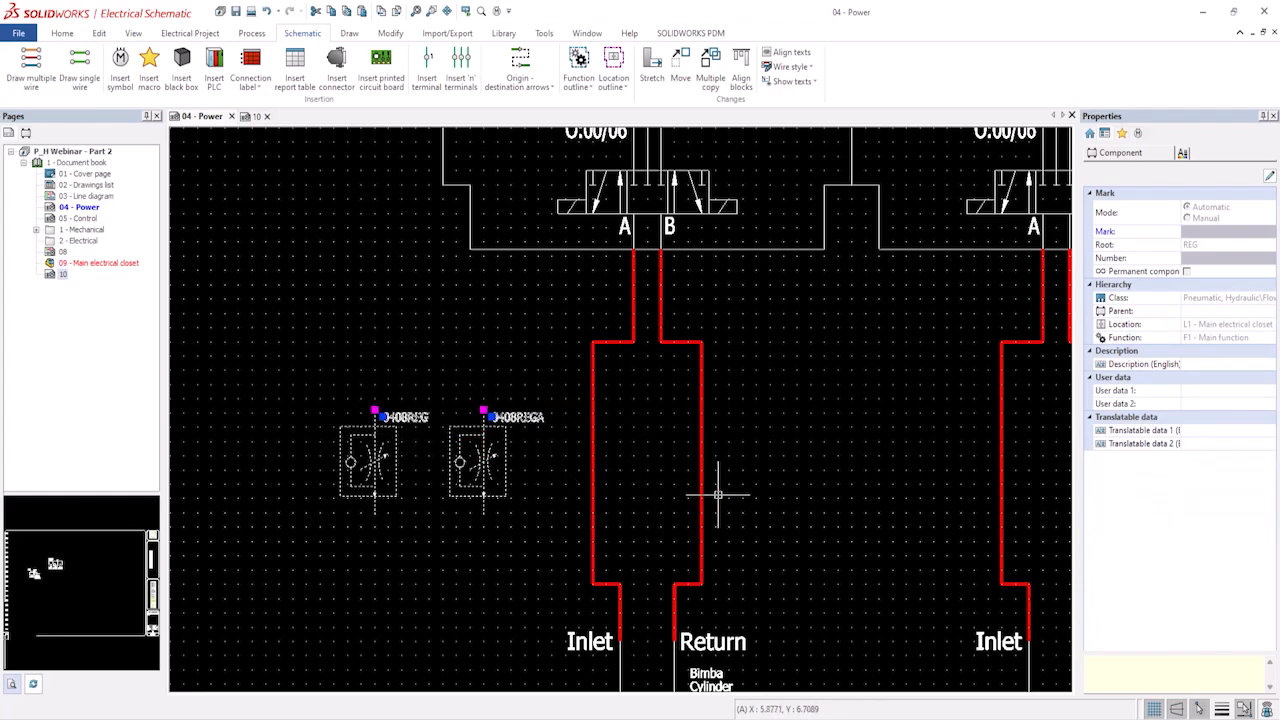
pyautogui.scroll(-1, 733, 498)
pyautogui.moveTo(760, 572); pyautogui.dragTo(694, 538, button='middle')
pyautogui.scroll(-2, 691, 558)
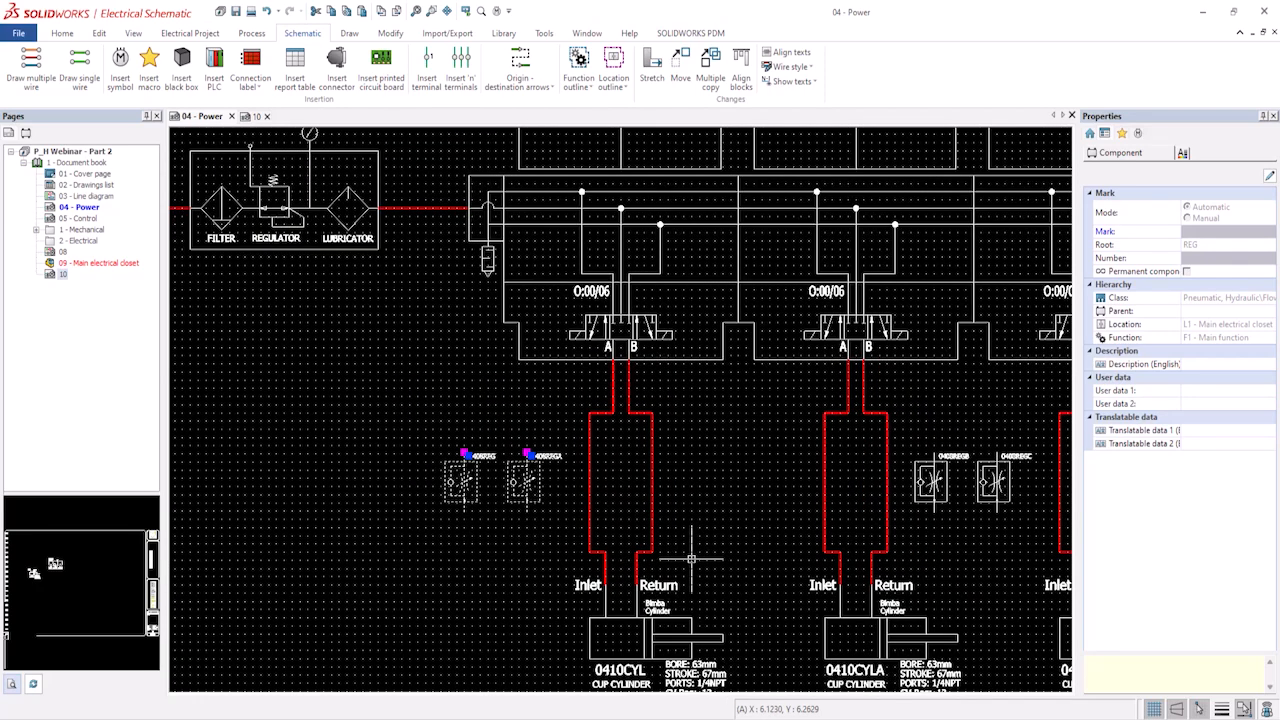
pyautogui.scroll(-1, 691, 558)
pyautogui.moveTo(431, 447); pyautogui.dragTo(615, 540, button='middle')
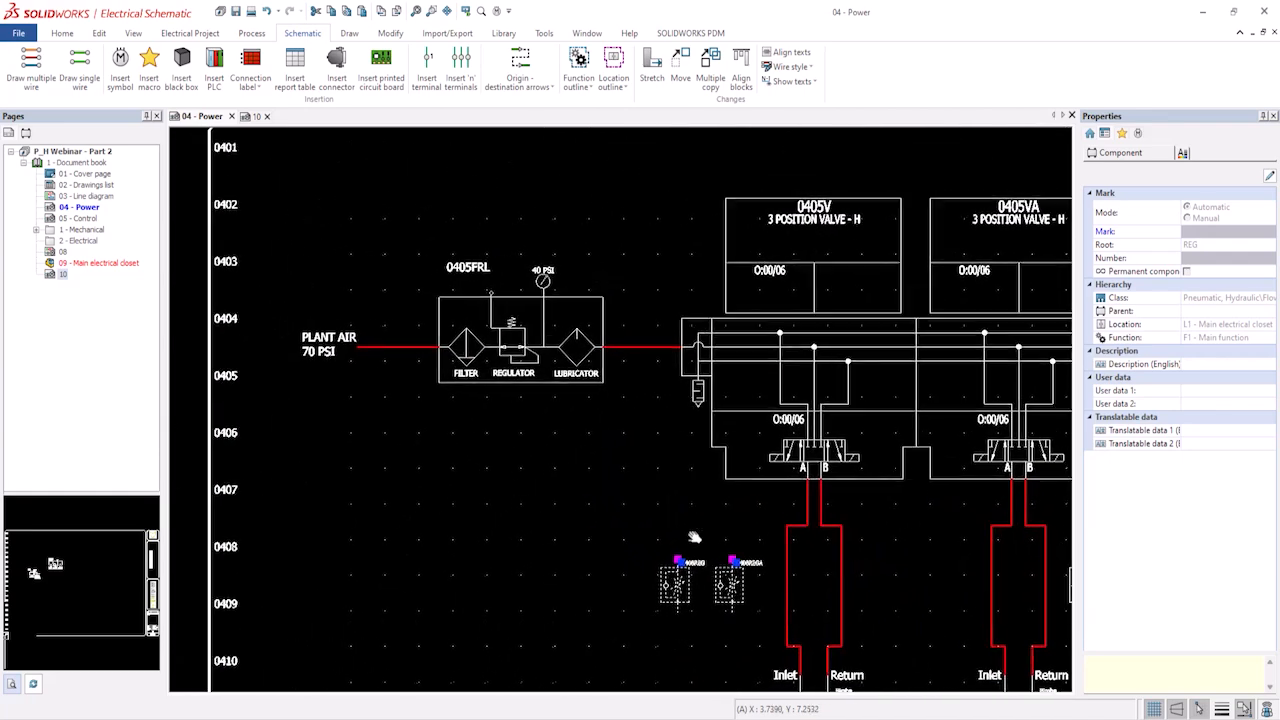
# Copy the plant air label, FRL unit and its air line with an insertion point at the air line's left end.
pyautogui.click(661, 410)
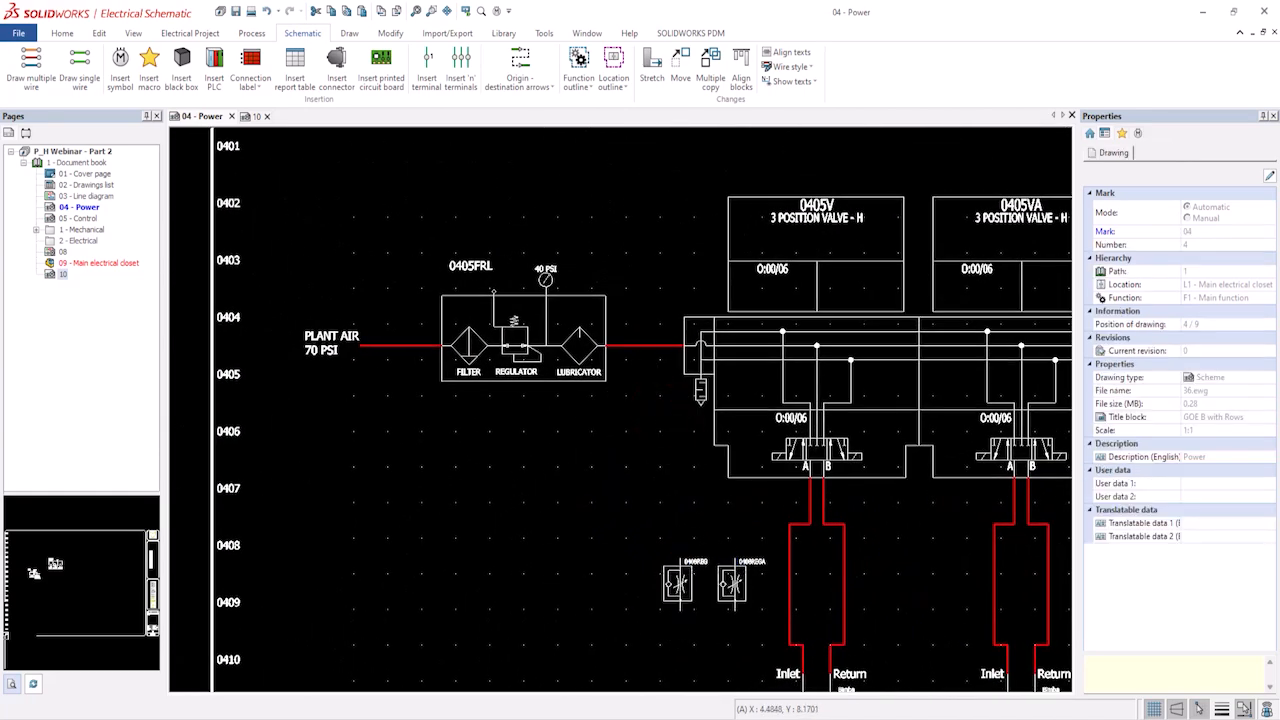
pyautogui.moveTo(698, 432)
pyautogui.mouseDown()
pyautogui.moveTo(675, 317)
pyautogui.moveTo(305, 240)
pyautogui.mouseUp()
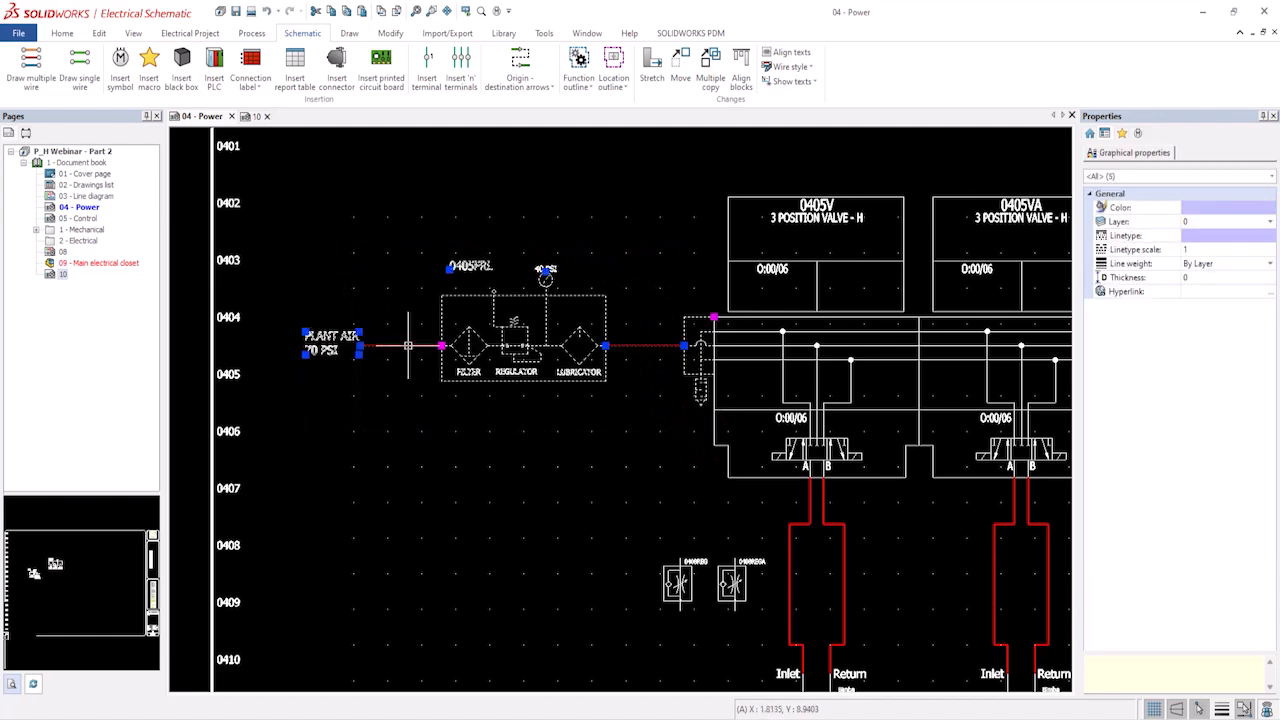
pyautogui.click(1121, 133)
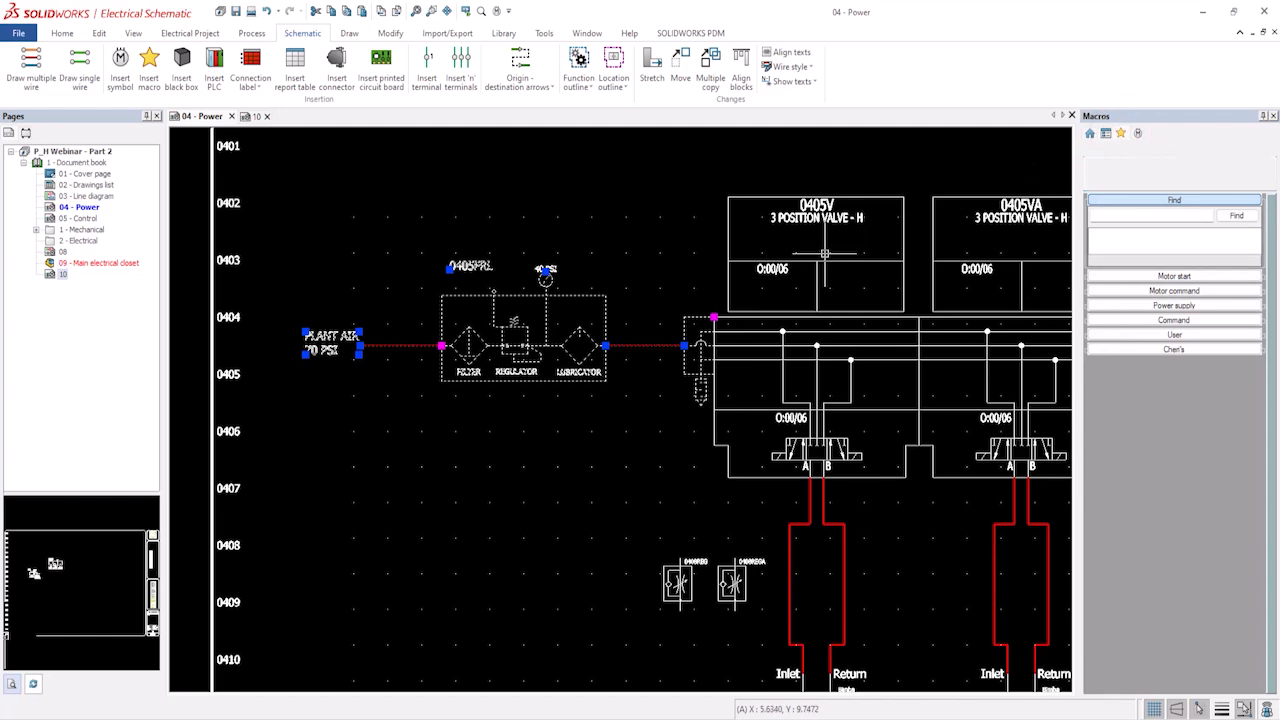
pyautogui.click(1155, 350)
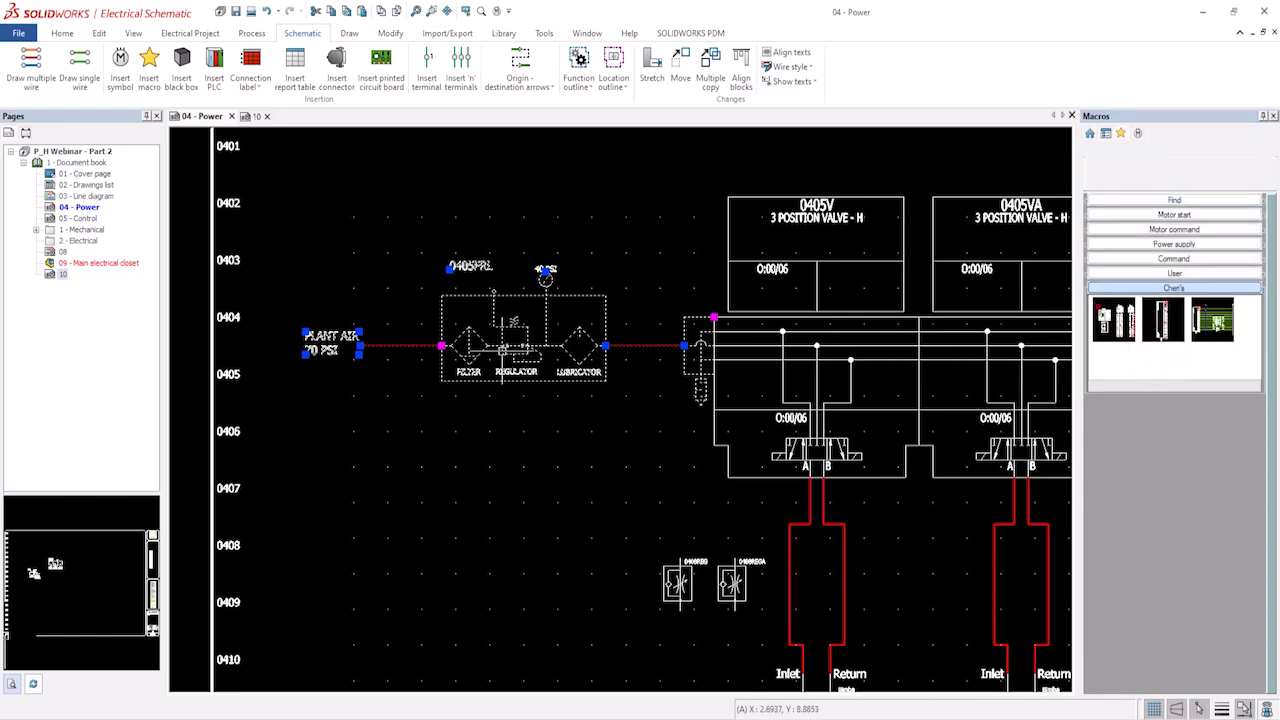
pyautogui.rightClick(395, 344)
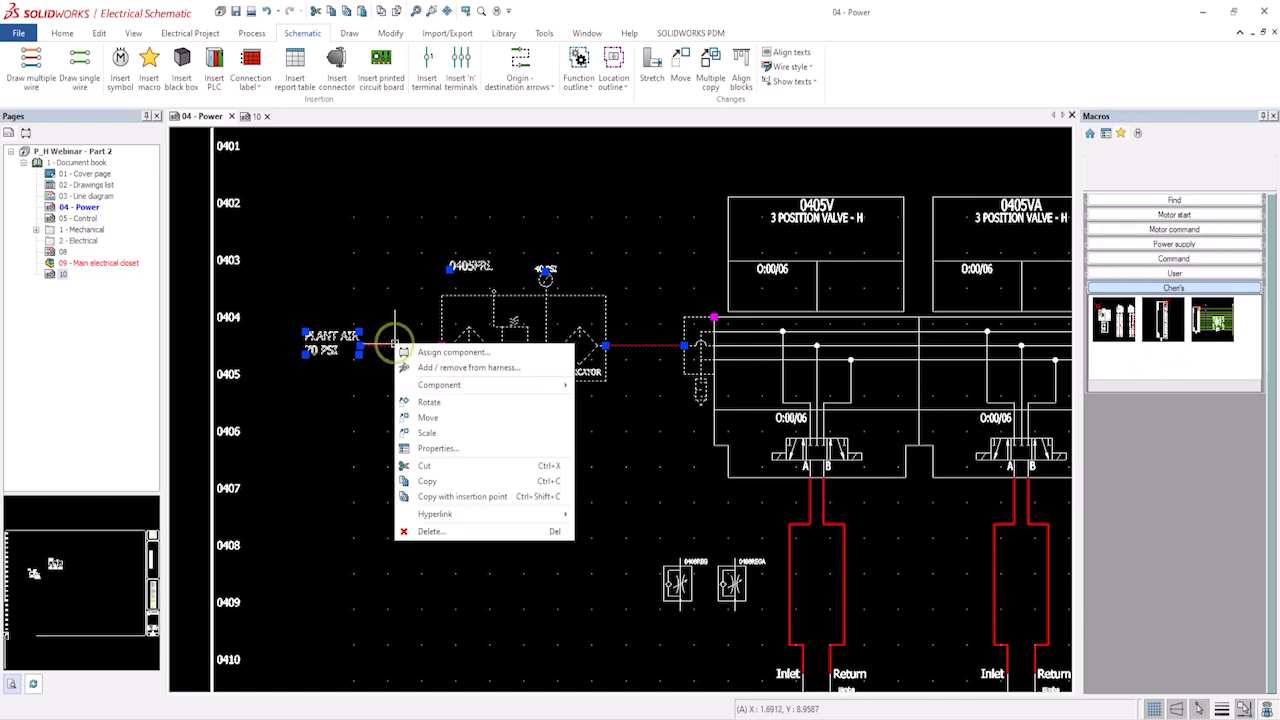
pyautogui.click(447, 499)
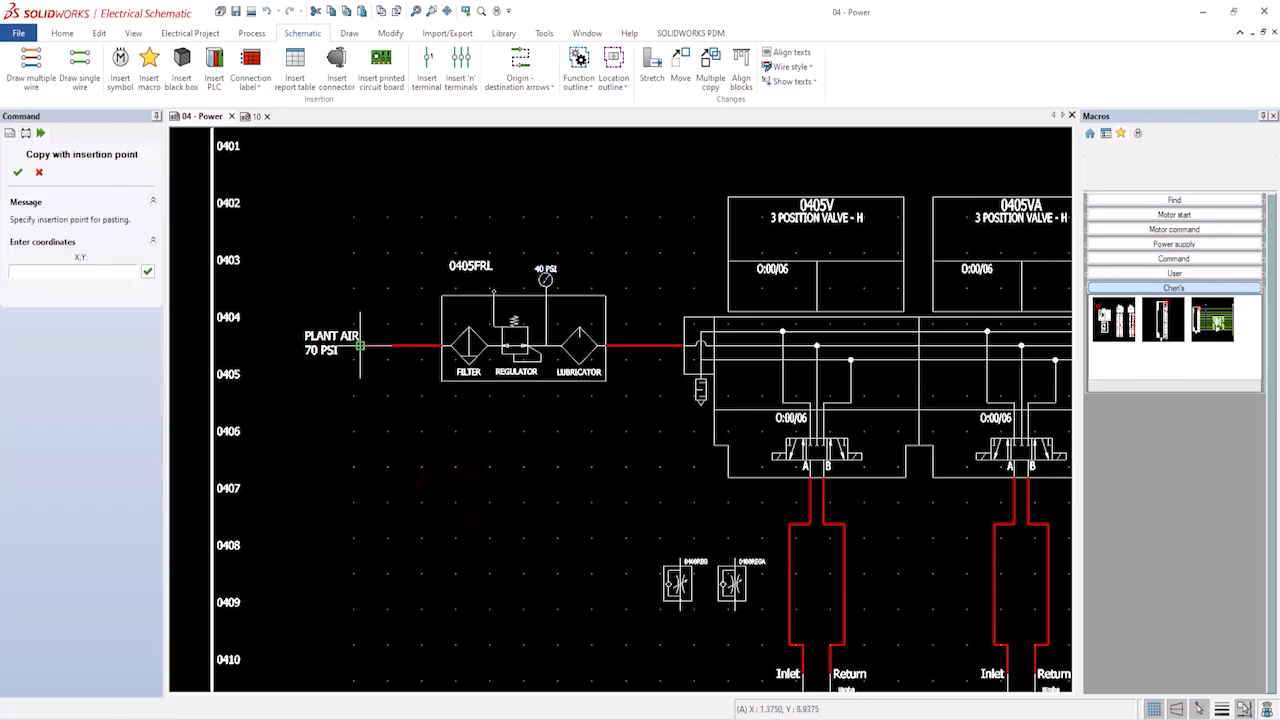
pyautogui.click(360, 345)
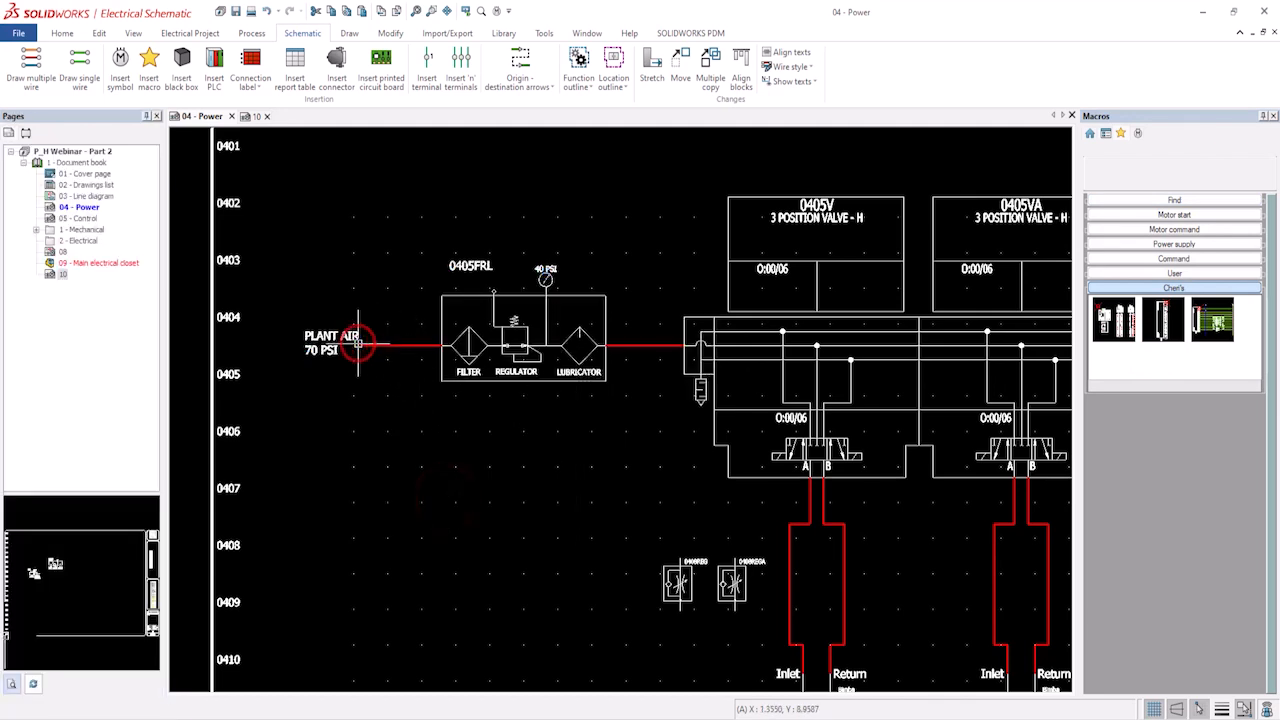
# Paste the copy as a new macro in the Chen's group, titled and described FRL Unit.
pyautogui.rightClick(1126, 370)
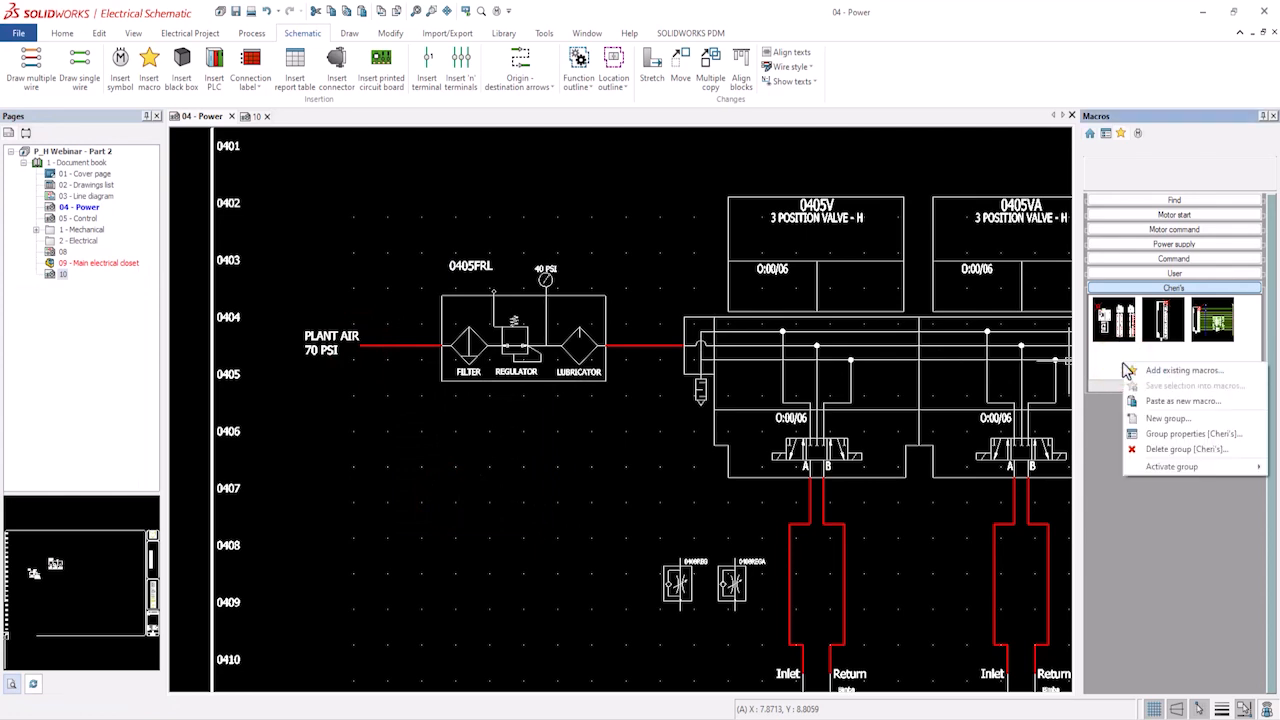
pyautogui.click(1147, 402)
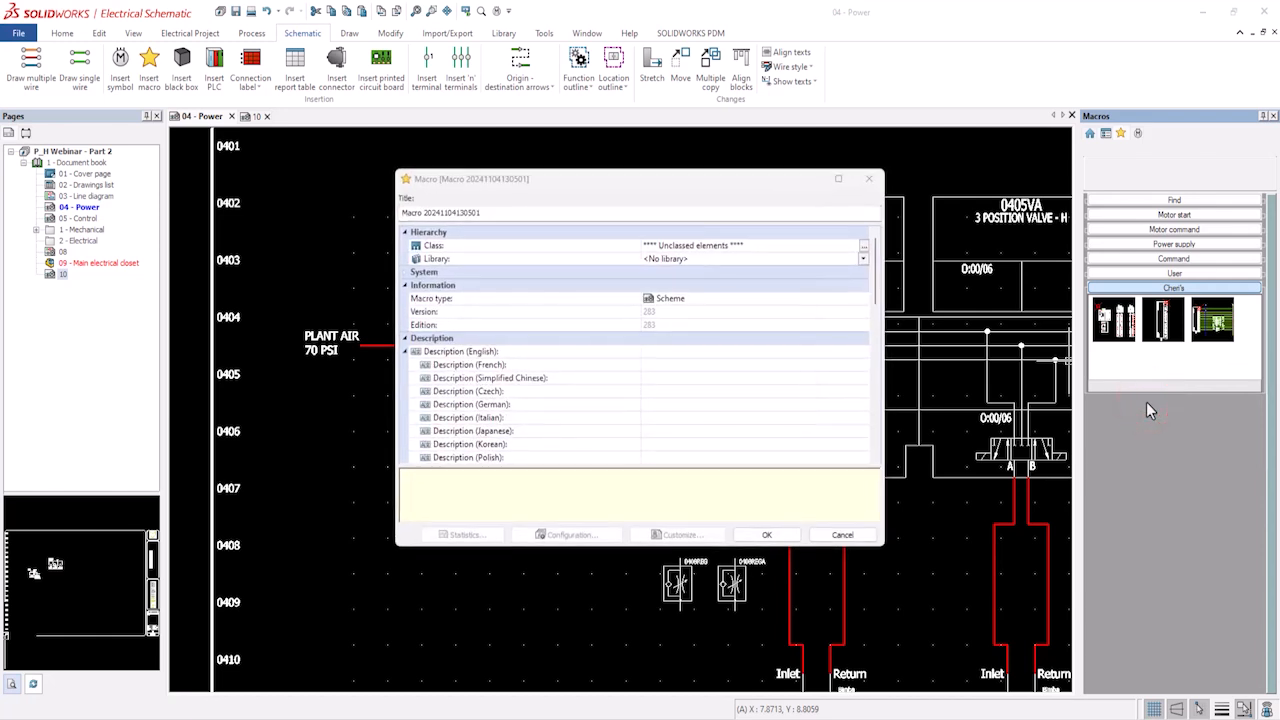
pyautogui.click(500, 211)
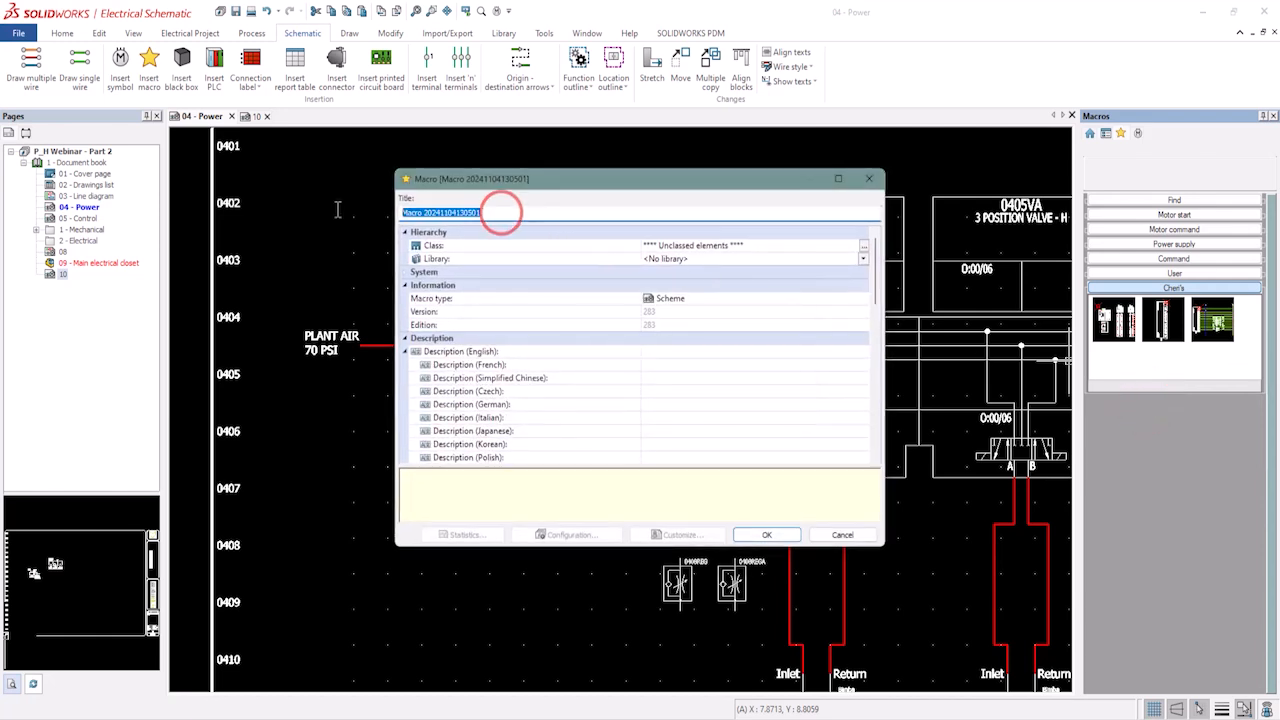
pyautogui.write('FRL Unit')
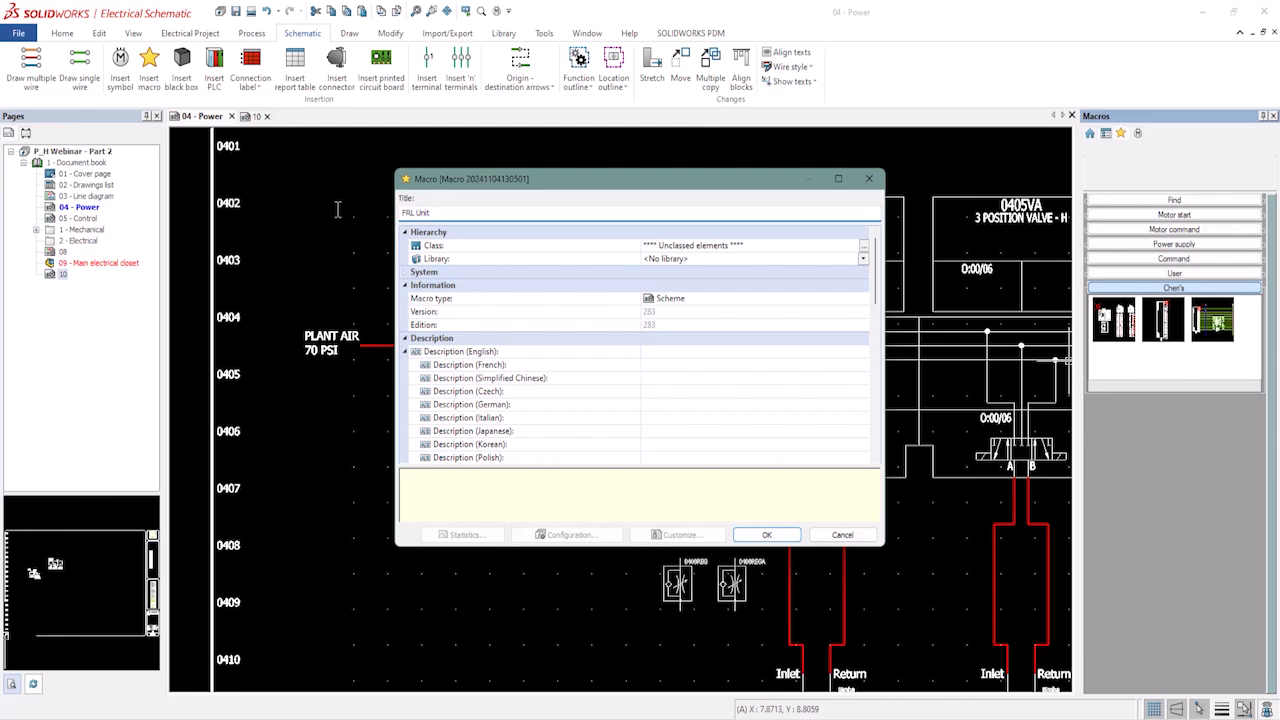
pyautogui.click(676, 355)
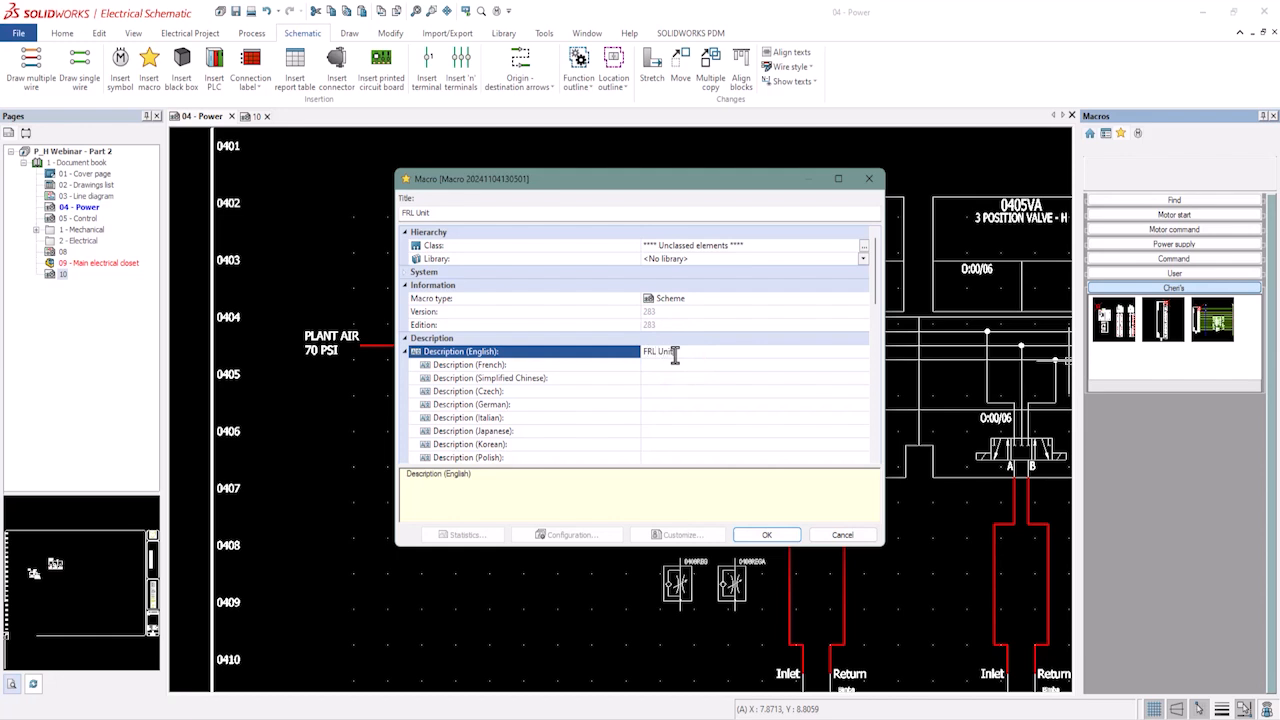
pyautogui.click(767, 537)
pyautogui.click(767, 537)
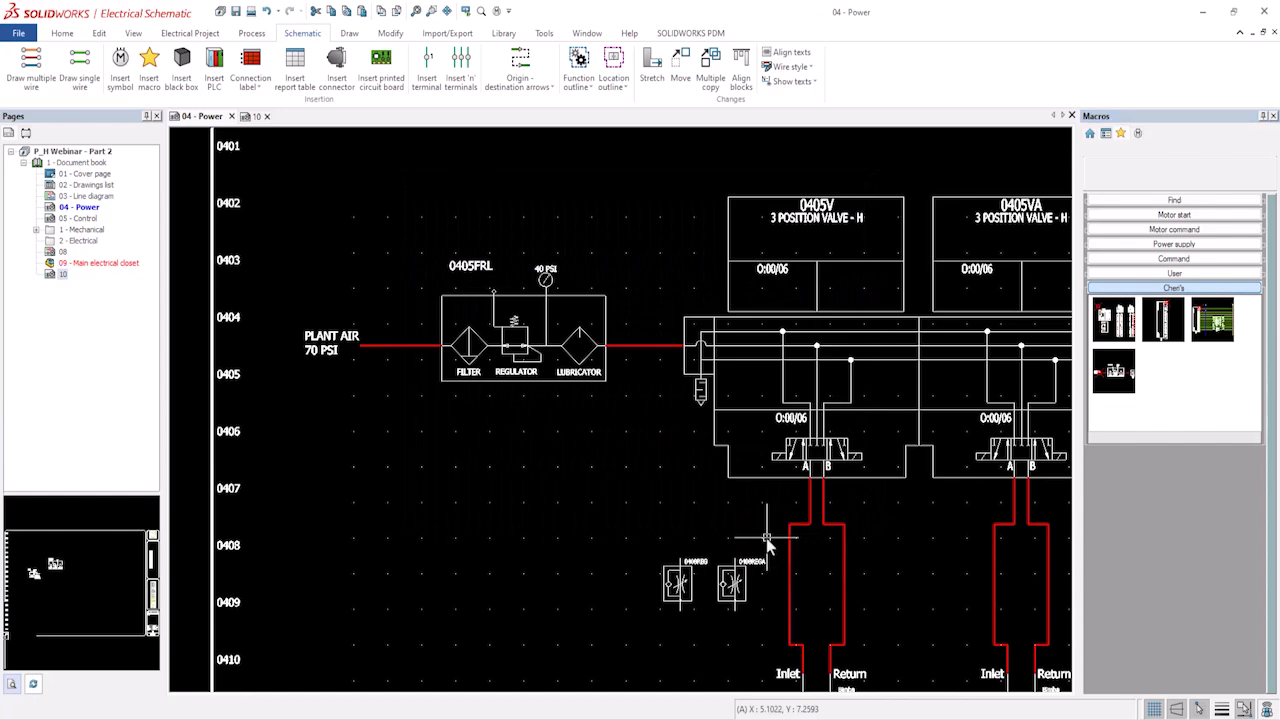
# Copy the first 3 position valve with its air lines, cylinder and 0408REG flow control, inserting at the manifold's upper corner.
pyautogui.scroll(-3, 850, 592)
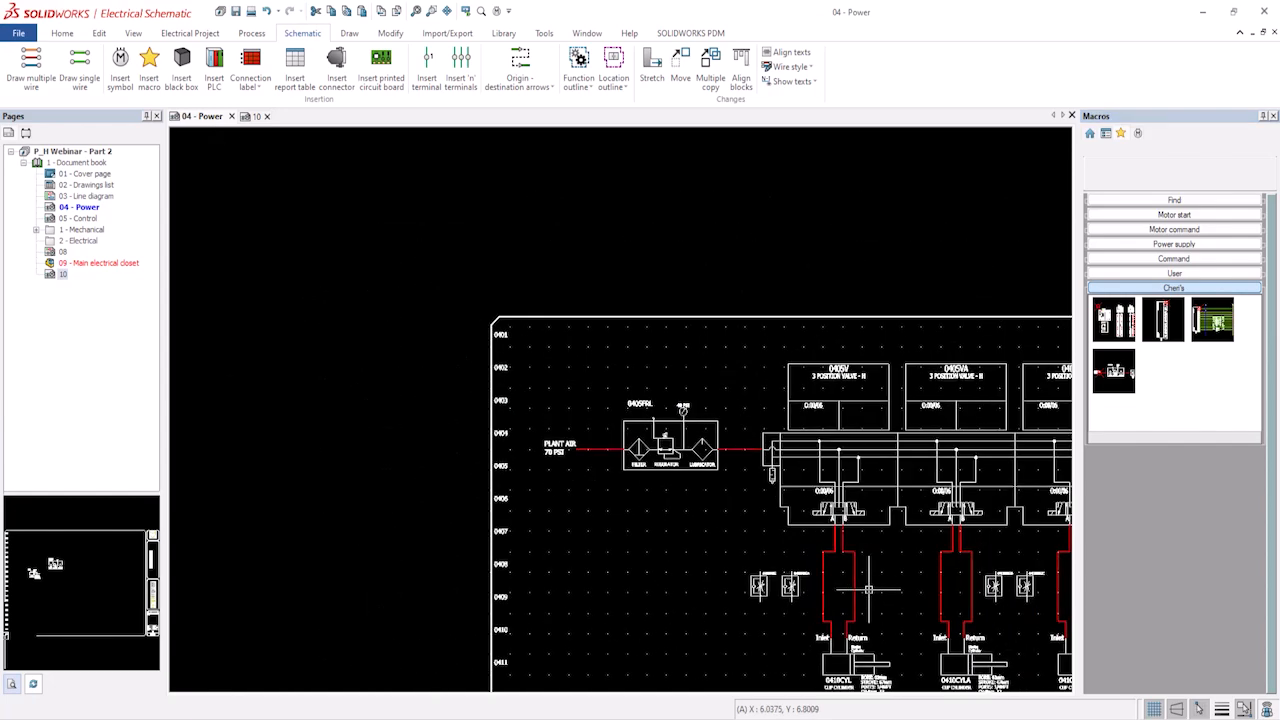
pyautogui.moveTo(868, 590); pyautogui.dragTo(657, 503, button='middle')
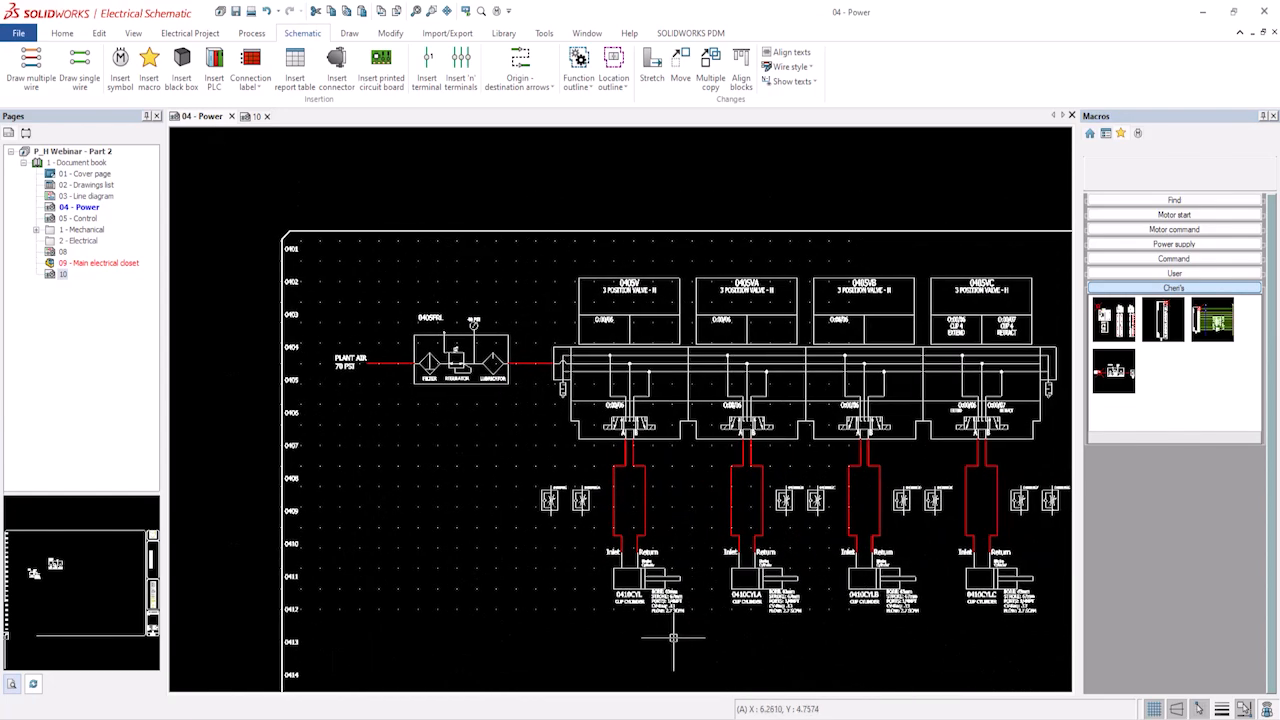
pyautogui.moveTo(691, 641); pyautogui.dragTo(586, 263)
pyautogui.scroll(3, 712, 408)
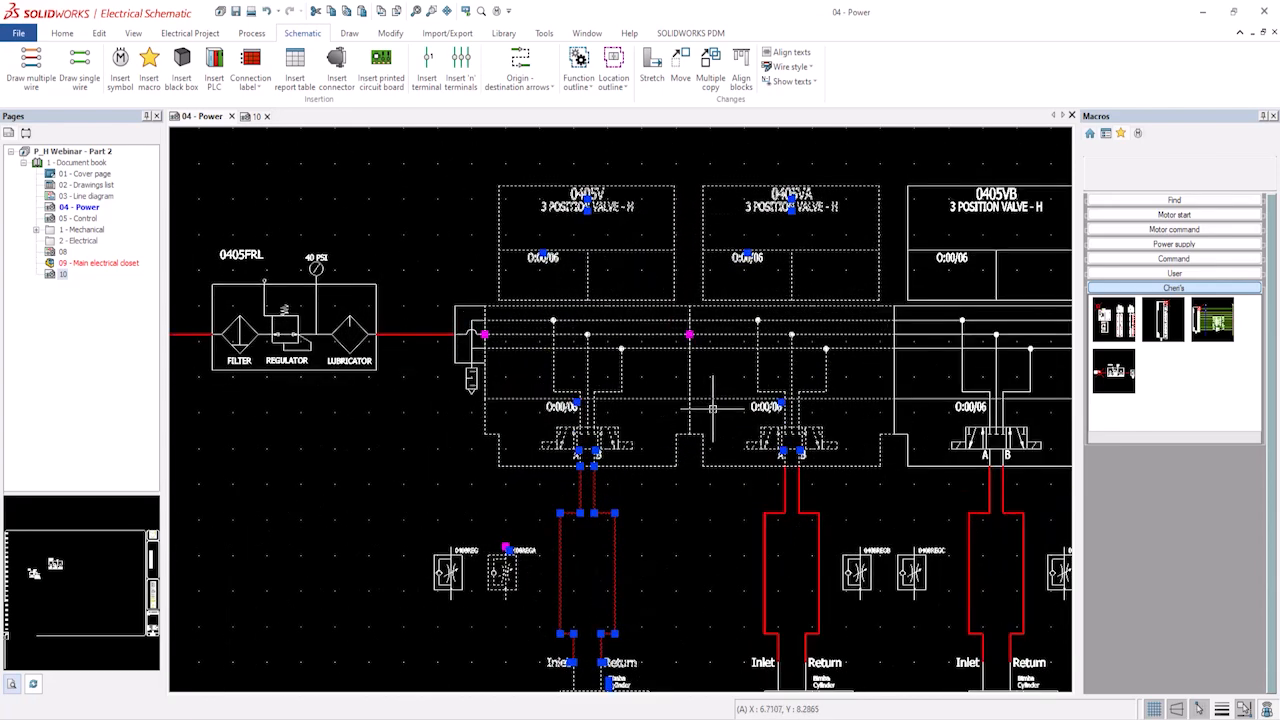
pyautogui.scroll(2, 712, 410)
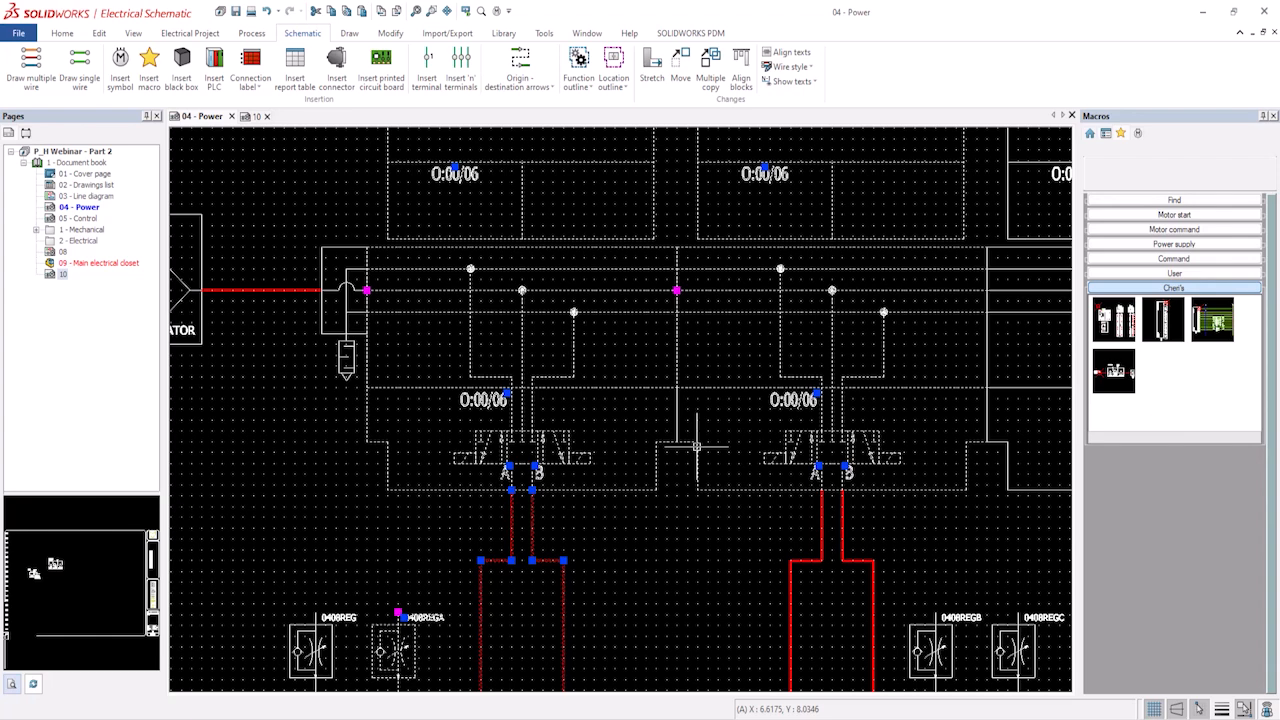
pyautogui.keyDown('shift'); pyautogui.click(697, 443); pyautogui.keyUp('shift')
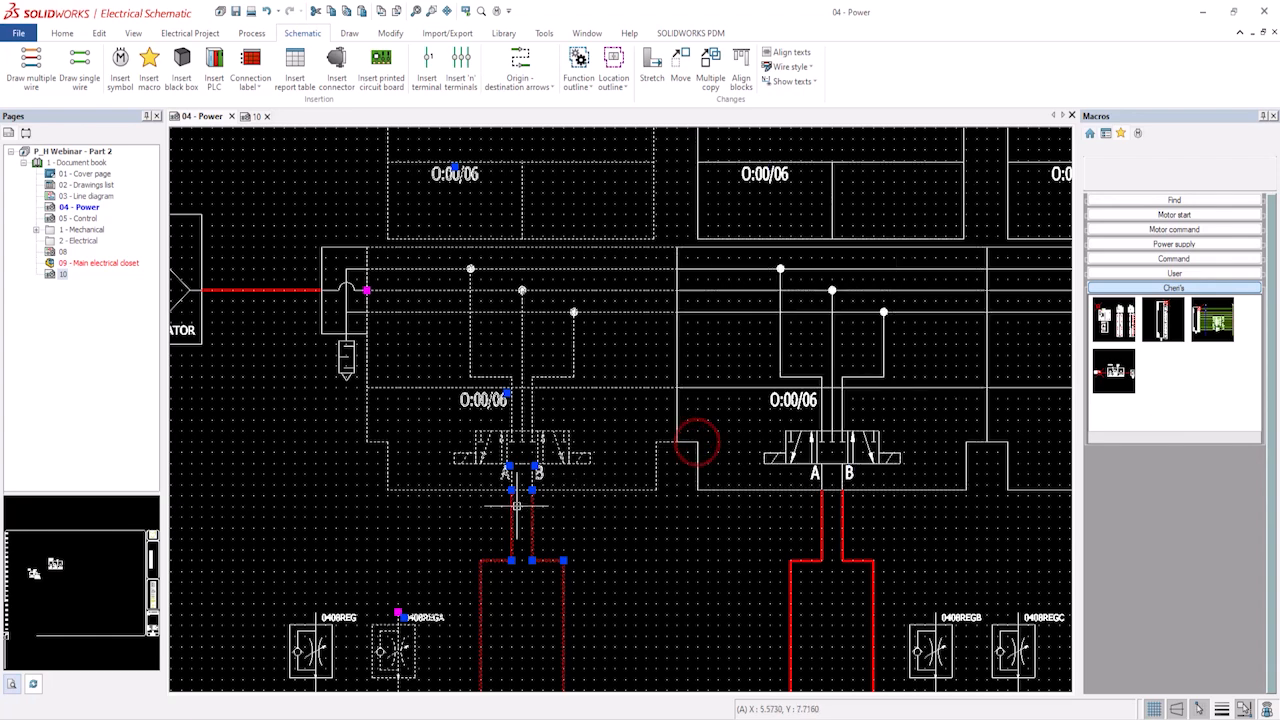
pyautogui.keyDown('shift'); pyautogui.click(374, 622); pyautogui.keyUp('shift')
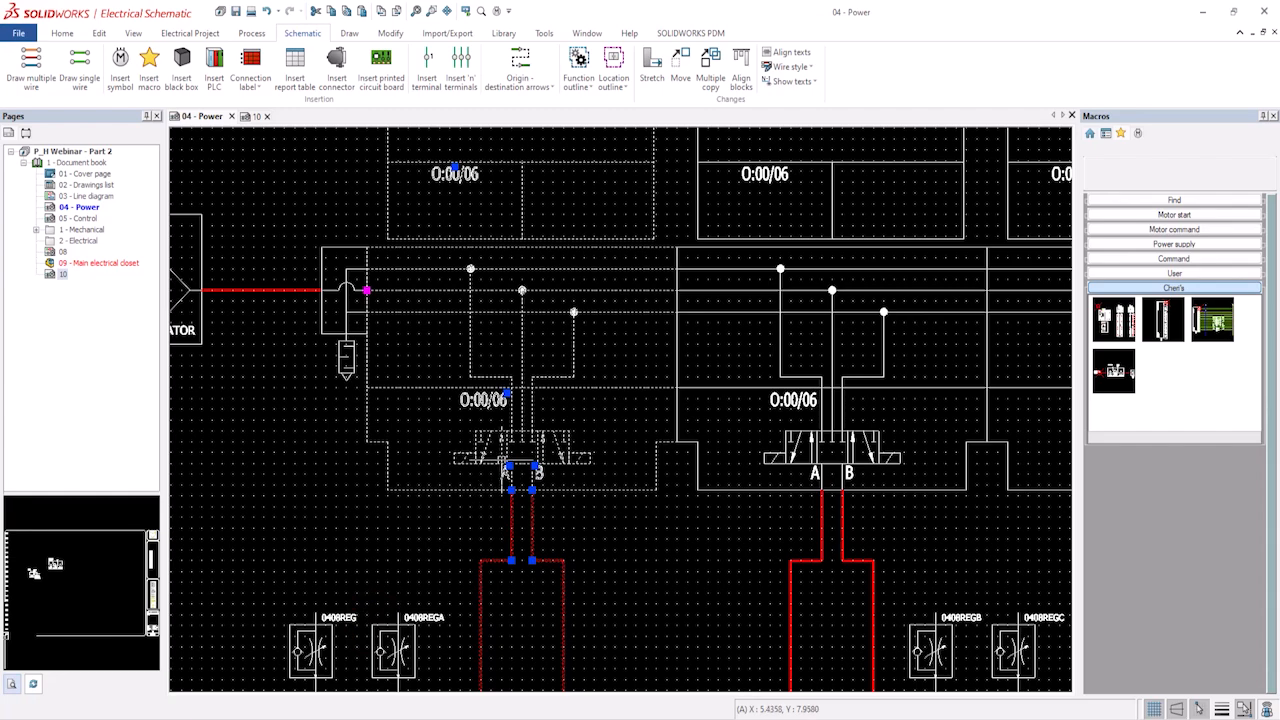
pyautogui.scroll(-1, 500, 462)
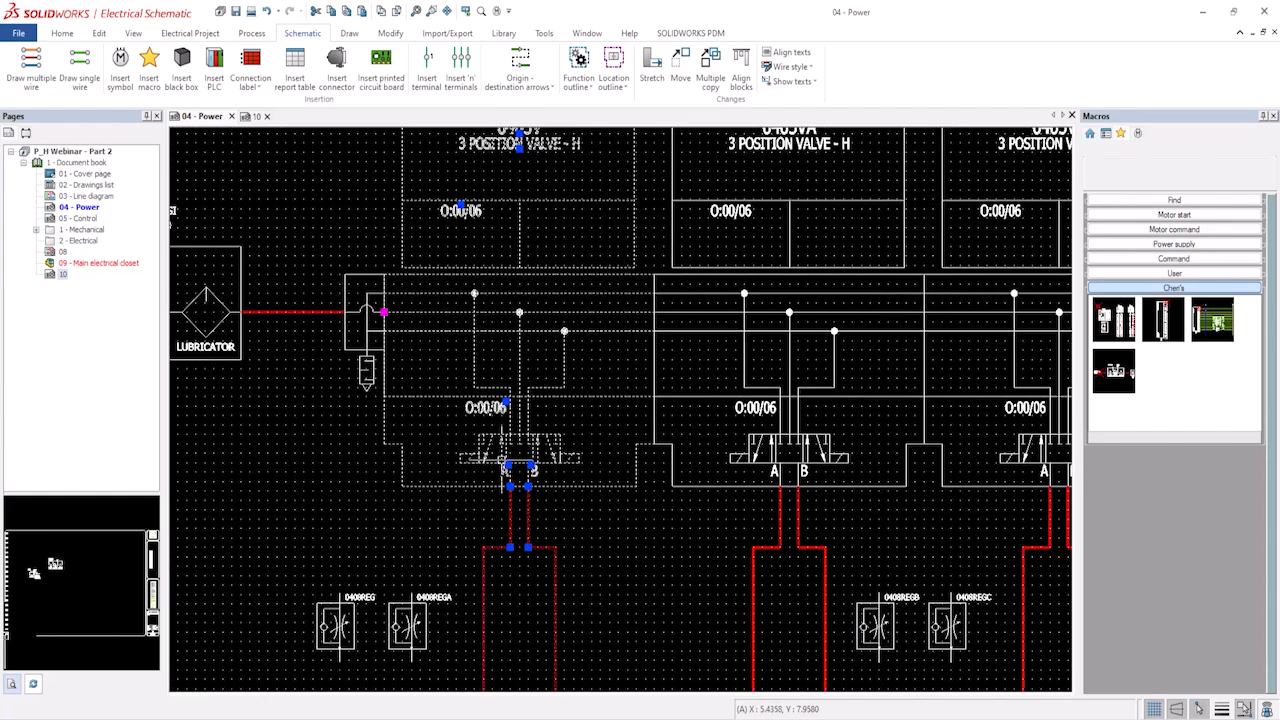
pyautogui.rightClick(401, 444)
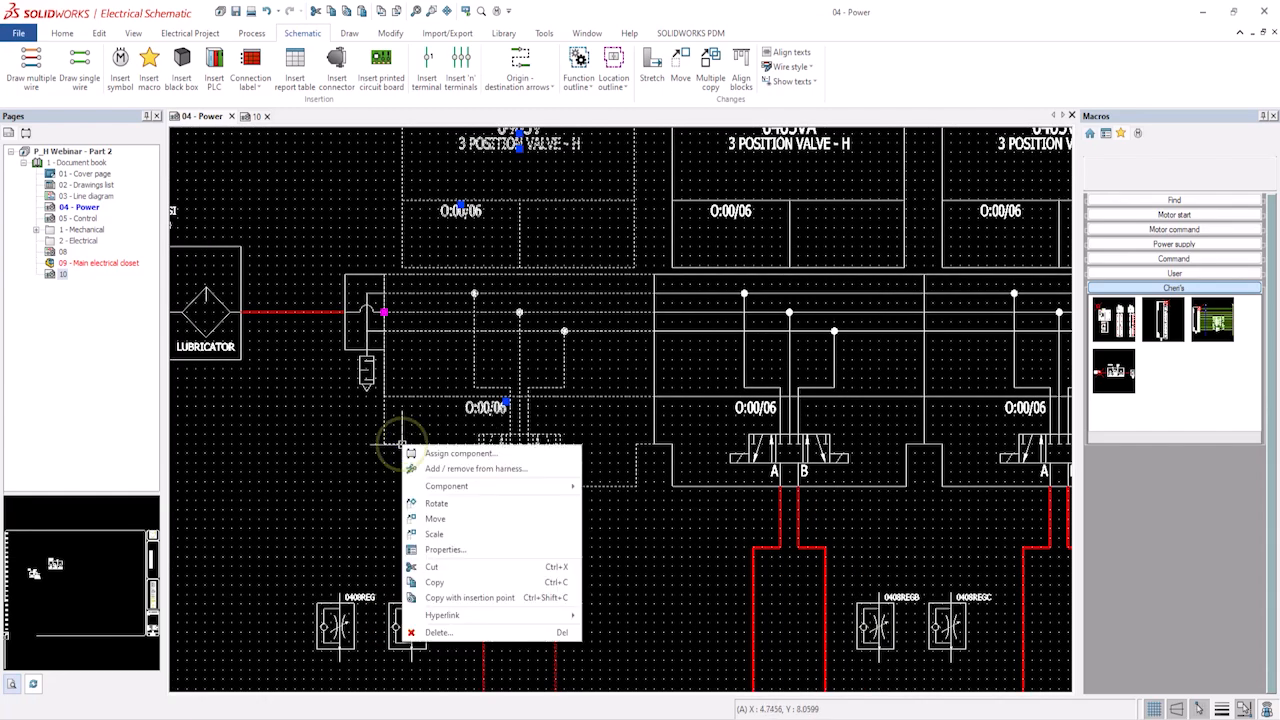
pyautogui.click(455, 597)
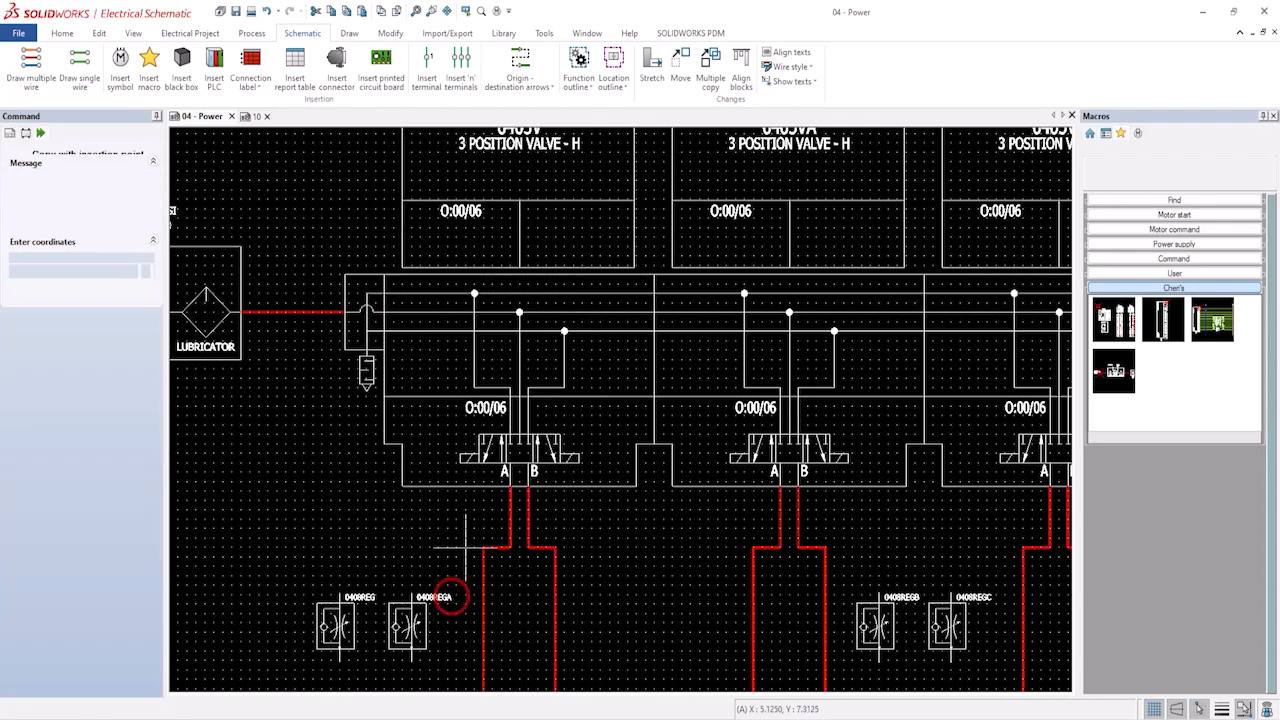
pyautogui.click(384, 274)
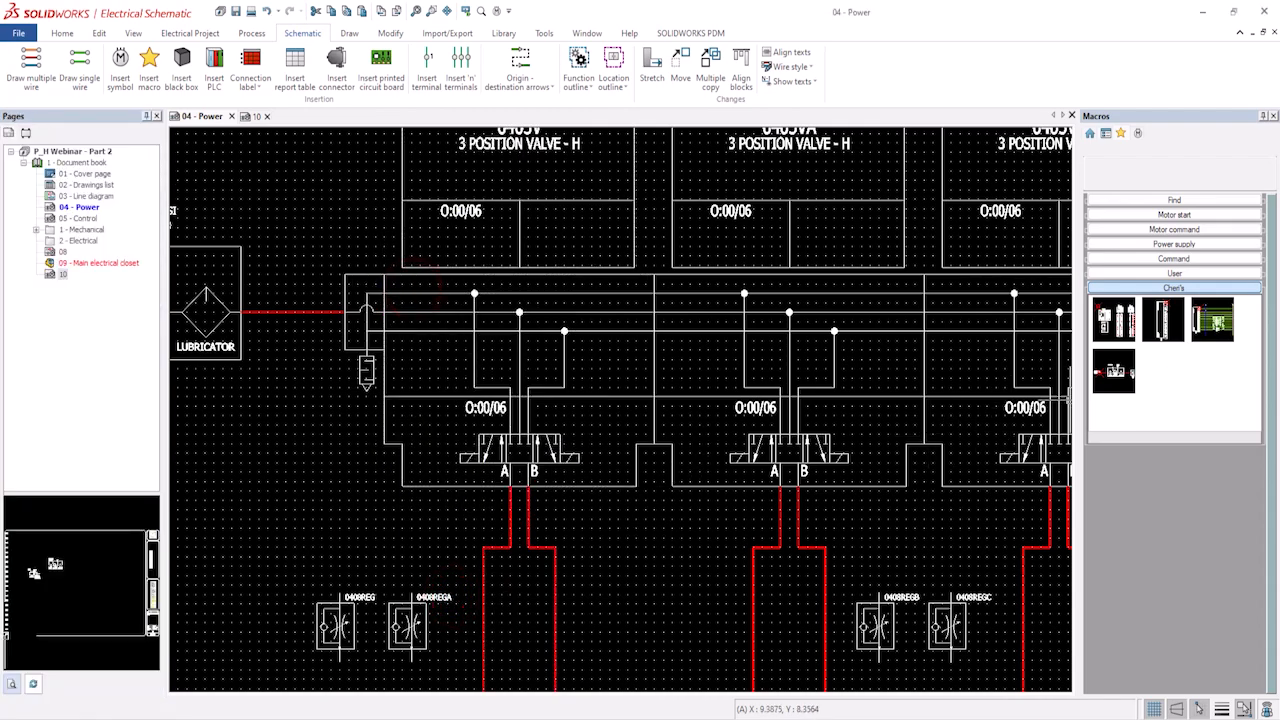
# Paste the copy as a new macro in the Chen's group, titled and described Valve and Cylinder.
pyautogui.rightClick(1168, 374)
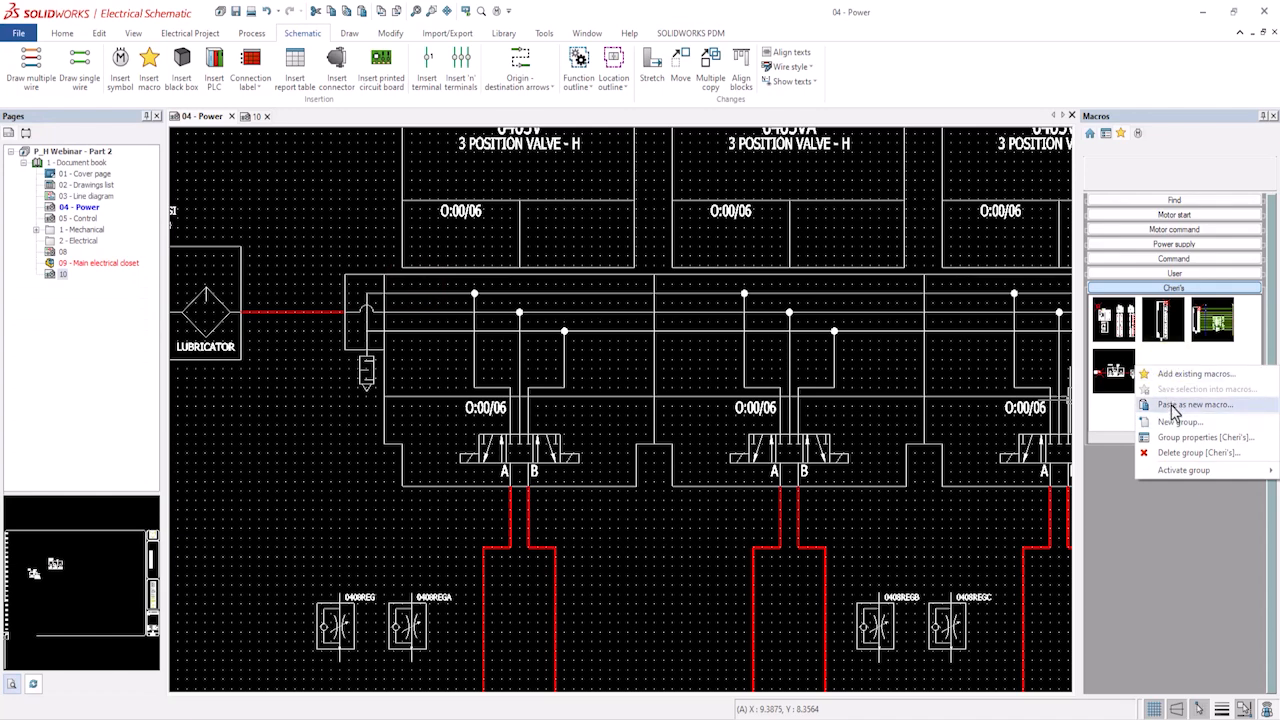
pyautogui.click(1170, 404)
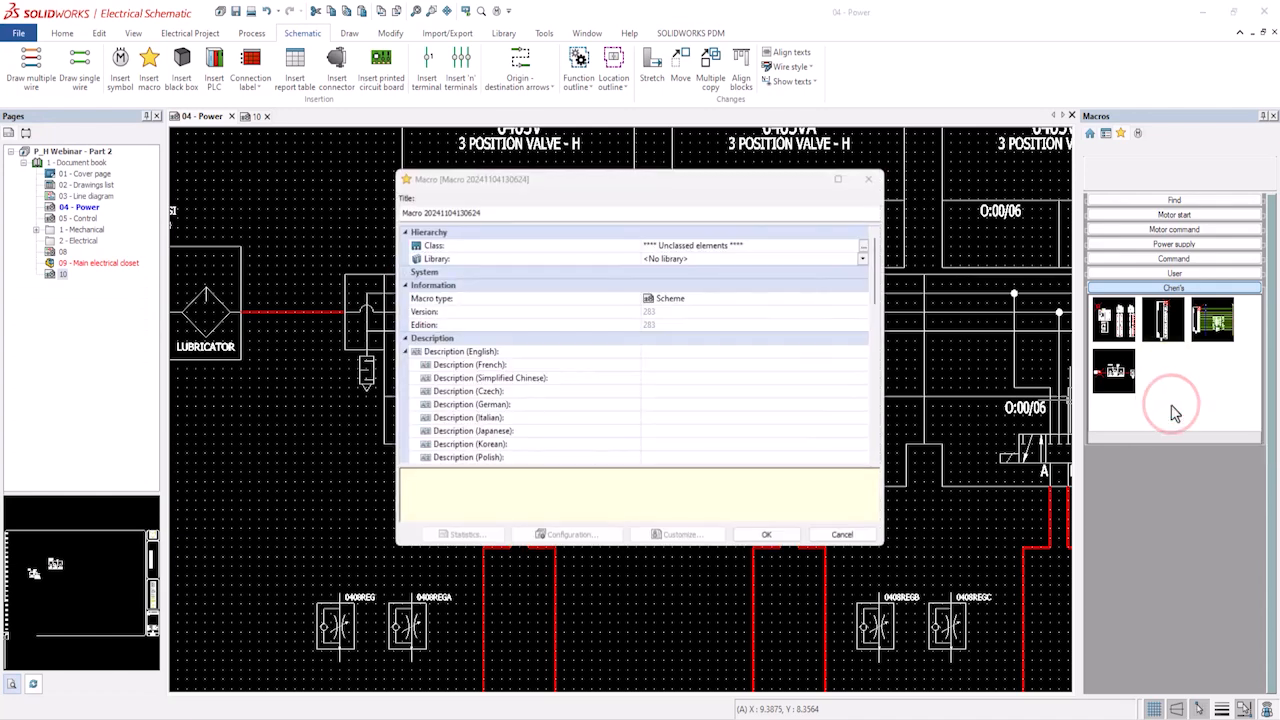
pyautogui.click(497, 213)
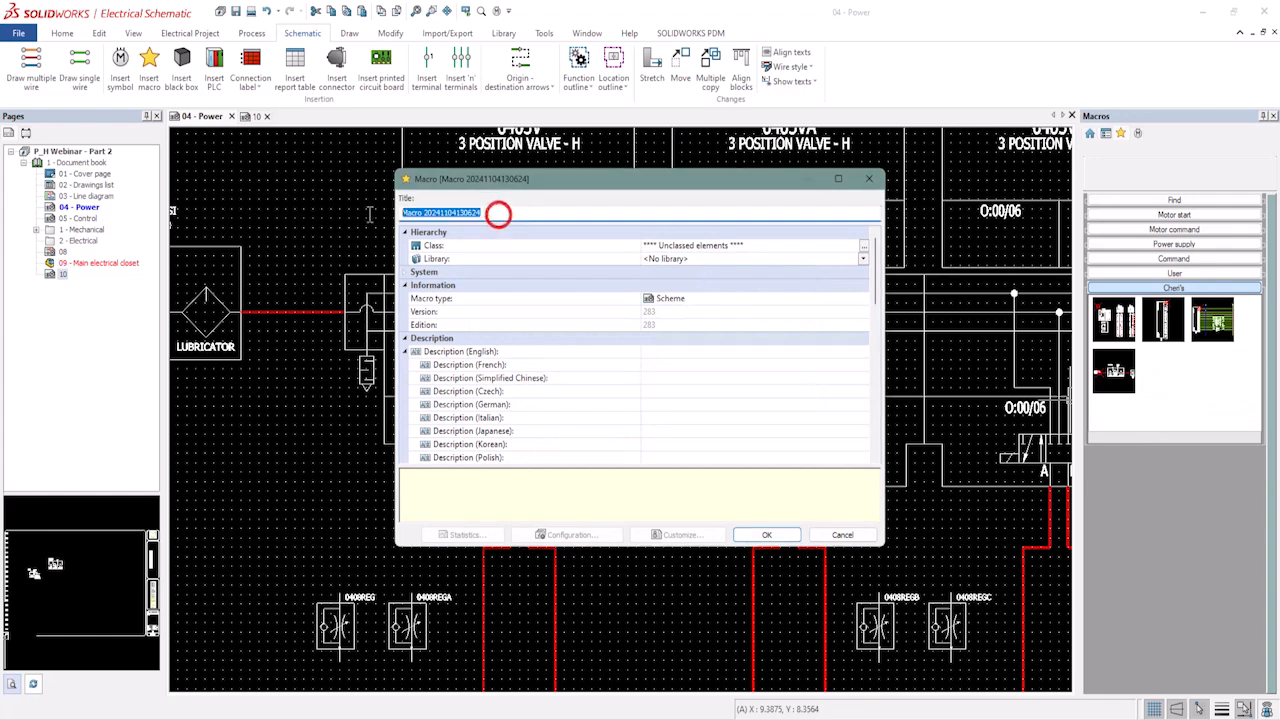
pyautogui.write('Valve and Cylinder')
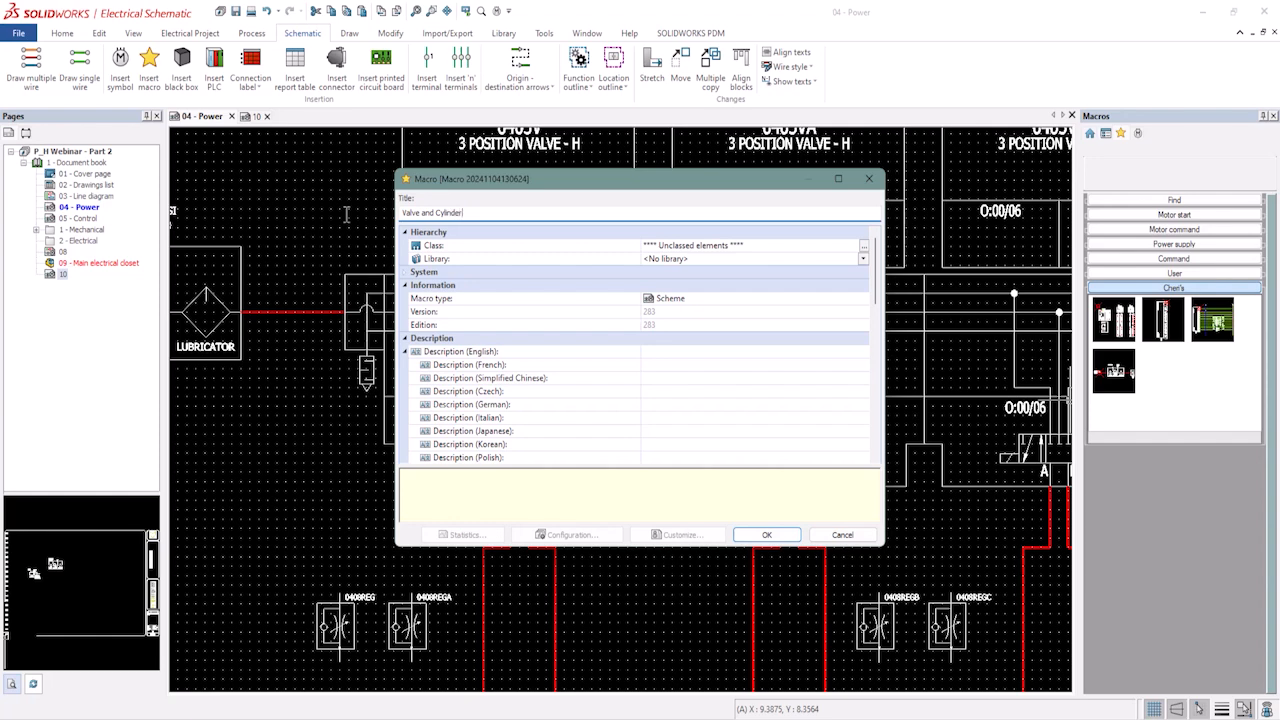
pyautogui.doubleClick(474, 213)
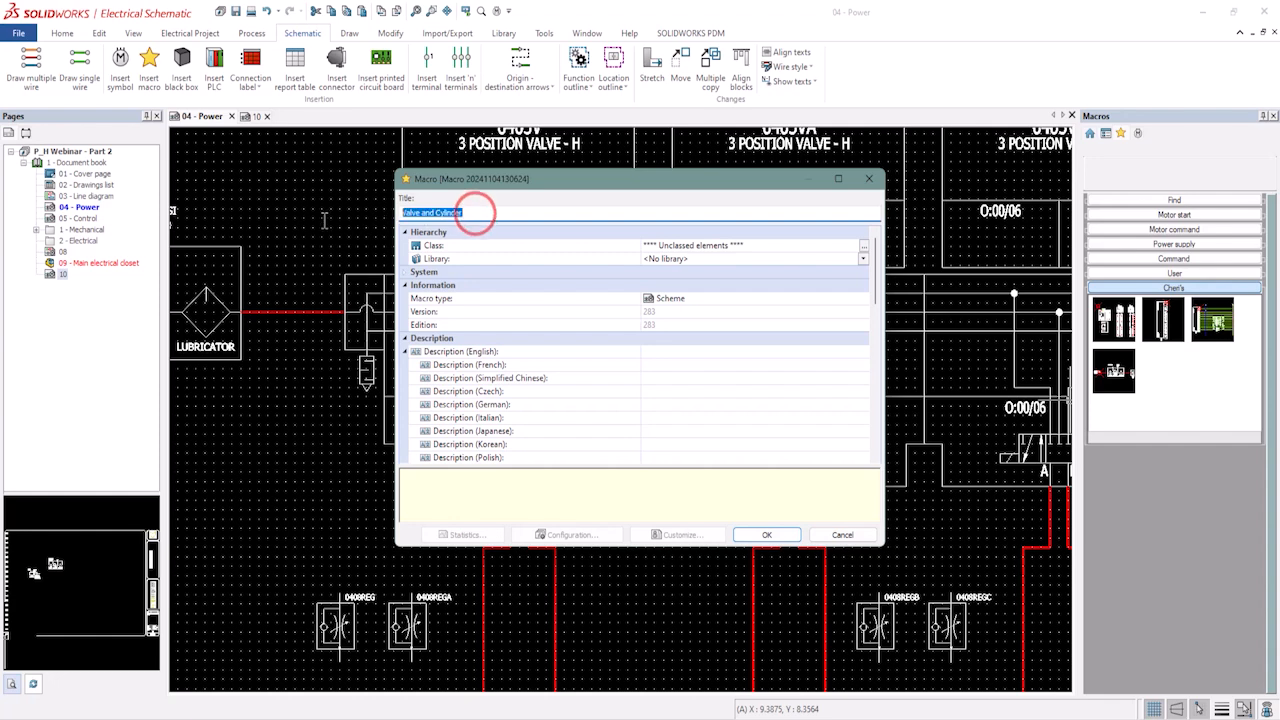
pyautogui.rightClick(432, 215)
pyautogui.click(469, 263)
pyautogui.click(681, 355)
pyautogui.rightClick(679, 354)
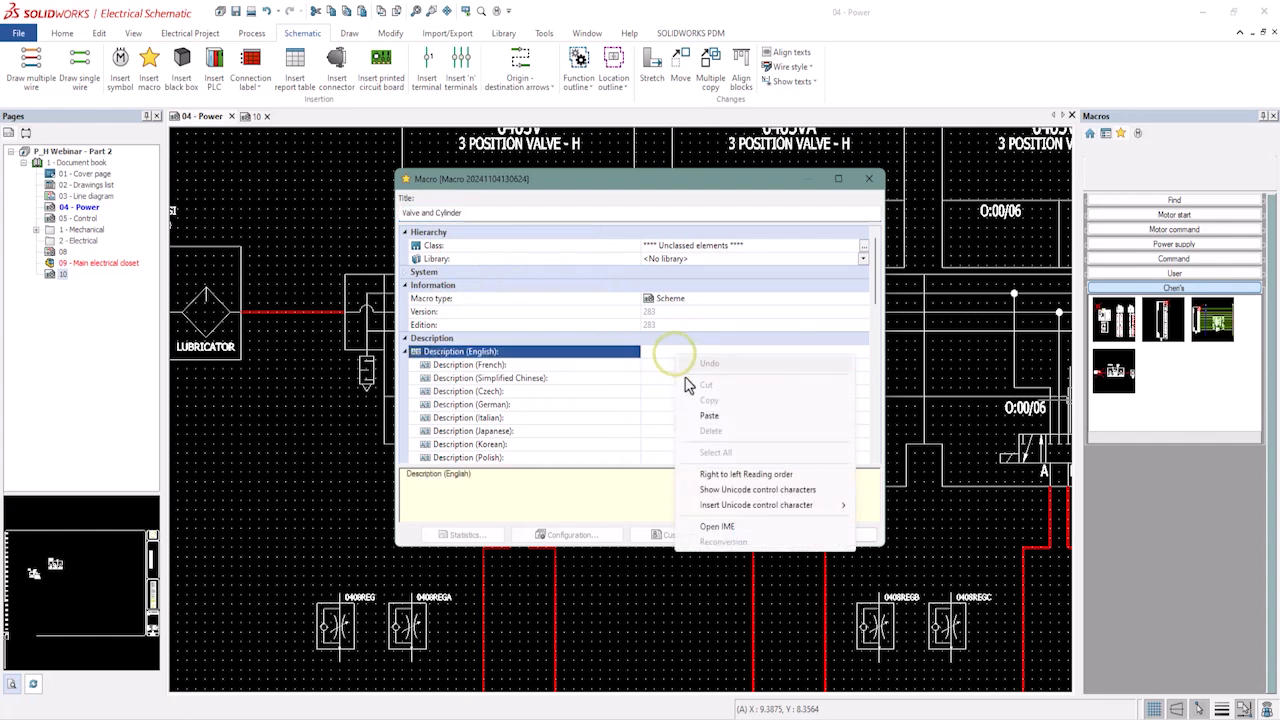
pyautogui.click(707, 416)
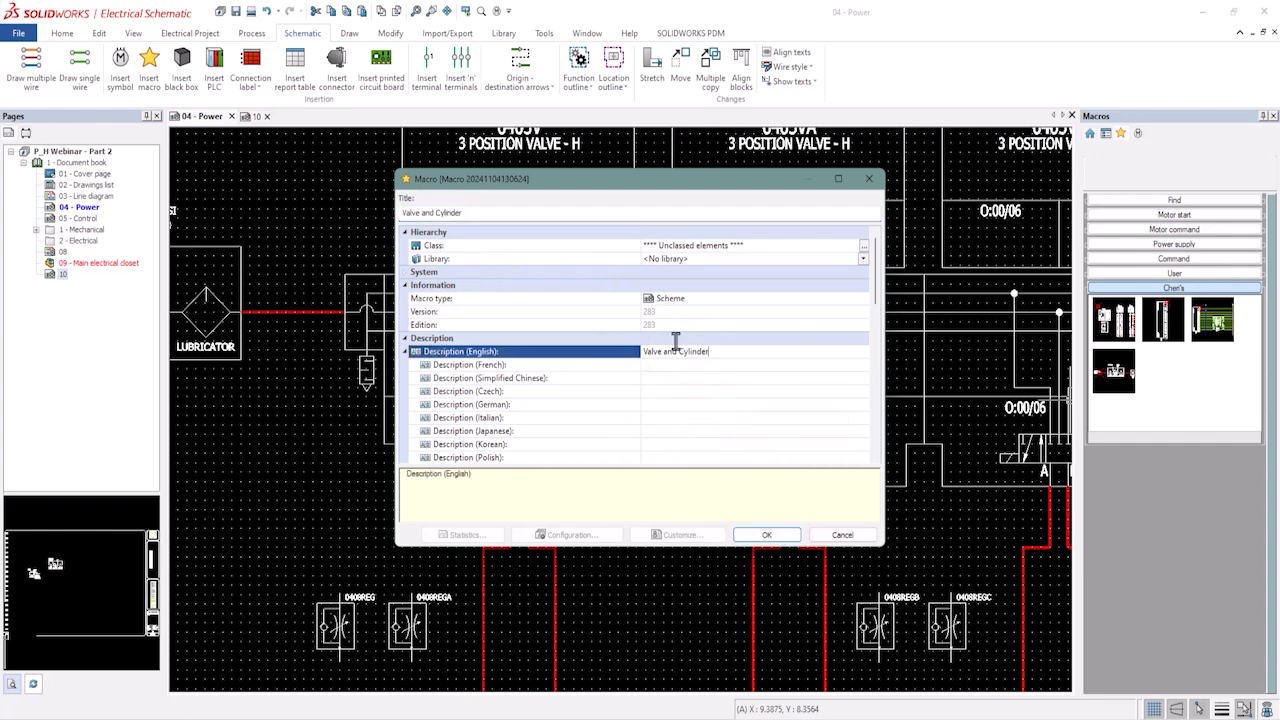
pyautogui.click(766, 535)
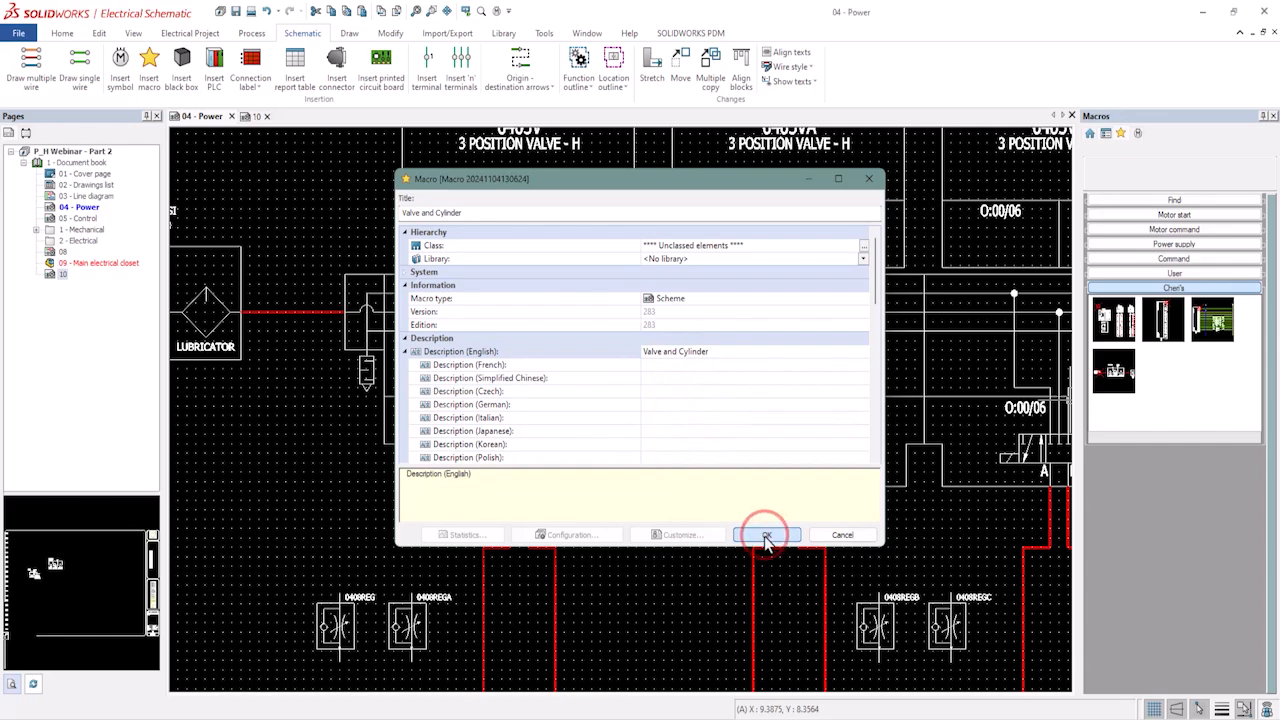
pyautogui.moveTo(764, 535); pyautogui.dragTo(707, 538, button='middle')
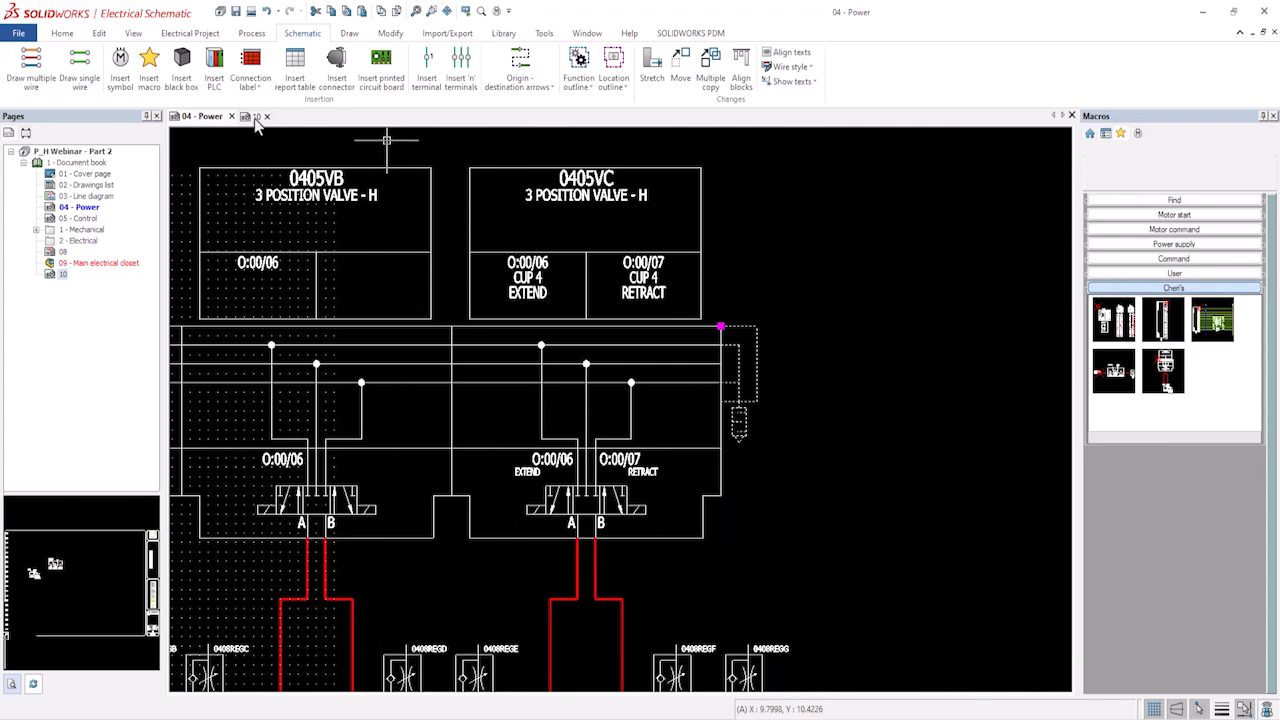
# Open page 10 and erase its FRL unit and cylinder symbols.
pyautogui.click(254, 116)
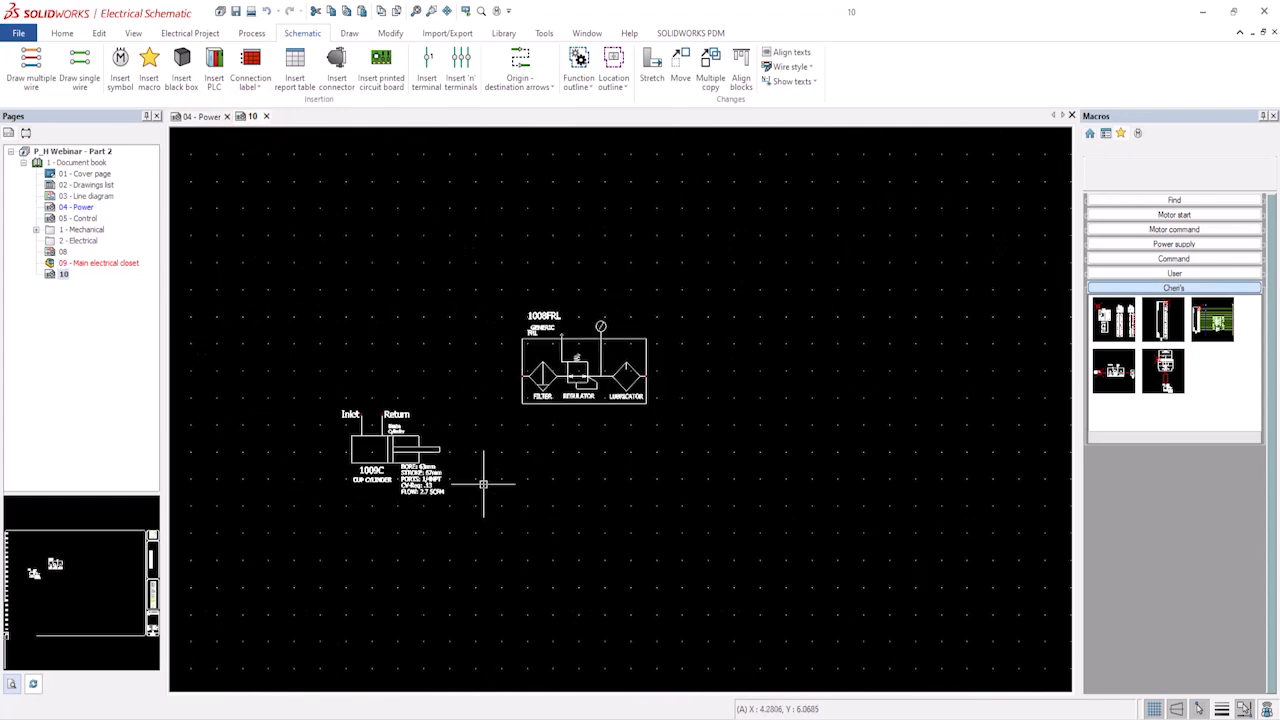
pyautogui.moveTo(760, 537); pyautogui.dragTo(290, 266)
pyautogui.press('Delete')
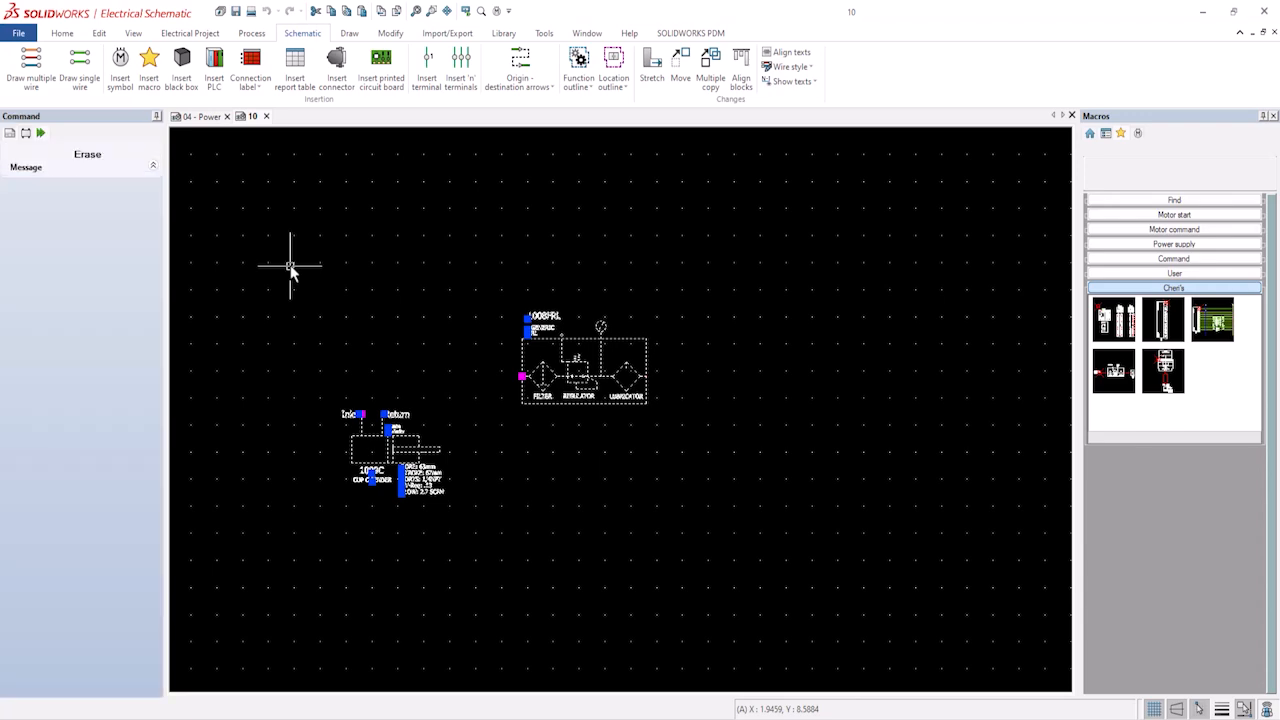
pyautogui.scroll(-3, 369, 387)
pyautogui.moveTo(358, 395); pyautogui.dragTo(375, 373, button='middle')
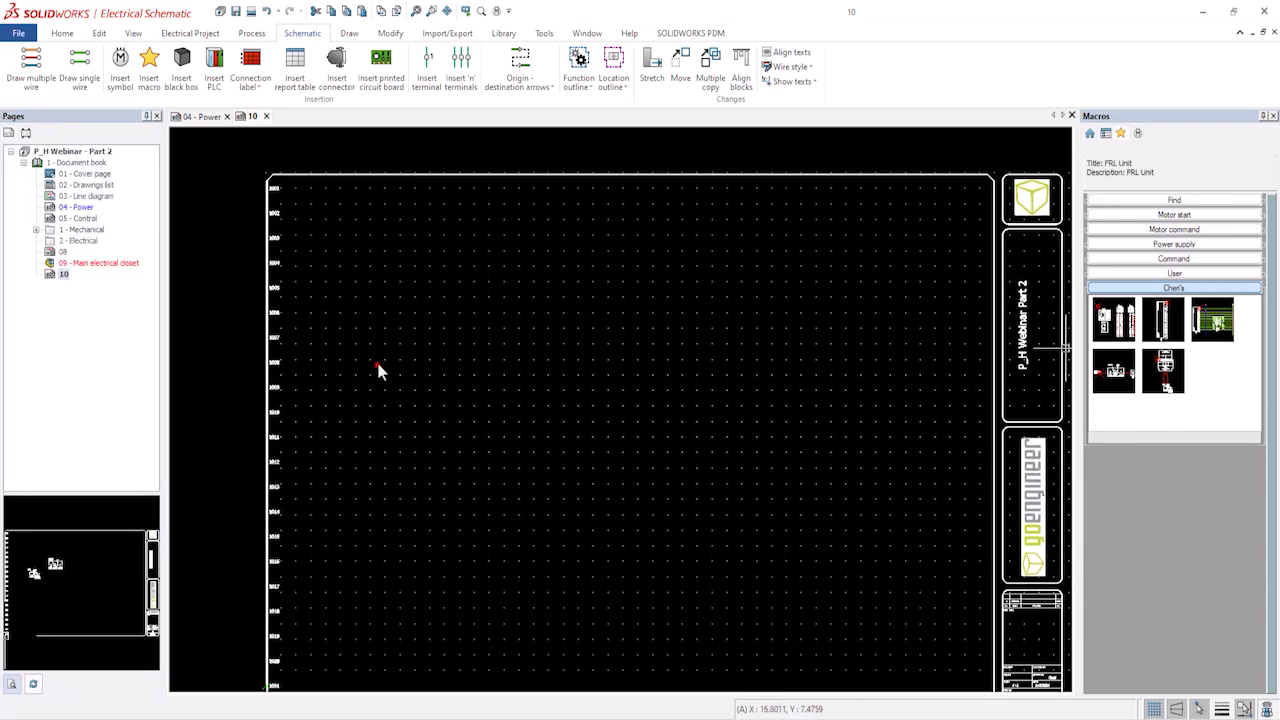
# Place the FRL Unit macro on page 10, keeping the default paste options.
pyautogui.click(390, 305)
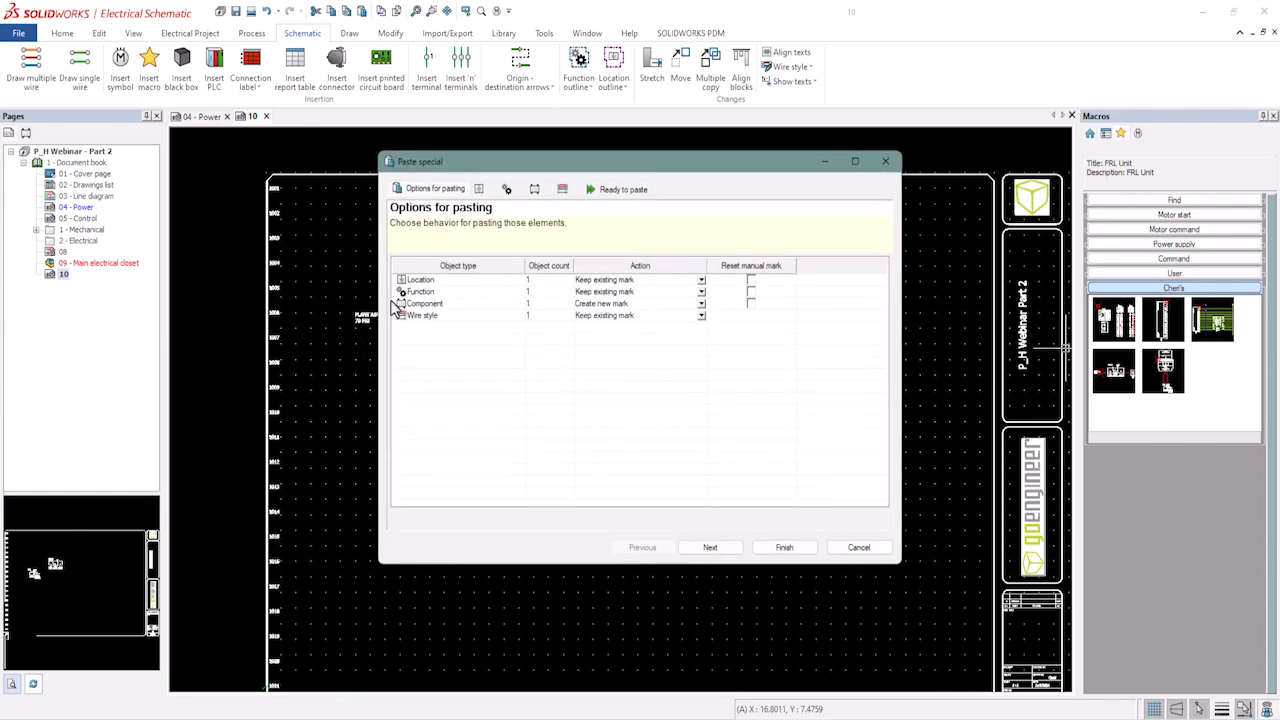
pyautogui.click(772, 549)
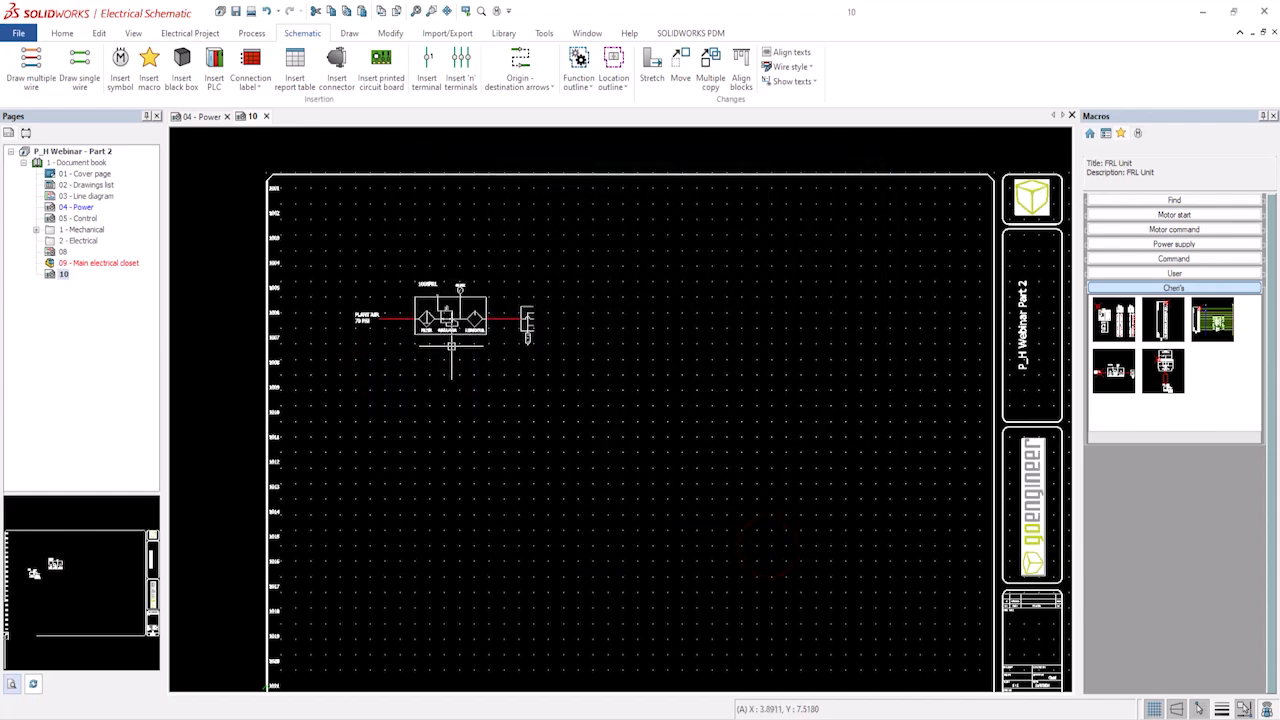
# Select the pasted FRL unit with its air line and move it slightly lower on the sheet.
pyautogui.scroll(1, 420, 340)
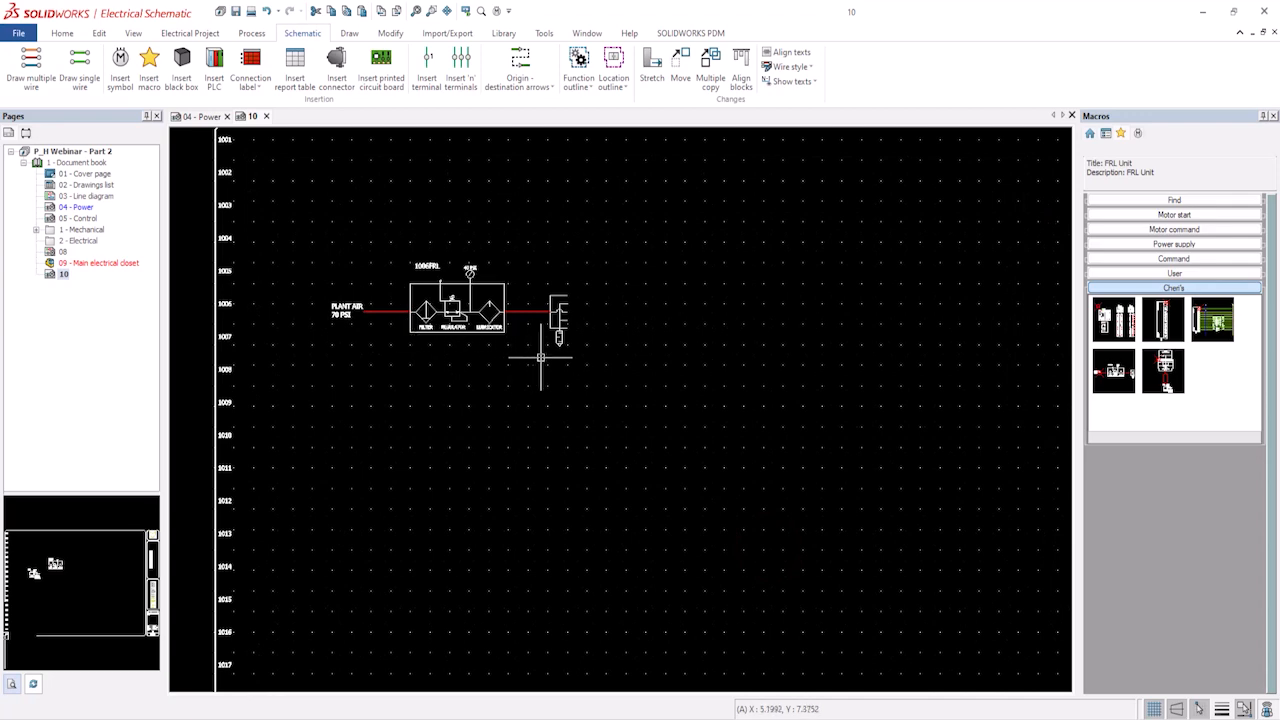
pyautogui.click(577, 357)
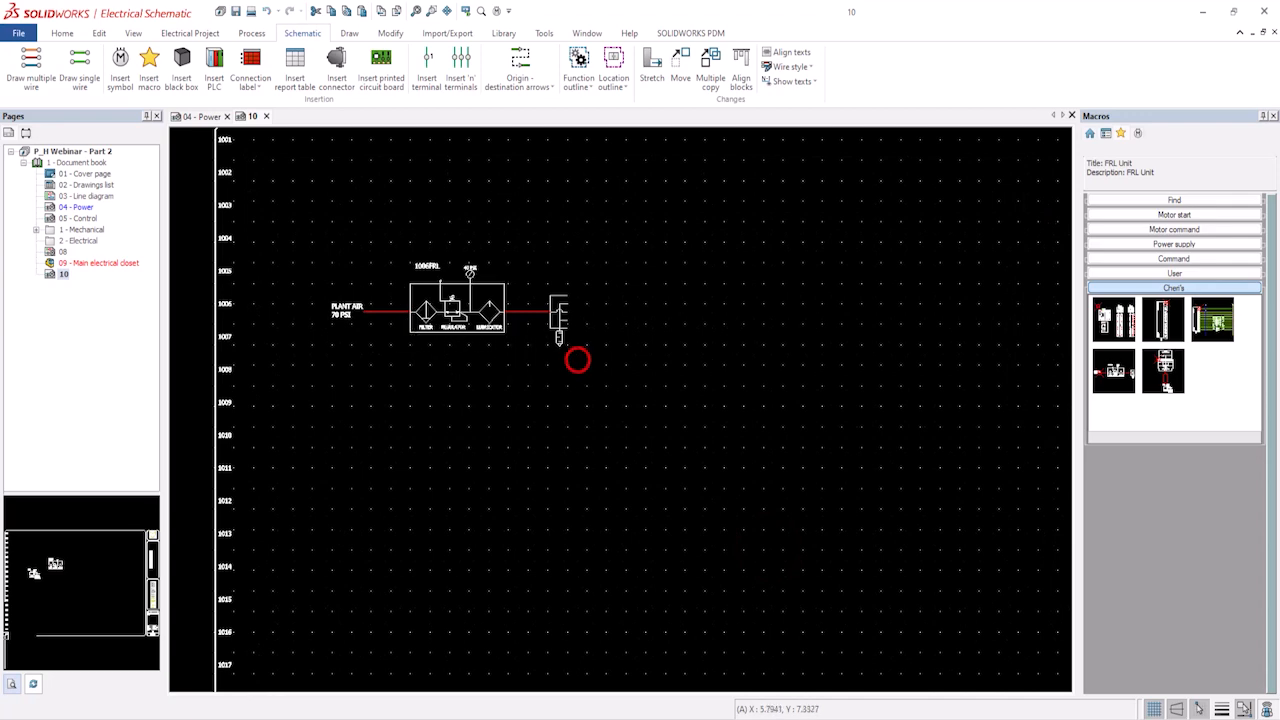
pyautogui.click(335, 250)
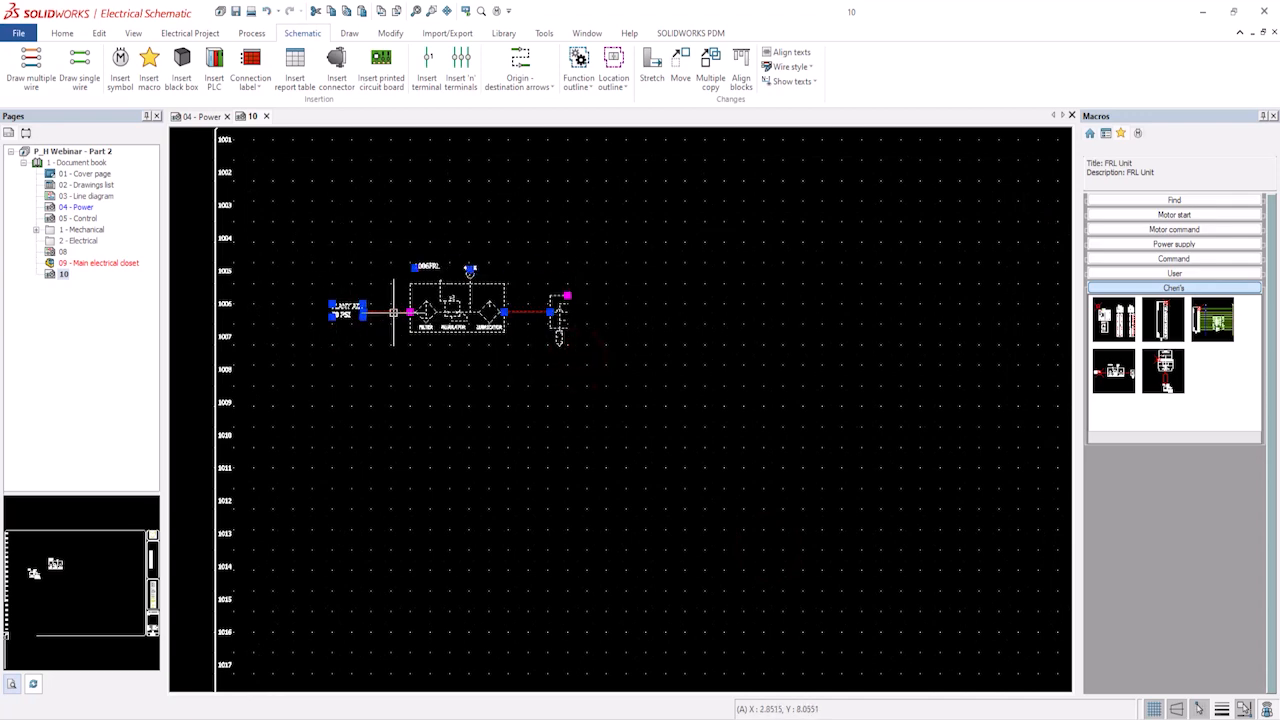
pyautogui.moveTo(393, 312); pyautogui.dragTo(397, 345)
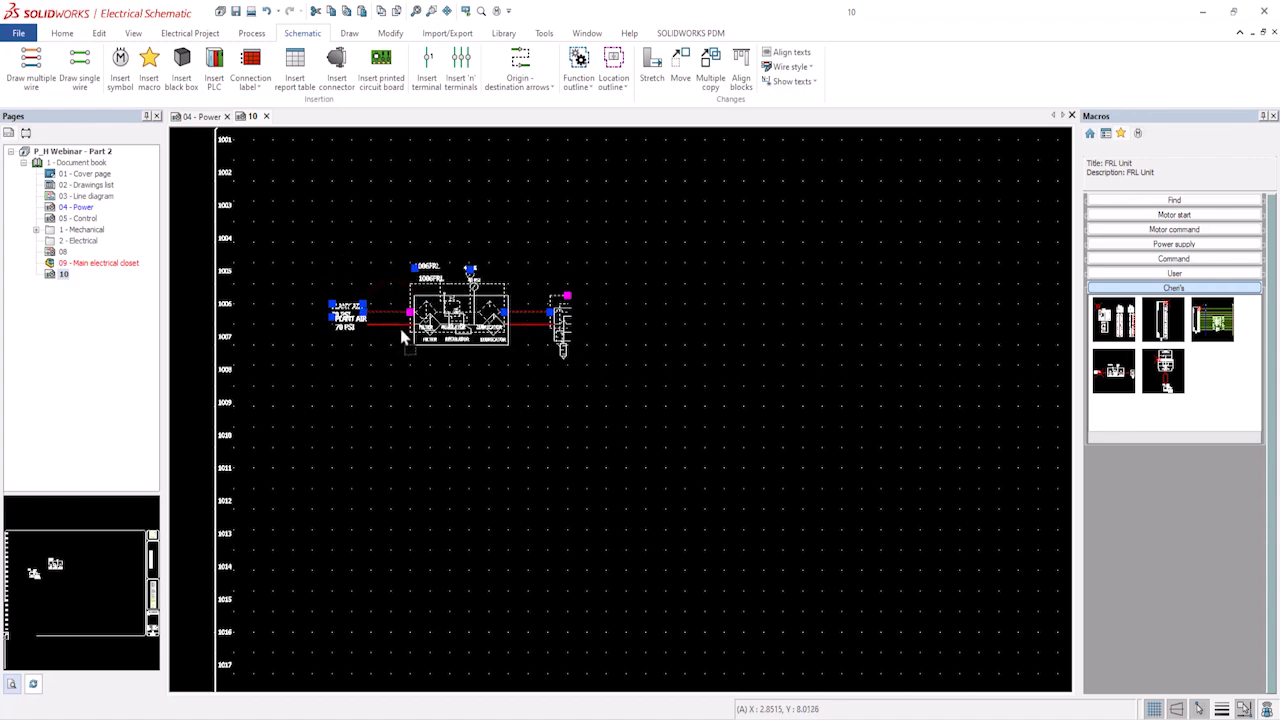
pyautogui.click(675, 420)
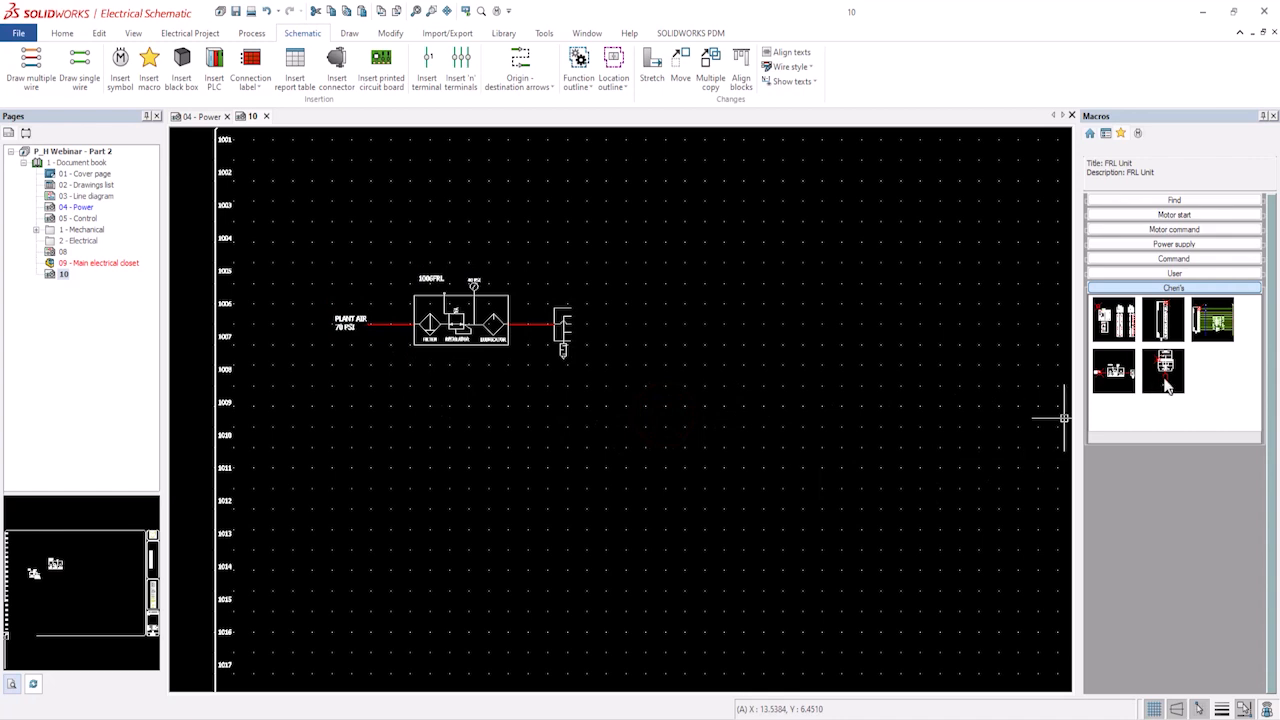
# Insert two Valve and Cylinder macros side by side, attached to the FRL outlet on the manifold.
pyautogui.moveTo(1166, 388); pyautogui.dragTo(576, 317)
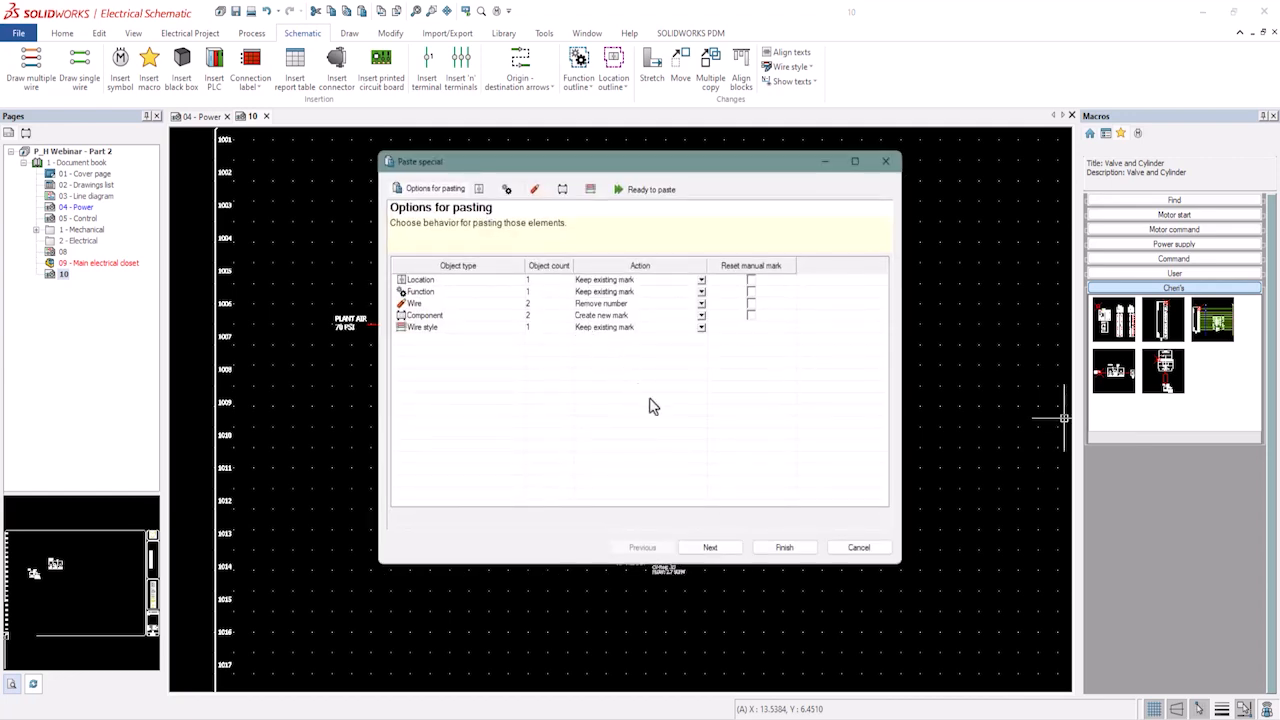
pyautogui.click(784, 547)
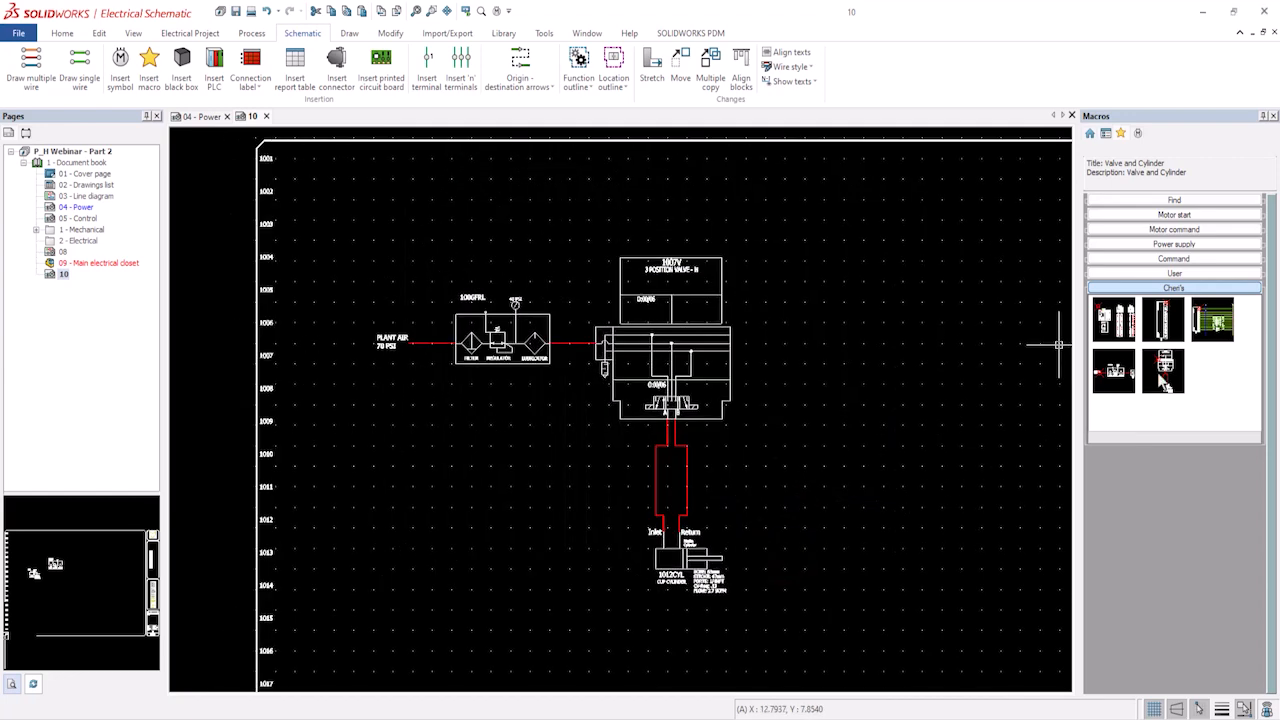
pyautogui.moveTo(1163, 373); pyautogui.dragTo(732, 328)
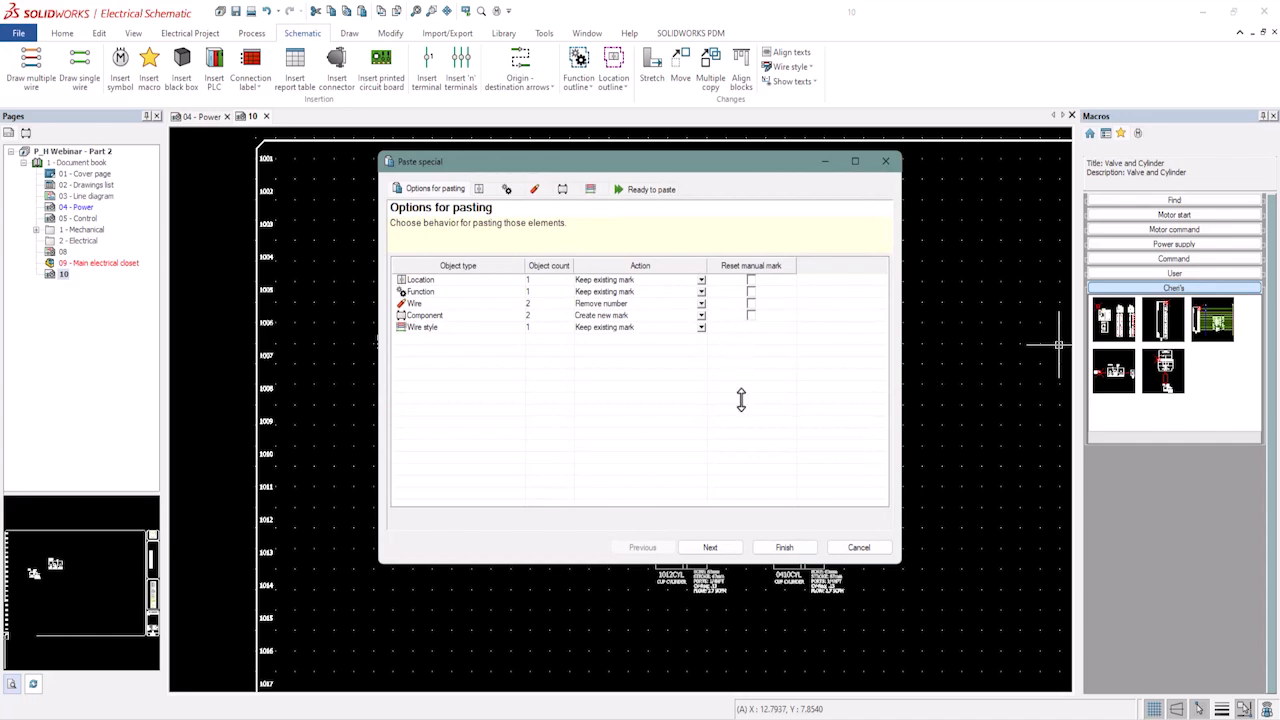
pyautogui.click(766, 548)
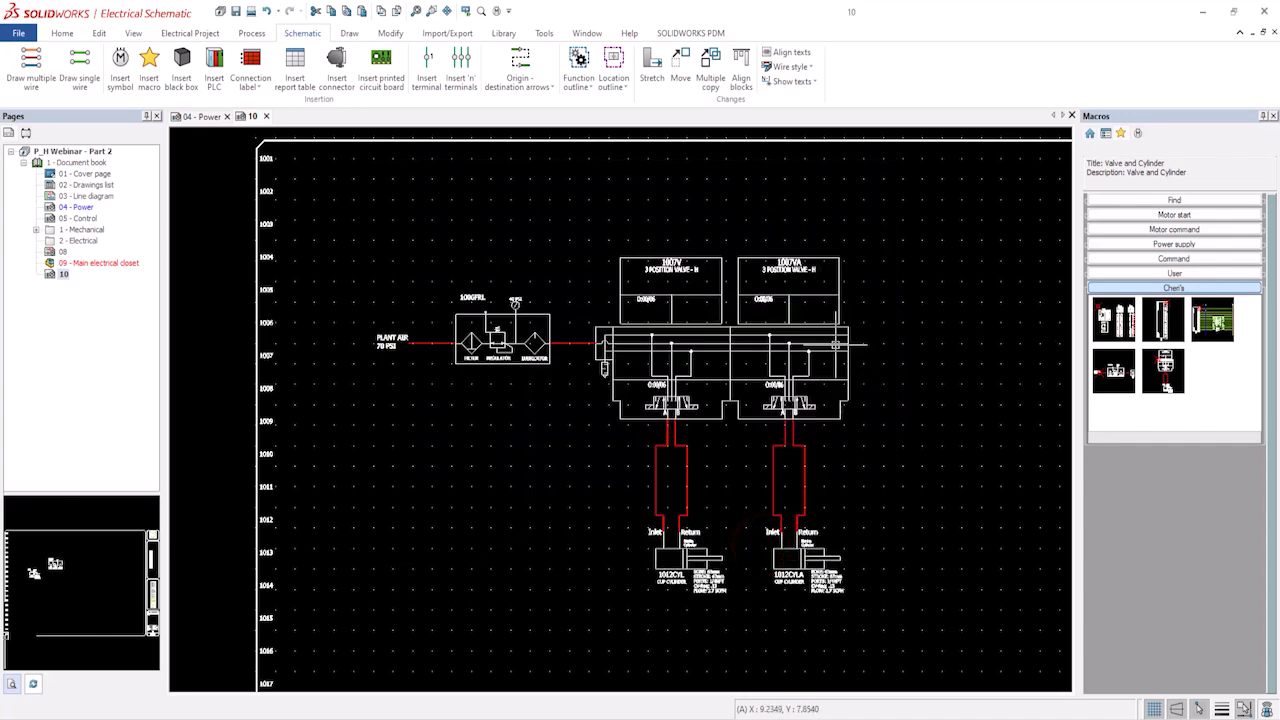
# Insert two more Valve and Cylinder macros, extending the manifold row to four valves and cylinders.
pyautogui.scroll(4, 776, 270)
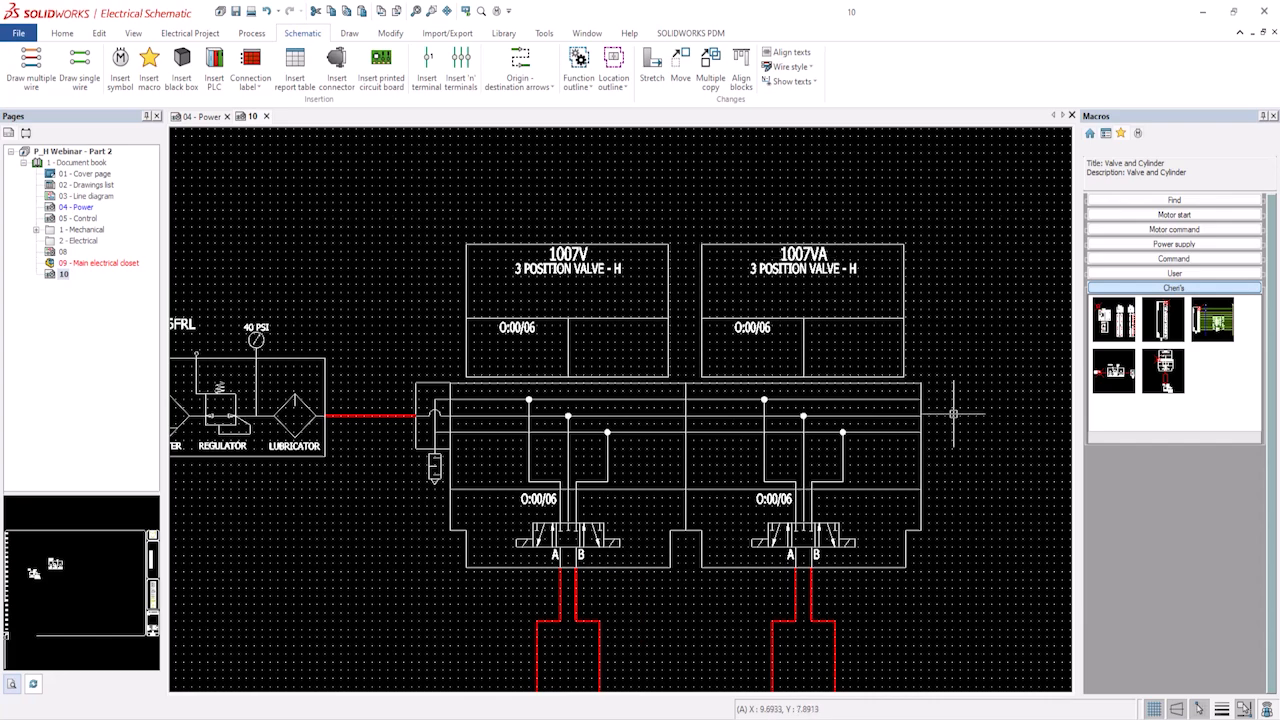
pyautogui.scroll(-2, 944, 435)
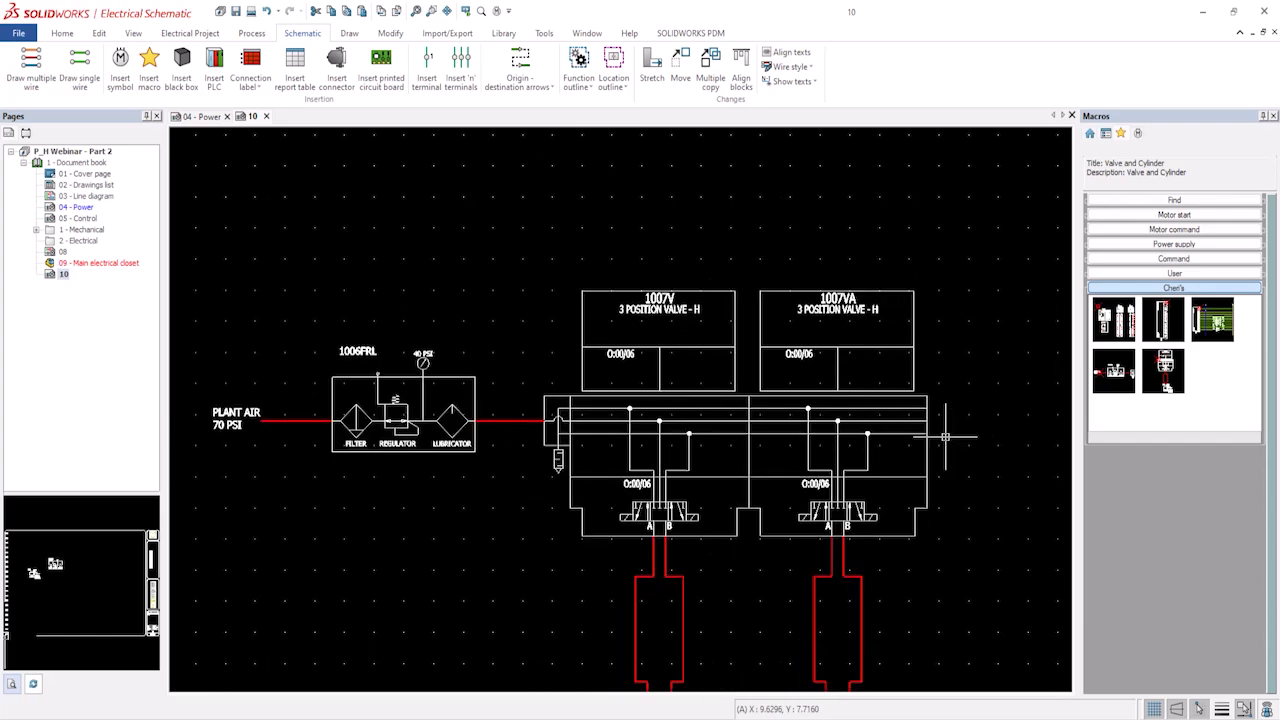
pyautogui.moveTo(944, 437); pyautogui.dragTo(706, 429, button='middle')
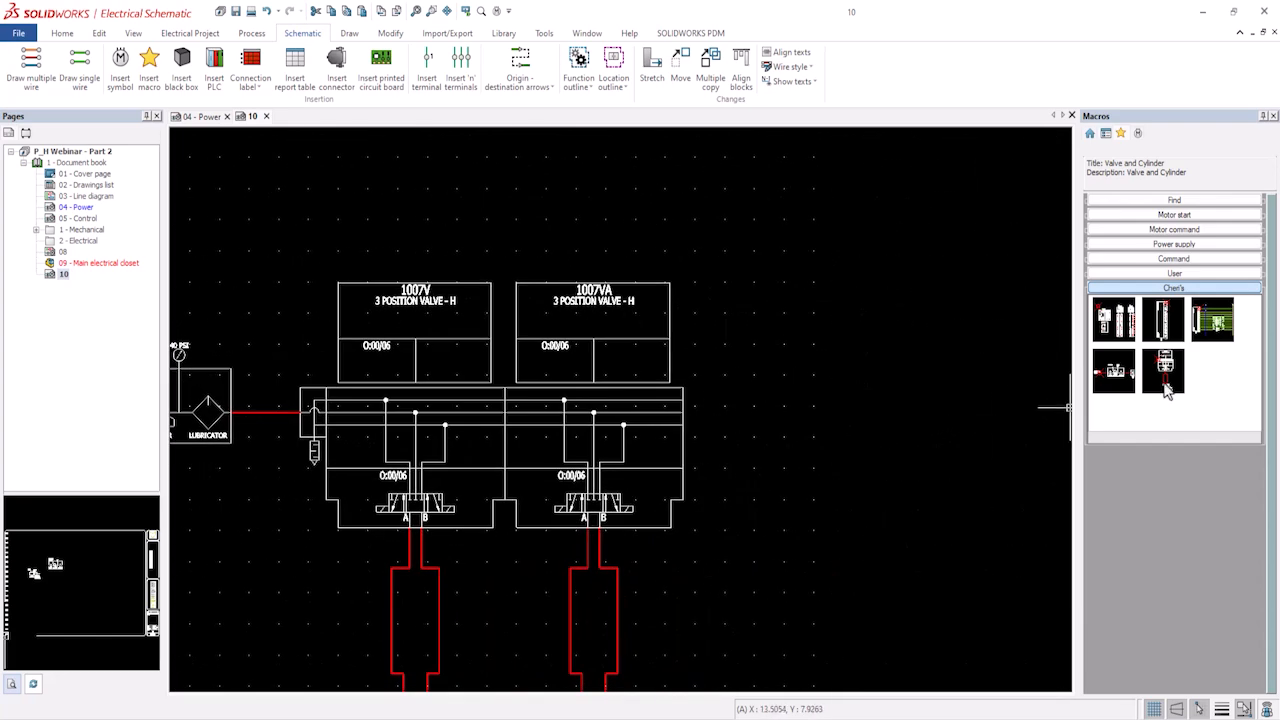
pyautogui.moveTo(1166, 388); pyautogui.dragTo(687, 400)
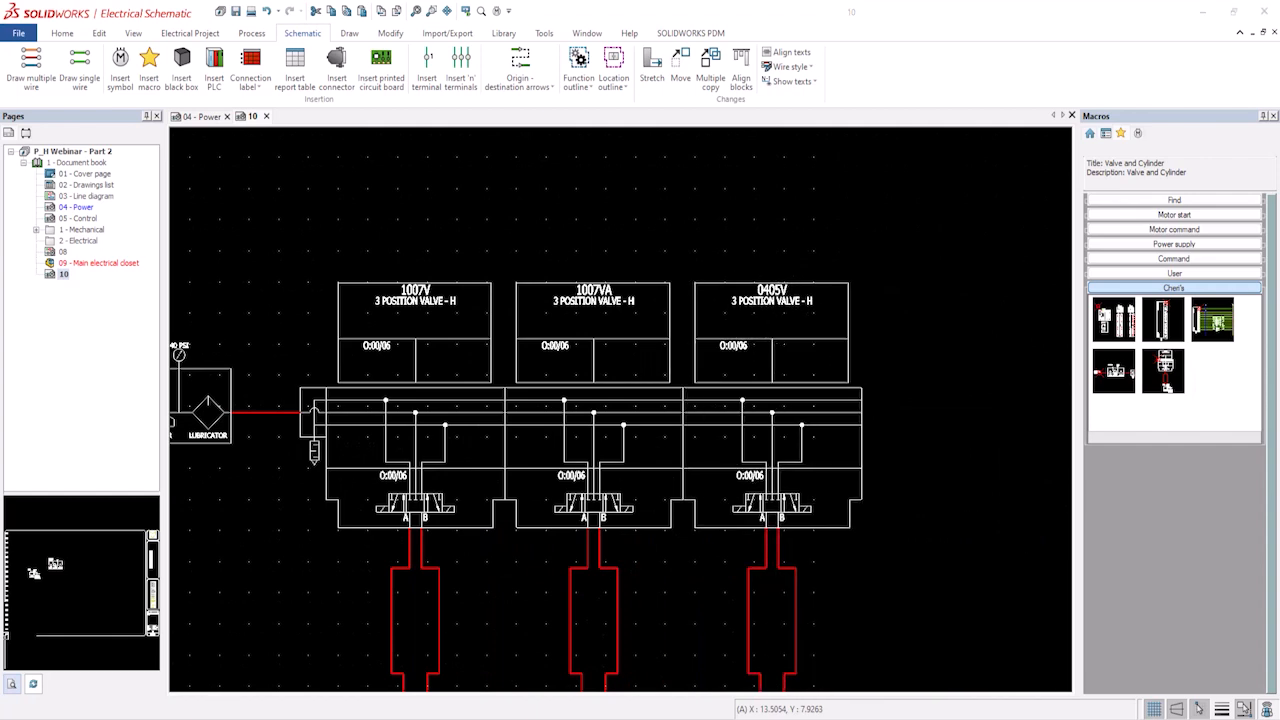
pyautogui.click(782, 548)
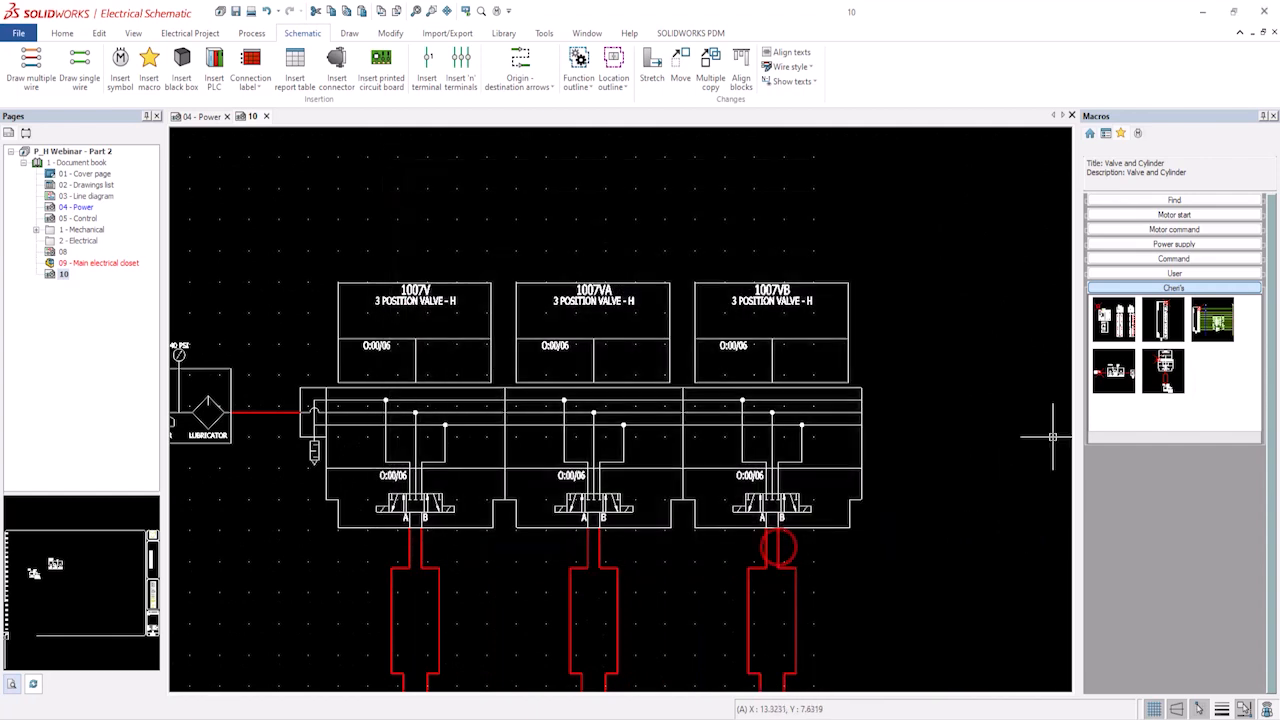
pyautogui.moveTo(1170, 385); pyautogui.dragTo(866, 400)
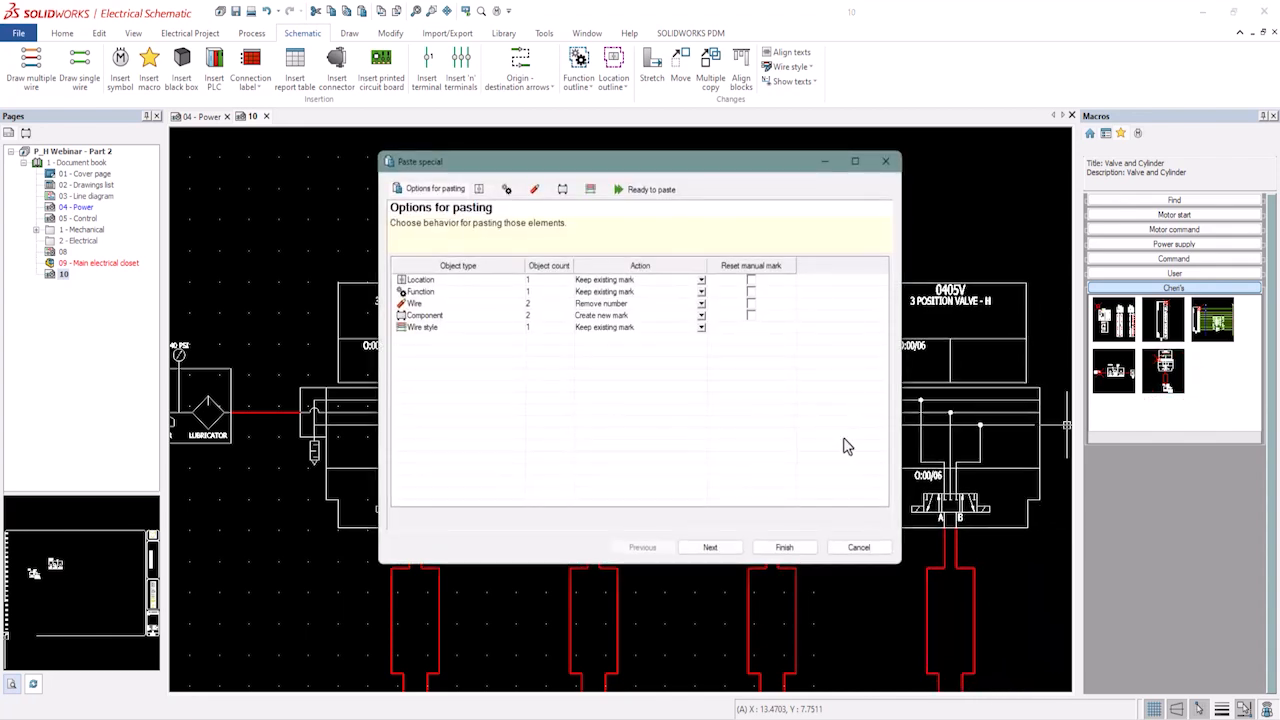
pyautogui.click(786, 548)
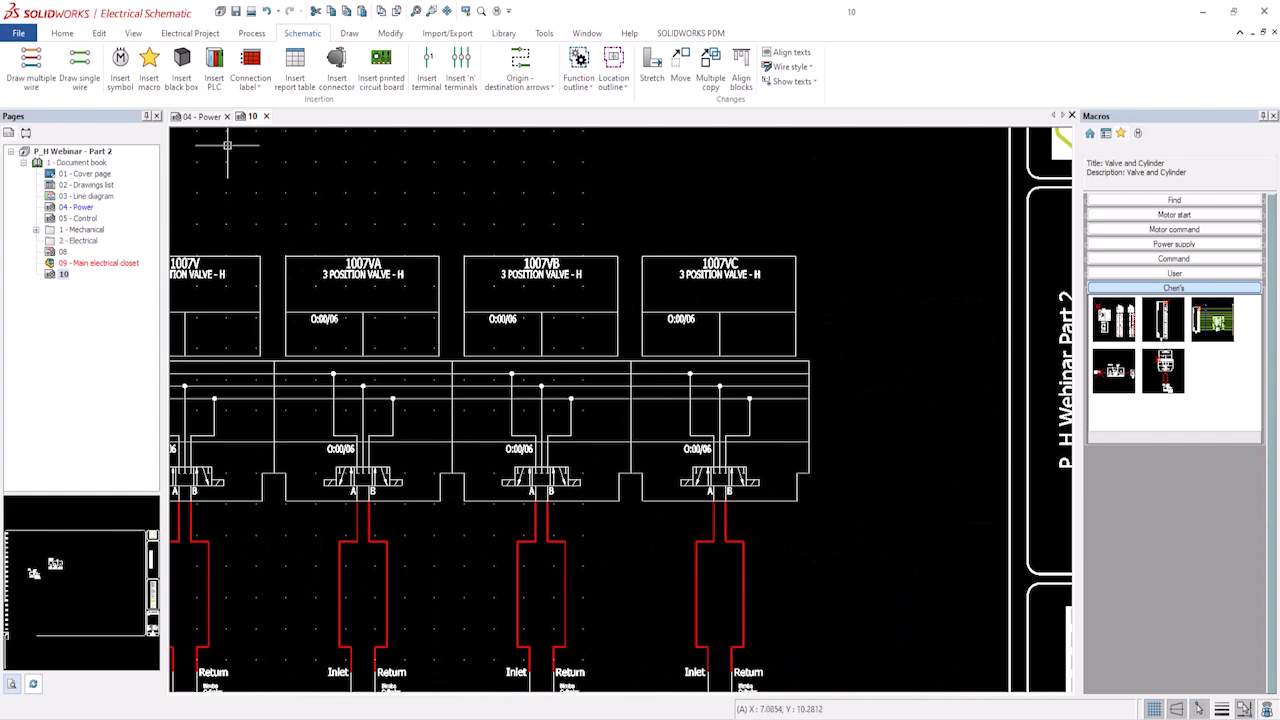
# Insert the MANIFOLD RIGHT_1 symbol, found by searching titles for manifold, at the manifold's right end.
pyautogui.click(121, 66)
pyautogui.click(386, 298)
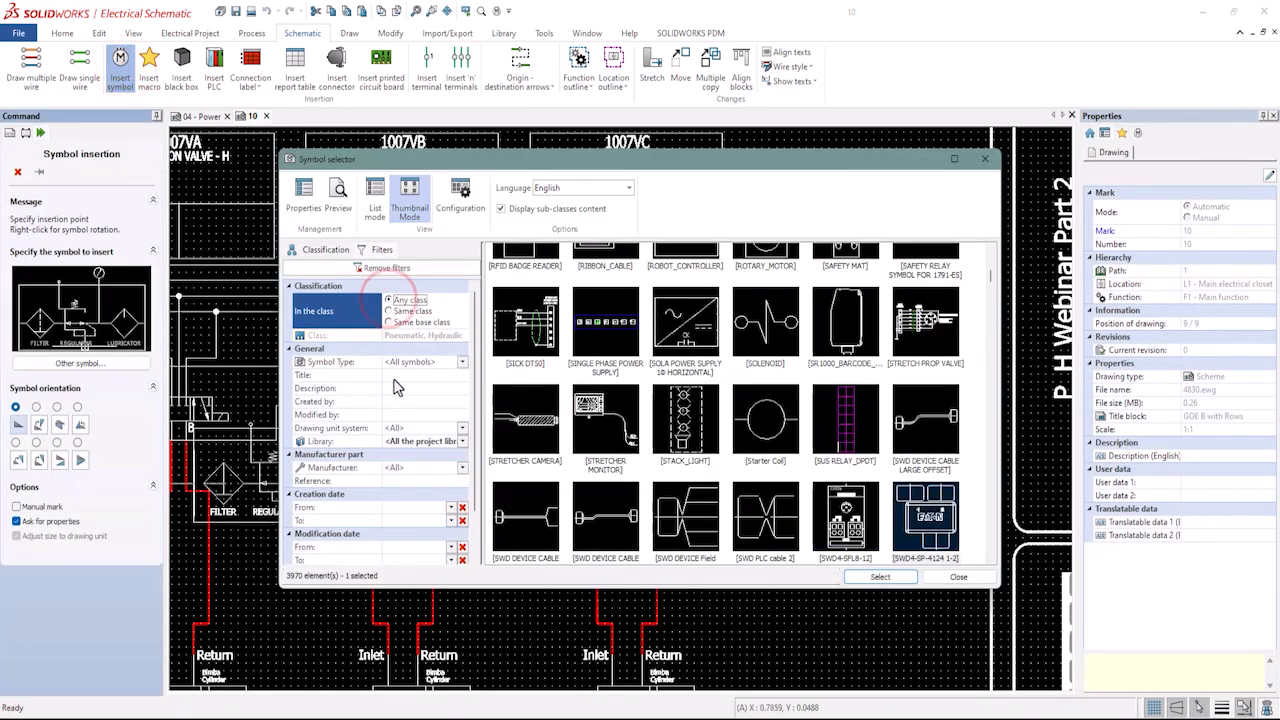
pyautogui.click(393, 377)
pyautogui.write('manifold')
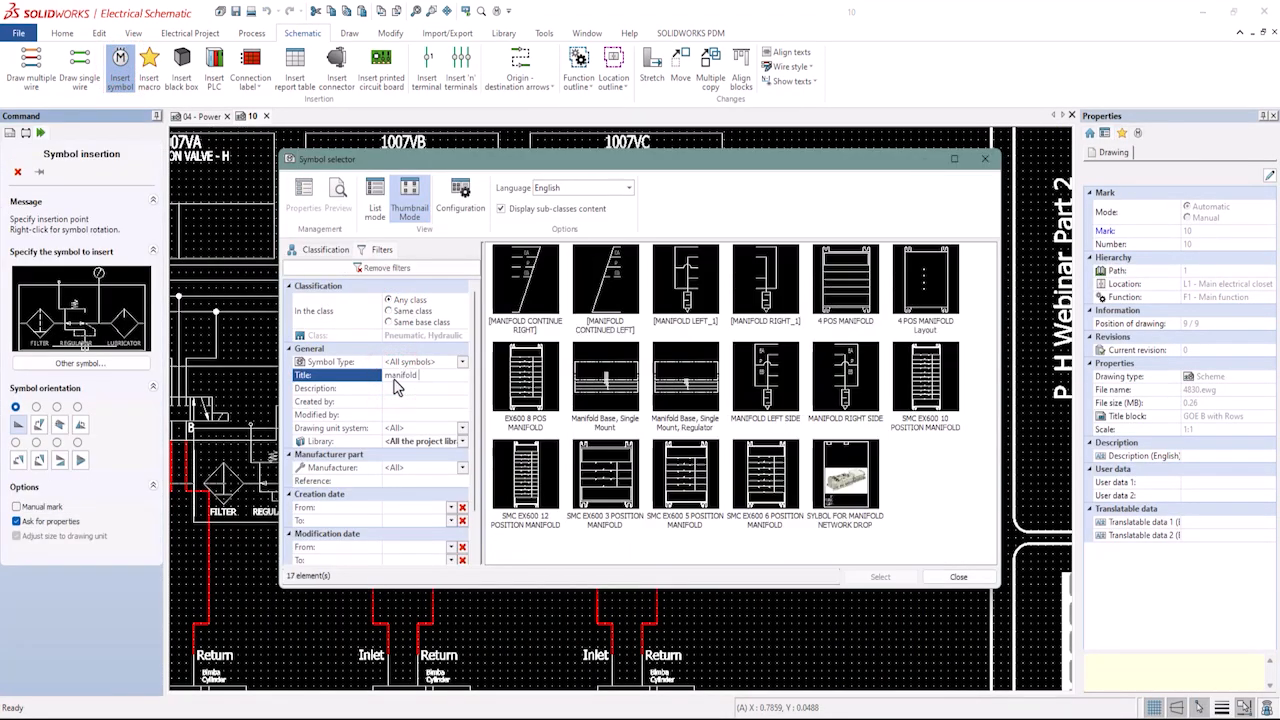
pyautogui.click(765, 298)
pyautogui.click(890, 577)
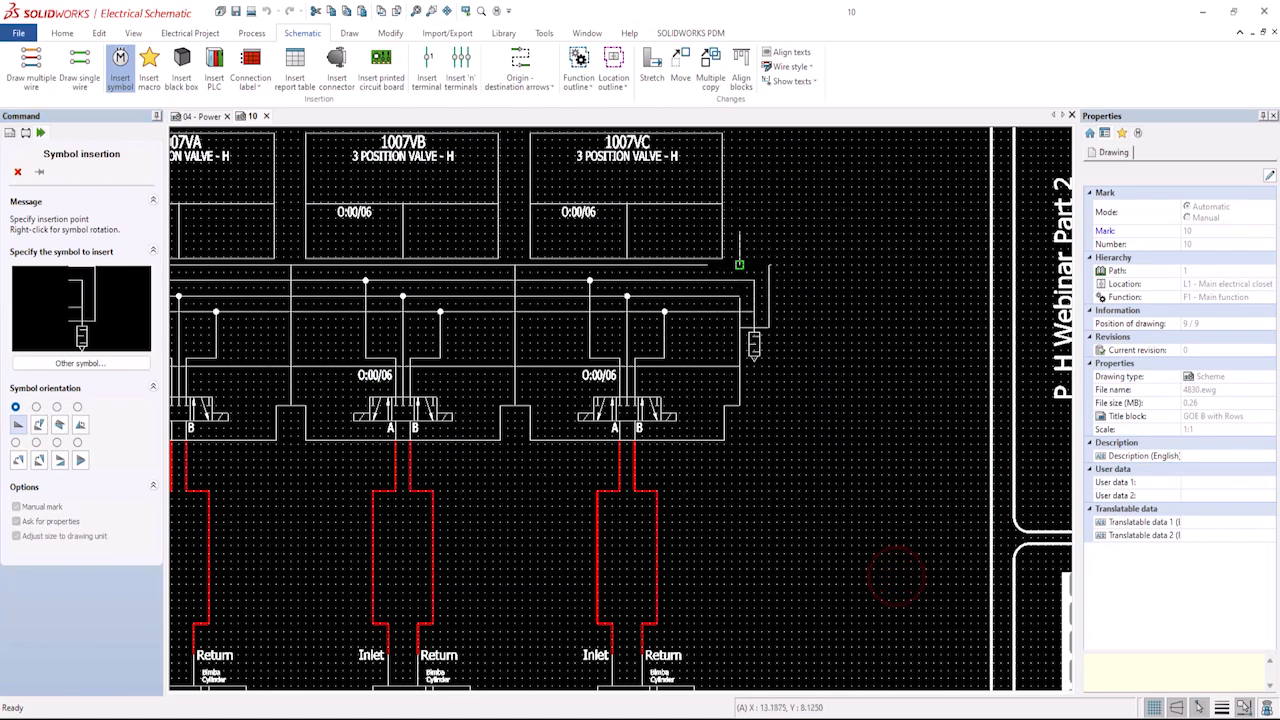
pyautogui.click(740, 264)
pyautogui.press('Escape')
# Set the fourth valve 1007VC's description to CUP #4 CONTROL in its component properties.
pyautogui.scroll(-5, 714, 484)
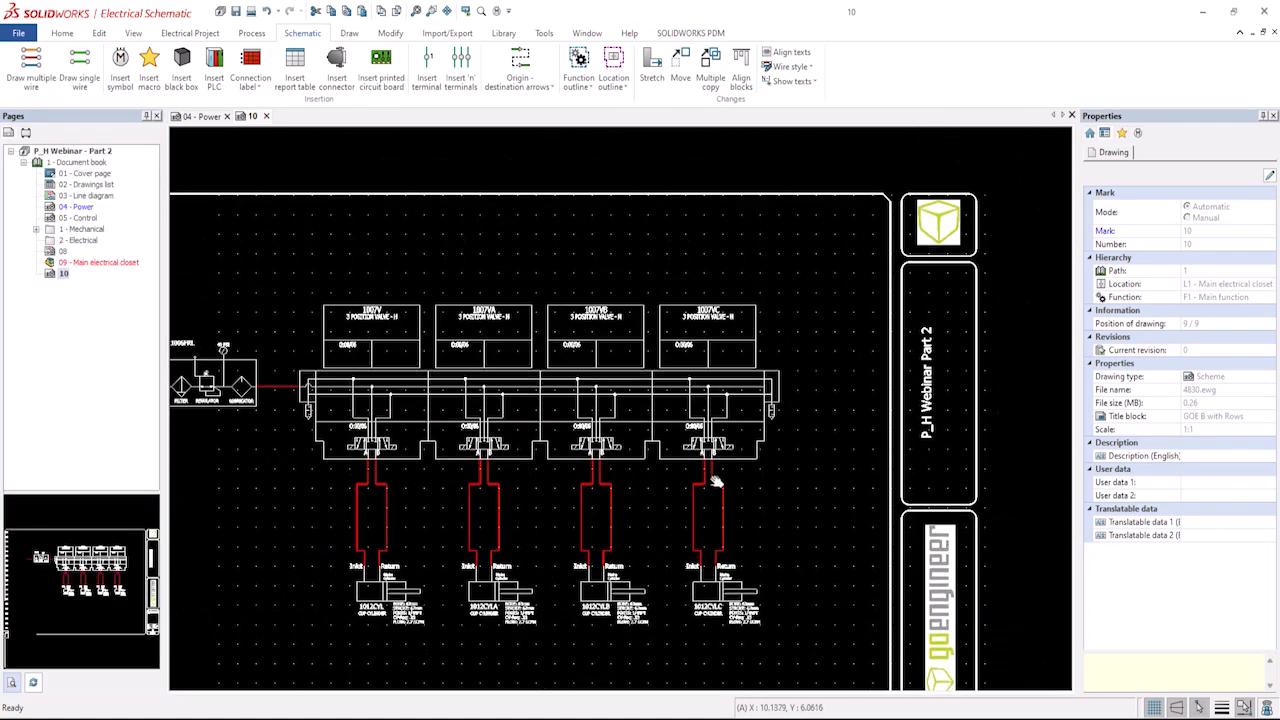
pyautogui.scroll(3, 575, 587)
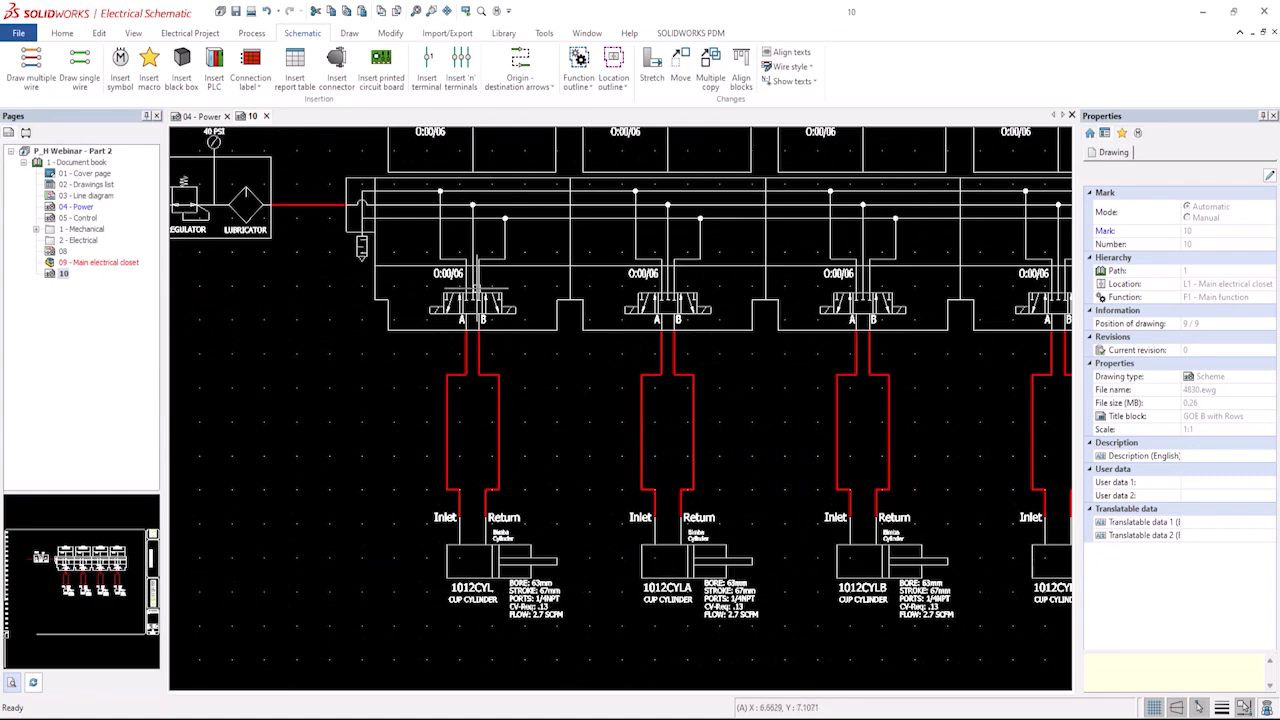
pyautogui.moveTo(937, 409); pyautogui.dragTo(664, 452, button='middle')
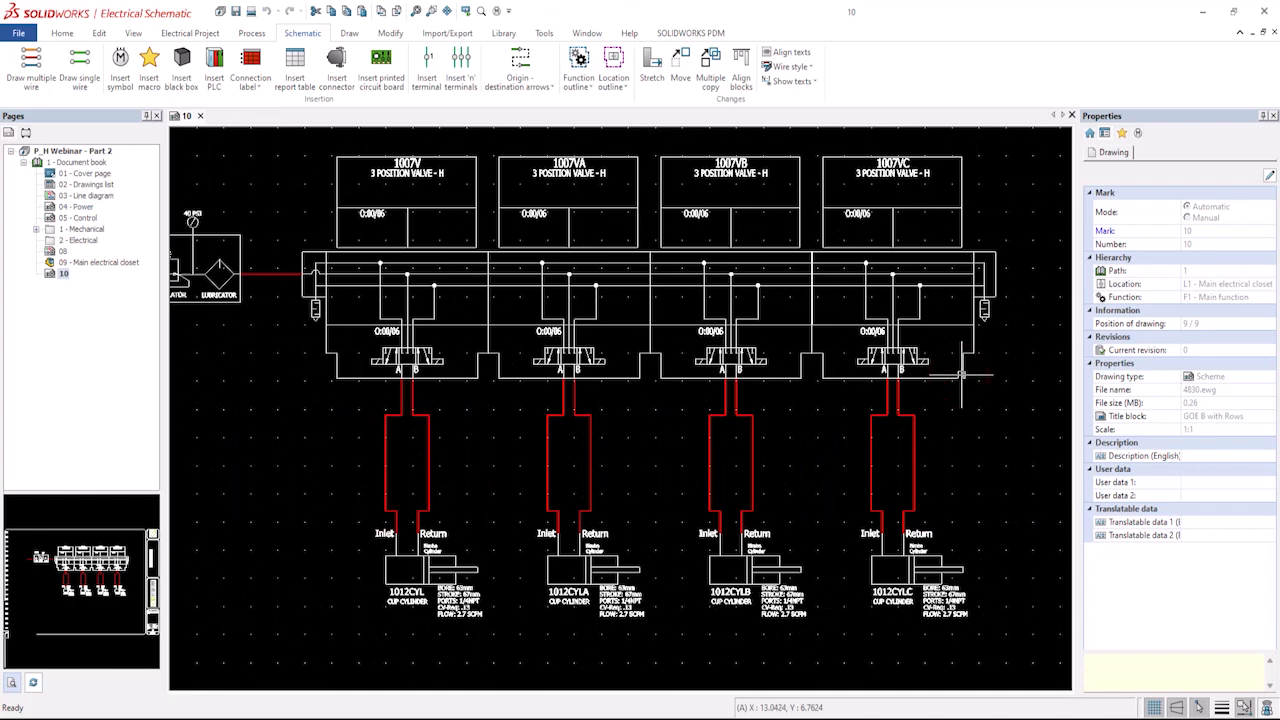
pyautogui.click(958, 379)
pyautogui.rightClick(958, 379)
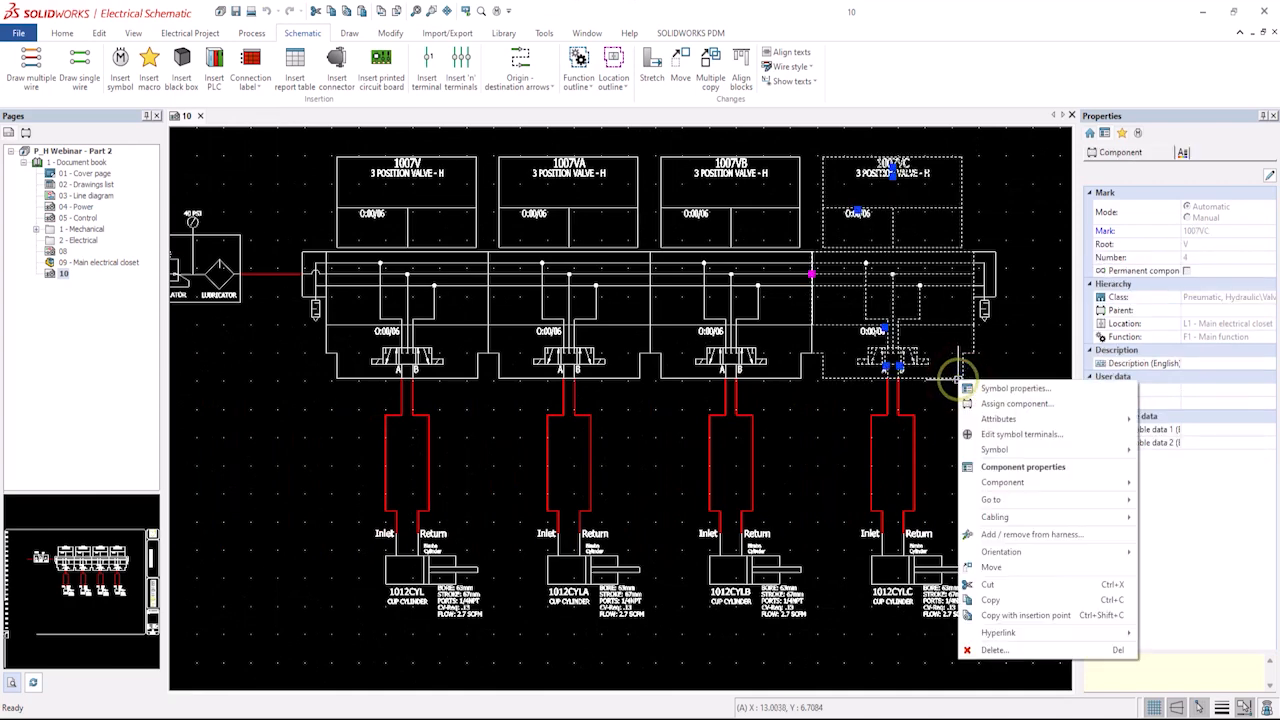
pyautogui.click(996, 468)
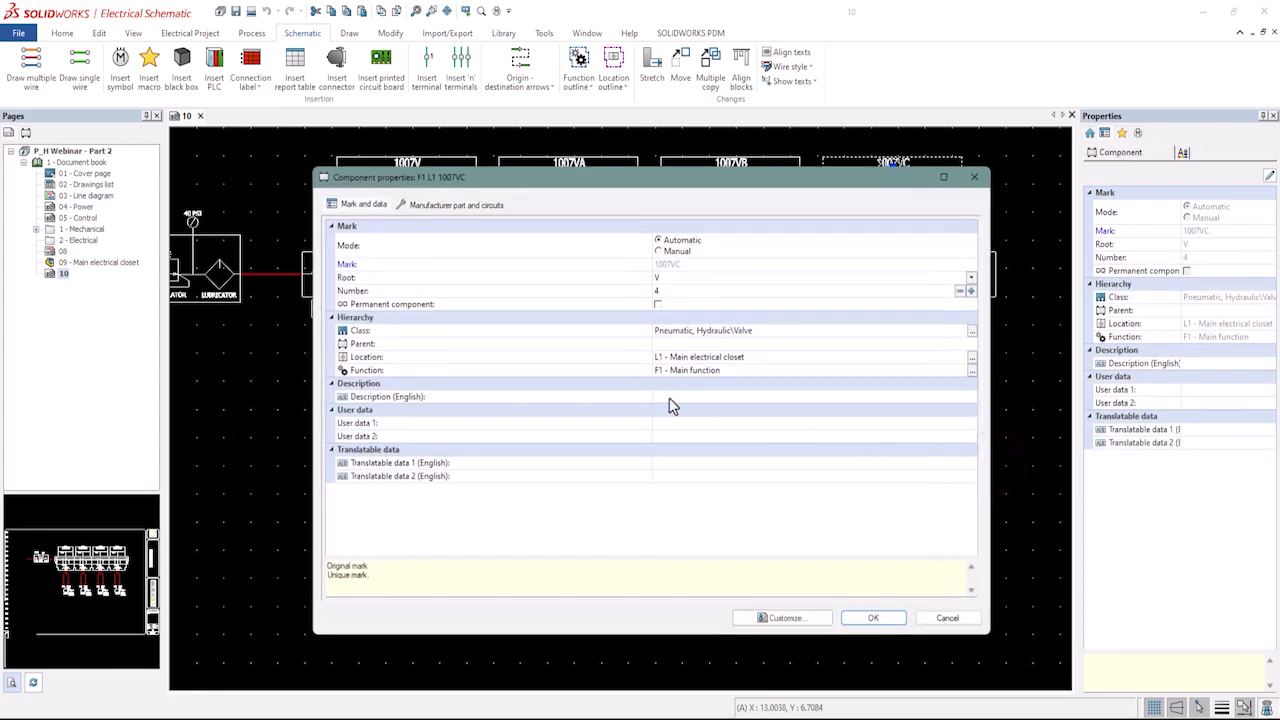
pyautogui.click(670, 400)
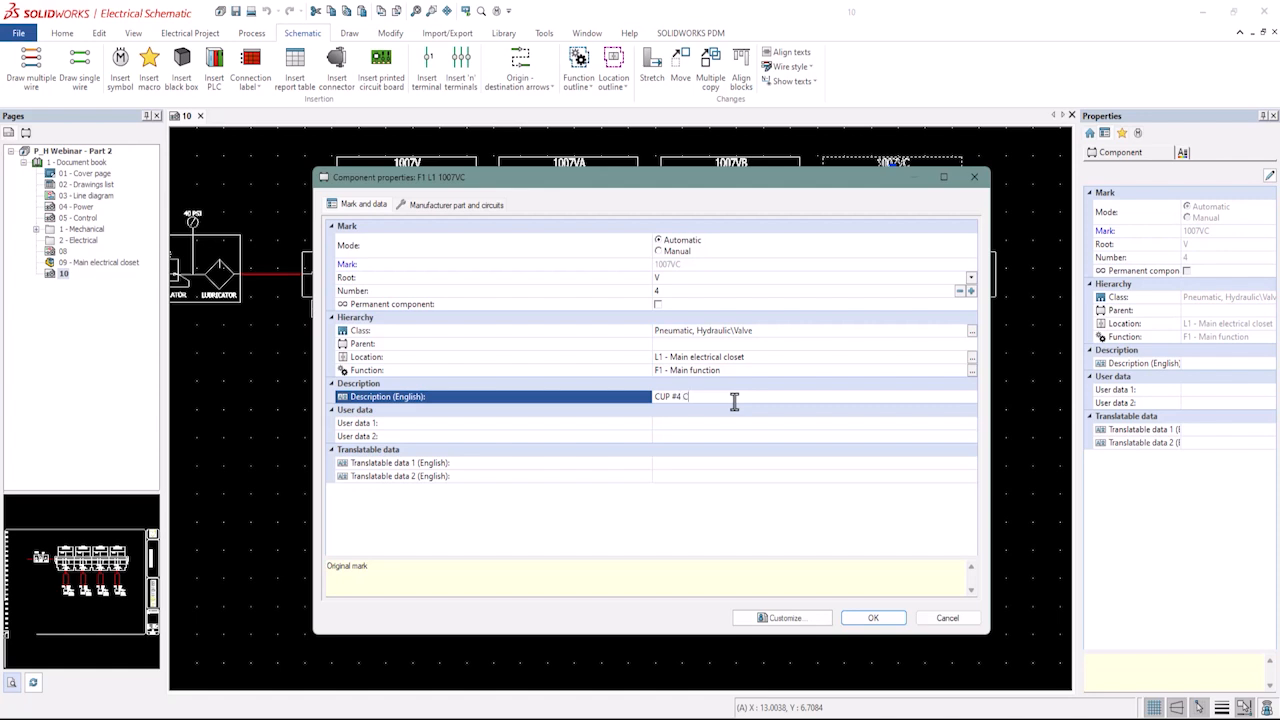
pyautogui.click(687, 428)
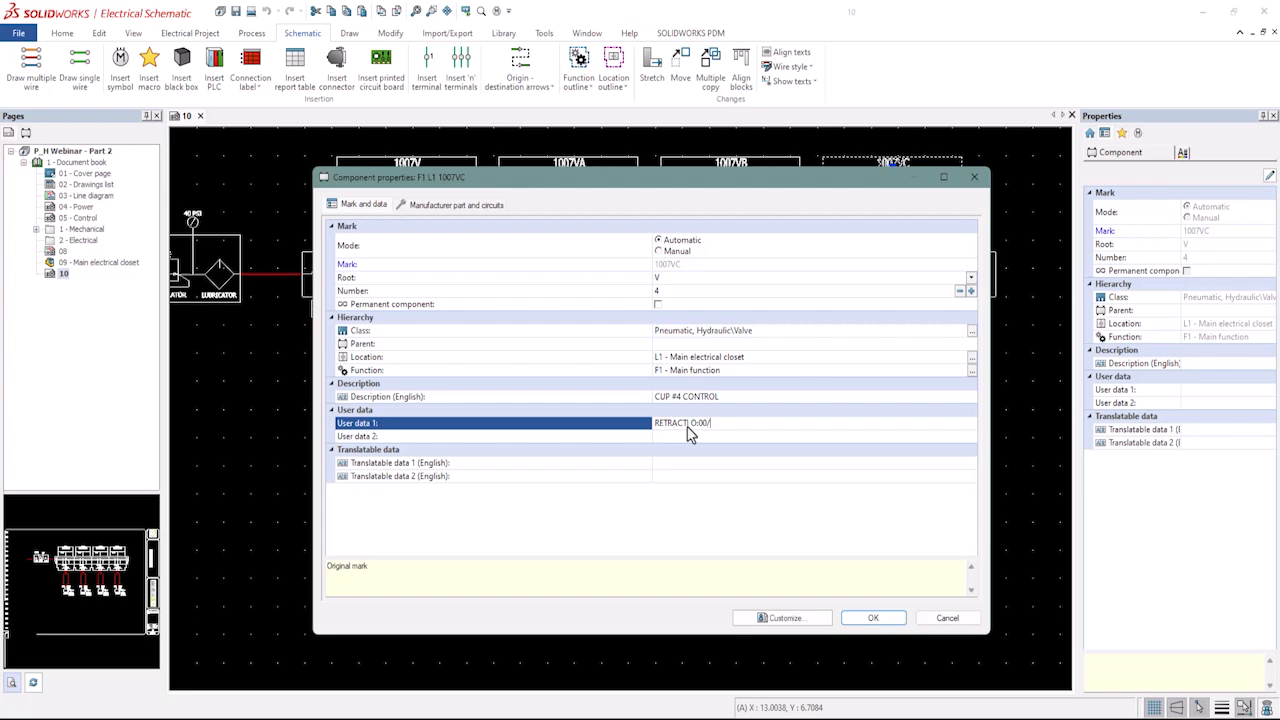
# Set the fourth valve's user data 2 to EXTEND| O:00/07 and confirm the component properties.
pyautogui.click(667, 437)
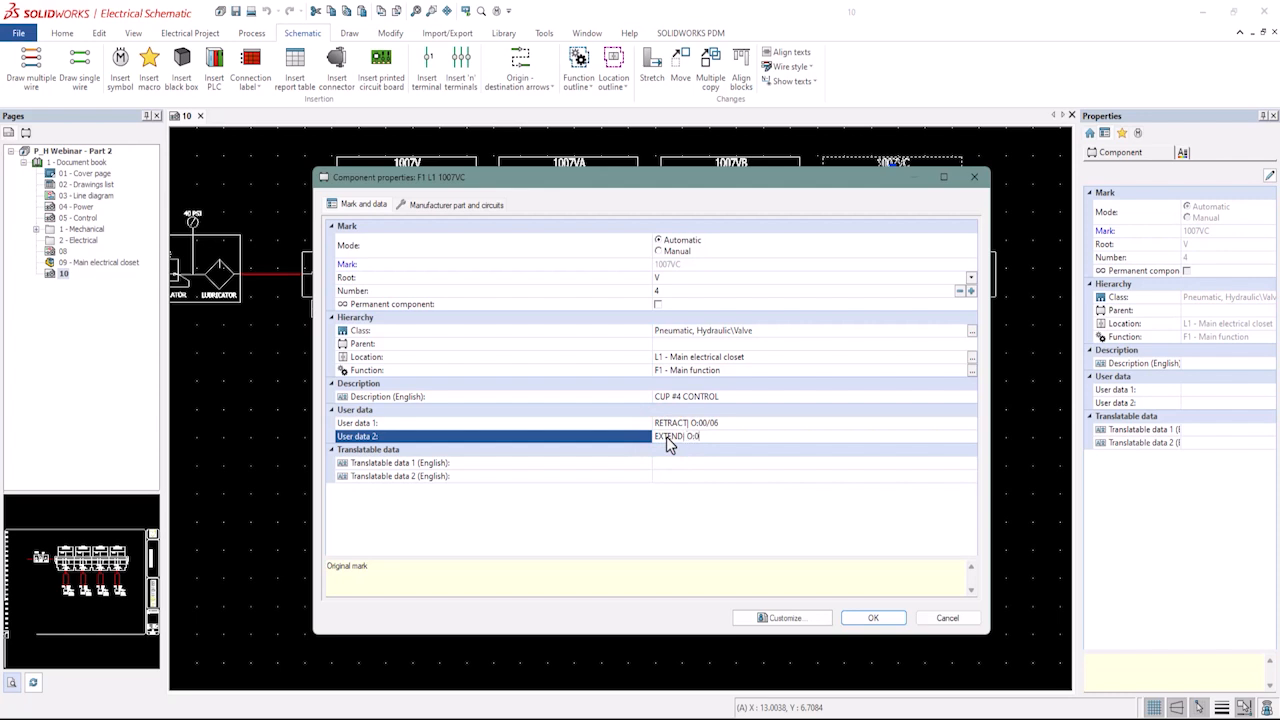
pyautogui.write('EXTEND| O:00/07')
pyautogui.click(873, 619)
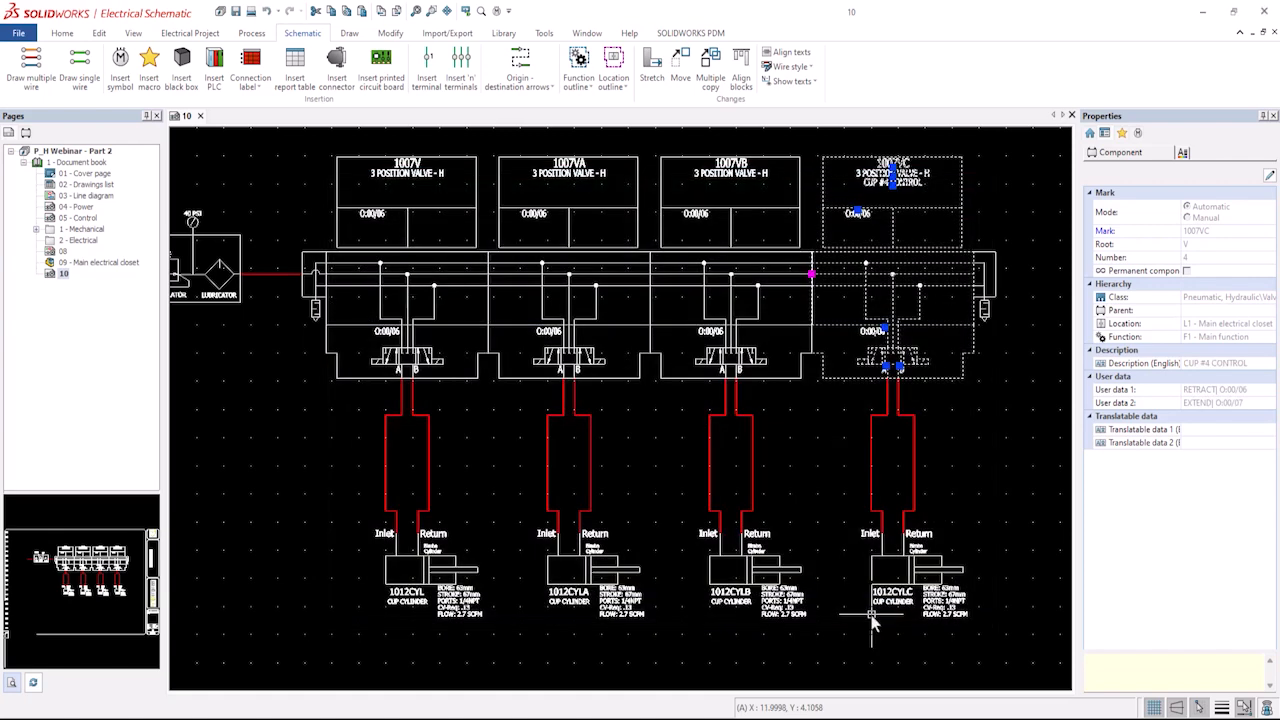
# Open the fourth valve's symbol for editing.
pyautogui.rightClick(841, 376)
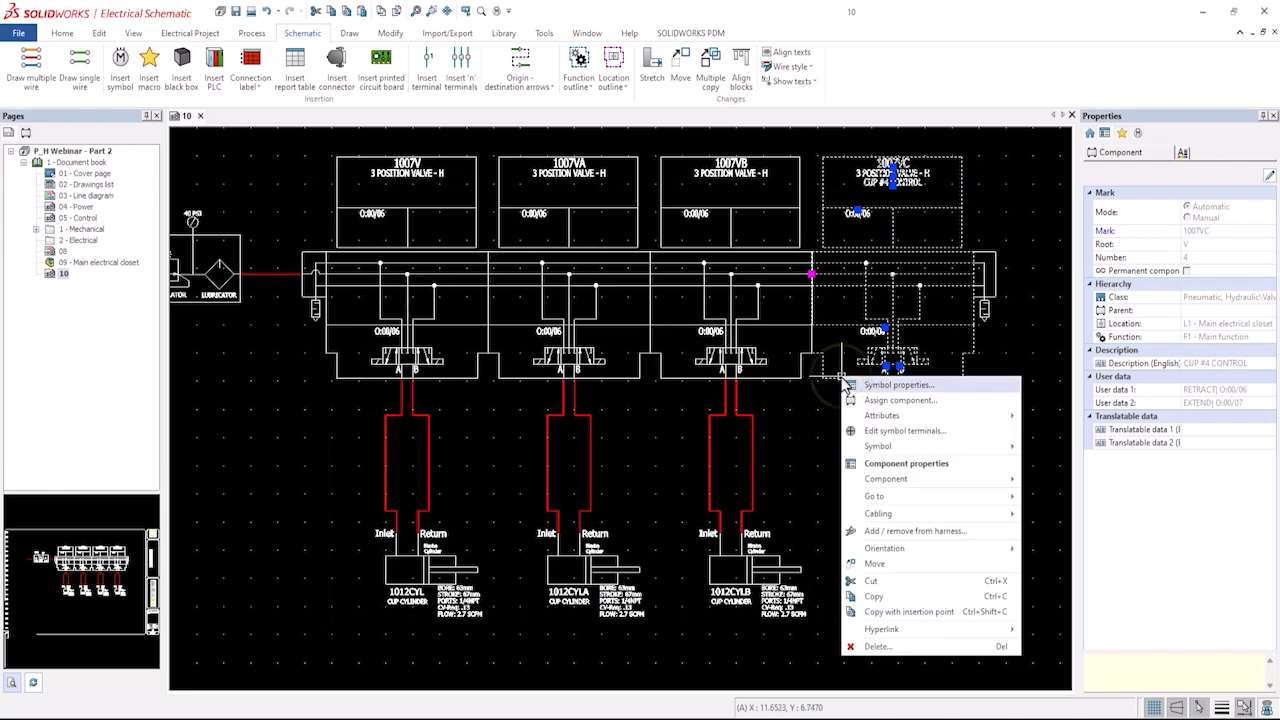
pyautogui.moveTo(894, 446)
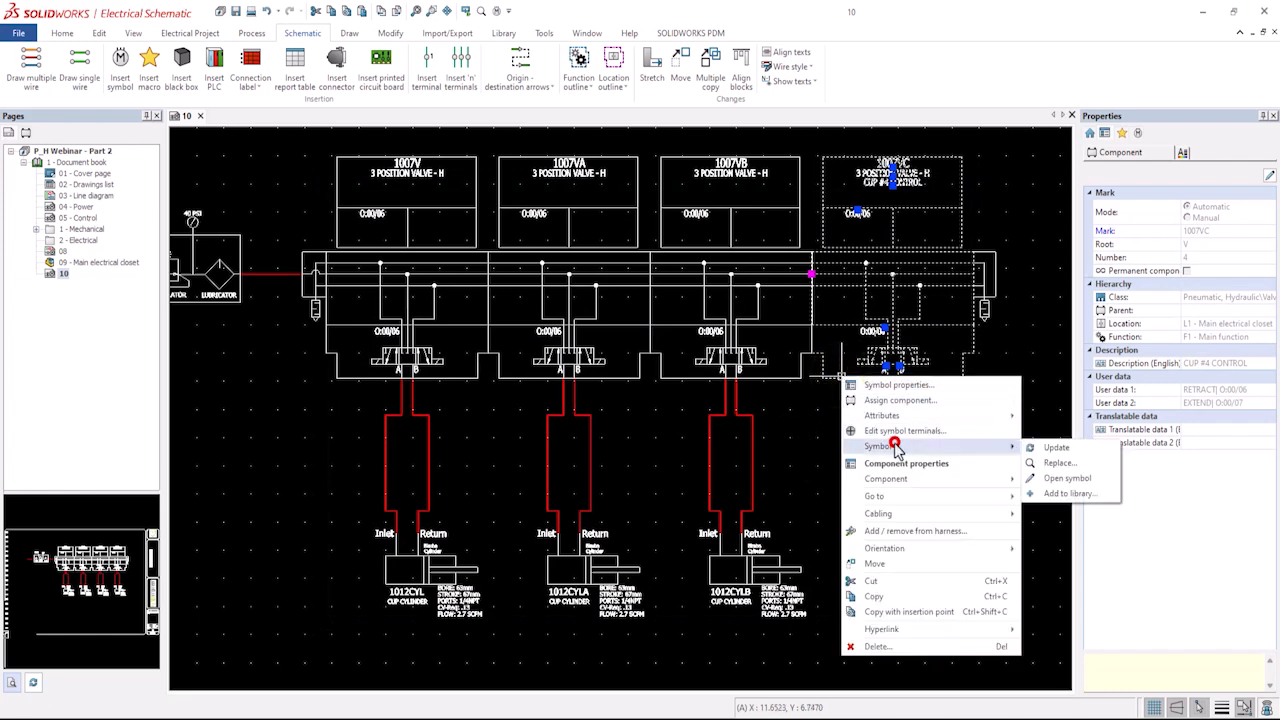
pyautogui.click(1068, 478)
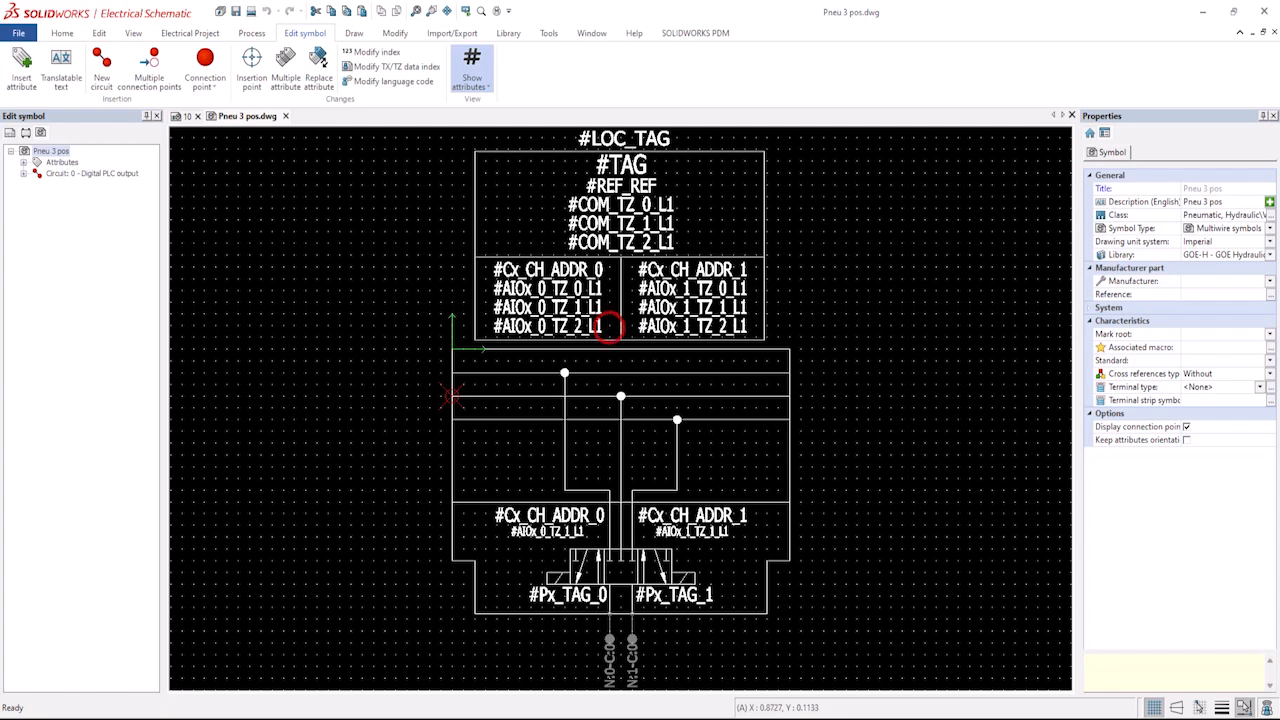
# Delete the left-column channel address and AIOx attributes in the symbol's upper box.
pyautogui.click(575, 327)
pyautogui.click(549, 266)
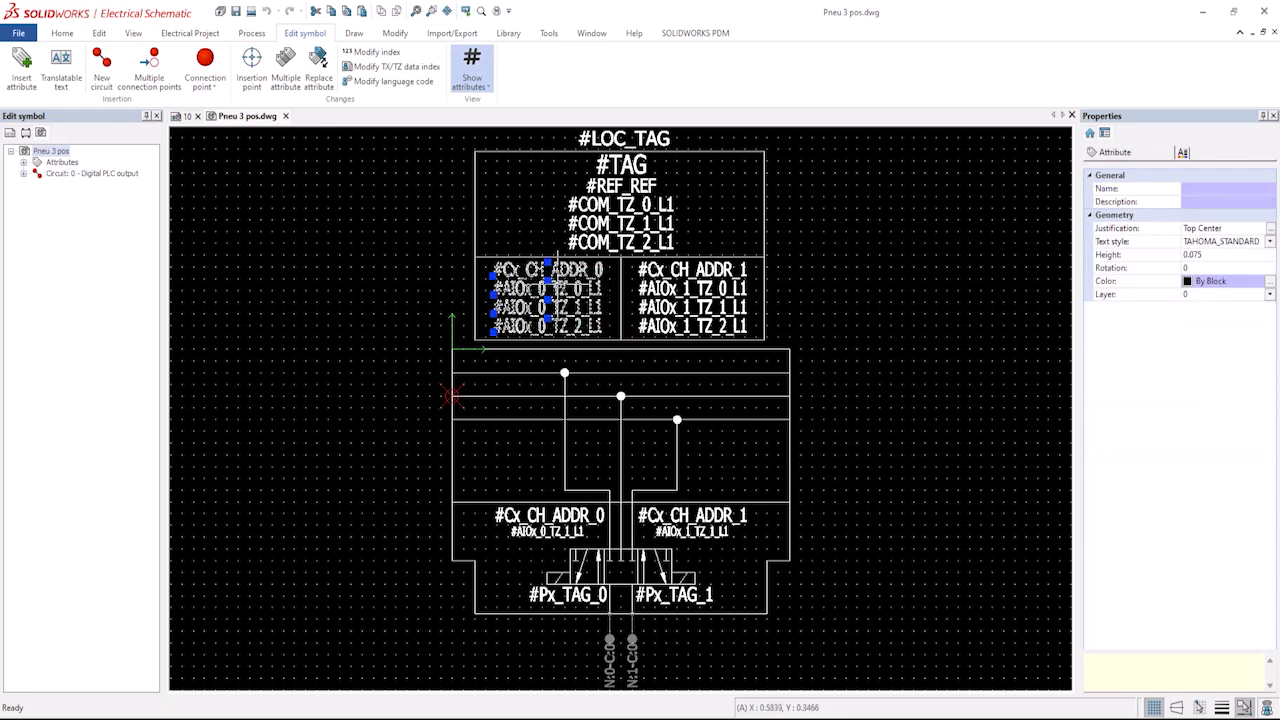
pyautogui.press('Delete')
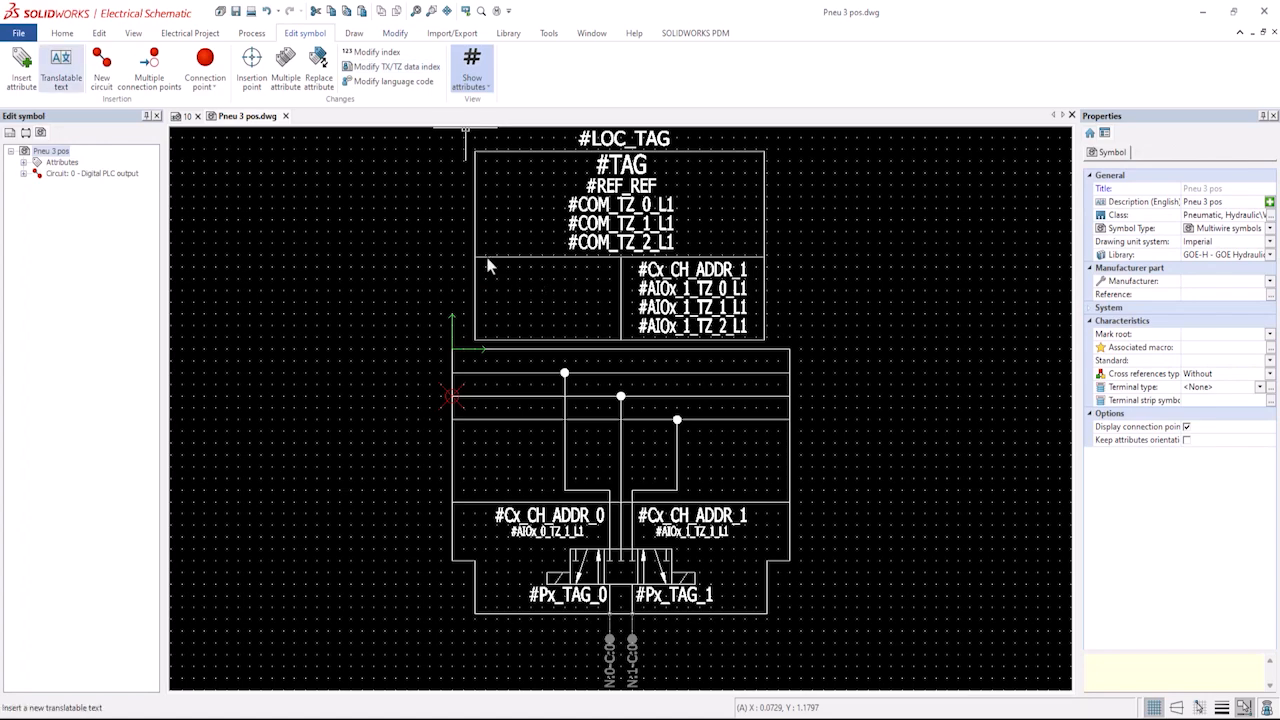
# Insert the #COM_TX_0 user data 1 attribute into the emptied left cell of the symbol.
pyautogui.click(22, 72)
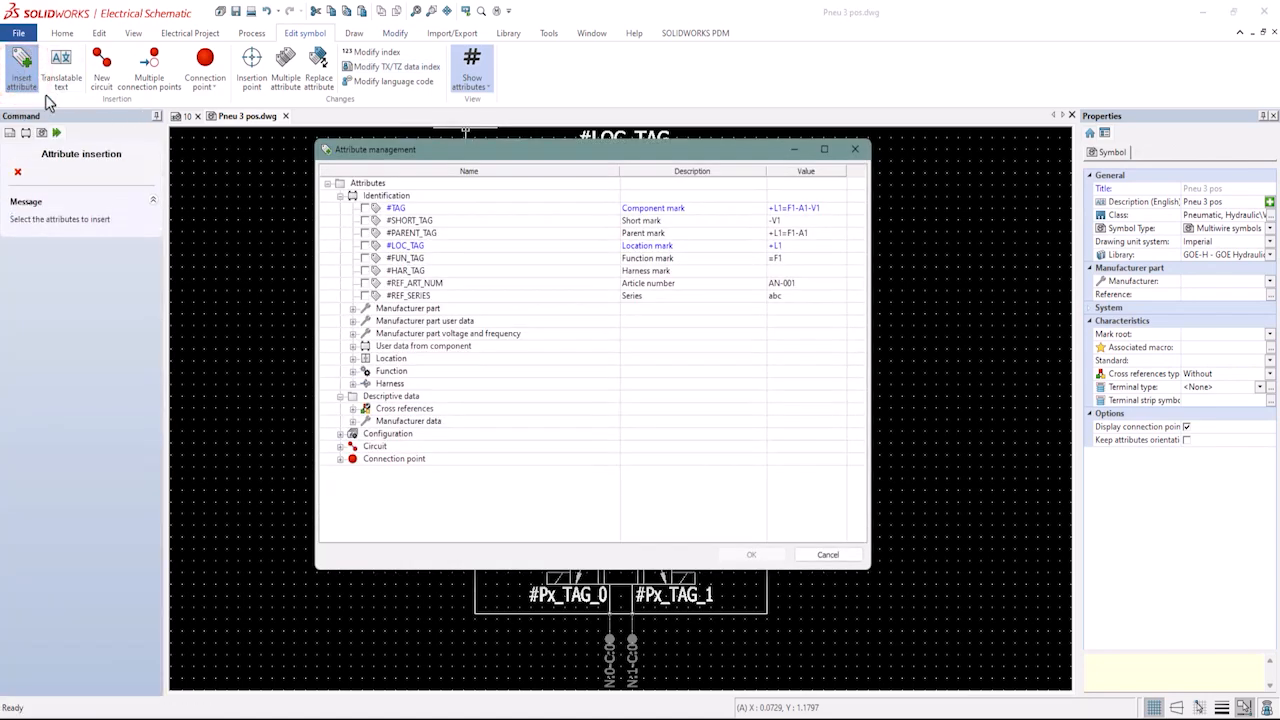
pyautogui.click(353, 346)
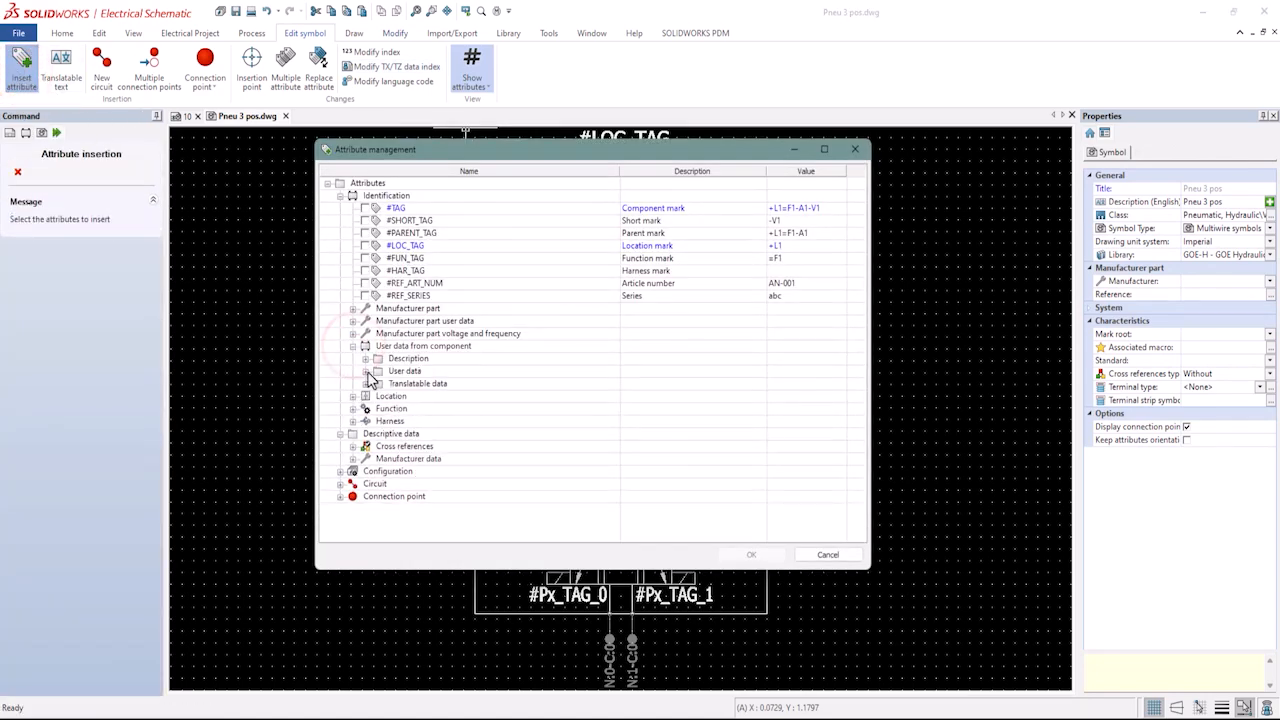
pyautogui.click(366, 372)
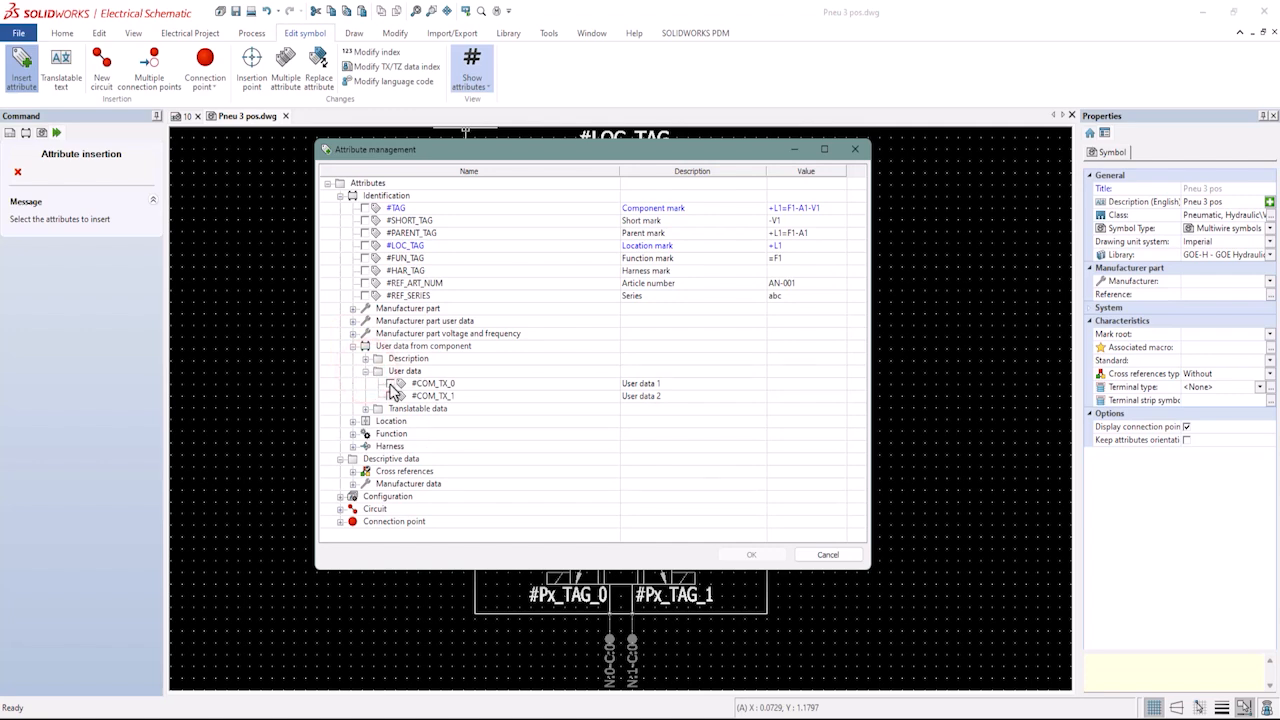
pyautogui.click(389, 383)
pyautogui.click(758, 554)
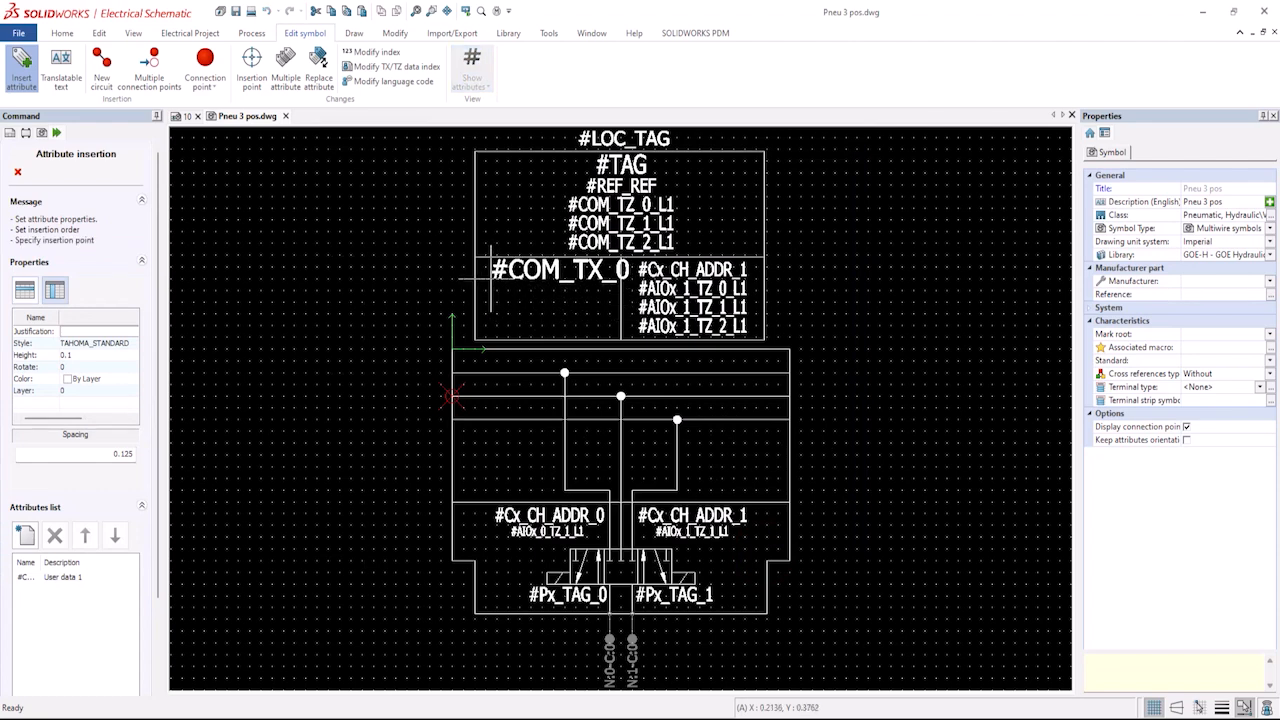
pyautogui.click(491, 278)
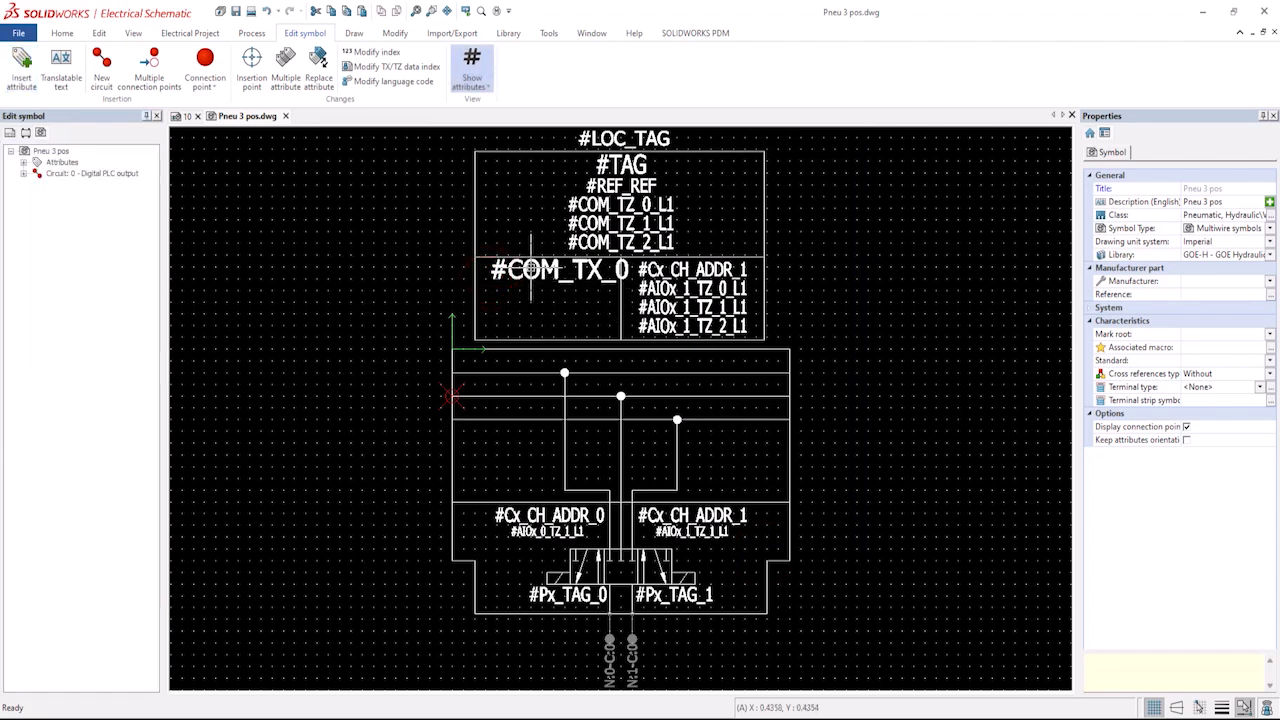
# Copy the properties of the #Cx_CH_ADDR_1 attribute and apply them to #COM_TX_0.
pyautogui.click(675, 268)
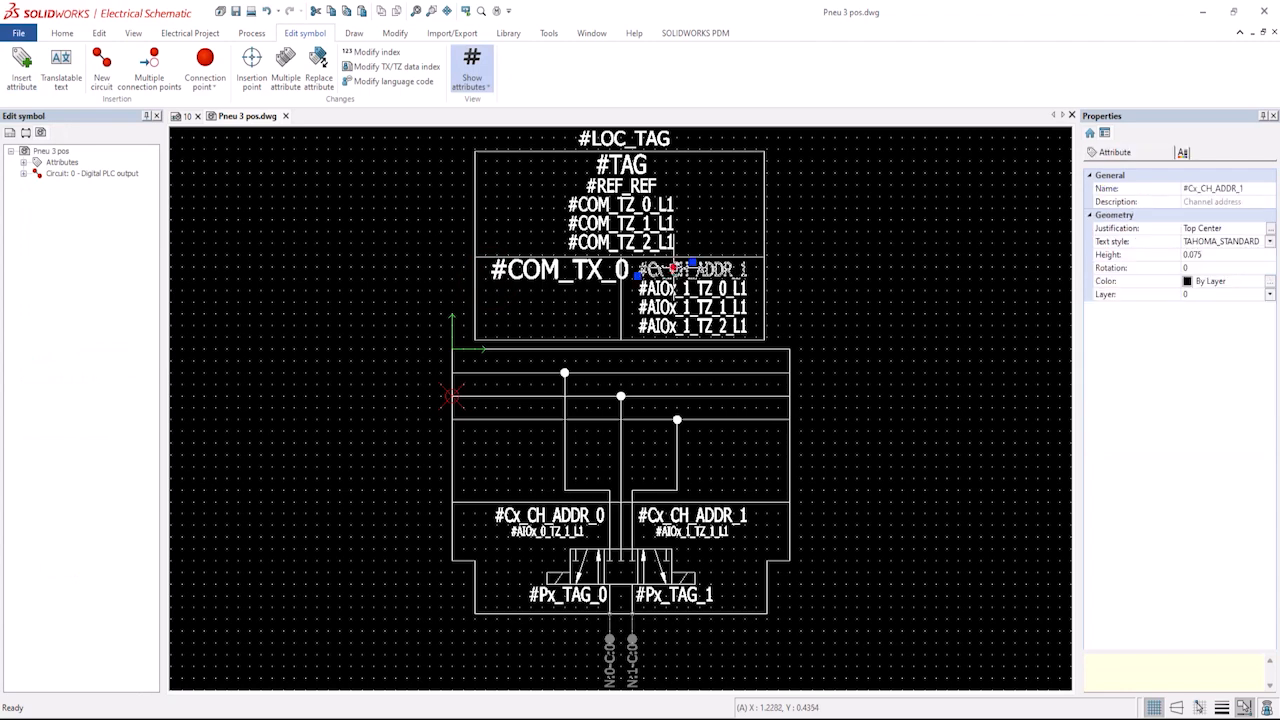
pyautogui.rightClick(675, 268)
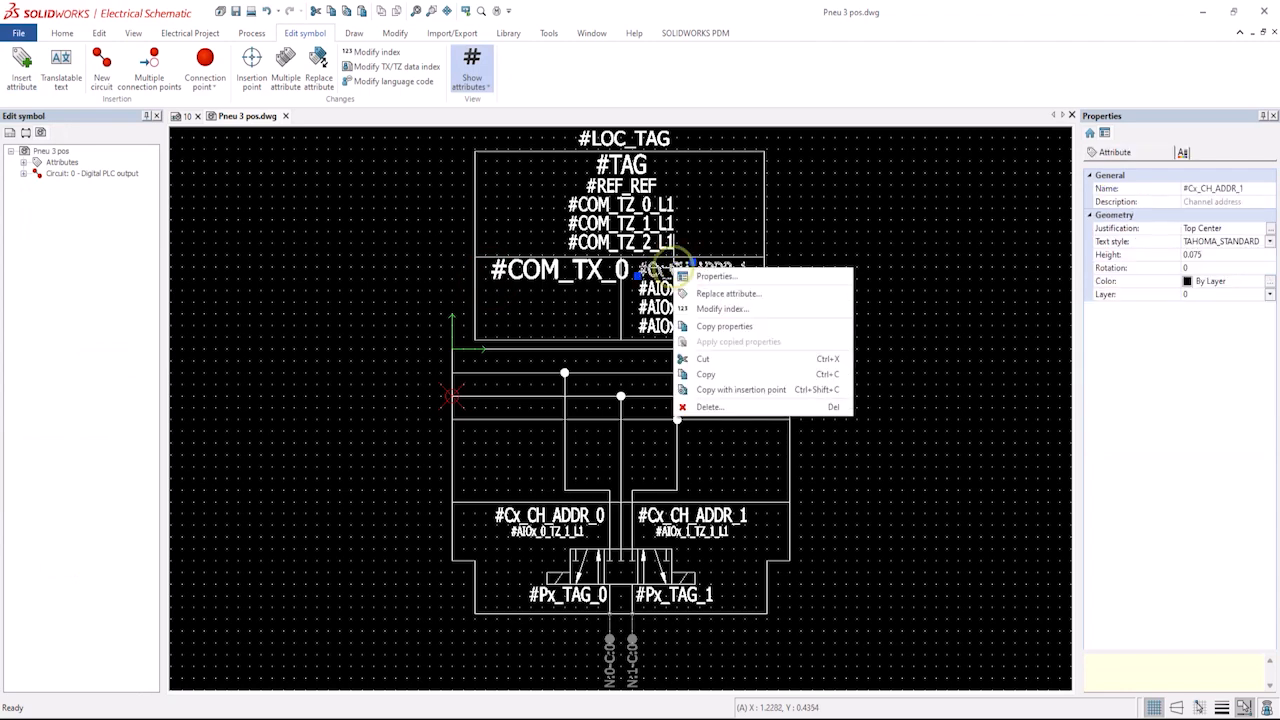
pyautogui.click(708, 330)
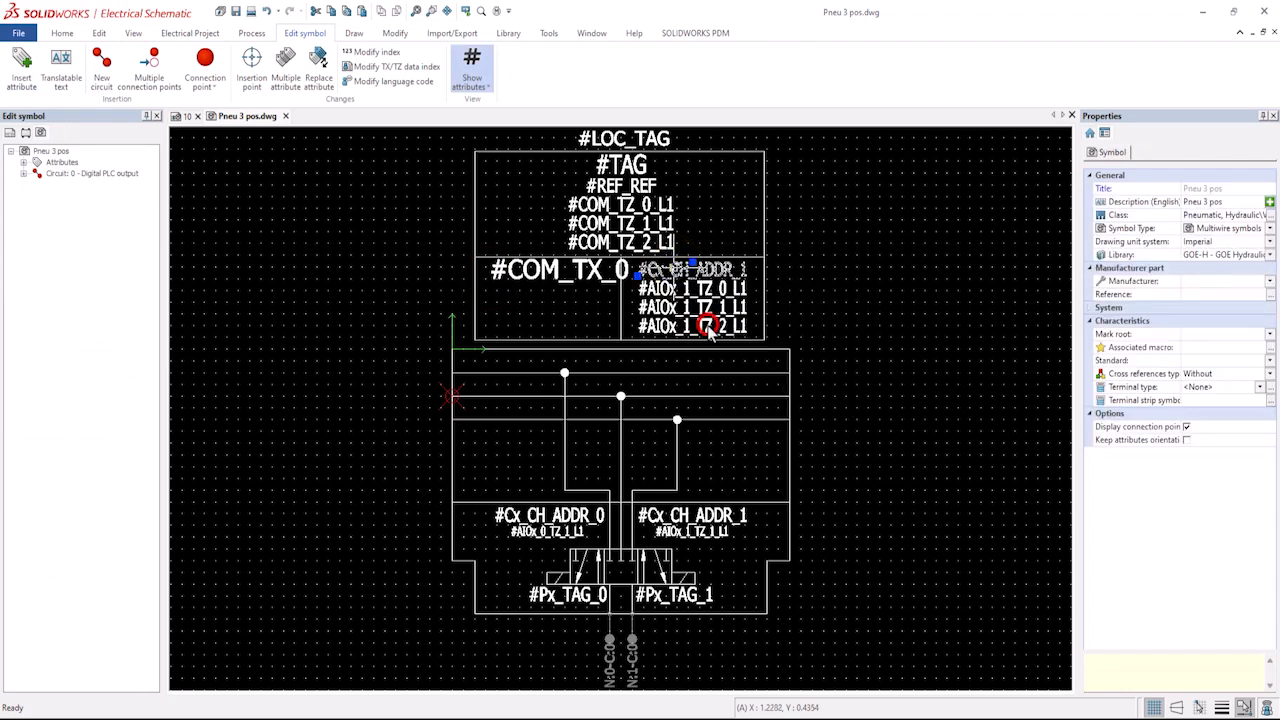
pyautogui.click(583, 272)
pyautogui.rightClick(583, 272)
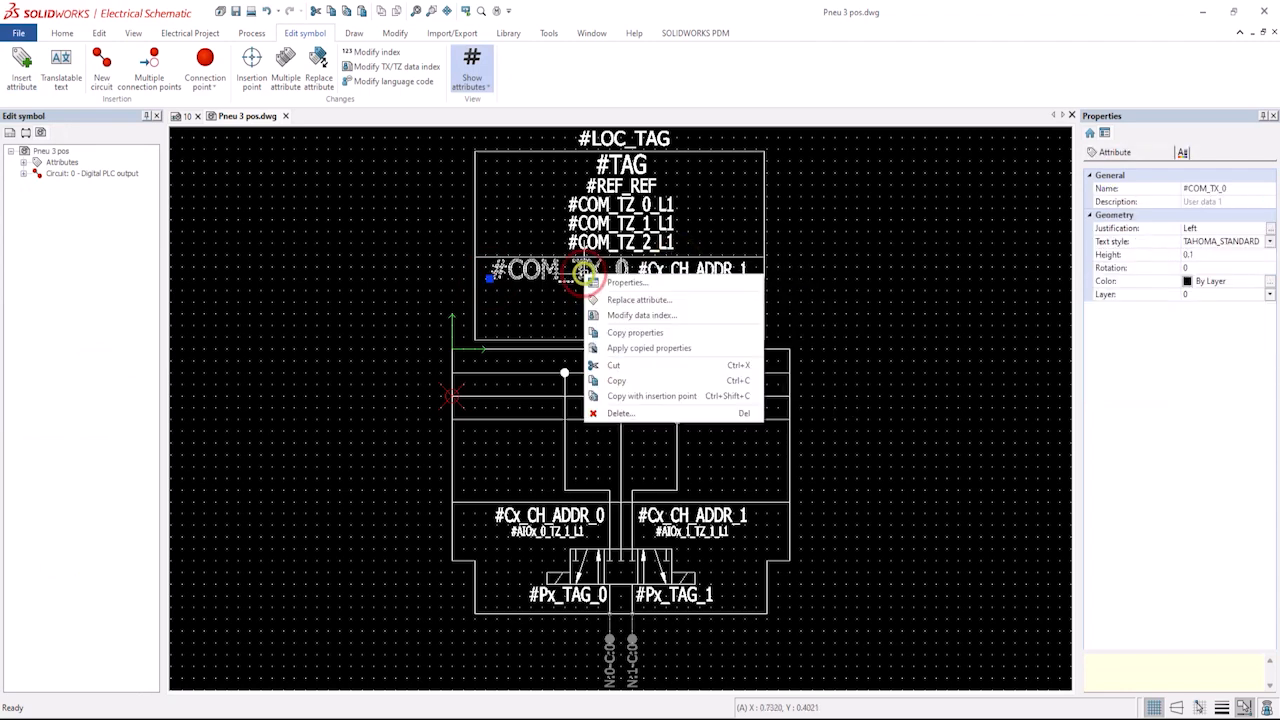
pyautogui.click(622, 346)
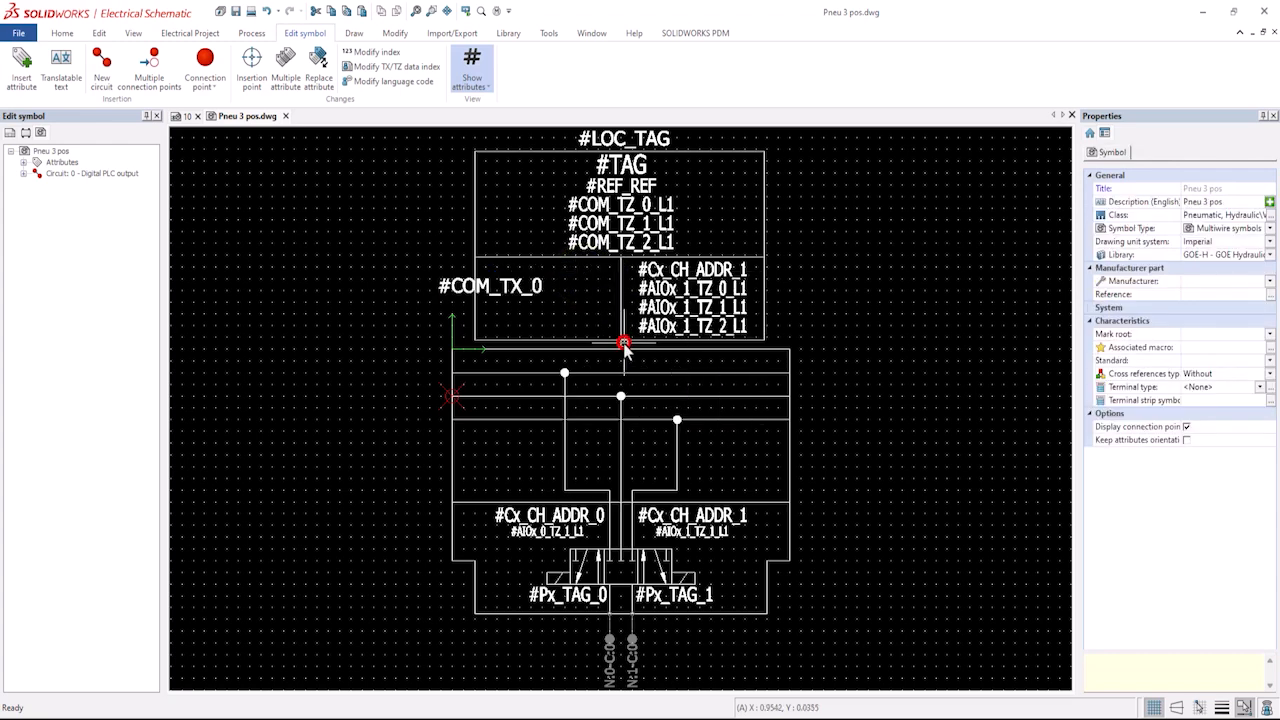
# Move the #COM_TX_0 attribute back into the left cell.
pyautogui.click(520, 288)
pyautogui.click(489, 281)
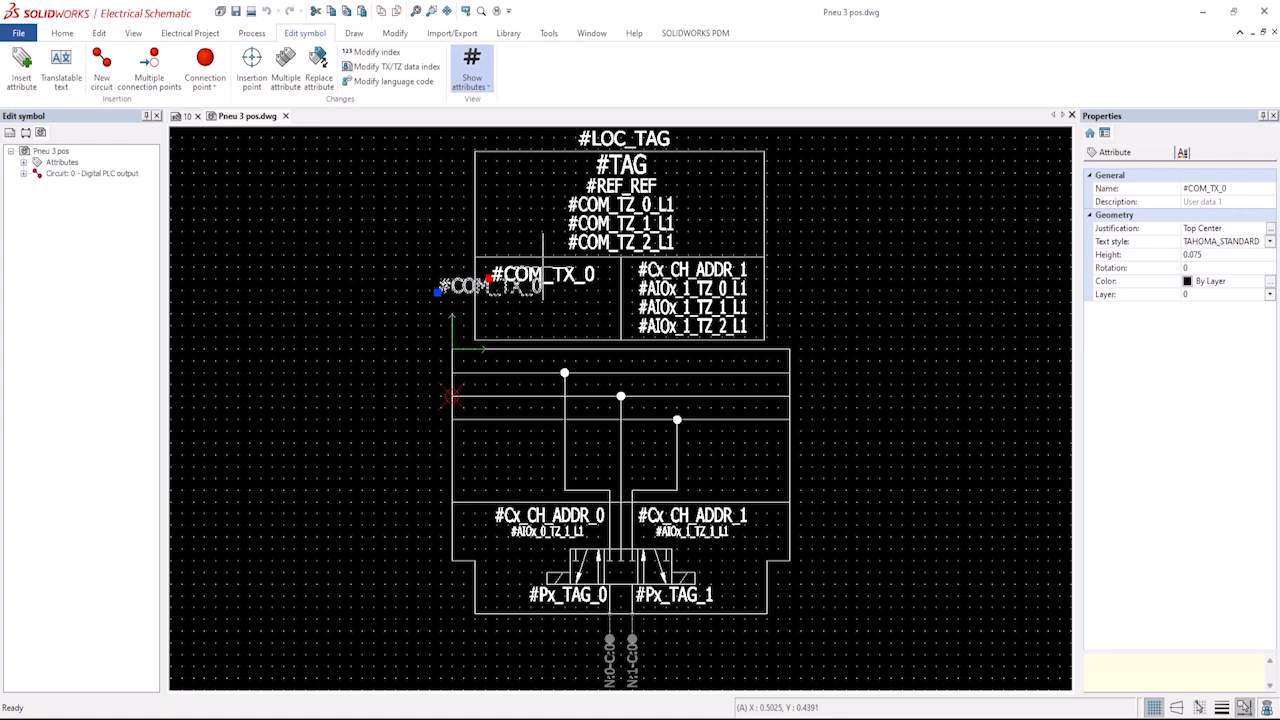
pyautogui.click(542, 270)
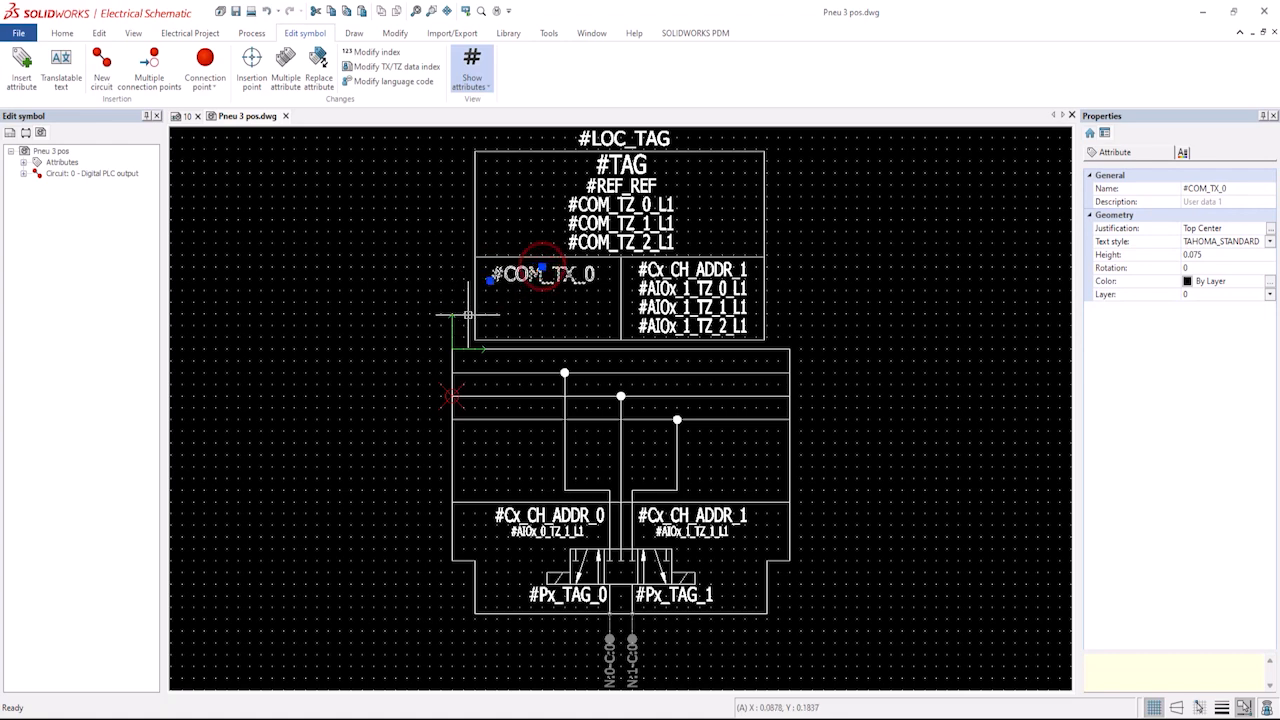
# Convert #COM_TX_0 into a multiple attribute with 2 attributes spaced 2.4 apart.
pyautogui.click(287, 72)
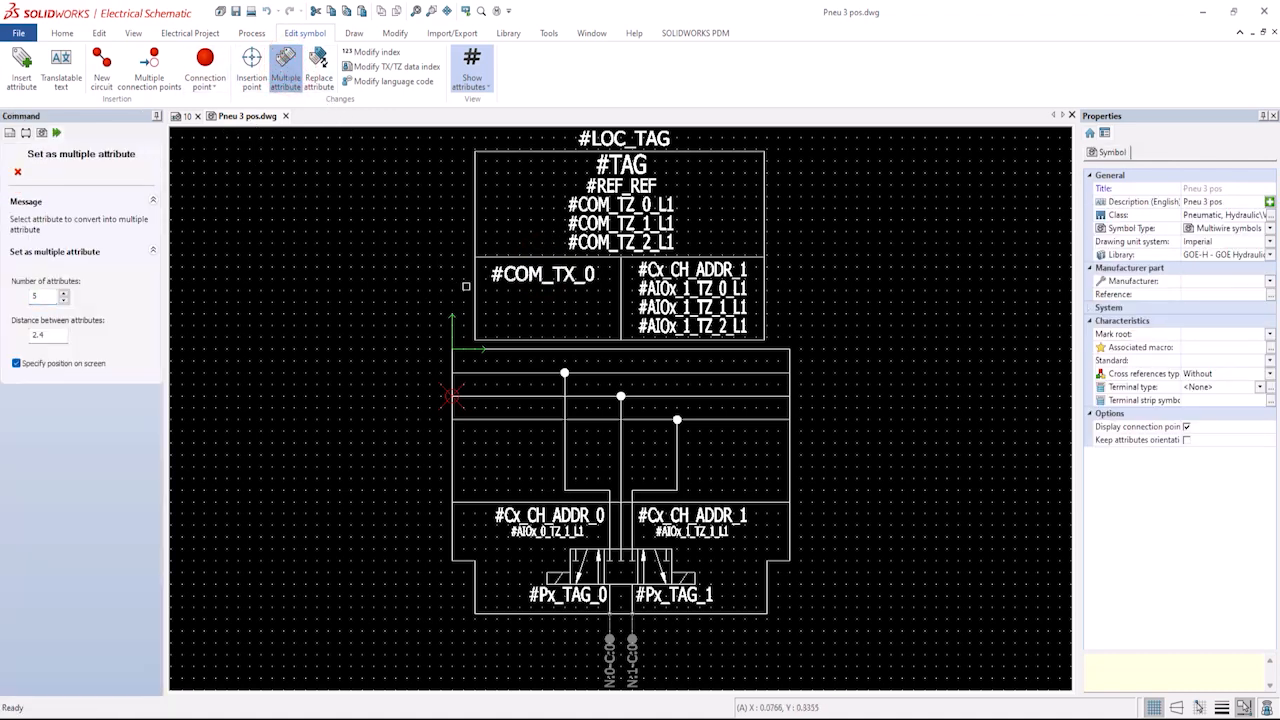
pyautogui.click(63, 300)
pyautogui.click(63, 300)
pyautogui.click(63, 300)
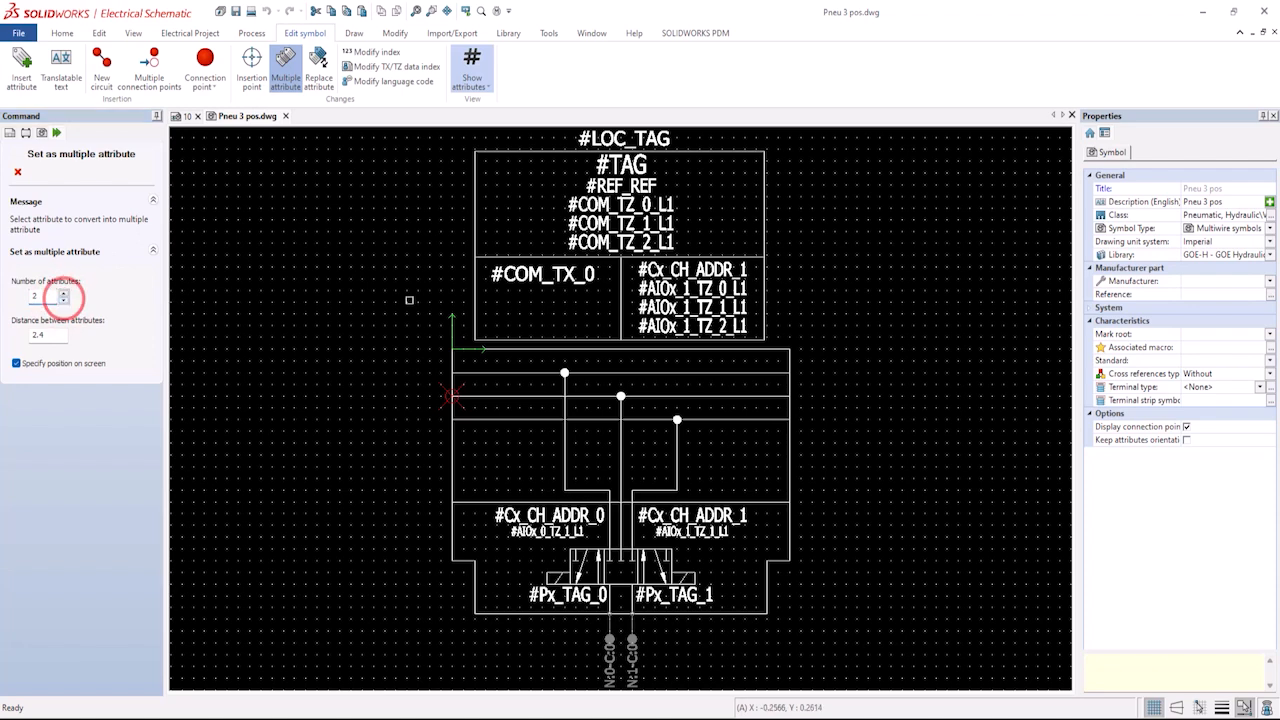
pyautogui.click(542, 274)
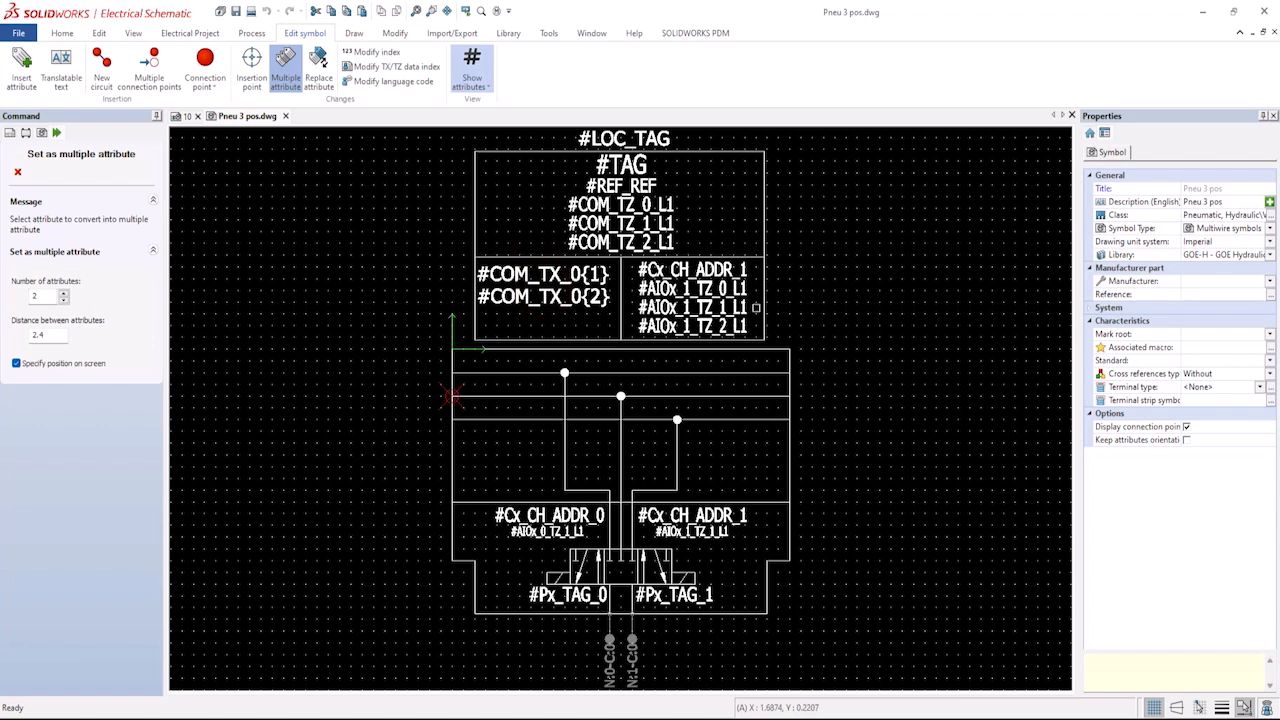
# Delete the right-column channel address and AIOx attributes in the symbol's upper box.
pyautogui.click(18, 172)
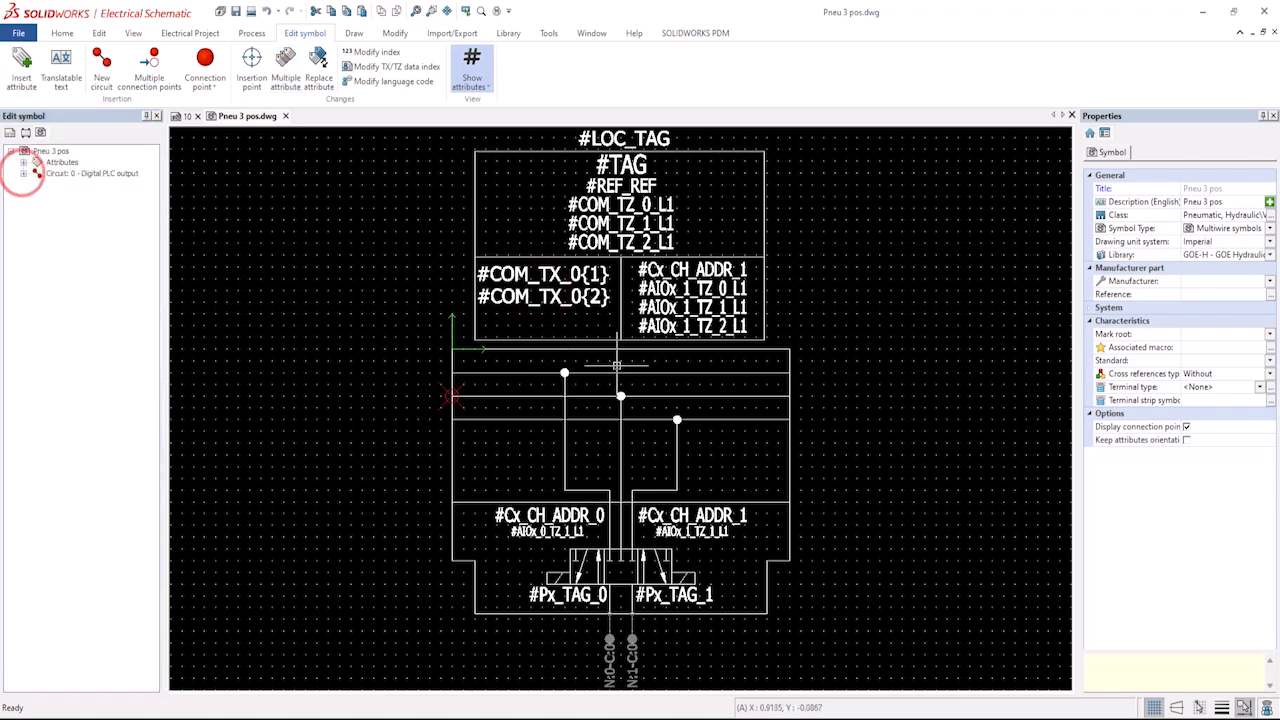
pyautogui.moveTo(754, 329); pyautogui.dragTo(691, 269)
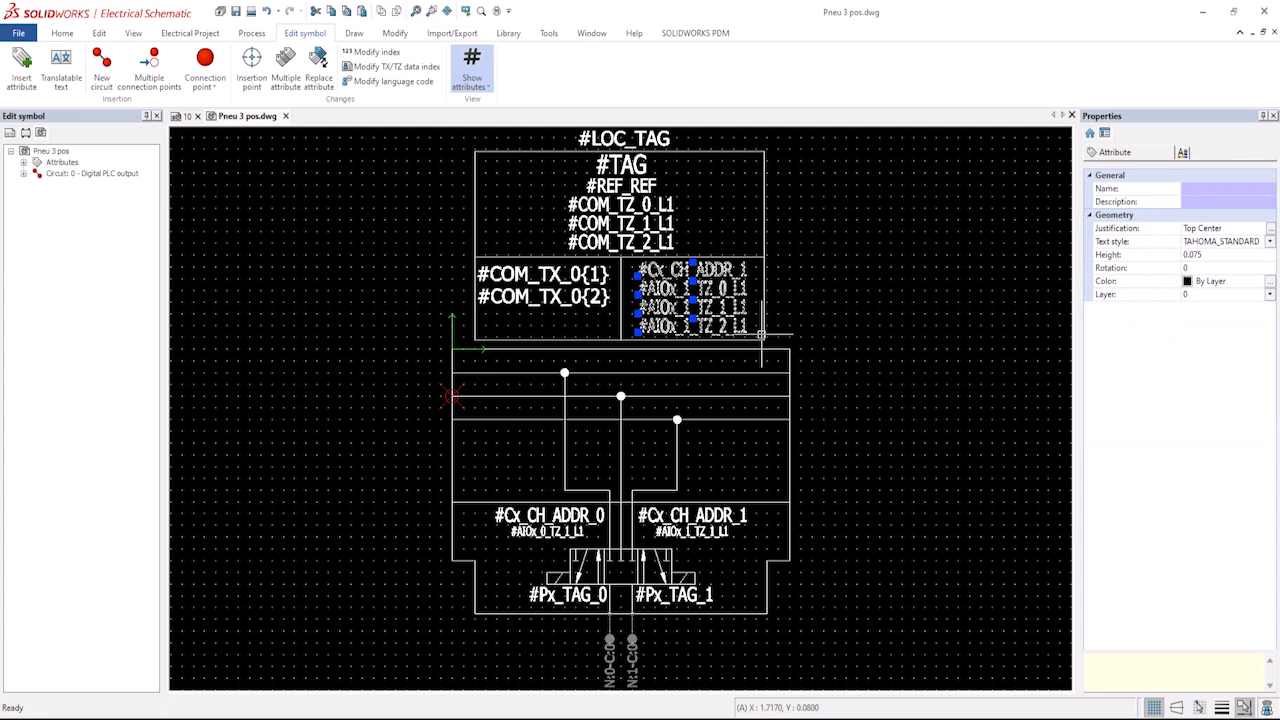
pyautogui.press('Delete')
pyautogui.click(571, 321)
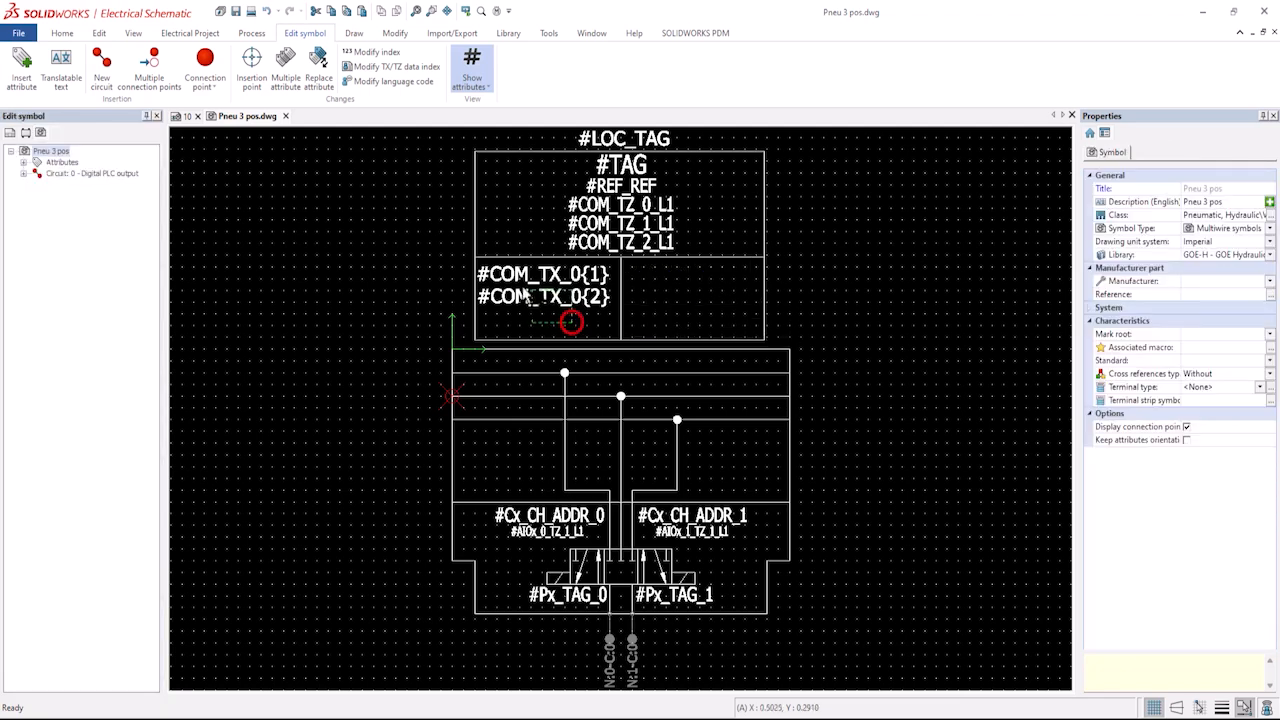
# Copy the two #COM_TX_0 attributes and paste them into the empty right cell.
pyautogui.click(505, 284)
pyautogui.rightClick(510, 278)
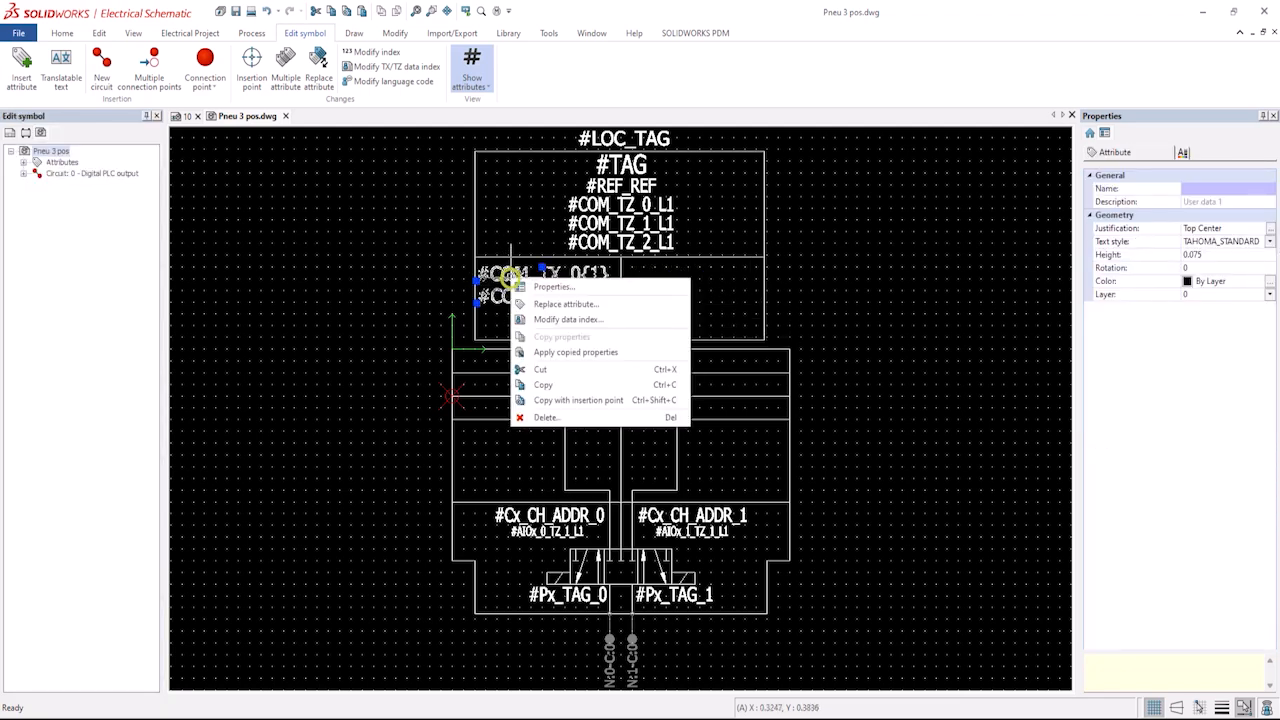
pyautogui.click(549, 386)
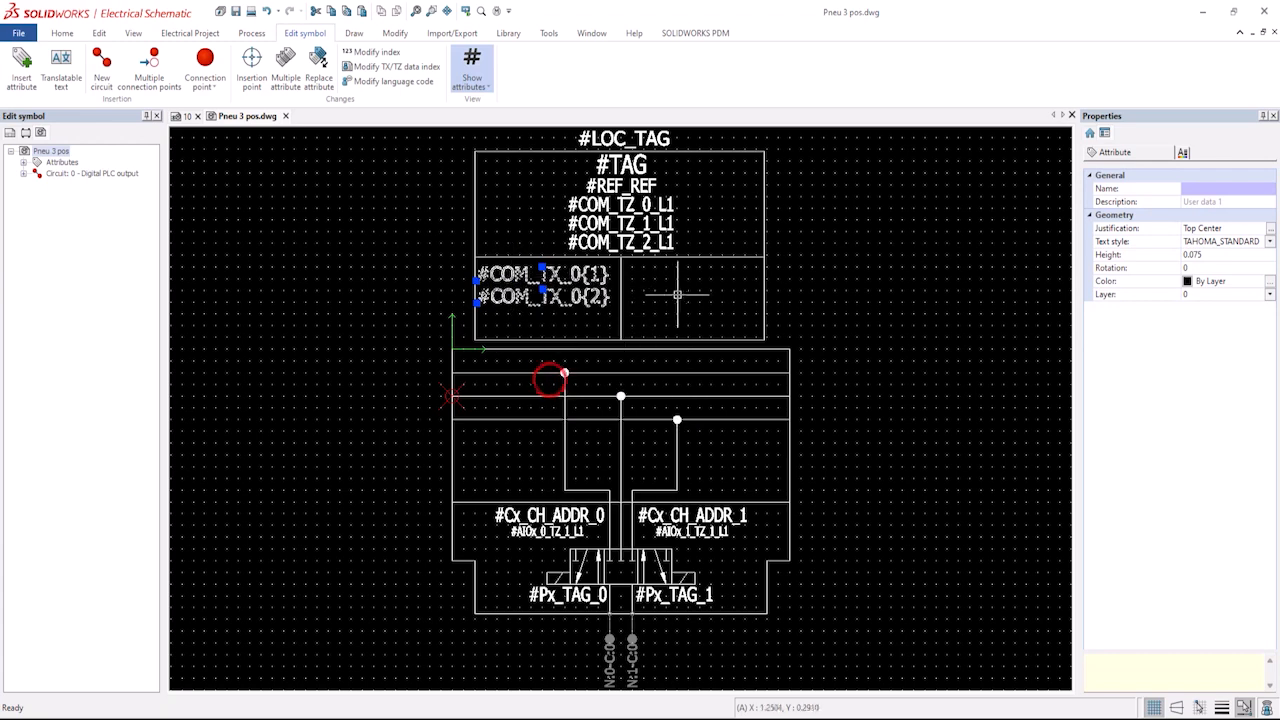
pyautogui.click(669, 291)
pyautogui.rightClick(670, 294)
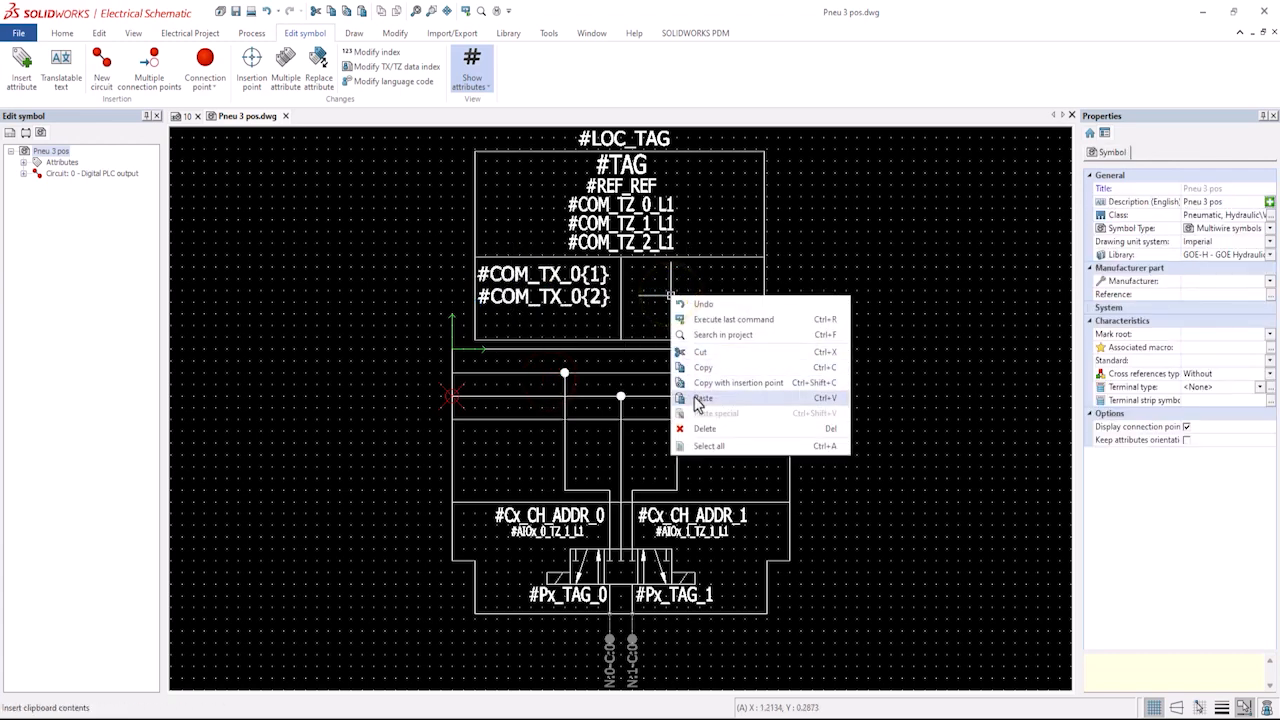
pyautogui.click(700, 398)
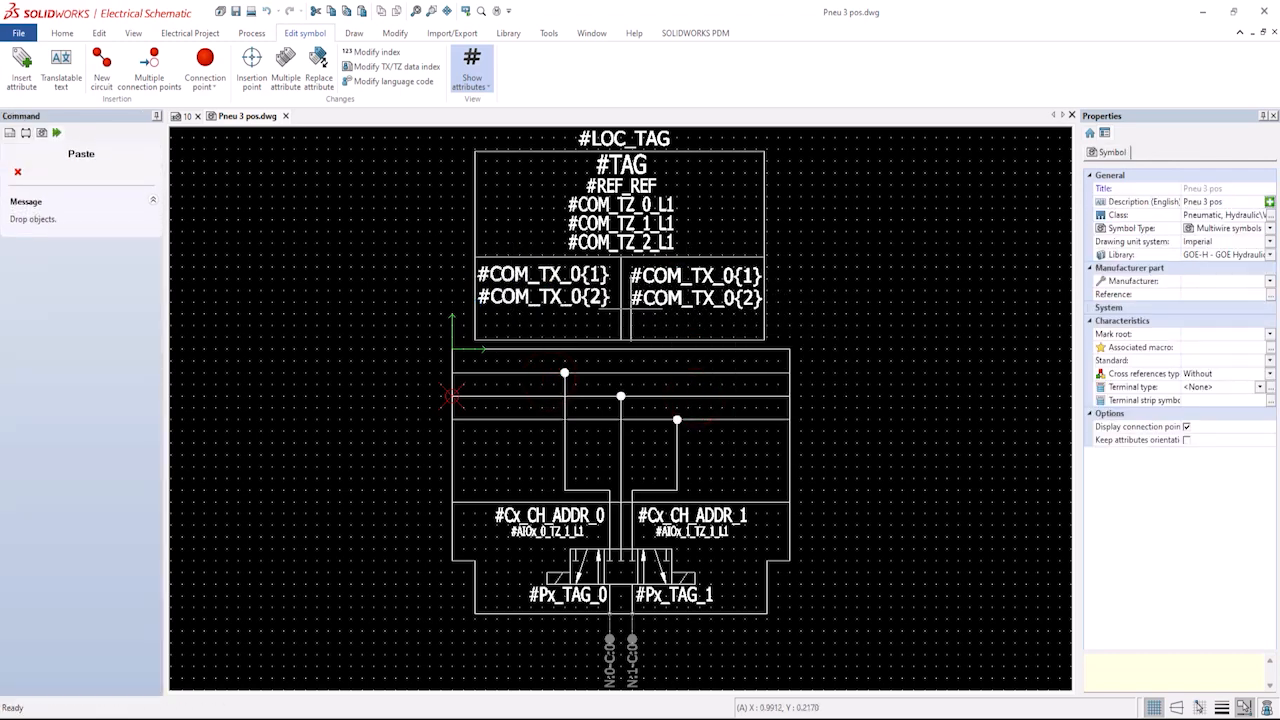
pyautogui.click(629, 309)
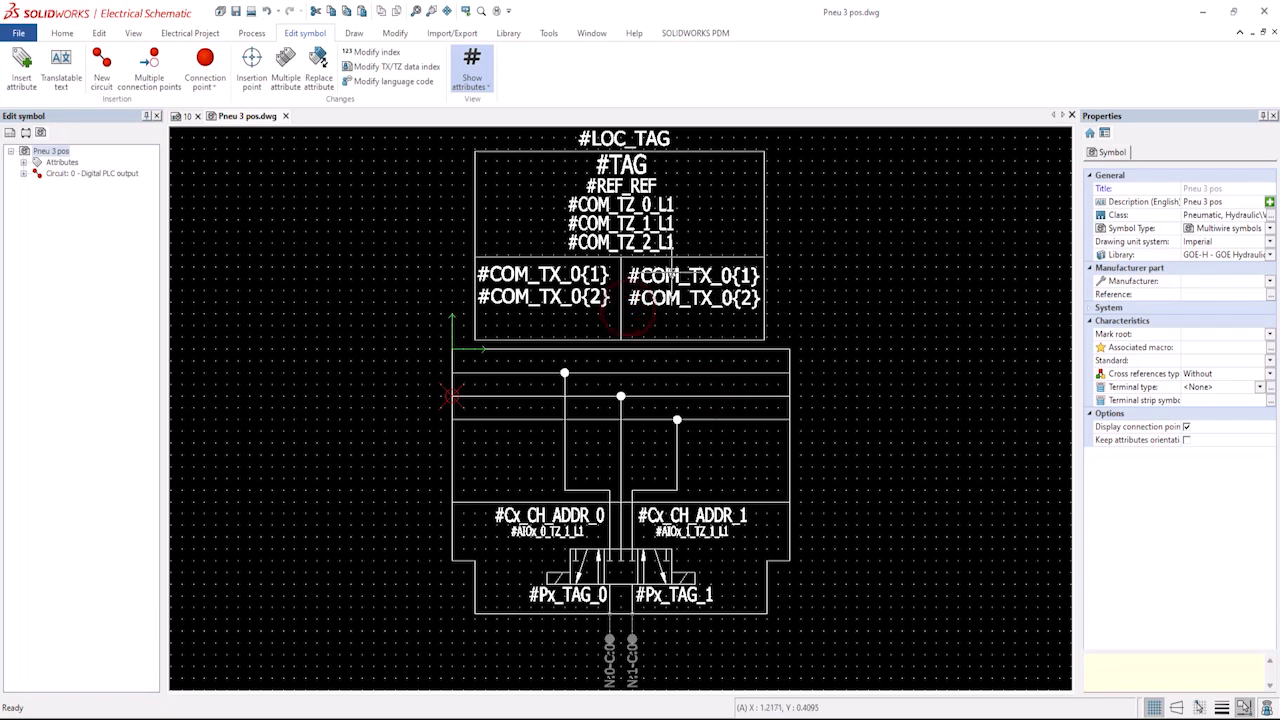
# Change the pasted attributes' data index to 1.
pyautogui.click(668, 275)
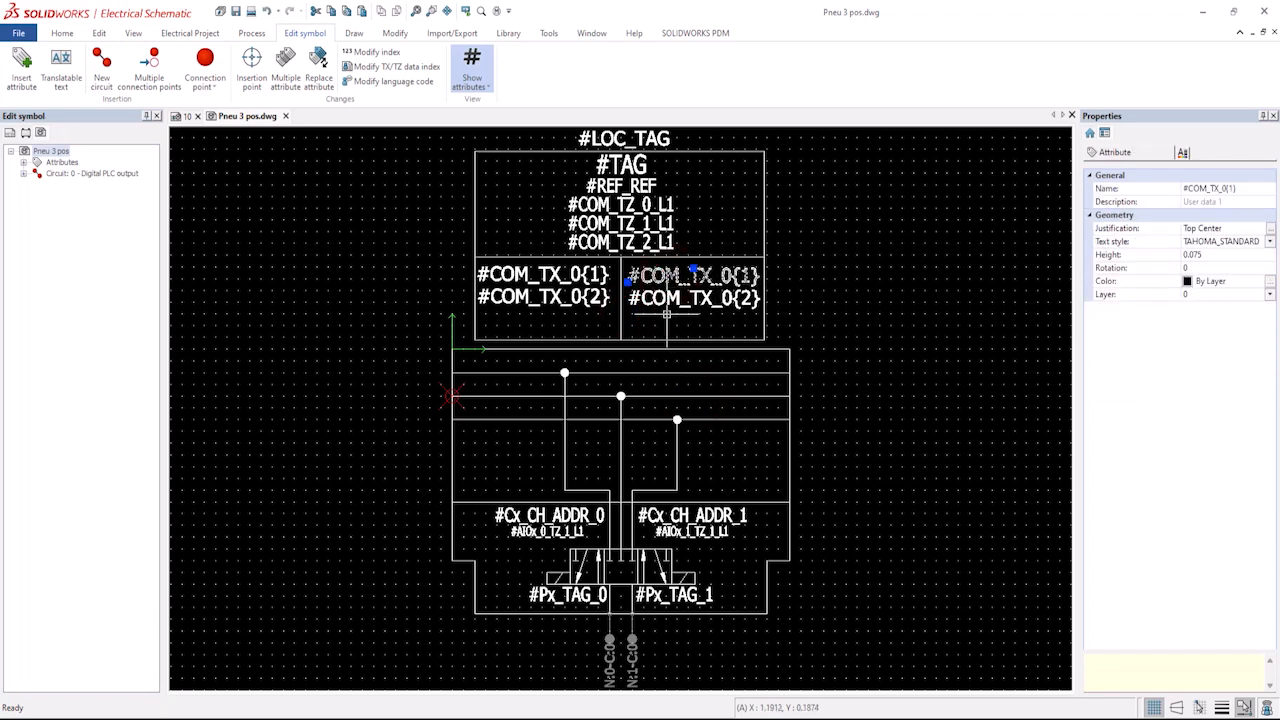
pyautogui.click(672, 298)
pyautogui.rightClick(676, 301)
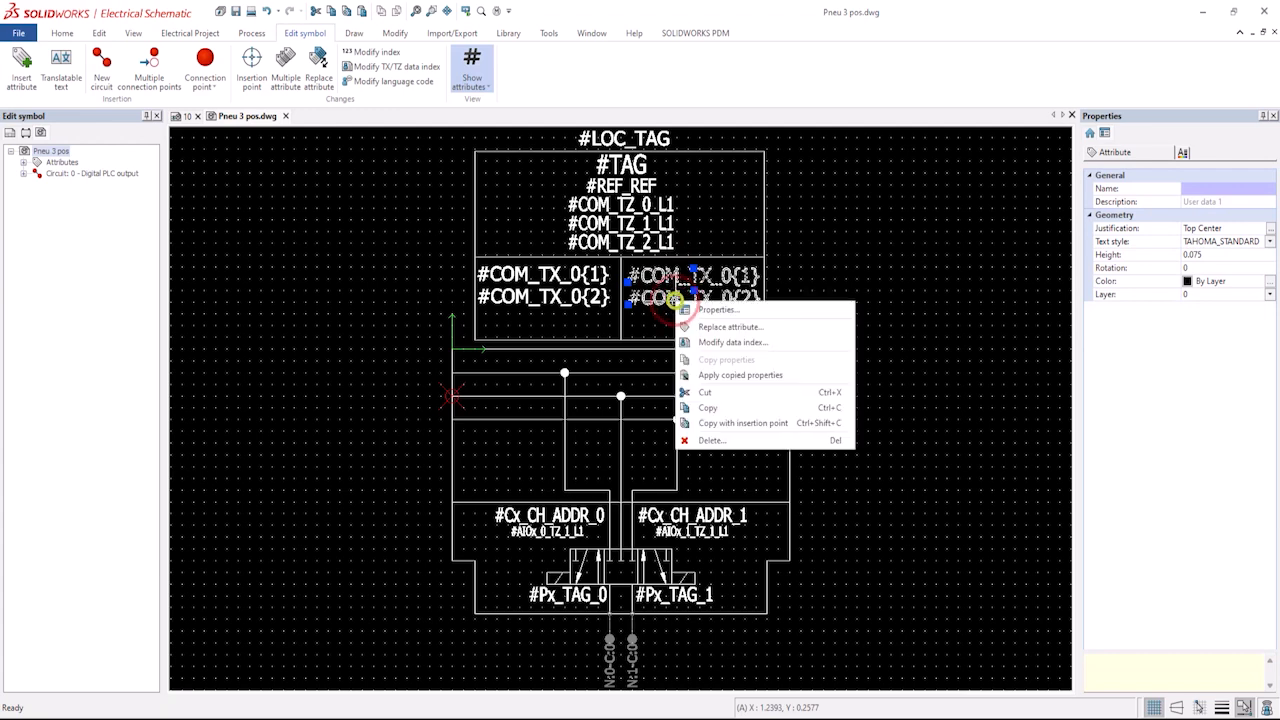
pyautogui.click(716, 343)
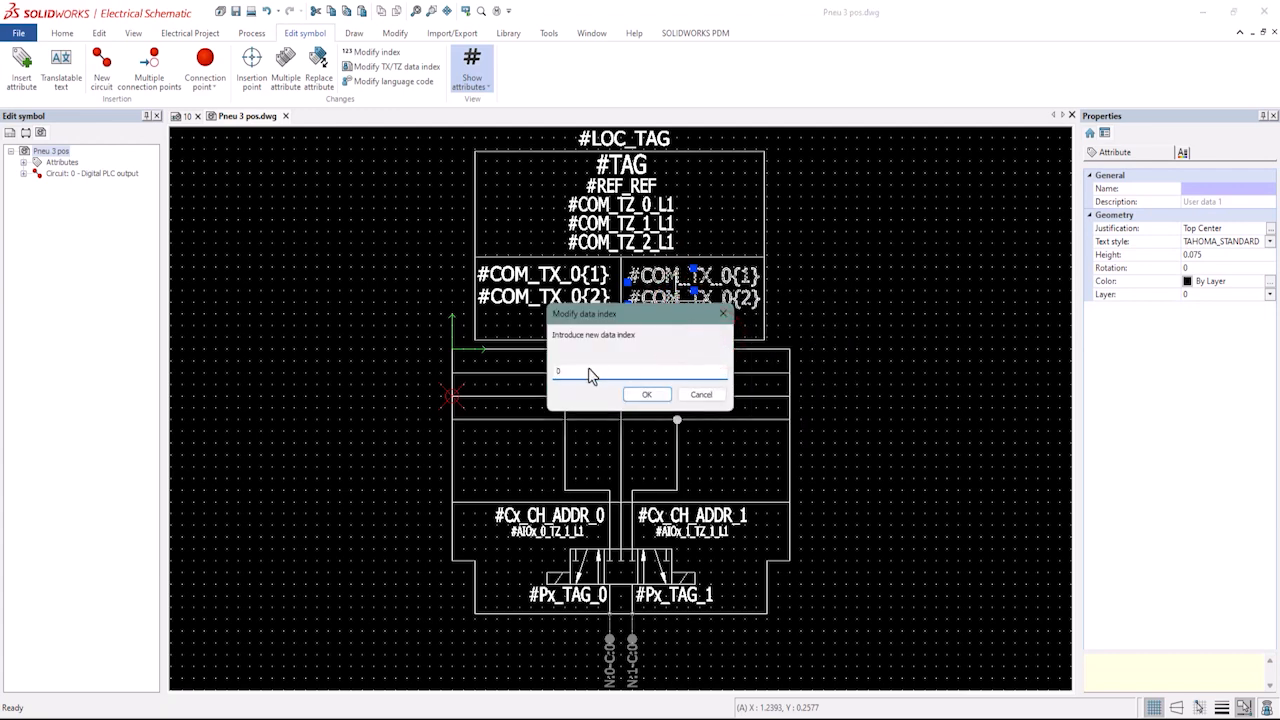
pyautogui.doubleClick(563, 372)
pyautogui.click(647, 395)
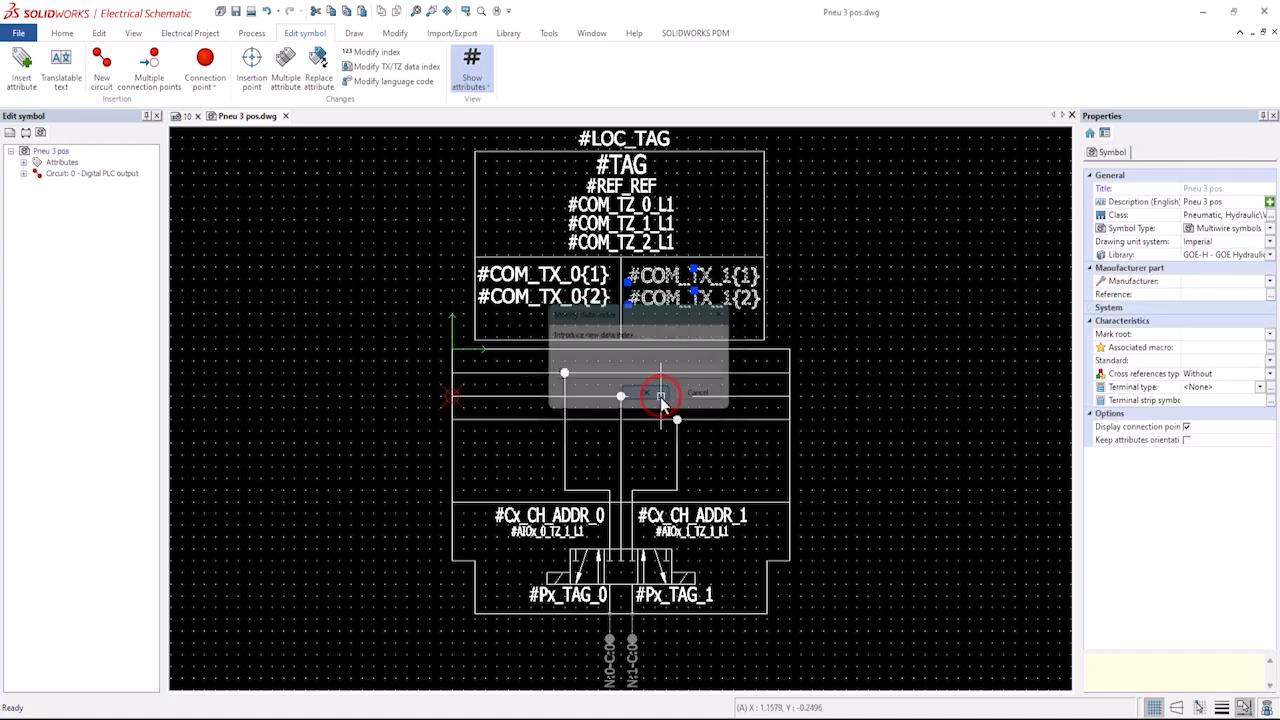
pyautogui.click(709, 330)
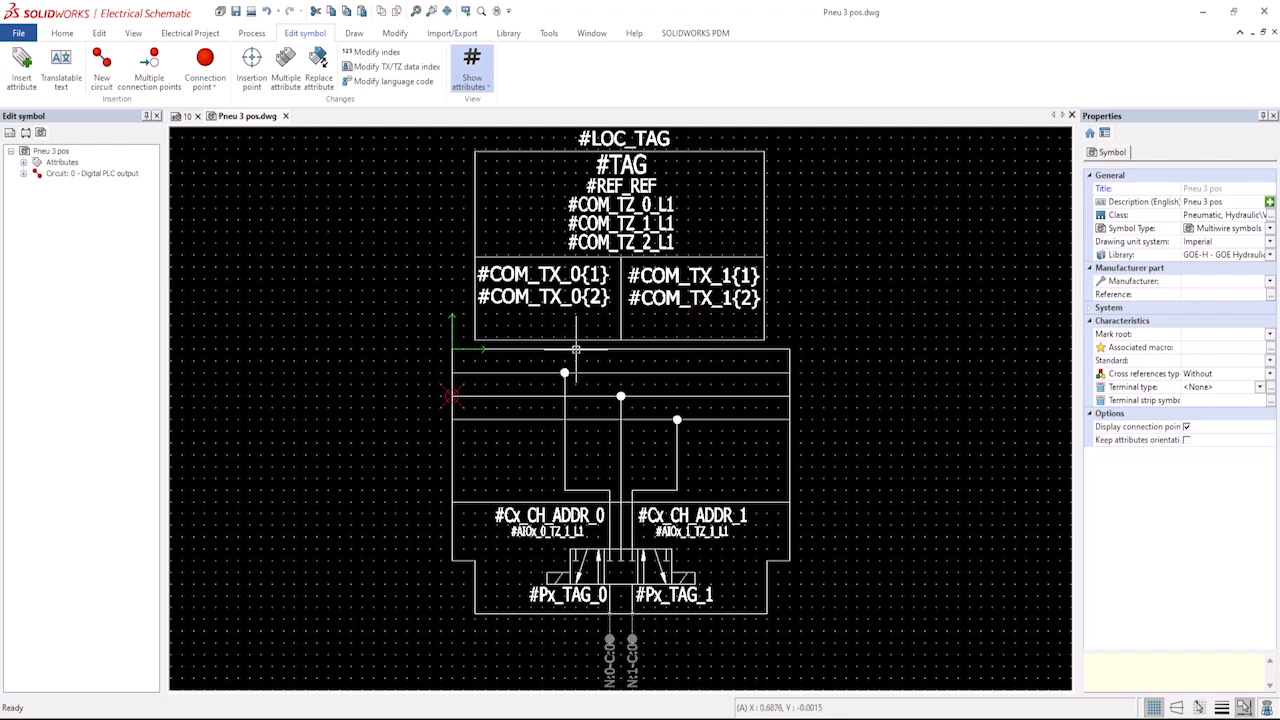
# Close the Pneu 3 pos symbol editor and save its changes.
pyautogui.click(286, 117)
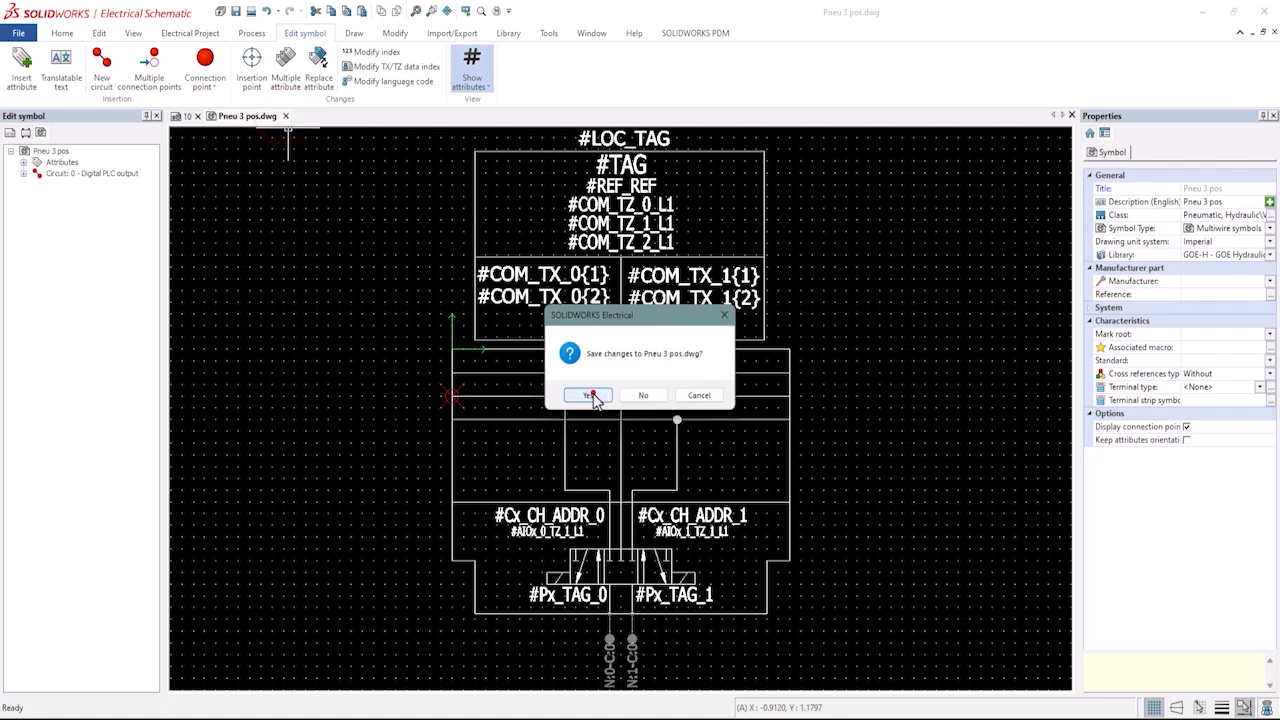
pyautogui.click(593, 397)
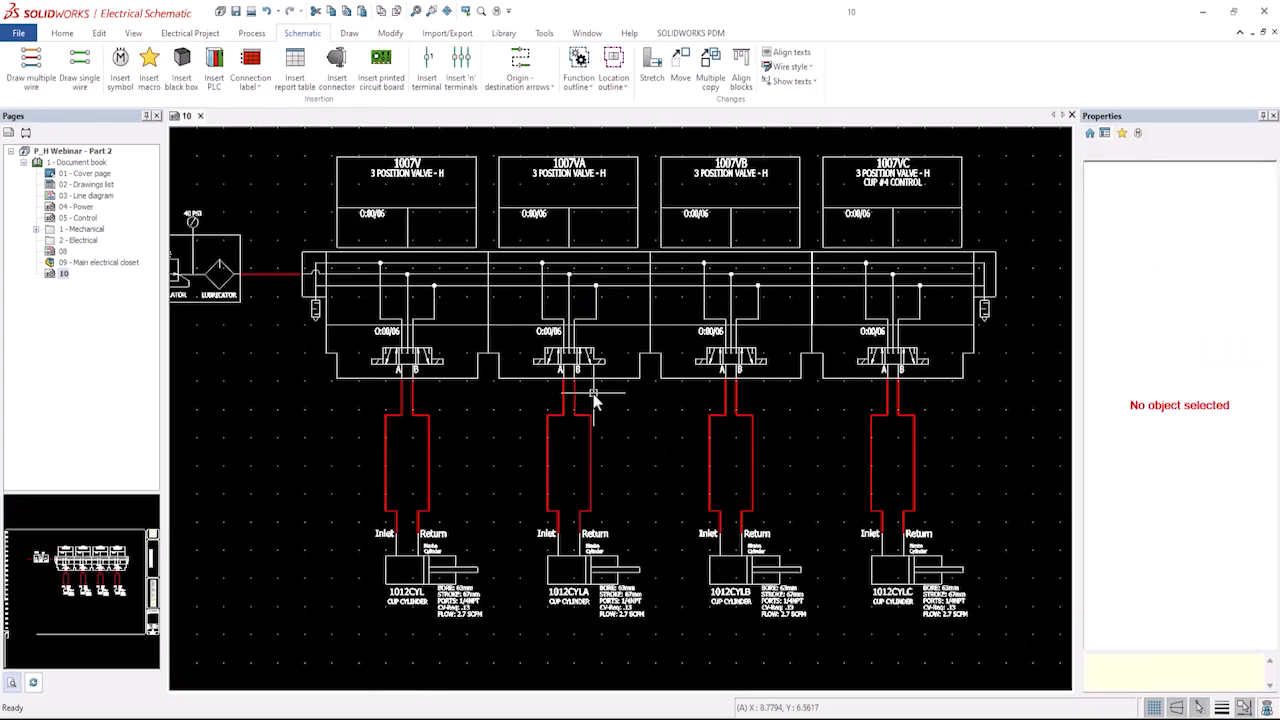
# Update the 1007VC valve symbol for all identical symbols in the current drawing.
pyautogui.click(884, 248)
pyautogui.rightClick(884, 250)
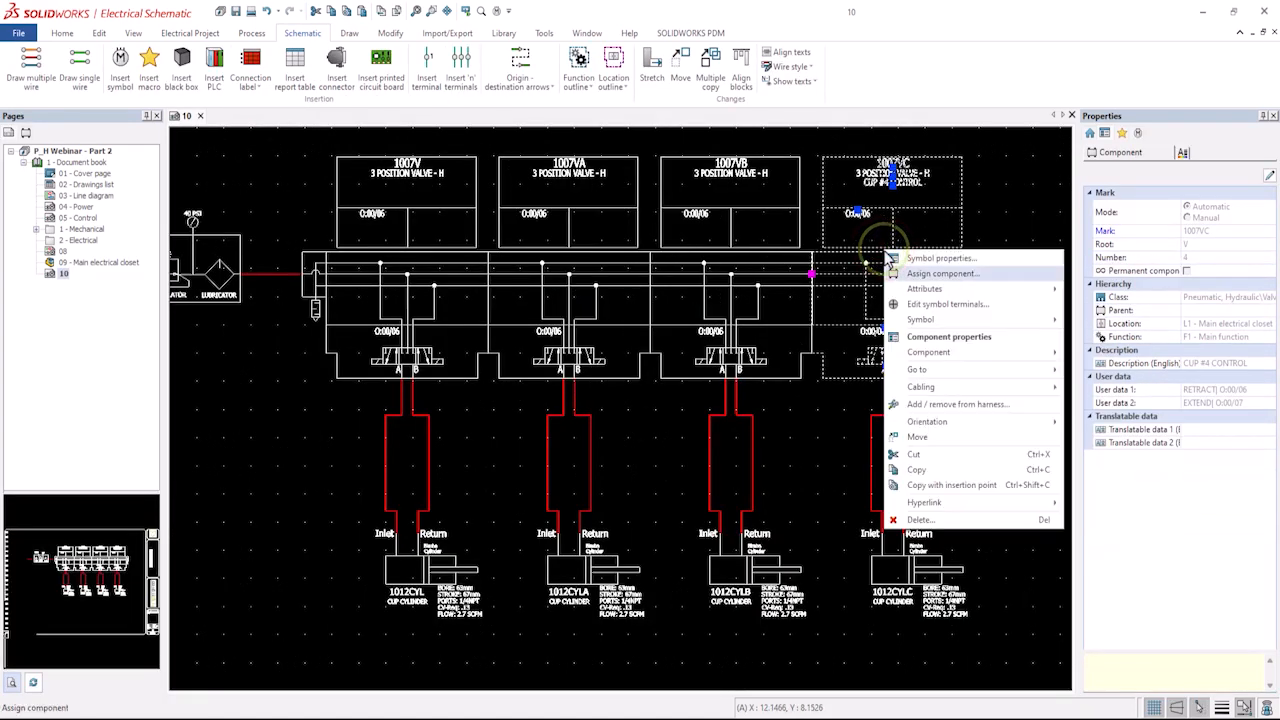
pyautogui.click(928, 319)
pyautogui.click(1107, 322)
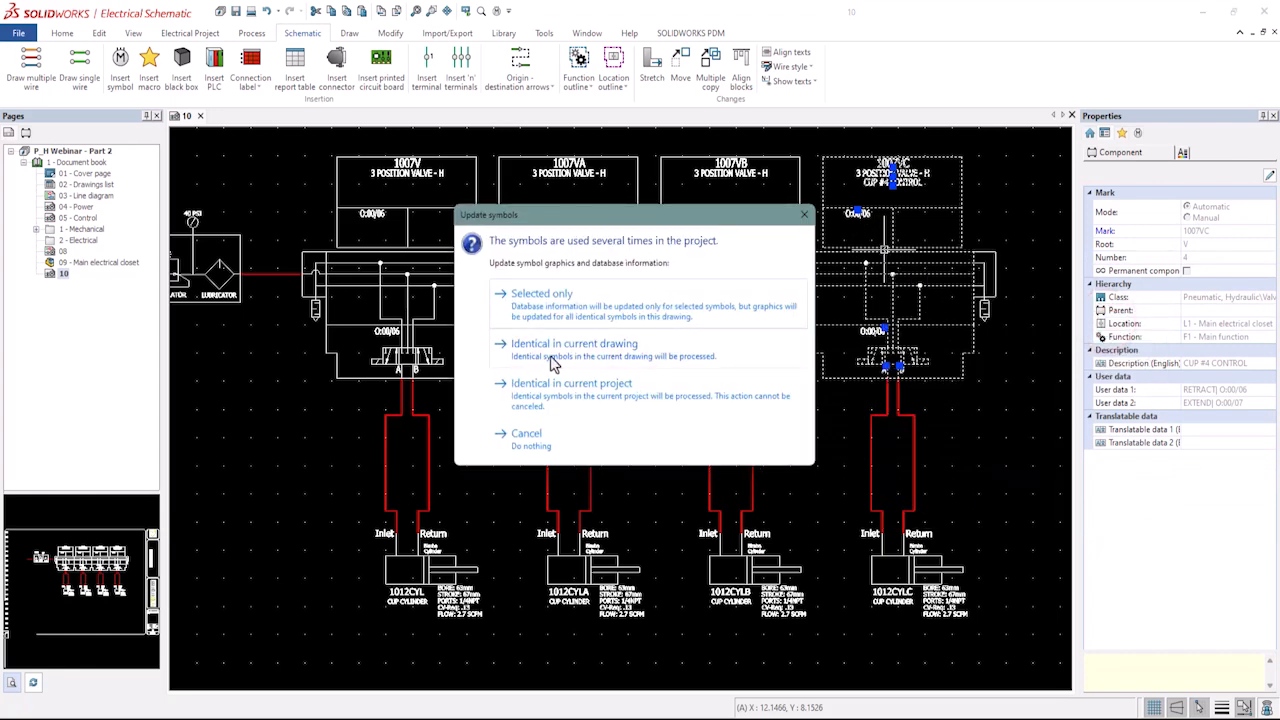
pyautogui.click(553, 363)
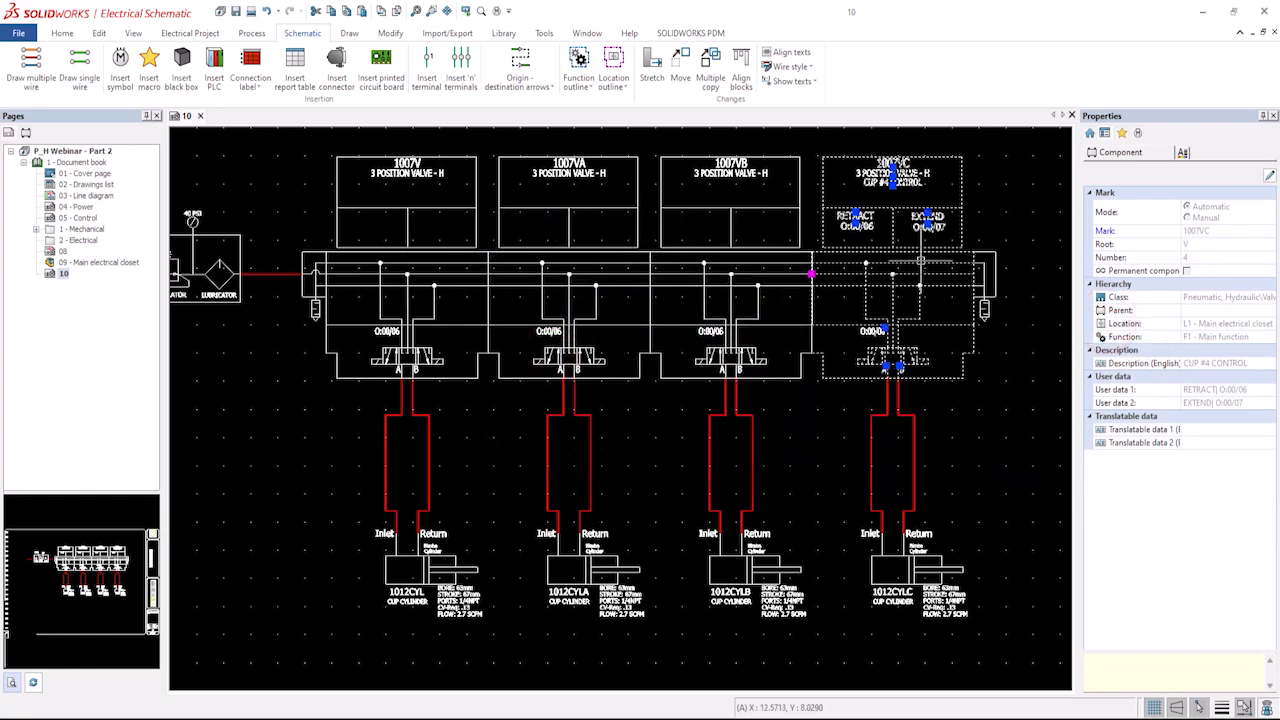
pyautogui.click(911, 256)
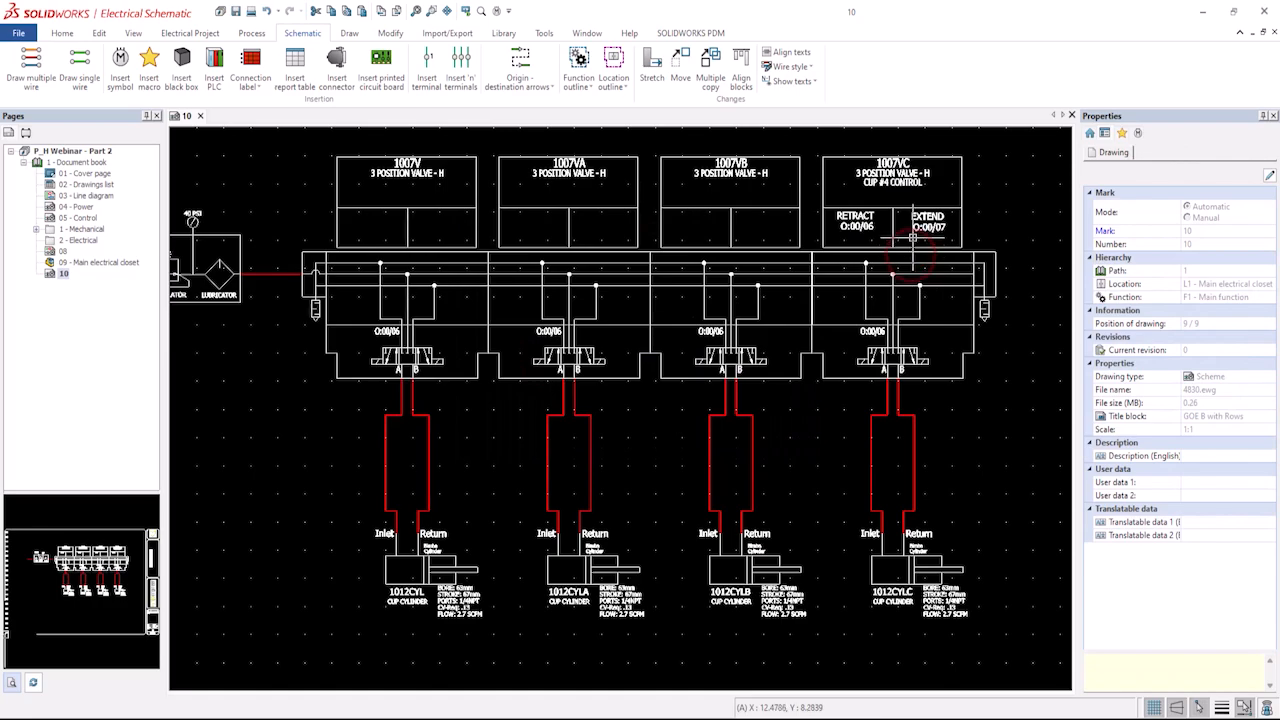
# Open the 1007VC component properties and set User data 1 to EXTEND| O:00/06.
pyautogui.scroll(2, 911, 252)
pyautogui.scroll(-3, 911, 245)
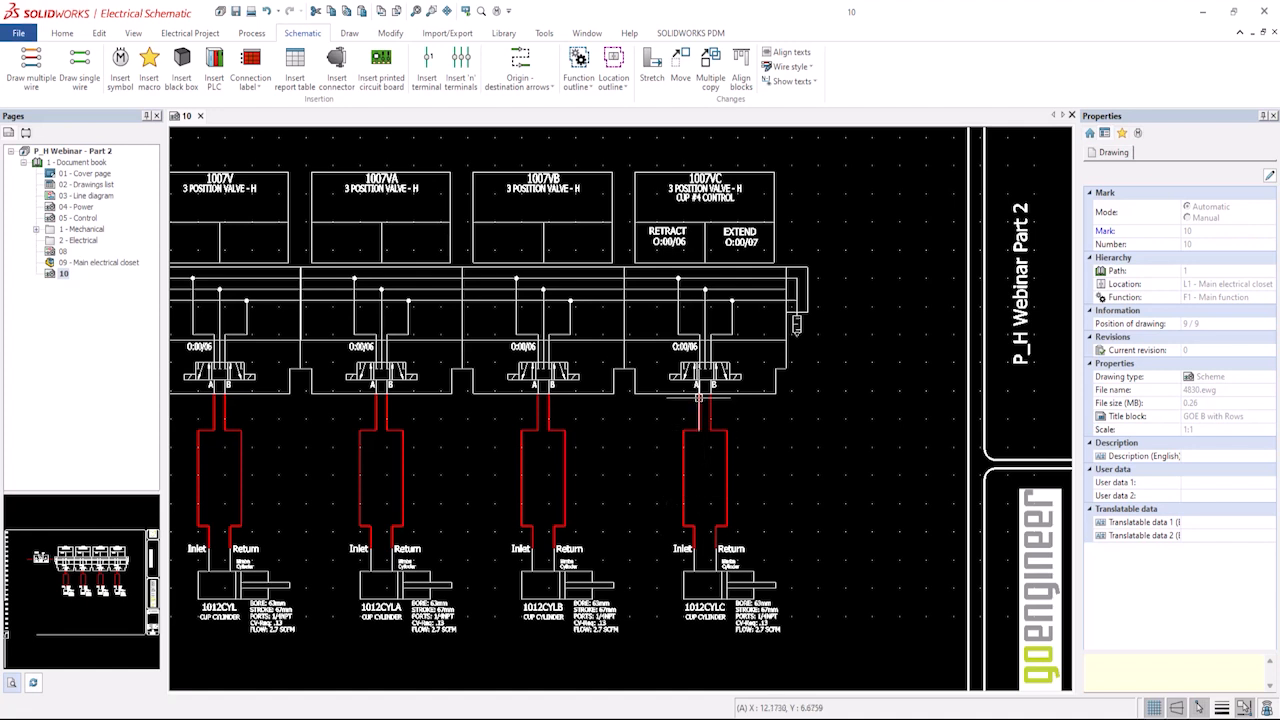
pyautogui.click(682, 222)
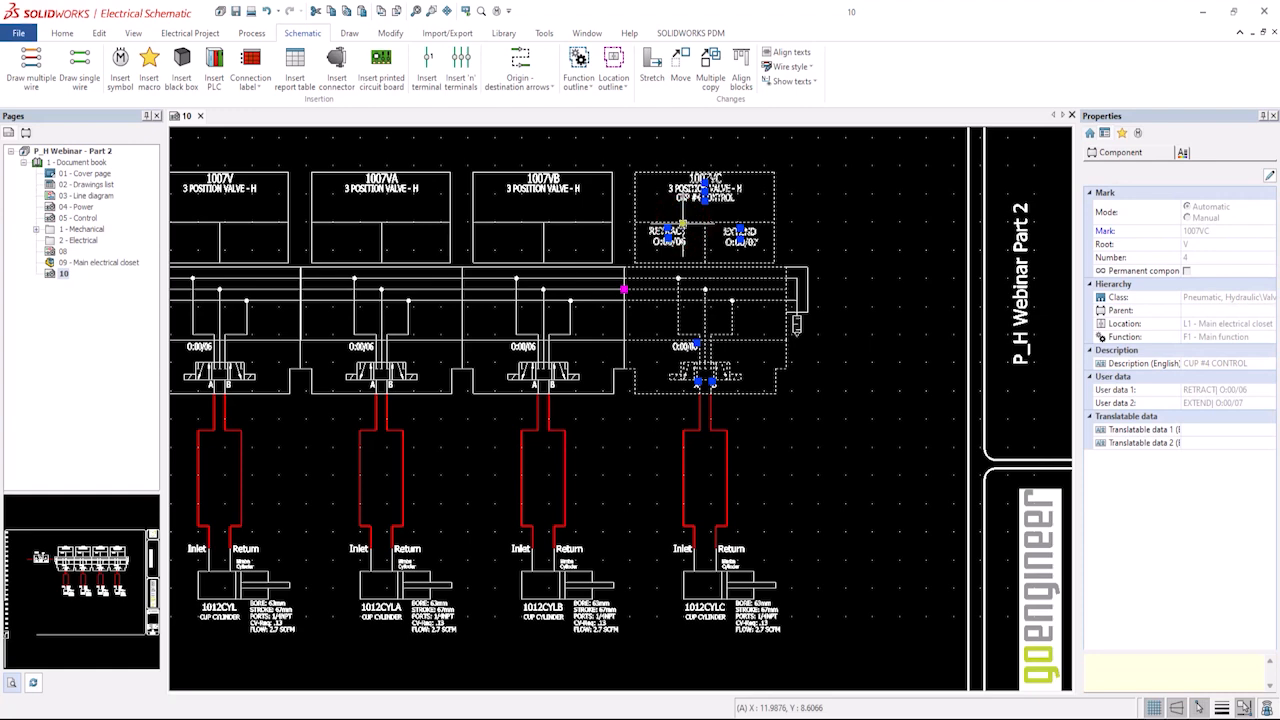
pyautogui.rightClick(680, 220)
pyautogui.click(724, 314)
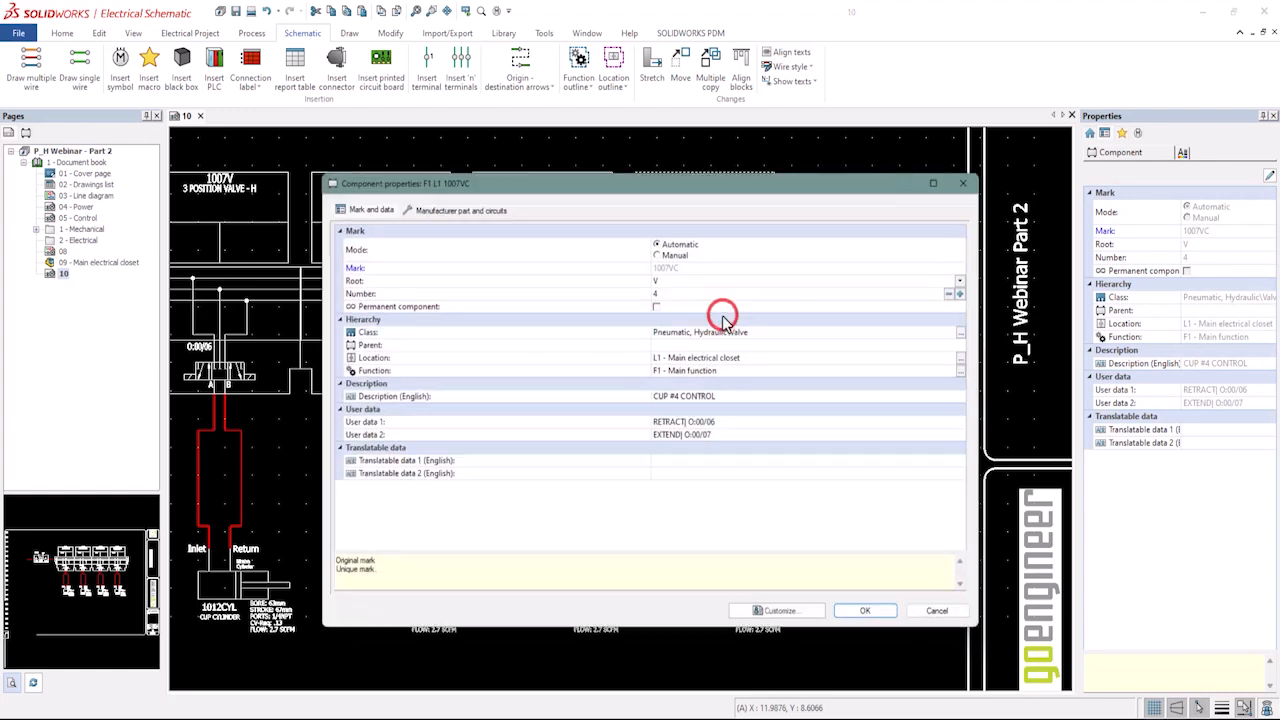
pyautogui.click(686, 428)
pyautogui.click(686, 423)
pyautogui.moveTo(686, 423); pyautogui.dragTo(652, 425)
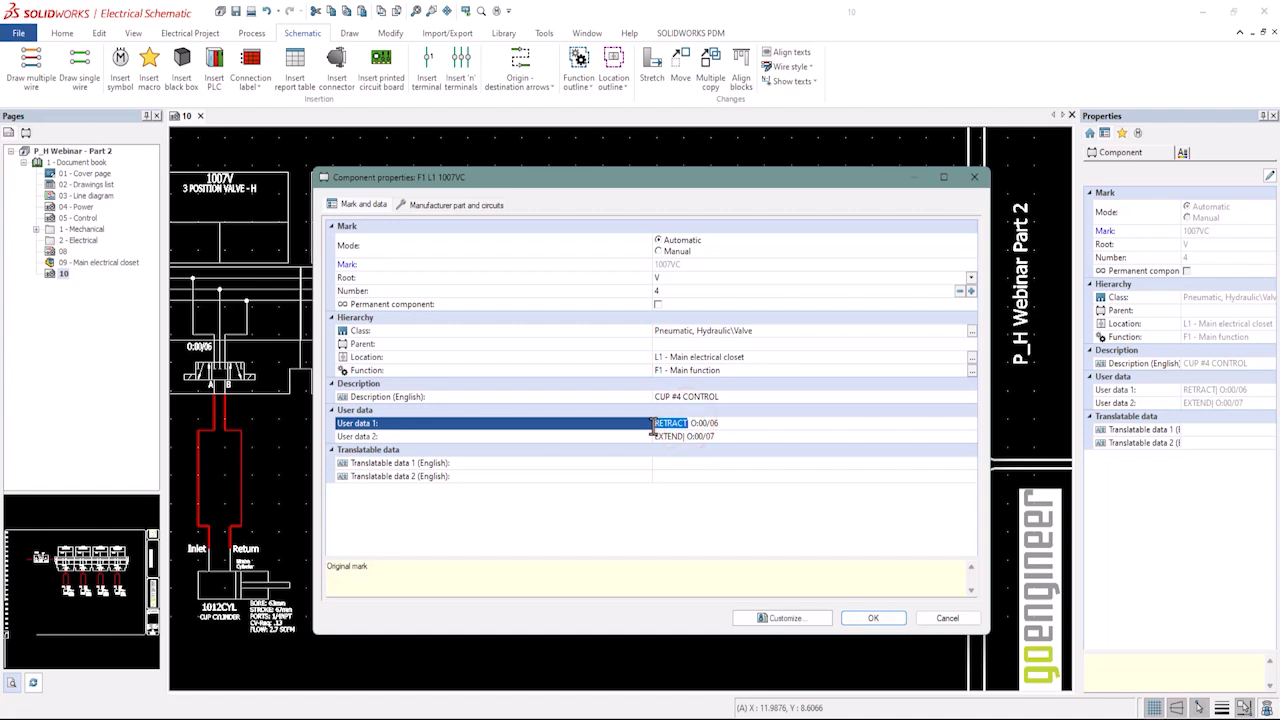
pyautogui.press('BackSpace')
# Set User data 2 to RETRACT| O:00/07 and confirm the component properties.
pyautogui.click(681, 436)
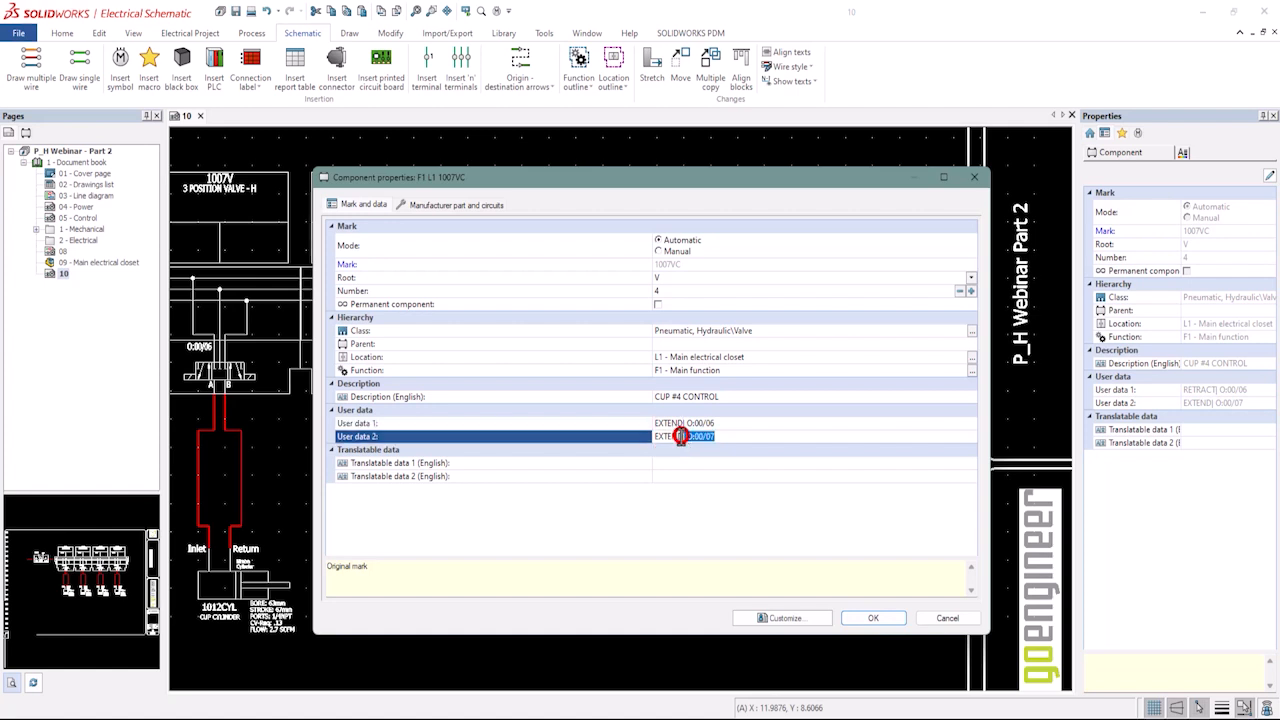
pyautogui.moveTo(681, 436); pyautogui.dragTo(633, 441)
pyautogui.write('RETRACT')
pyautogui.click(805, 479)
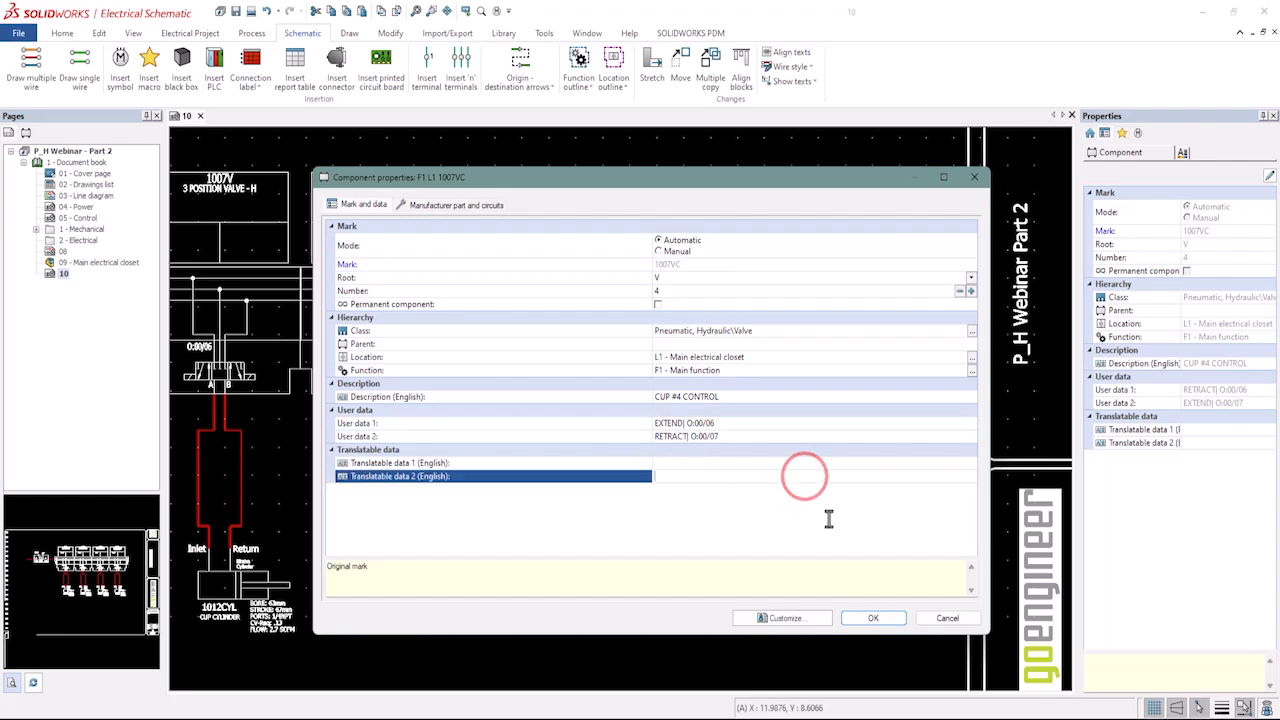
pyautogui.click(885, 617)
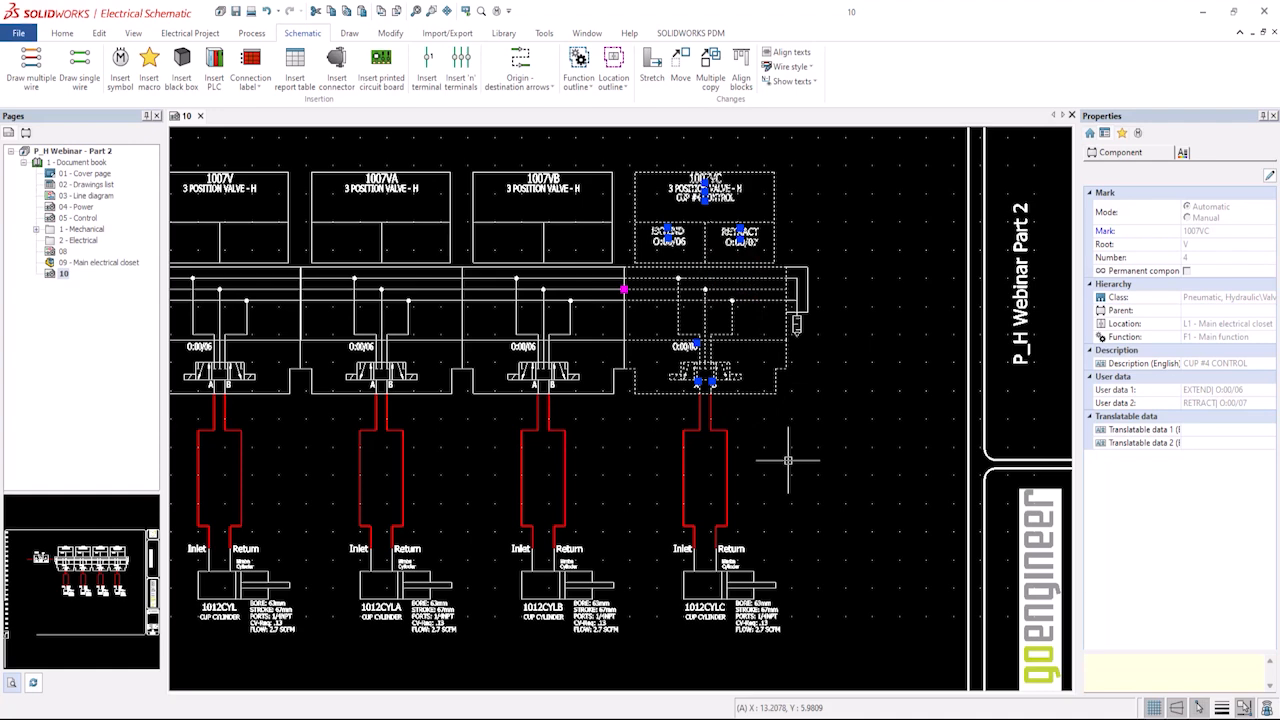
# Open page 05 - Control and examine the PLC outputs wired to the valve coils.
pyautogui.click(611, 395)
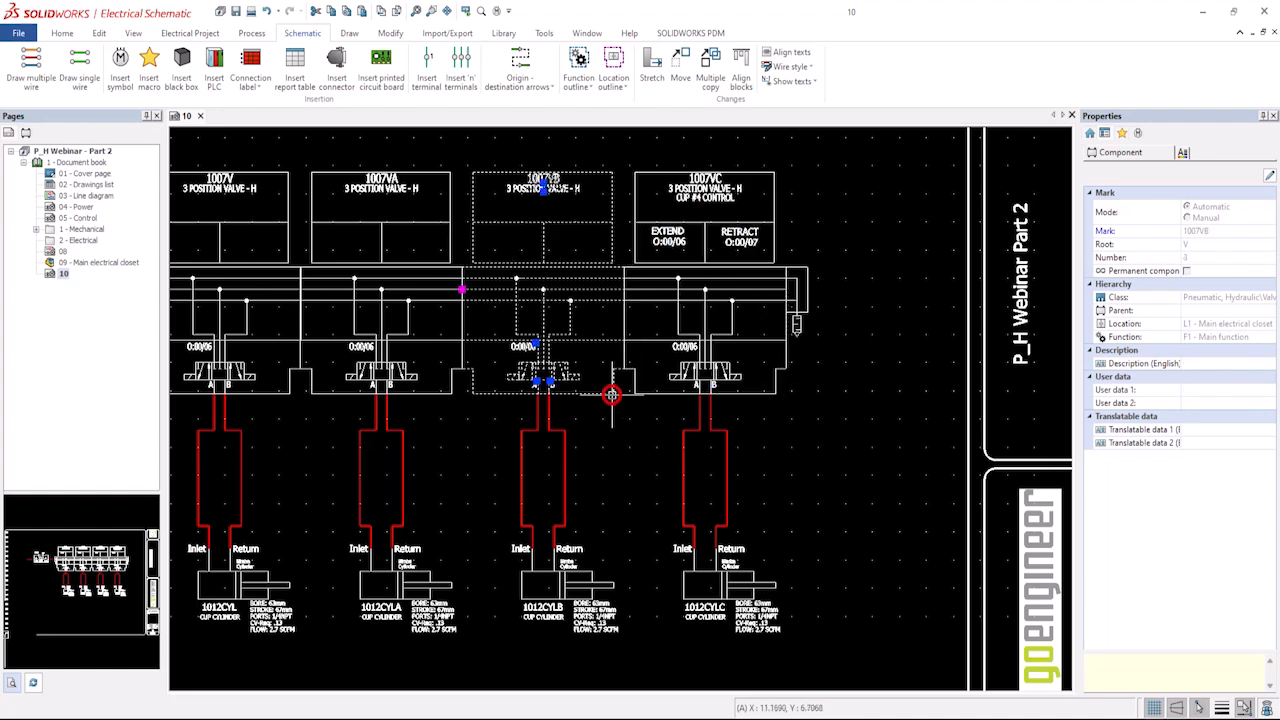
pyautogui.press('Escape')
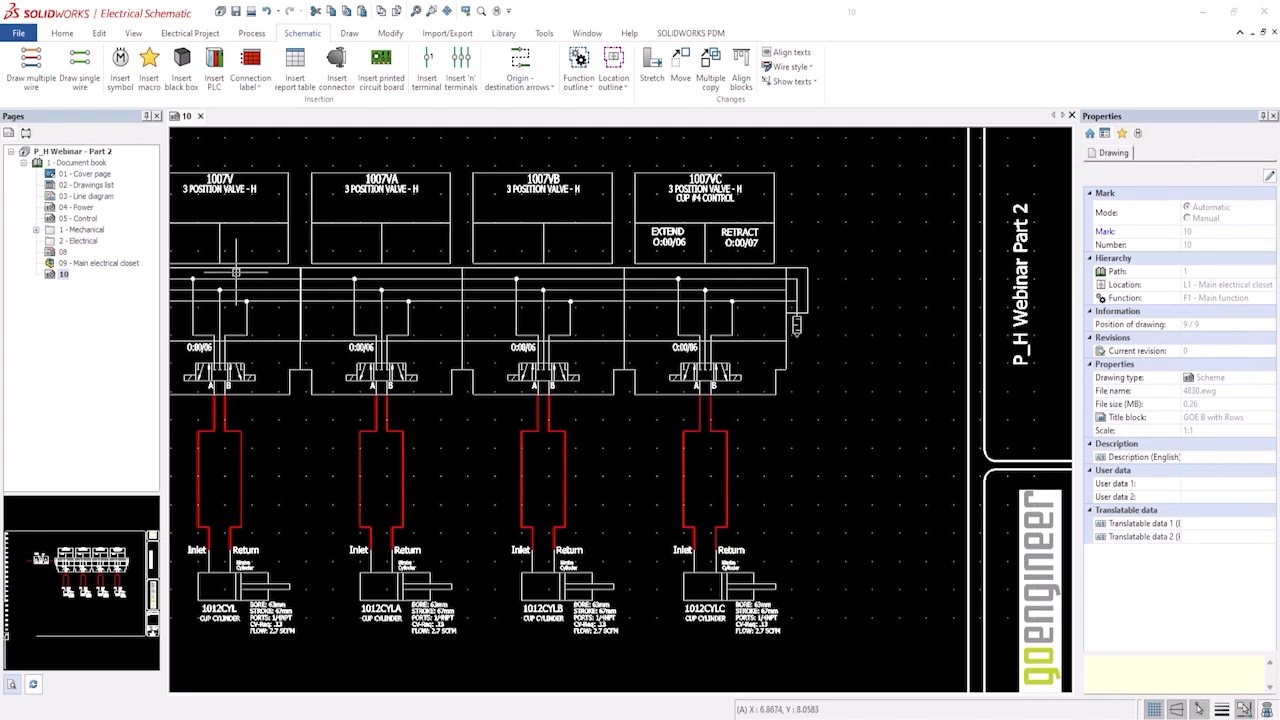
pyautogui.click(90, 218)
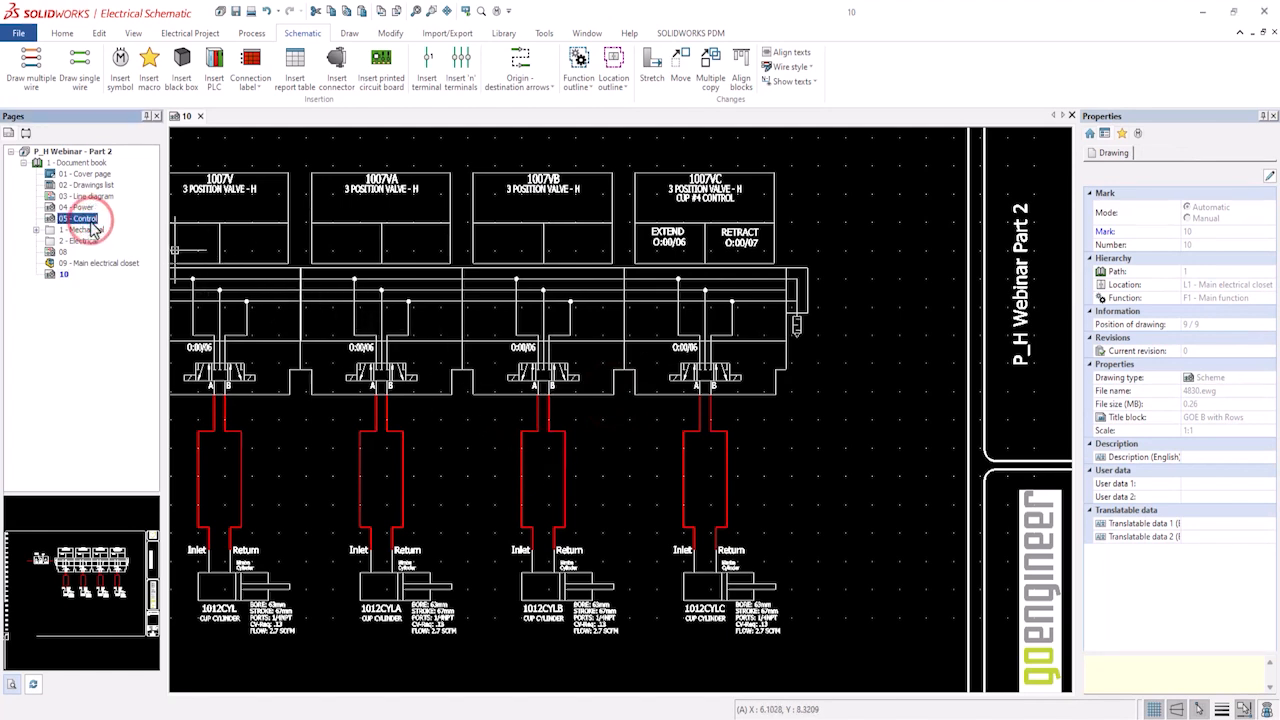
pyautogui.doubleClick(88, 218)
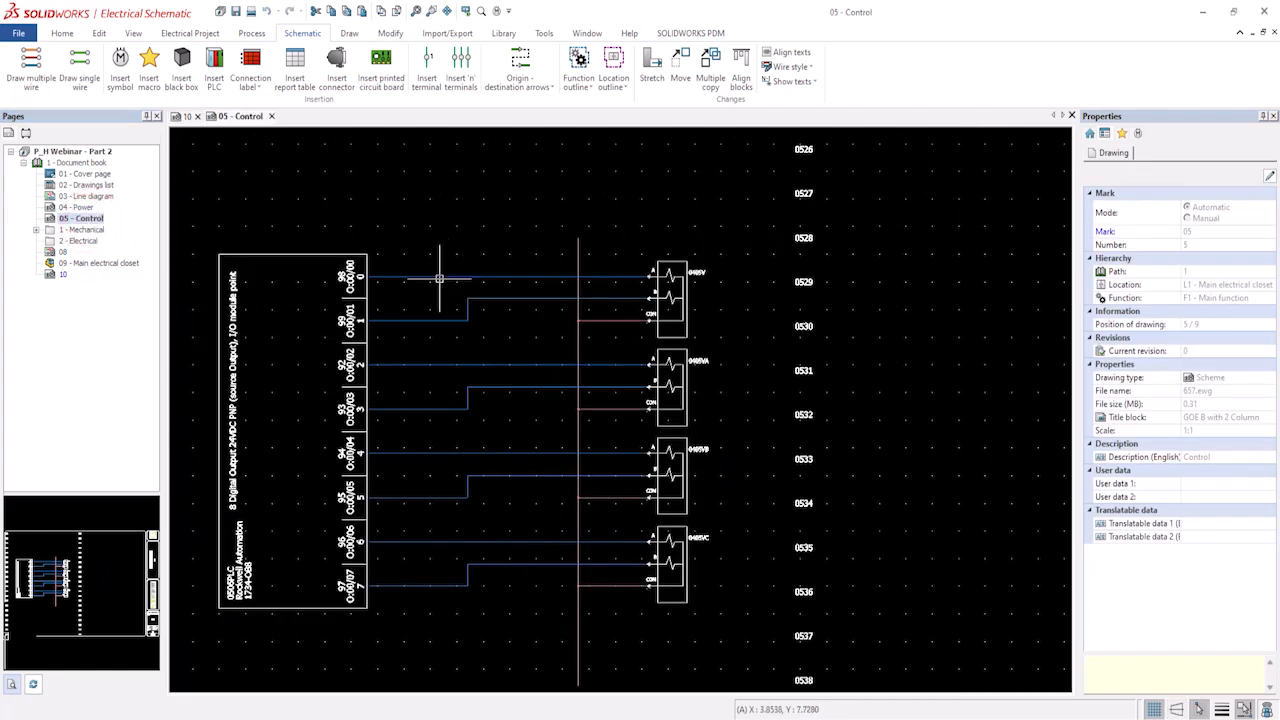
pyautogui.scroll(1, 427, 293)
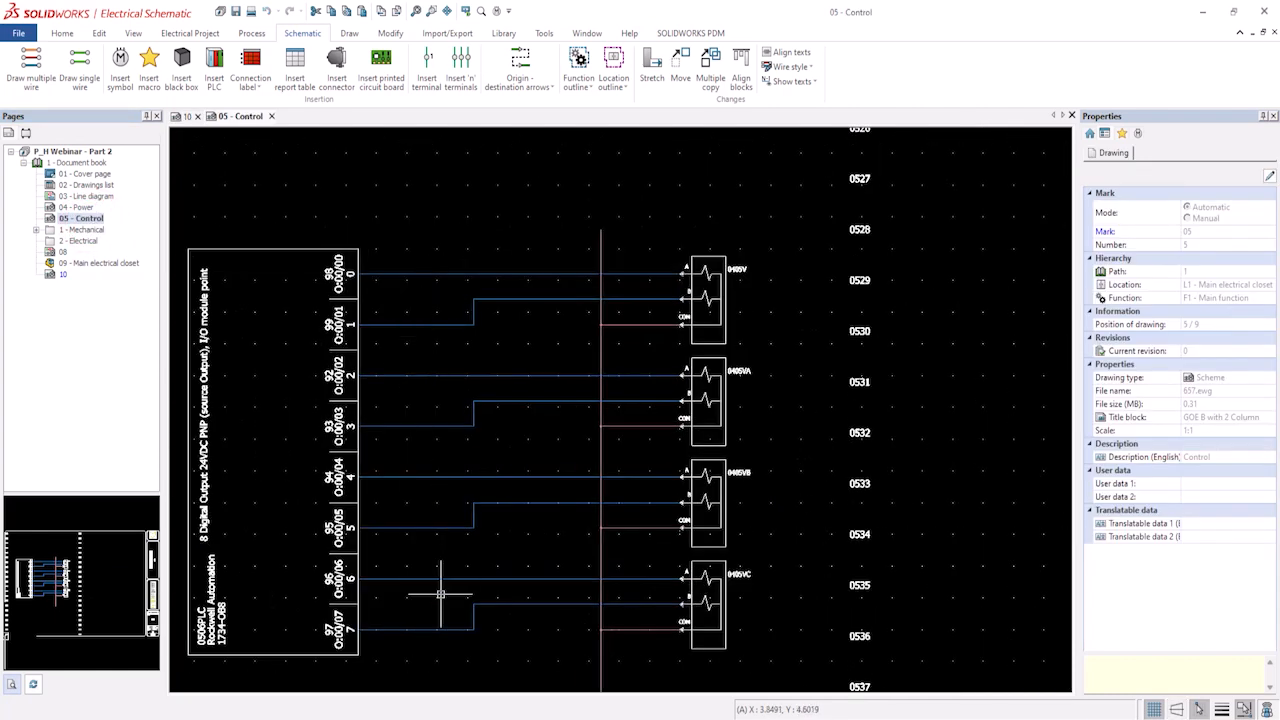
pyautogui.moveTo(440, 594); pyautogui.dragTo(463, 495, button='middle')
pyautogui.scroll(3, 463, 495)
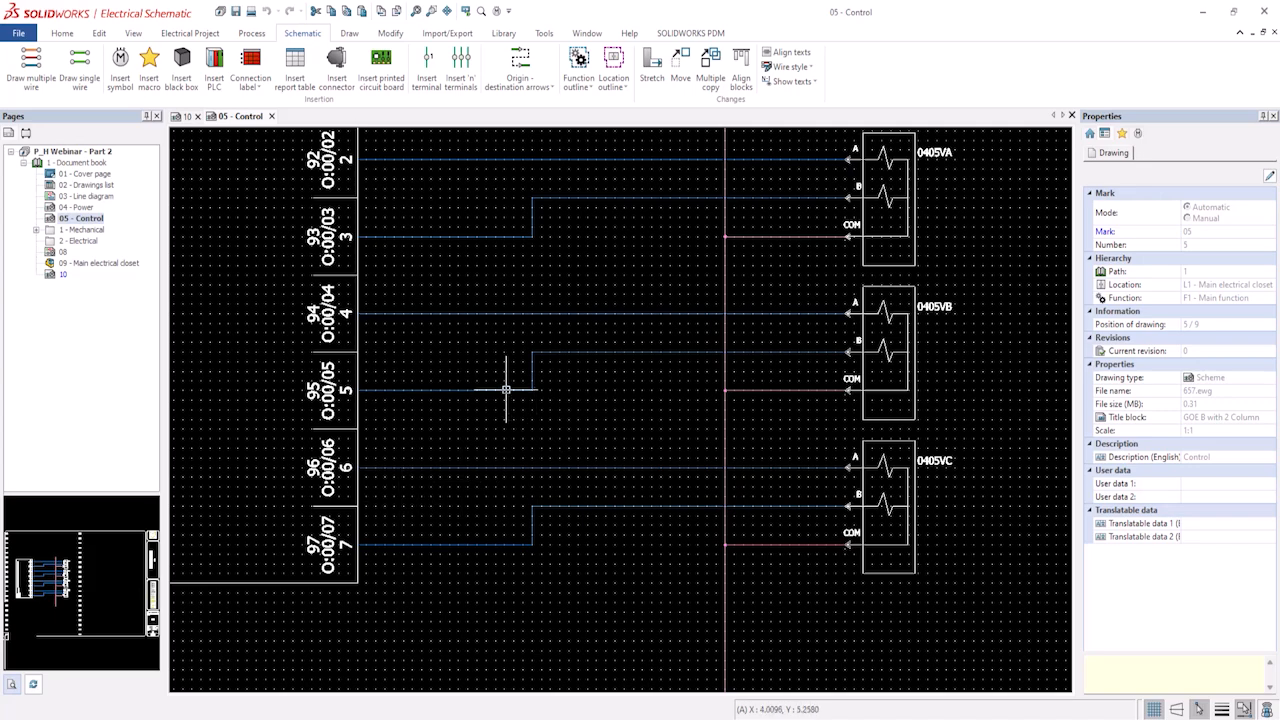
# Open page 08 and copy the 0808MANIFOLD component.
pyautogui.doubleClick(62, 252)
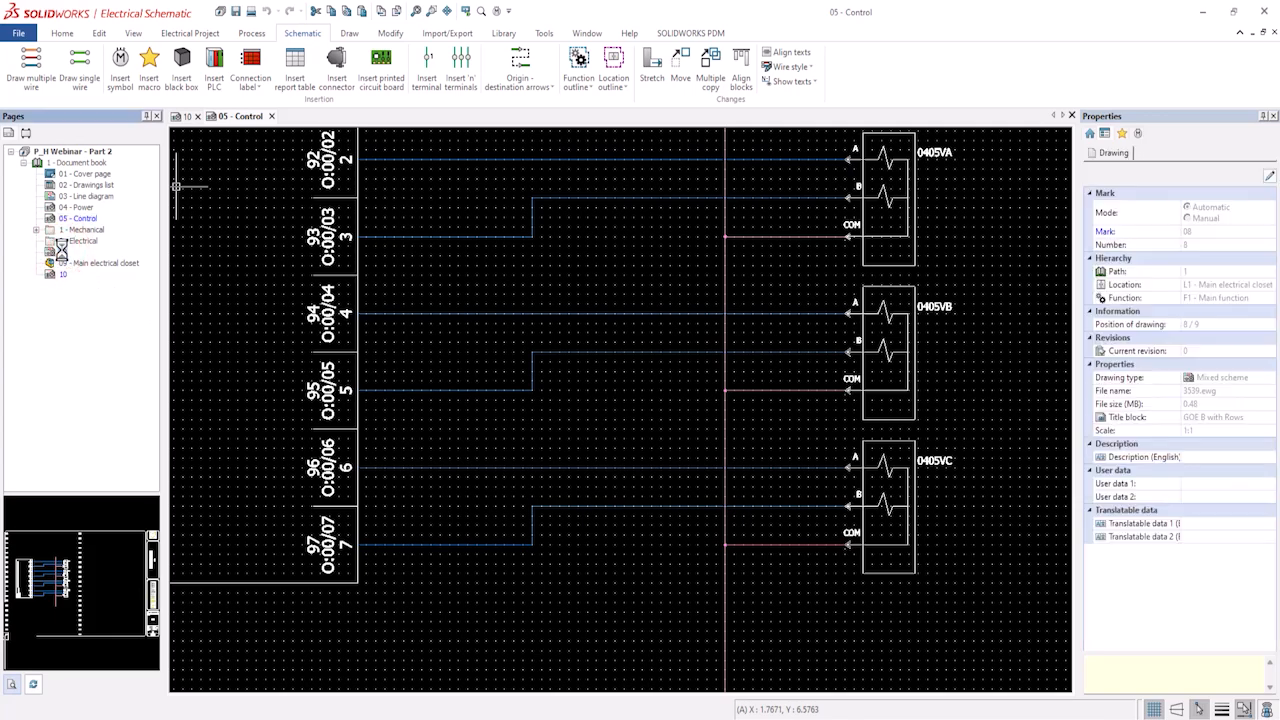
pyautogui.scroll(3, 567, 352)
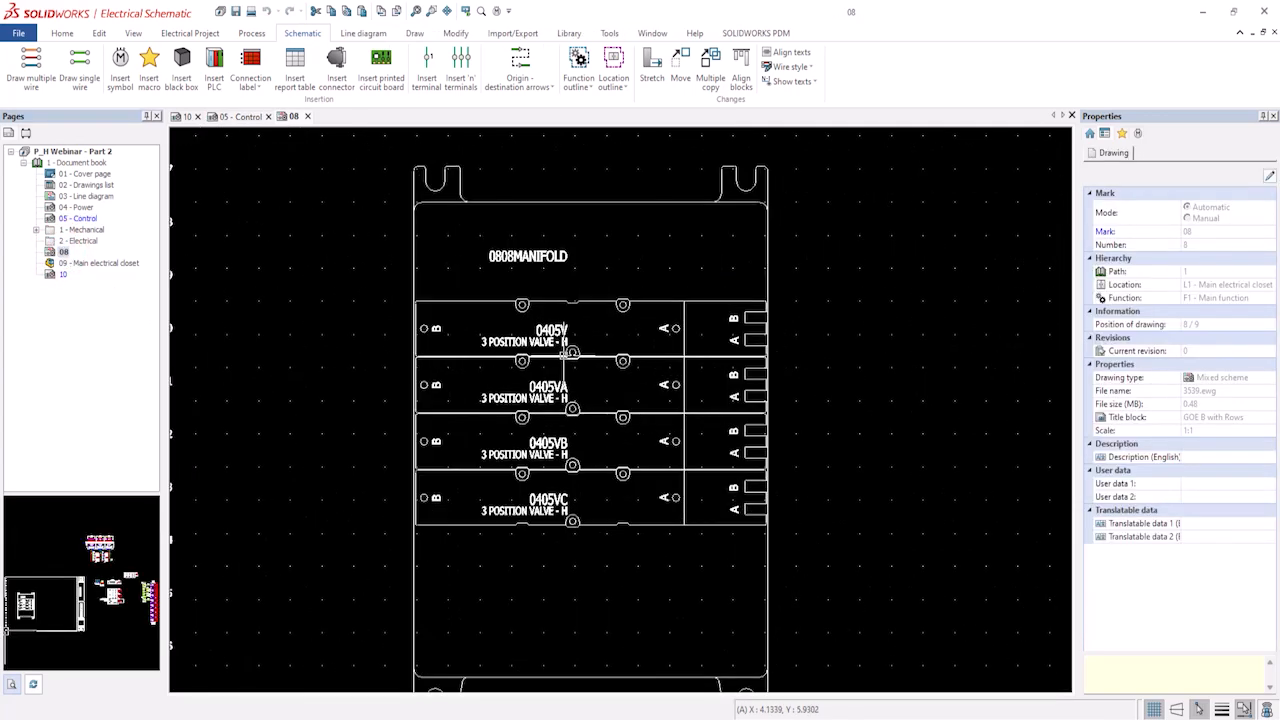
pyautogui.scroll(1, 567, 352)
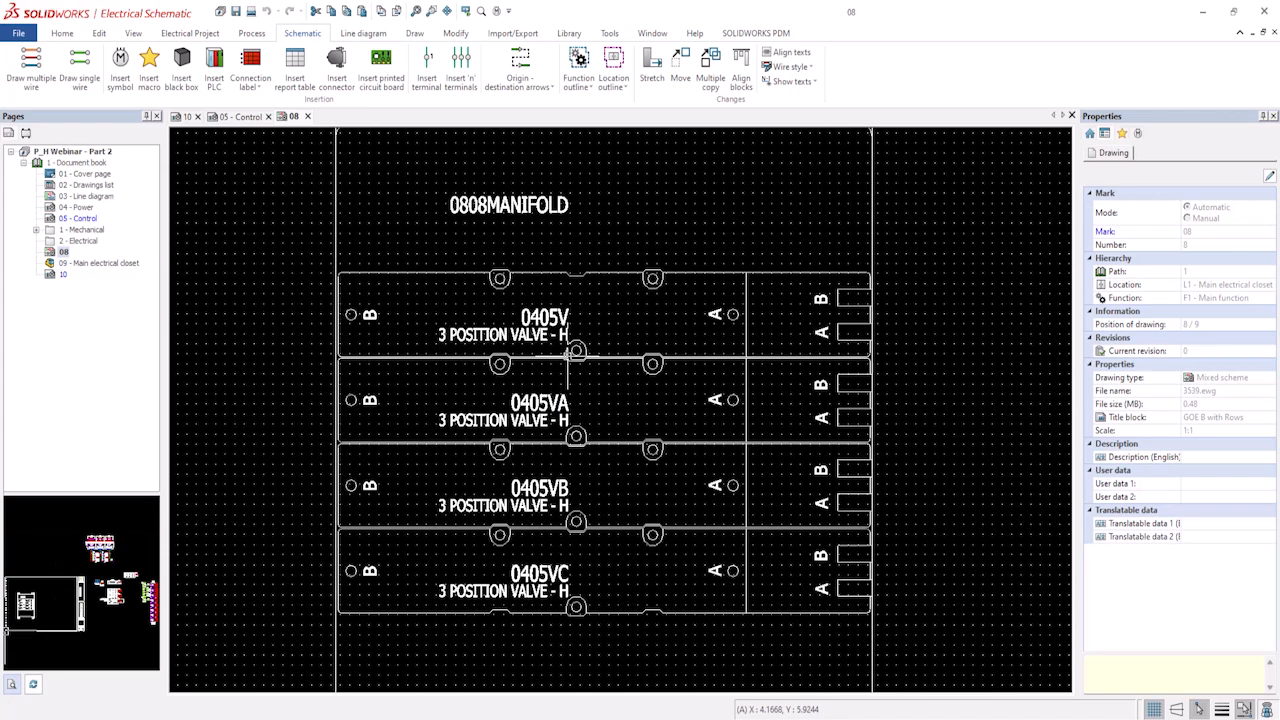
pyautogui.scroll(-5, 567, 352)
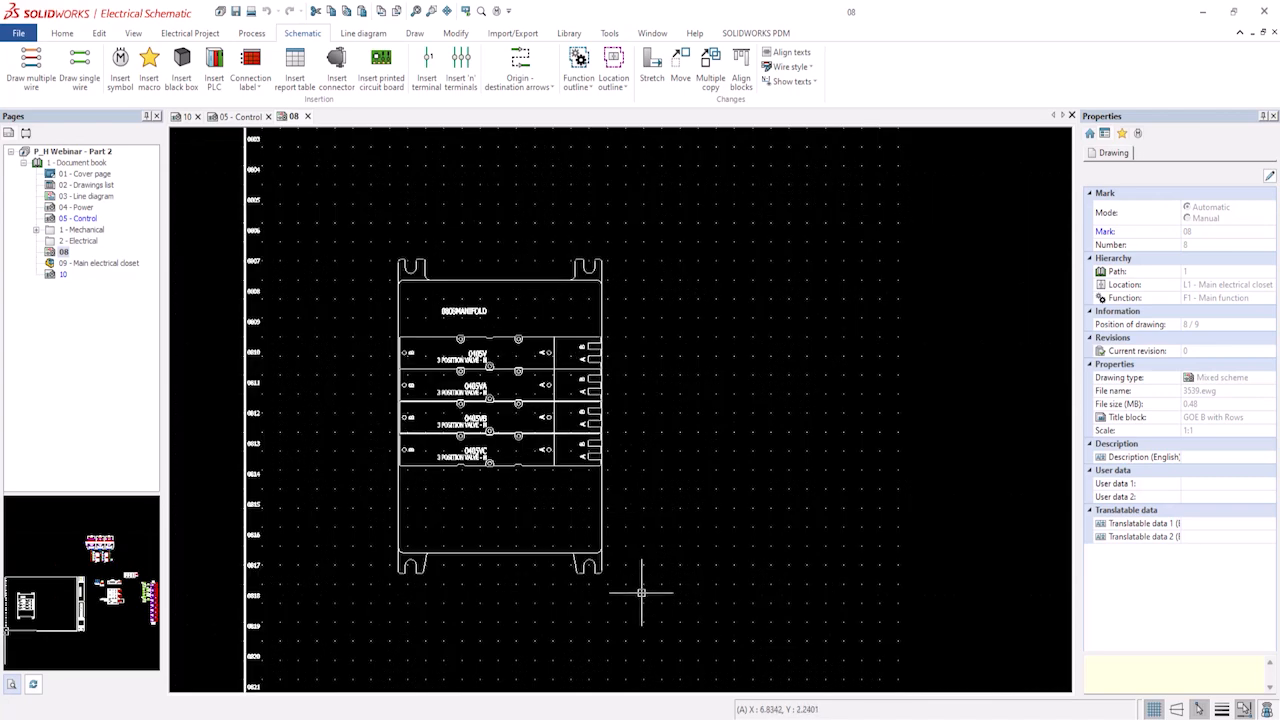
pyautogui.scroll(2, 489, 258)
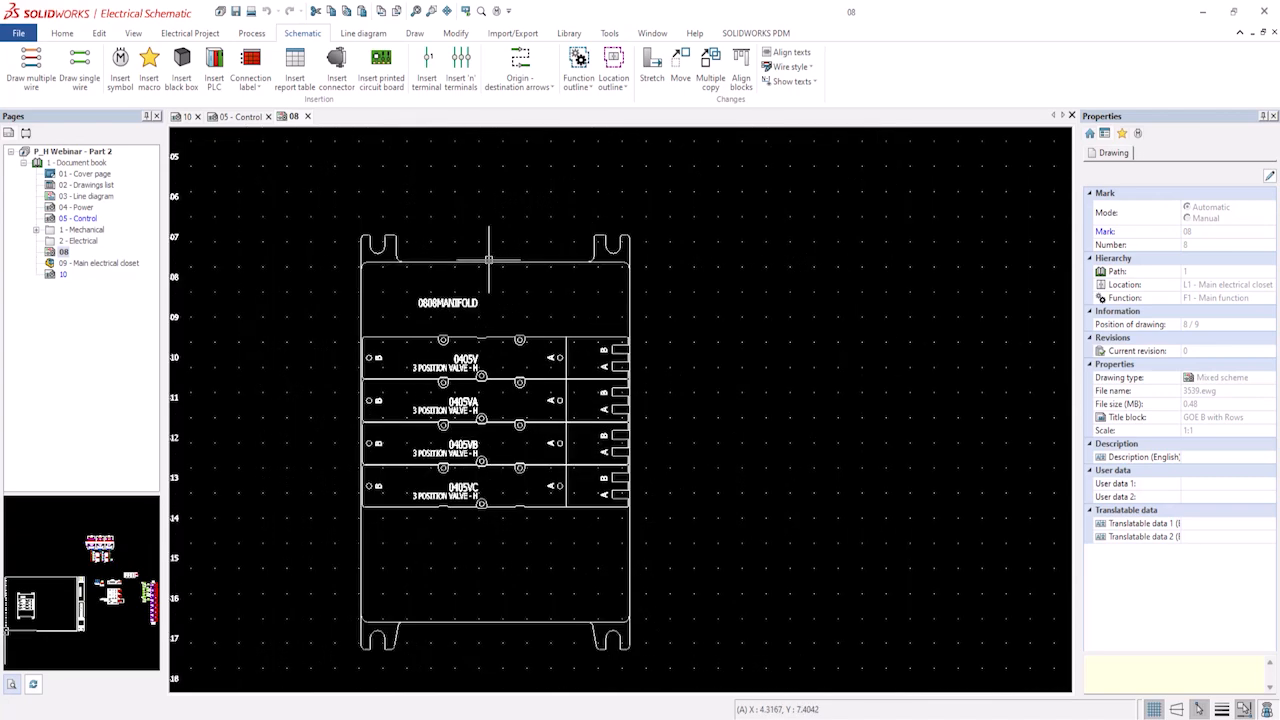
pyautogui.click(489, 258)
pyautogui.rightClick(489, 258)
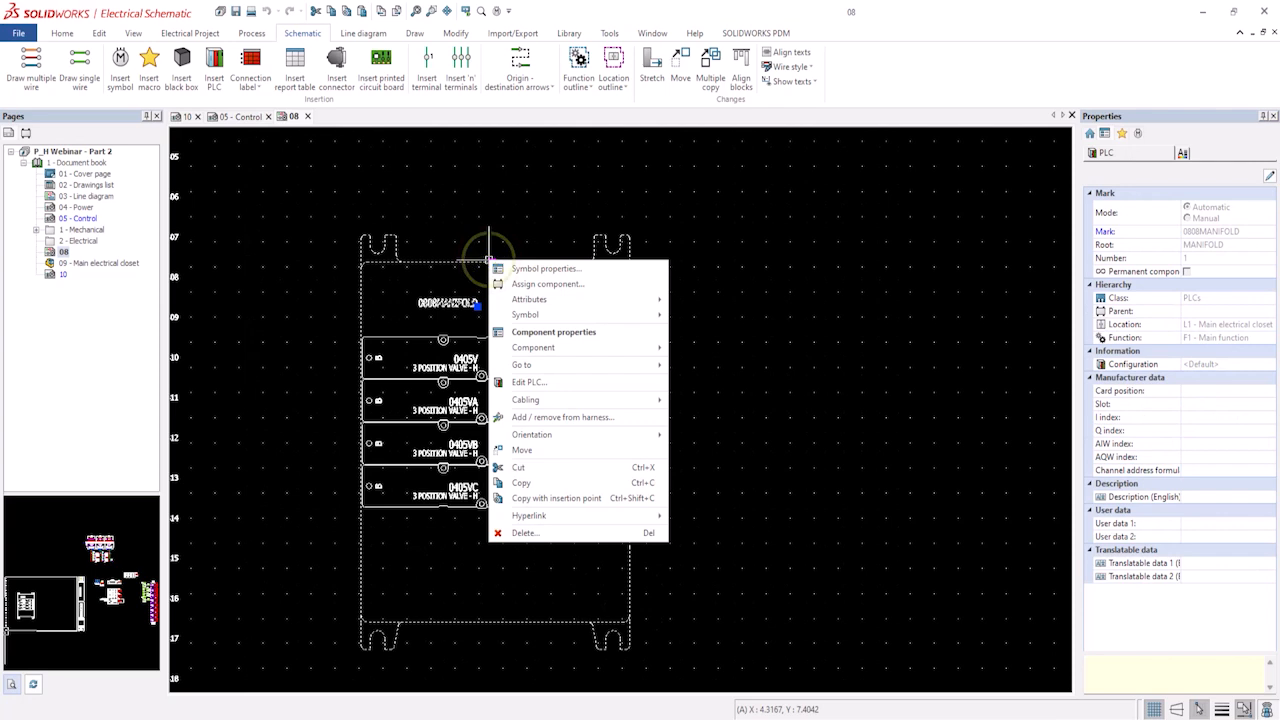
pyautogui.moveTo(576, 440)
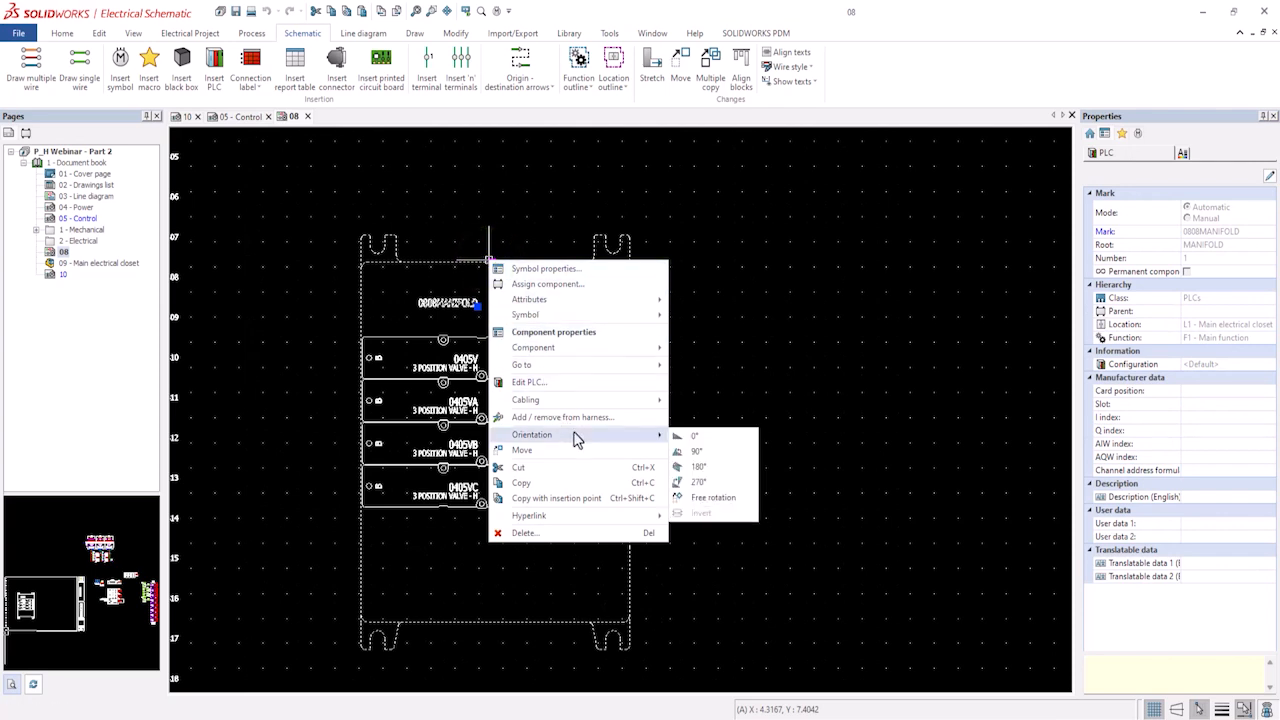
pyautogui.click(537, 484)
pyautogui.press('Escape')
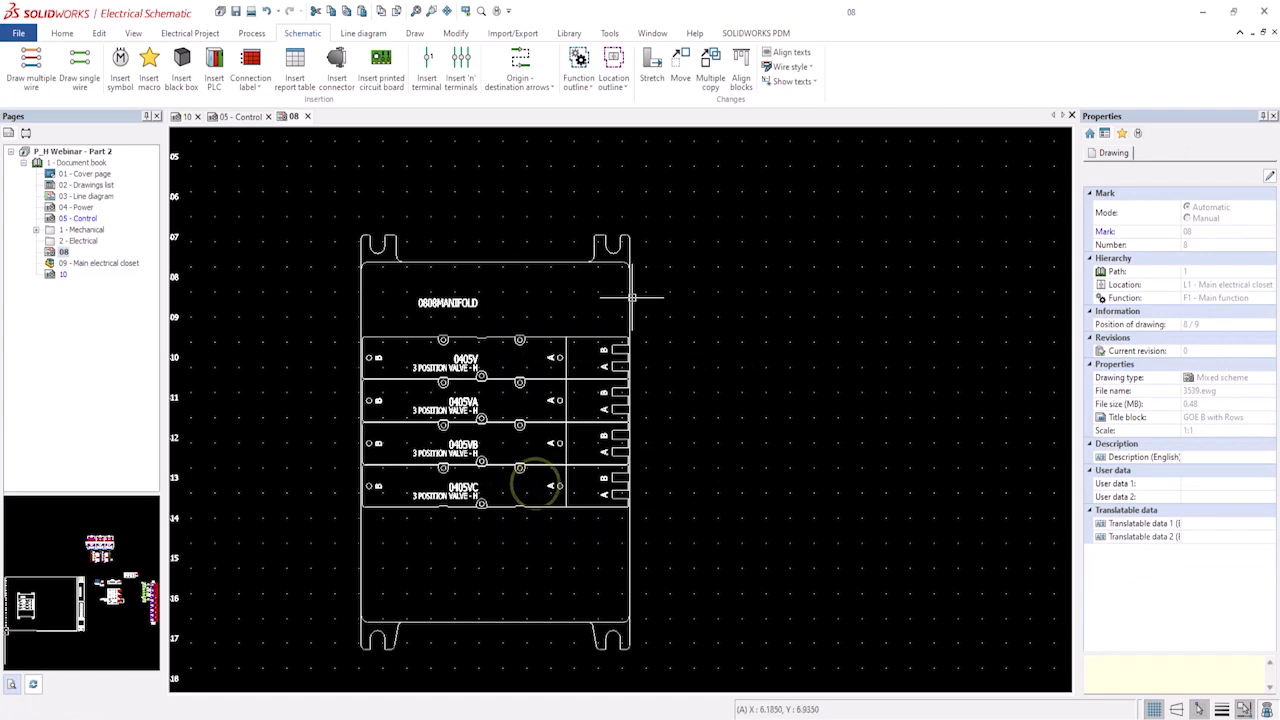
# Add a new scheme page 11 to the document book.
pyautogui.click(64, 163)
pyautogui.rightClick(65, 165)
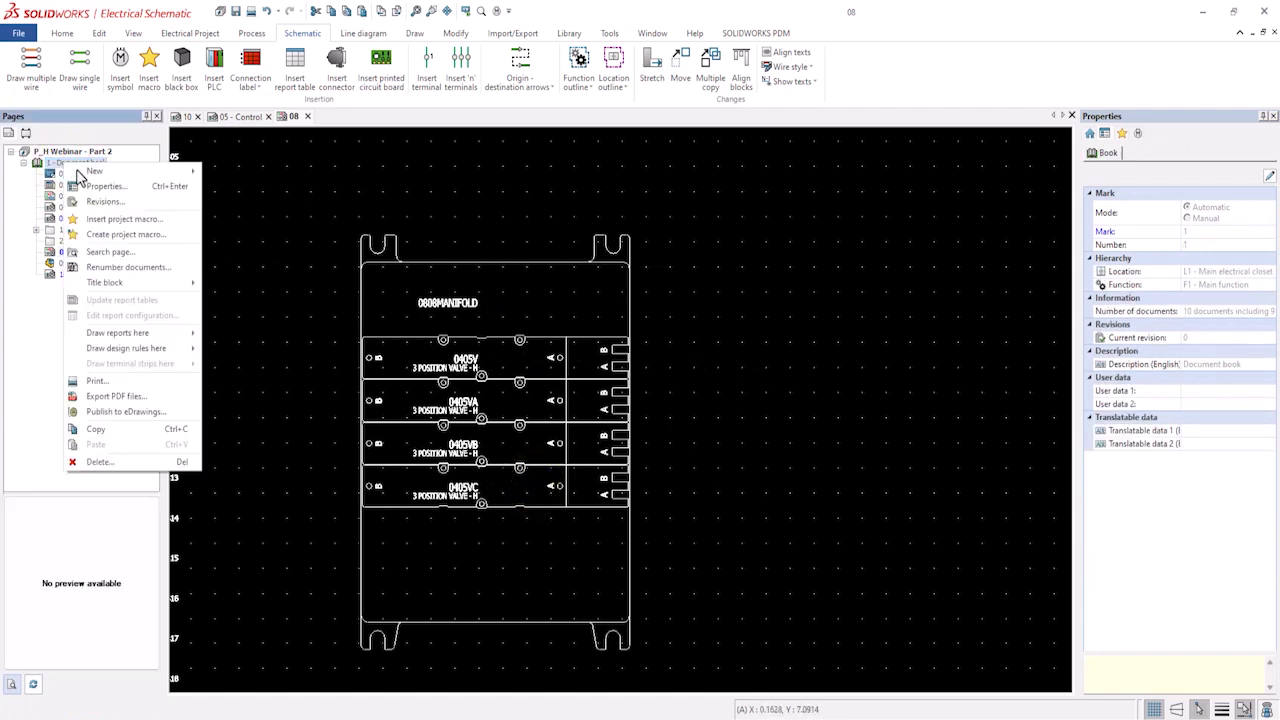
pyautogui.moveTo(82, 172)
pyautogui.click(263, 200)
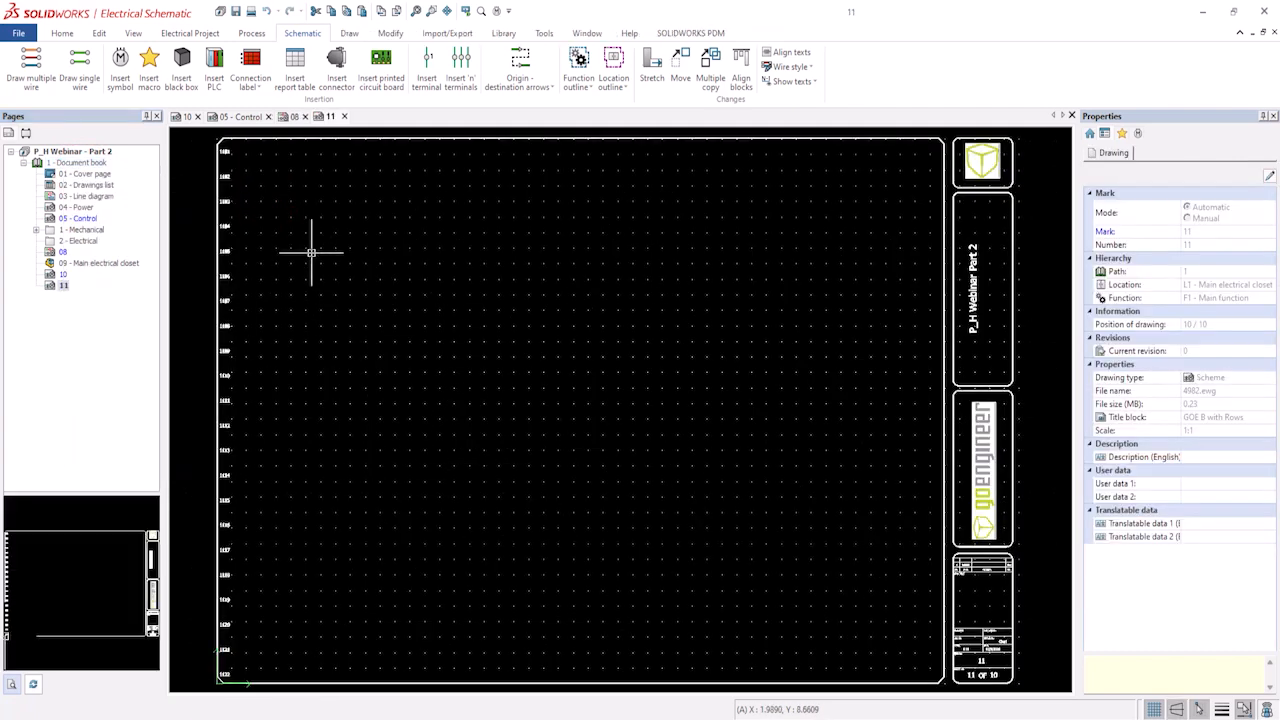
# Paste the copied manifold onto page 11 near its upper left area.
pyautogui.rightClick(308, 260)
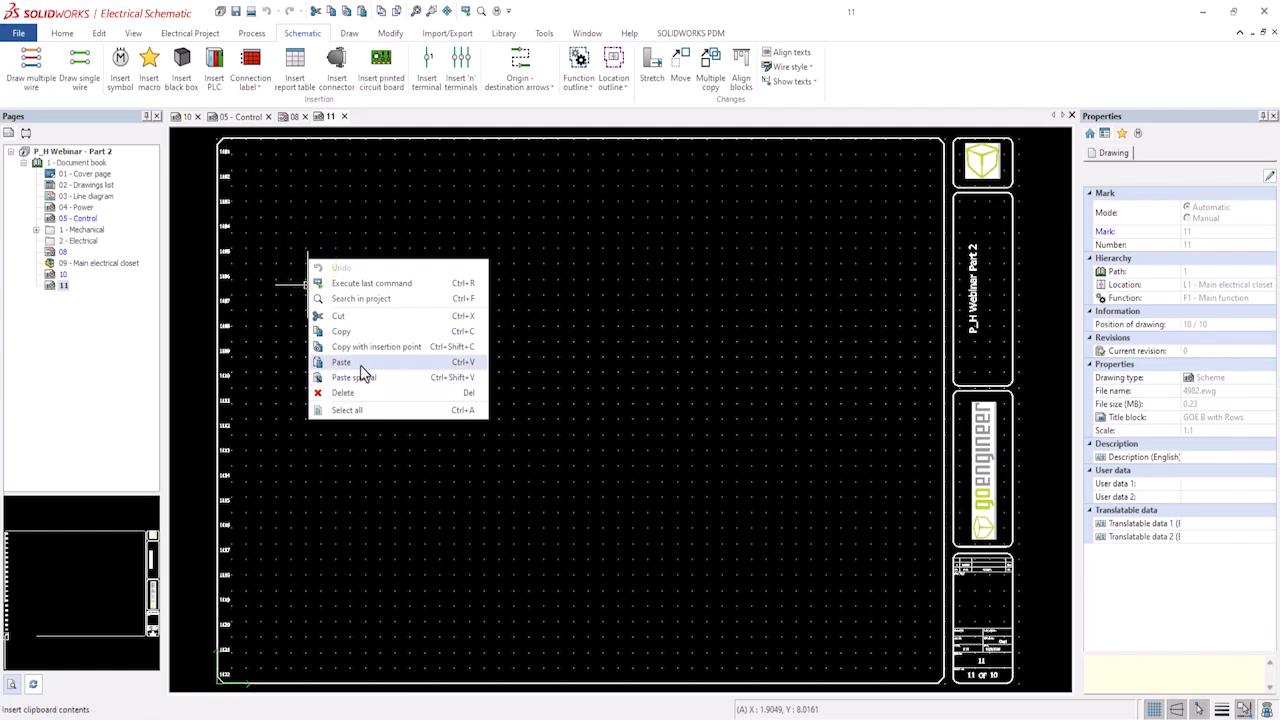
pyautogui.click(358, 362)
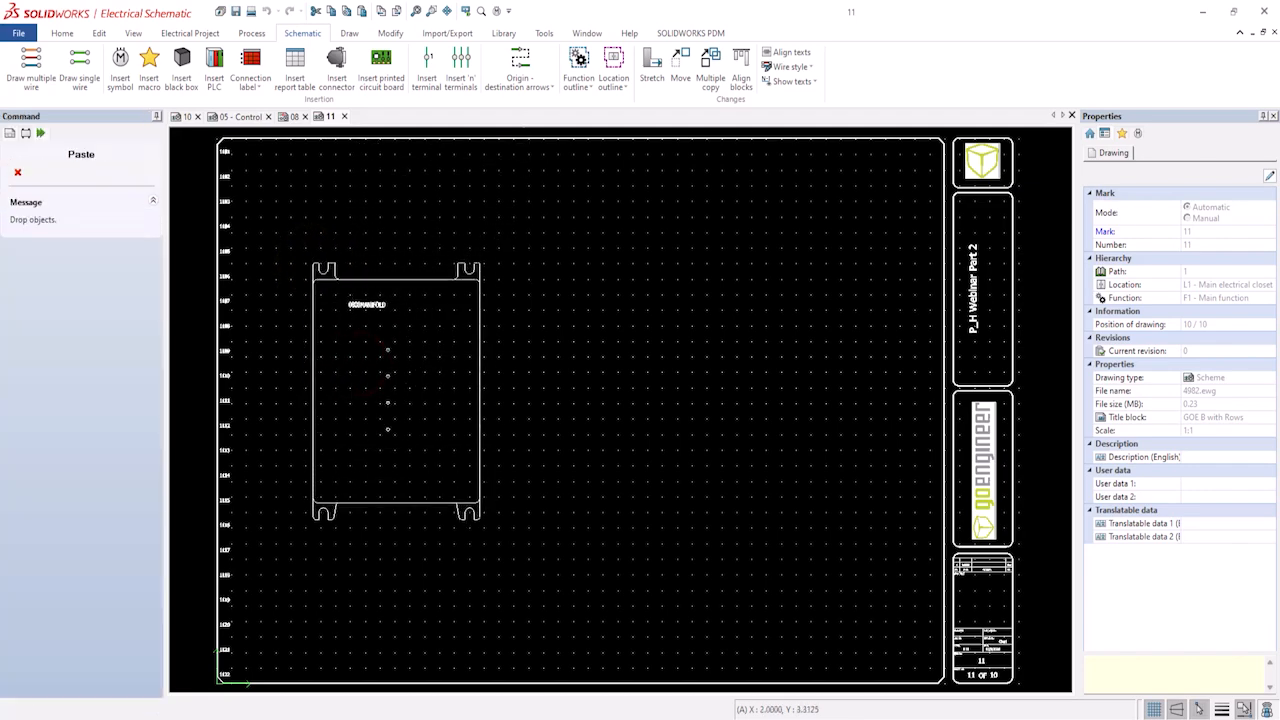
pyautogui.click(314, 519)
pyautogui.scroll(4, 371, 332)
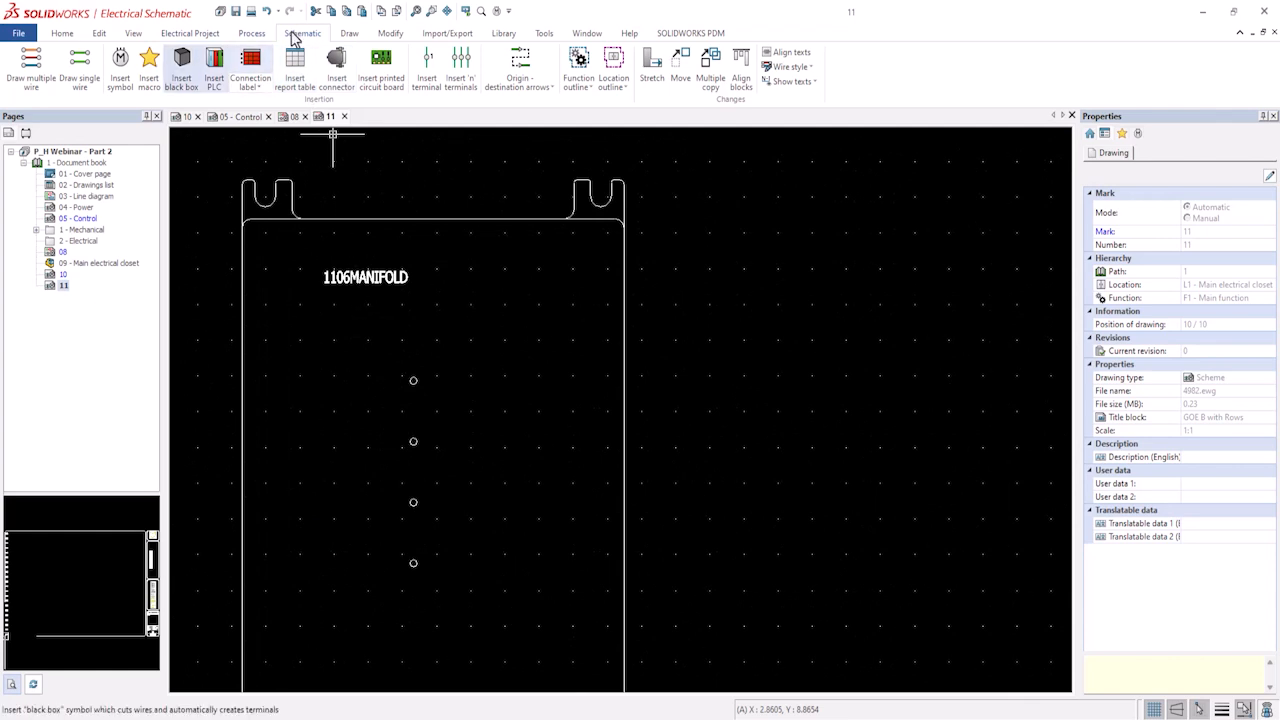
# Start inserting a symbol for component 1007V from the project's components tree.
pyautogui.click(27, 134)
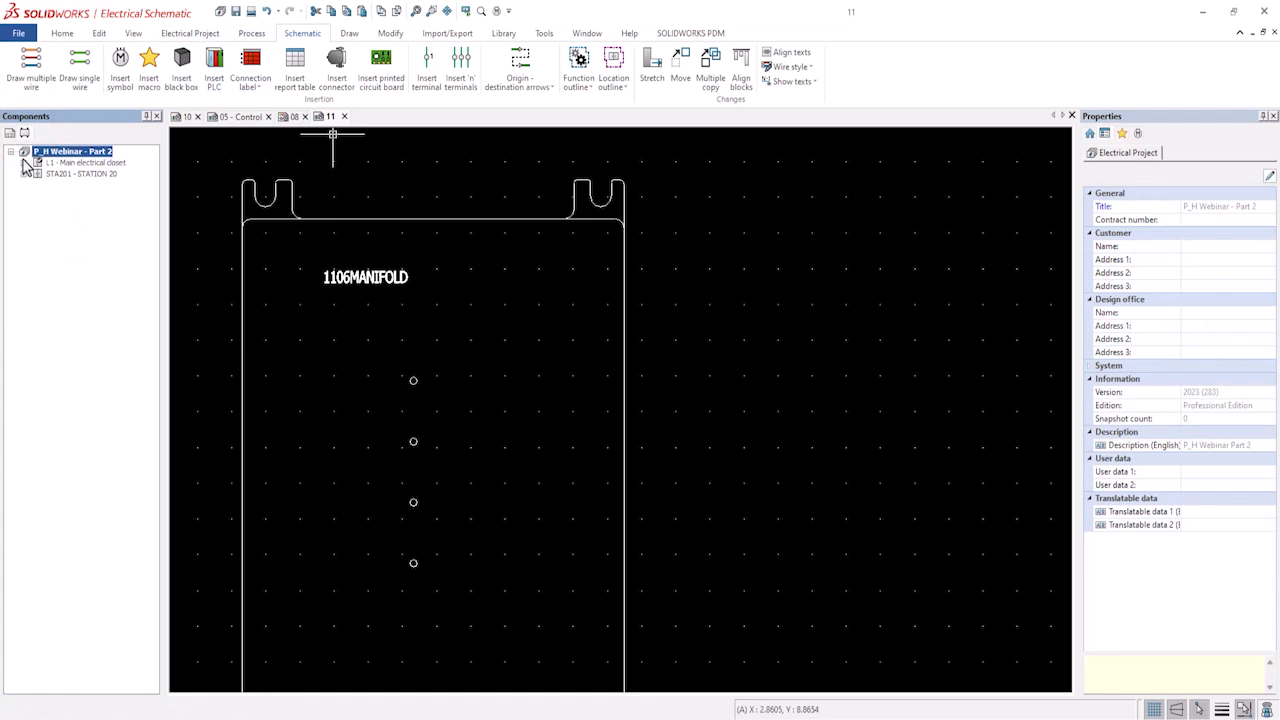
pyautogui.click(24, 162)
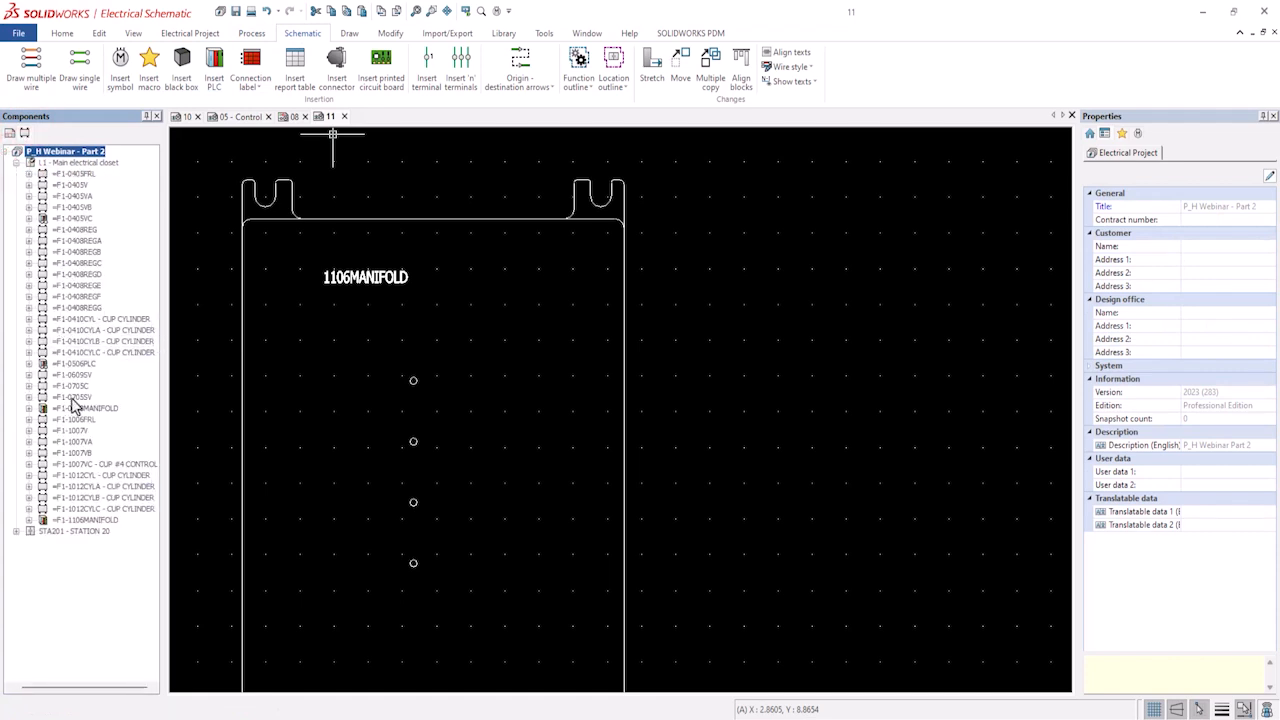
pyautogui.click(80, 432)
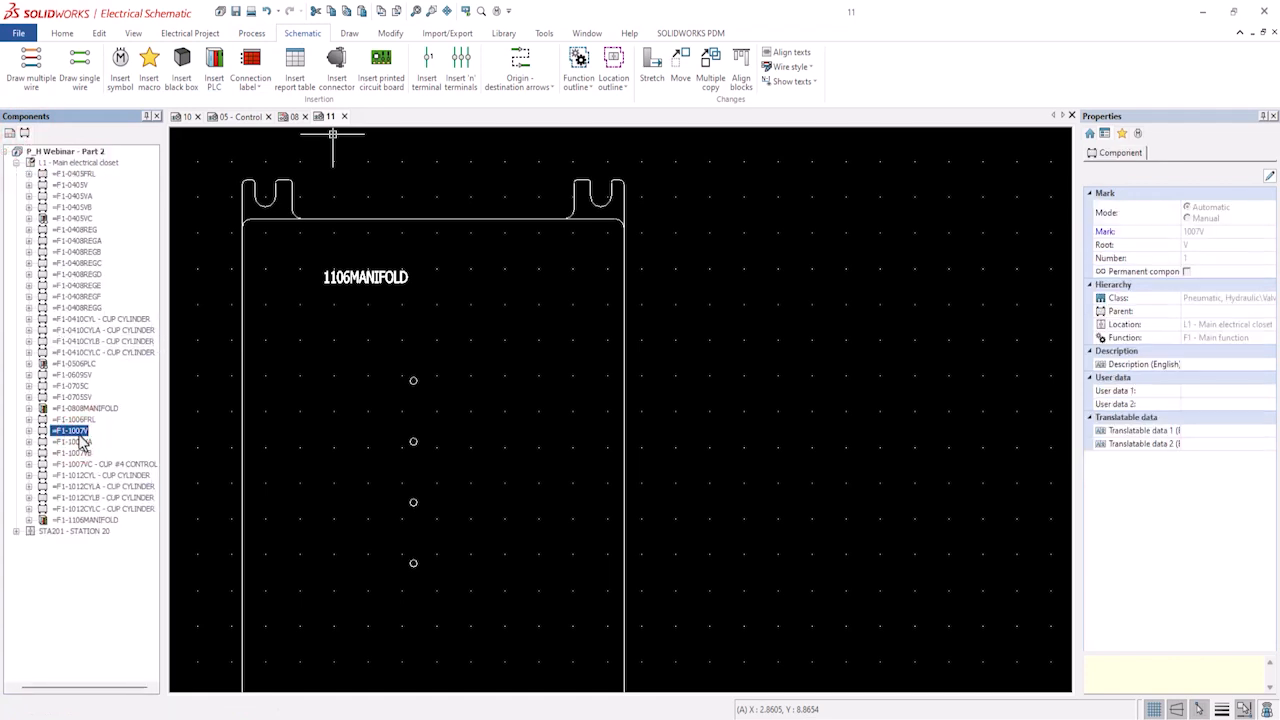
pyautogui.click(28, 437)
pyautogui.click(28, 431)
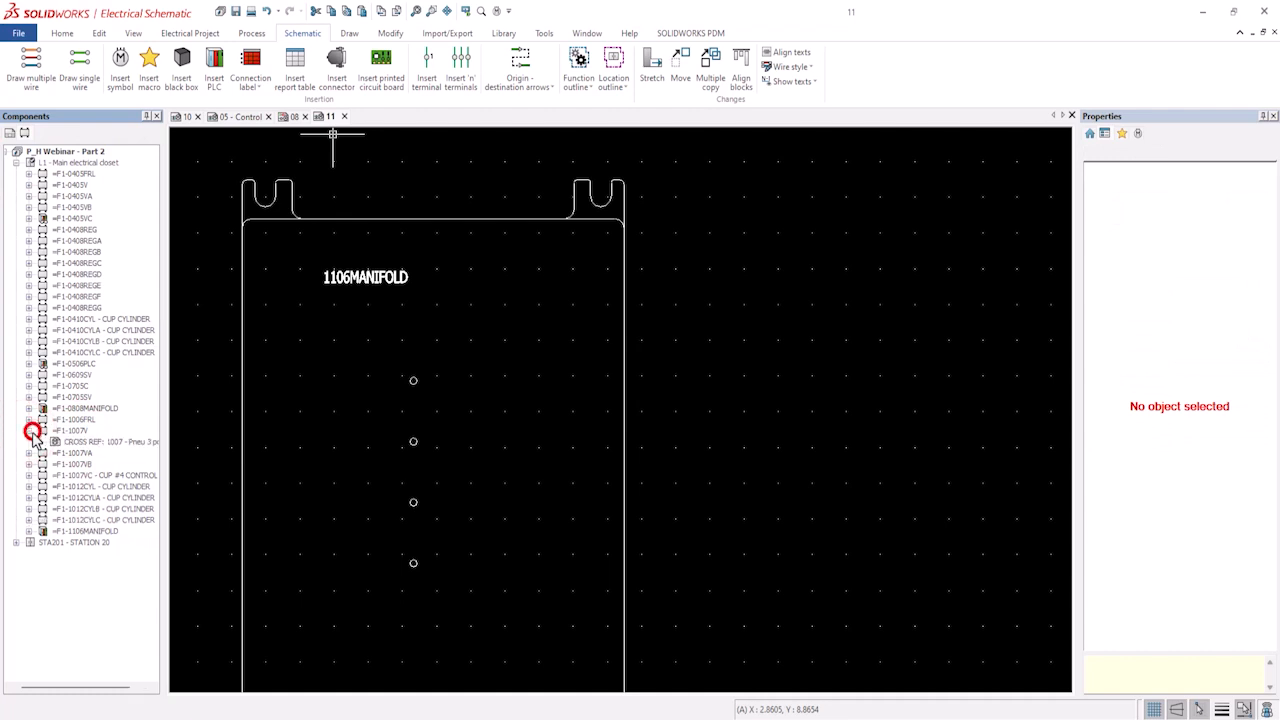
pyautogui.click(77, 444)
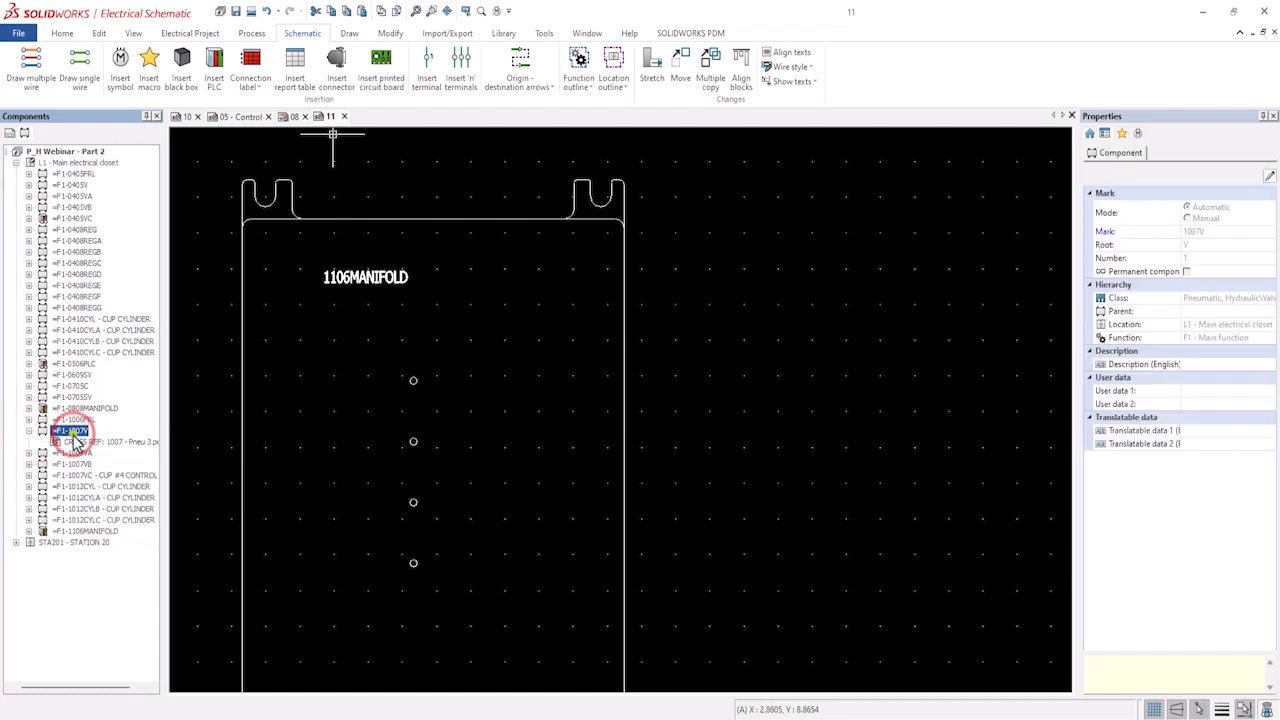
pyautogui.rightClick(74, 432)
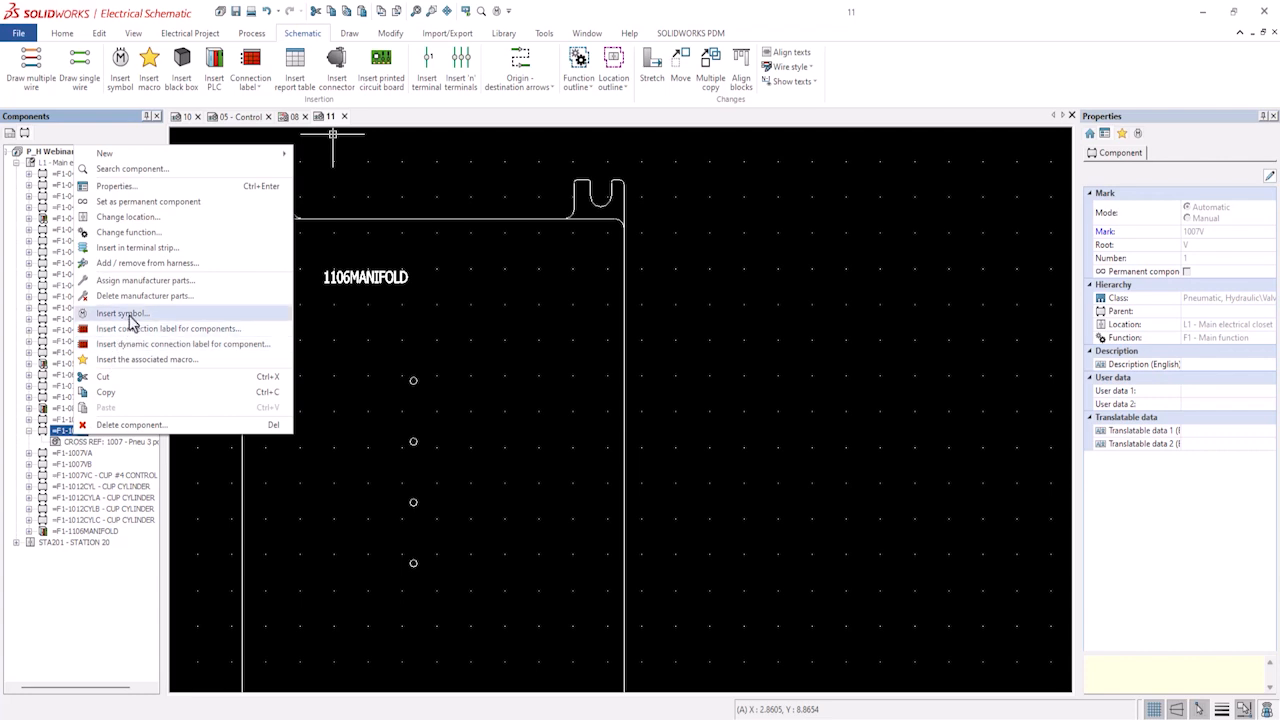
pyautogui.click(128, 313)
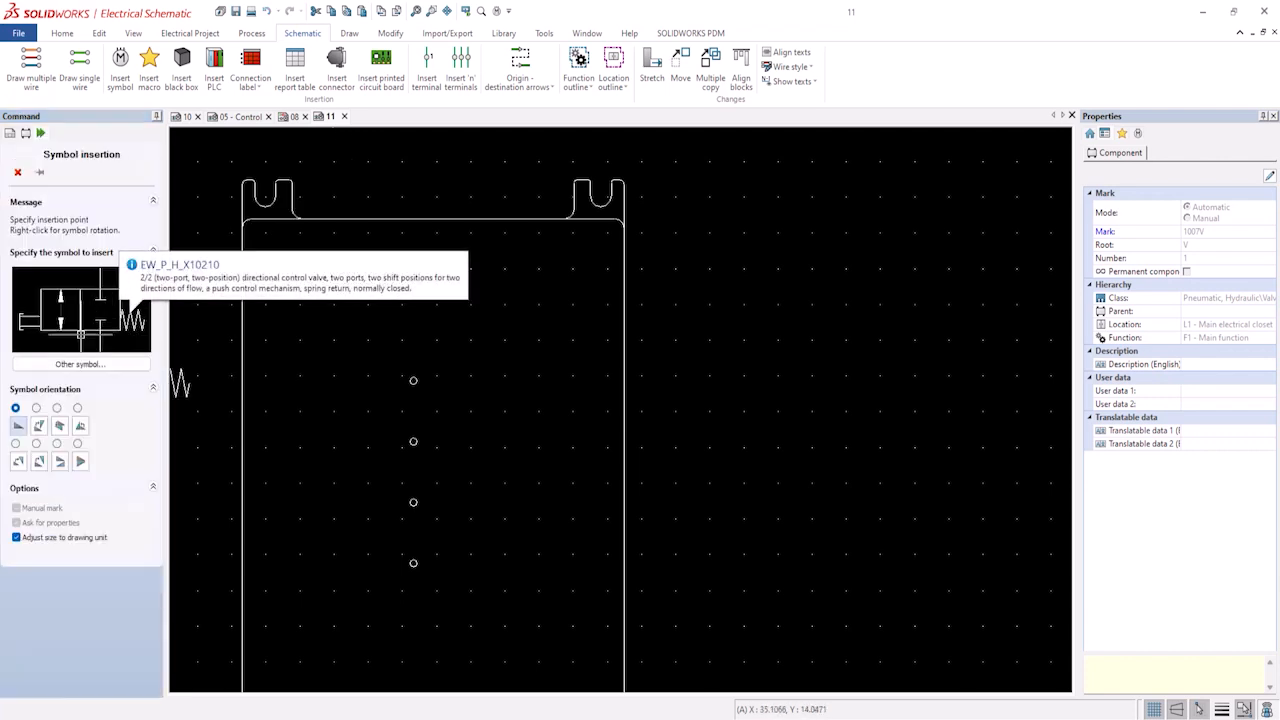
# Pick the 3POS 2SOL layout symbol, searching any class with the description filter sol.
pyautogui.click(71, 364)
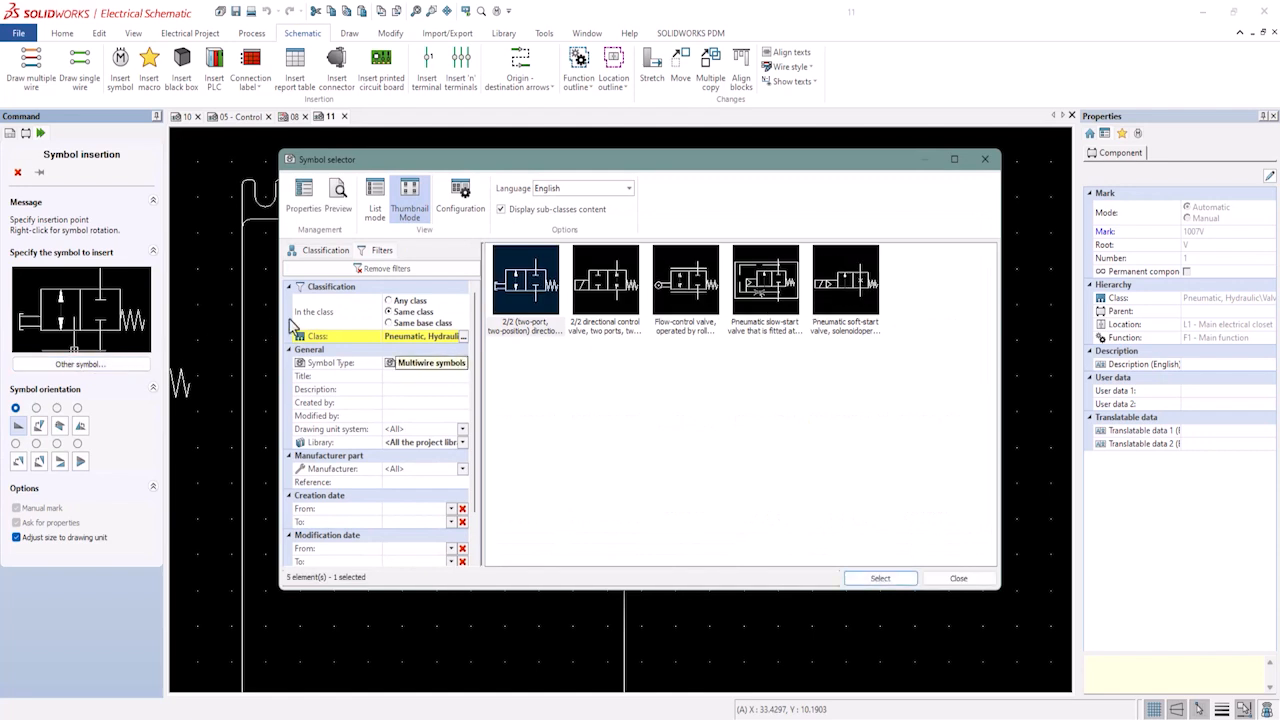
pyautogui.click(389, 301)
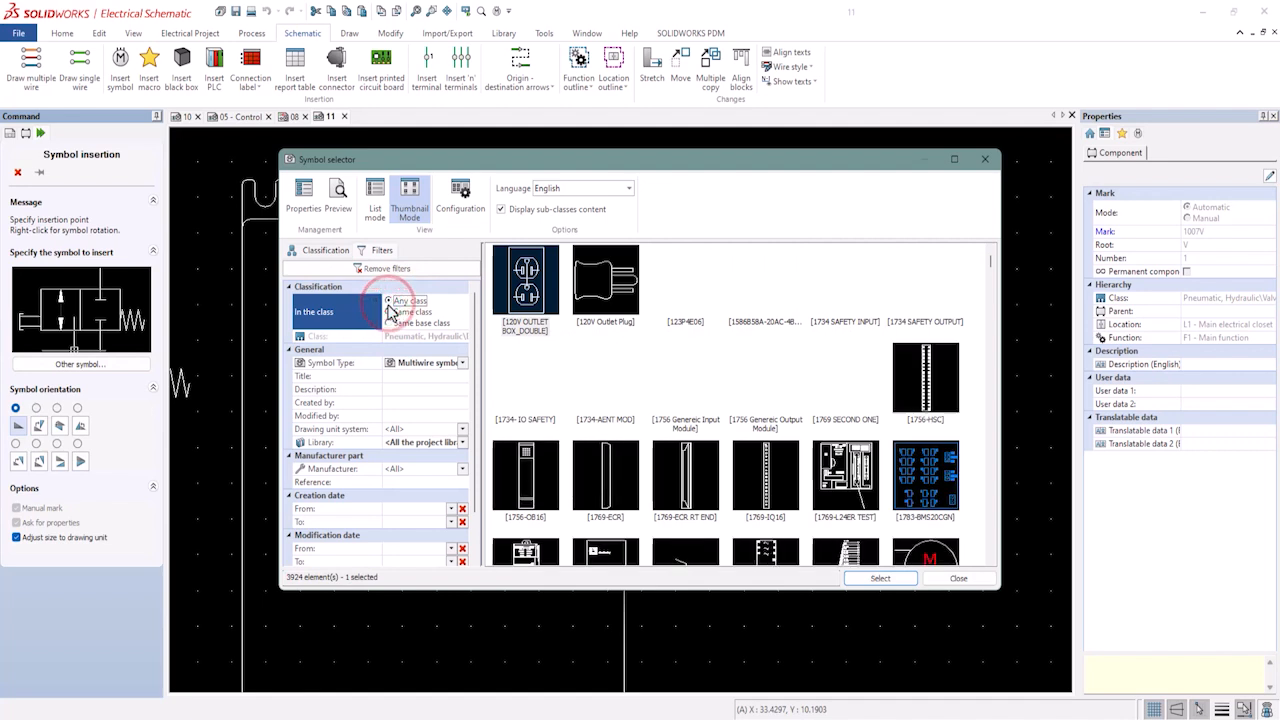
pyautogui.click(400, 375)
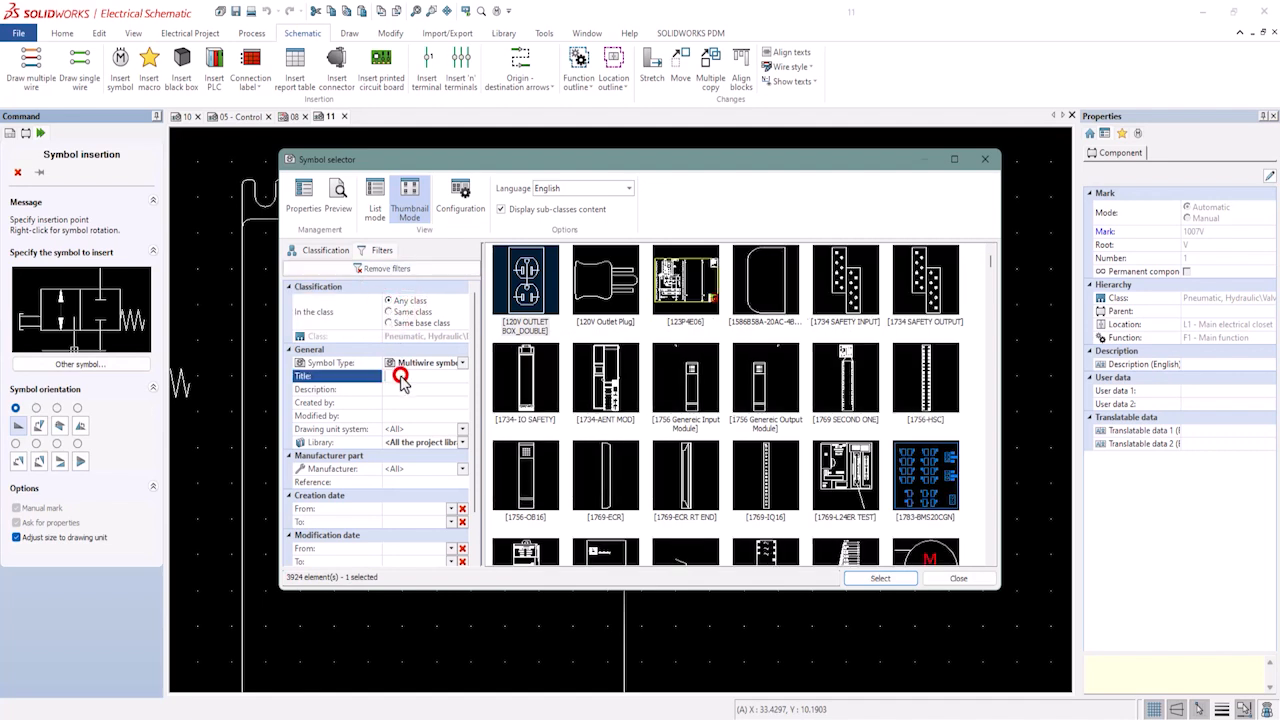
pyautogui.click(401, 390)
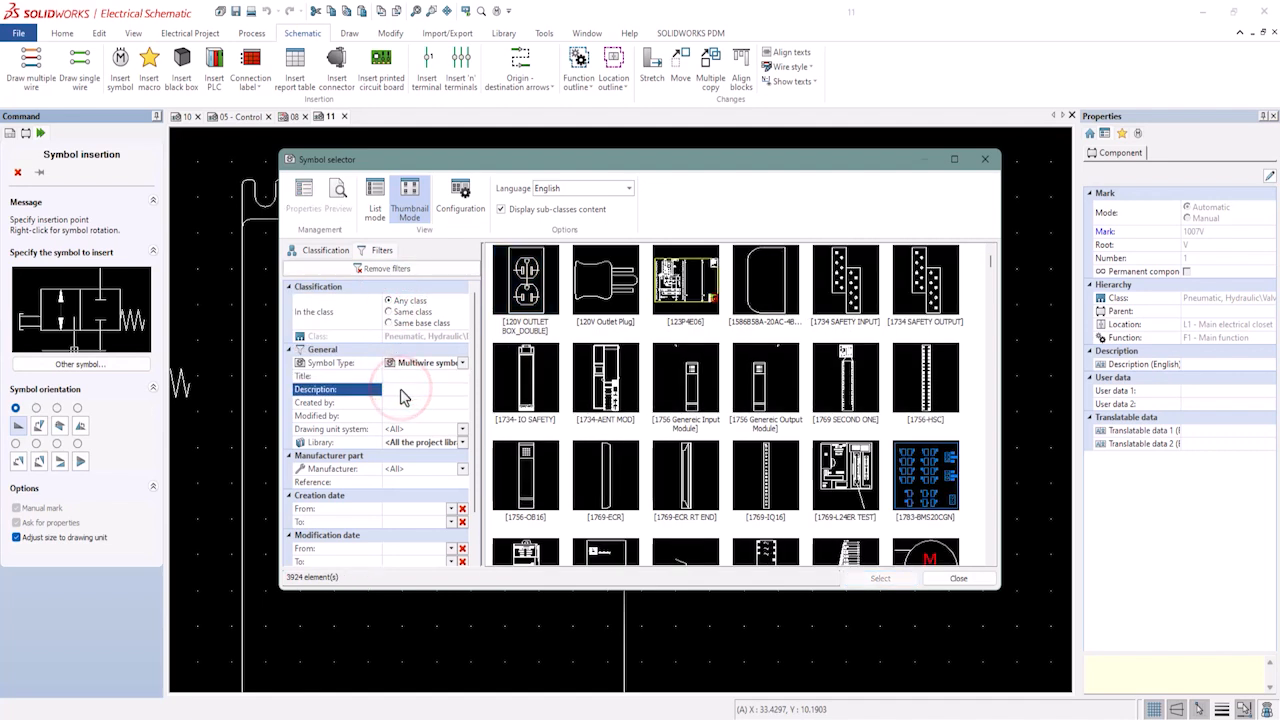
pyautogui.write('sol')
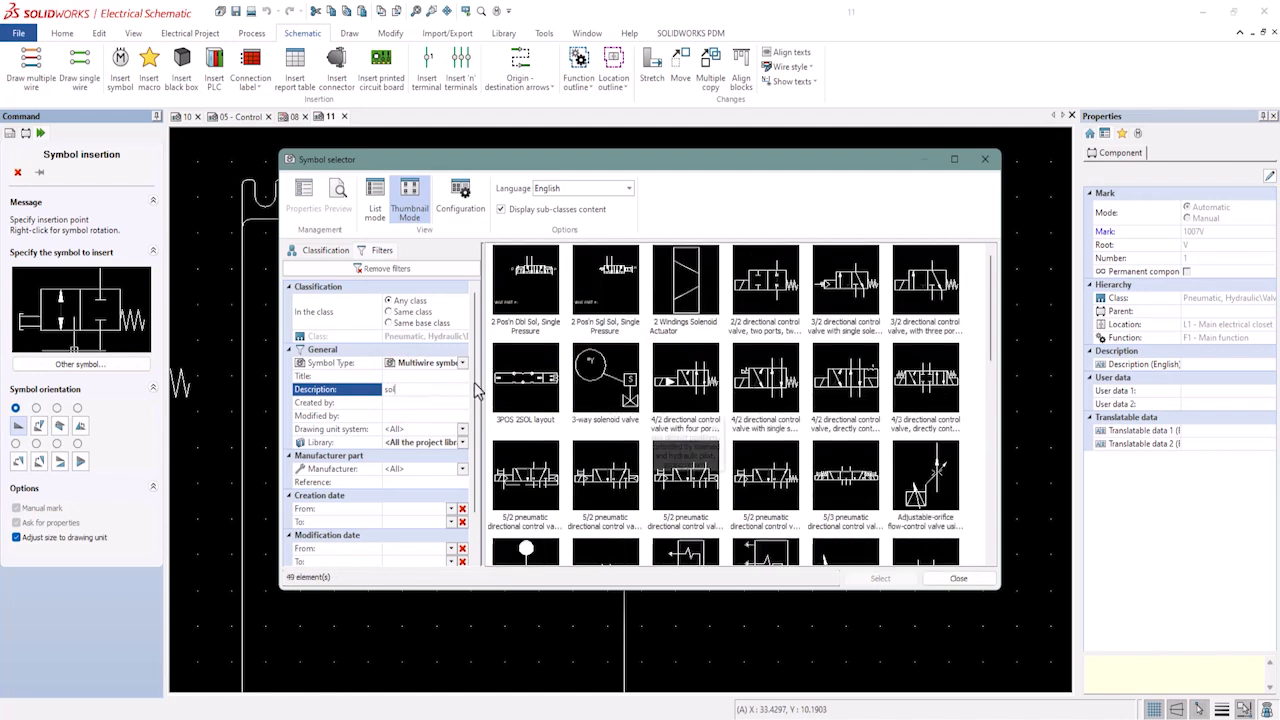
pyautogui.click(523, 385)
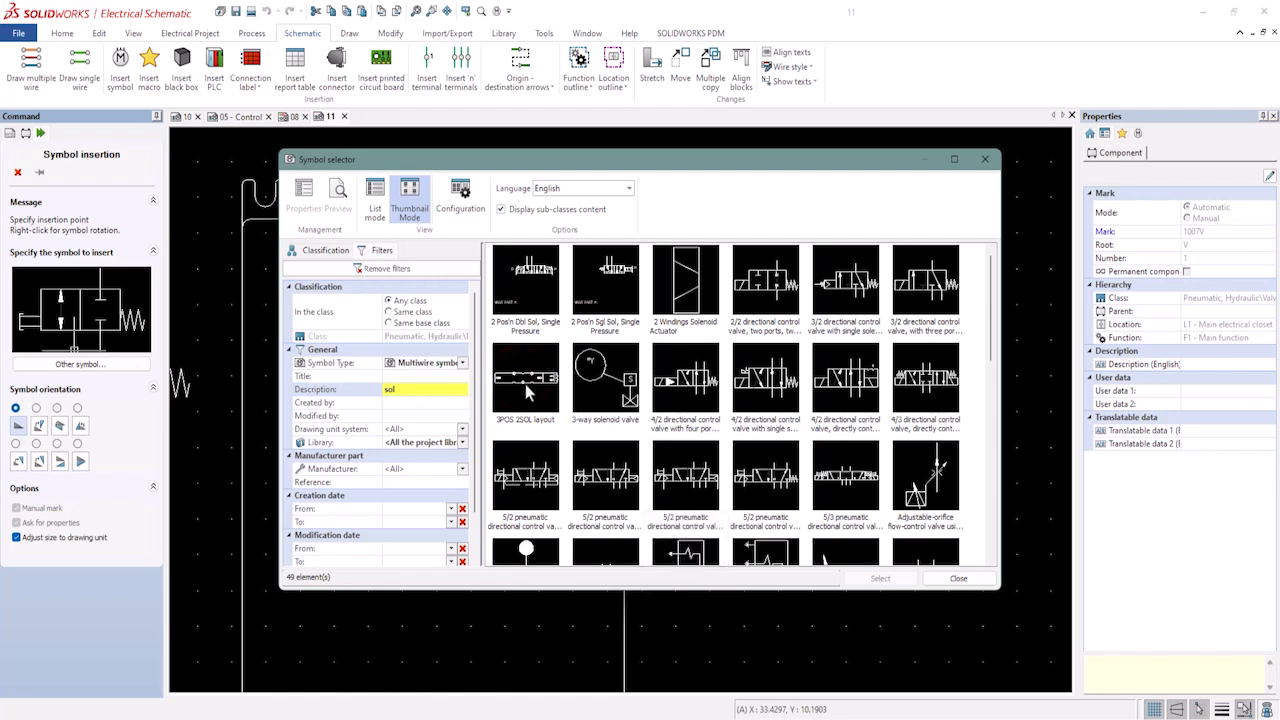
pyautogui.click(548, 400)
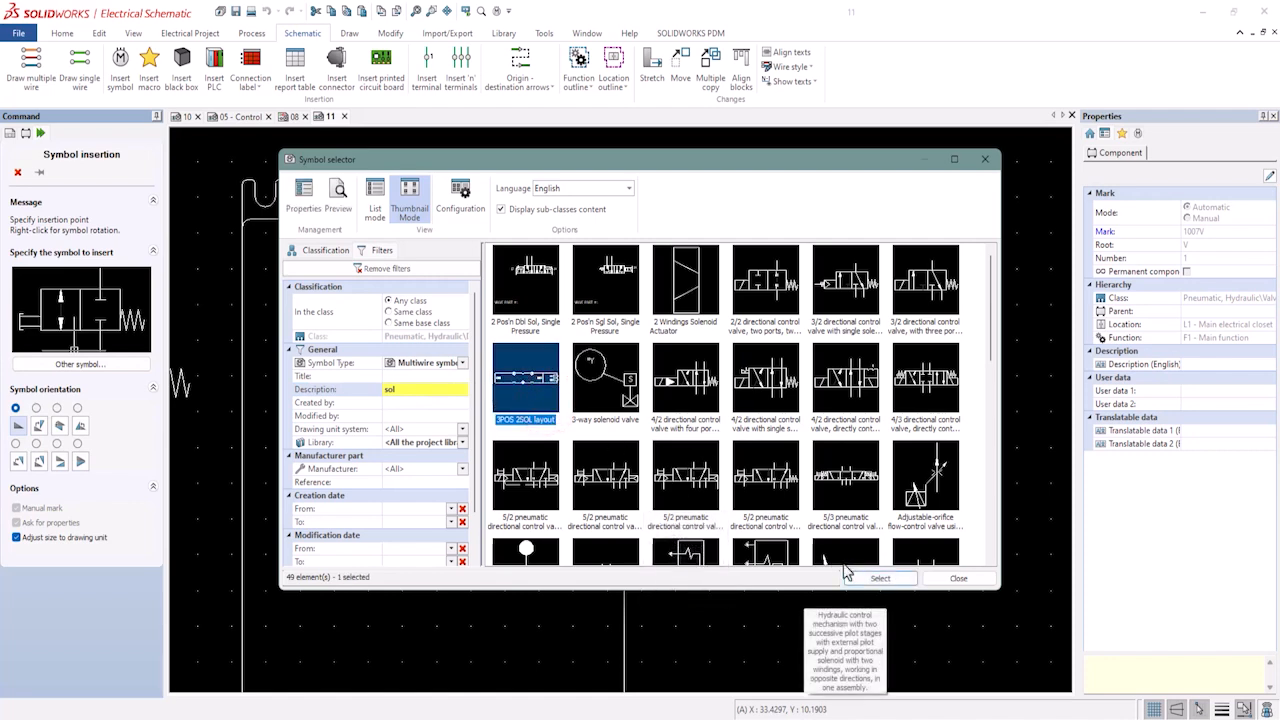
pyautogui.click(880, 578)
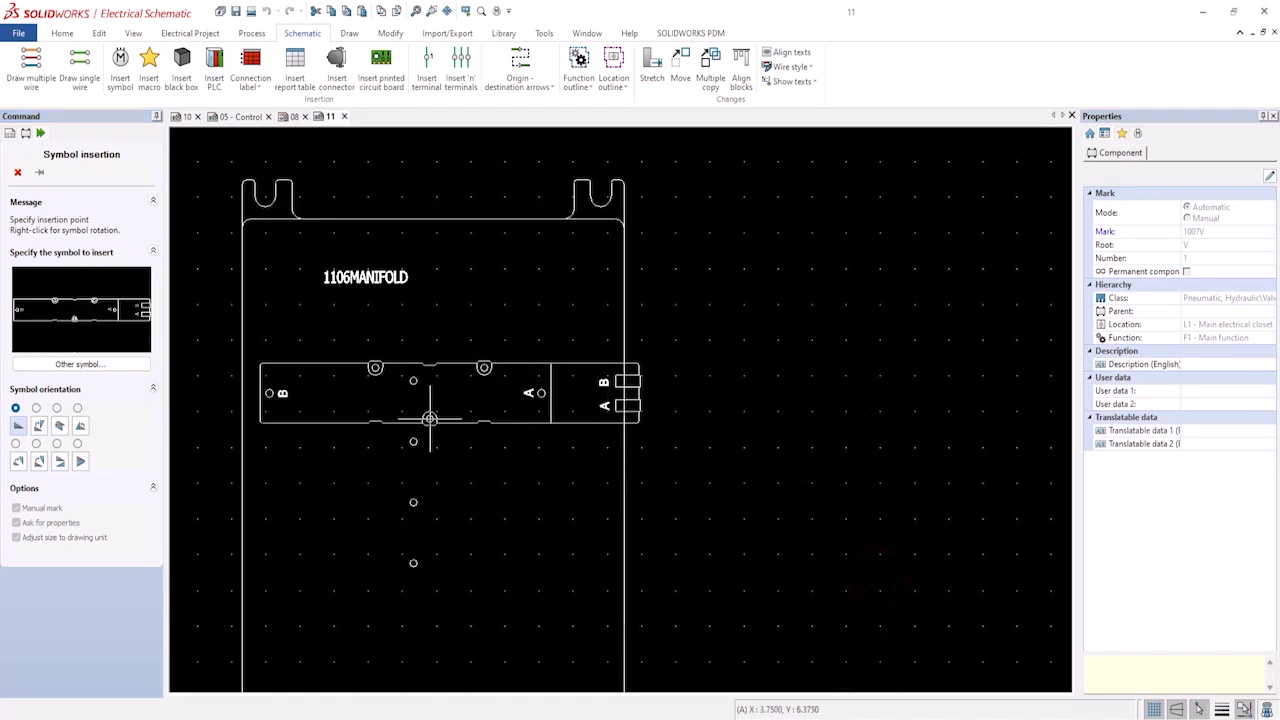
# Turn on Center object snap and place the 1007V layout symbol on the manifold's first station.
pyautogui.scroll(5, 416, 383)
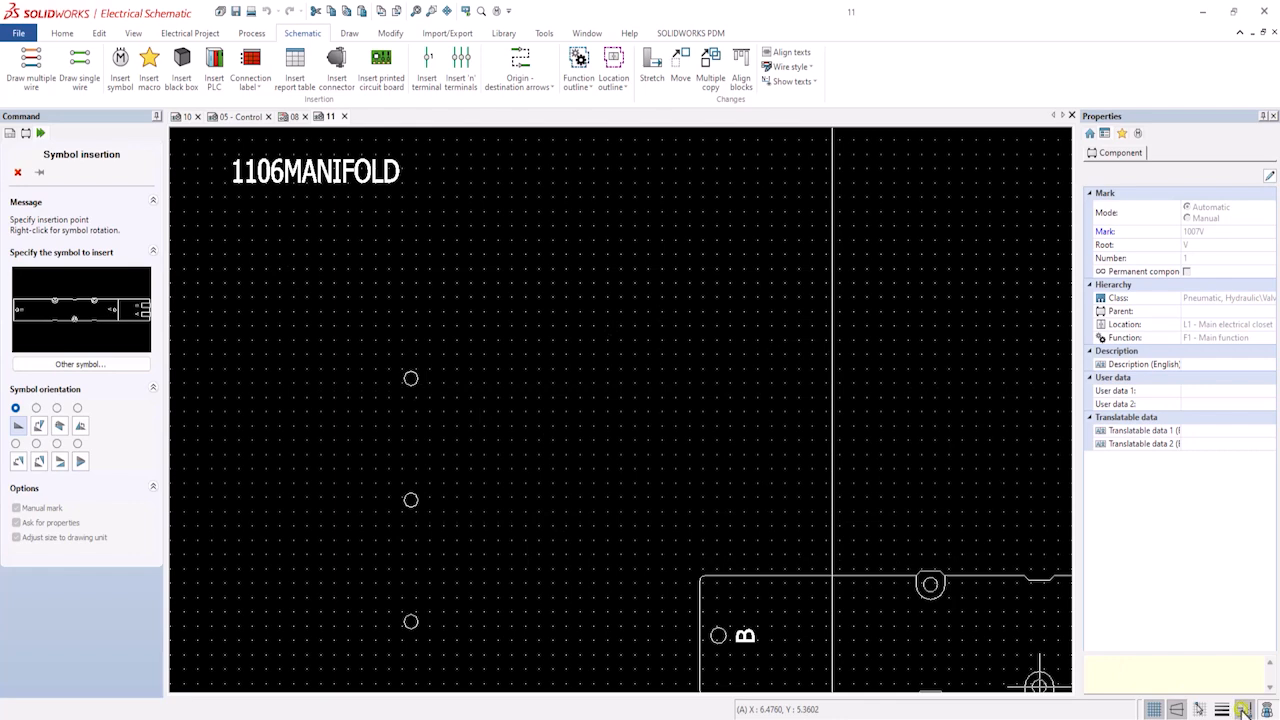
pyautogui.click(1243, 709)
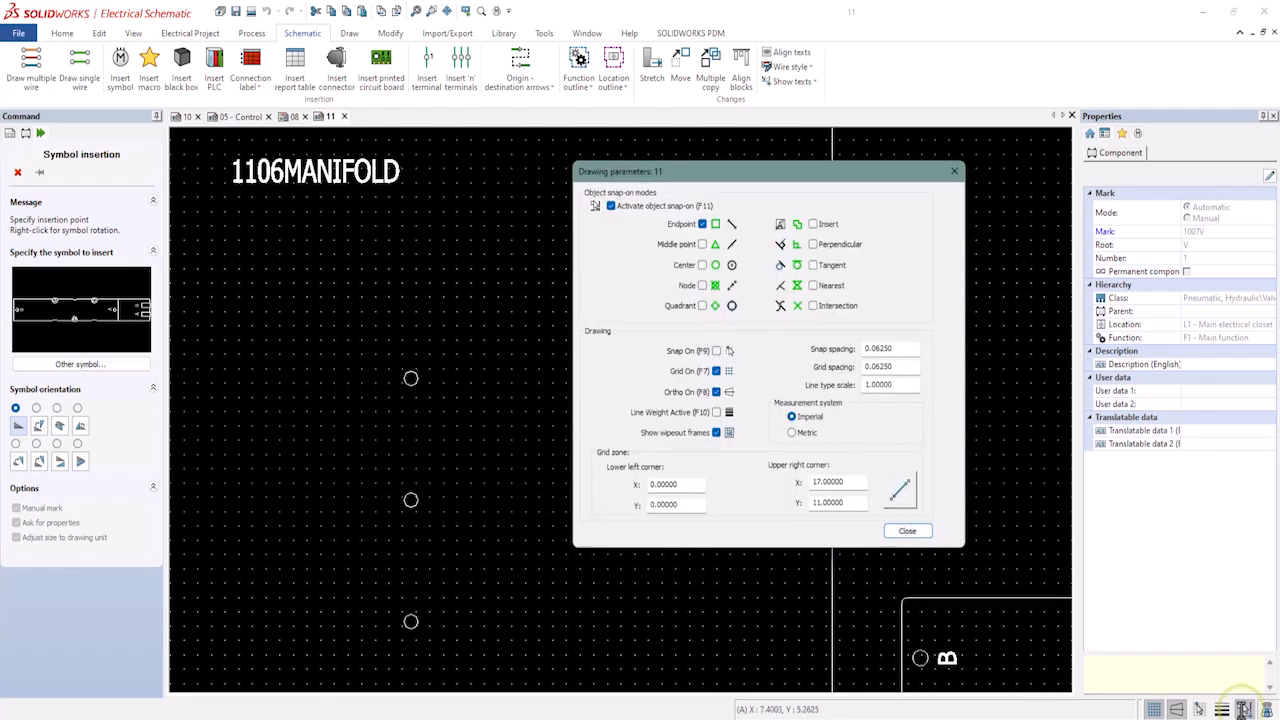
pyautogui.click(704, 264)
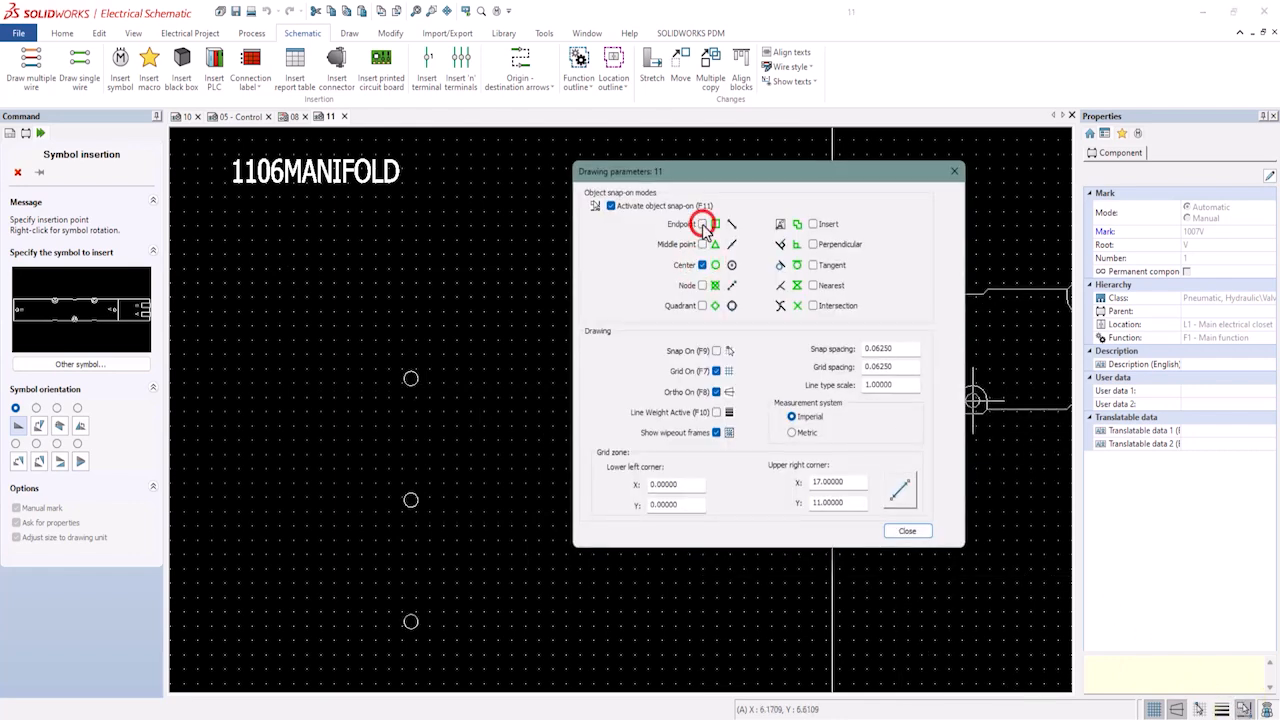
pyautogui.click(909, 530)
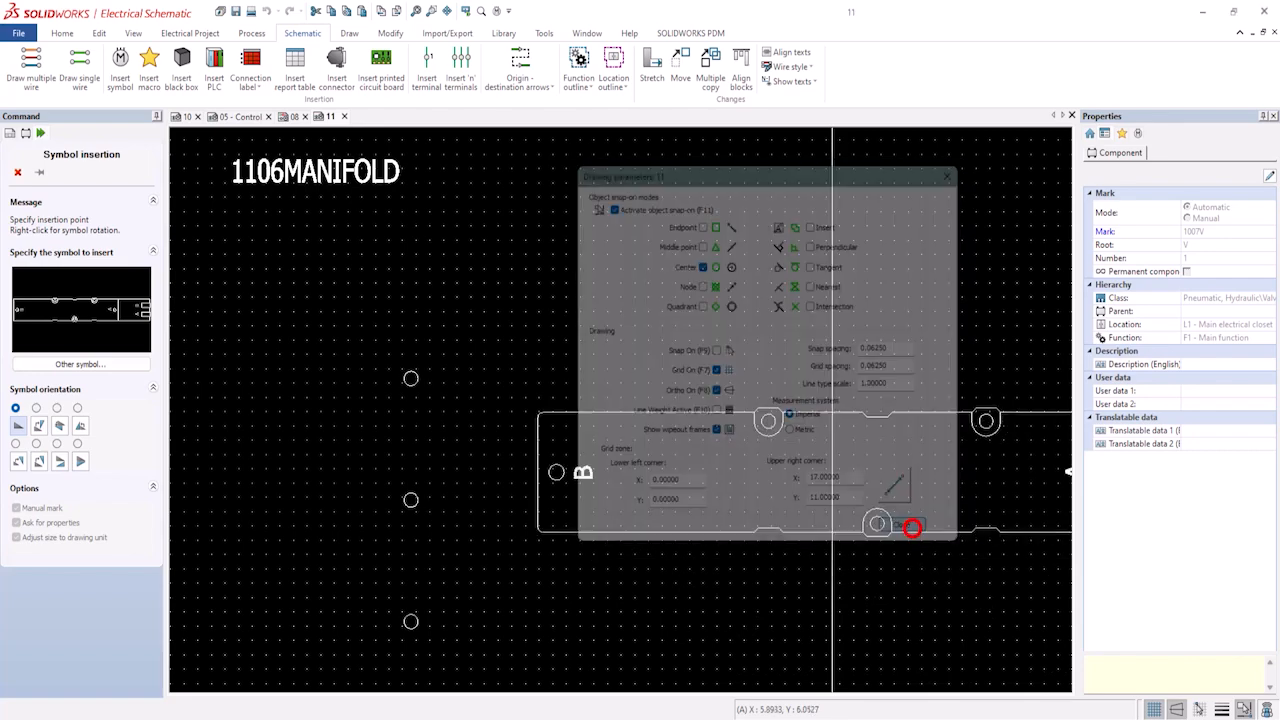
pyautogui.scroll(-2, 560, 540)
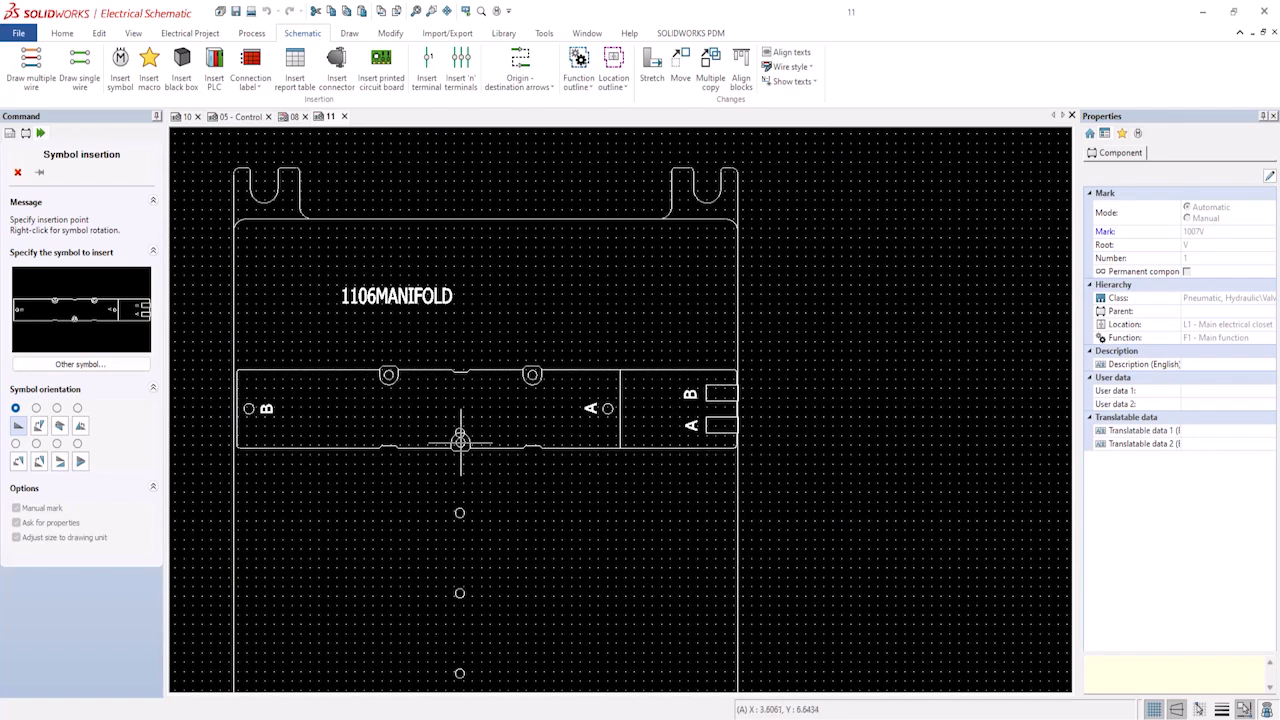
pyautogui.scroll(3, 460, 440)
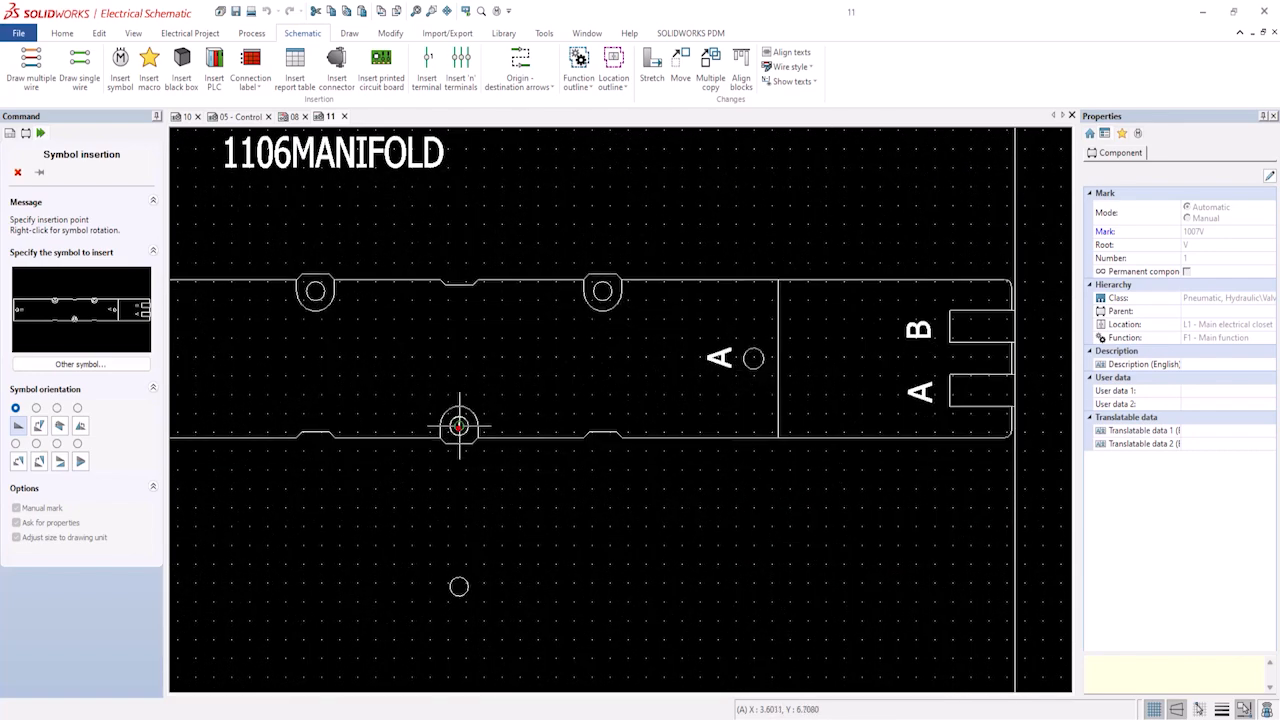
pyautogui.click(459, 426)
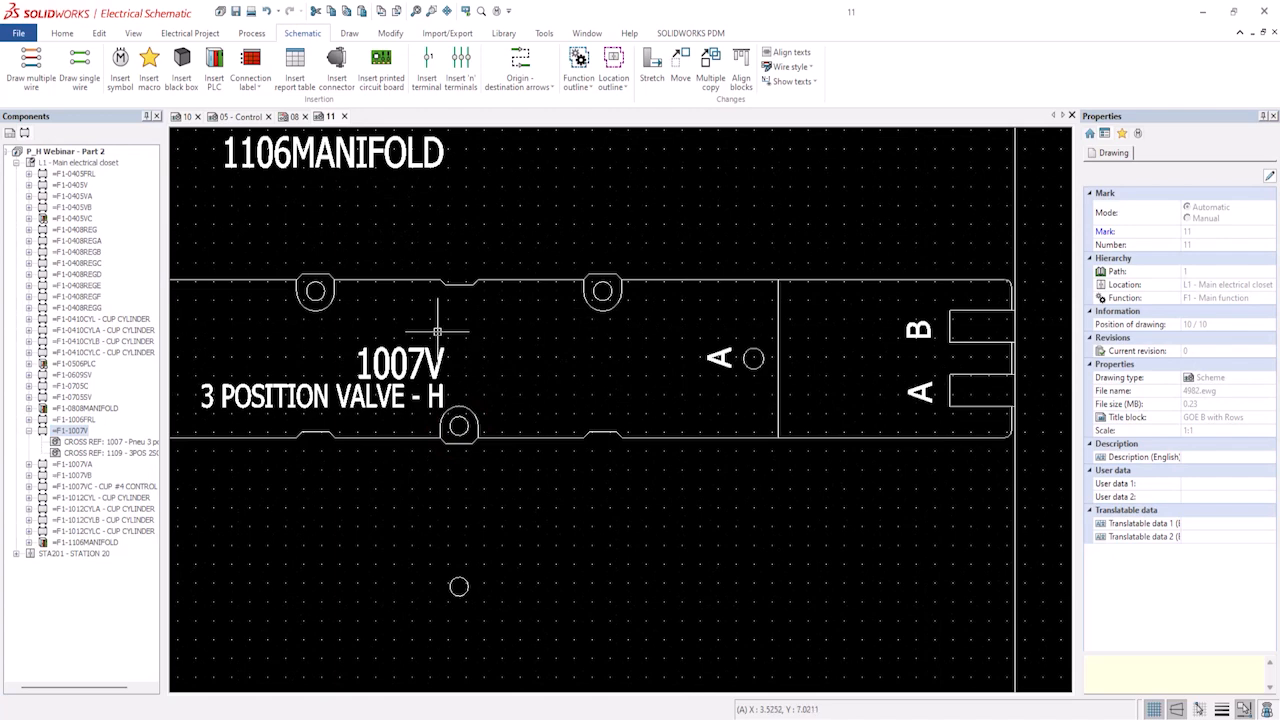
# Insert the layout symbol for component 1007VA on the manifold's second station.
pyautogui.click(29, 465)
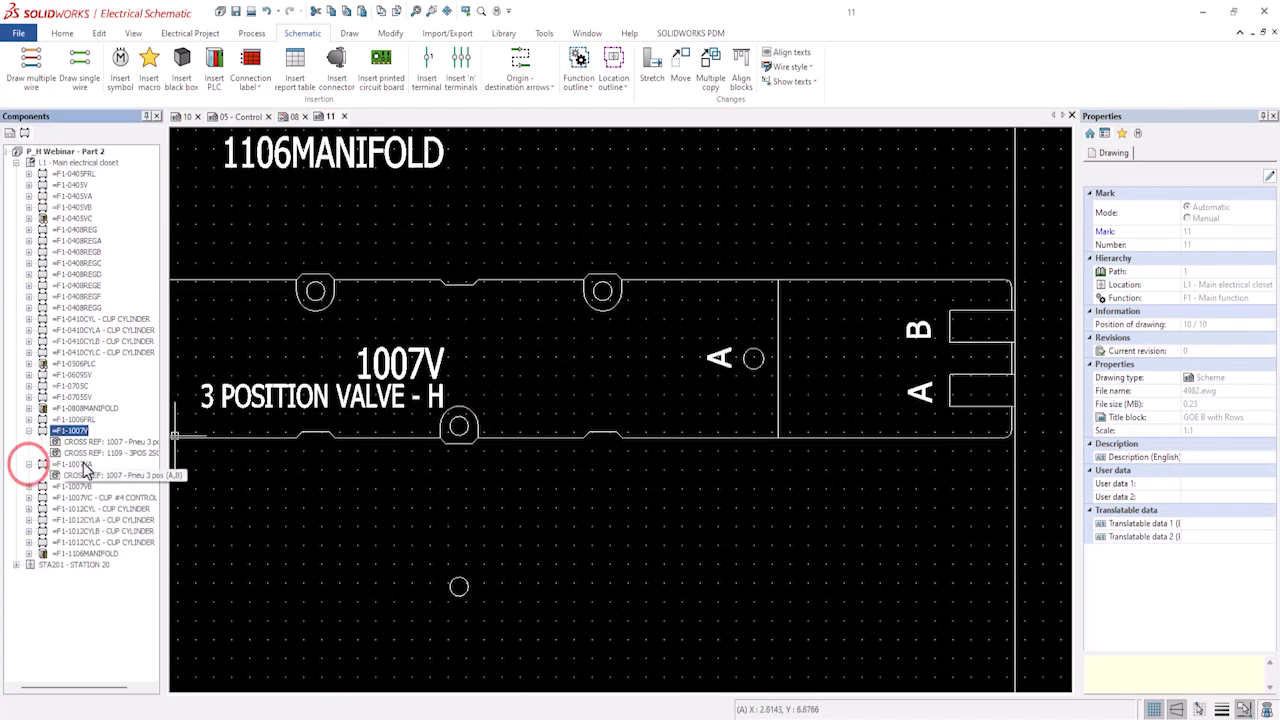
pyautogui.click(80, 464)
pyautogui.rightClick(85, 468)
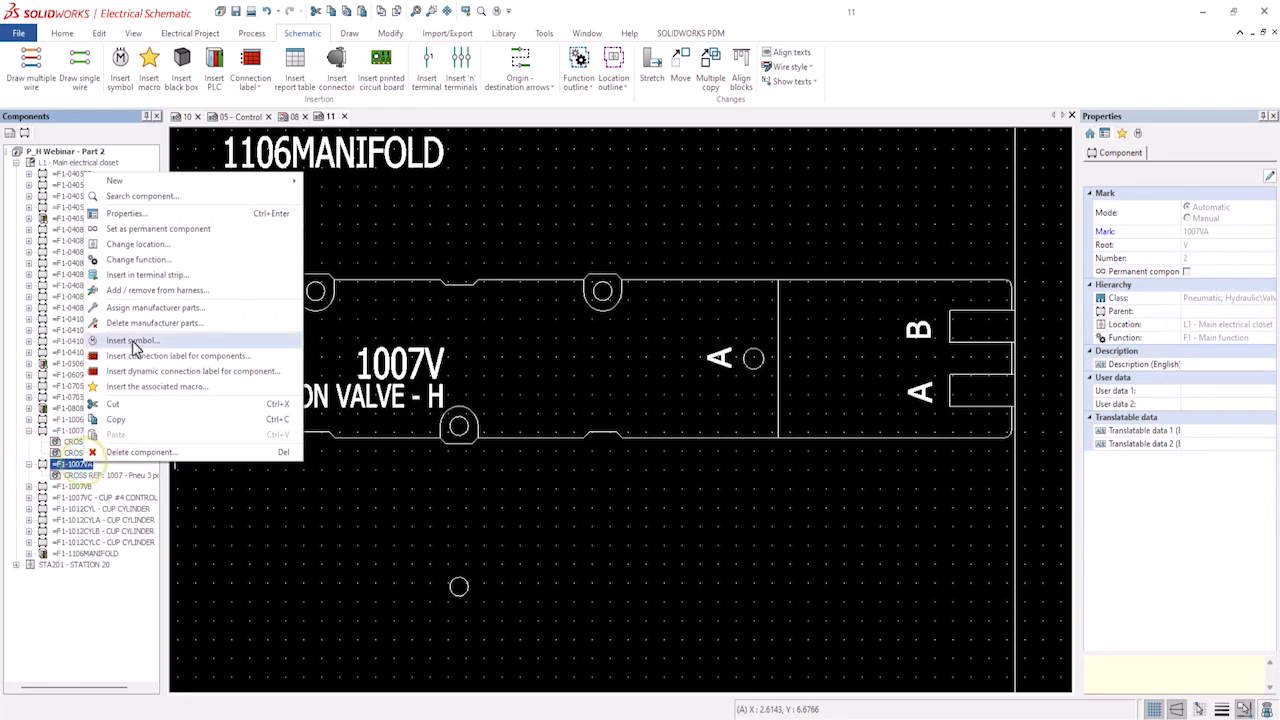
pyautogui.click(120, 336)
pyautogui.click(459, 587)
# Insert the layout symbol for component 1007VB on the manifold's third station.
pyautogui.scroll(-3, 459, 587)
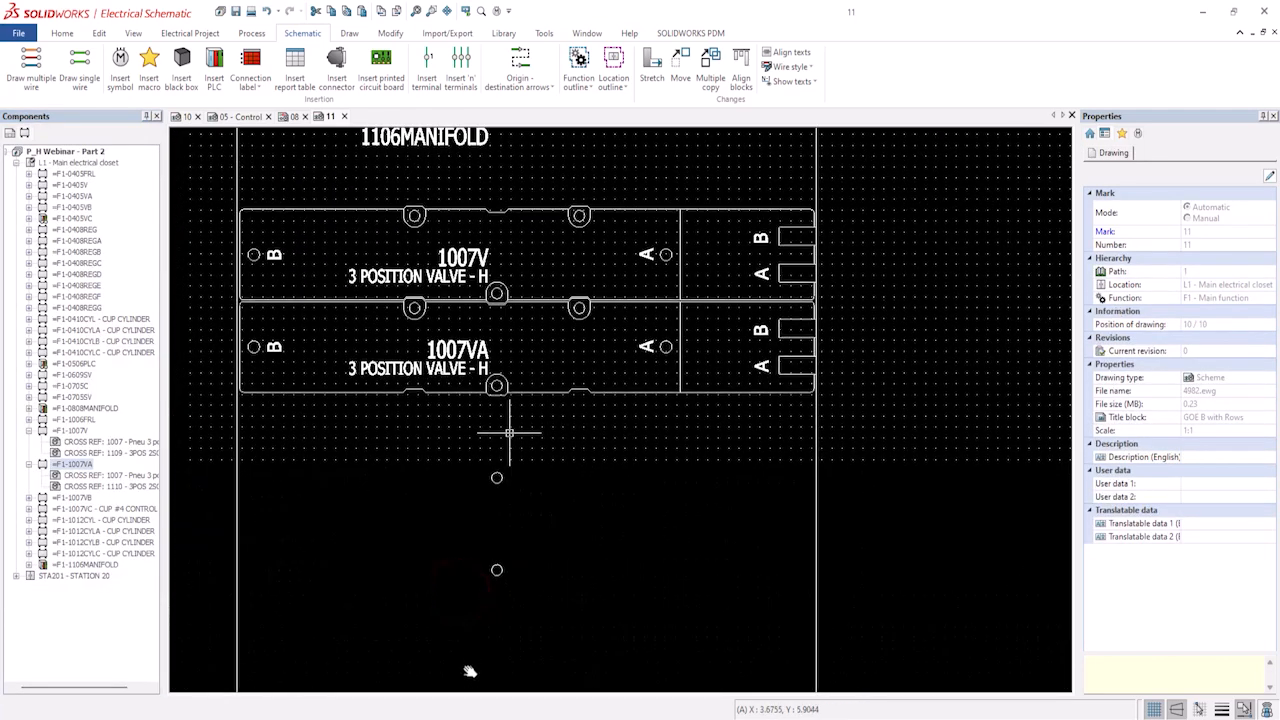
pyautogui.click(29, 497)
pyautogui.rightClick(60, 497)
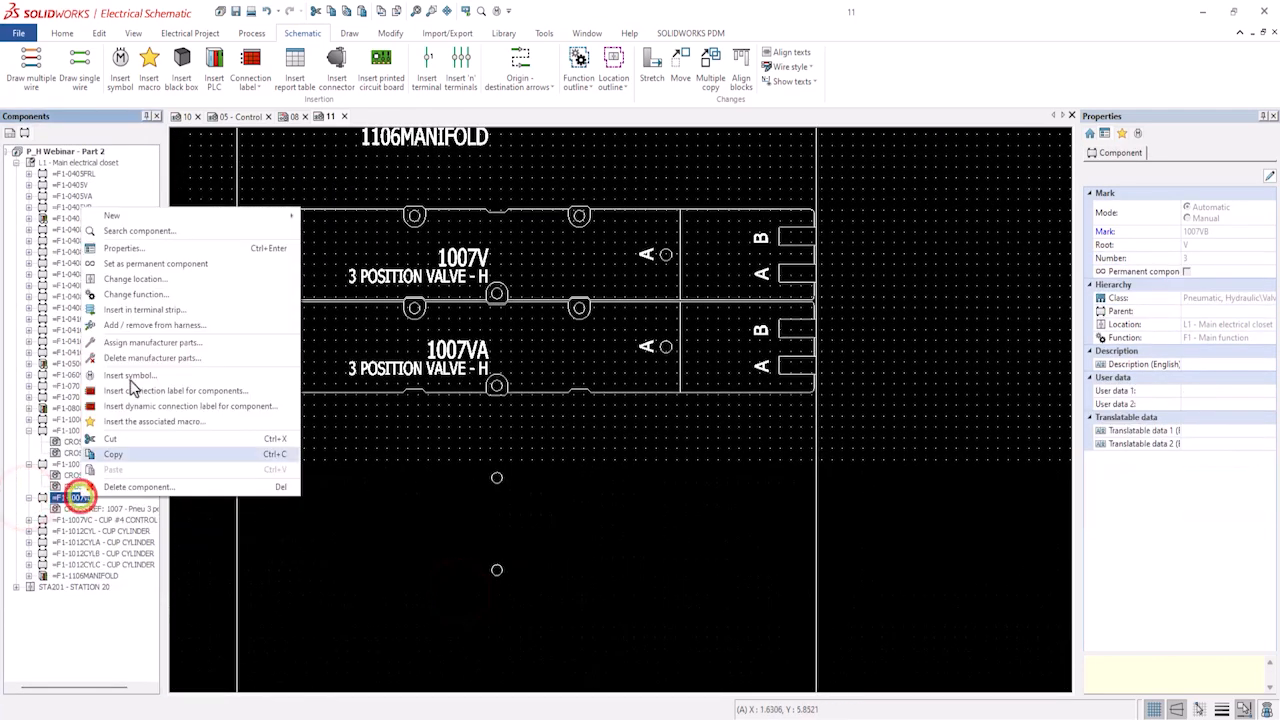
pyautogui.click(130, 380)
pyautogui.click(496, 478)
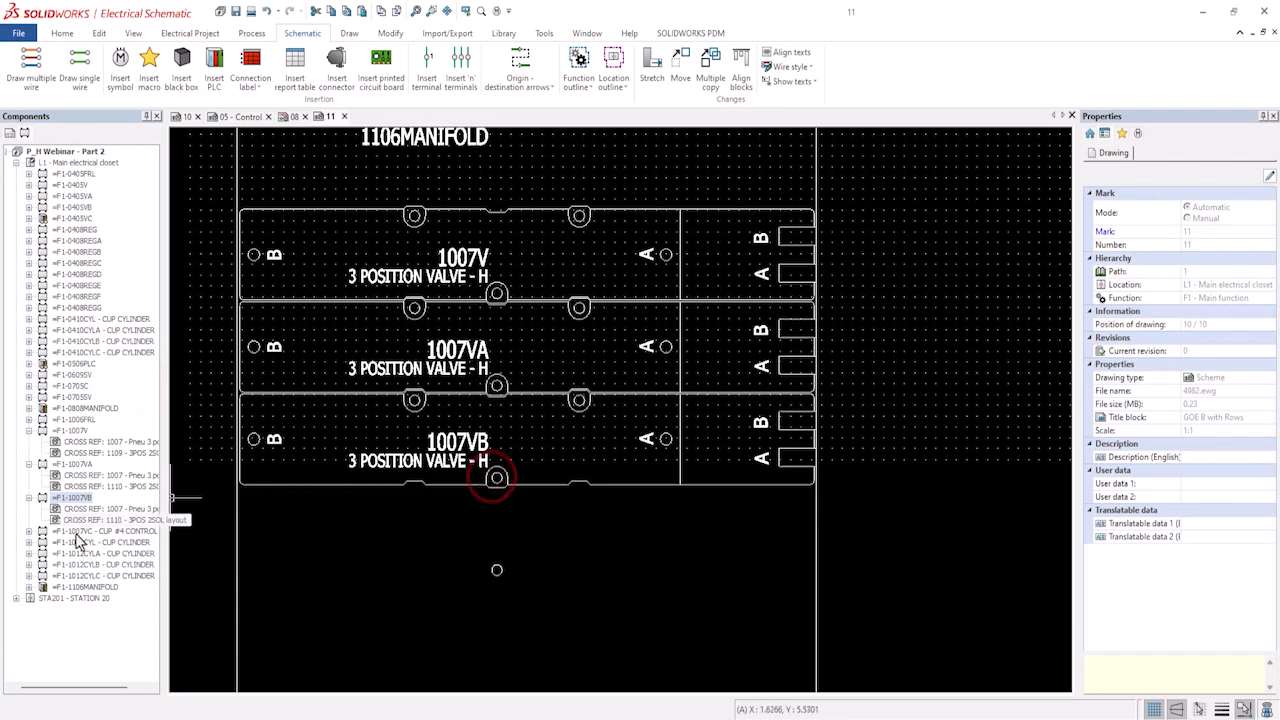
# Insert the layout symbol for component 1007VC on the manifold's fourth station.
pyautogui.rightClick(77, 531)
pyautogui.click(117, 413)
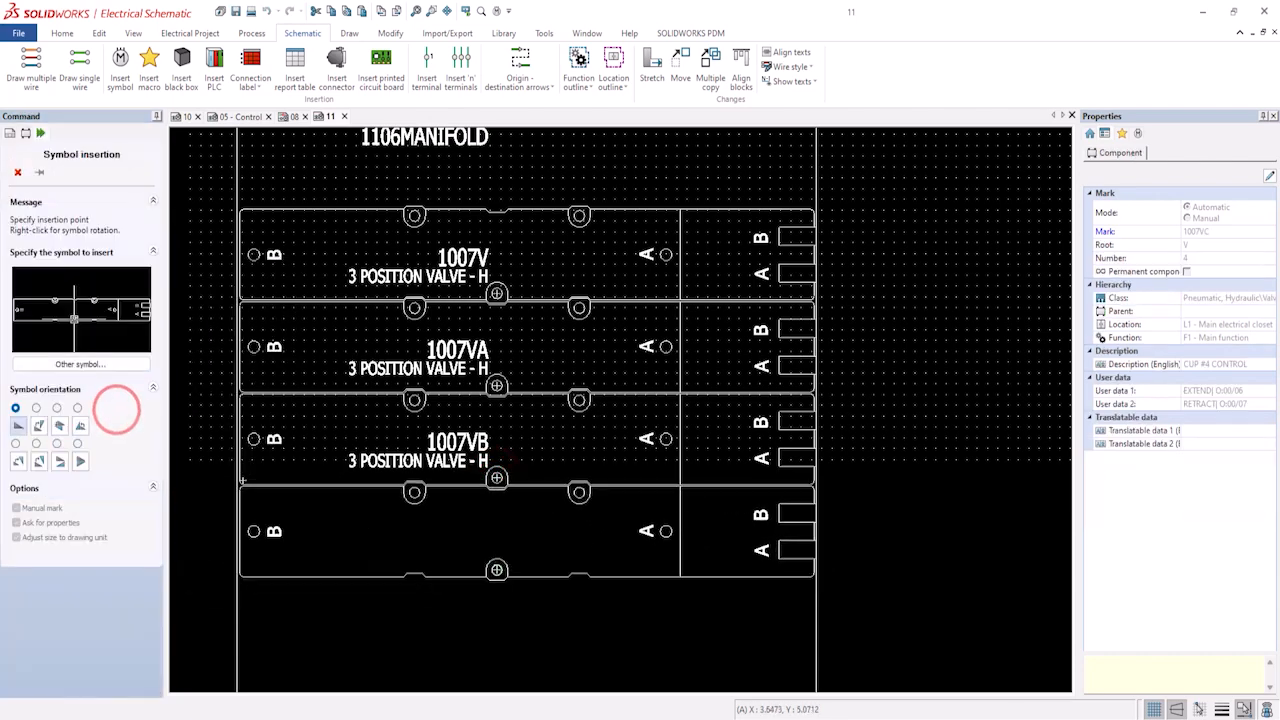
pyautogui.click(497, 570)
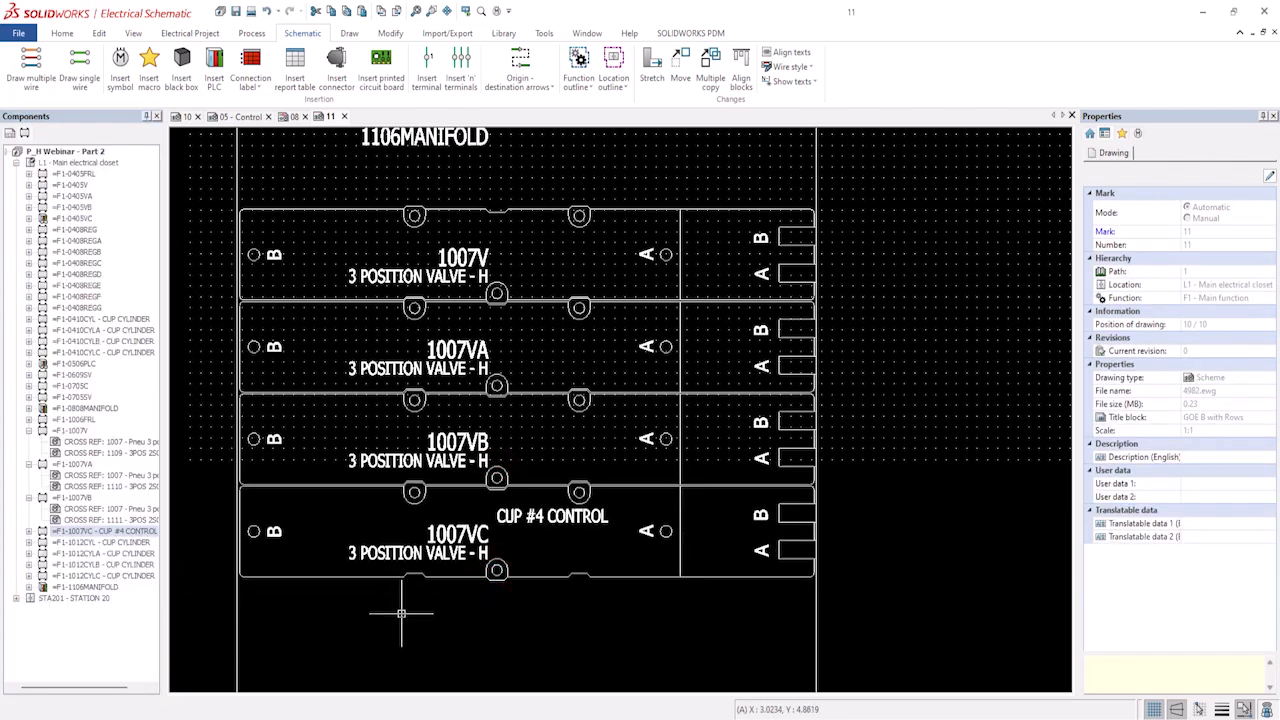
# On page 05 - Control, copy the PLC output card and valve coil circuit with an insertion point at the first output.
pyautogui.scroll(-3, 633, 575)
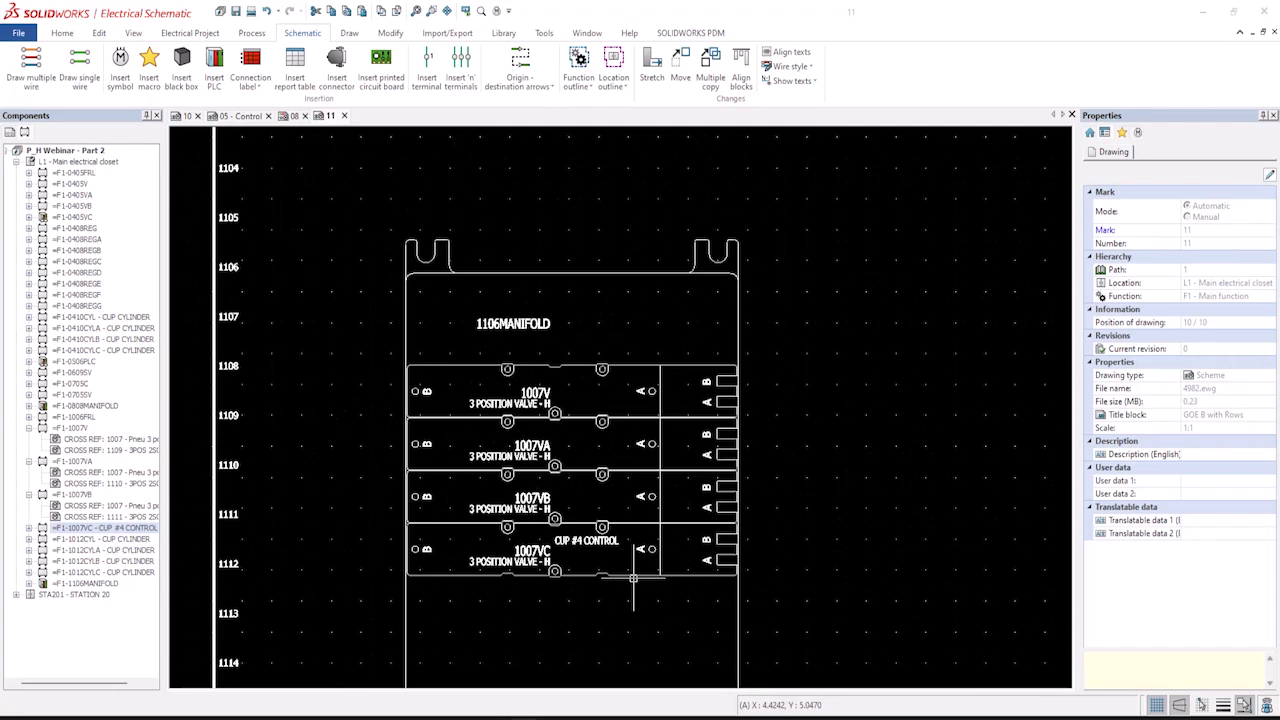
pyautogui.click(240, 116)
pyautogui.scroll(-3, 634, 429)
pyautogui.moveTo(614, 437); pyautogui.dragTo(600, 478, button='middle')
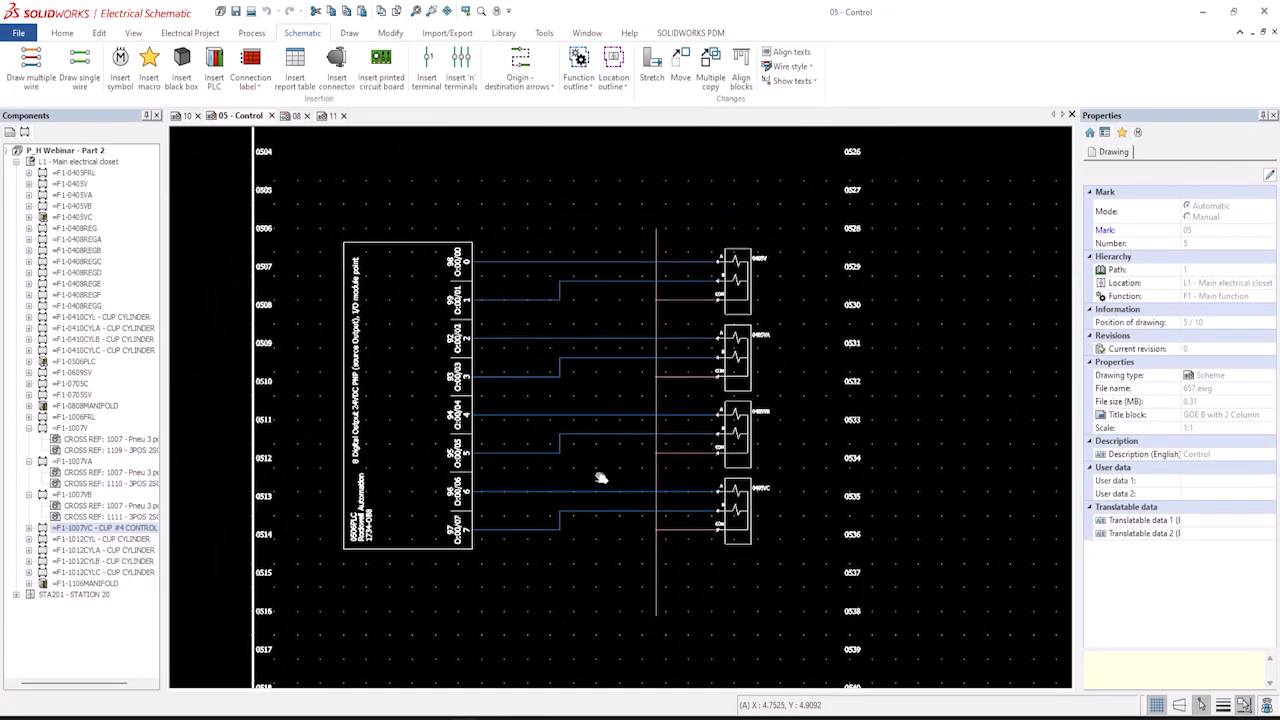
pyautogui.scroll(1, 475, 328)
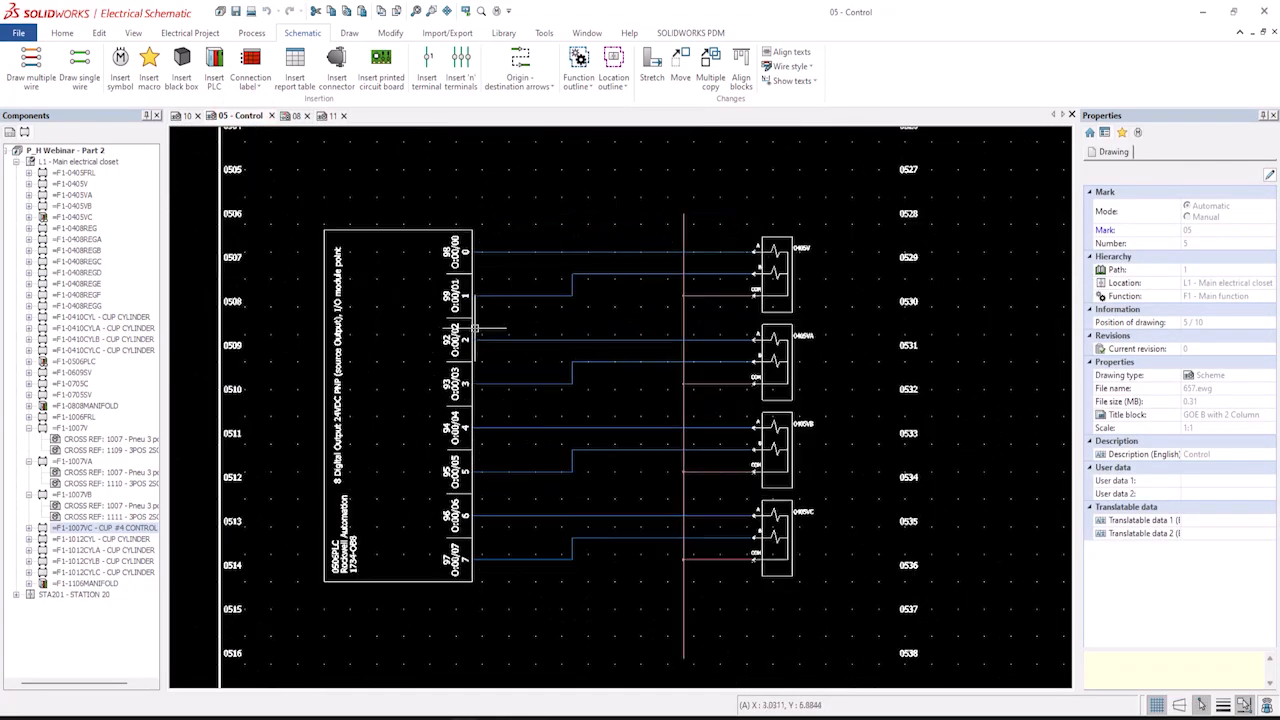
pyautogui.click(843, 668)
pyautogui.click(321, 156)
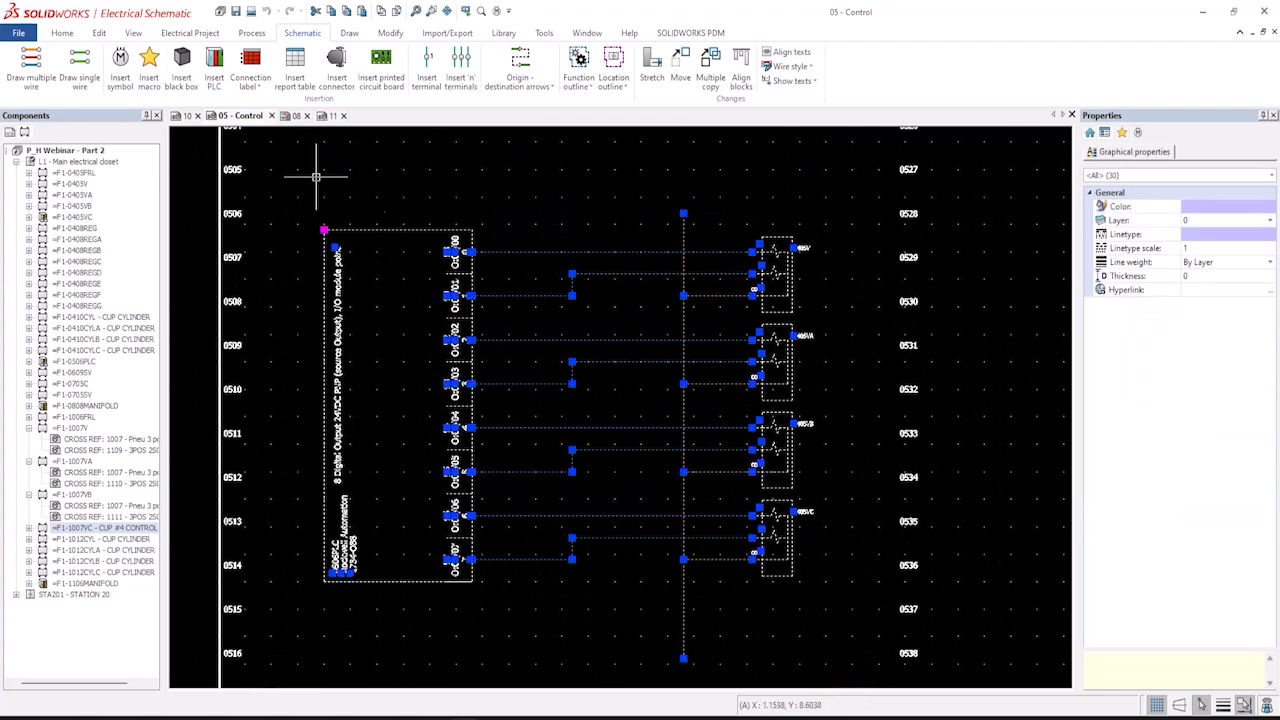
pyautogui.rightClick(358, 229)
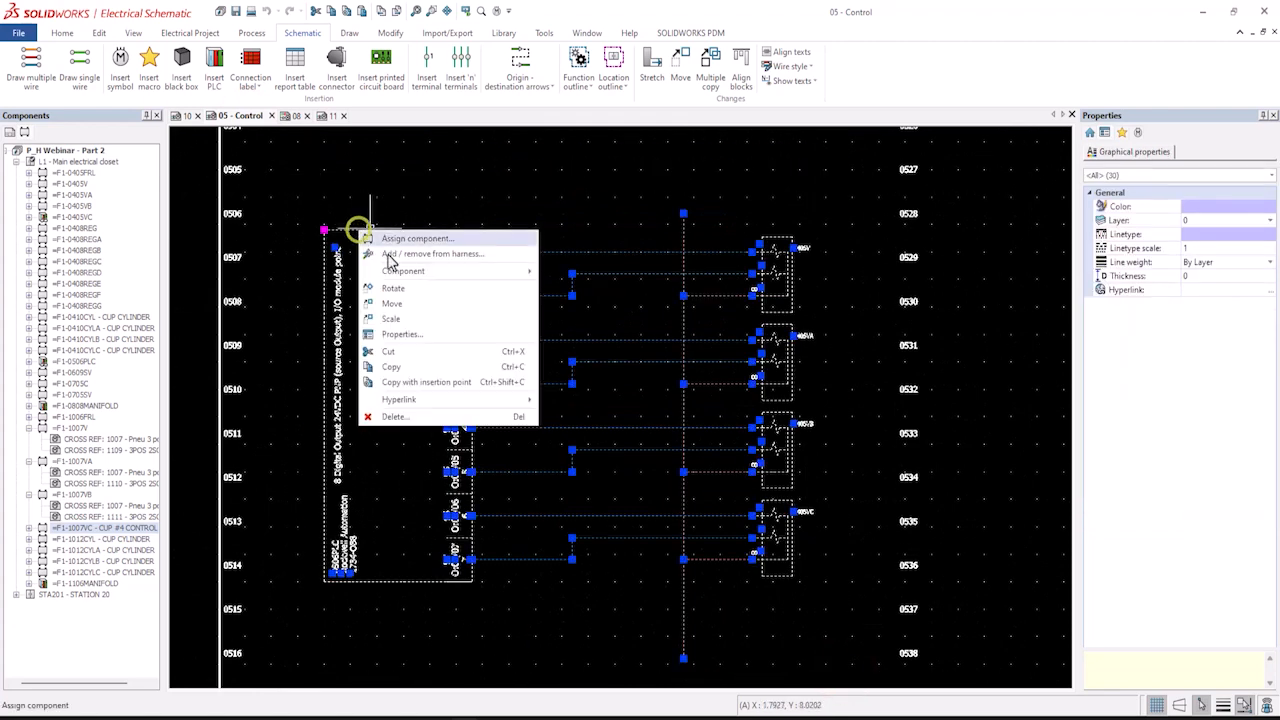
pyautogui.click(395, 382)
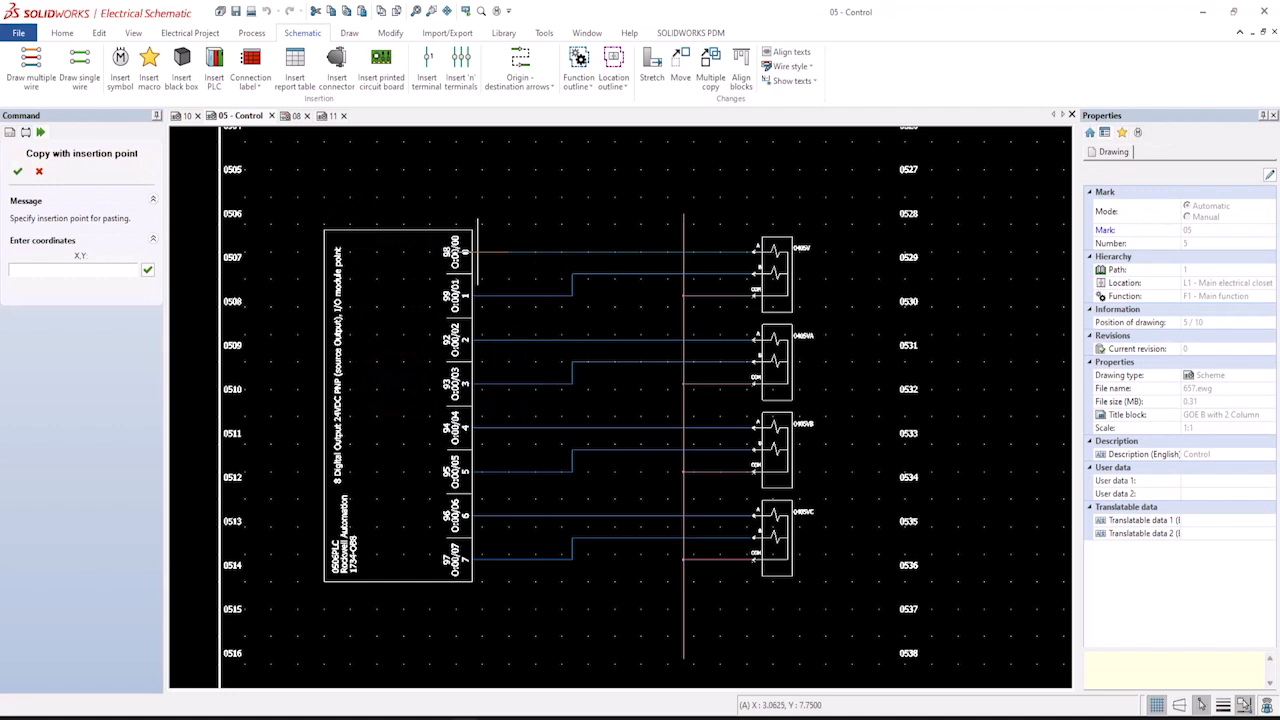
pyautogui.click(471, 254)
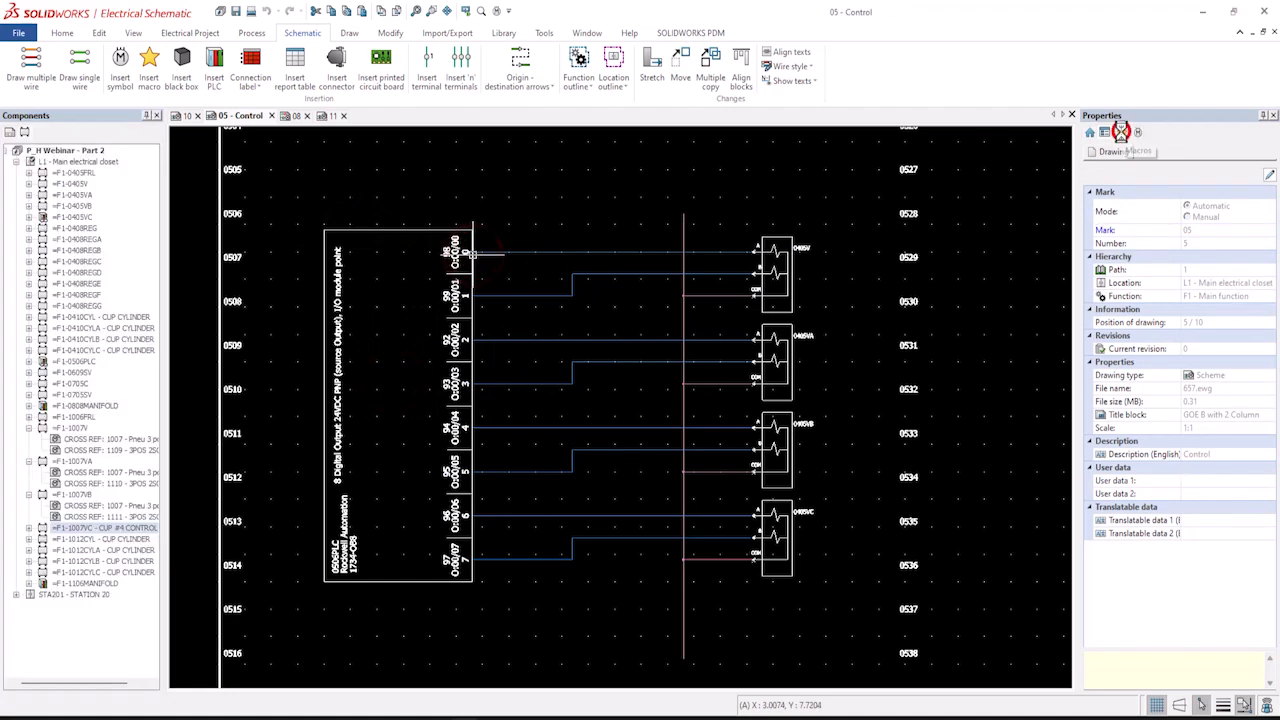
# Save the copied PLC output and coil circuit as a new macro titled "I_O with Solenoids" in the Chen's macro group.
pyautogui.click(1121, 131)
pyautogui.click(1147, 343)
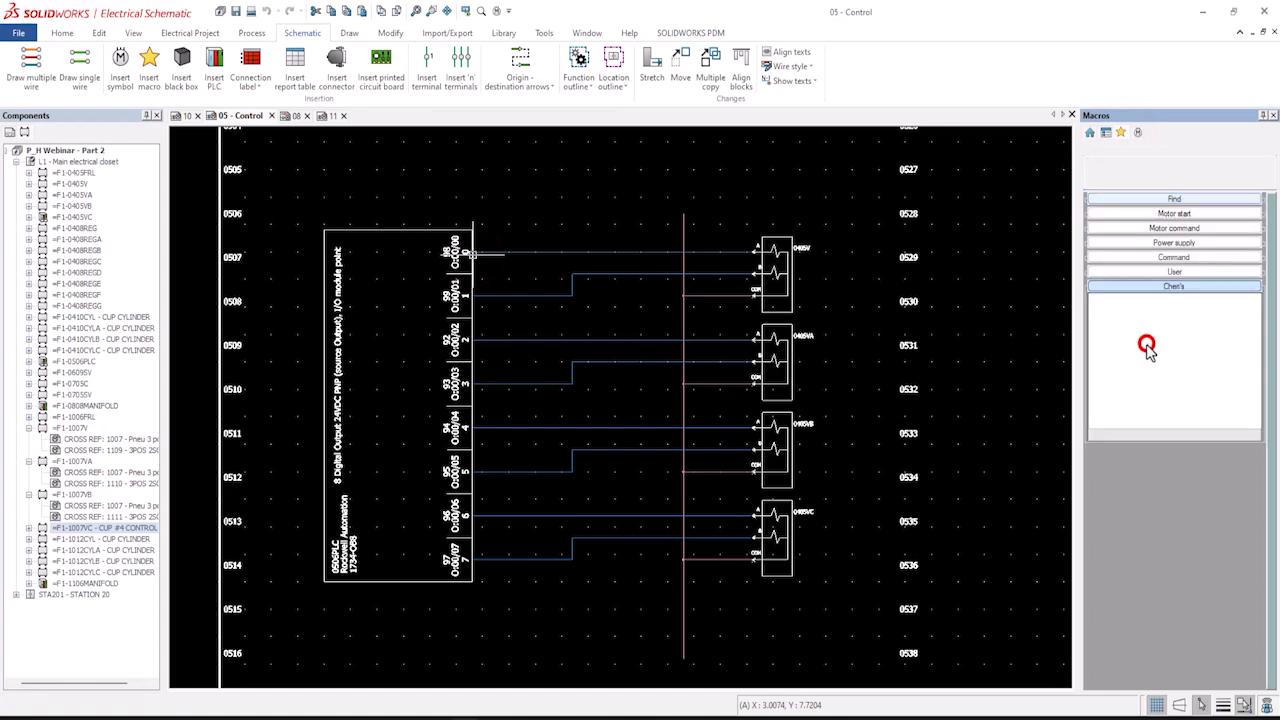
pyautogui.rightClick(1112, 402)
pyautogui.click(1166, 449)
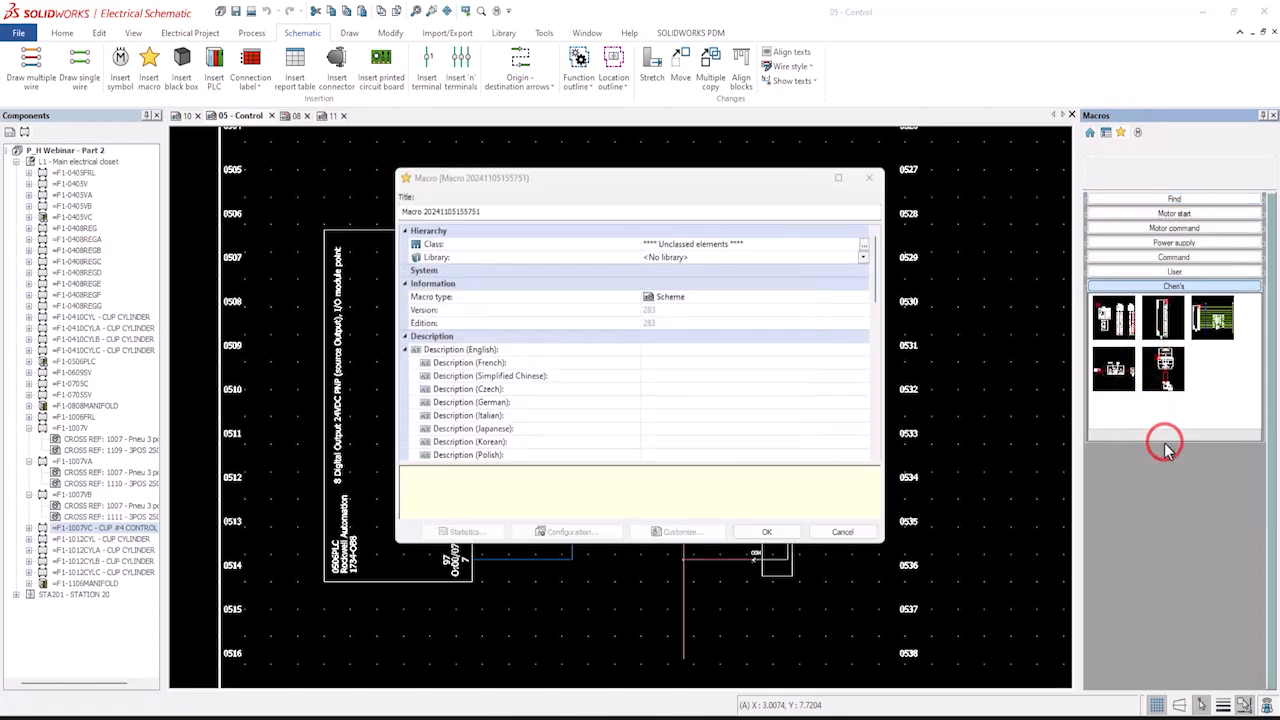
pyautogui.moveTo(496, 211); pyautogui.dragTo(333, 223)
pyautogui.write('I_O with Solenoids')
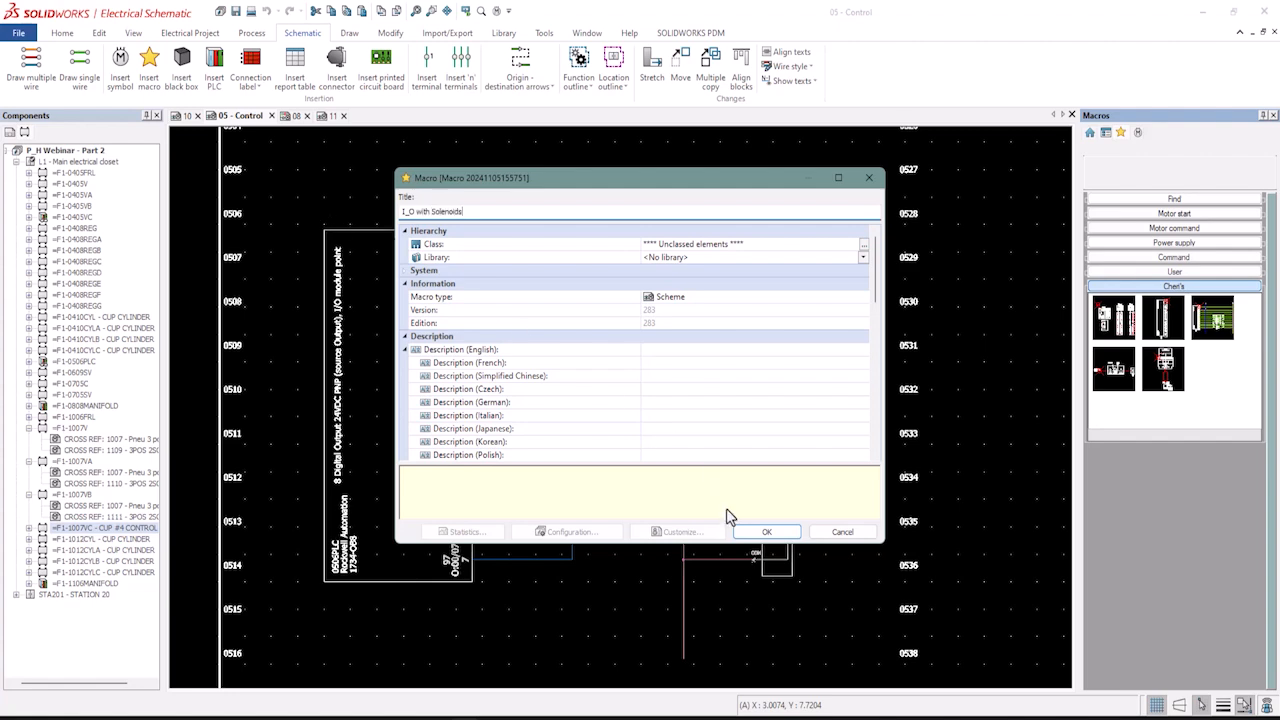
pyautogui.click(762, 531)
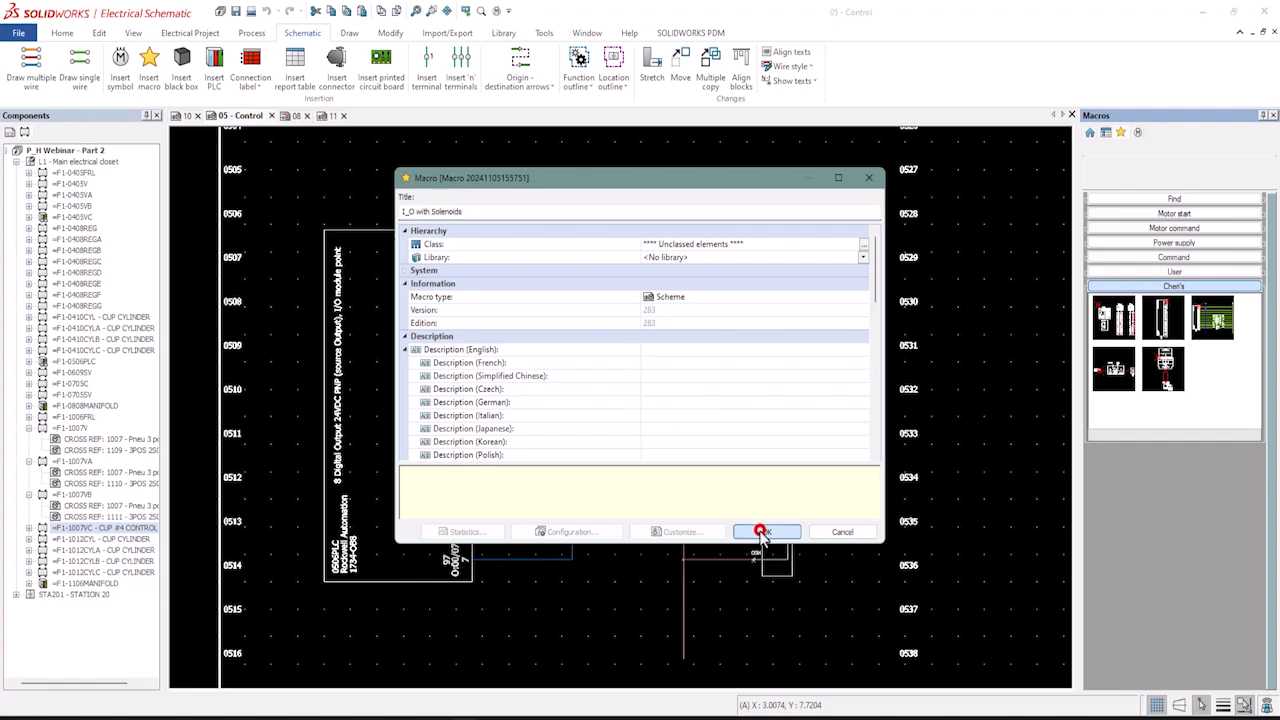
# On page 10, insert the "I_O with Solenoids" macro below the manifold layout, accepting the default paste options.
pyautogui.click(186, 116)
pyautogui.scroll(-5, 797, 437)
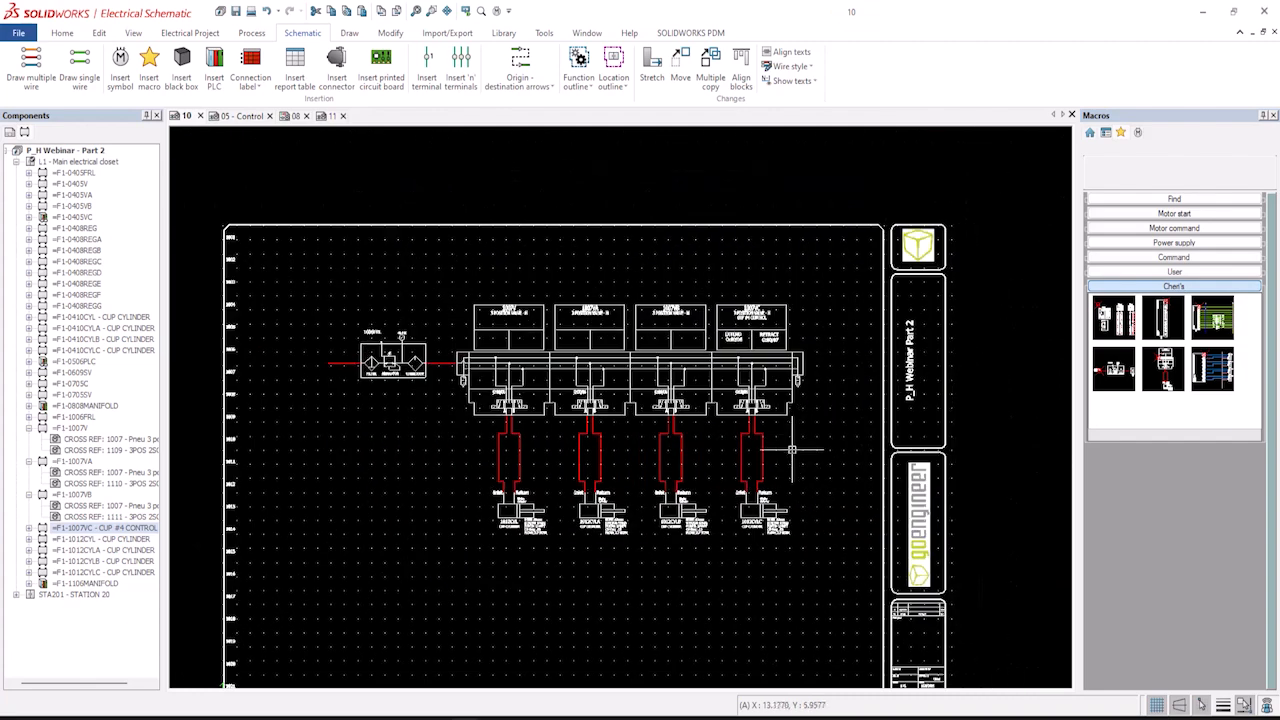
pyautogui.moveTo(919, 431); pyautogui.dragTo(444, 405)
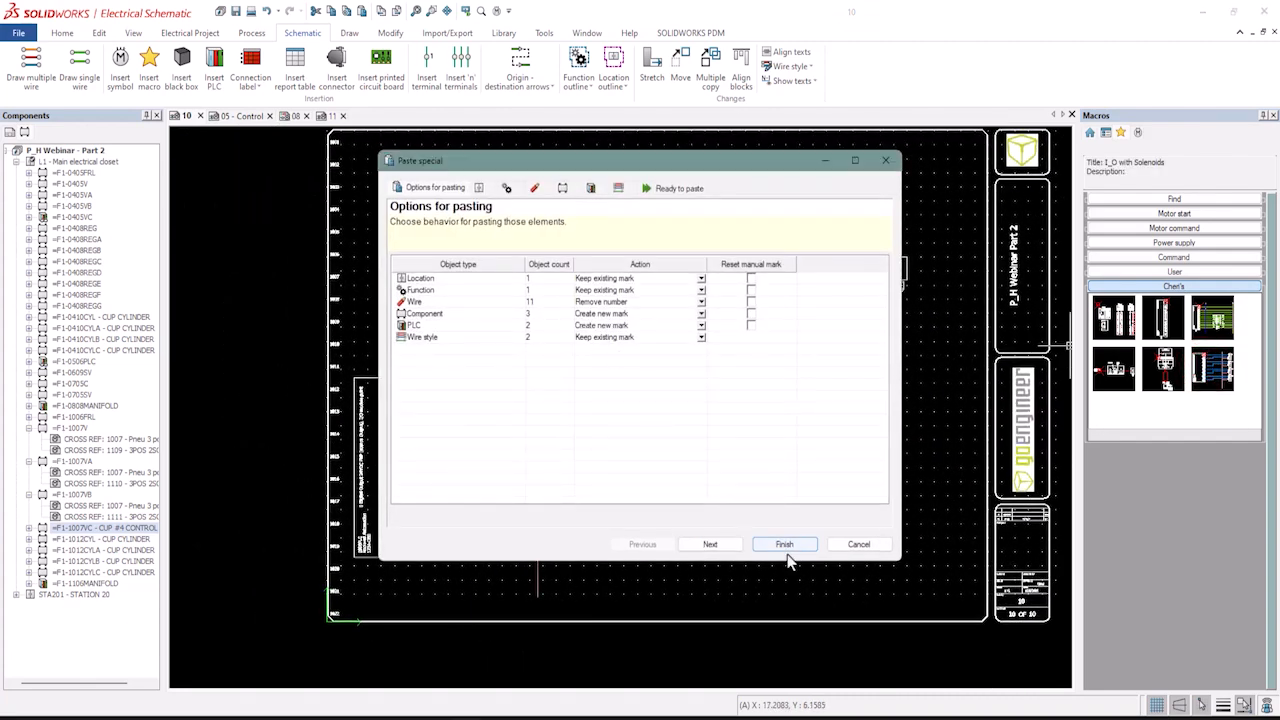
pyautogui.click(785, 543)
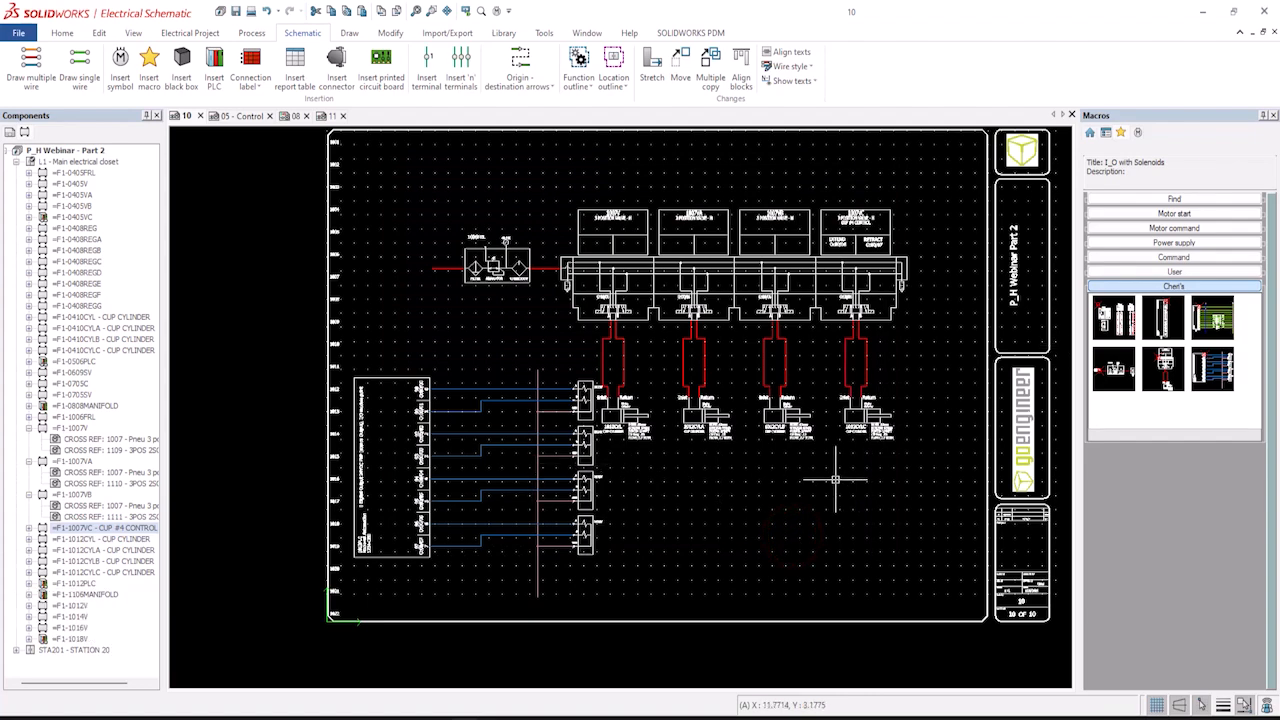
# Shift the inserted PLC output circuit slightly to the right, aligning it under the manifold.
pyautogui.scroll(2, 387, 436)
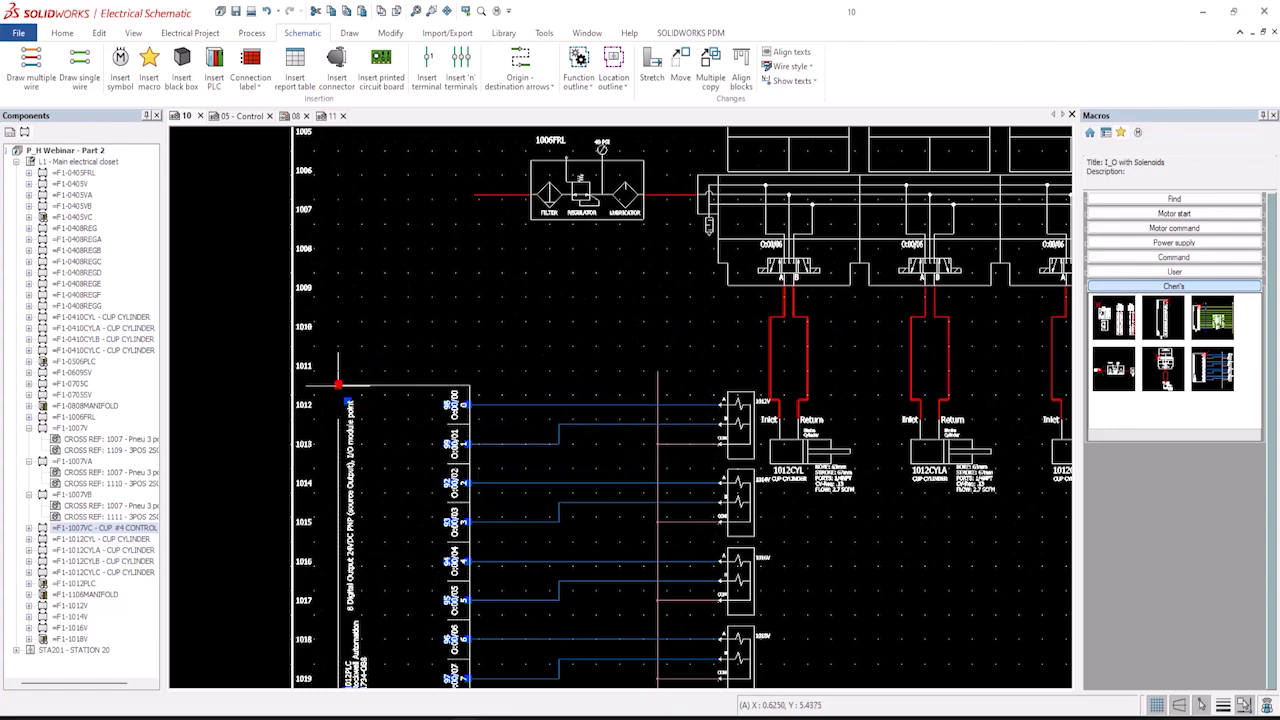
pyautogui.moveTo(338, 385); pyautogui.dragTo(390, 385)
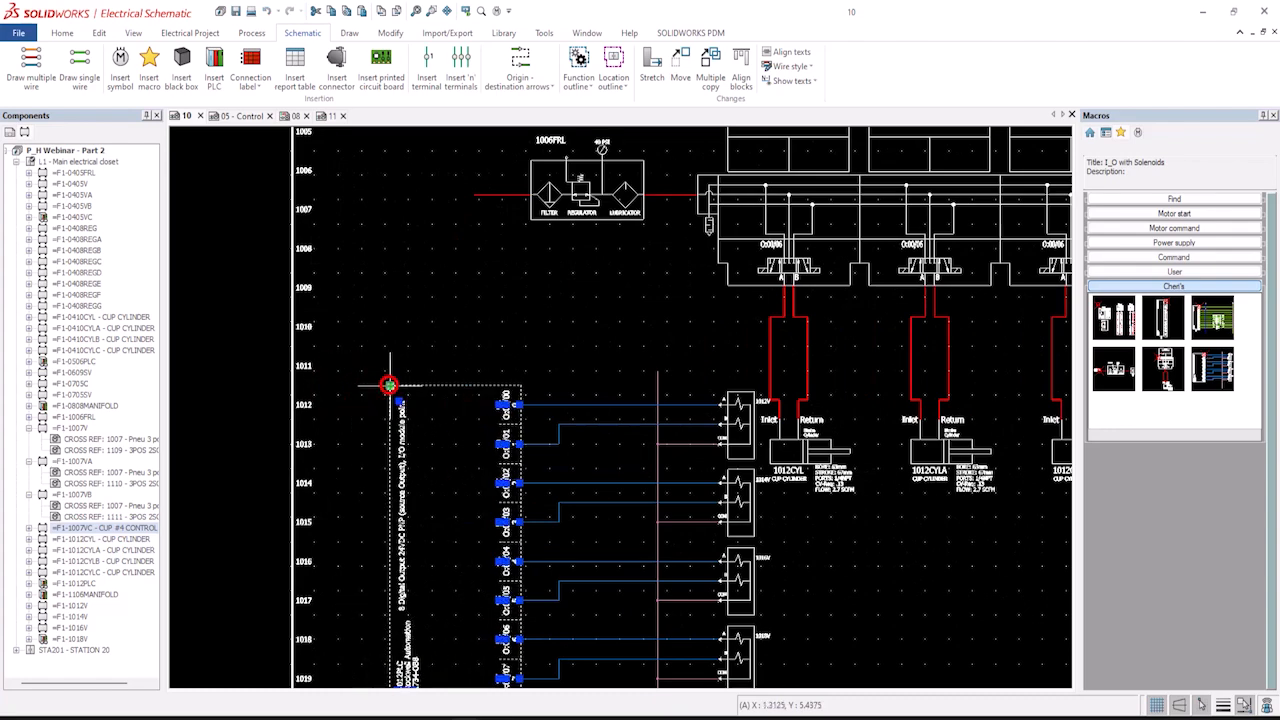
pyautogui.scroll(-3, 690, 510)
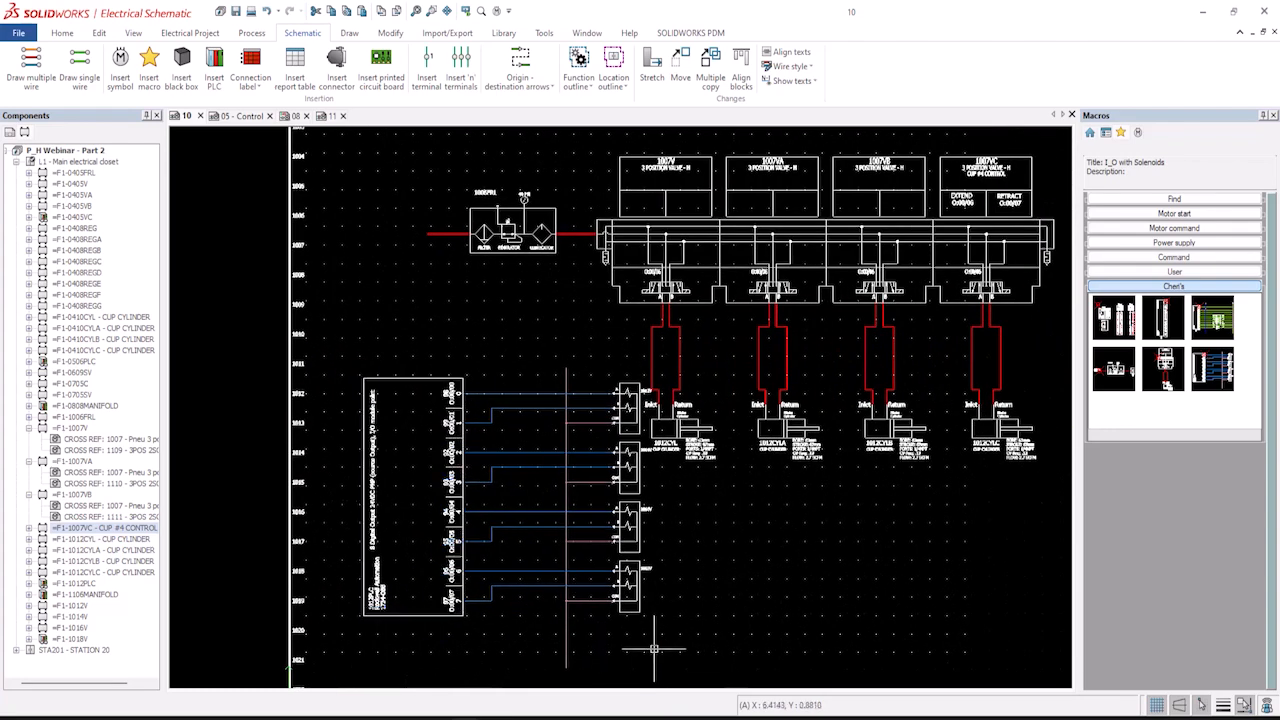
pyautogui.moveTo(638, 648); pyautogui.dragTo(356, 363)
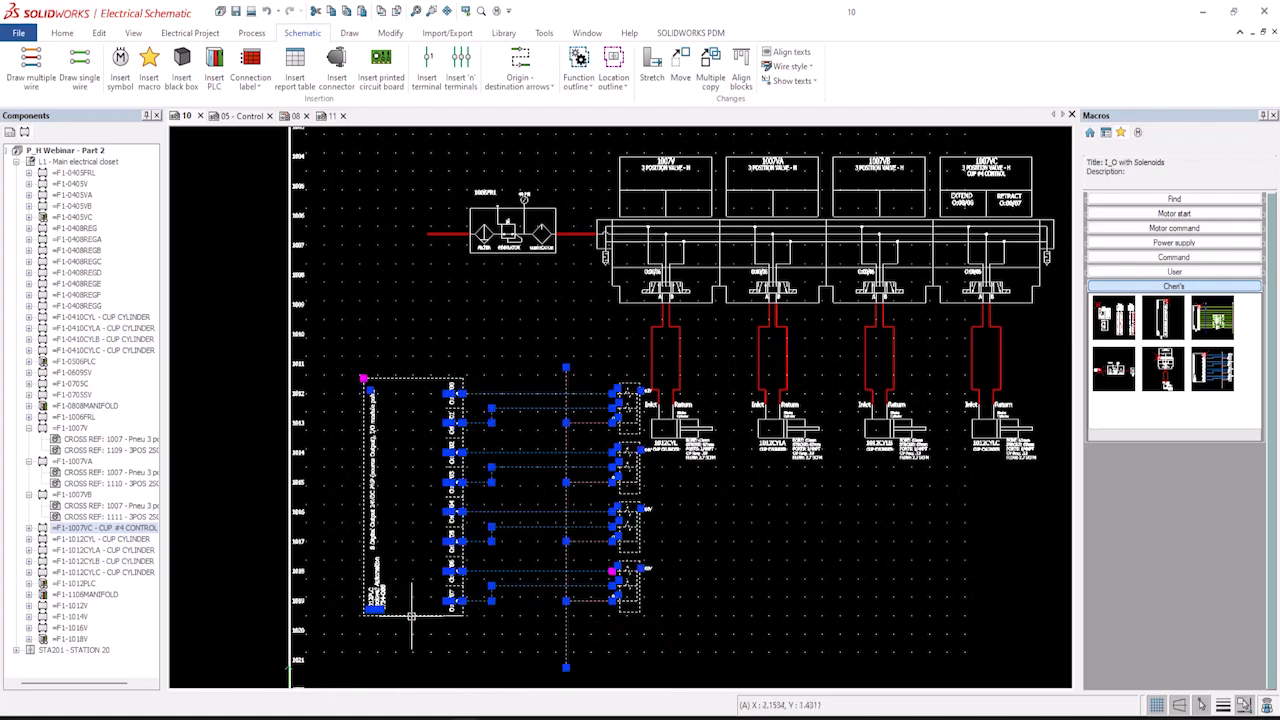
pyautogui.moveTo(411, 615); pyautogui.dragTo(378, 620)
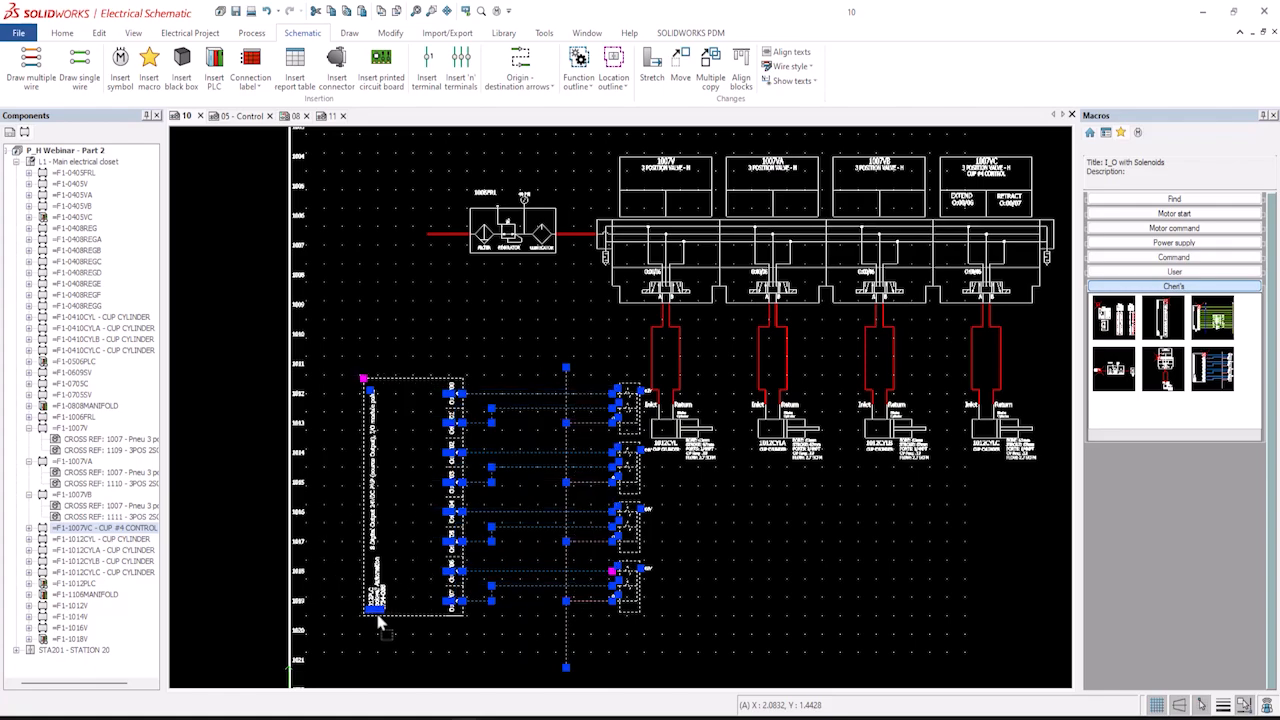
pyautogui.click(715, 642)
# Associate the first solenoid coil symbol in the pasted circuit with valve component 1007V.
pyautogui.scroll(2, 555, 451)
pyautogui.scroll(2, 555, 451)
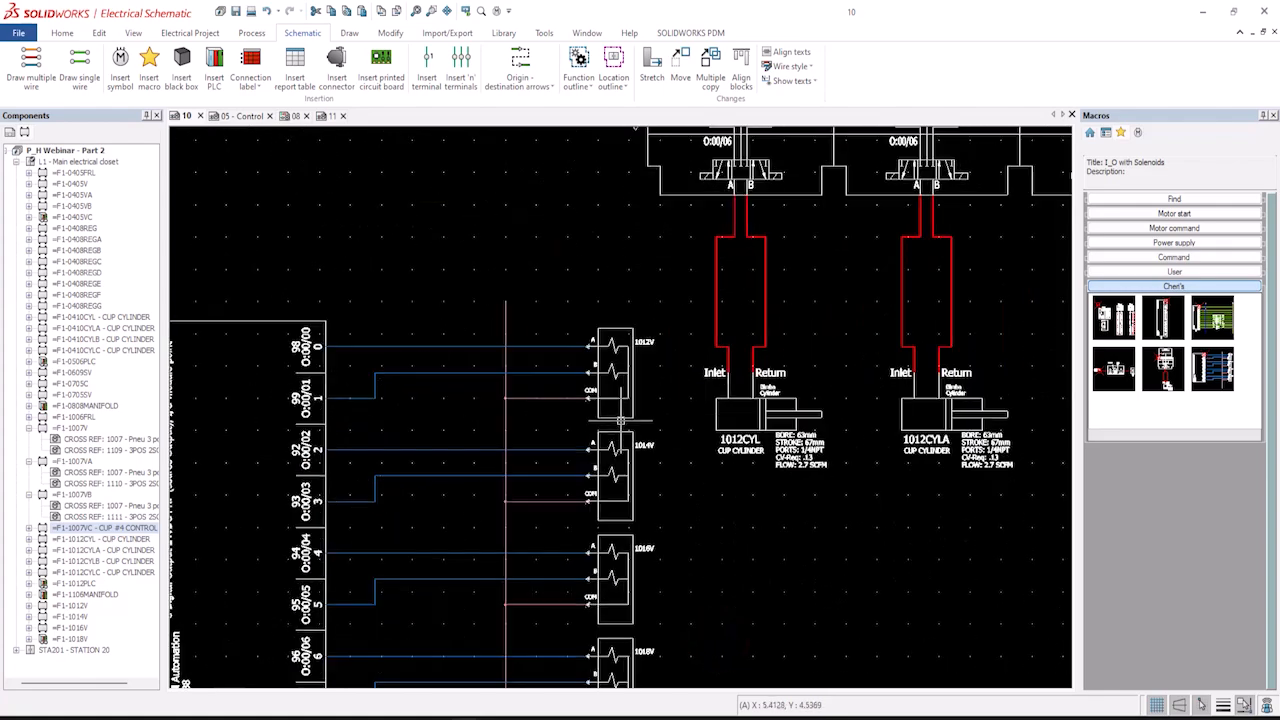
pyautogui.moveTo(590, 412); pyautogui.dragTo(366, 471, button='middle')
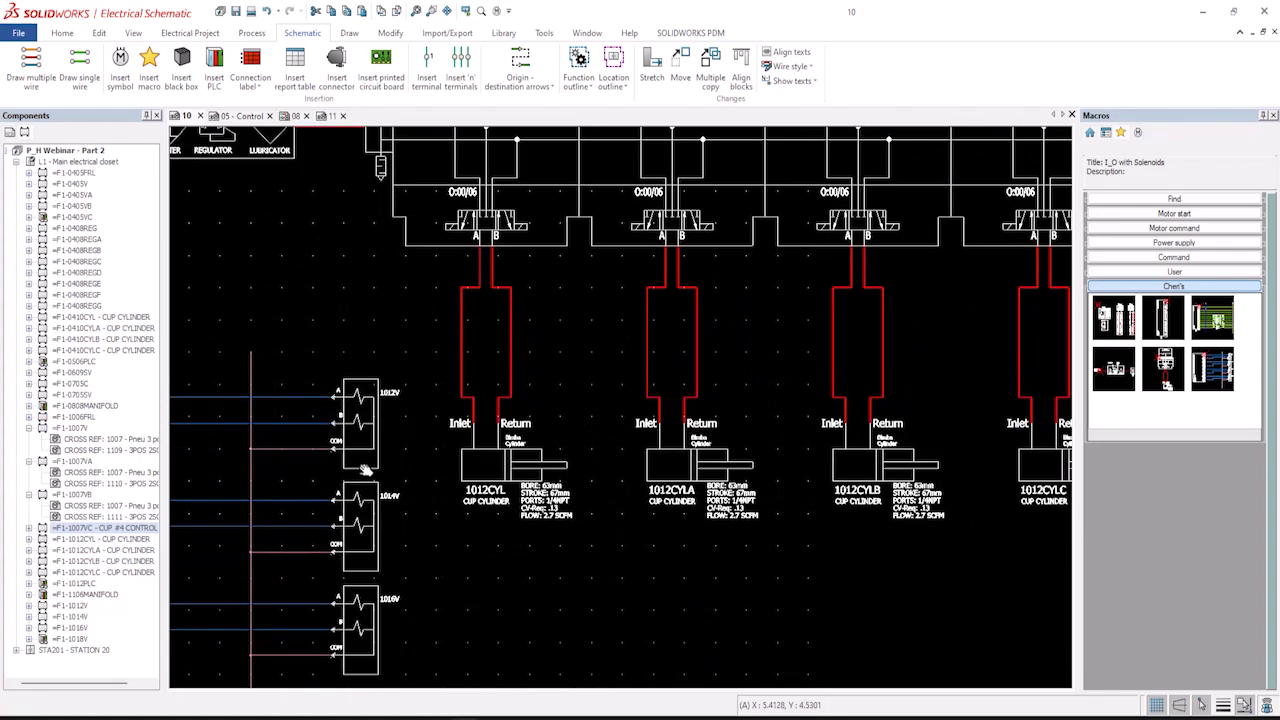
pyautogui.scroll(2, 374, 456)
pyautogui.scroll(-1, 409, 432)
pyautogui.scroll(-2, 409, 432)
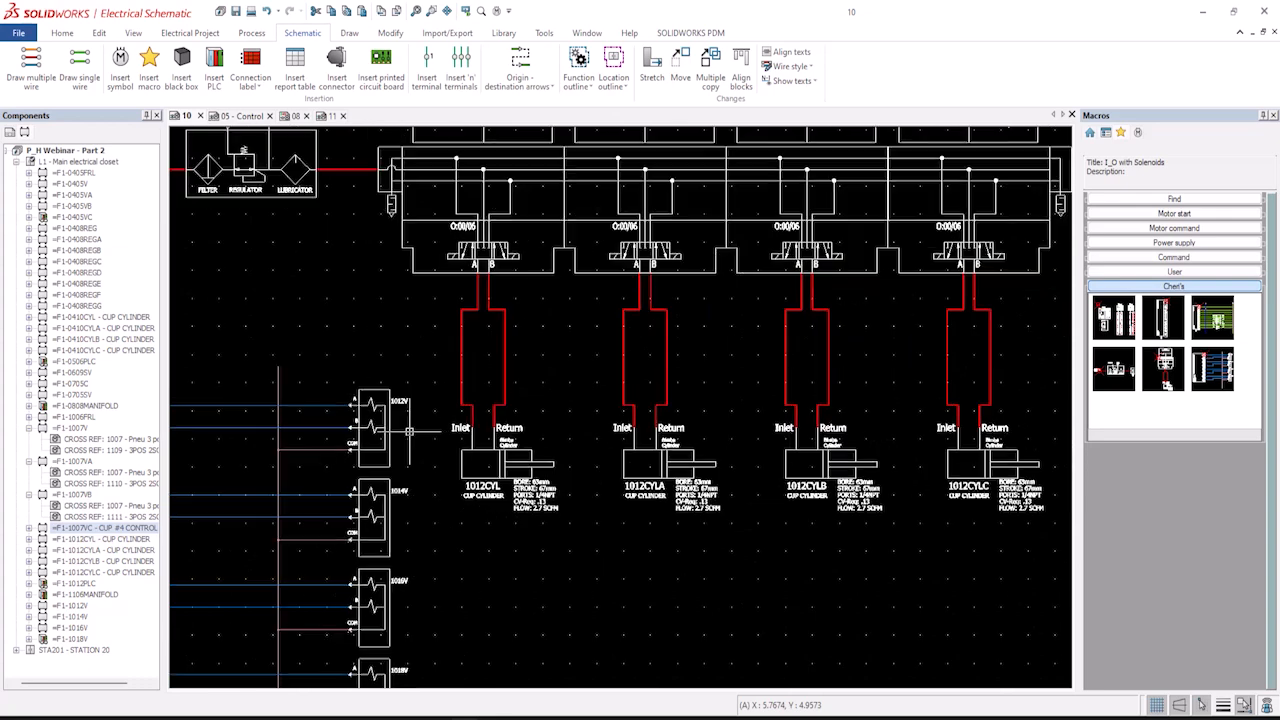
pyautogui.scroll(-1, 438, 418)
pyautogui.scroll(-1, 499, 267)
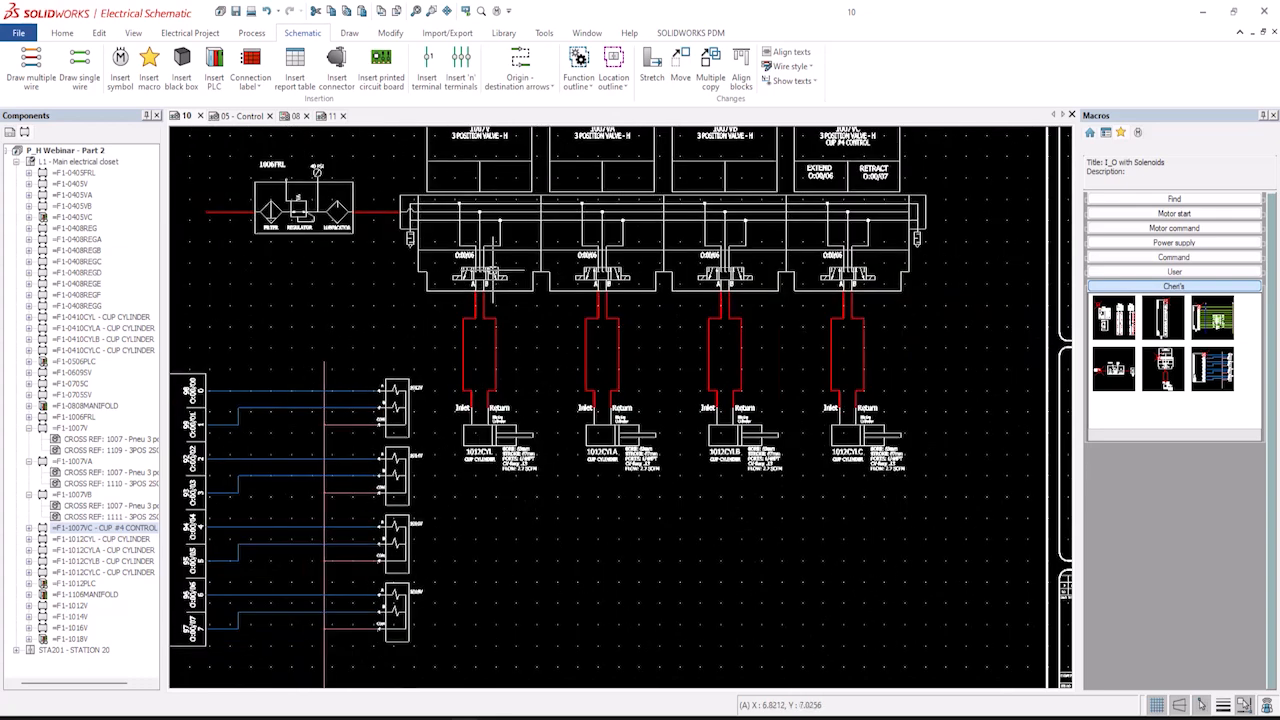
pyautogui.moveTo(497, 252); pyautogui.dragTo(494, 312, button='middle')
pyautogui.click(391, 438)
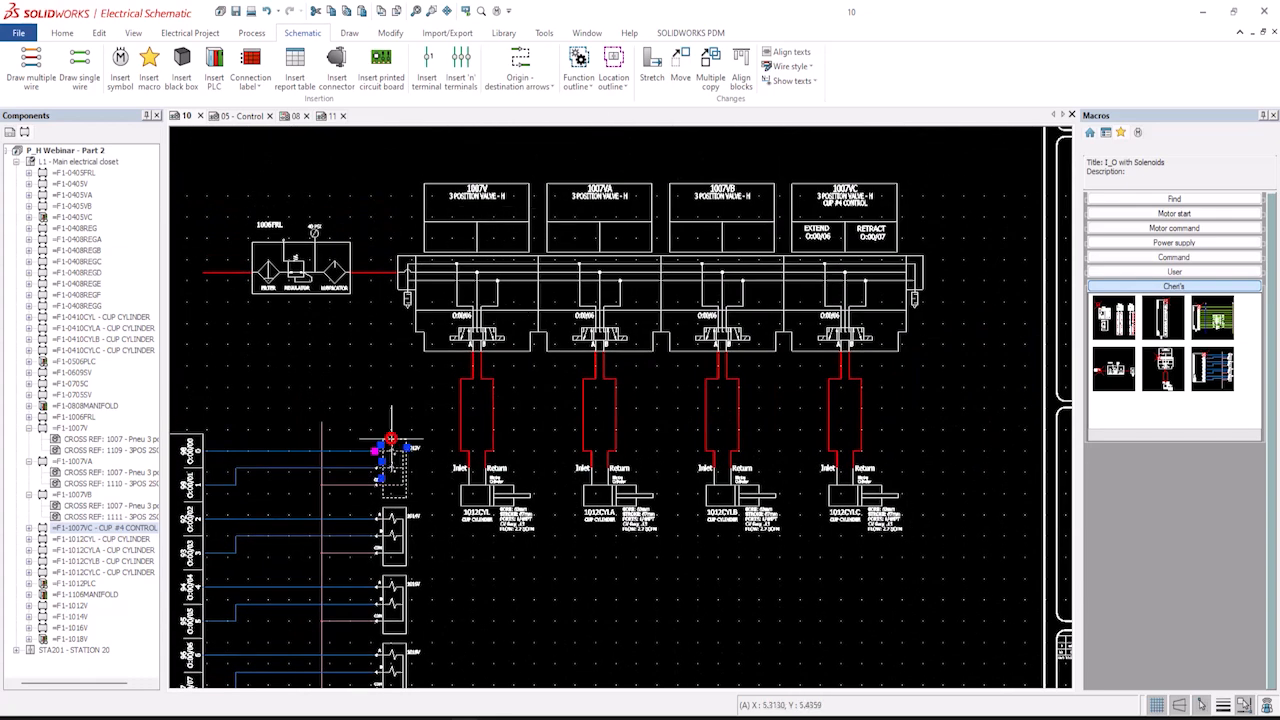
pyautogui.rightClick(391, 438)
pyautogui.click(471, 165)
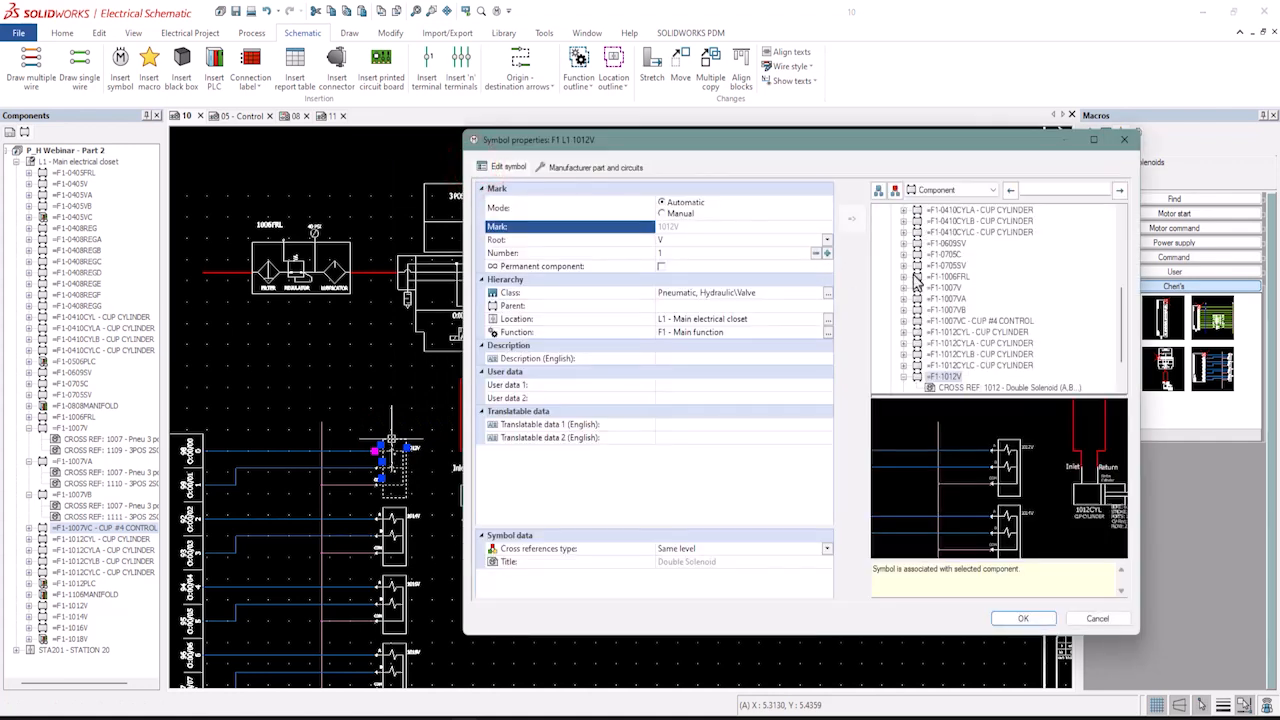
pyautogui.click(943, 289)
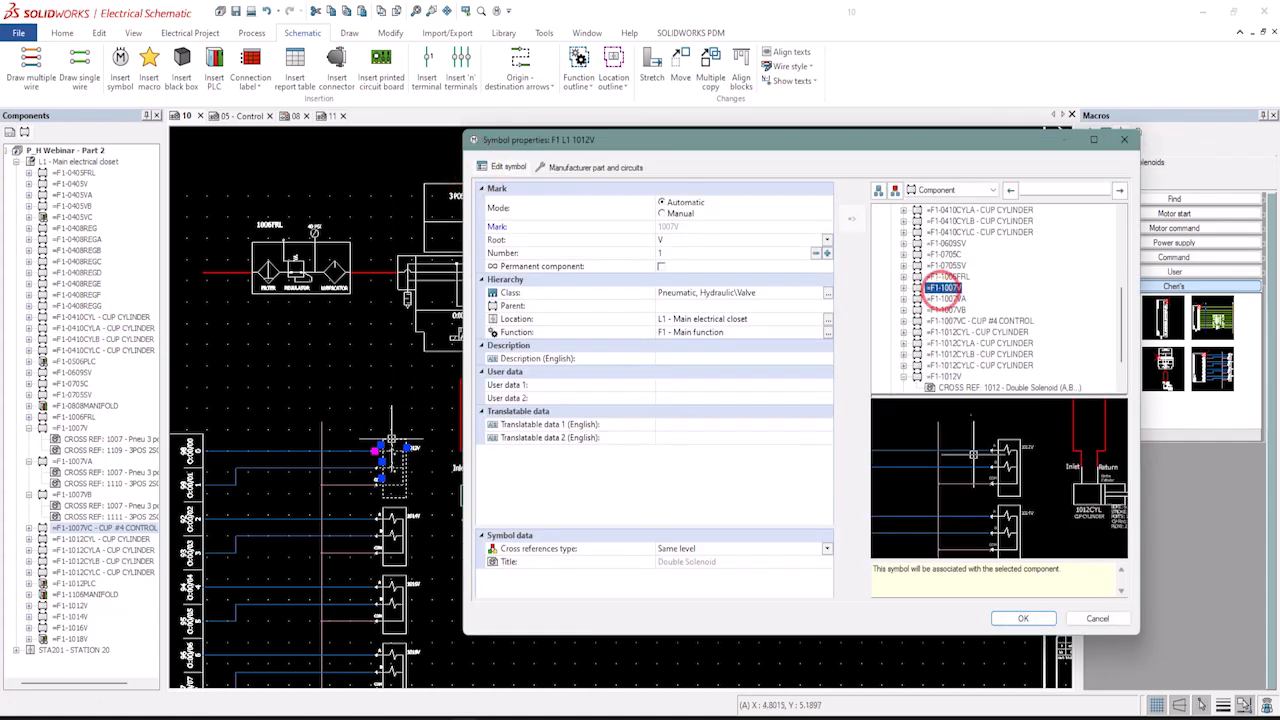
pyautogui.click(1042, 622)
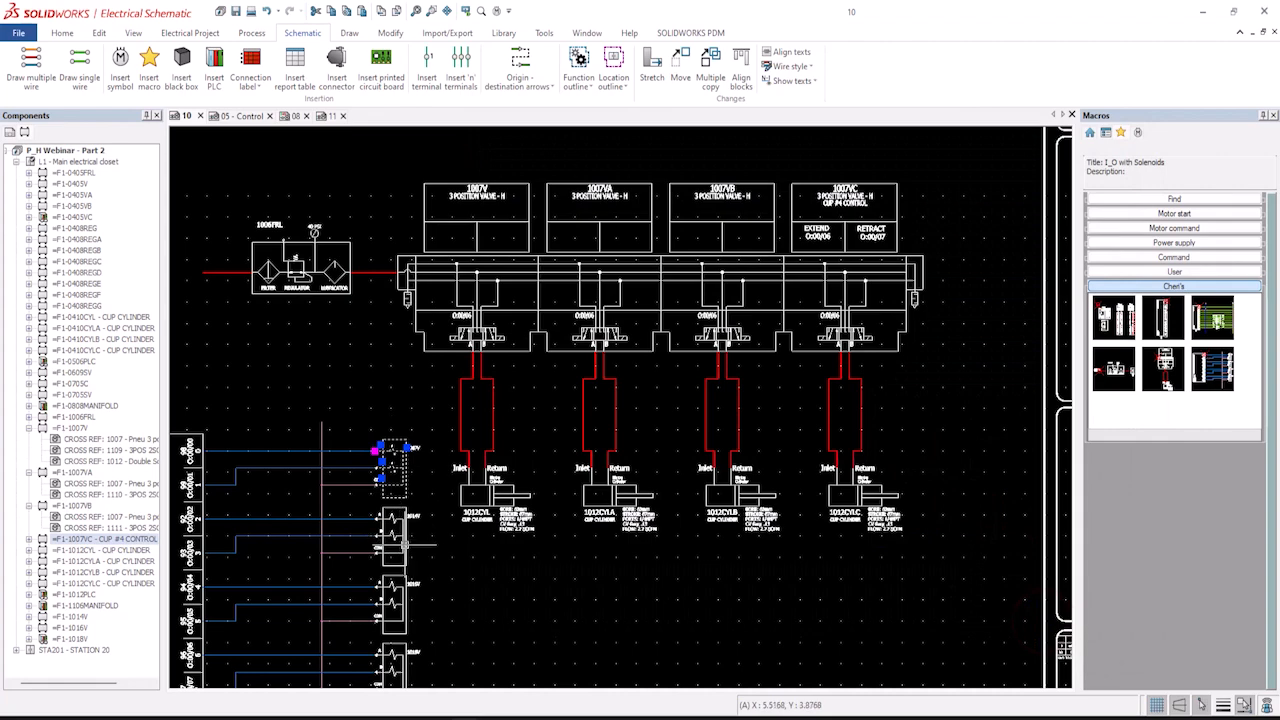
# Associate the second solenoid coil symbol with valve component 1007VA.
pyautogui.rightClick(404, 543)
pyautogui.click(430, 277)
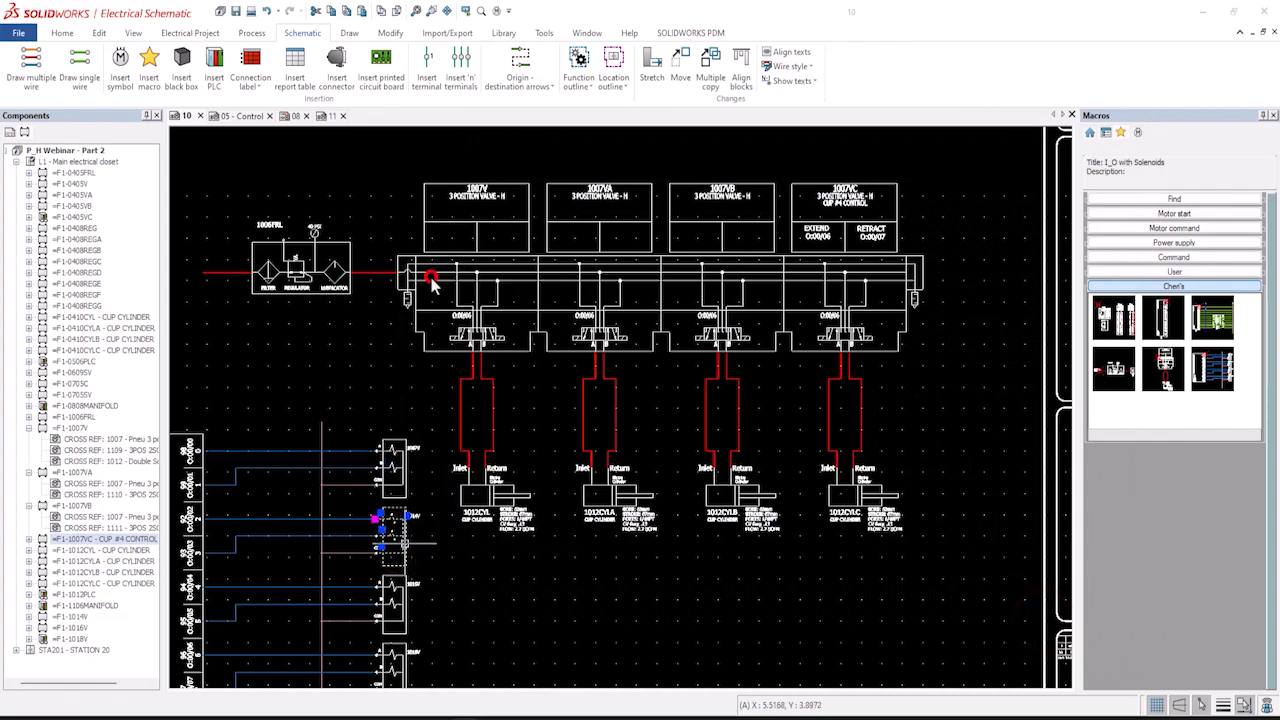
pyautogui.click(950, 298)
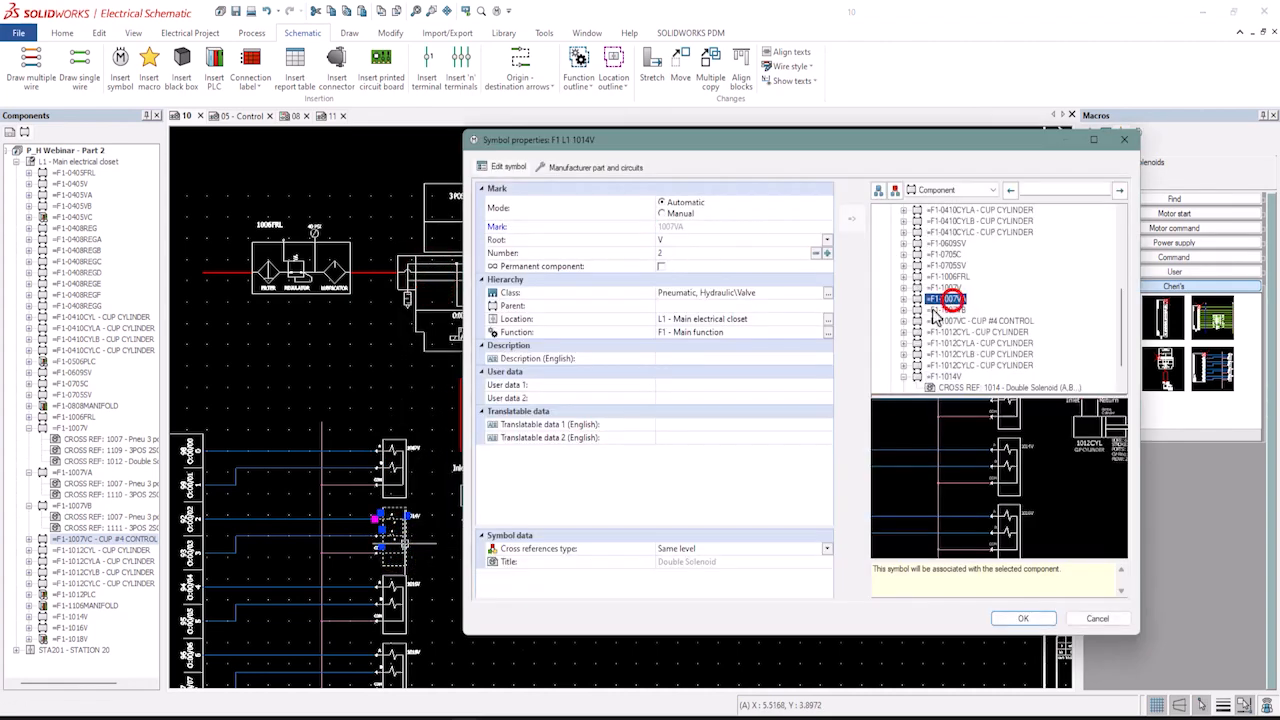
pyautogui.click(1030, 618)
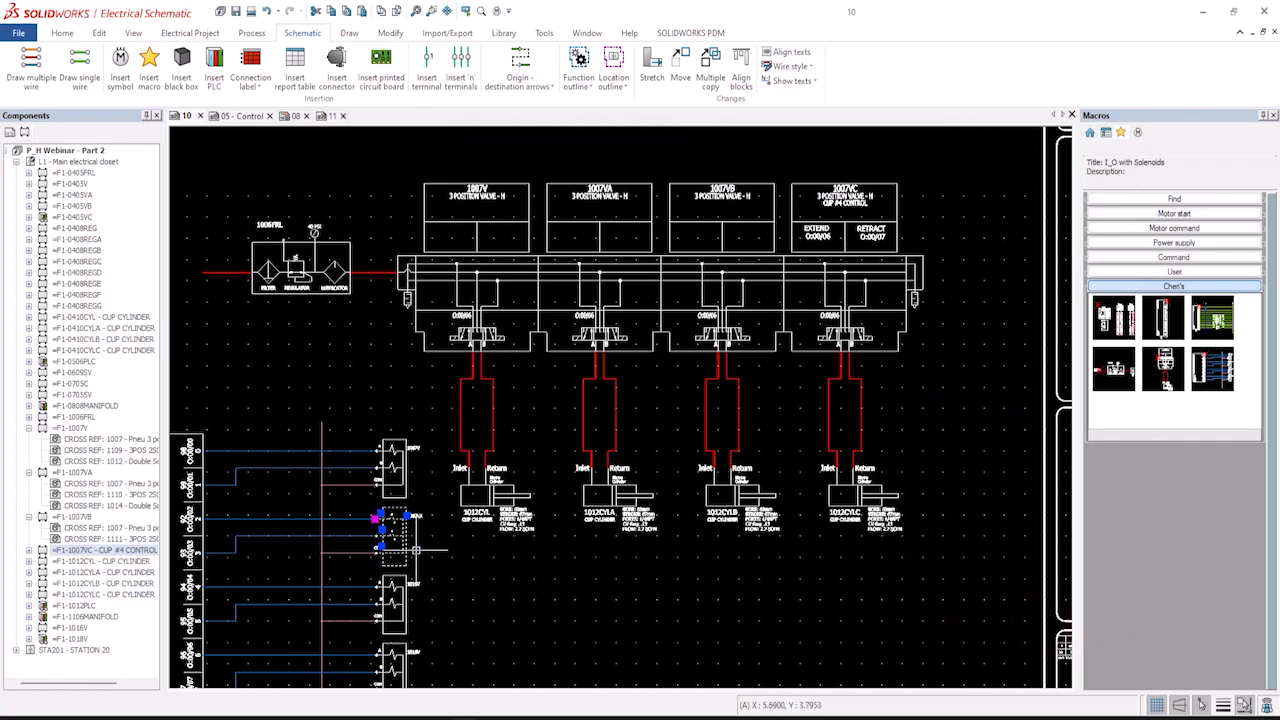
# Associate the third solenoid coil symbol with valve component 1007VB.
pyautogui.click(405, 598)
pyautogui.rightClick(408, 598)
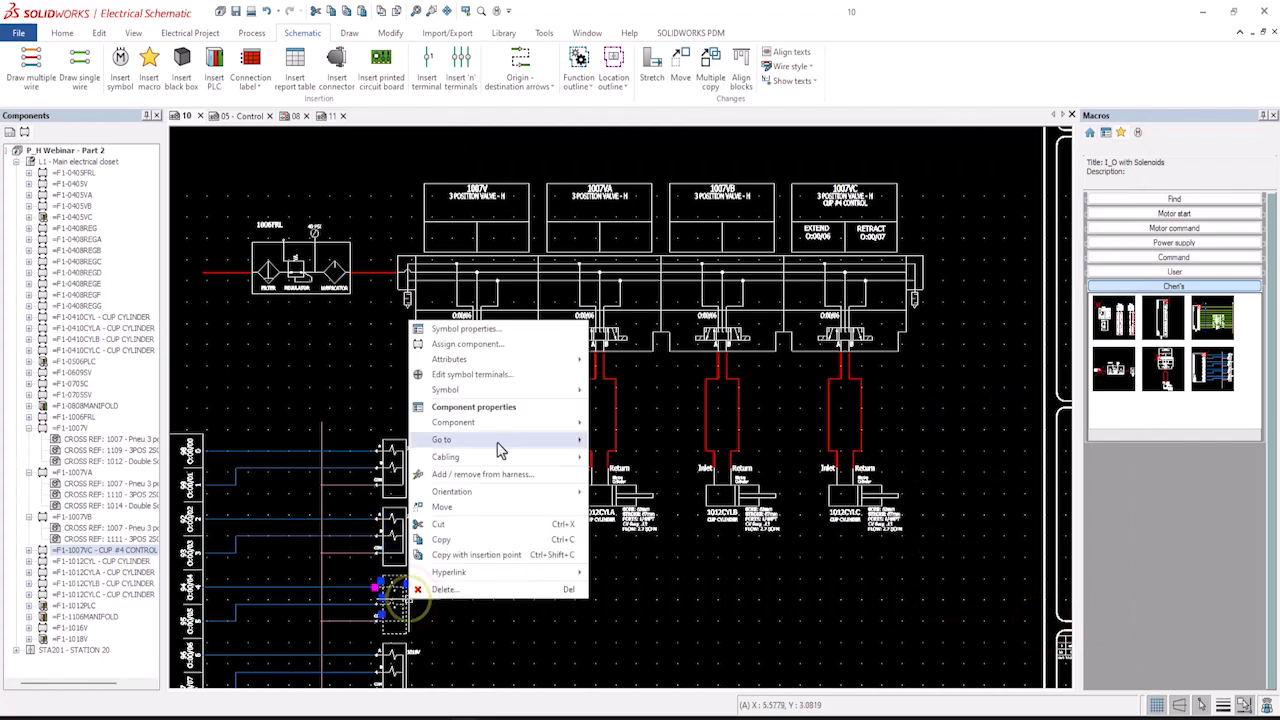
pyautogui.click(498, 350)
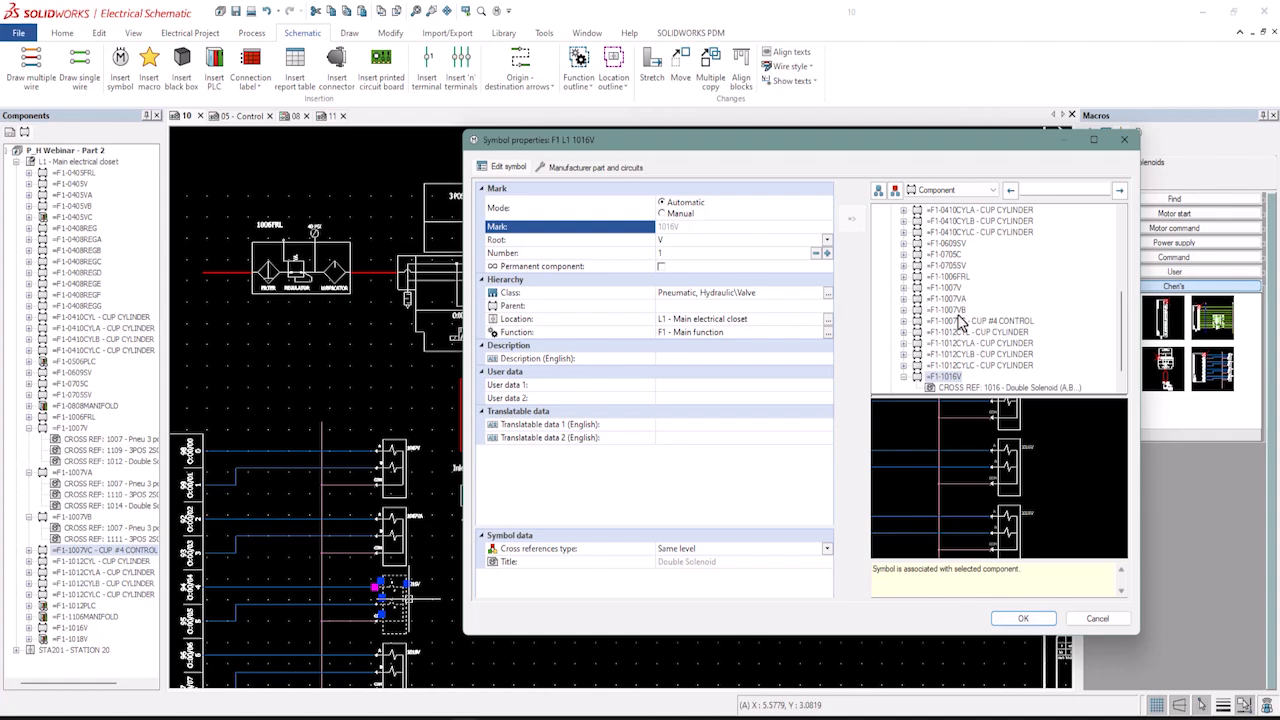
pyautogui.click(955, 310)
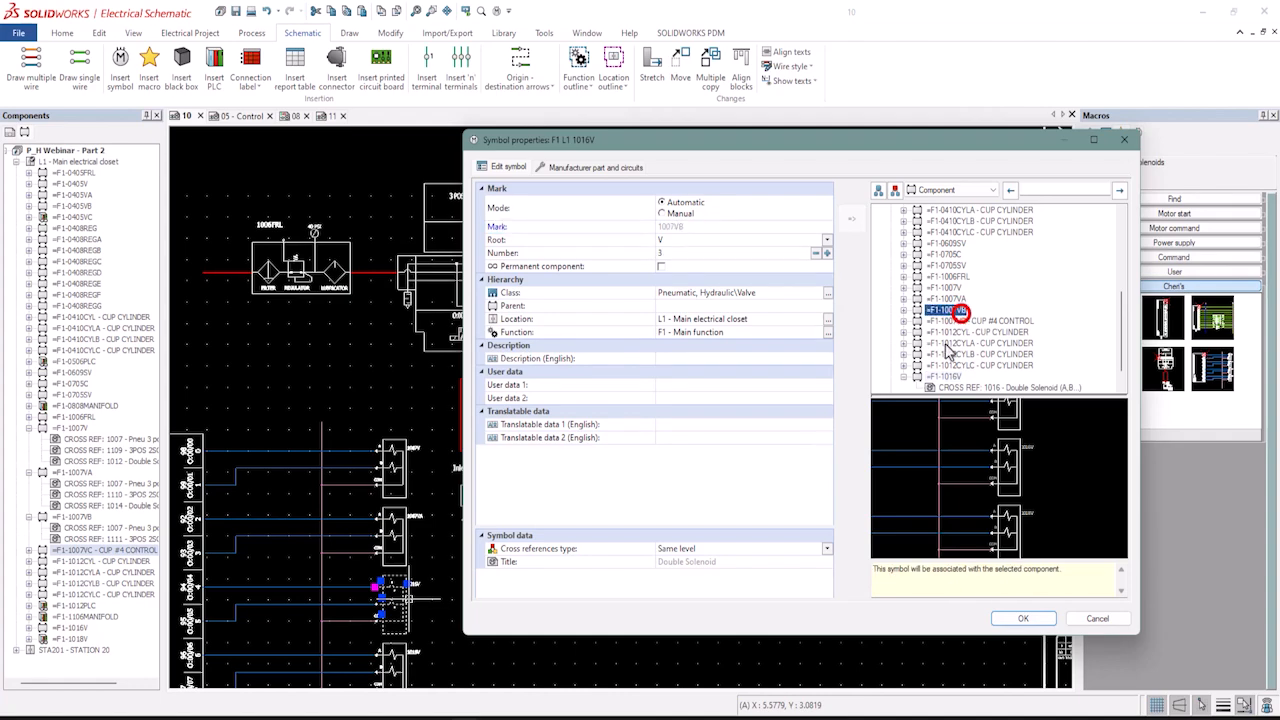
pyautogui.click(1025, 618)
# Associate the fourth solenoid coil symbol with valve component 1007VC.
pyautogui.scroll(3, 420, 598)
pyautogui.moveTo(416, 605); pyautogui.dragTo(420, 434, button='middle')
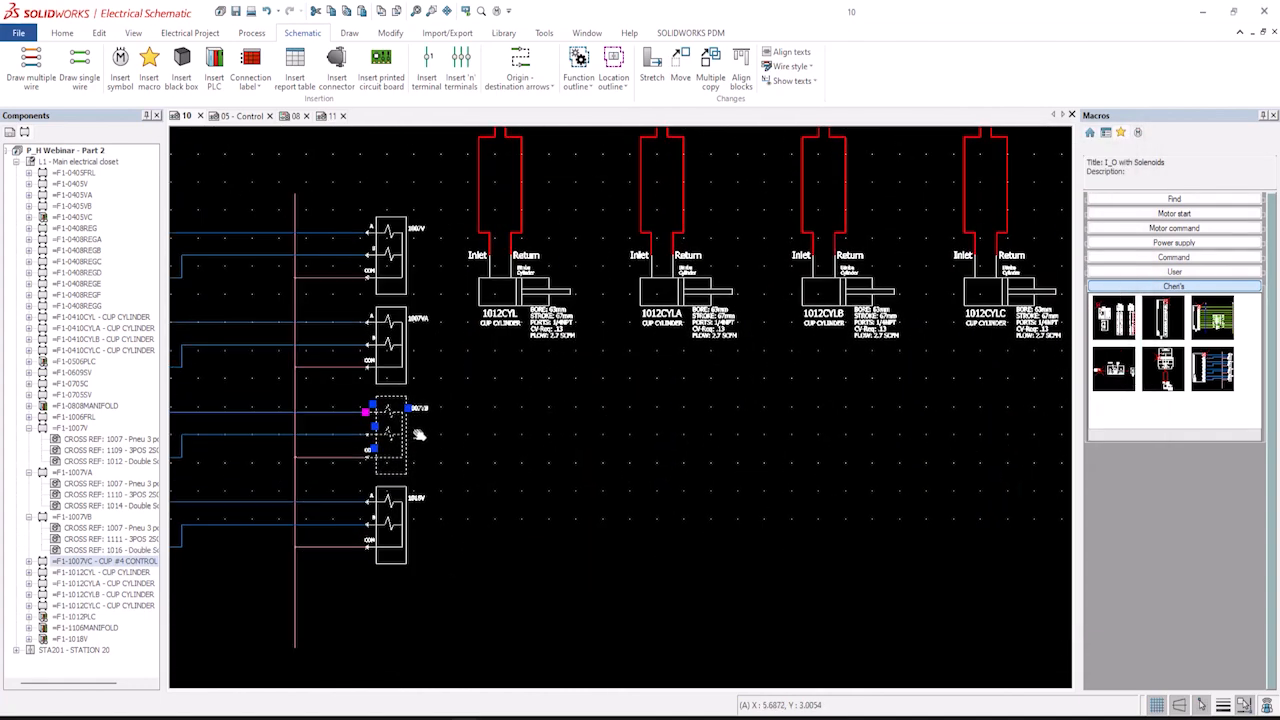
pyautogui.click(400, 500)
pyautogui.rightClick(400, 500)
pyautogui.click(460, 213)
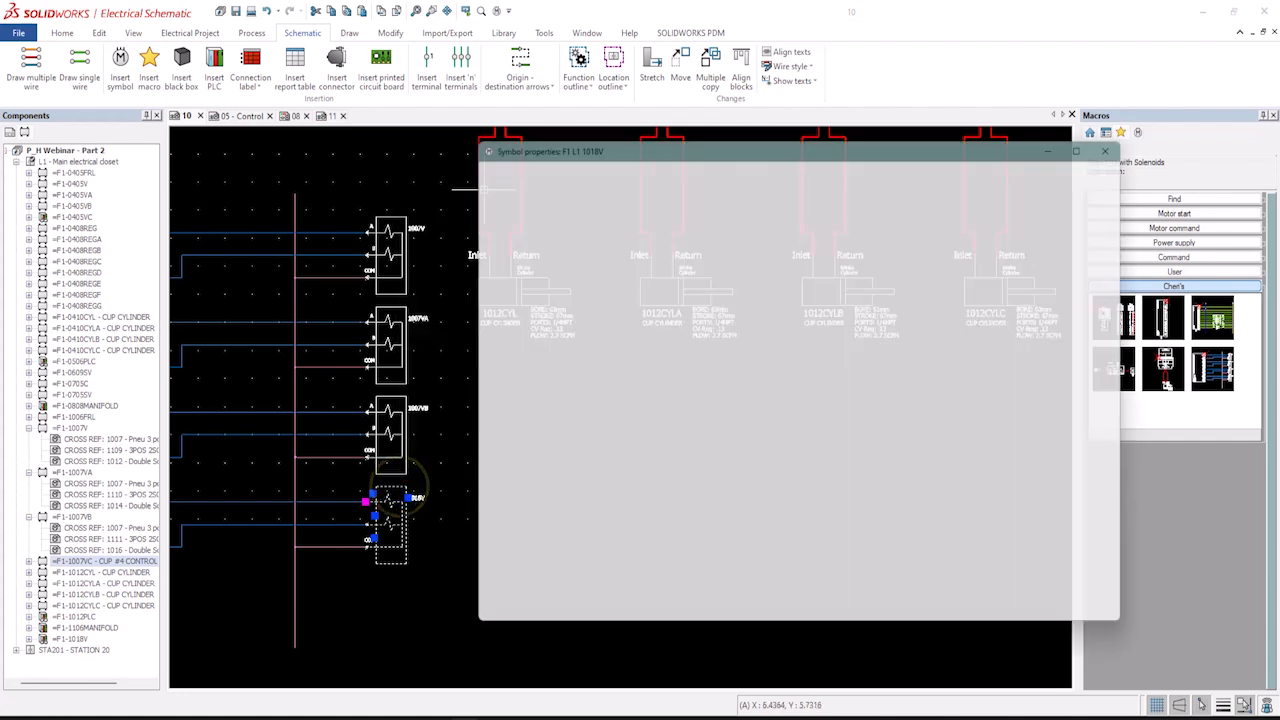
pyautogui.scroll(-2, 965, 290)
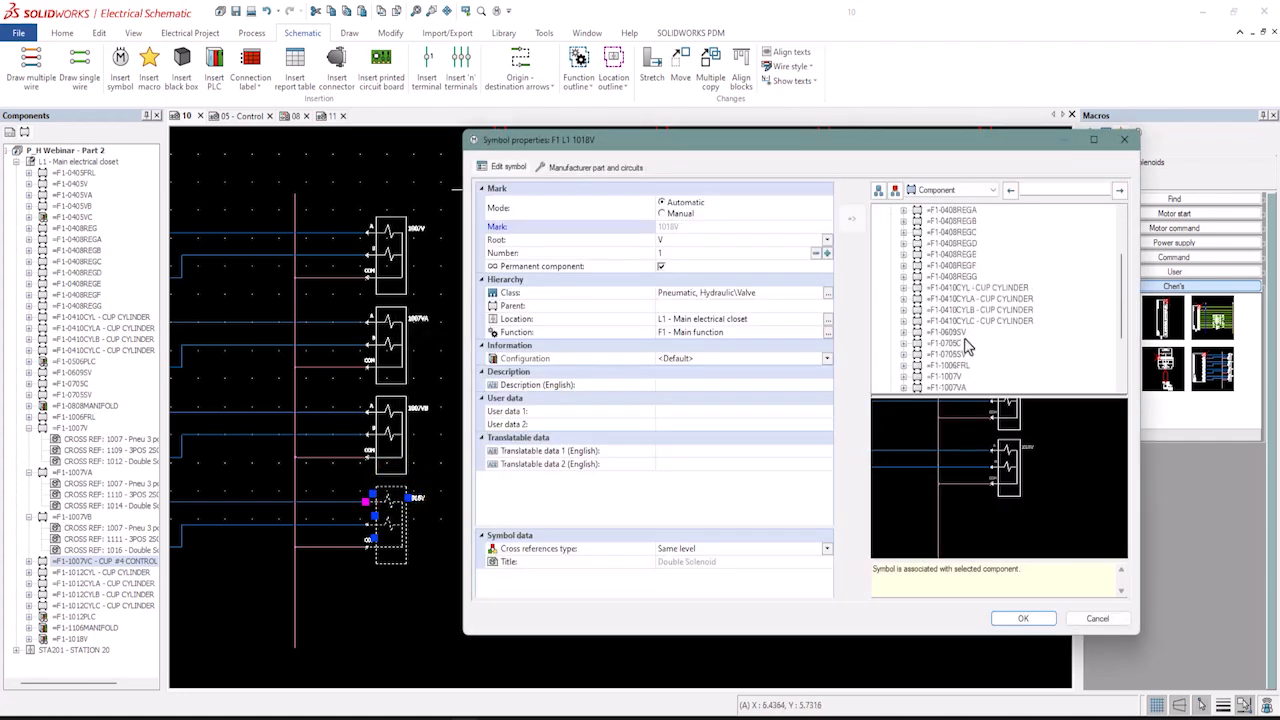
pyautogui.scroll(-3, 966, 345)
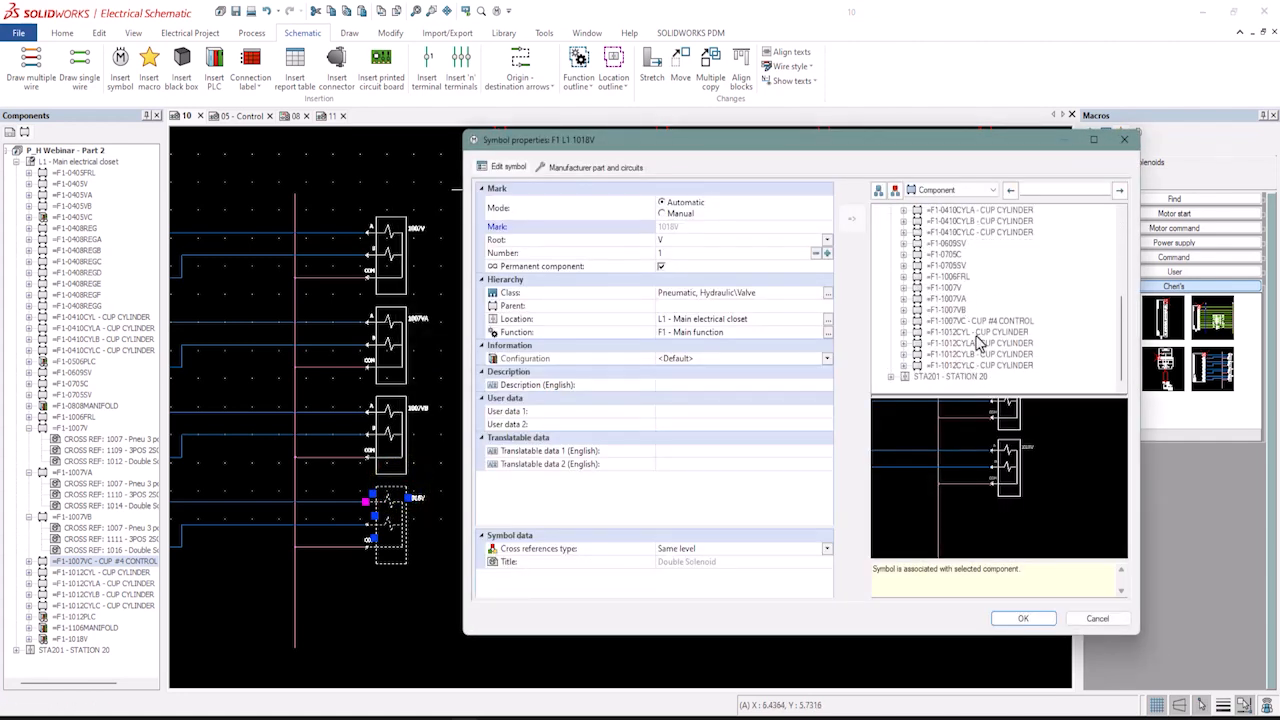
pyautogui.click(959, 322)
pyautogui.click(1023, 618)
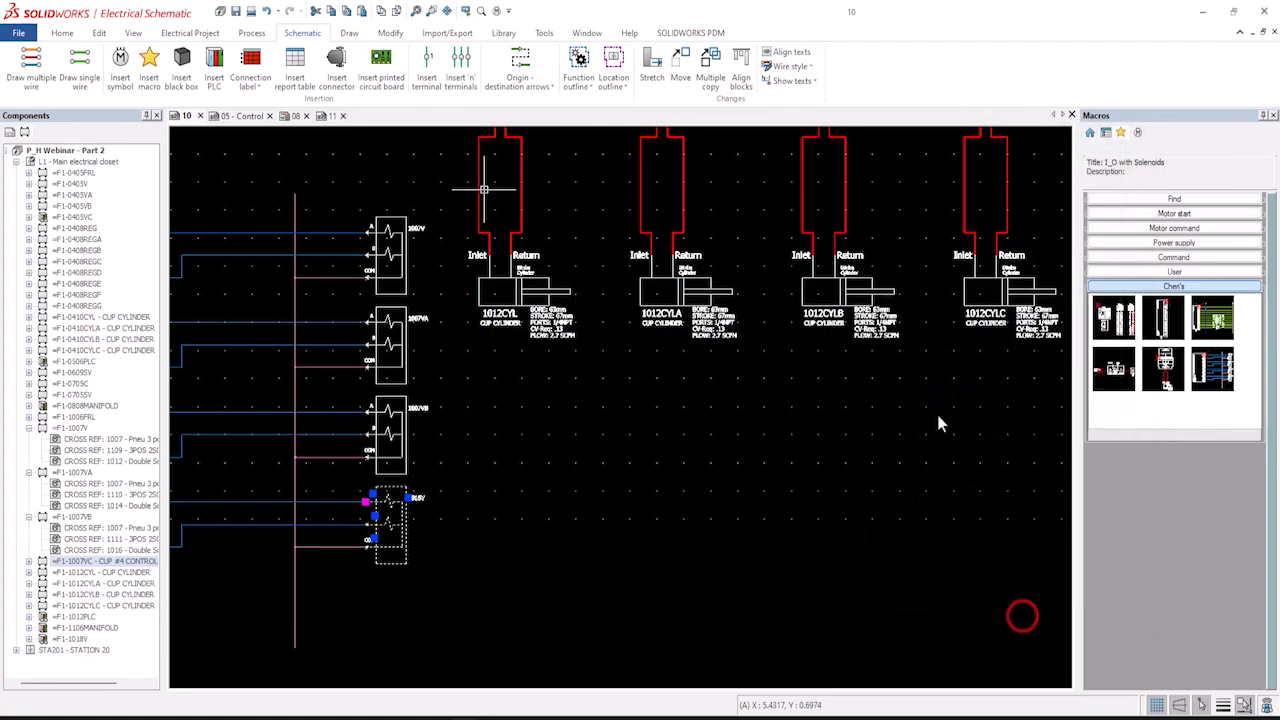
pyautogui.click(726, 400)
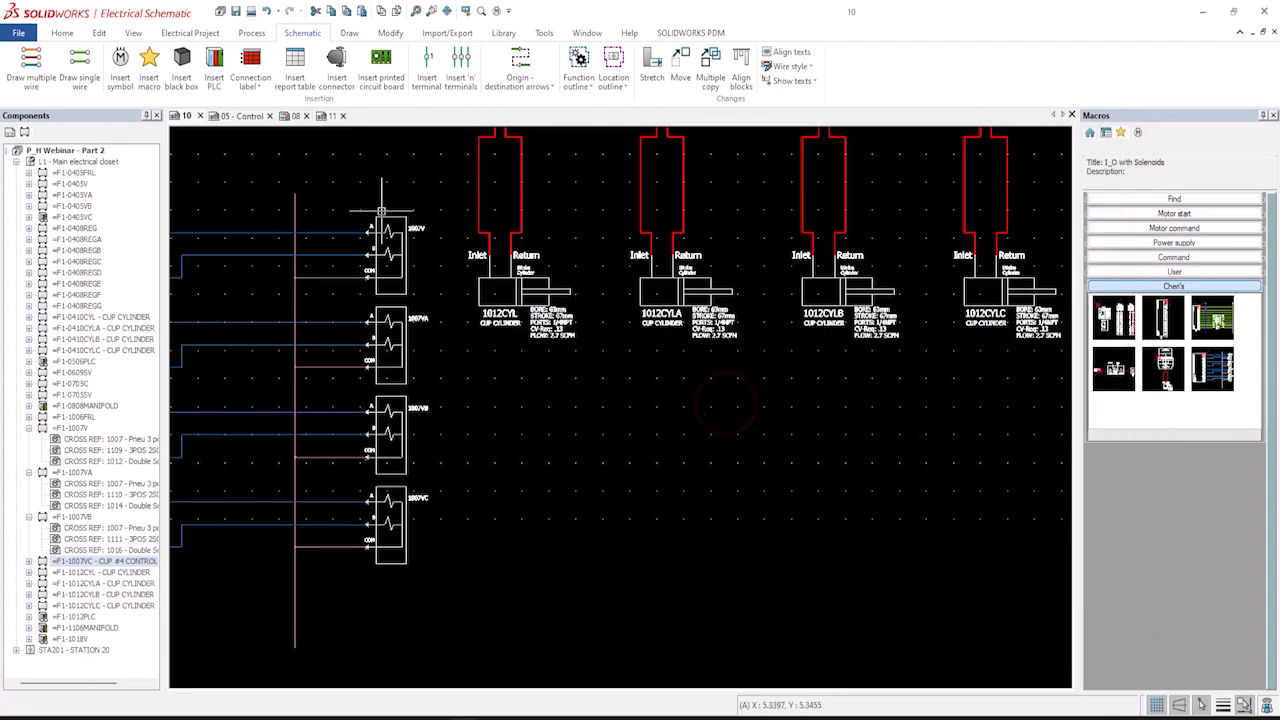
pyautogui.scroll(-4, 398, 242)
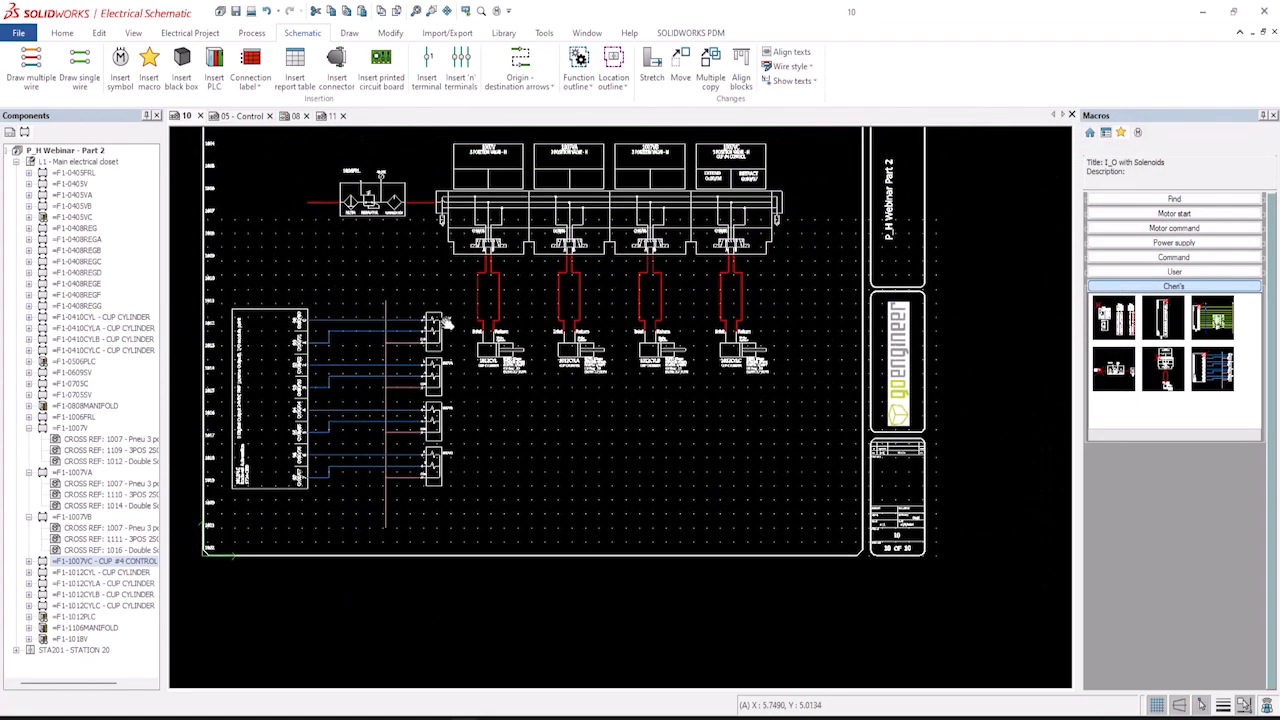
pyautogui.click(828, 542)
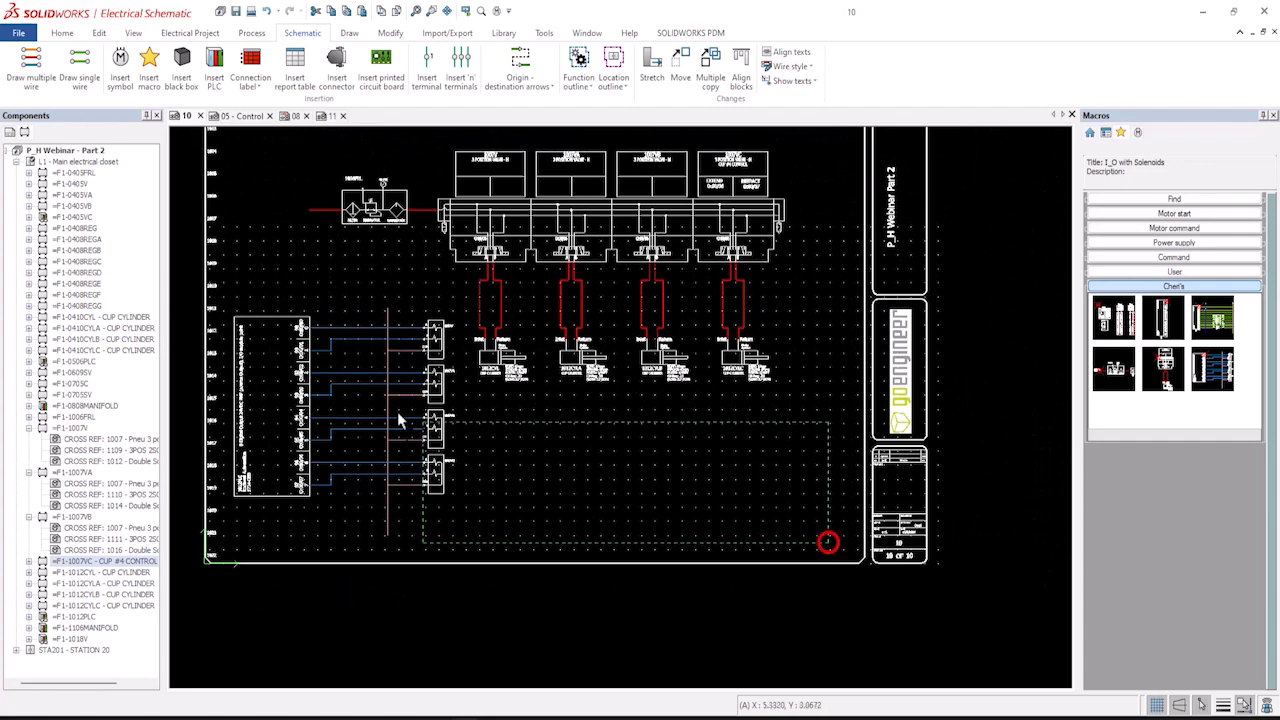
pyautogui.click(235, 145)
# Create a new location L2 with the description Test Location in the project's location management.
pyautogui.click(190, 32)
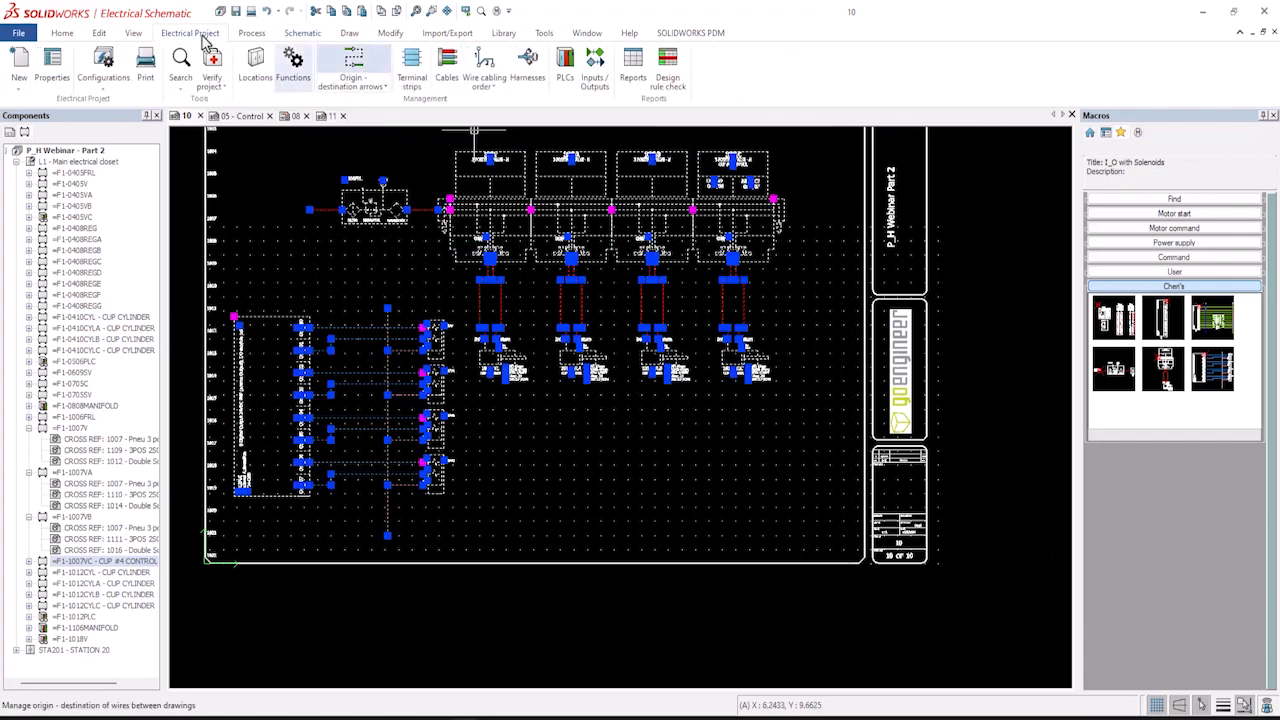
pyautogui.click(262, 68)
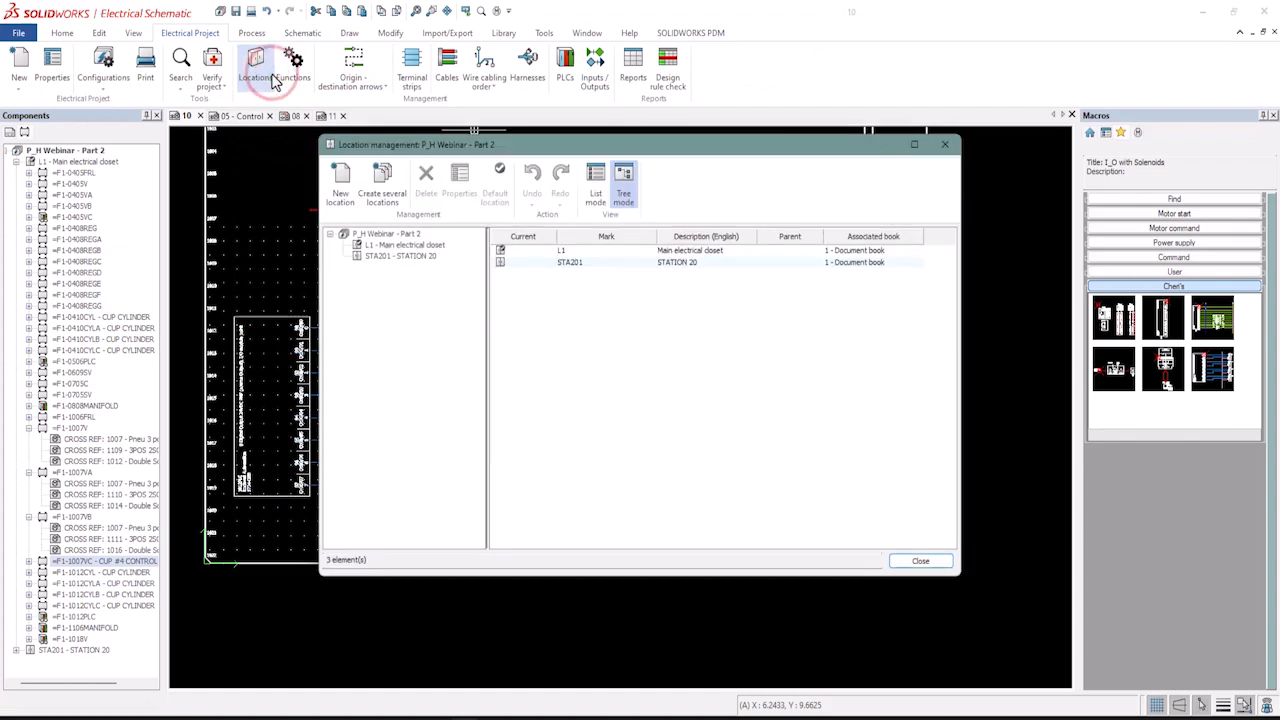
pyautogui.click(341, 188)
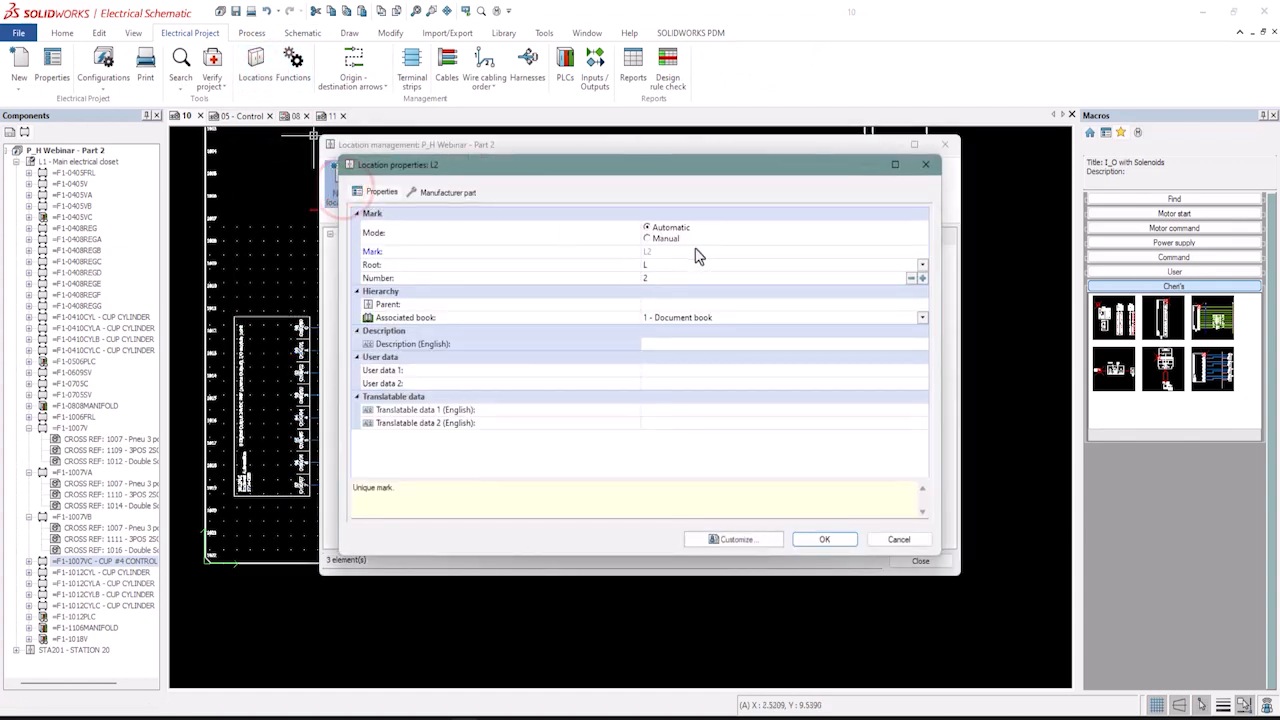
pyautogui.click(691, 344)
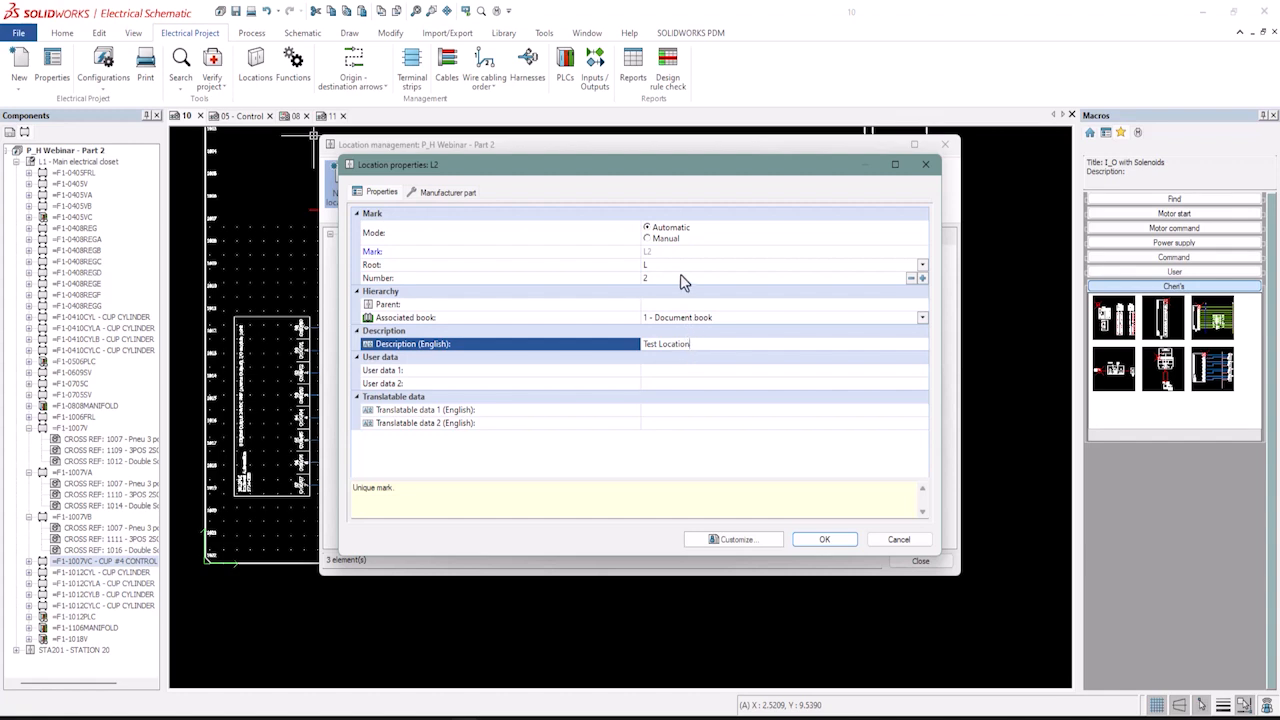
pyautogui.click(818, 540)
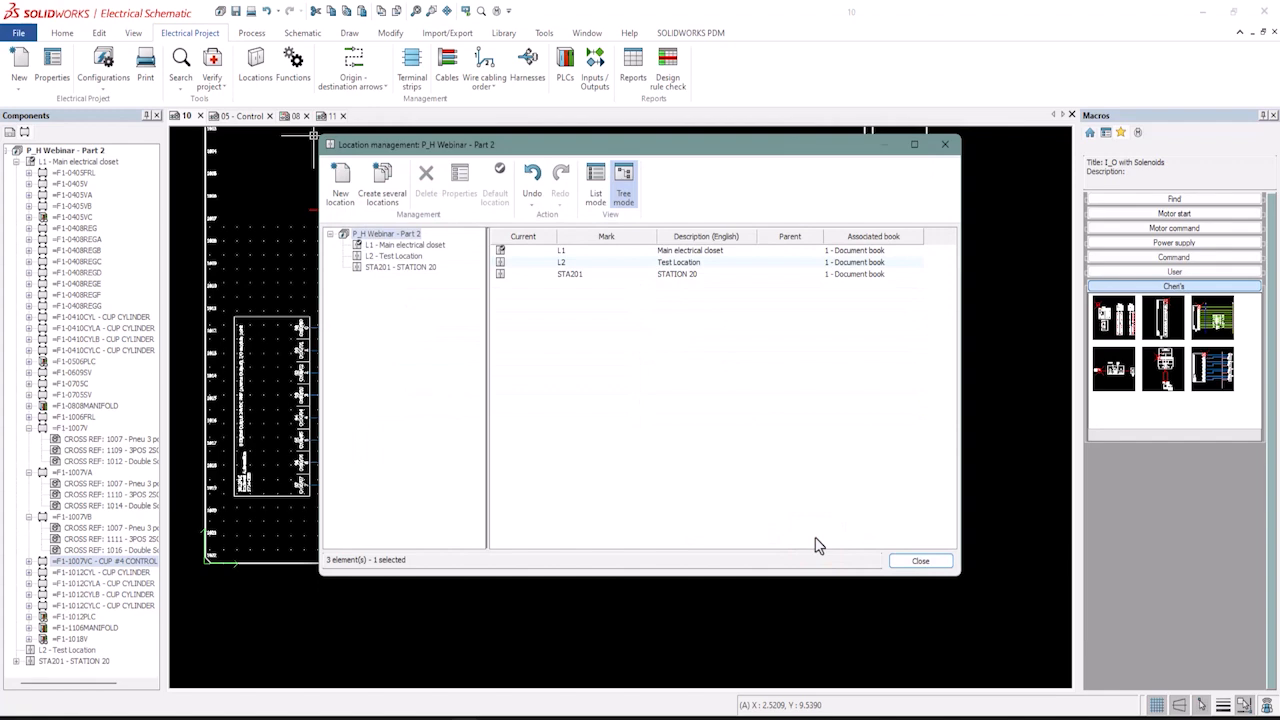
pyautogui.click(903, 566)
# Draw a rectangular location outline around the page's circuit, assign it to L2 - Test Location, and move the enclosed components into it.
pyautogui.scroll(-1, 779, 488)
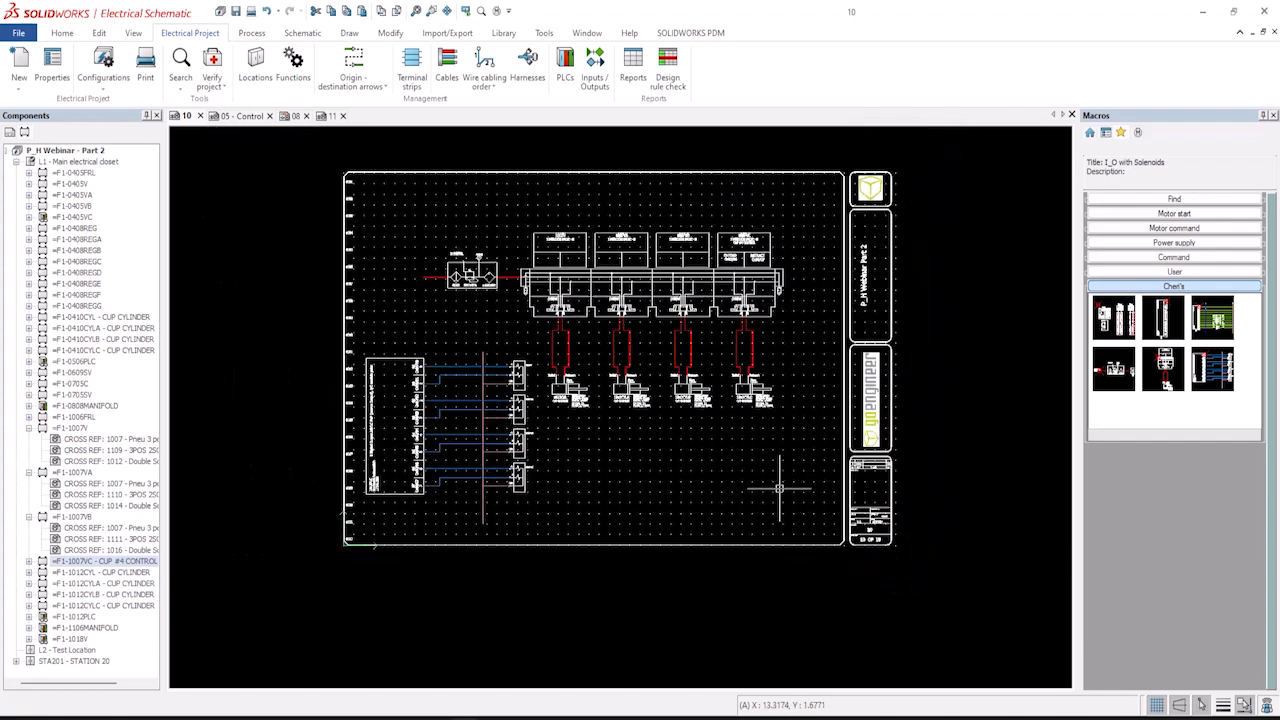
pyautogui.click(613, 68)
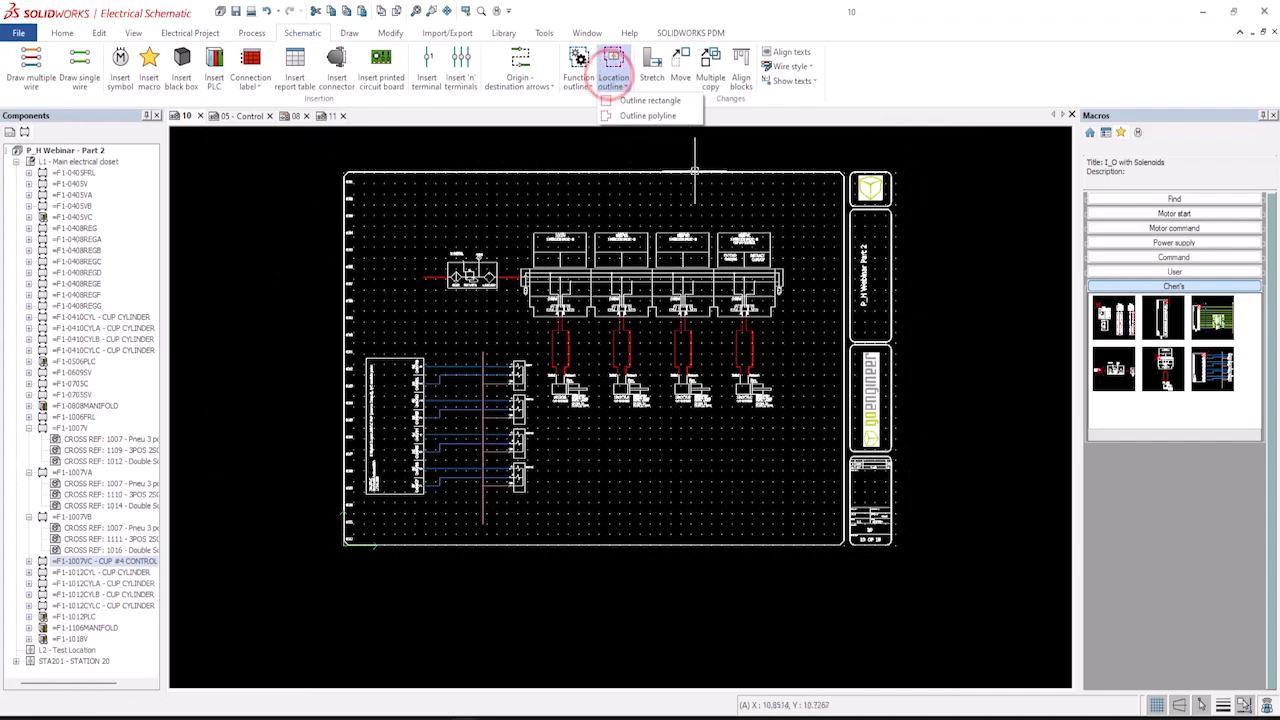
pyautogui.click(648, 101)
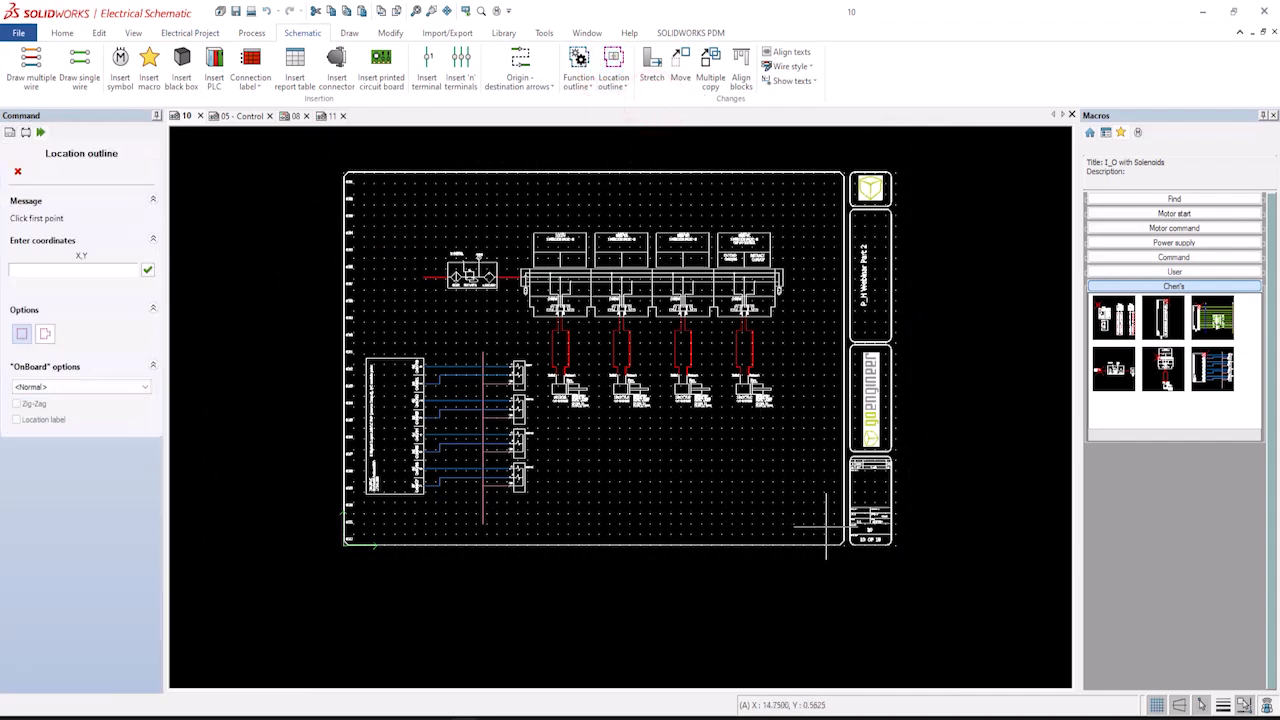
pyautogui.click(826, 525)
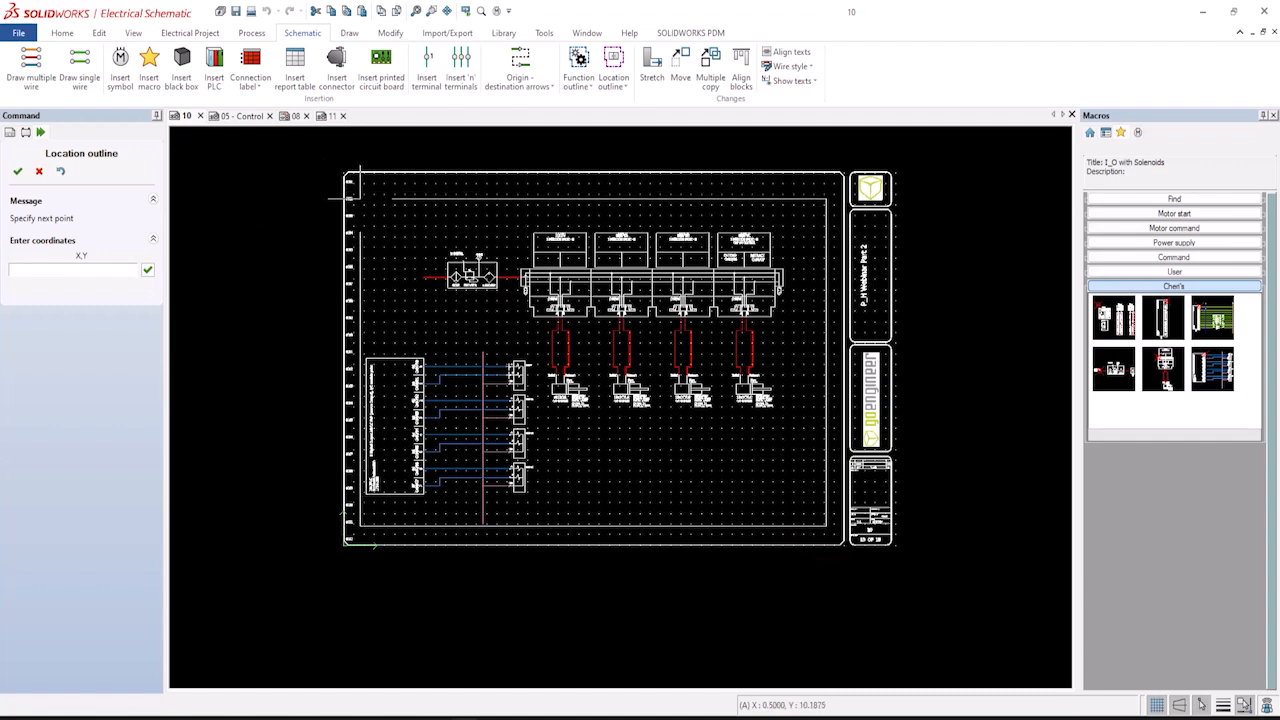
pyautogui.click(362, 196)
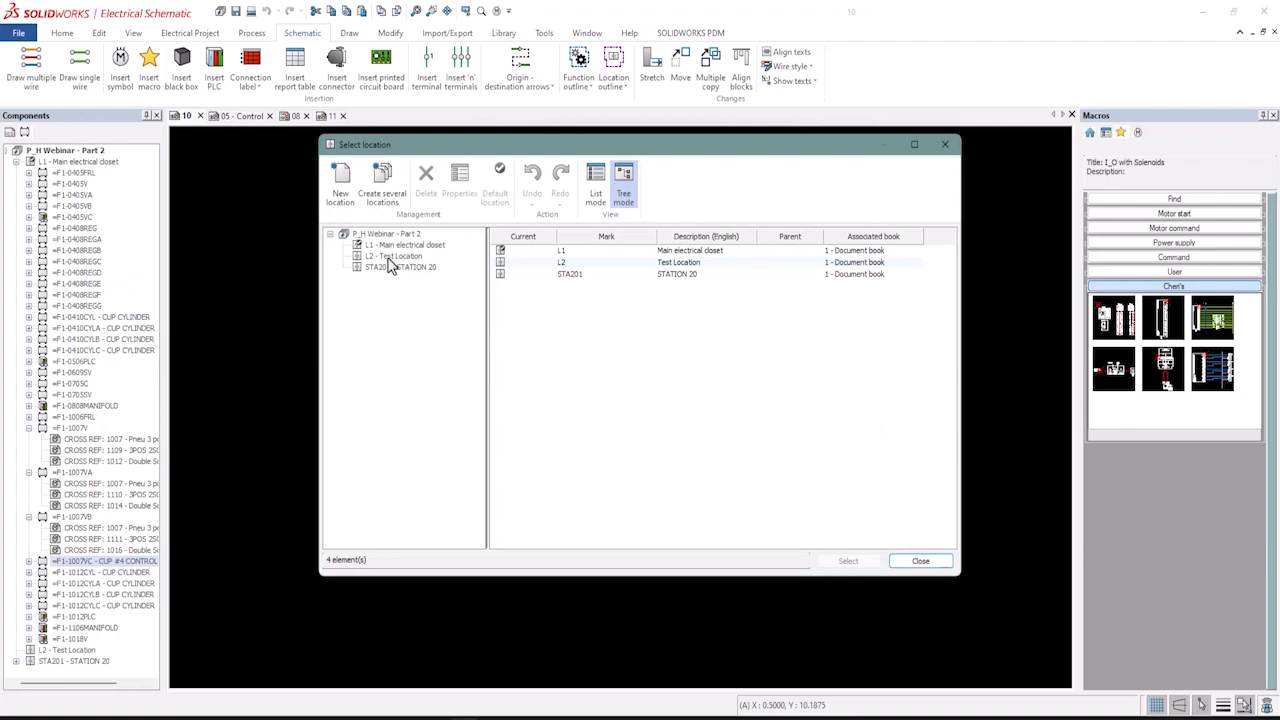
pyautogui.click(390, 258)
pyautogui.click(847, 562)
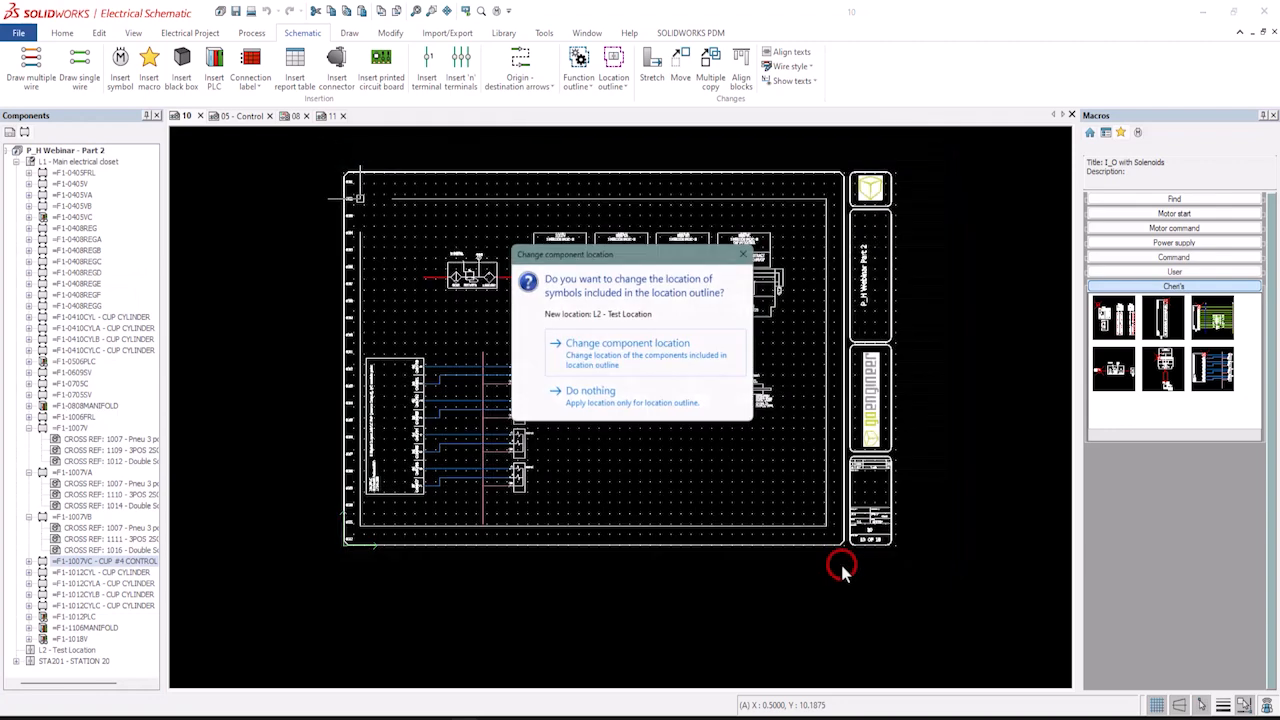
pyautogui.click(591, 366)
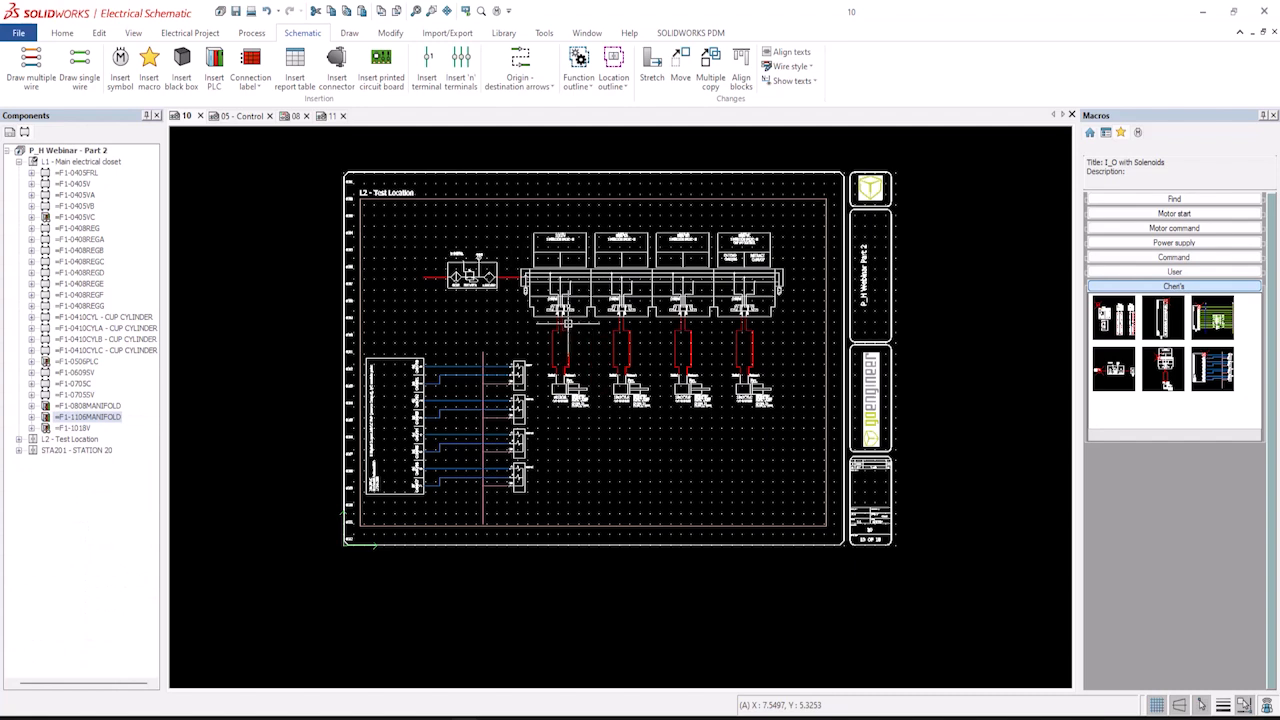
# Generate the SOLIDWORKS assembly file for the Test Location (L2) location.
pyautogui.click(19, 440)
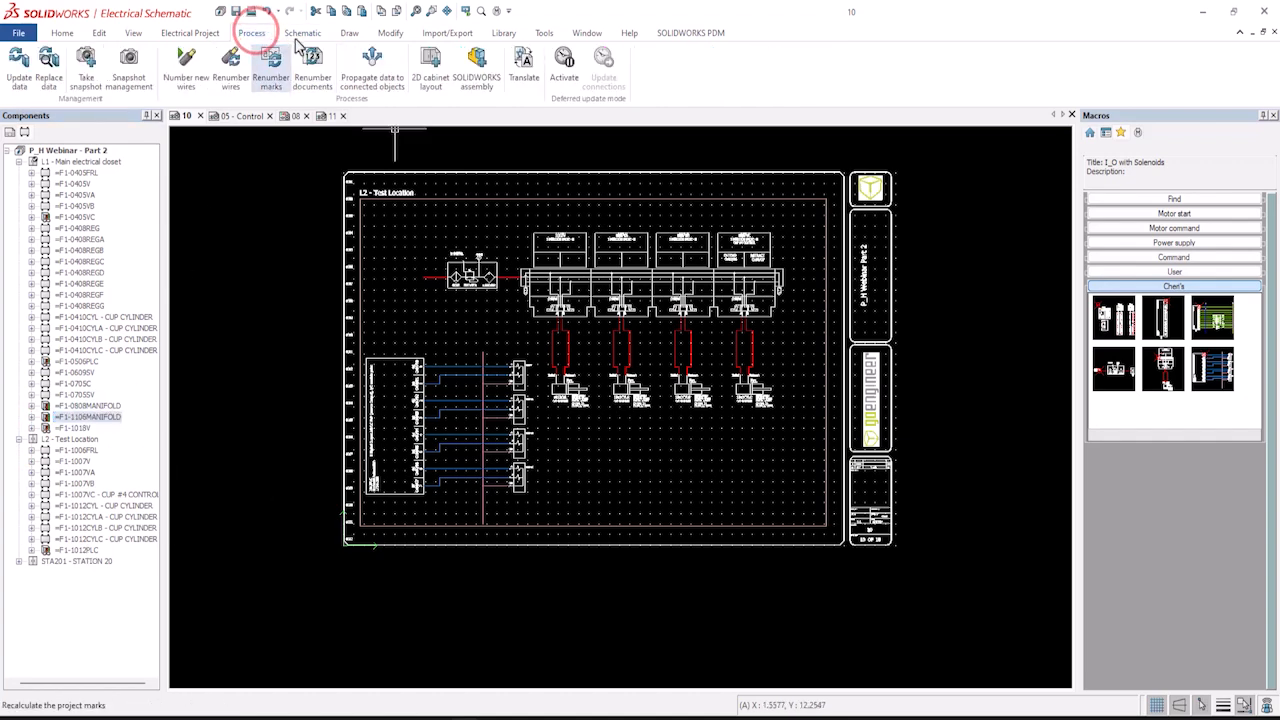
pyautogui.click(478, 72)
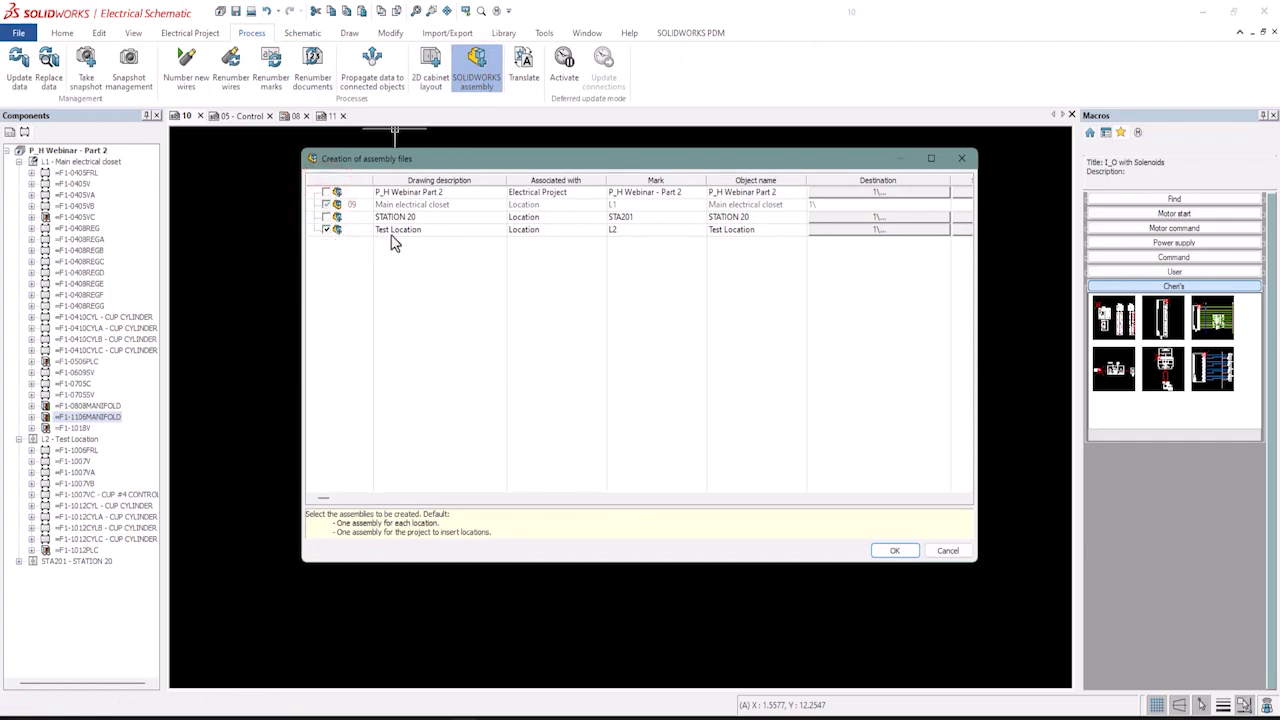
pyautogui.click(895, 551)
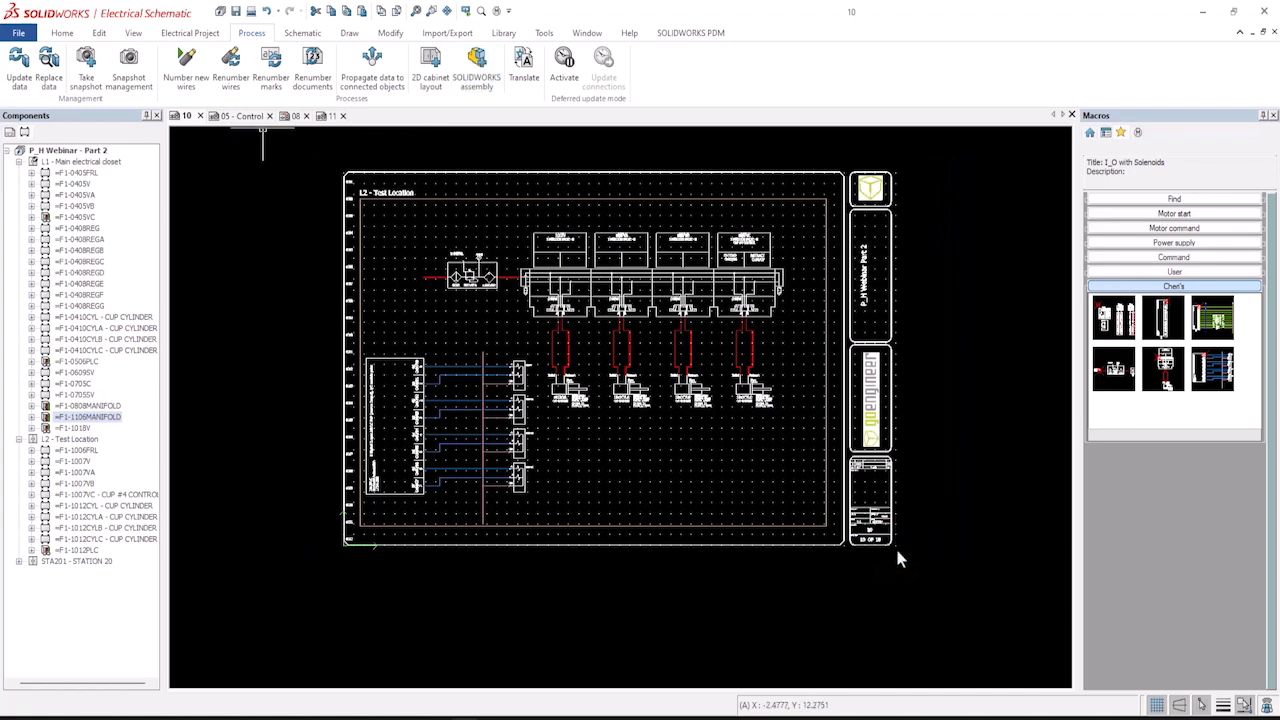
# Switch to SOLIDWORKS 3D and open the P_H Webinar - Part 2 electrical project.
pyautogui.click(10, 134)
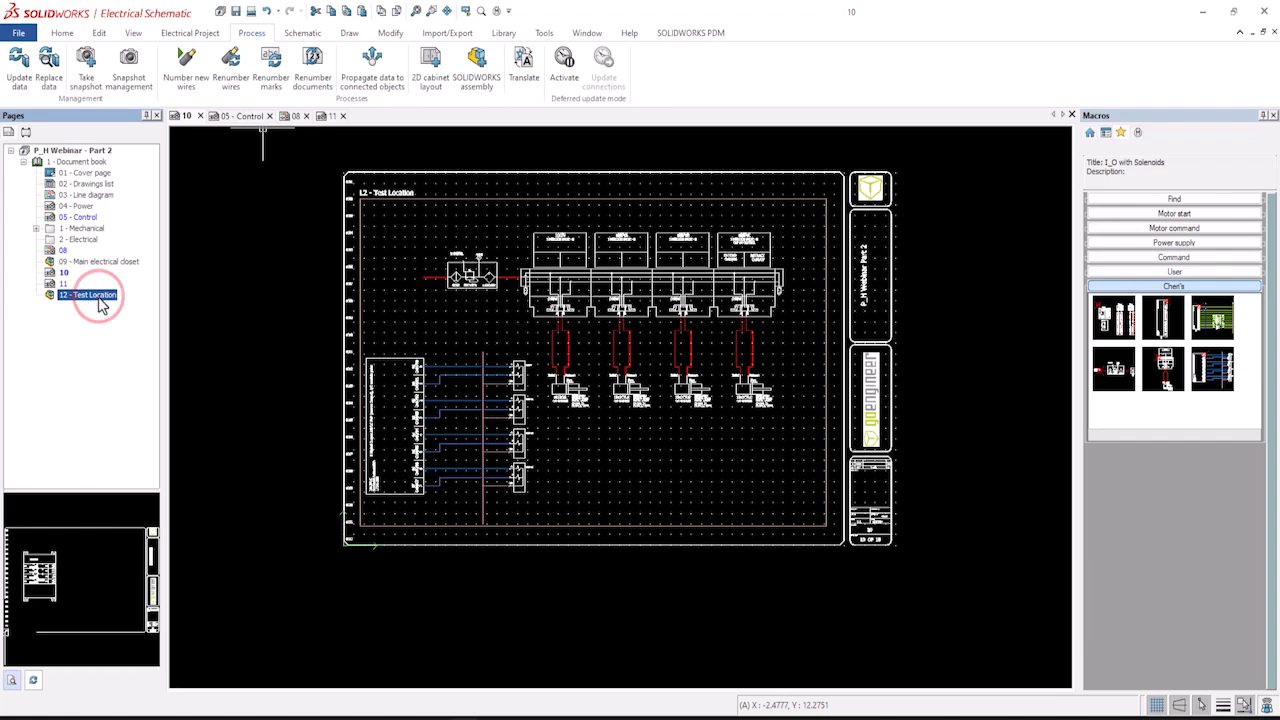
pyautogui.click(1106, 136)
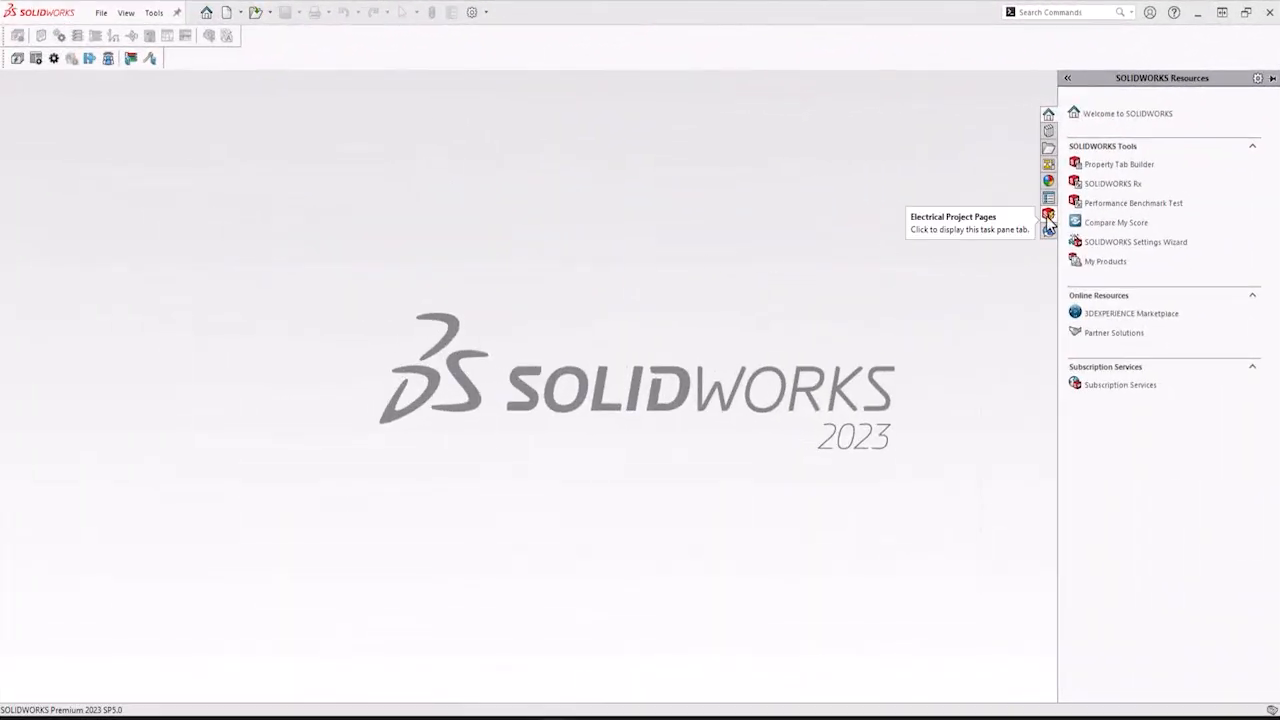
pyautogui.click(1047, 216)
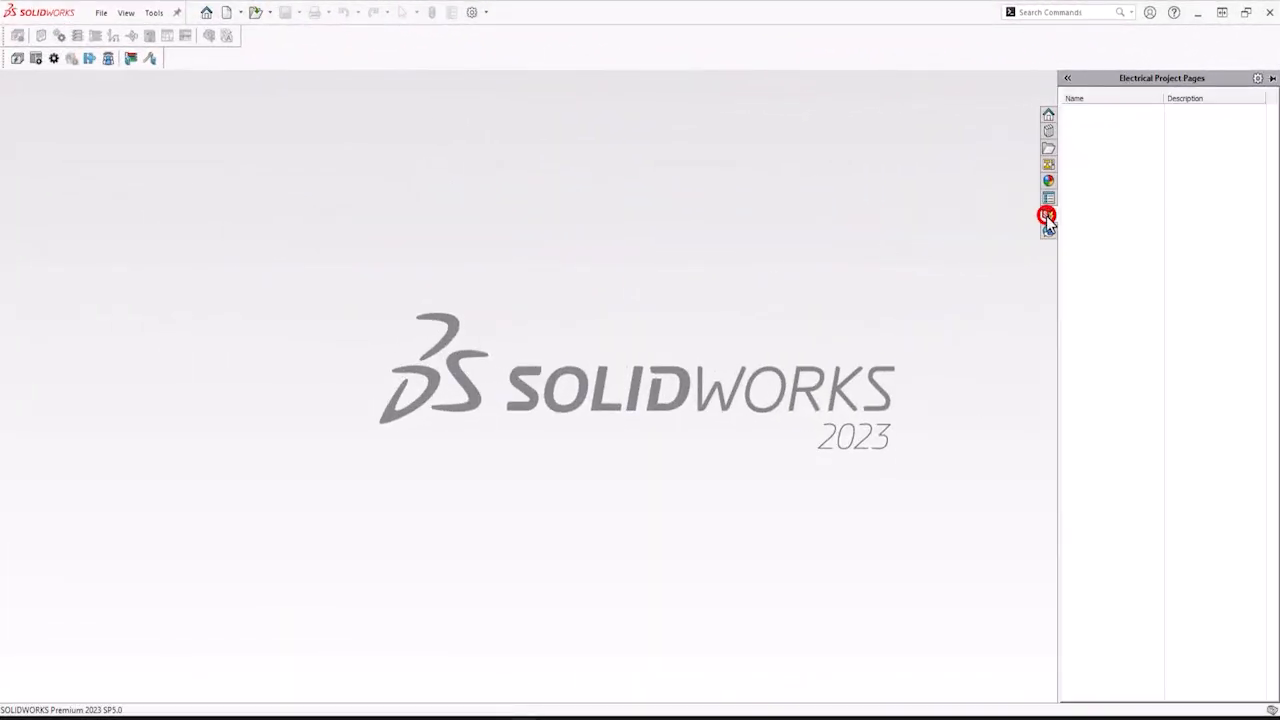
pyautogui.rightClick(1118, 187)
pyautogui.click(1142, 195)
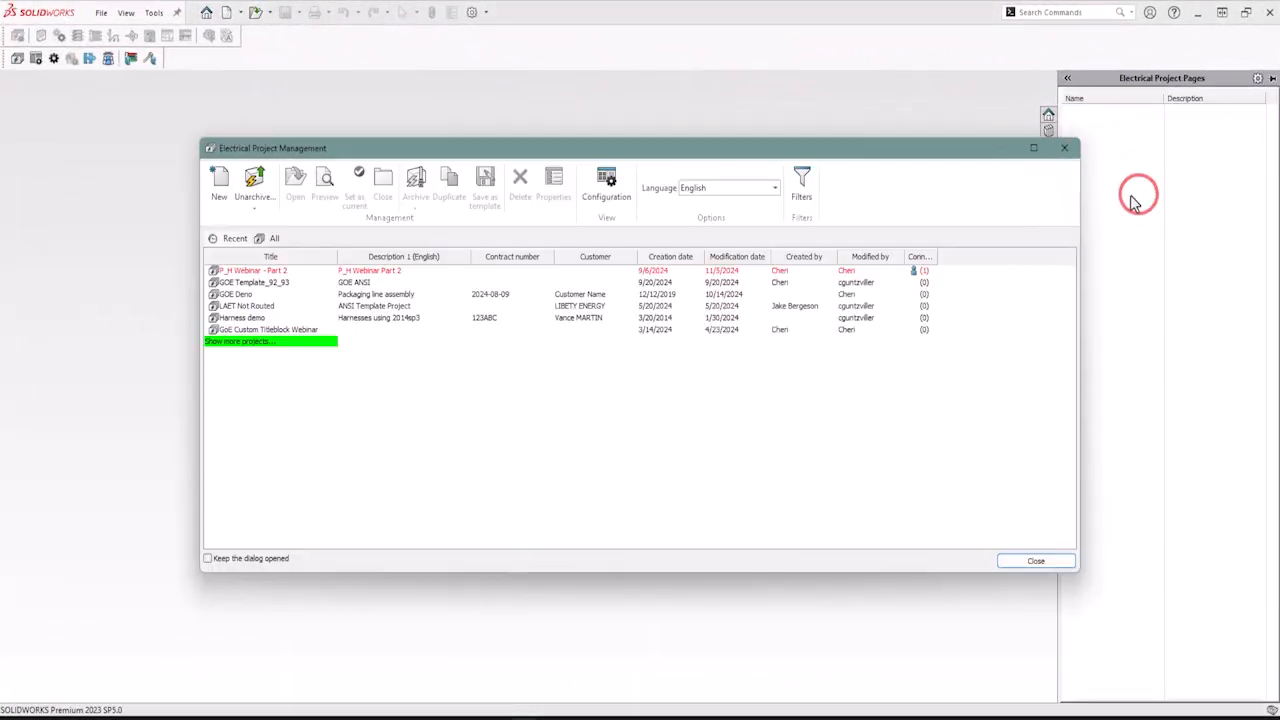
pyautogui.click(645, 274)
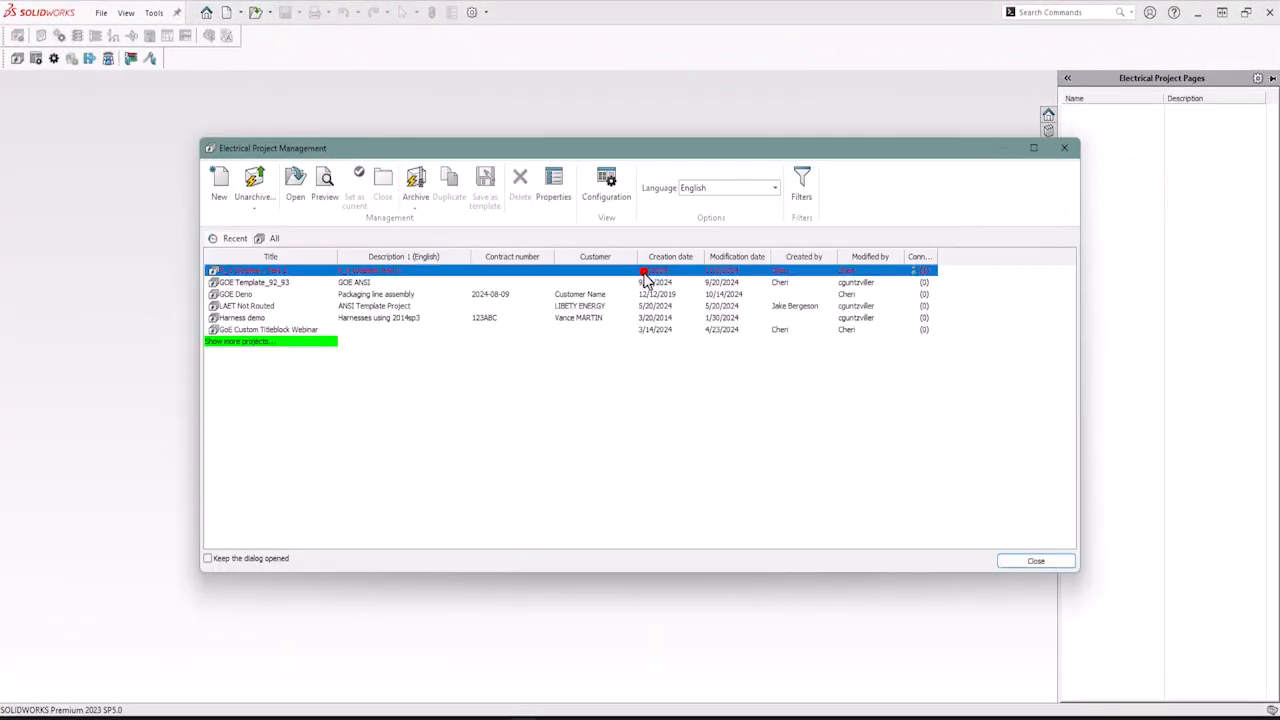
pyautogui.click(294, 186)
pyautogui.click(761, 382)
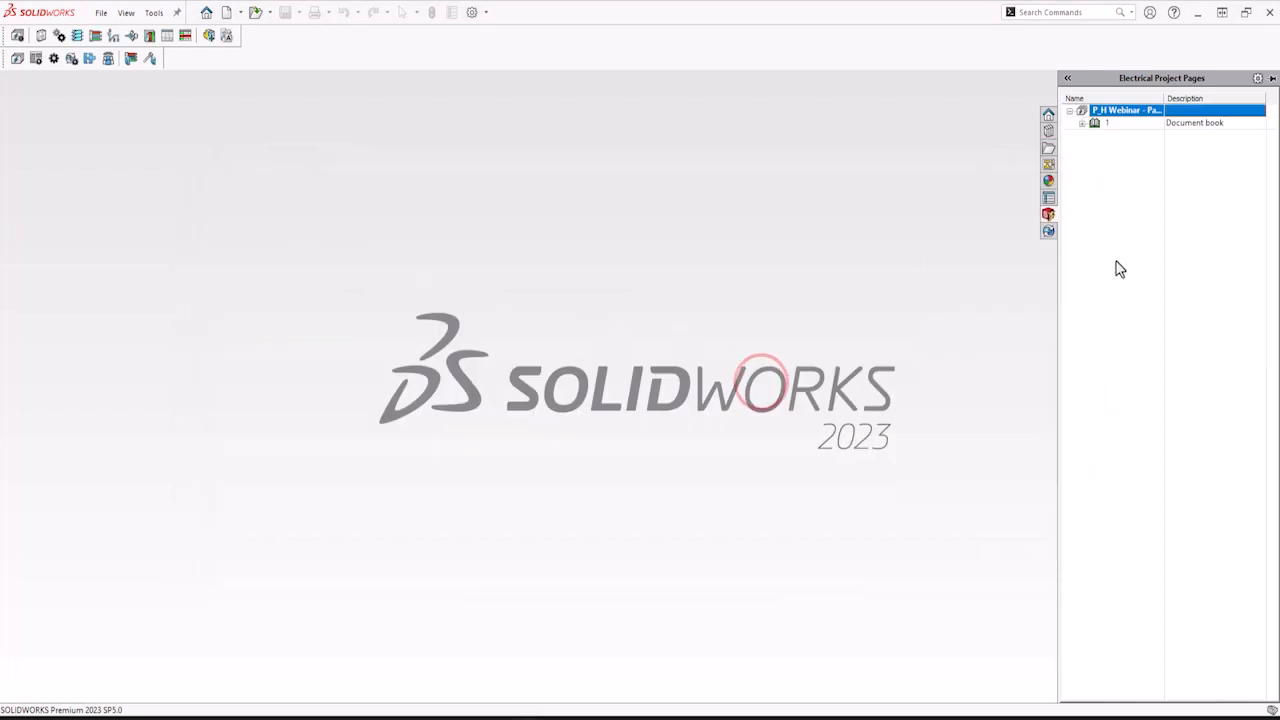
# Open the page 12 Test Location assembly from the project's document book.
pyautogui.click(1082, 123)
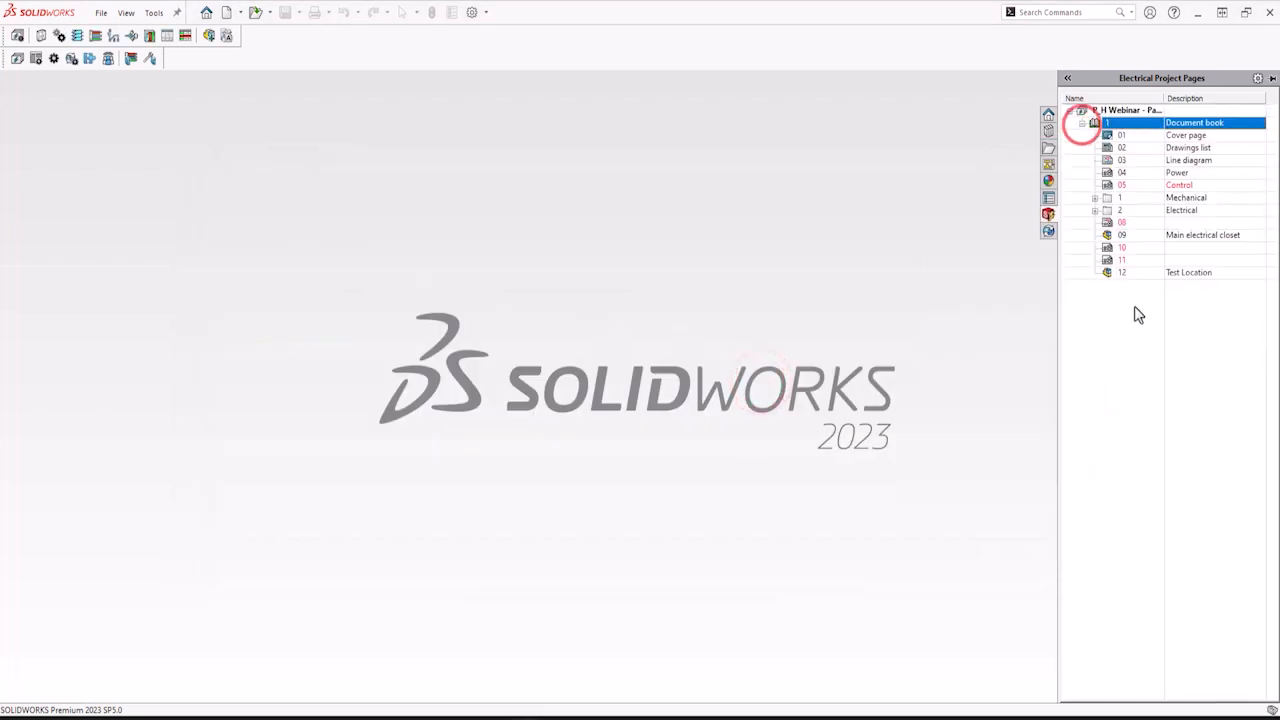
pyautogui.click(1135, 272)
pyautogui.rightClick(1135, 276)
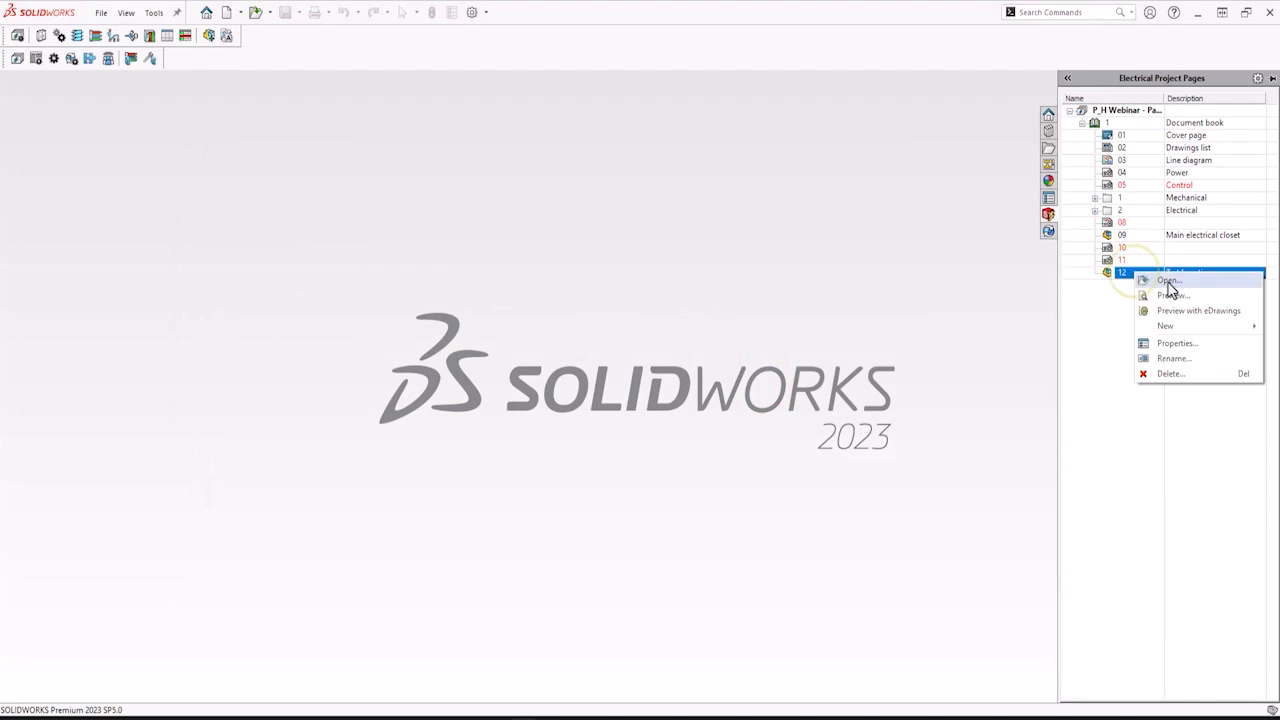
pyautogui.click(1167, 280)
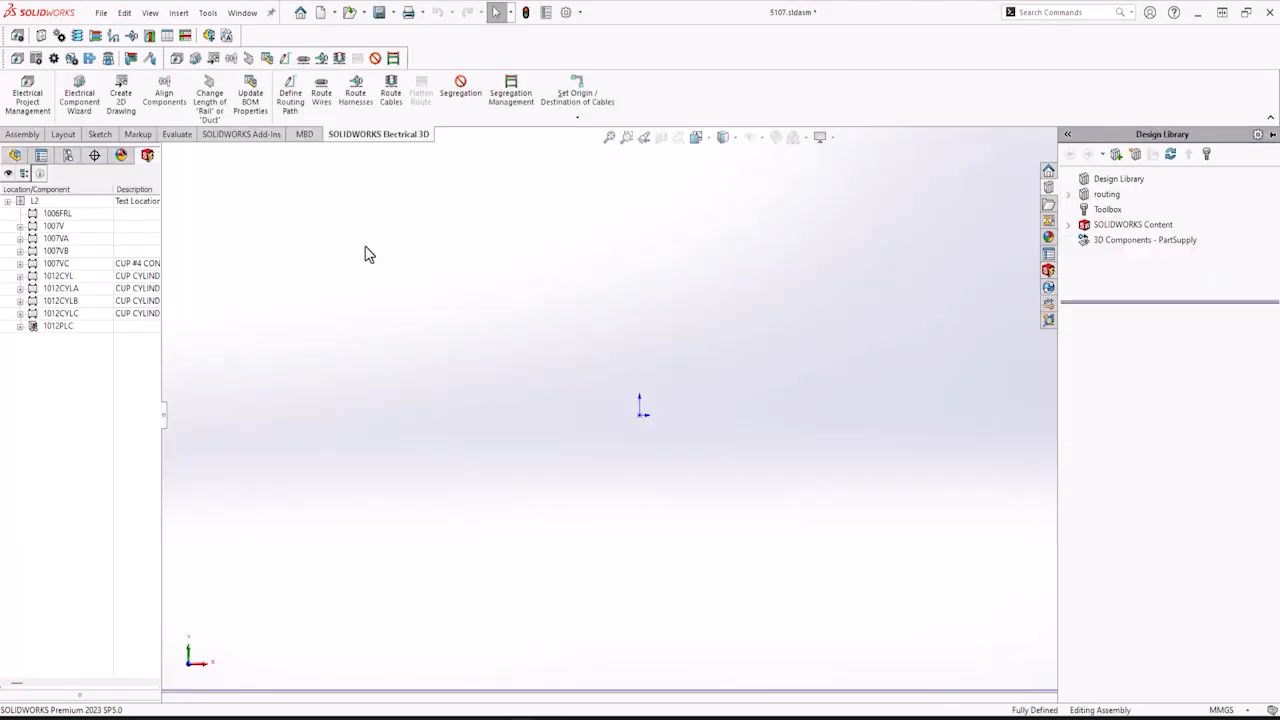
# Insert the existing part Frame.SLDPRT into the Test Location assembly and place it.
pyautogui.click(13, 155)
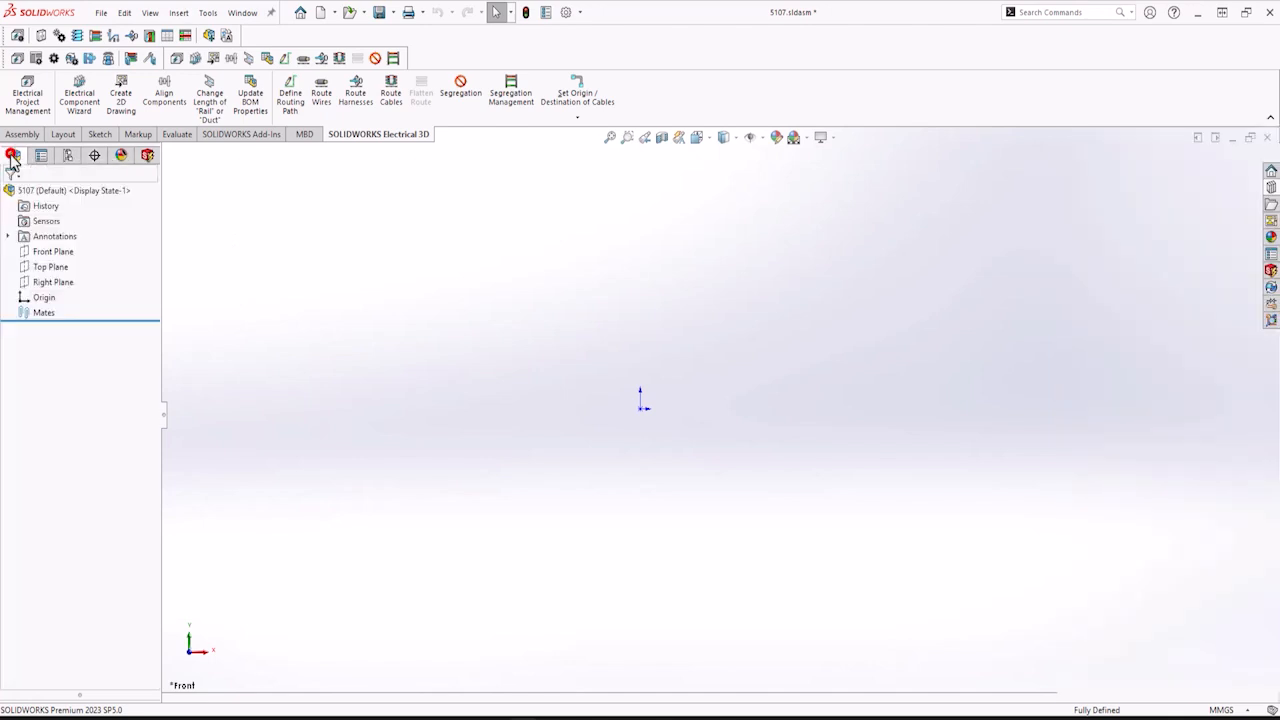
pyautogui.click(147, 157)
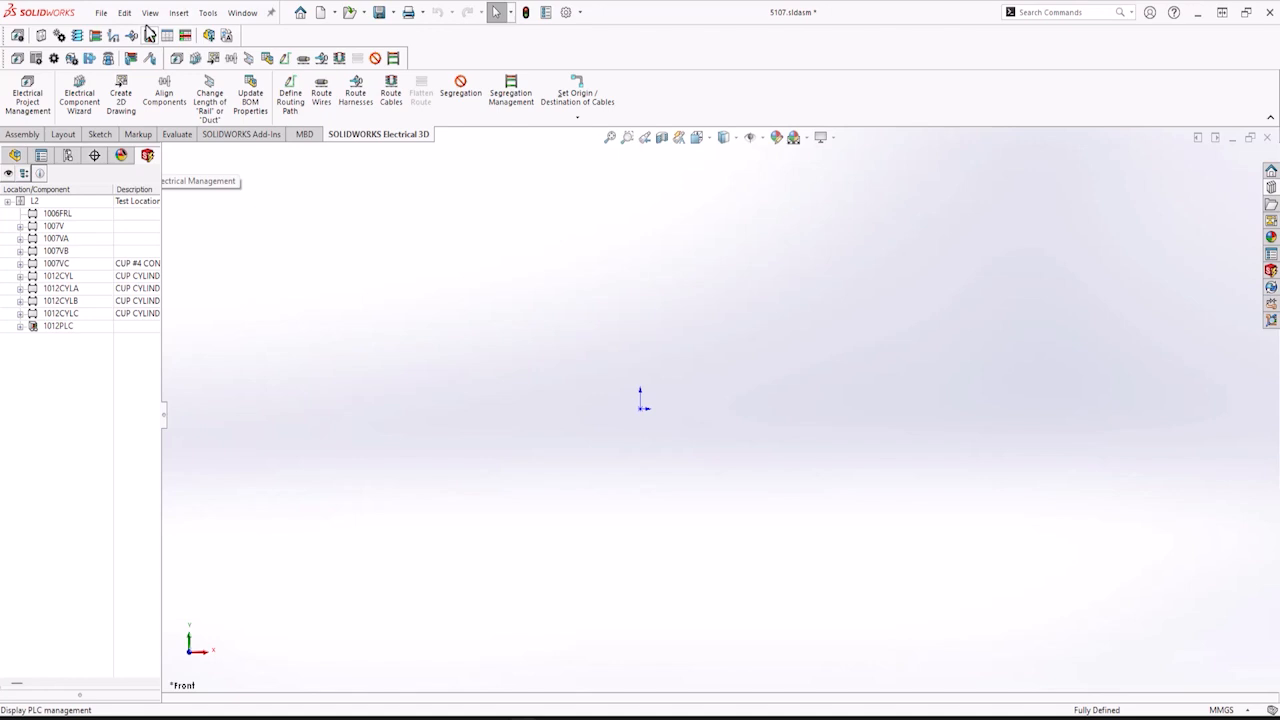
pyautogui.click(178, 12)
pyautogui.click(207, 36)
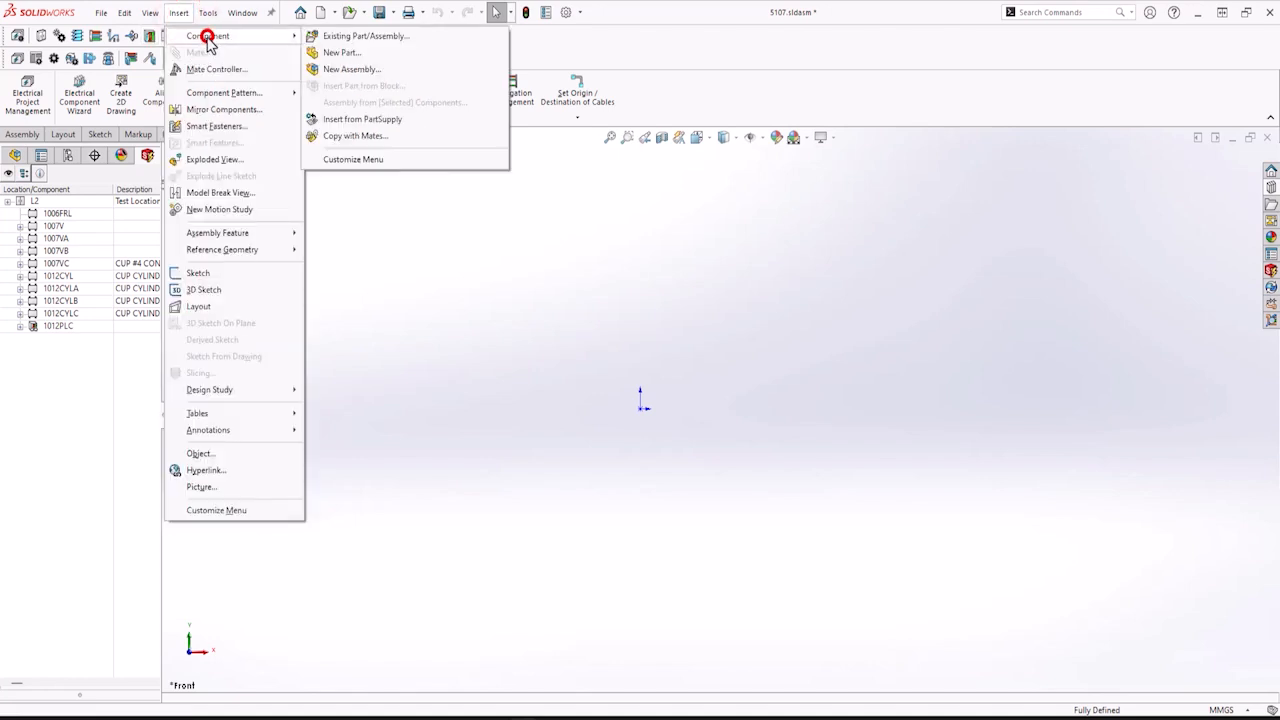
pyautogui.click(350, 38)
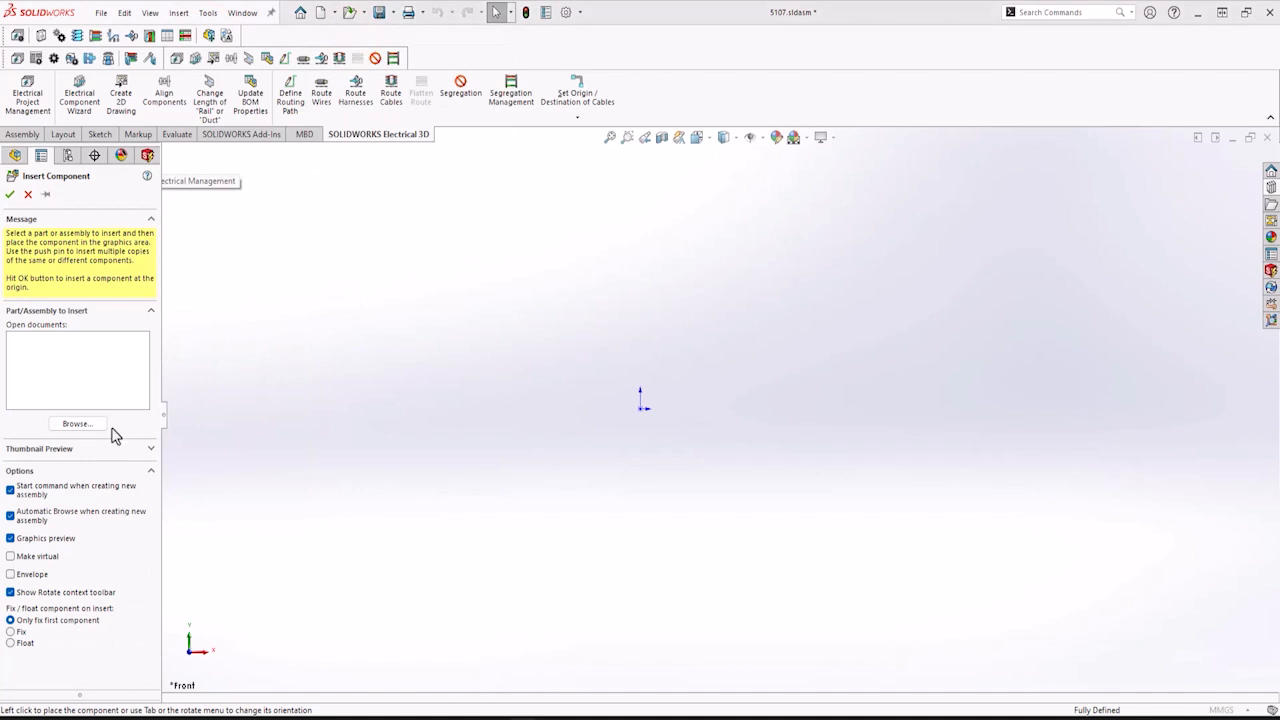
pyautogui.click(103, 426)
pyautogui.click(619, 296)
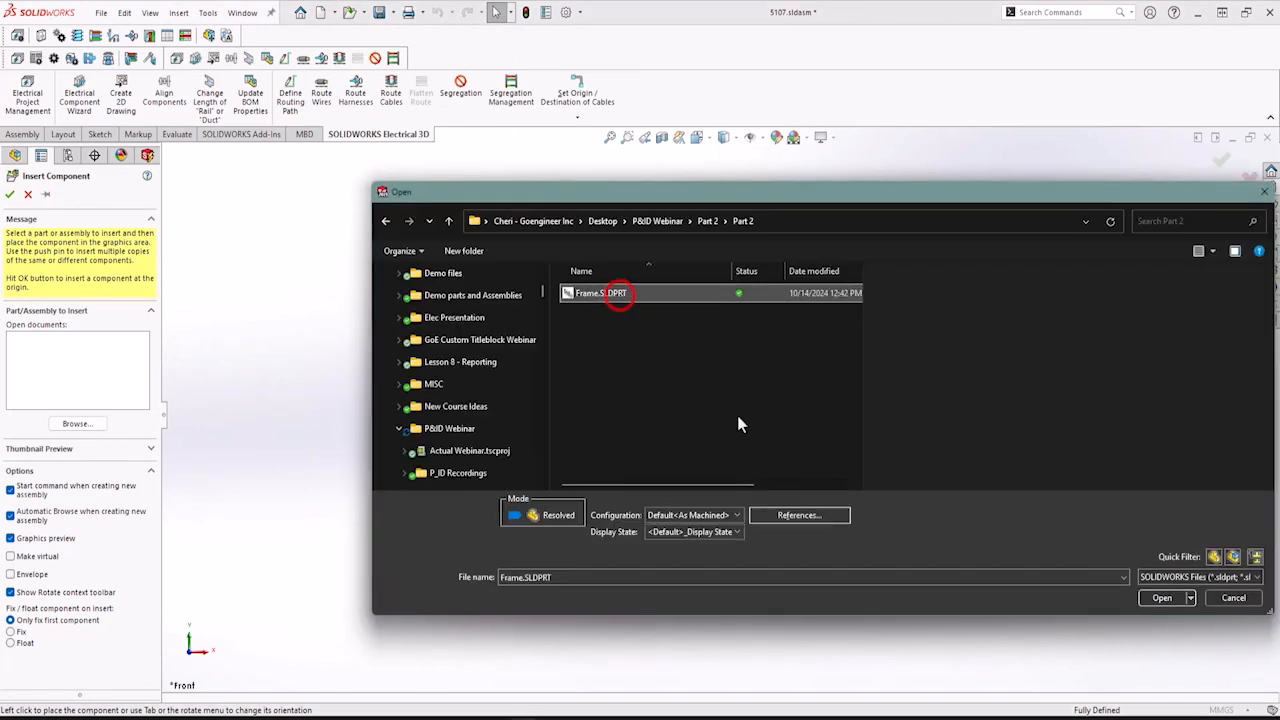
pyautogui.click(1161, 598)
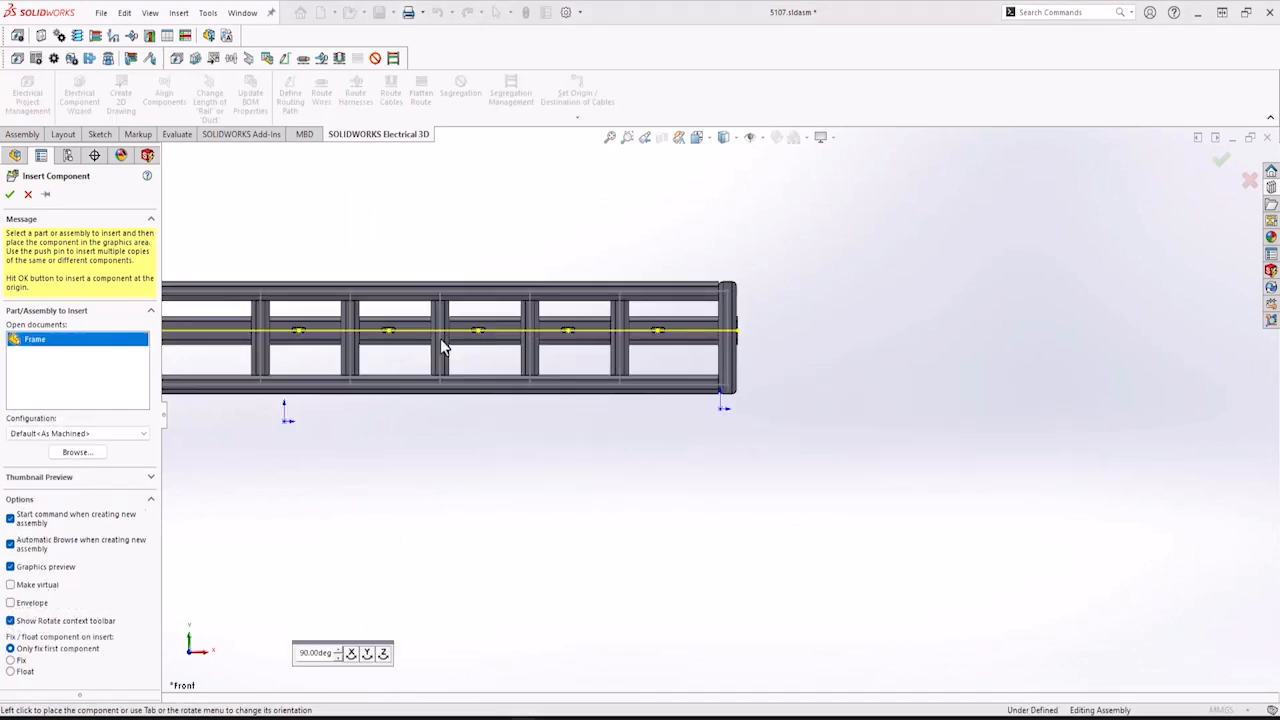
pyautogui.click(704, 368)
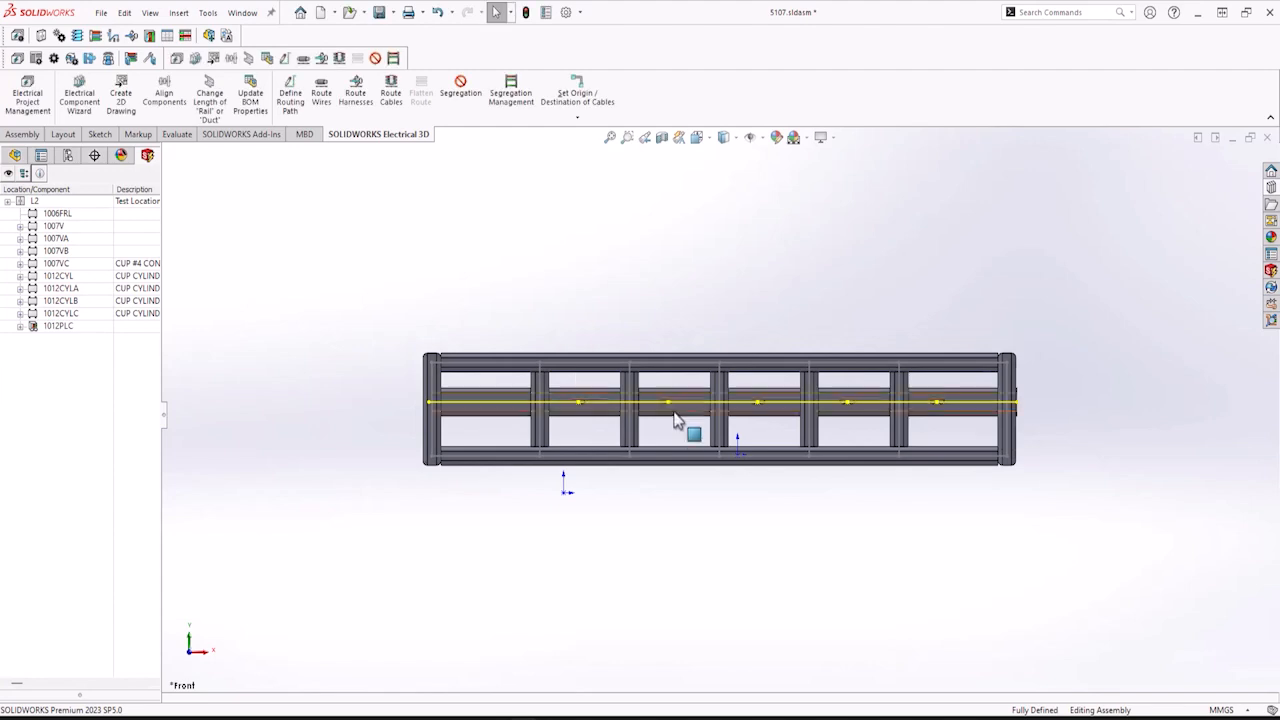
pyautogui.moveTo(667, 443); pyautogui.dragTo(626, 523, button='middle')
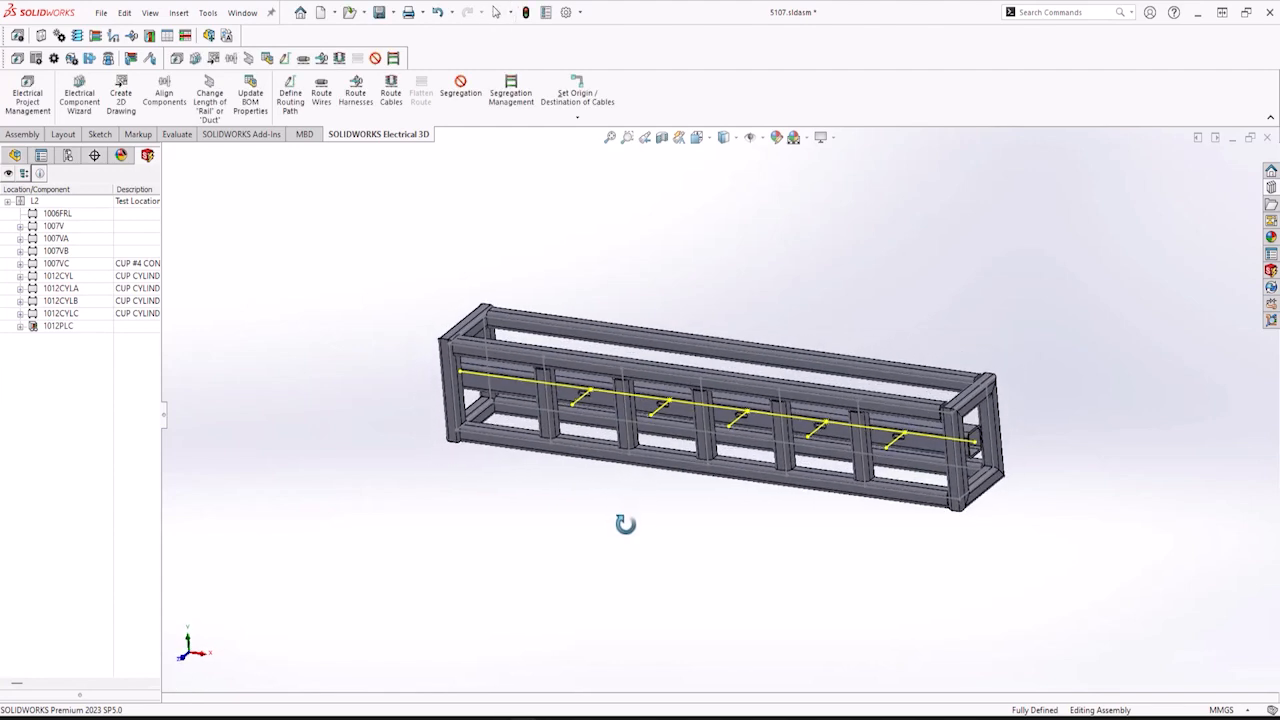
pyautogui.moveTo(634, 460); pyautogui.dragTo(603, 415, button='middle')
pyautogui.scroll(-8, 603, 415)
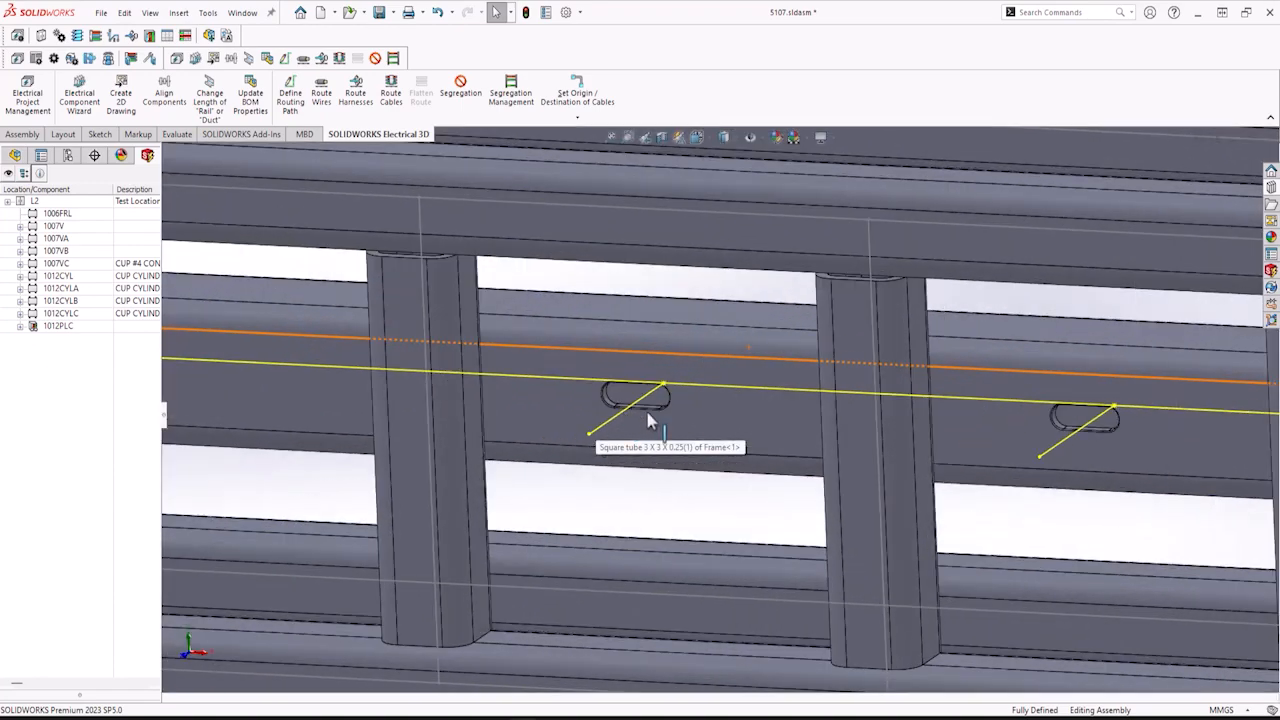
# Insert the 3D part for the 1012CYL cylinder component into the assembly and place it beside the frame.
pyautogui.moveTo(651, 423); pyautogui.dragTo(600, 380, button='middle')
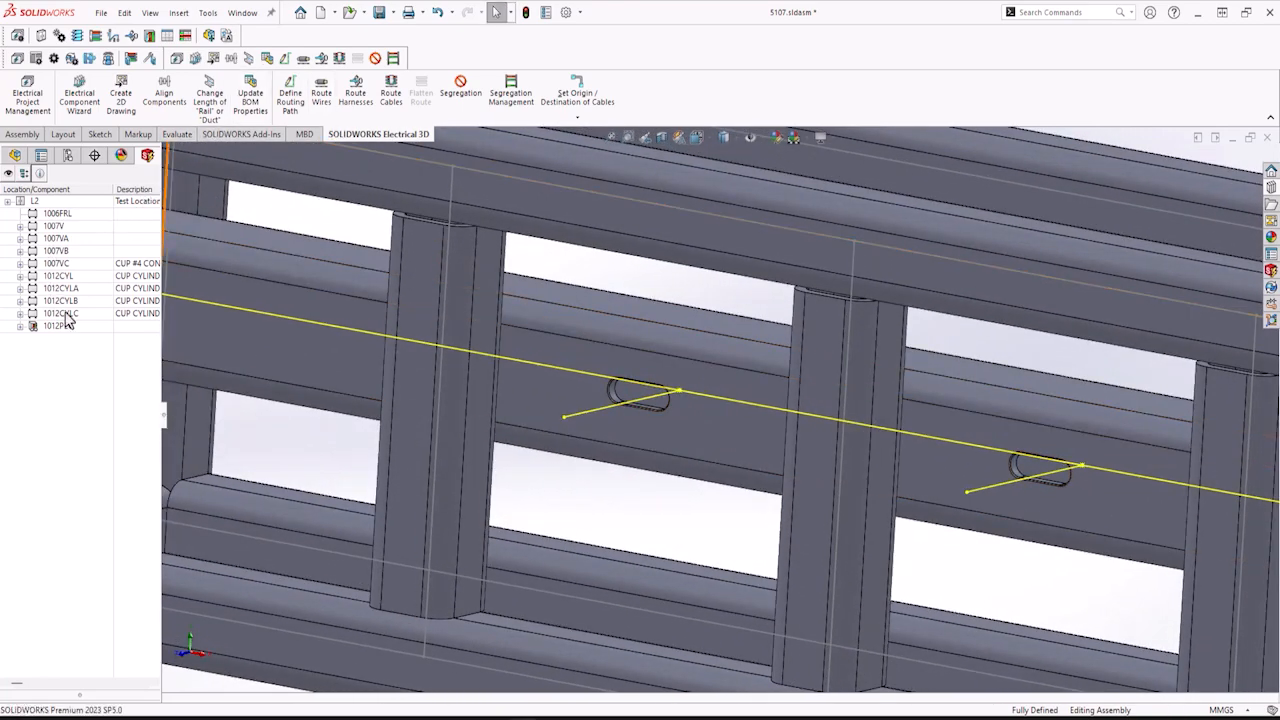
pyautogui.scroll(5, 214, 334)
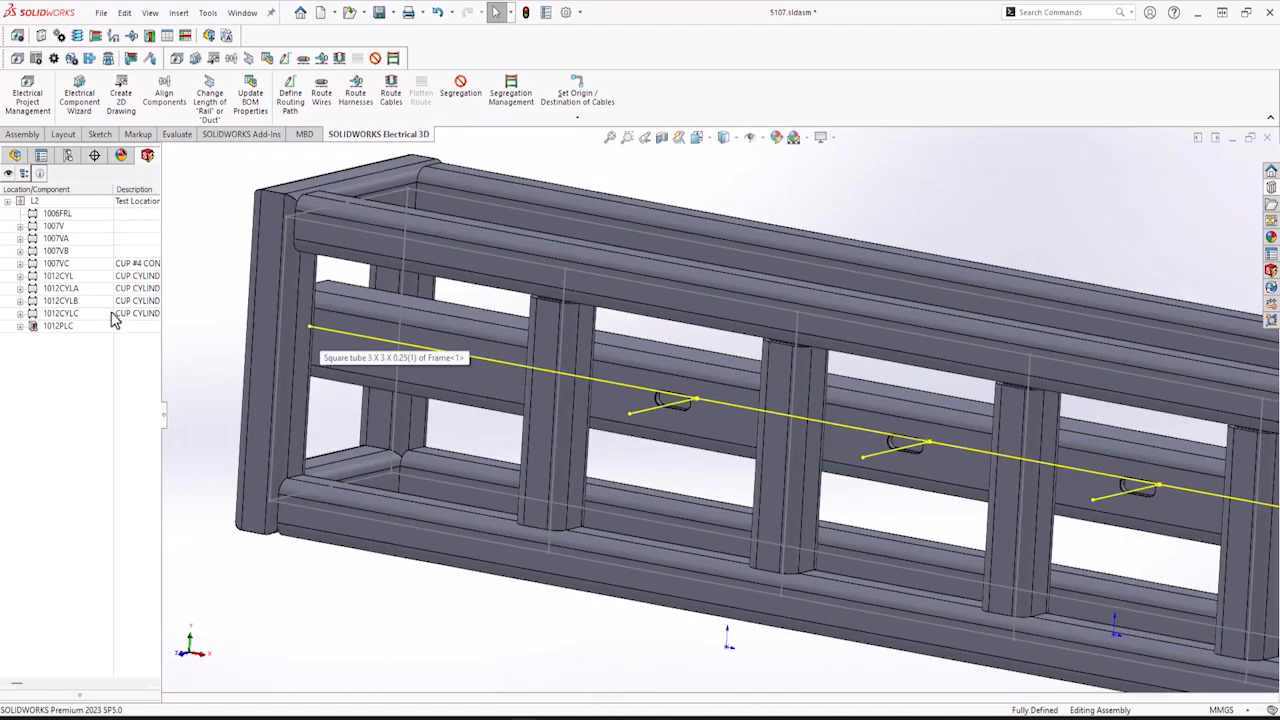
pyautogui.rightClick(53, 279)
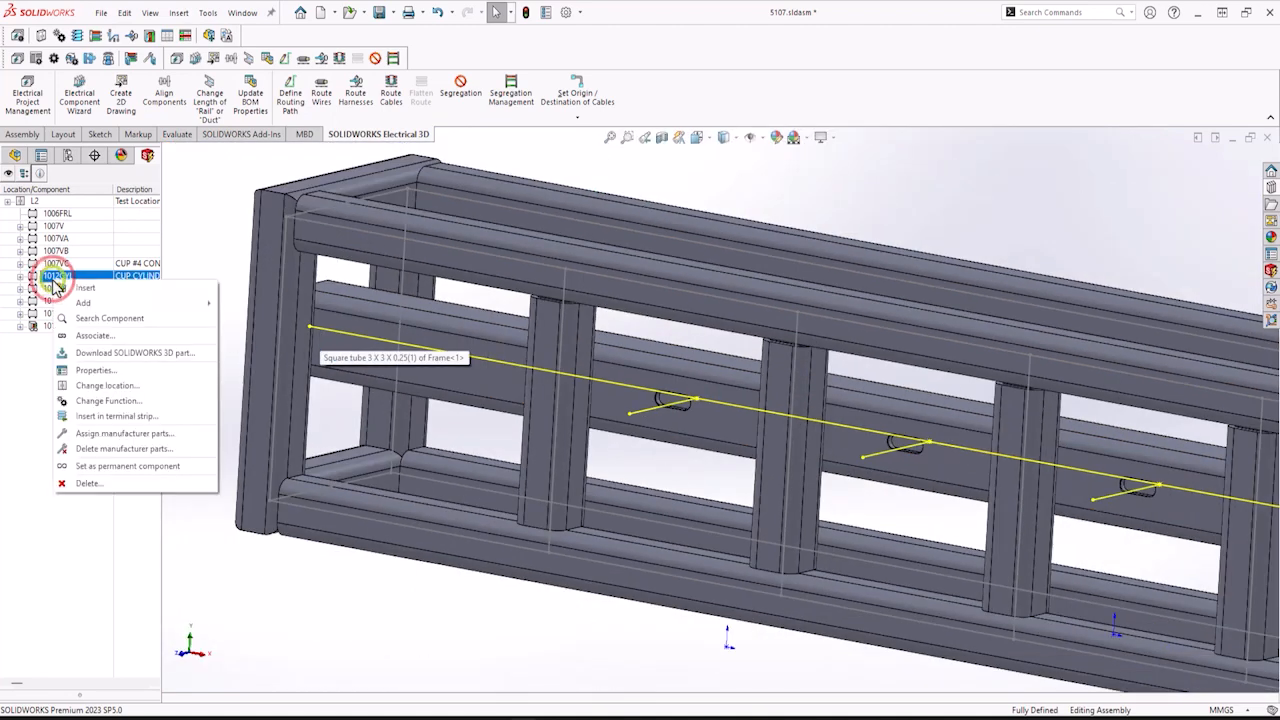
pyautogui.click(85, 290)
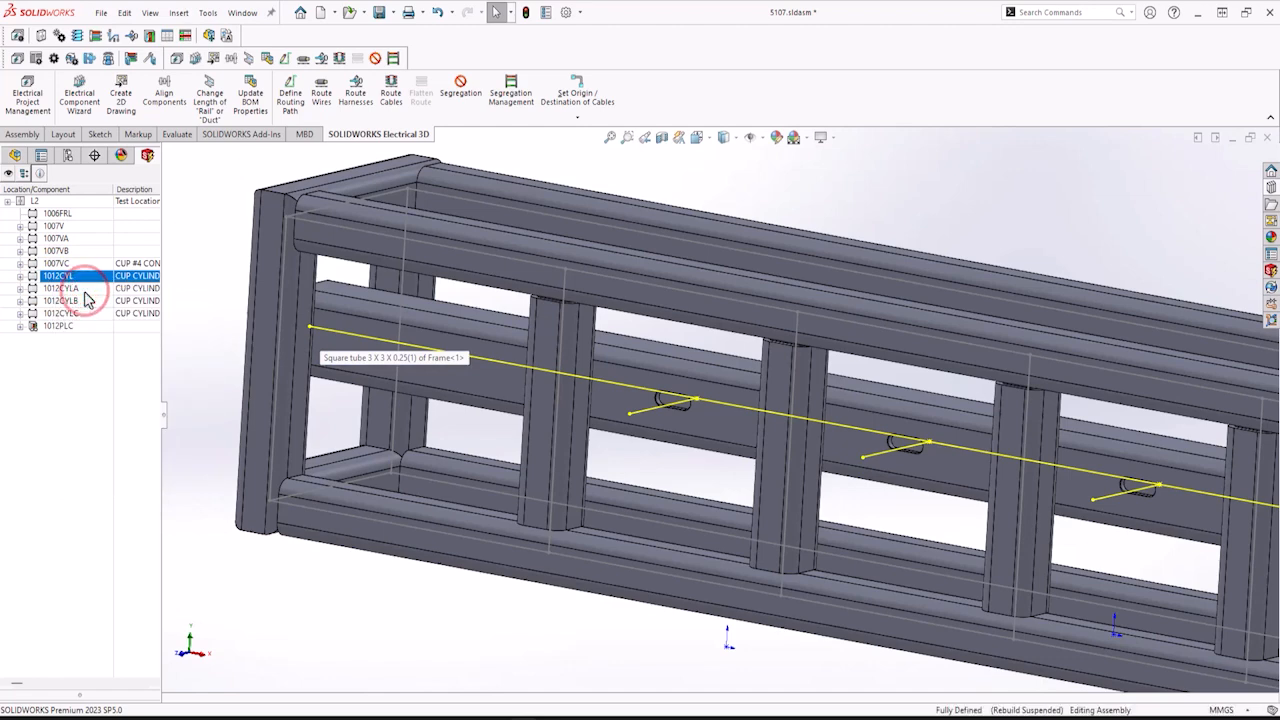
pyautogui.scroll(5, 1050, 520)
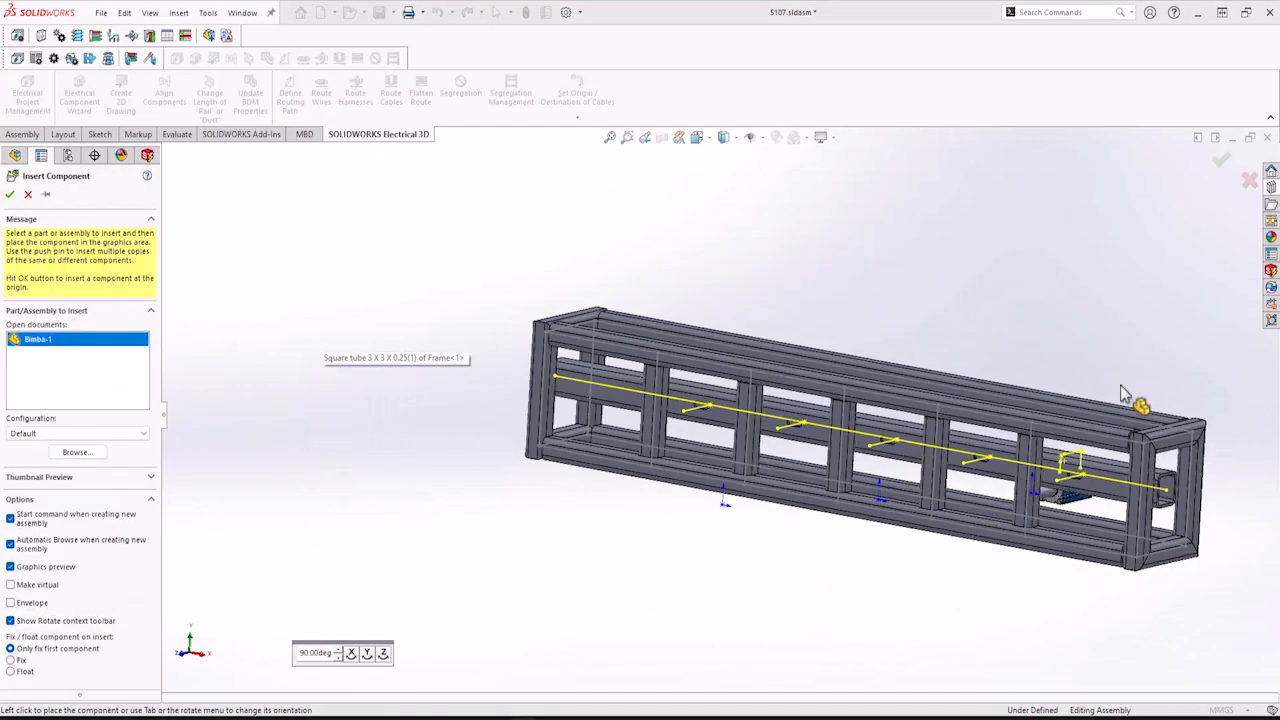
pyautogui.click(1100, 349)
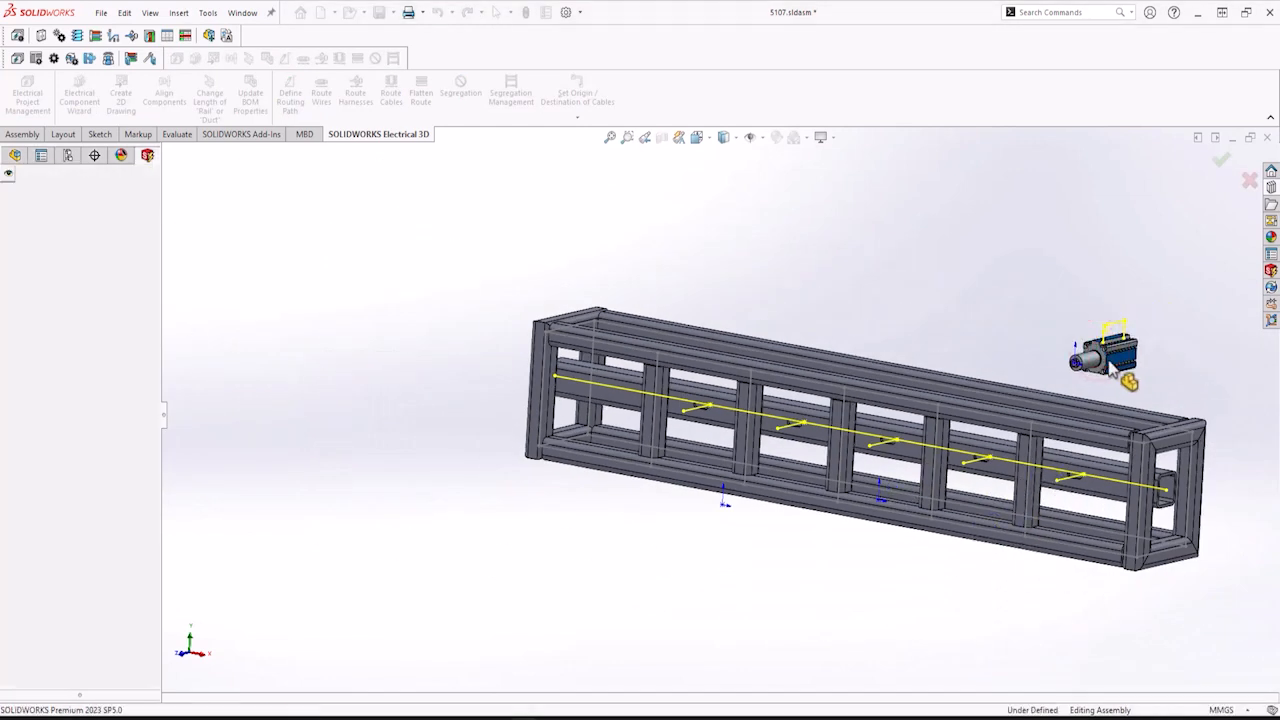
# Rotate the 1012CYL cylinder upright using Move with Triad.
pyautogui.moveTo(1112, 368); pyautogui.dragTo(1034, 363, button='middle')
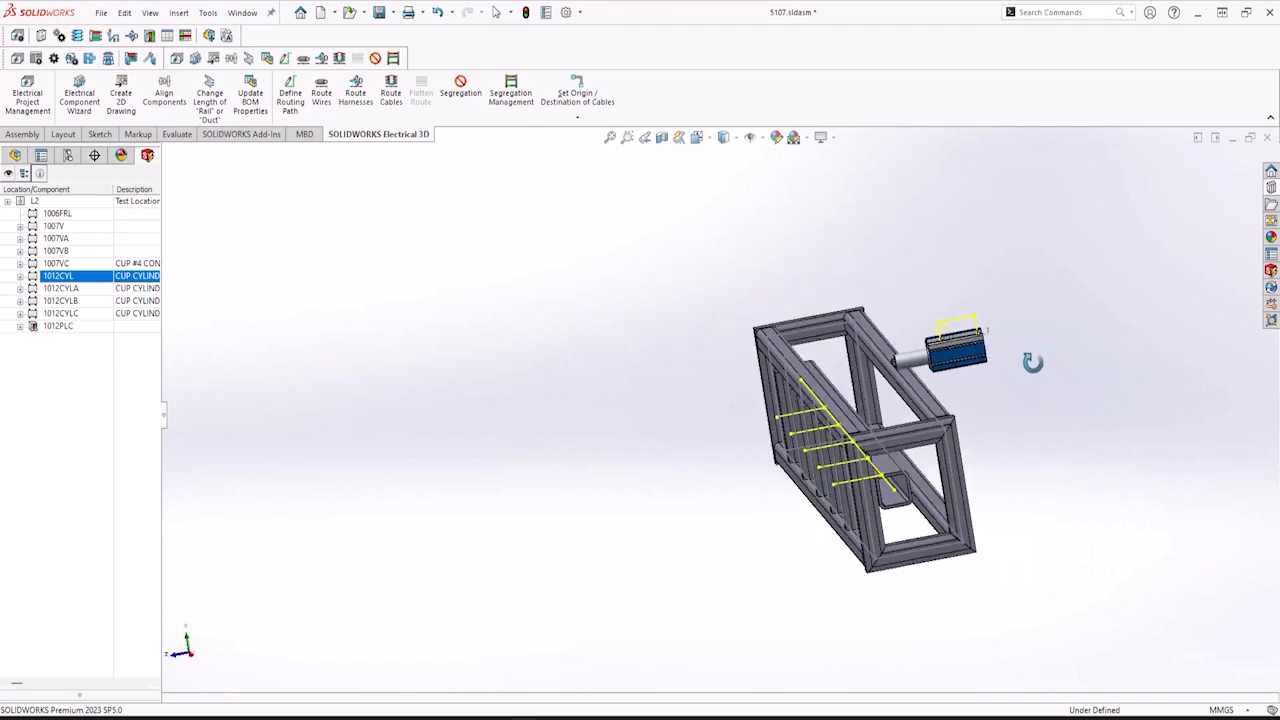
pyautogui.click(968, 363)
pyautogui.rightClick(963, 361)
pyautogui.click(1000, 450)
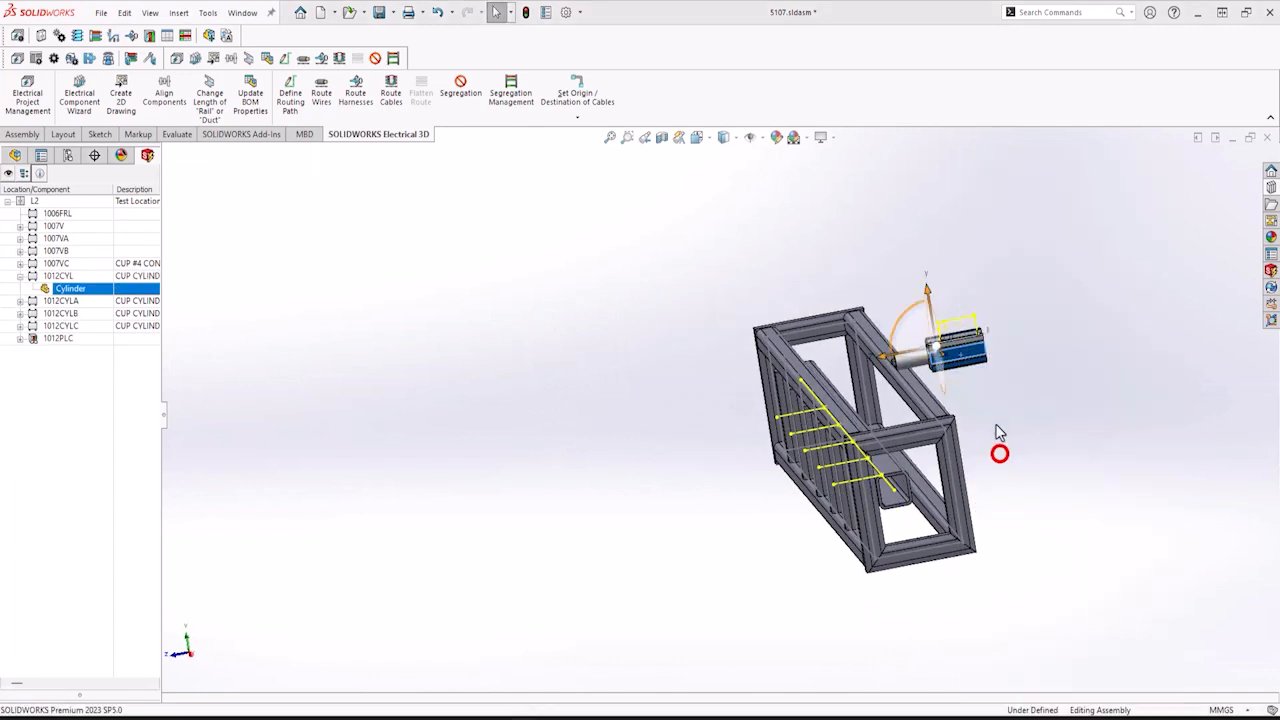
pyautogui.moveTo(875, 336); pyautogui.dragTo(930, 476)
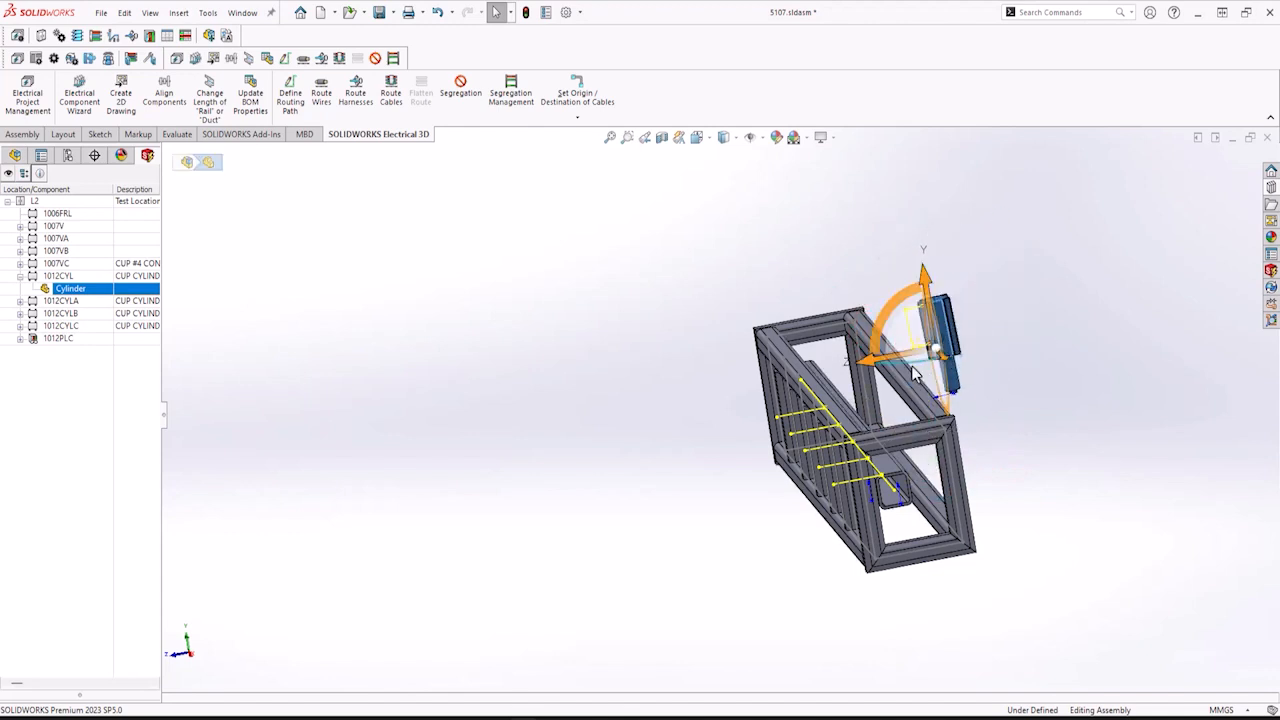
pyautogui.moveTo(908, 362); pyautogui.dragTo(993, 305)
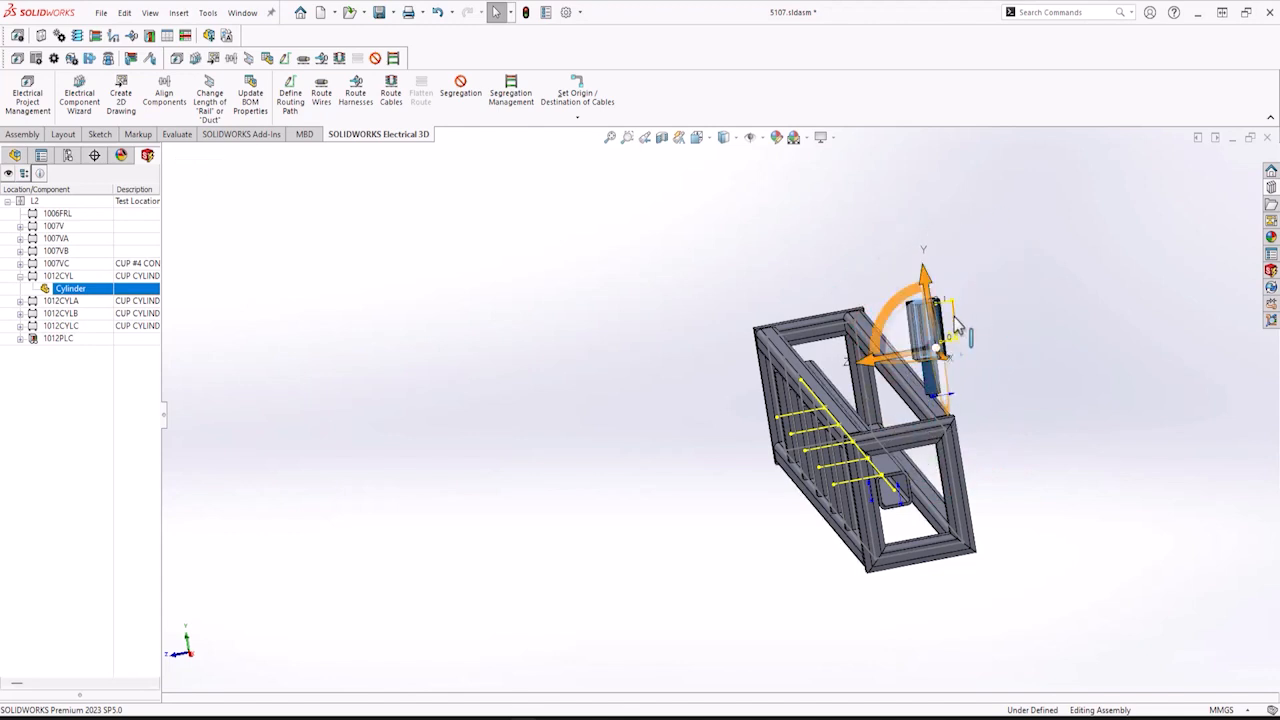
pyautogui.scroll(-3, 995, 305)
pyautogui.moveTo(839, 414); pyautogui.dragTo(437, 458)
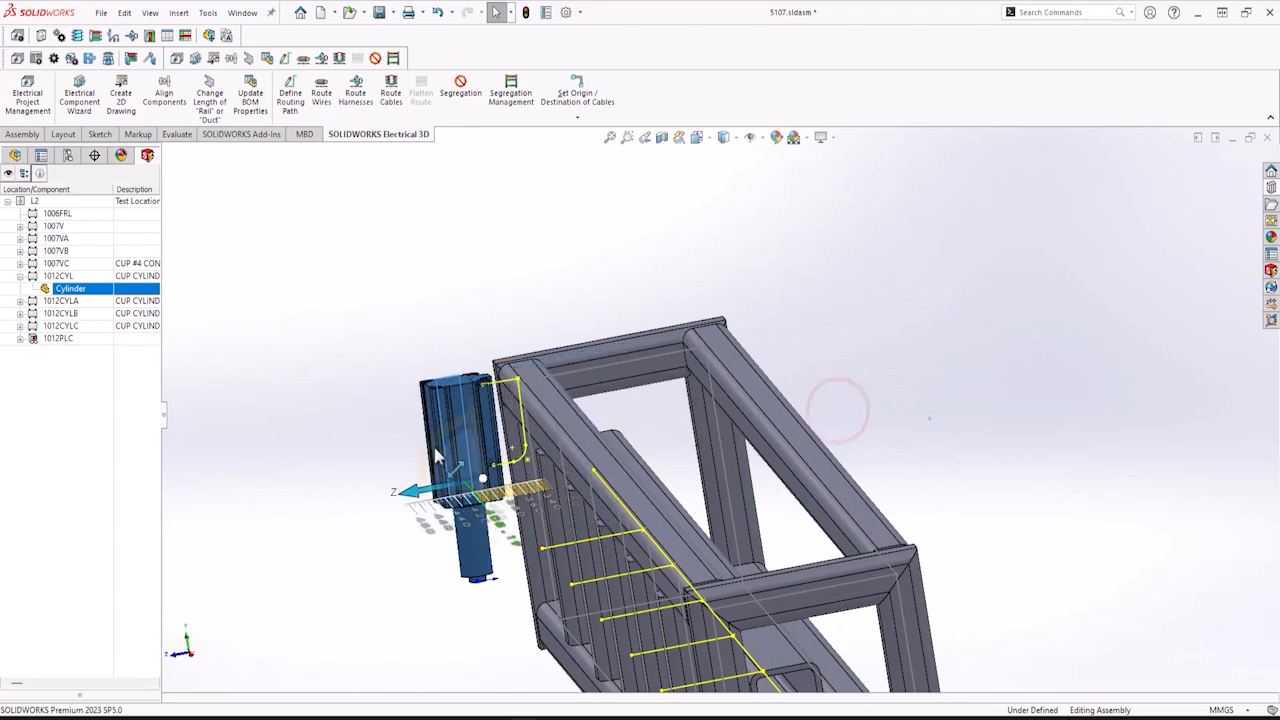
pyautogui.scroll(5, 482, 476)
pyautogui.moveTo(661, 456); pyautogui.dragTo(770, 470, button='middle')
pyautogui.scroll(2, 768, 469)
pyautogui.scroll(-4, 763, 468)
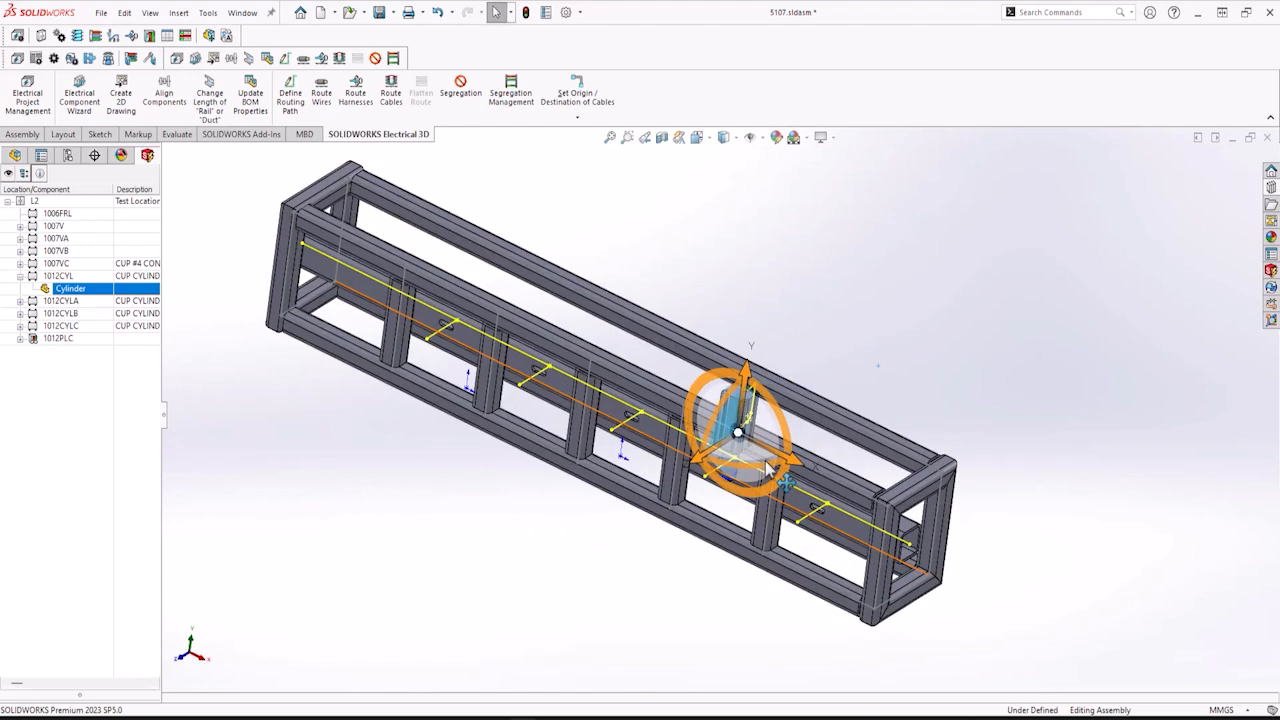
pyautogui.moveTo(757, 455); pyautogui.dragTo(779, 525)
pyautogui.moveTo(860, 542); pyautogui.dragTo(782, 428, button='middle')
pyautogui.moveTo(468, 244); pyautogui.dragTo(510, 397)
pyautogui.click(537, 348)
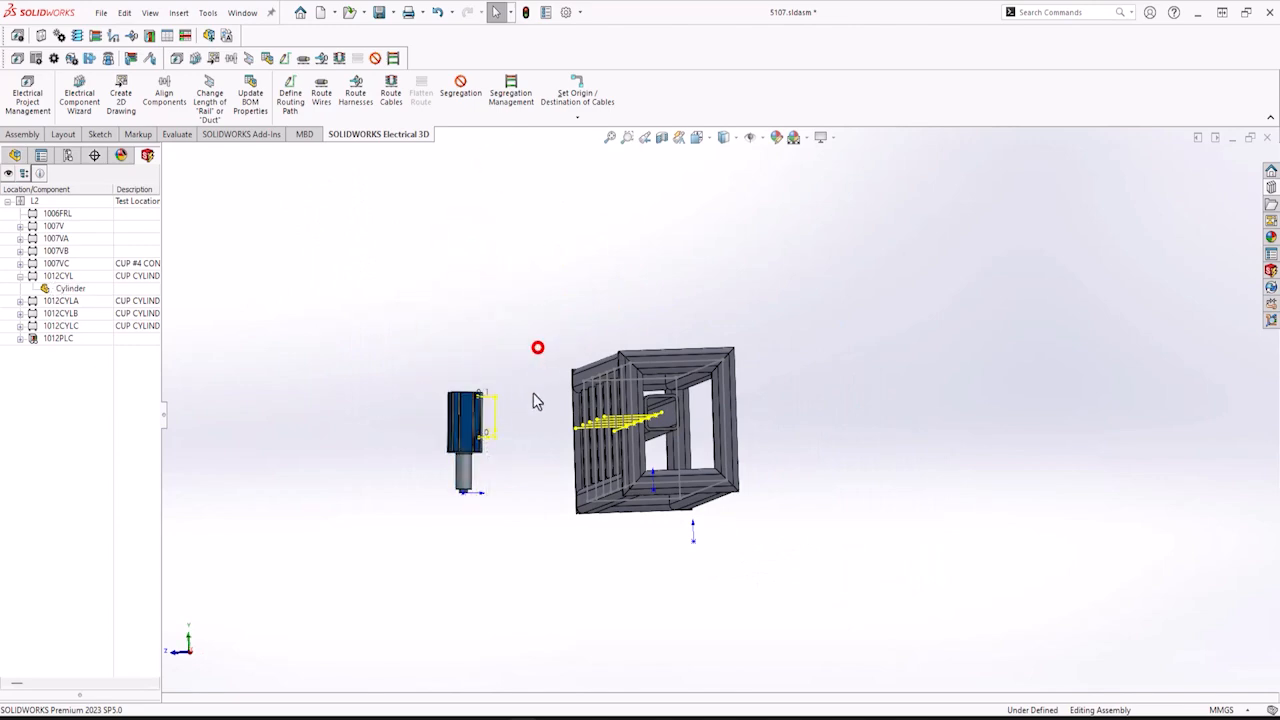
# Reorient the cylinder with the triad so its mounting face lines up with the frame cross member.
pyautogui.moveTo(534, 402); pyautogui.dragTo(484, 618, button='middle')
pyautogui.scroll(-5, 484, 620)
pyautogui.moveTo(546, 592); pyautogui.dragTo(577, 591, button='middle')
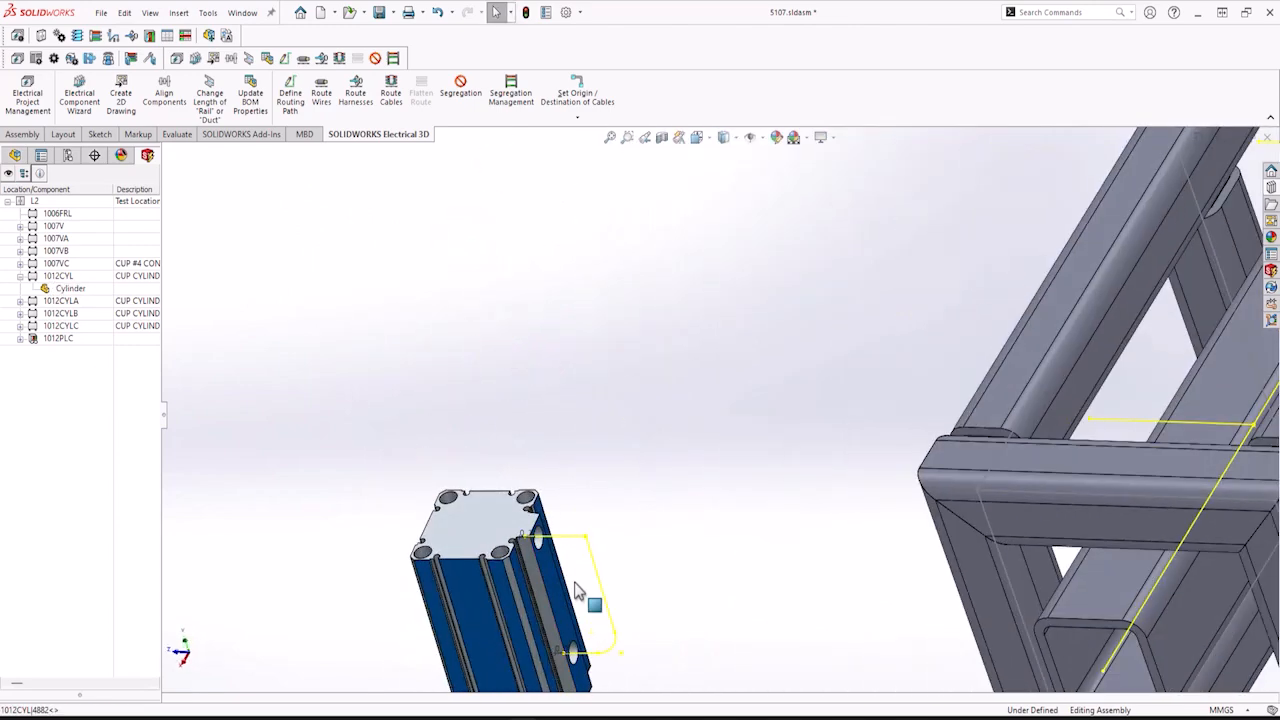
pyautogui.click(557, 588)
pyautogui.scroll(4, 740, 588)
pyautogui.moveTo(754, 583); pyautogui.dragTo(897, 513, button='middle')
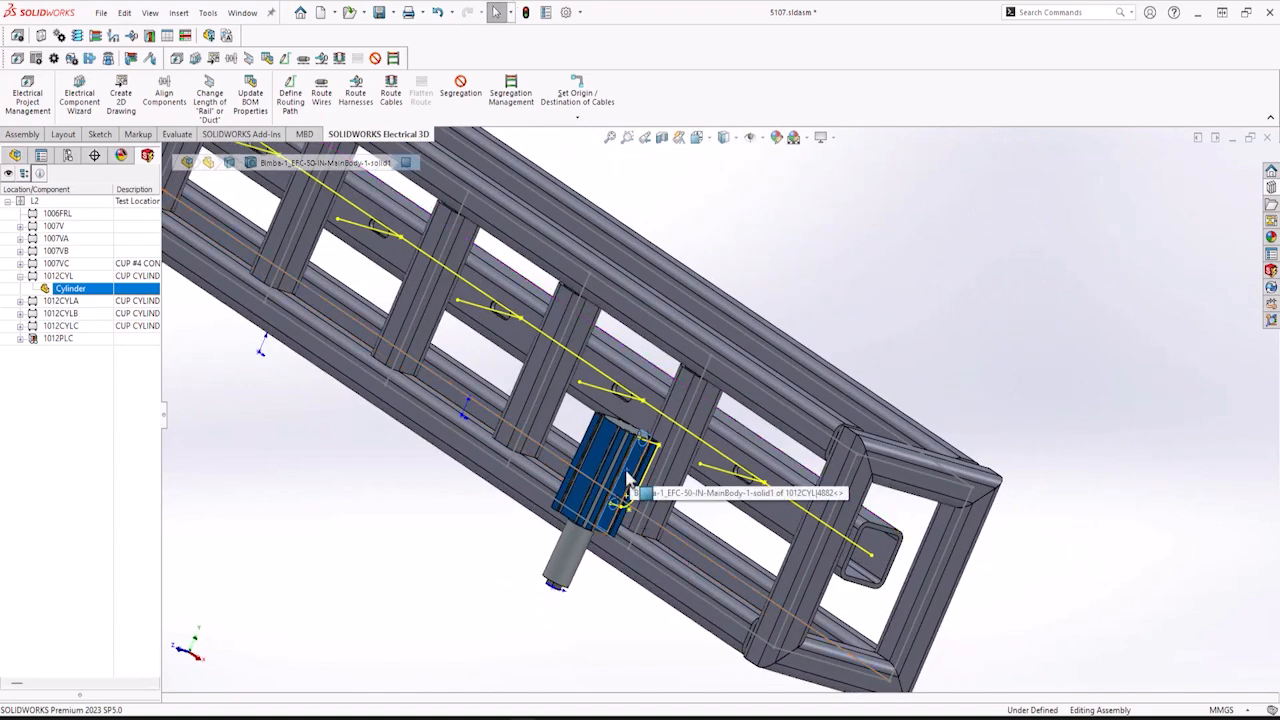
pyautogui.moveTo(654, 467); pyautogui.dragTo(602, 471, button='middle')
pyautogui.rightClick(598, 490)
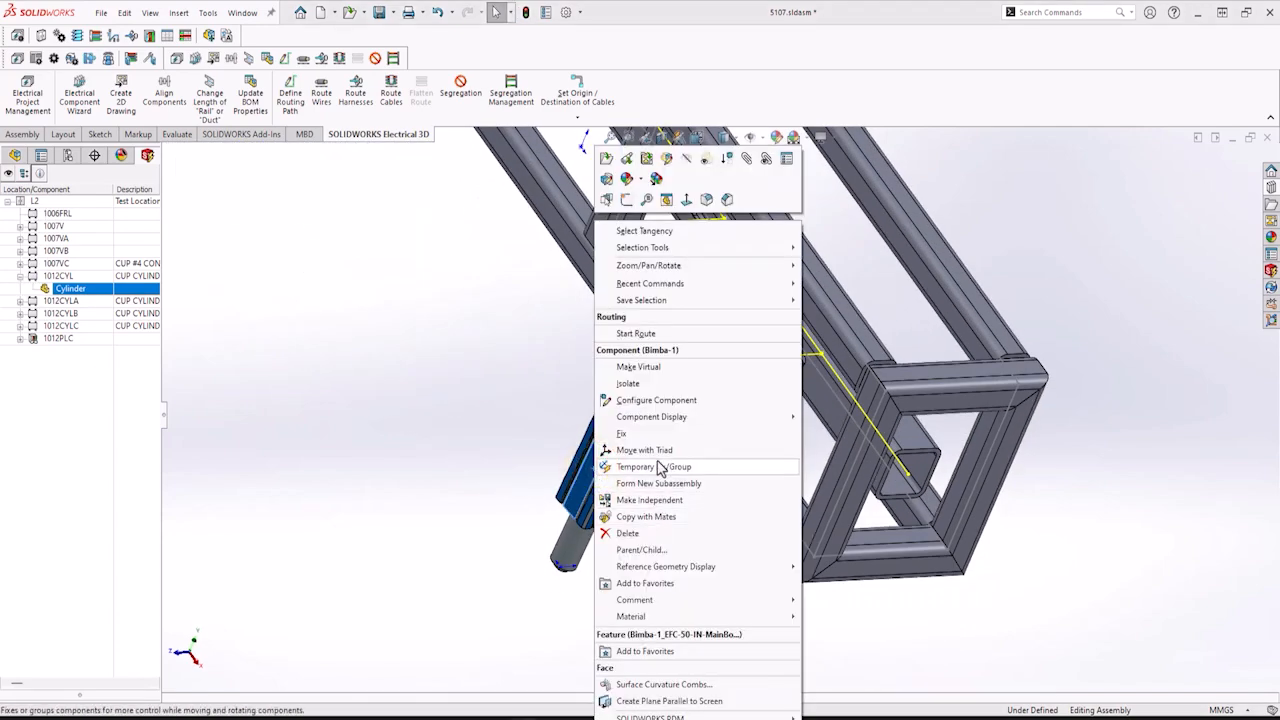
pyautogui.click(660, 452)
pyautogui.moveTo(604, 531); pyautogui.dragTo(536, 479)
pyautogui.click(673, 468)
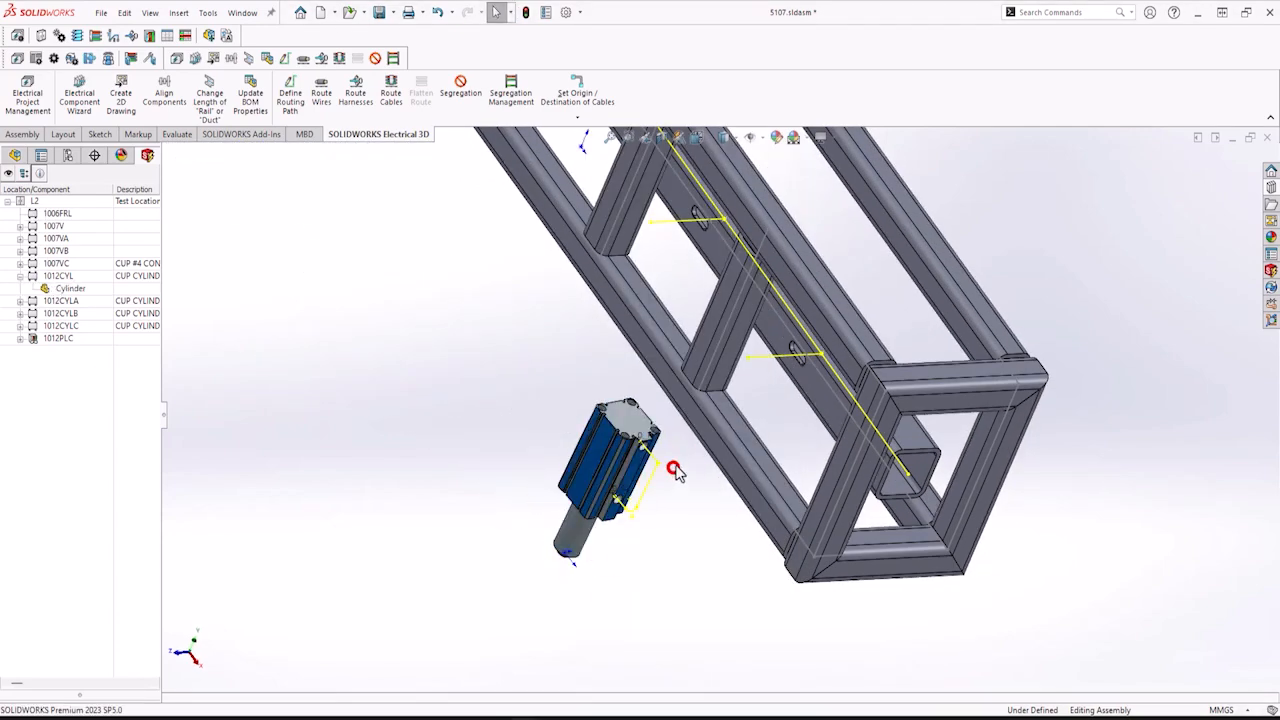
pyautogui.moveTo(673, 469); pyautogui.dragTo(601, 500, button='middle')
pyautogui.scroll(-3, 620, 485)
# Mate the cylinder's mounting face coincident with the face of the frame cross member.
pyautogui.click(664, 420)
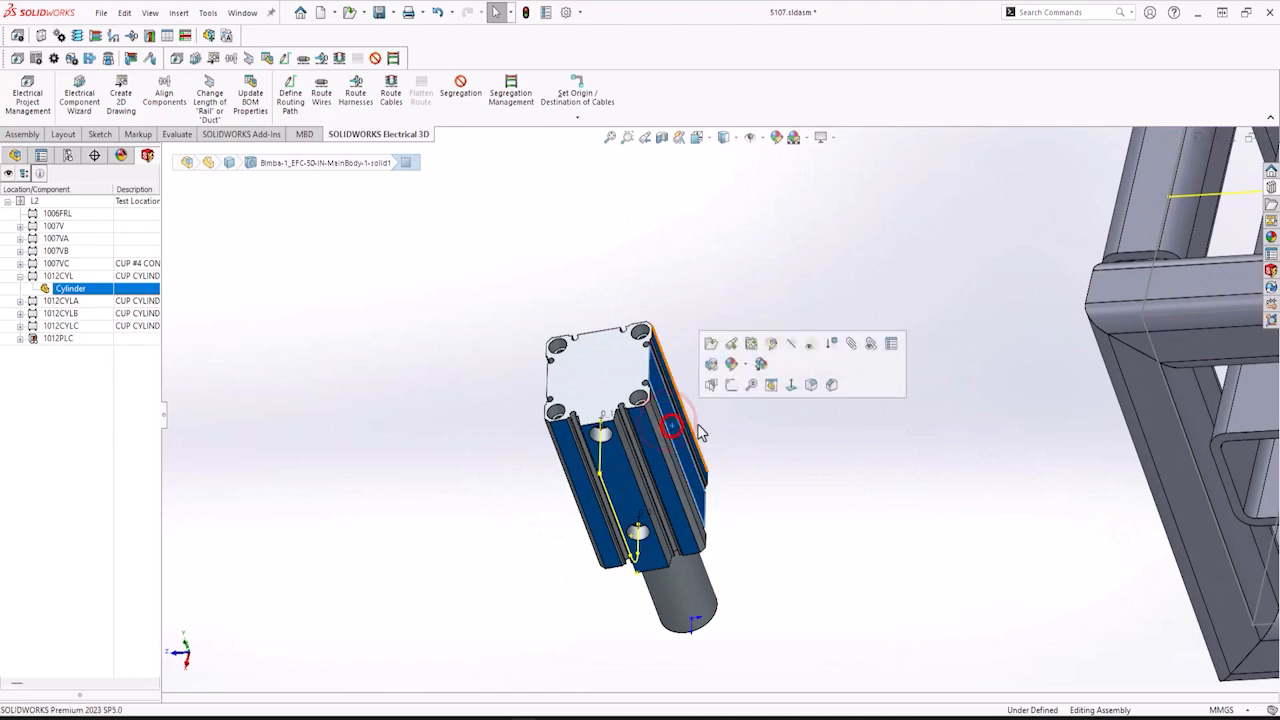
pyautogui.scroll(-3, 683, 460)
pyautogui.moveTo(686, 459); pyautogui.dragTo(802, 405, button='middle')
pyautogui.scroll(5, 802, 405)
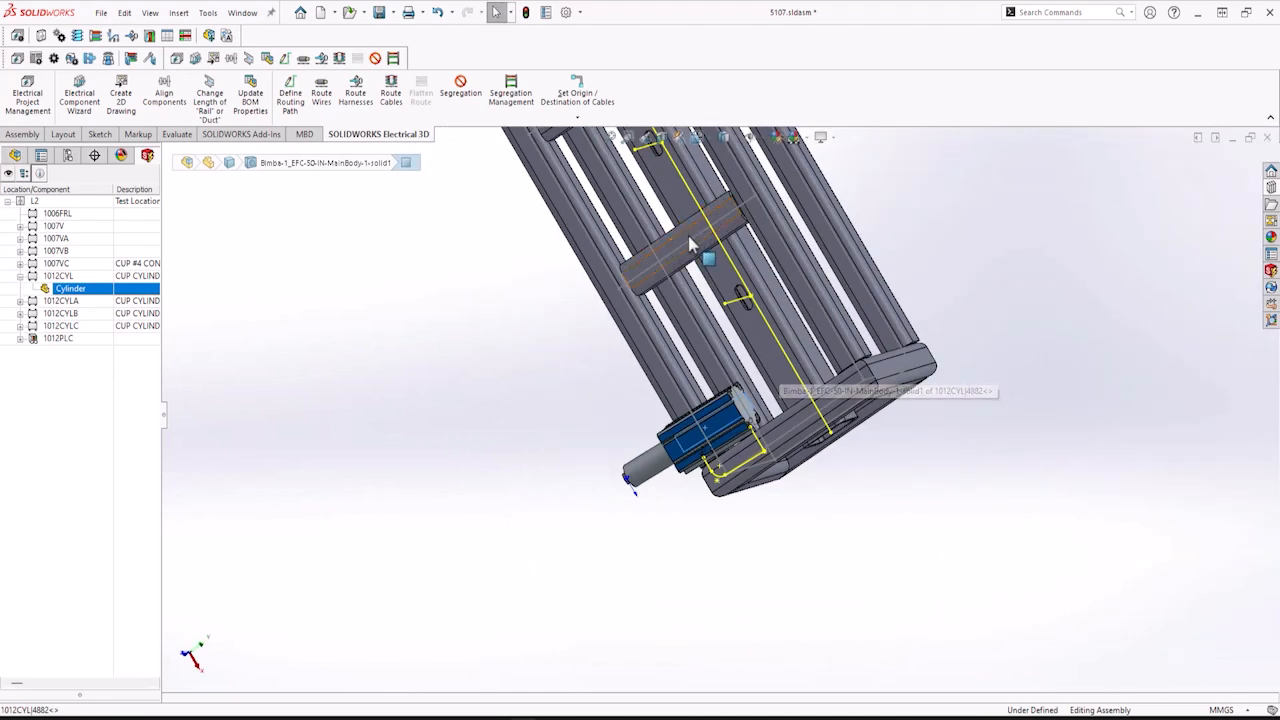
pyautogui.scroll(-5, 693, 247)
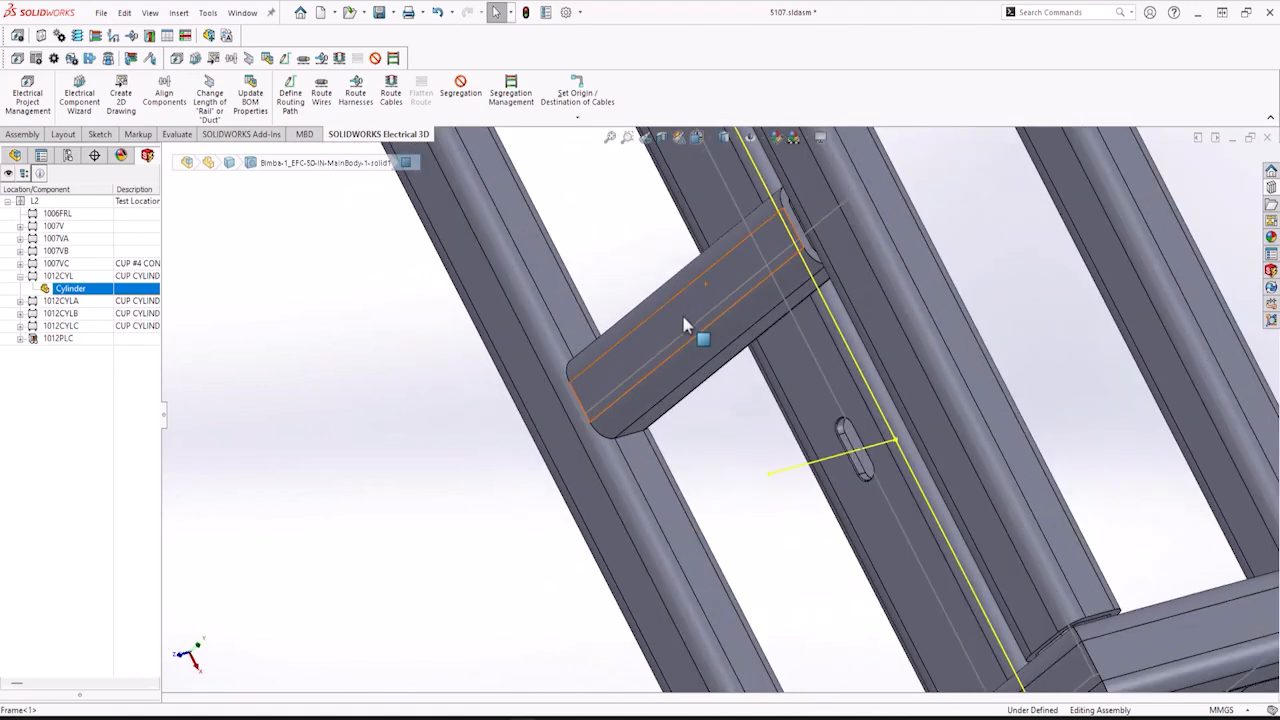
pyautogui.keyDown('ctrl'); pyautogui.click(684, 317); pyautogui.keyUp('ctrl')
pyautogui.click(718, 303)
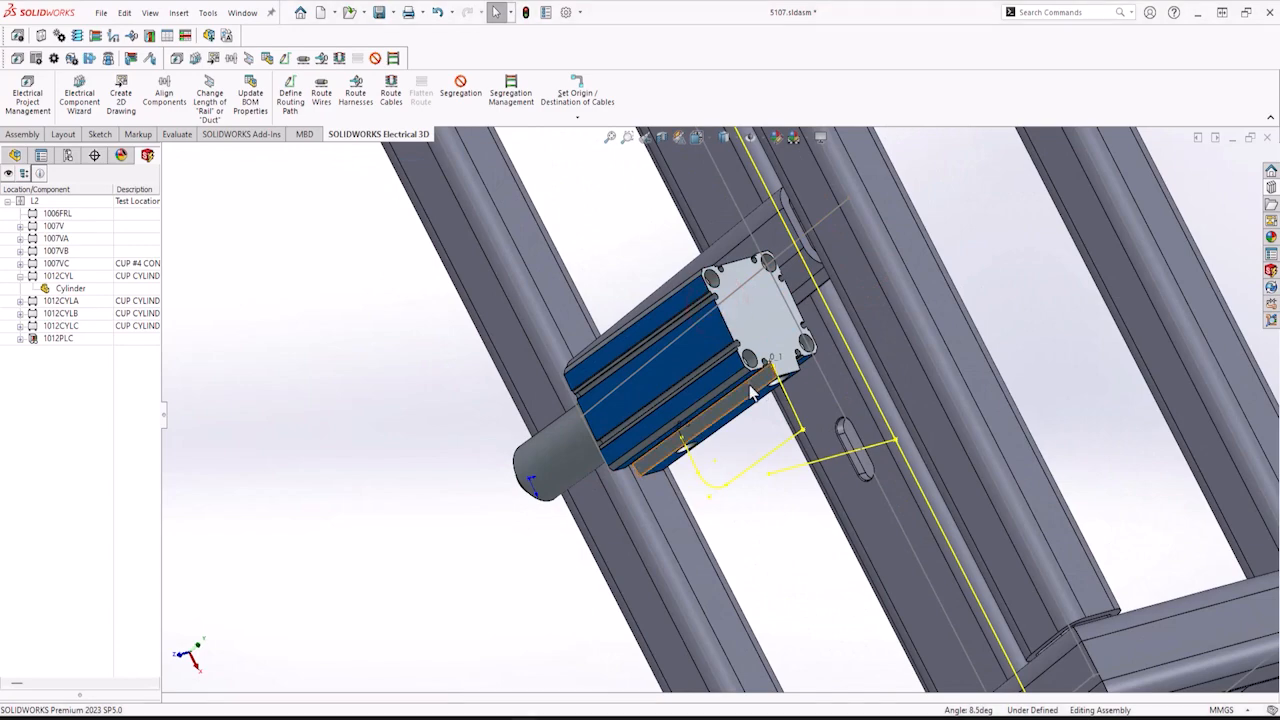
# Add further mates to position the cylinder on the cross member.
pyautogui.moveTo(765, 364); pyautogui.dragTo(797, 352, button='middle')
pyautogui.moveTo(470, 502); pyautogui.dragTo(472, 598, button='middle')
pyautogui.click(544, 480)
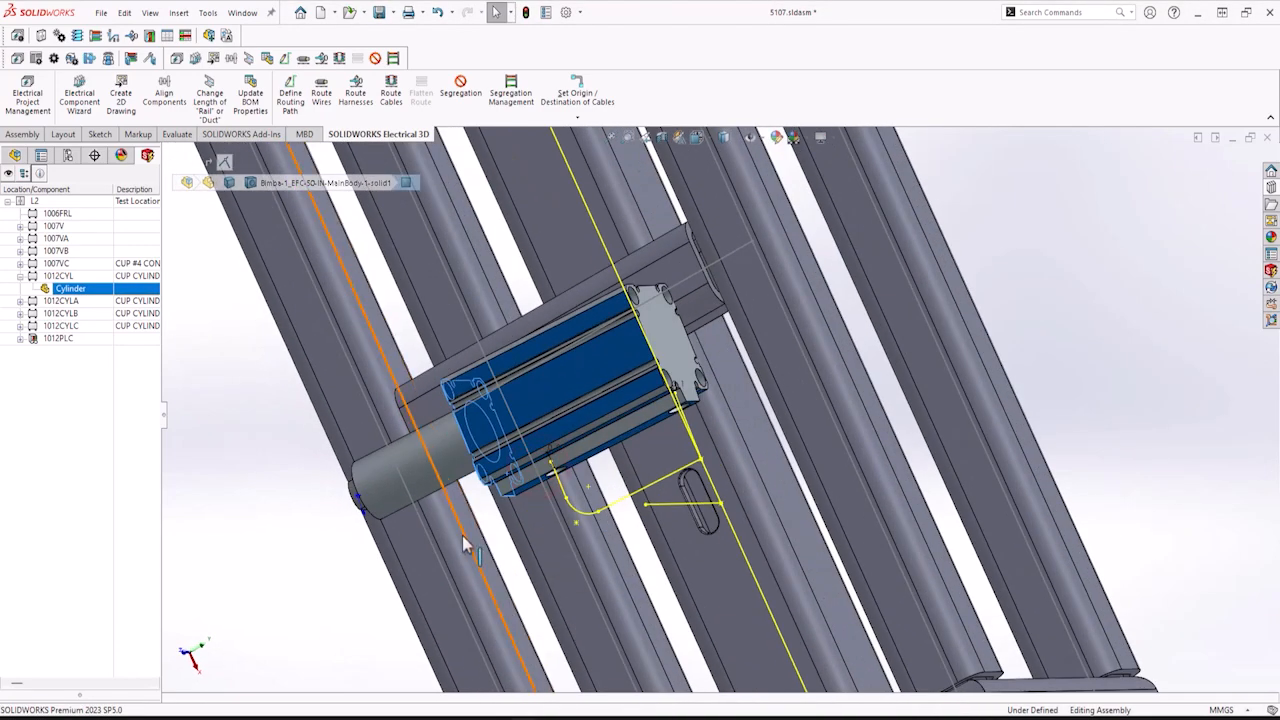
pyautogui.keyDown('ctrl'); pyautogui.click(471, 532); pyautogui.keyUp('ctrl')
pyautogui.click(508, 523)
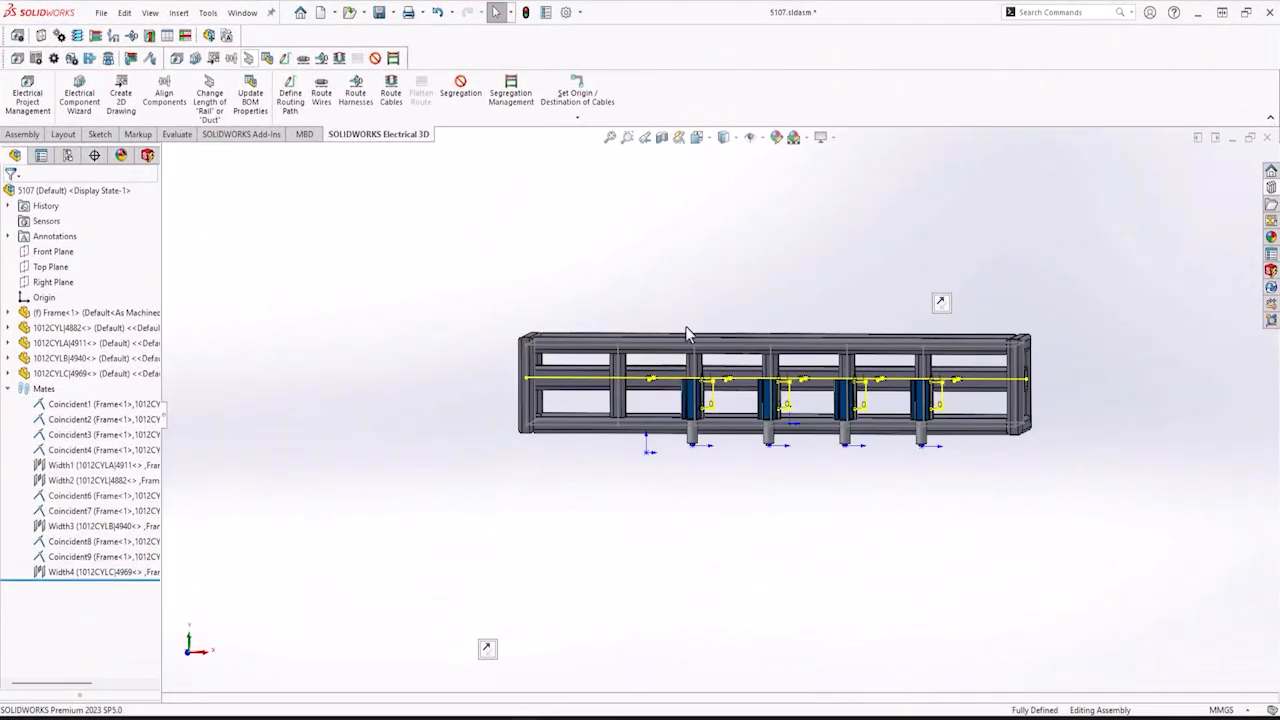
# Hide sketches in the assembly view.
pyautogui.moveTo(790, 300); pyautogui.dragTo(764, 342, button='middle')
pyautogui.scroll(-6, 764, 340)
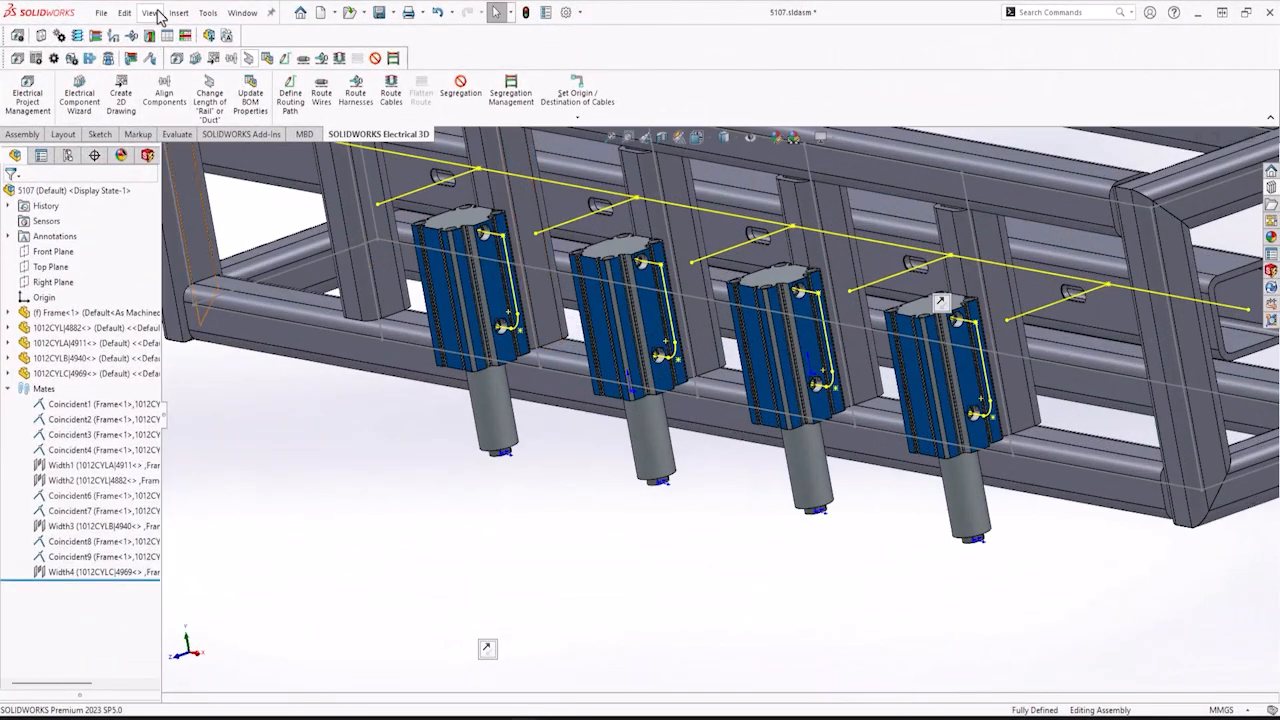
pyautogui.click(152, 13)
pyautogui.click(185, 132)
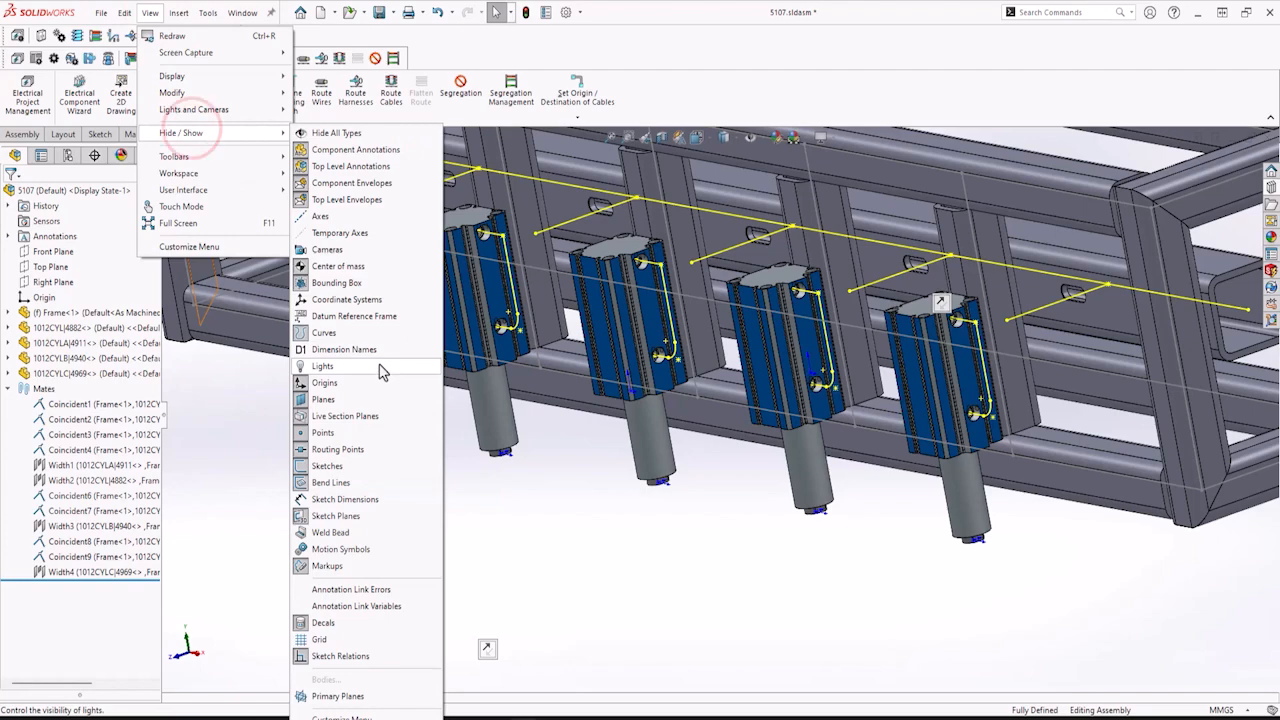
pyautogui.click(330, 465)
# Try to insert the default 3D part for the 1007V 3 POSITION valve component.
pyautogui.moveTo(587, 492); pyautogui.dragTo(509, 480, button='middle')
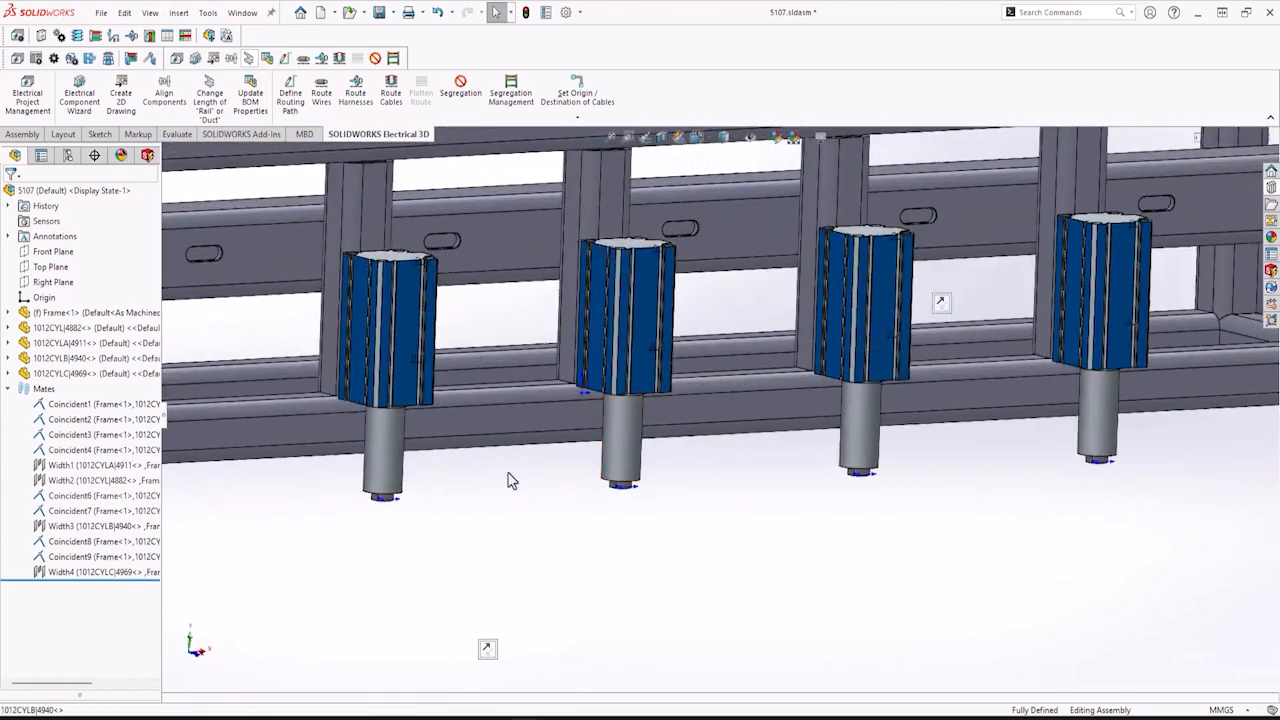
pyautogui.click(147, 155)
pyautogui.press('f')
pyautogui.scroll(1, 891, 555)
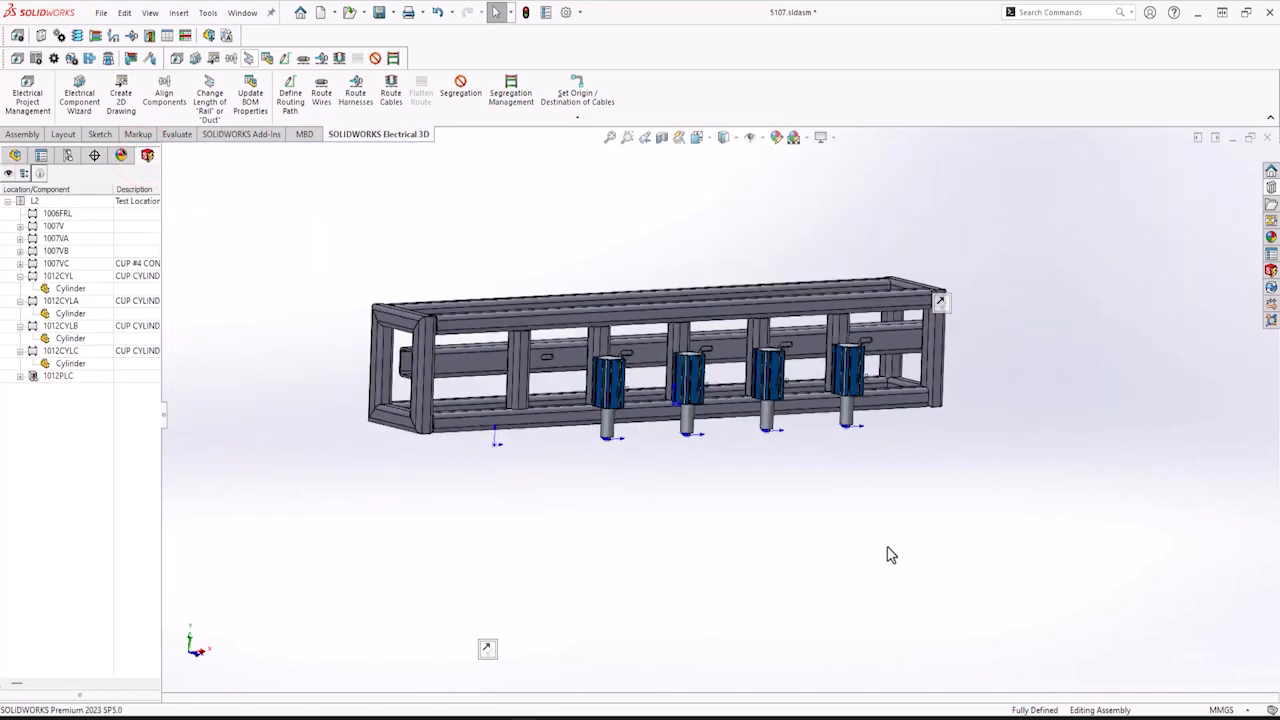
pyautogui.click(20, 226)
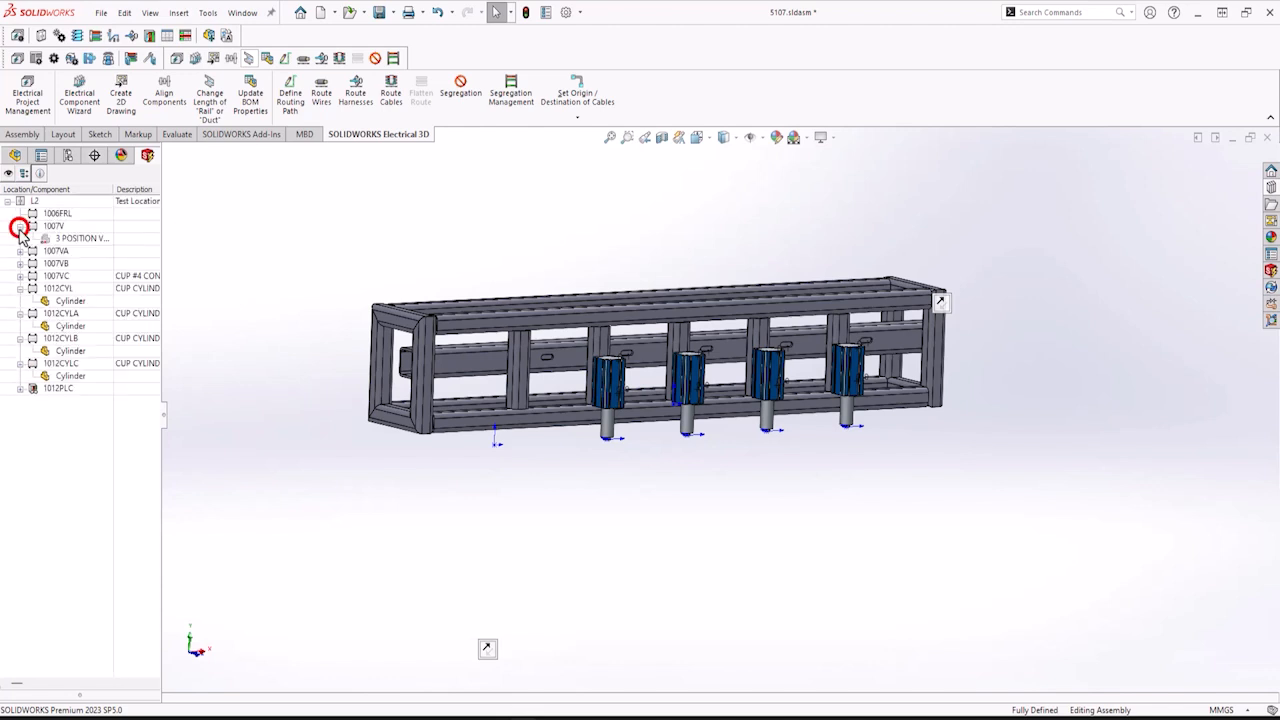
pyautogui.rightClick(90, 241)
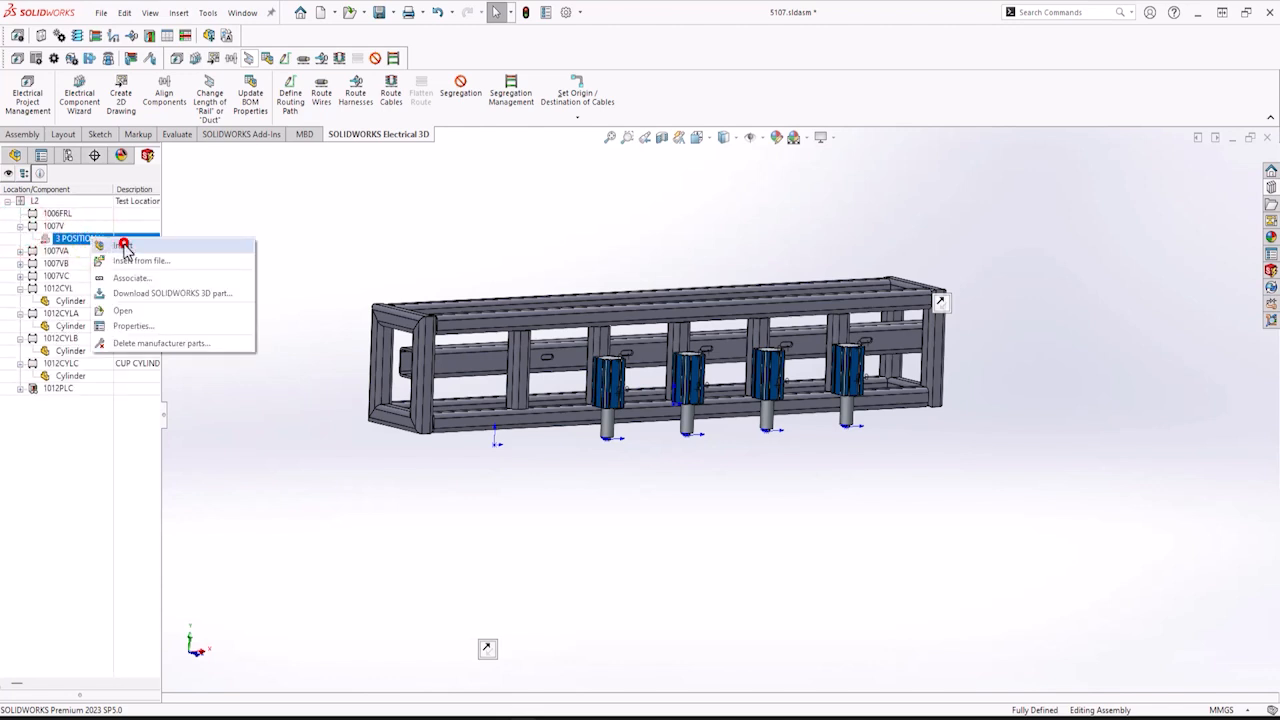
pyautogui.click(124, 245)
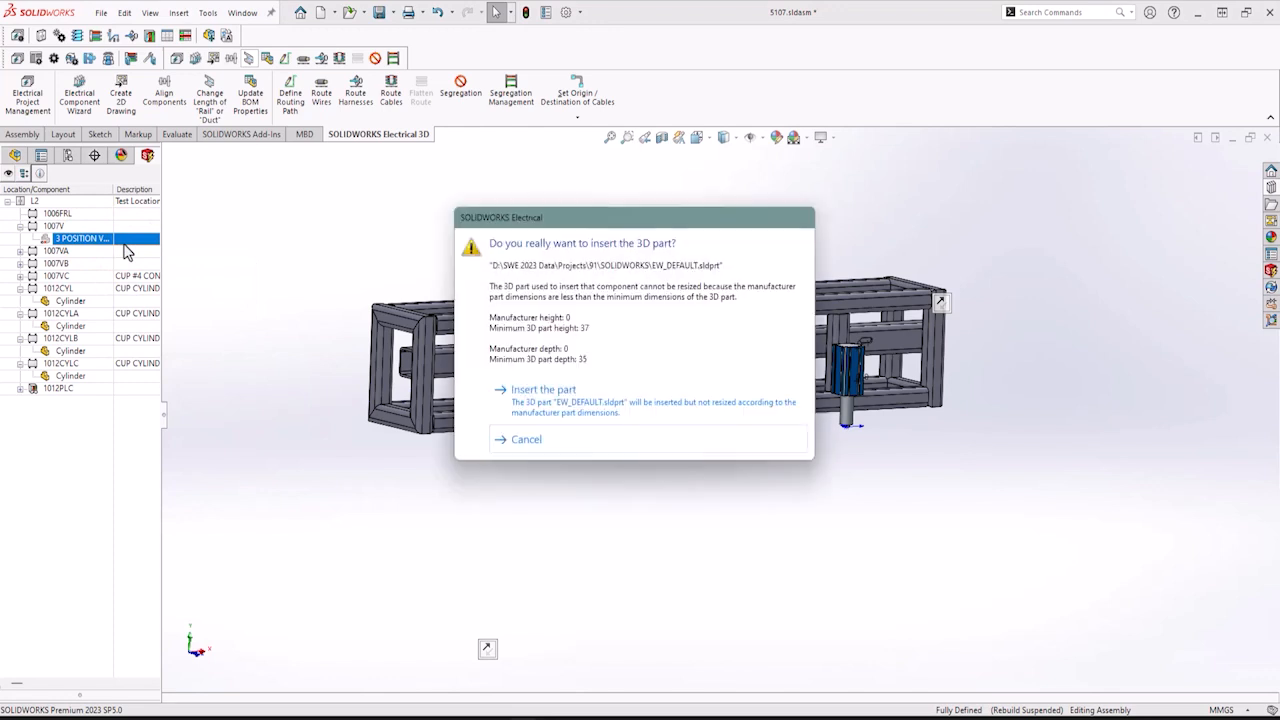
pyautogui.click(525, 441)
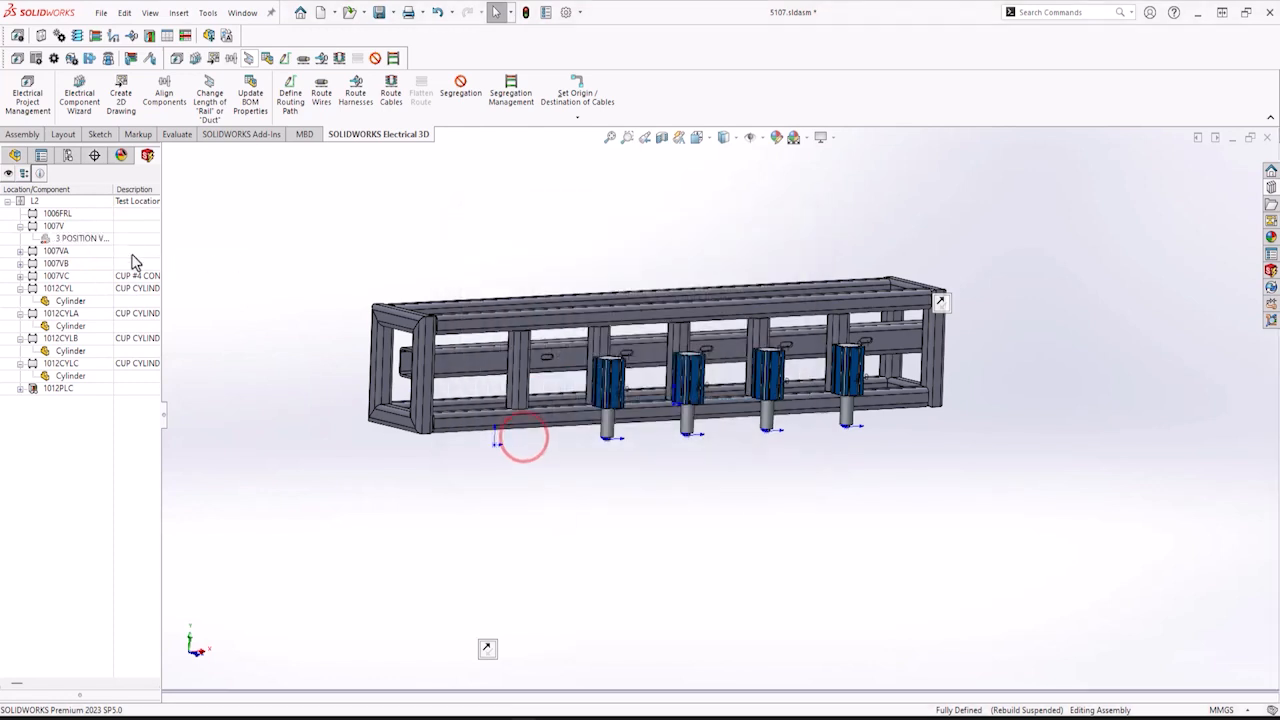
# Insert 6124K424_Air Directional Control Valve.SLDPRT from file for the 1007V valve and place it beside the frame.
pyautogui.rightClick(92, 247)
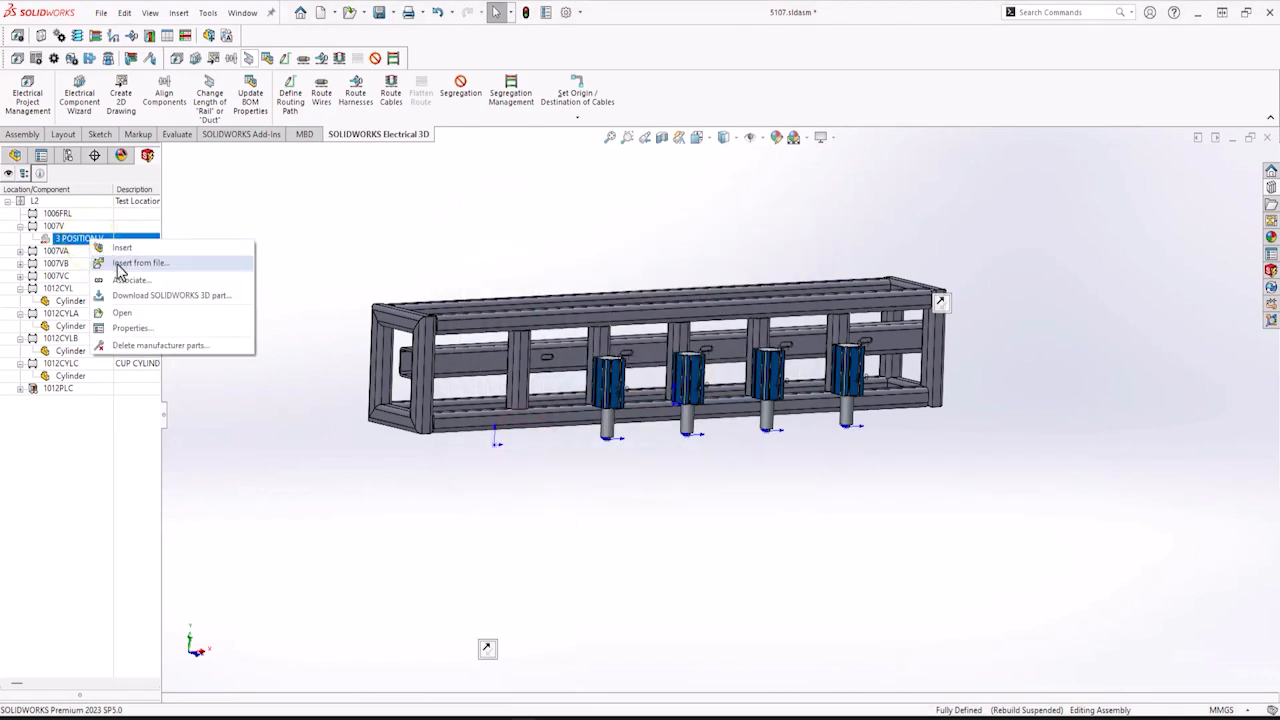
pyautogui.click(114, 263)
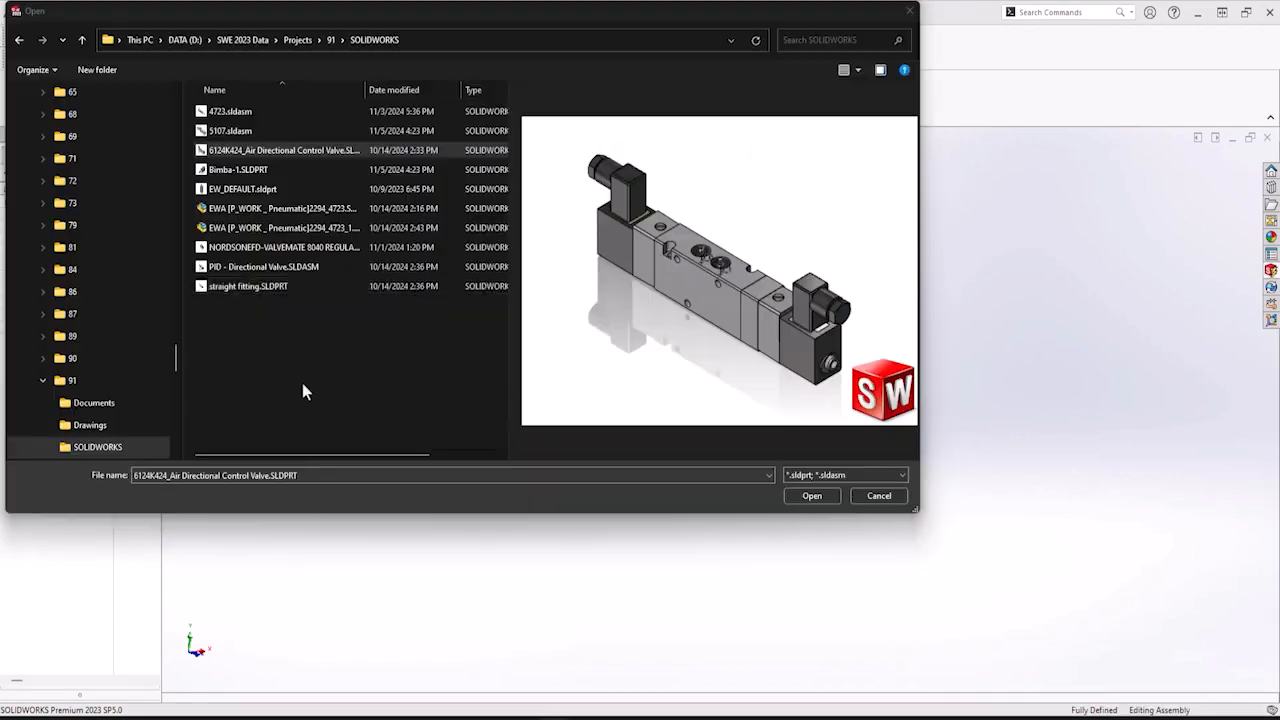
pyautogui.click(822, 497)
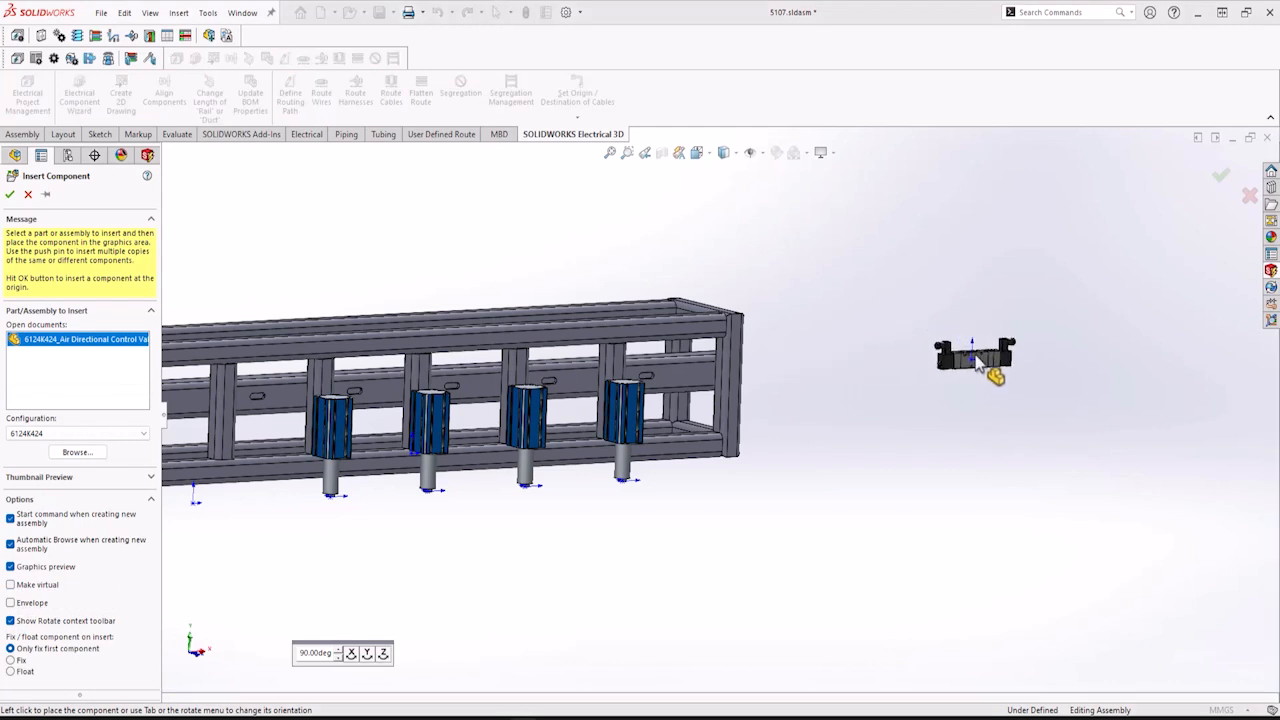
pyautogui.click(980, 362)
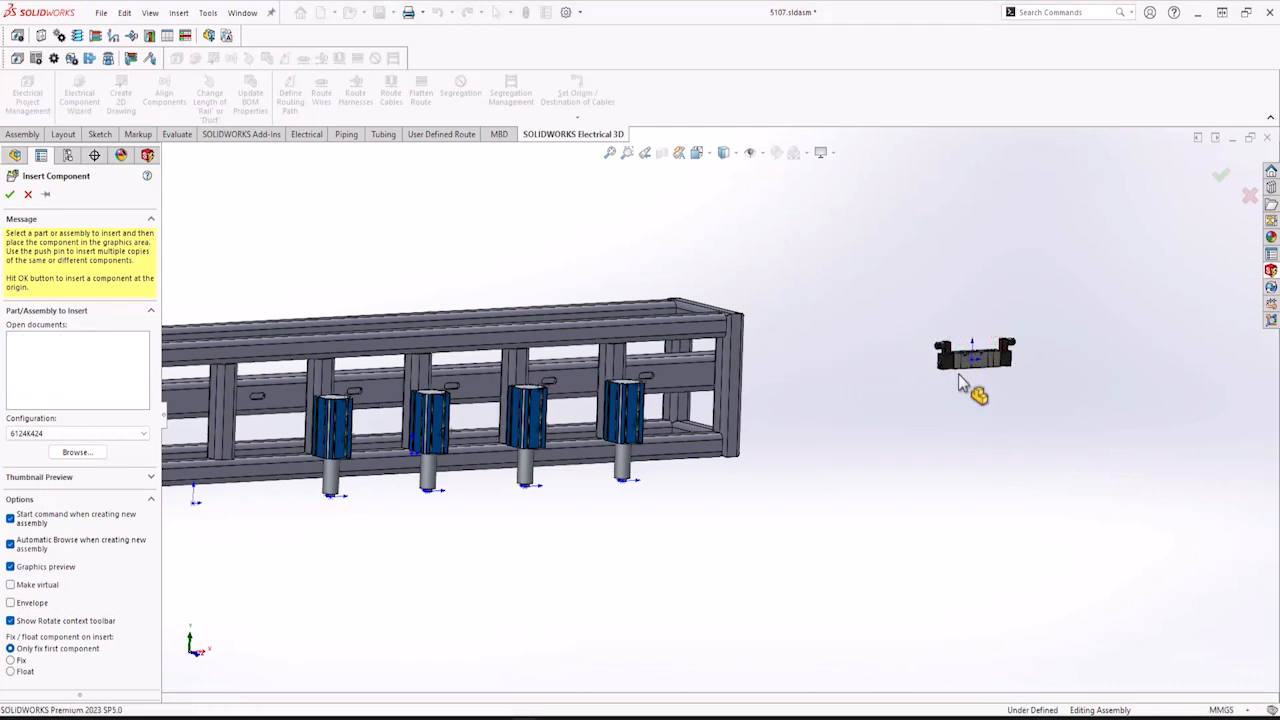
# Rotate the inserted 1007V valve to a new orientation with the move triad.
pyautogui.scroll(-5, 958, 378)
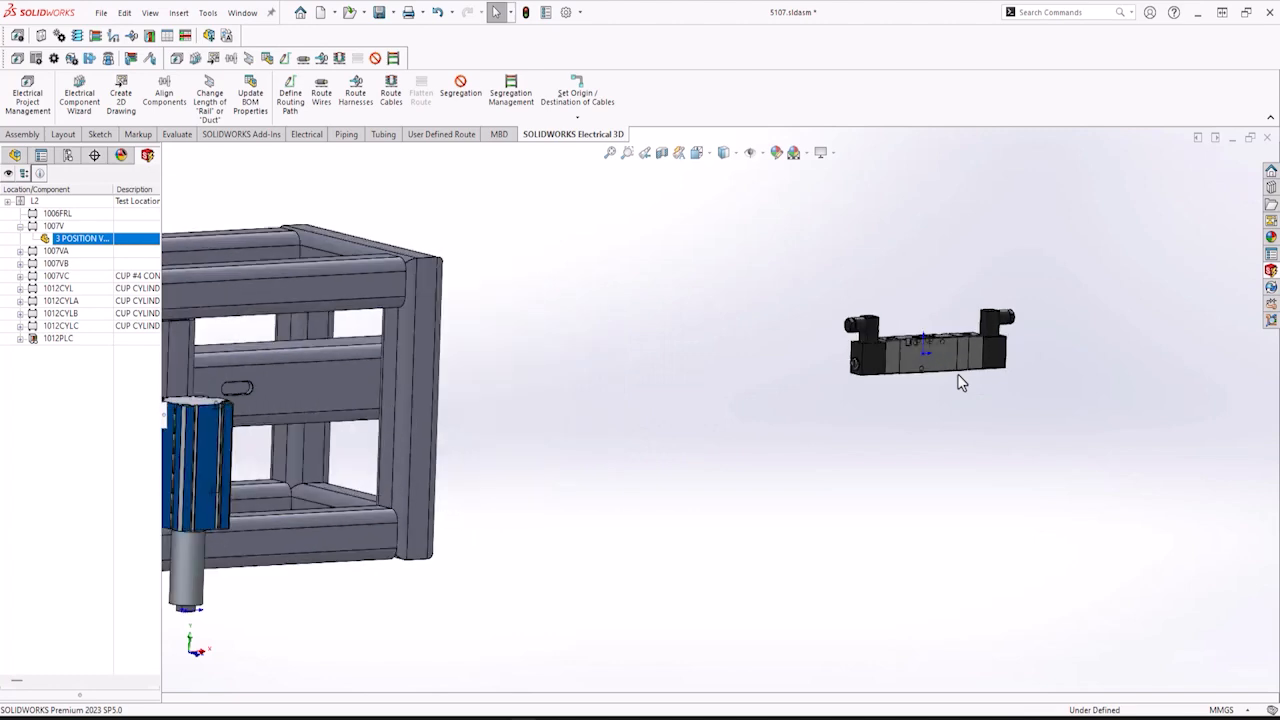
pyautogui.moveTo(958, 372); pyautogui.dragTo(957, 370, button='middle')
pyautogui.scroll(-5, 960, 383)
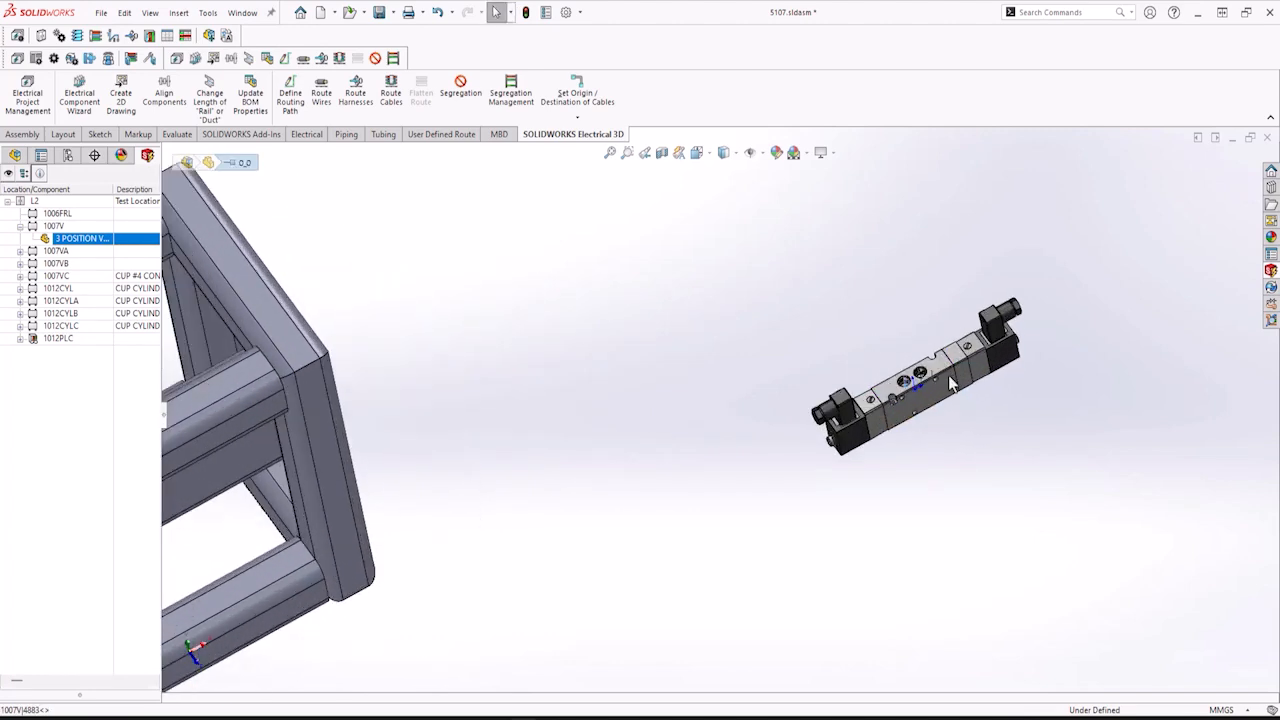
pyautogui.click(893, 390)
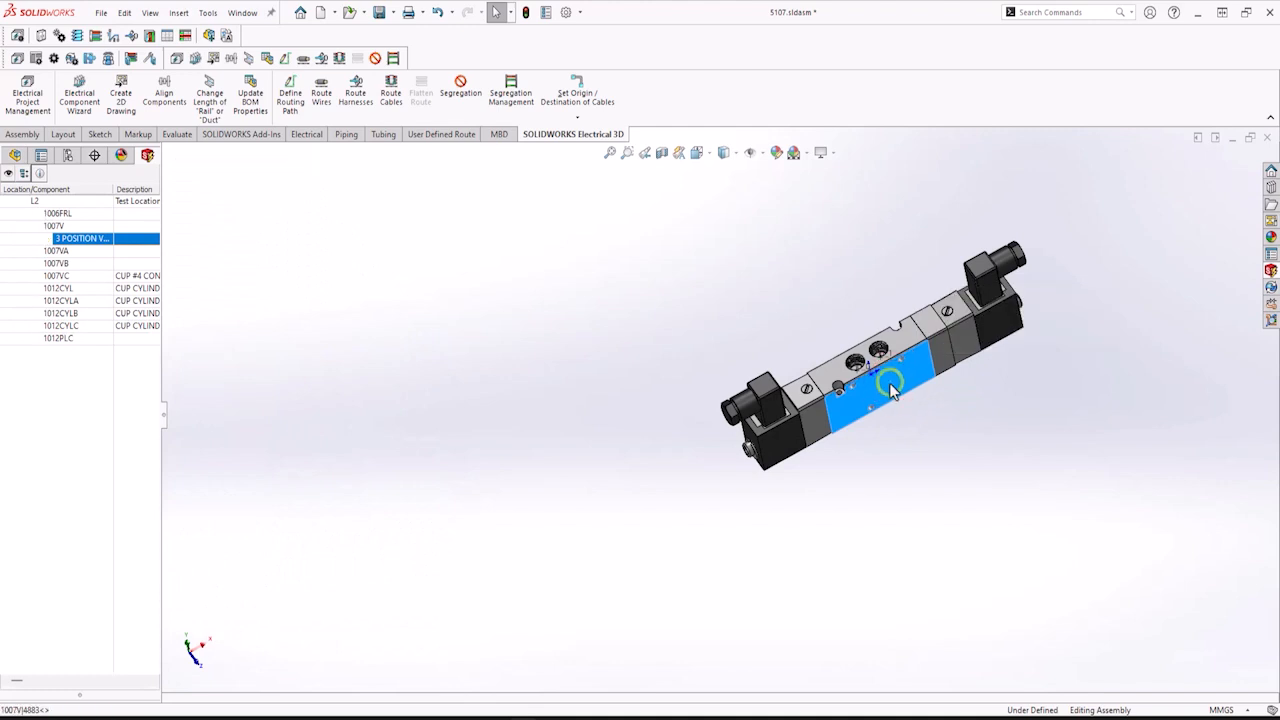
pyautogui.rightClick(894, 375)
pyautogui.click(943, 449)
pyautogui.moveTo(938, 382); pyautogui.dragTo(910, 306)
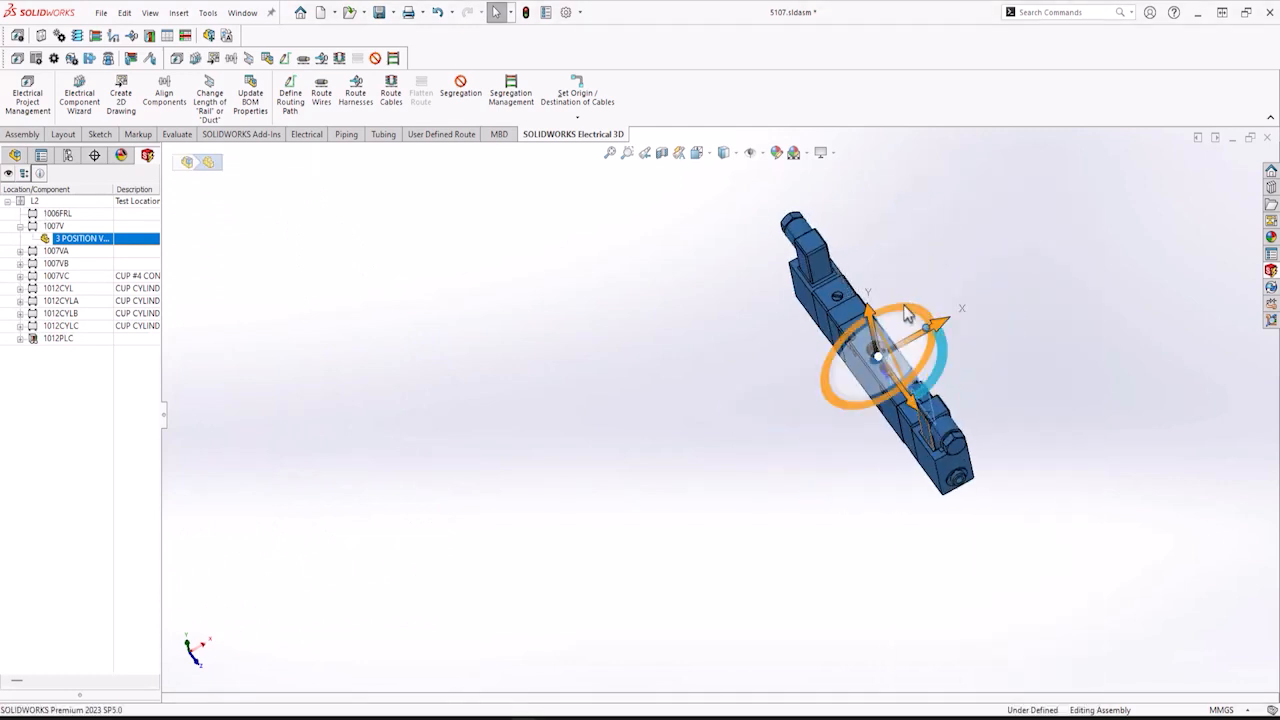
pyautogui.scroll(2, 740, 398)
pyautogui.click(592, 452)
# Insert the air directional control valve part from file for the 1007VA component and place it beside the first valve.
pyautogui.click(27, 253)
pyautogui.rightClick(60, 255)
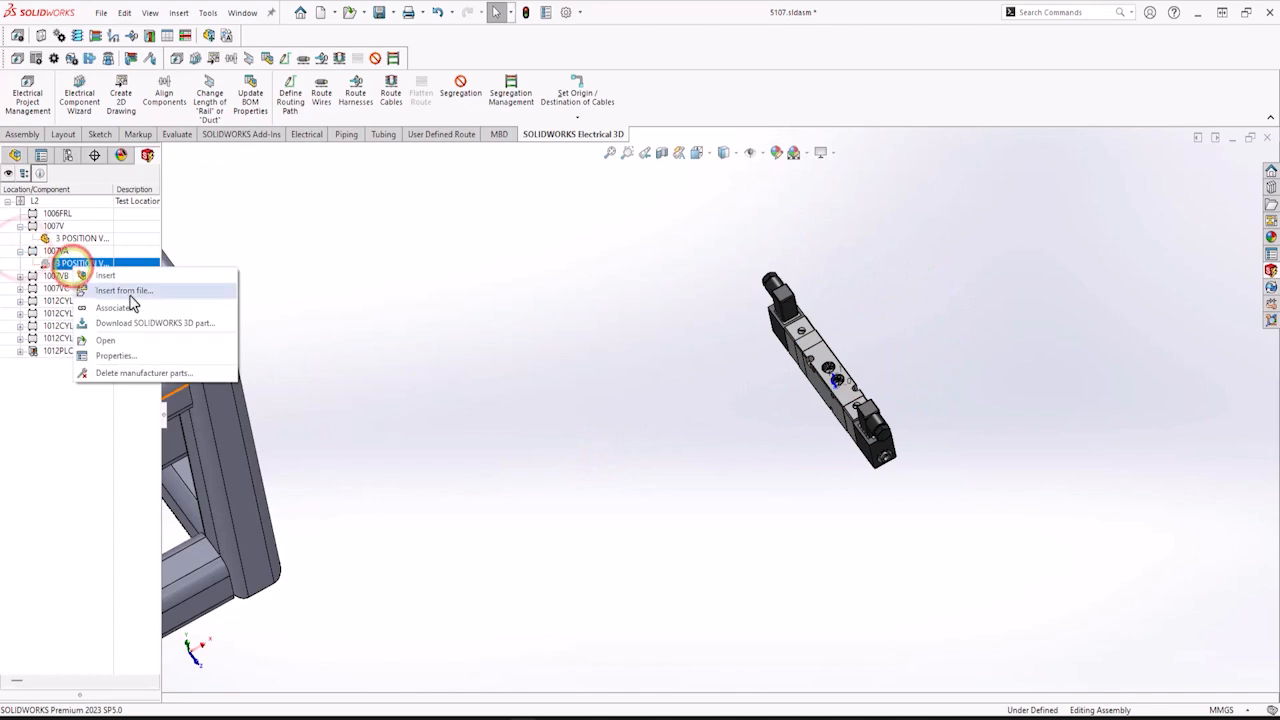
pyautogui.click(120, 290)
pyautogui.click(263, 266)
pyautogui.click(812, 495)
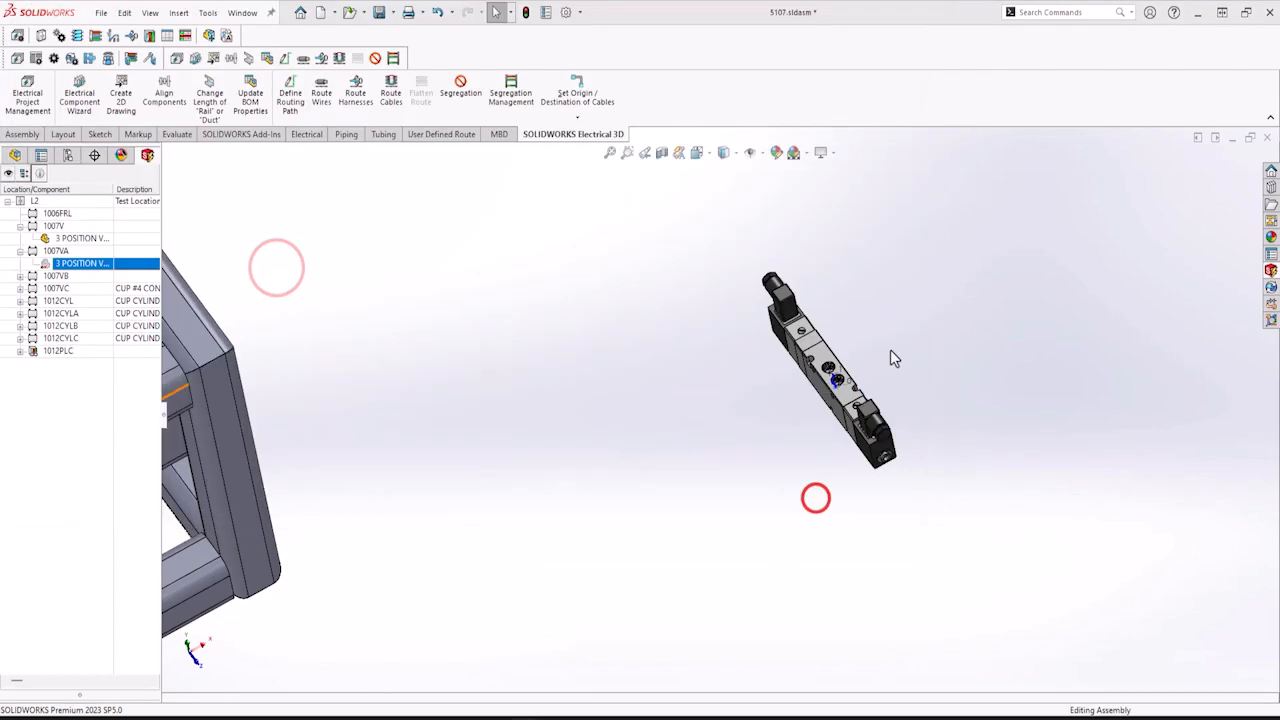
pyautogui.click(920, 332)
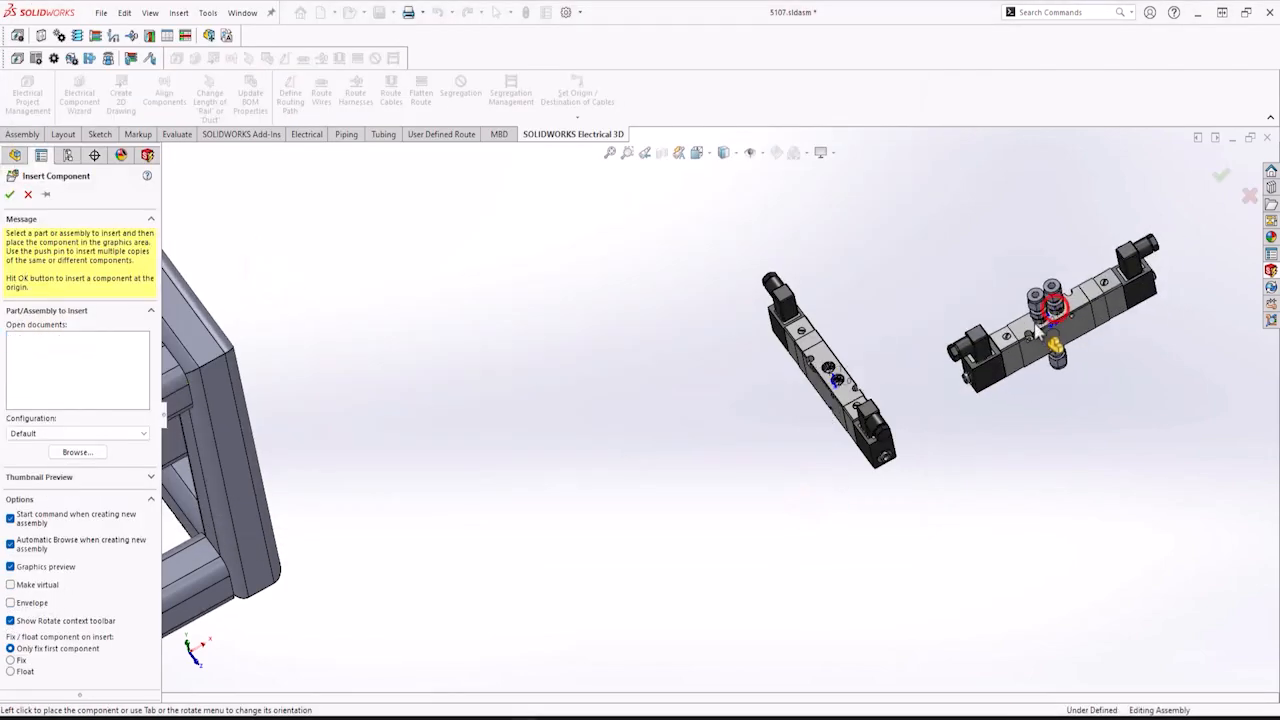
pyautogui.rightClick(1085, 325)
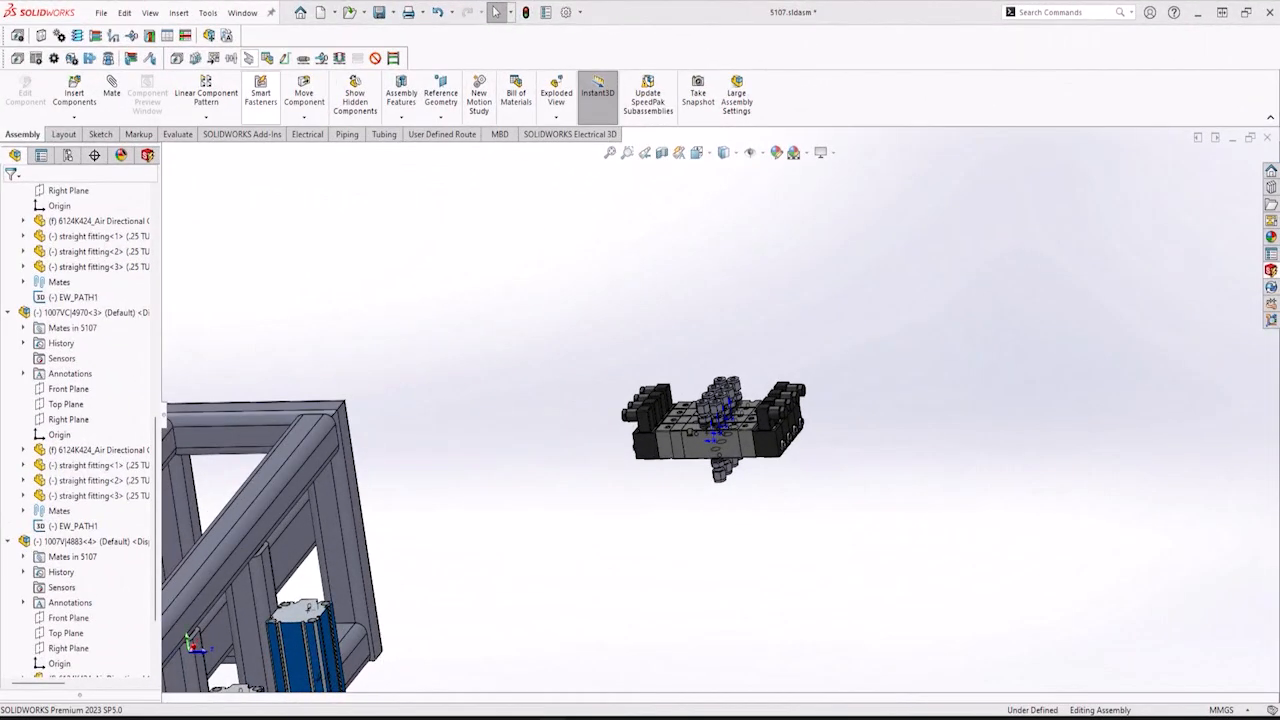
# Create a reference plane offset above a spacer face on top of the valve stack.
pyautogui.moveTo(686, 441); pyautogui.dragTo(724, 464, button='middle')
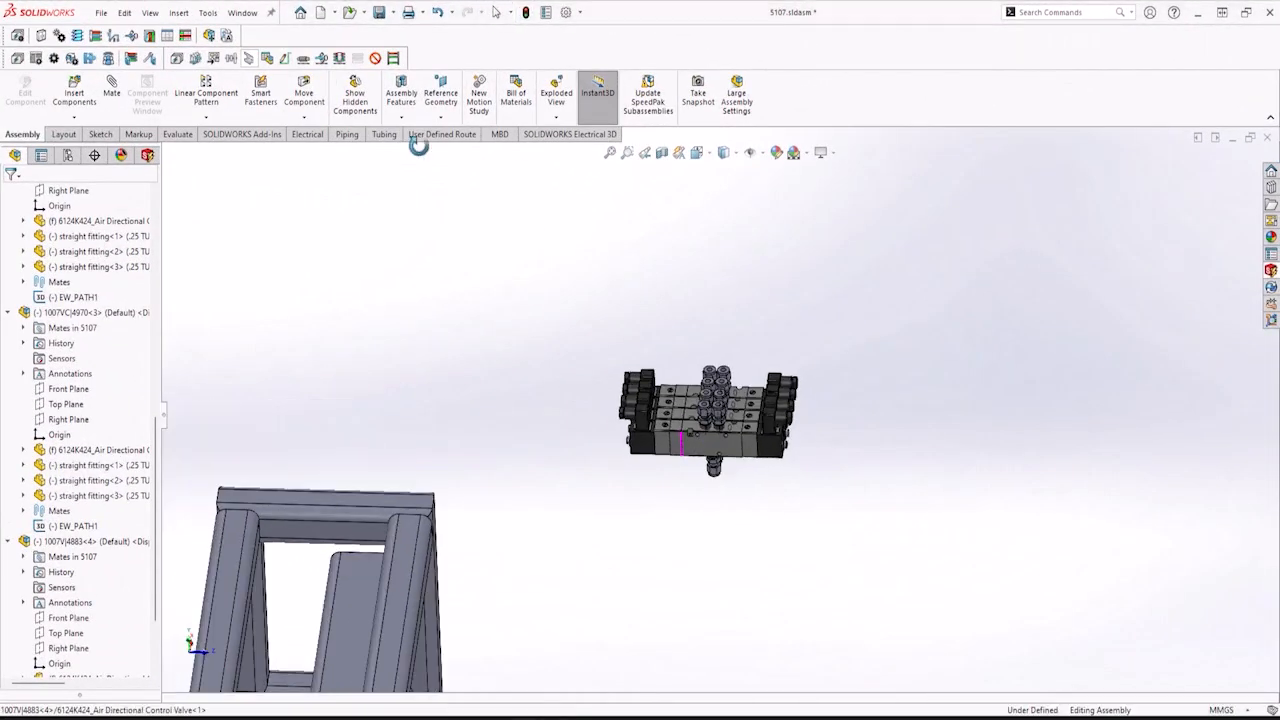
pyautogui.scroll(-4, 677, 421)
pyautogui.scroll(-5, 677, 421)
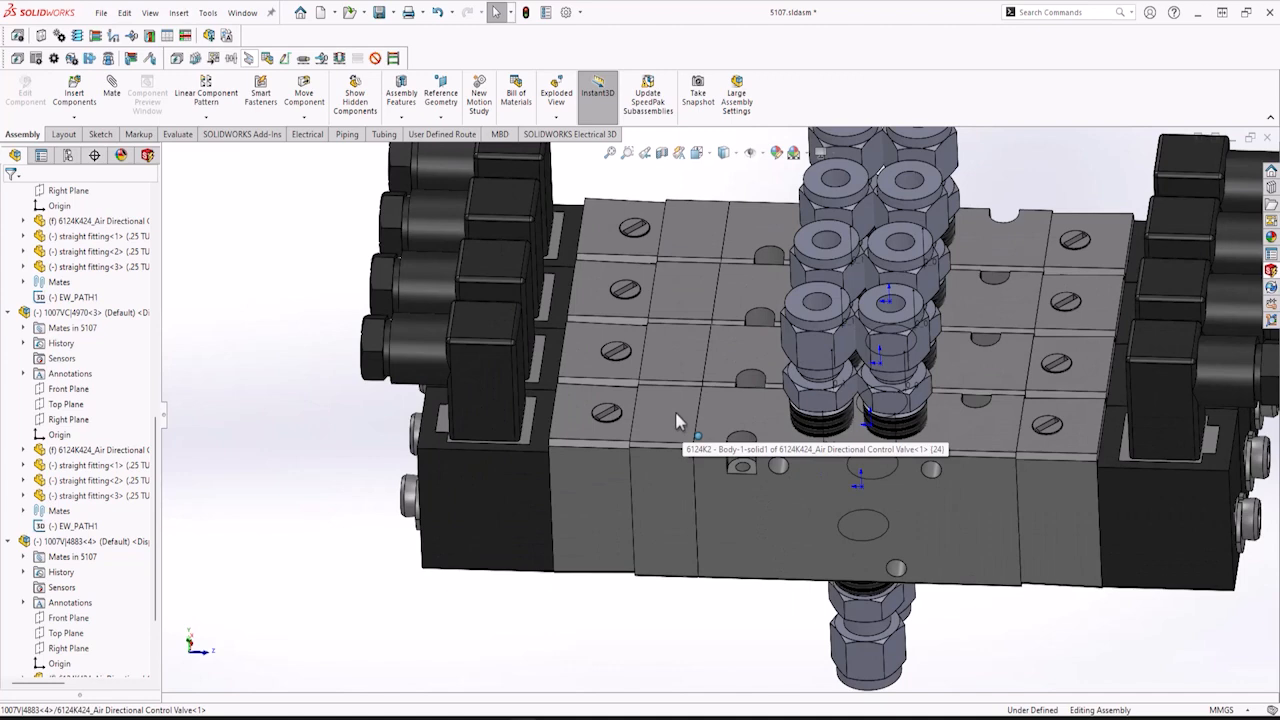
pyautogui.click(677, 421)
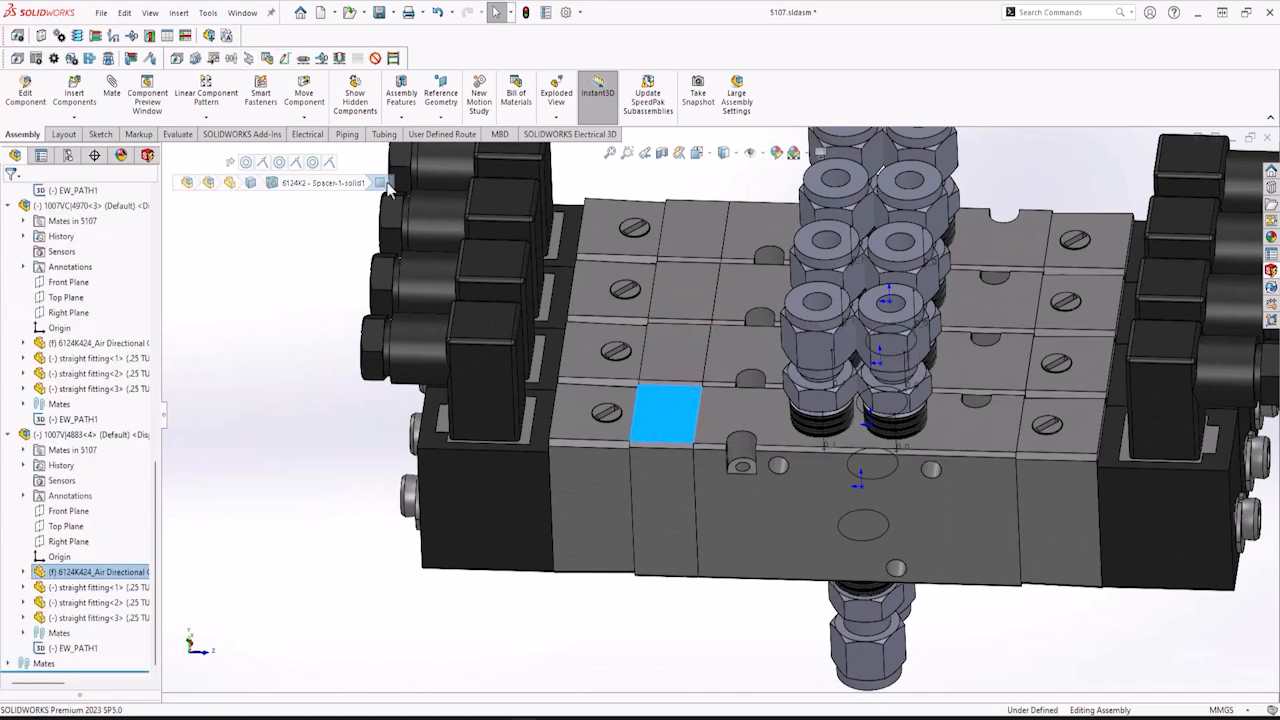
pyautogui.click(180, 14)
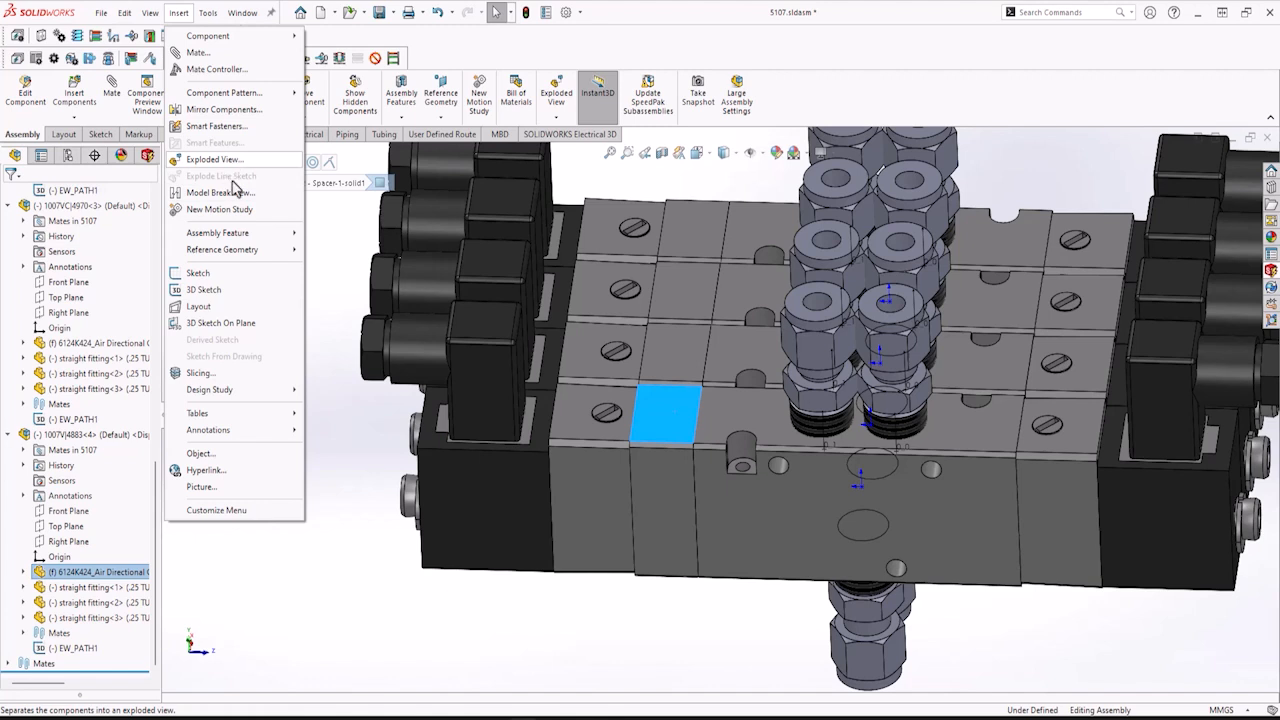
pyautogui.moveTo(240, 249)
pyautogui.click(333, 257)
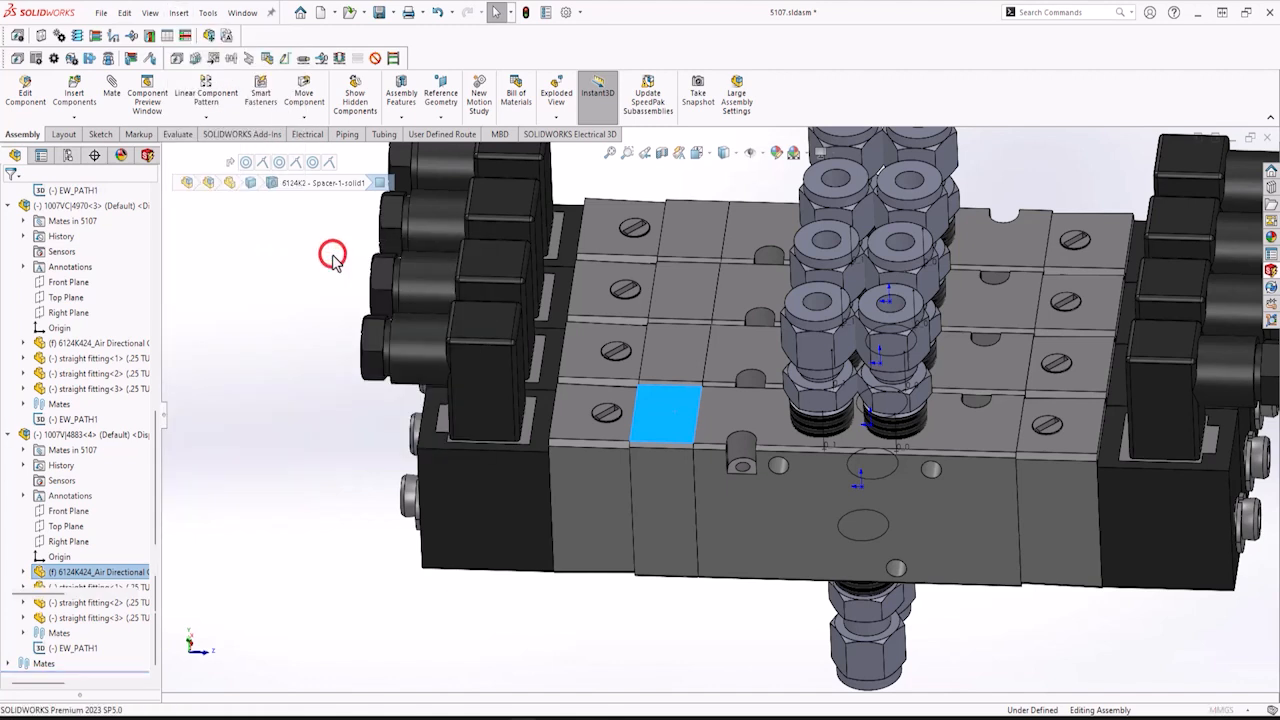
pyautogui.moveTo(66, 604); pyautogui.dragTo(66, 502)
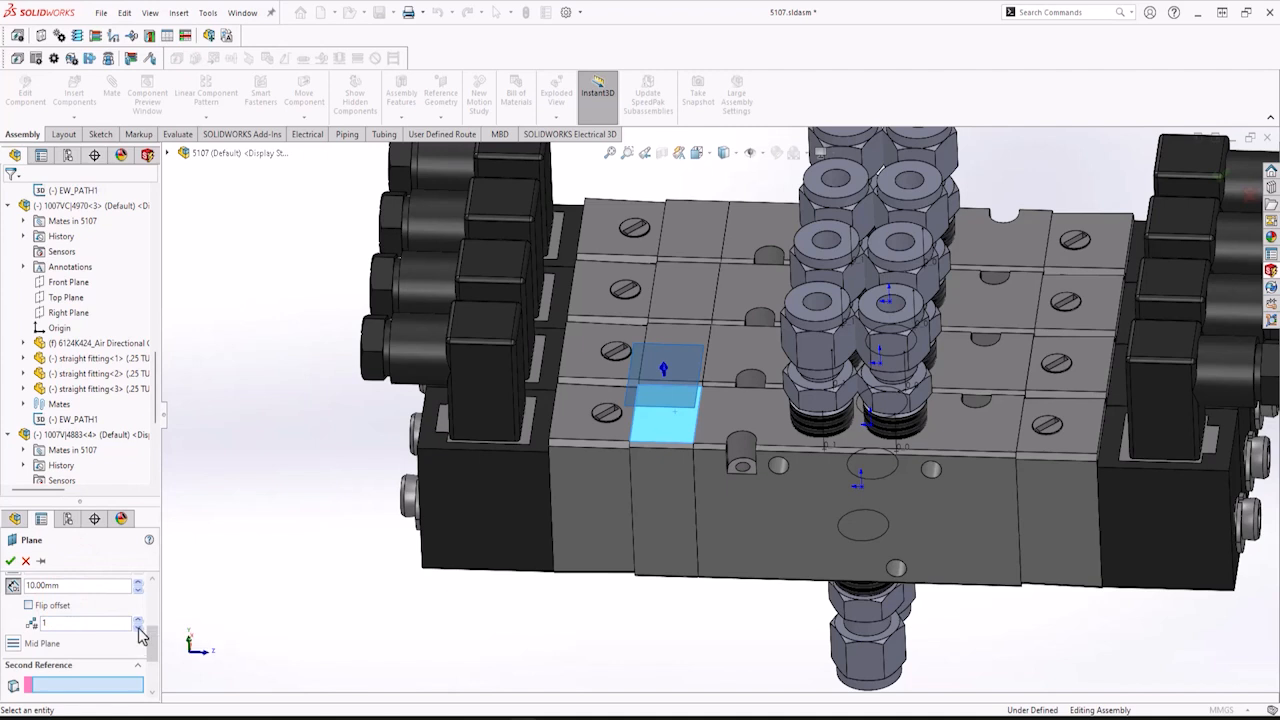
pyautogui.click(139, 582)
pyautogui.click(139, 582)
pyautogui.click(139, 582)
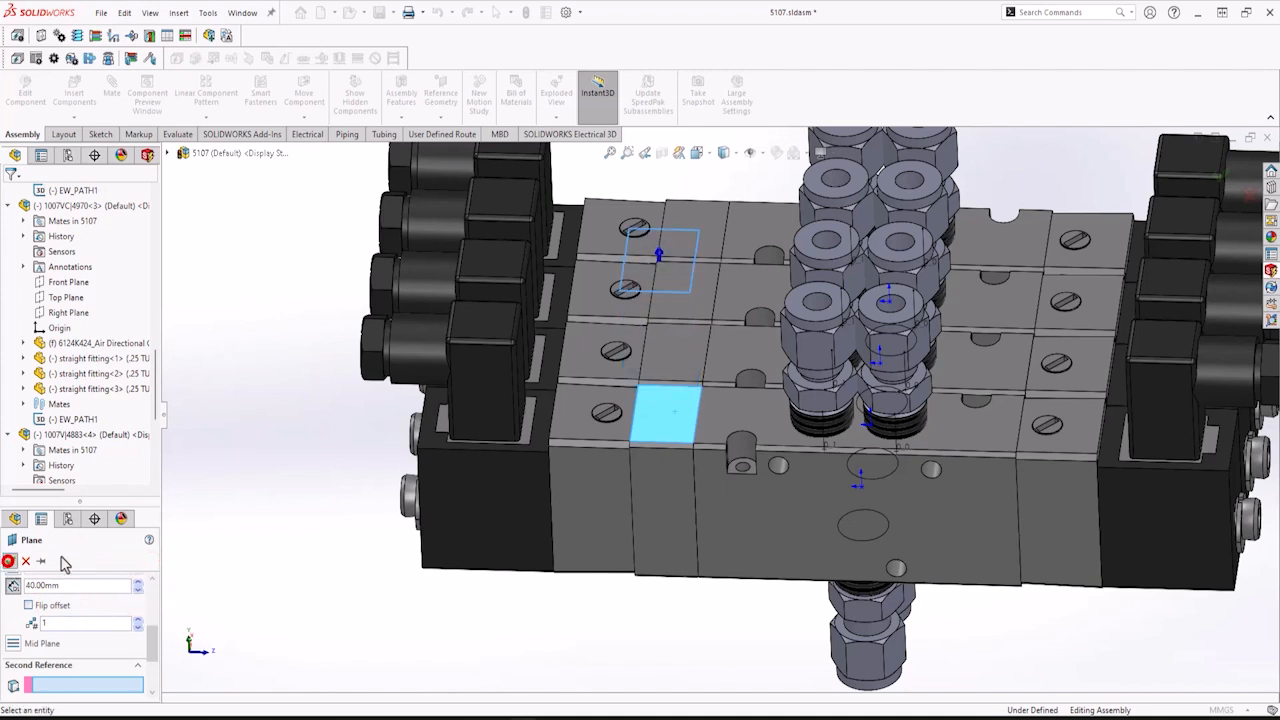
pyautogui.click(10, 560)
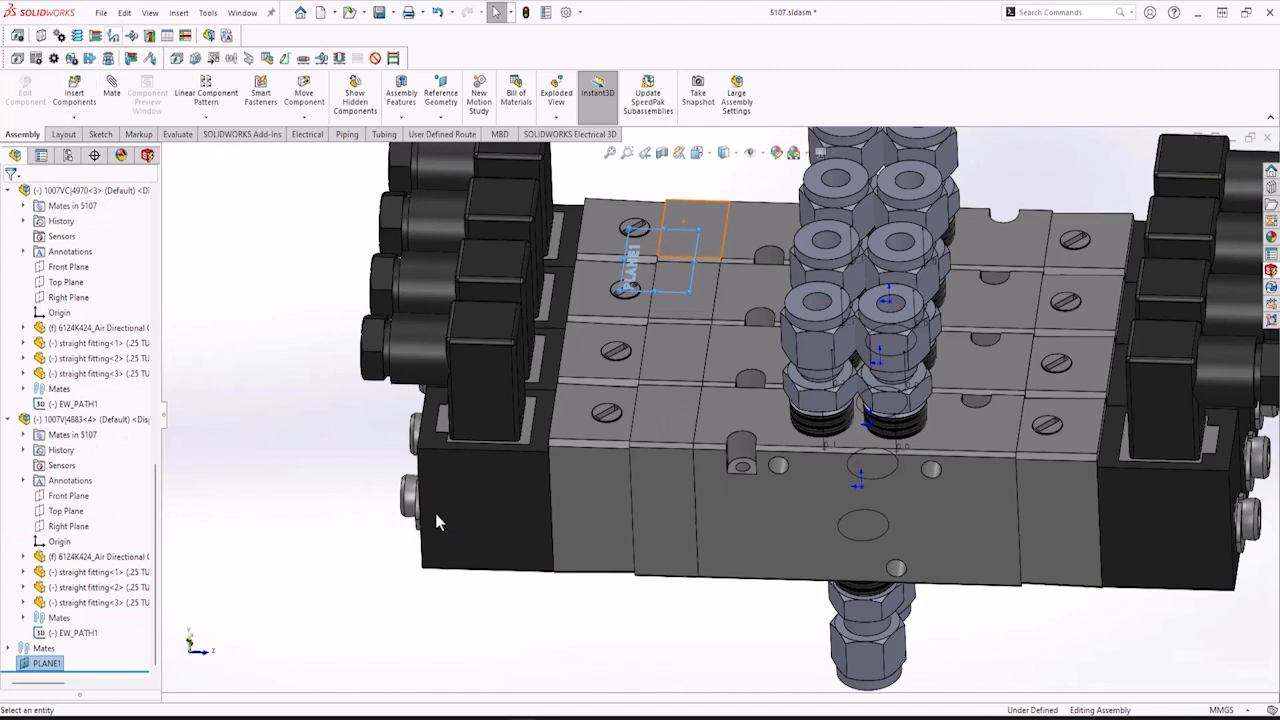
# Draw a 3D sketch of lines running across the valve fittings on PLANE1, looping out to one side and back.
pyautogui.click(103, 132)
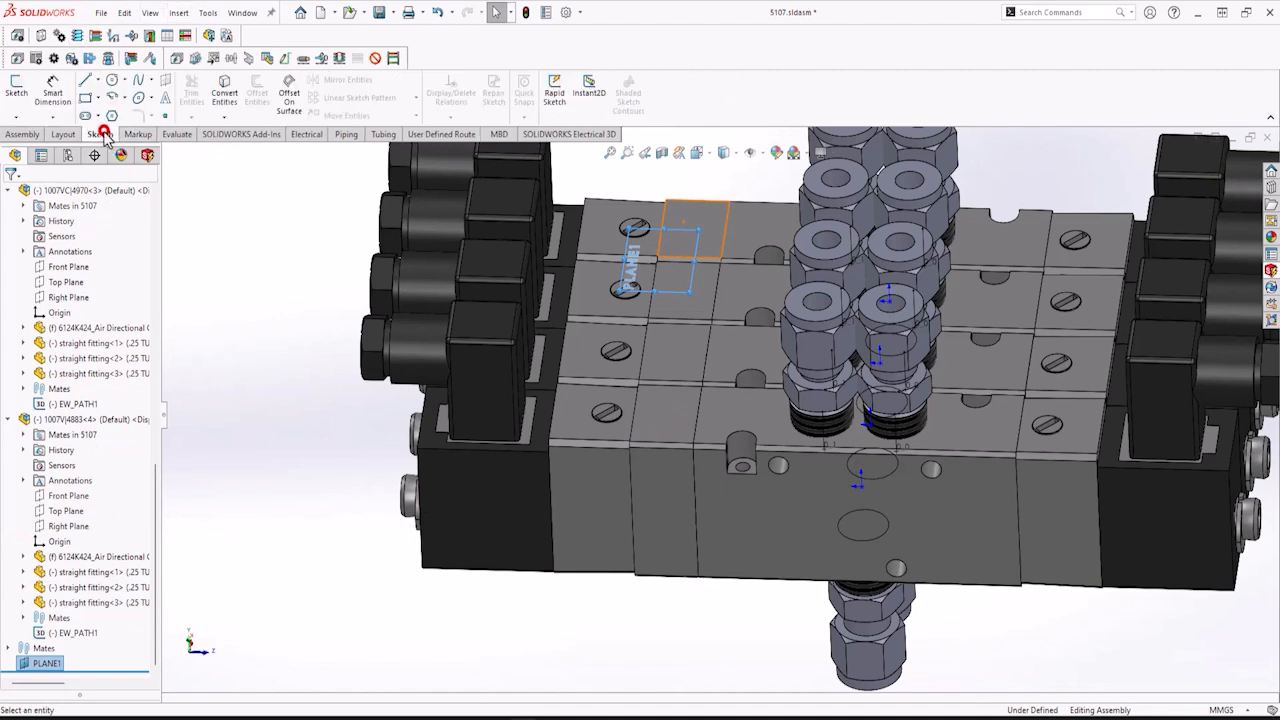
pyautogui.click(17, 118)
pyautogui.click(34, 163)
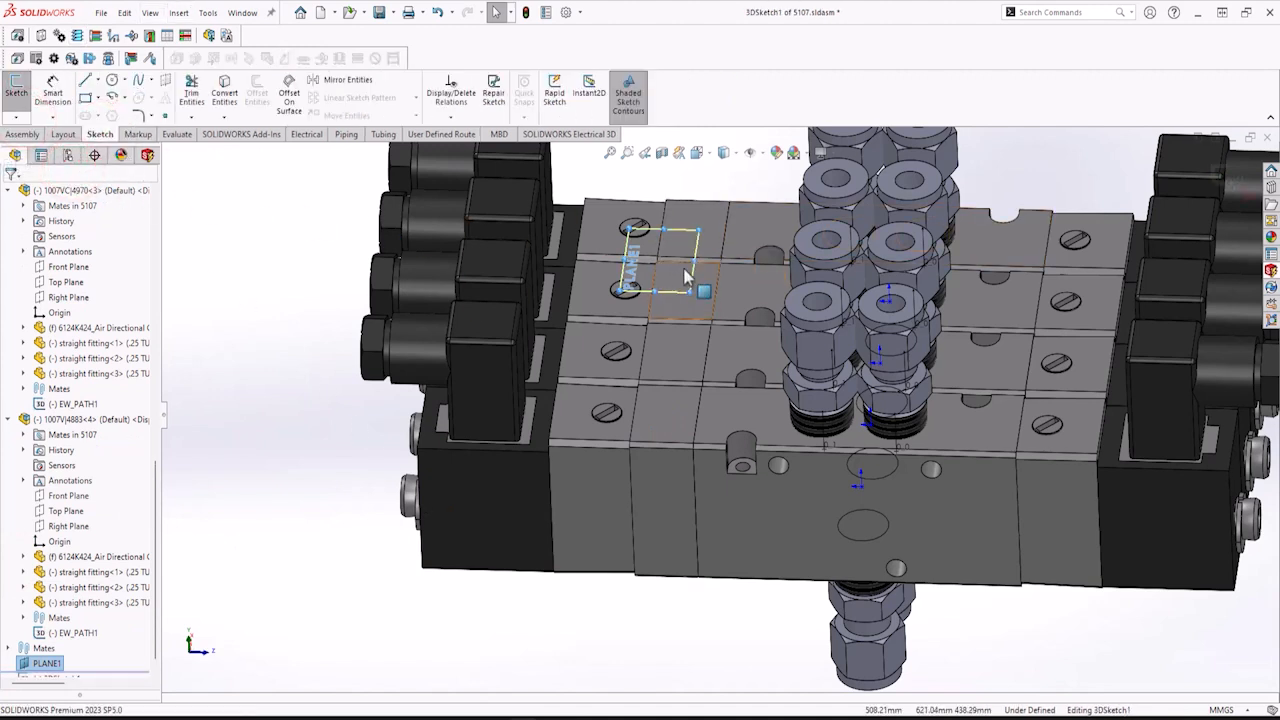
pyautogui.scroll(2, 686, 277)
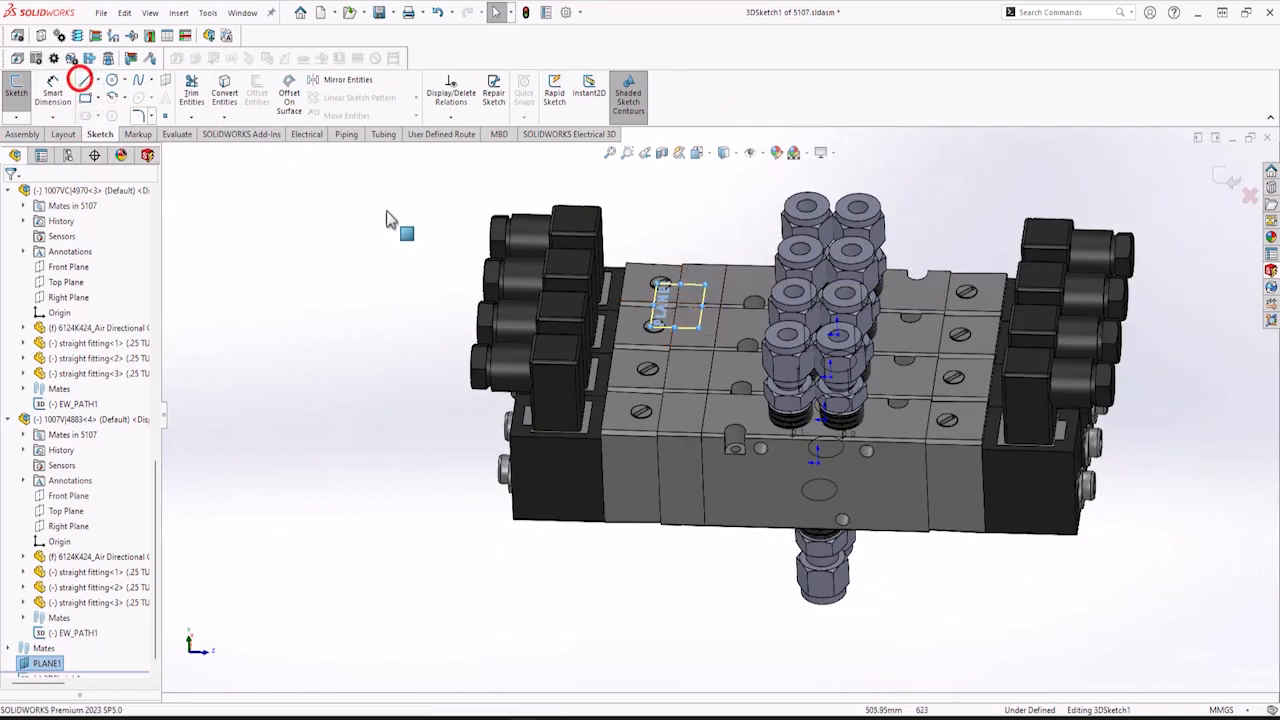
pyautogui.press('space')
pyautogui.click(829, 428)
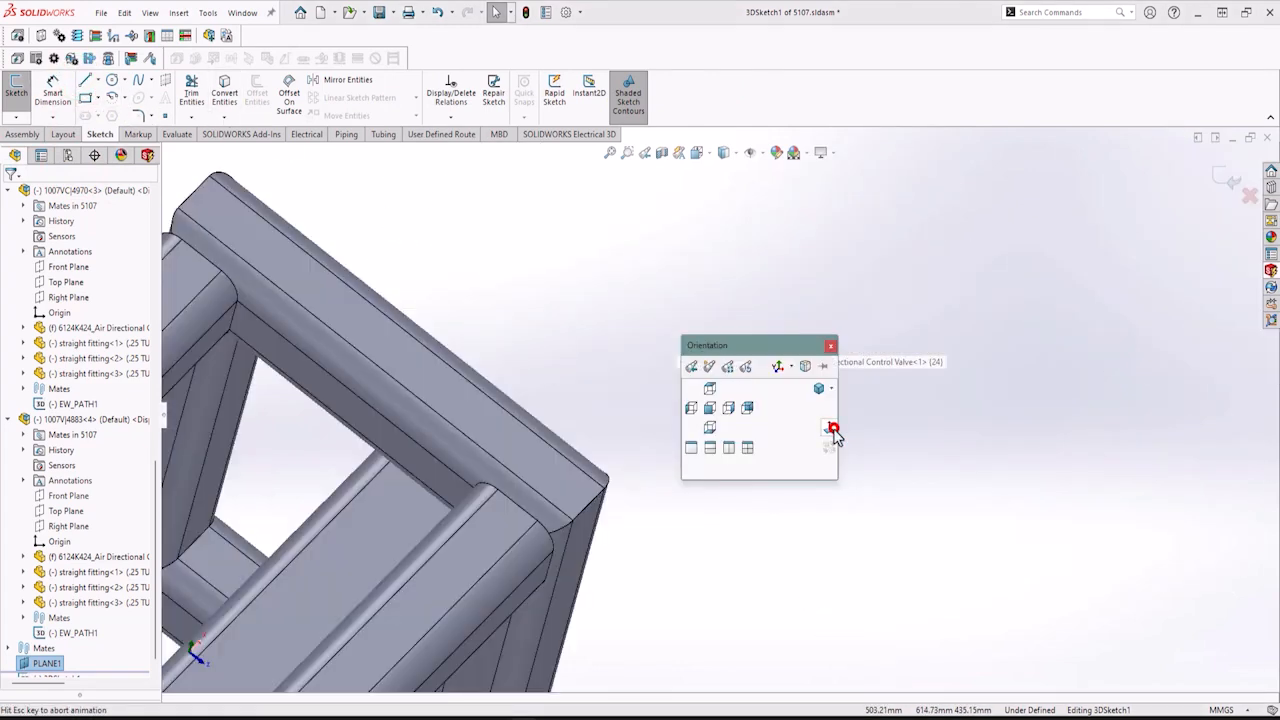
pyautogui.click(86, 80)
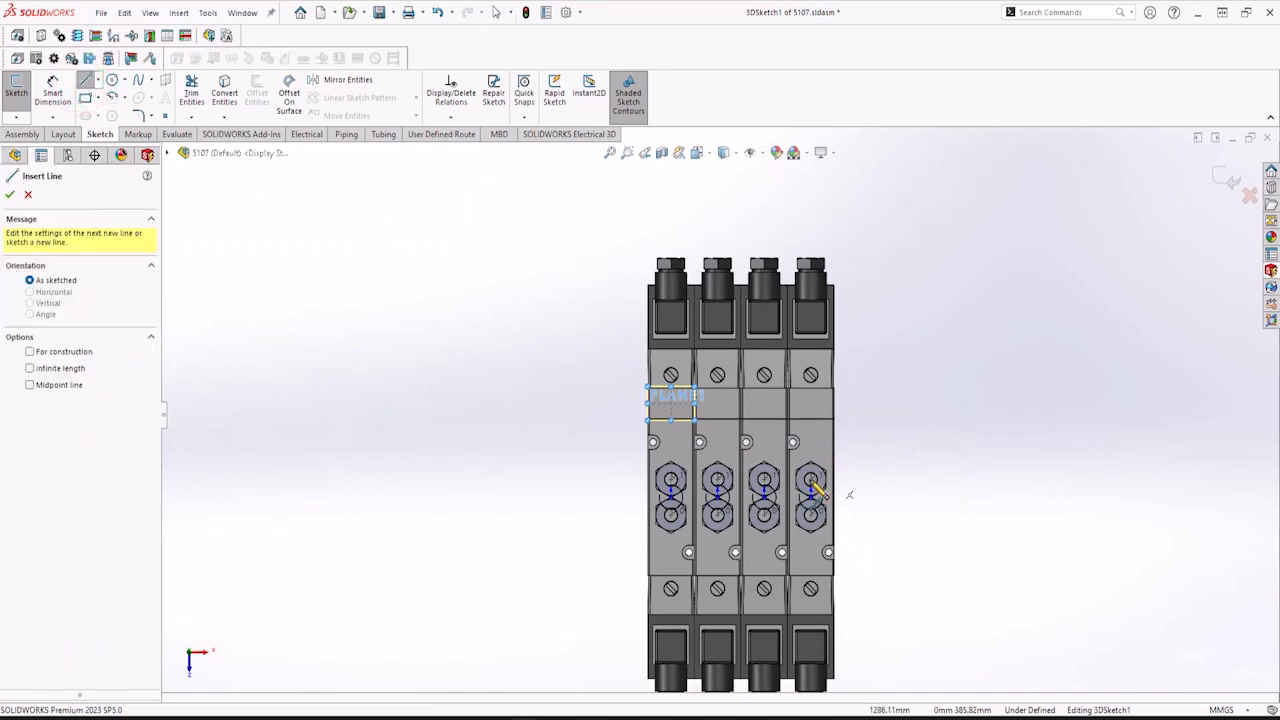
pyautogui.click(889, 479)
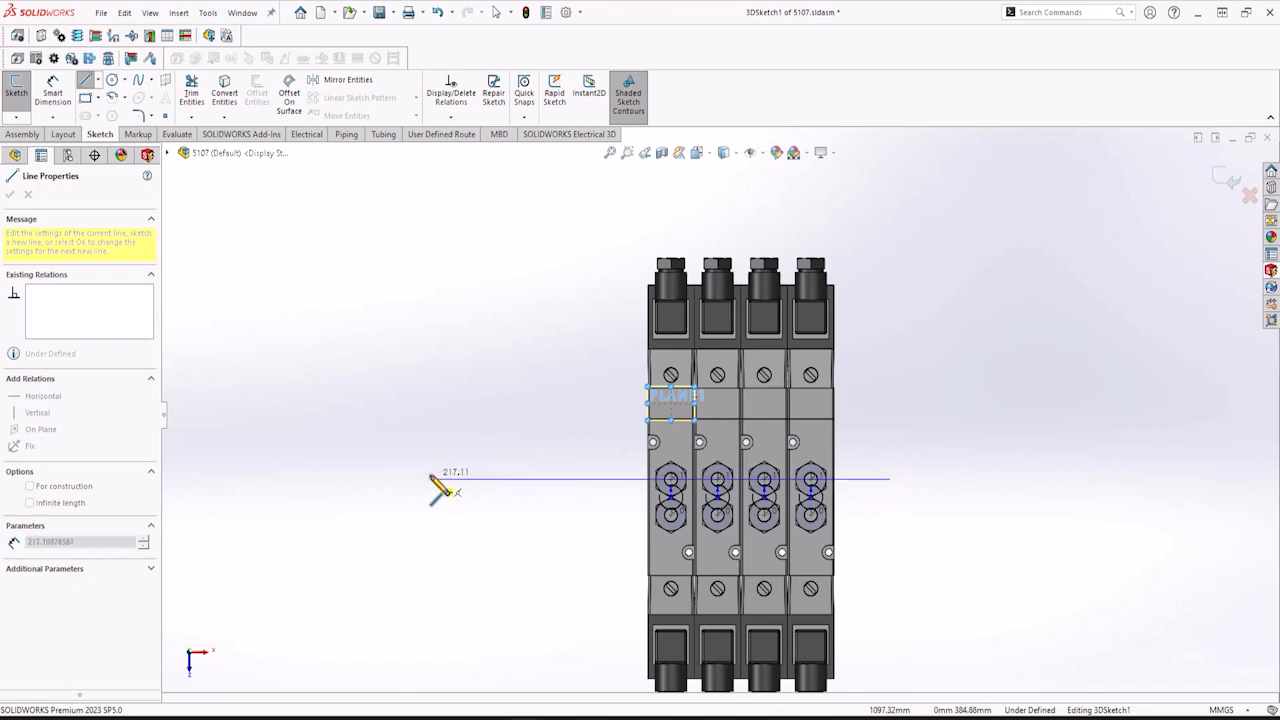
pyautogui.click(430, 479)
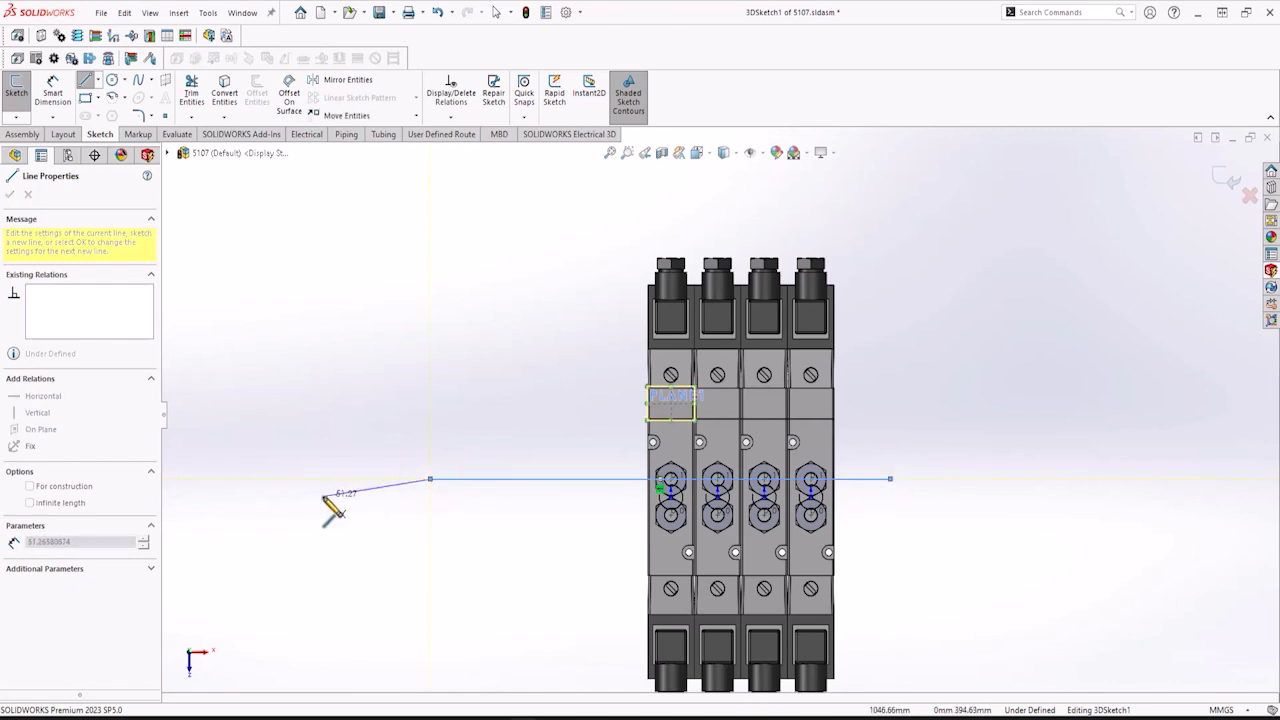
pyautogui.click(323, 496)
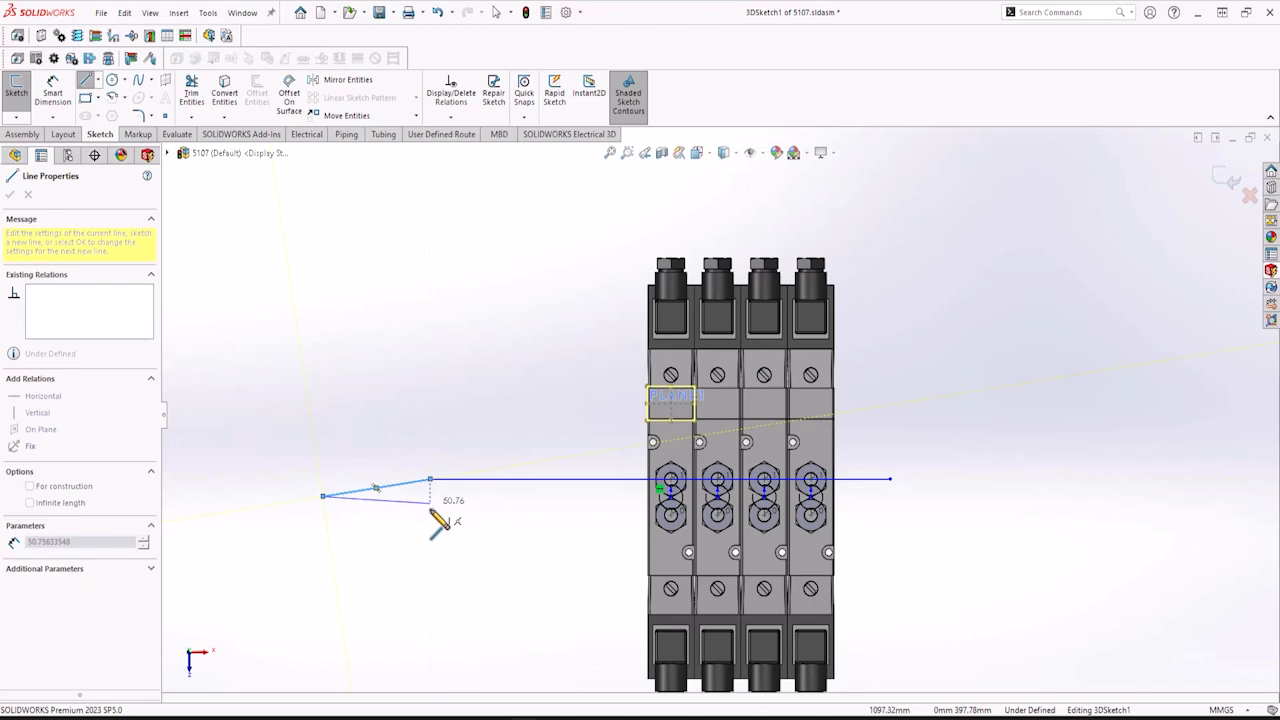
pyautogui.click(430, 508)
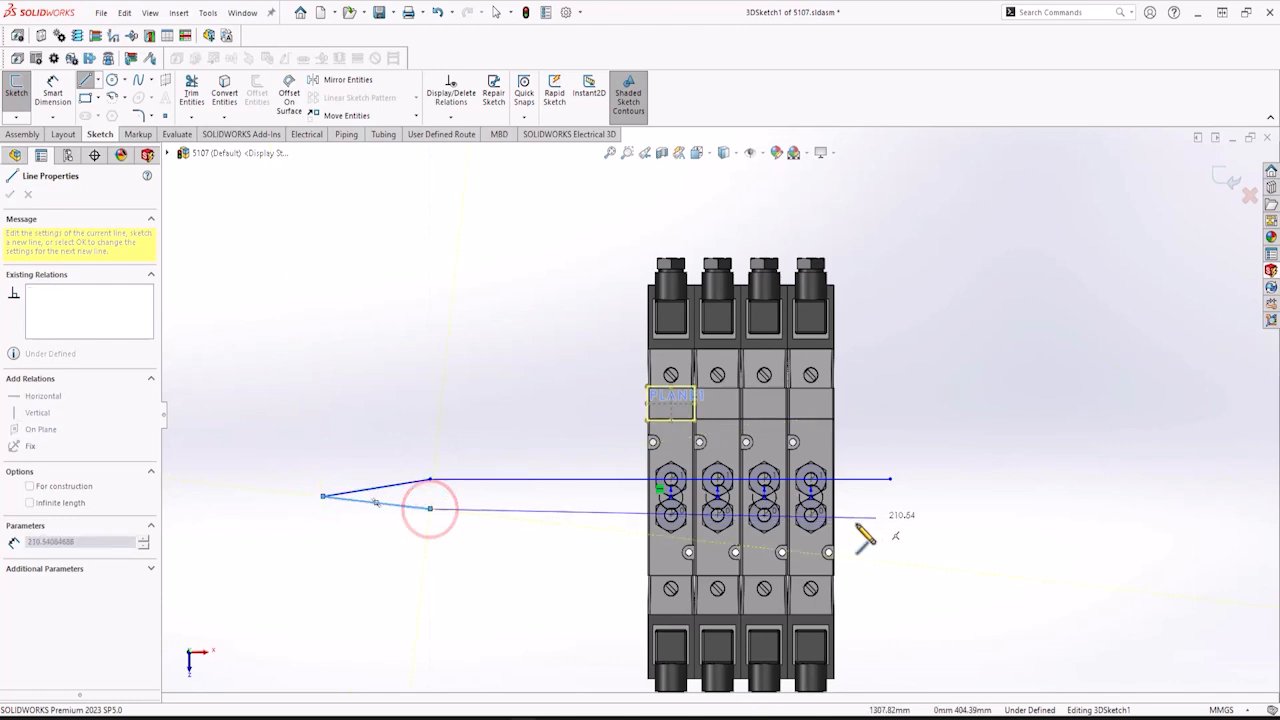
pyautogui.click(890, 516)
pyautogui.rightClick(908, 538)
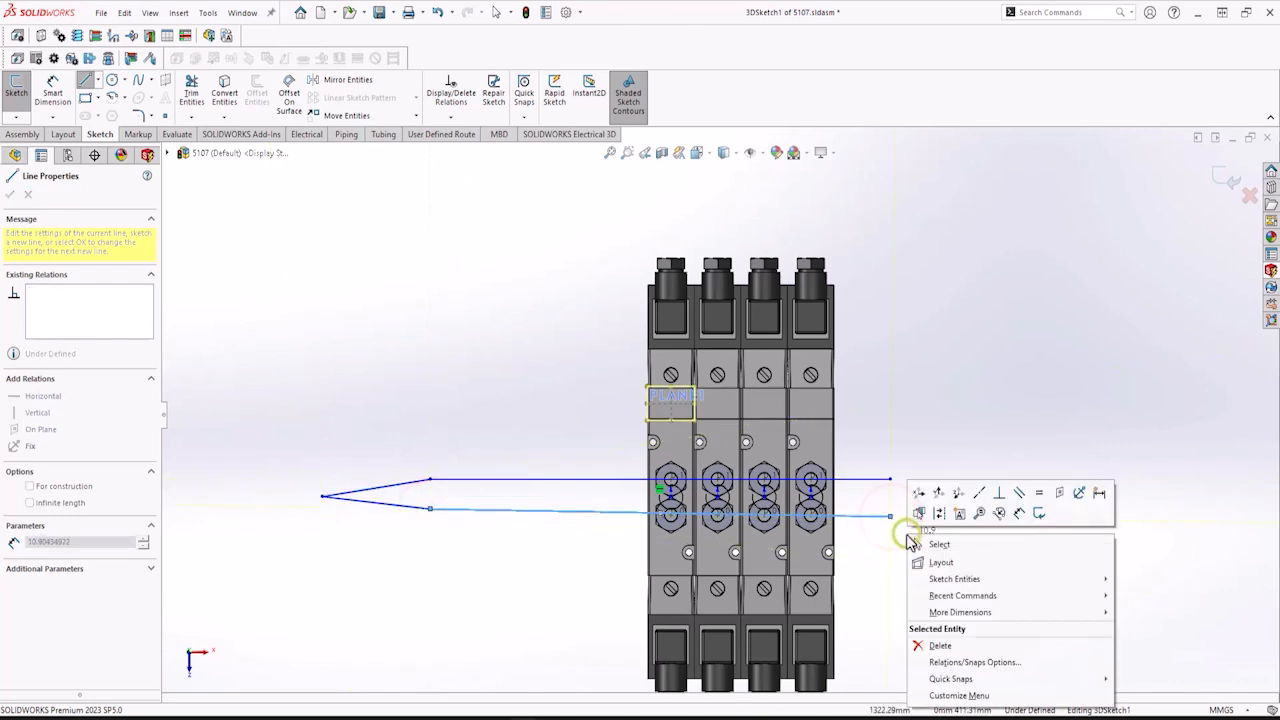
pyautogui.press('Escape')
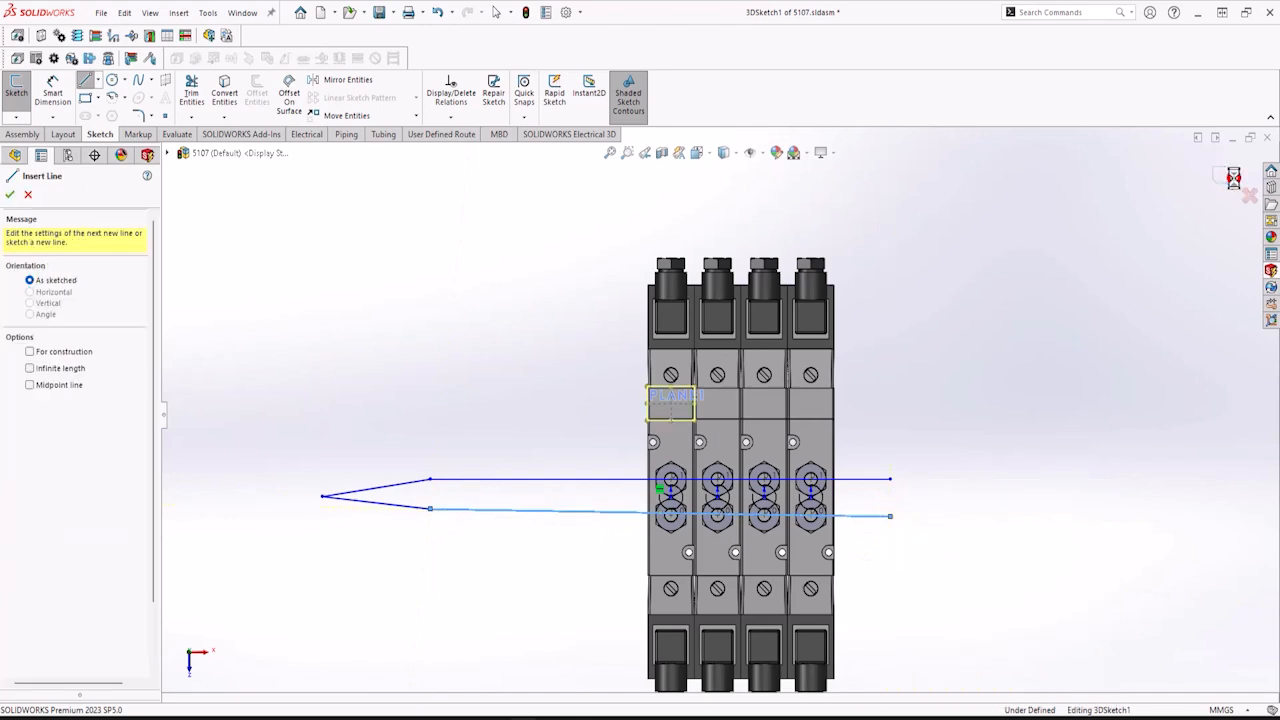
pyautogui.click(1226, 180)
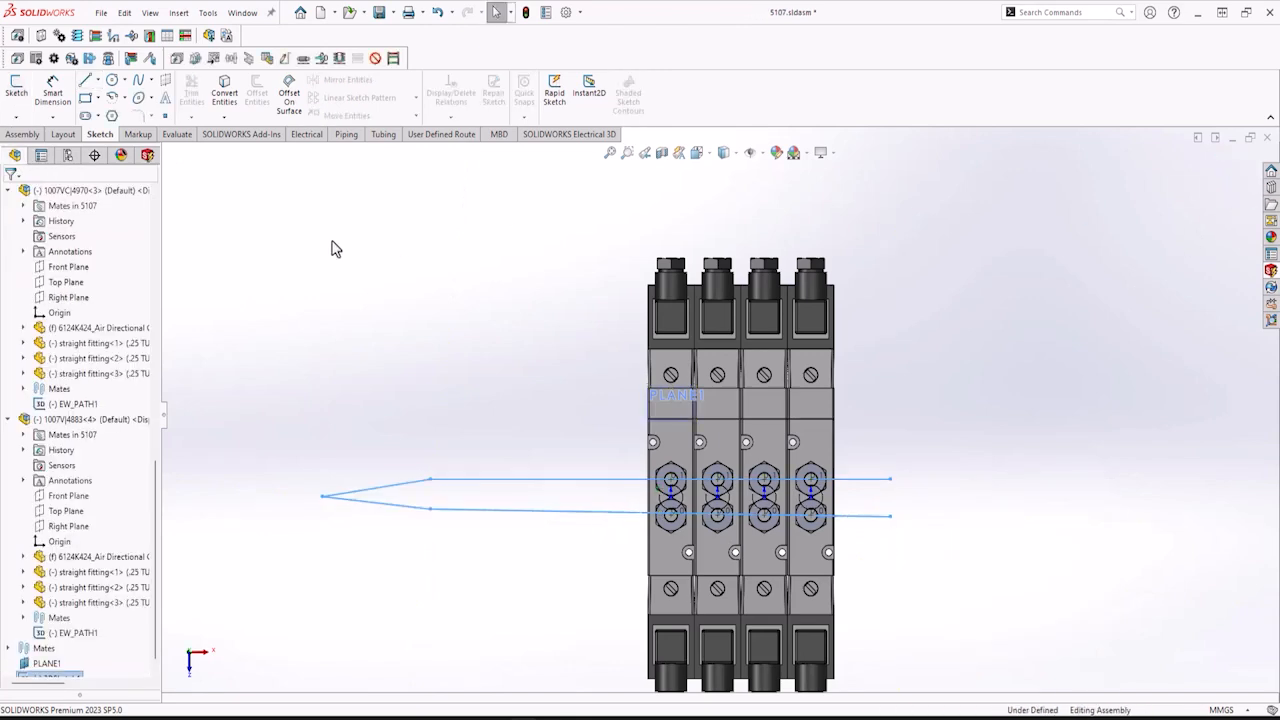
# Convert the 3D sketch into an electrical routing path with Define Routing Path.
pyautogui.moveTo(335, 249); pyautogui.dragTo(566, 511, button='middle')
pyautogui.scroll(5, 334, 249)
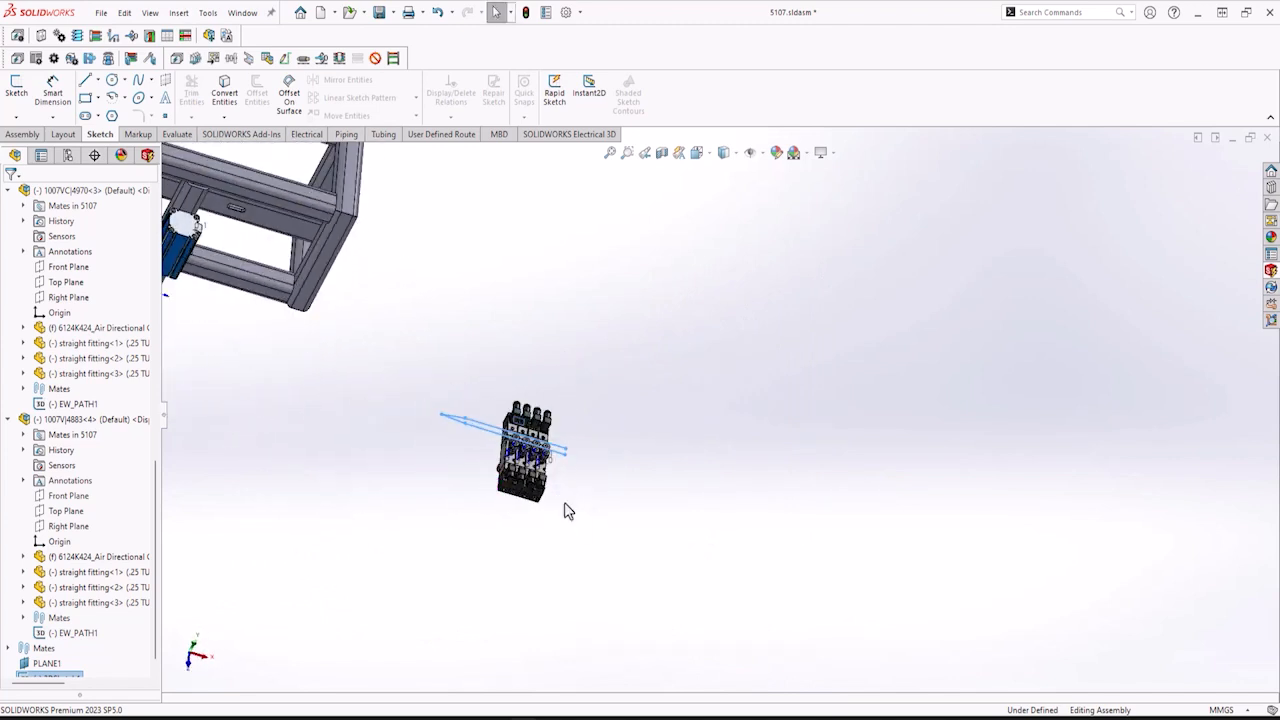
pyautogui.click(302, 134)
pyautogui.click(593, 134)
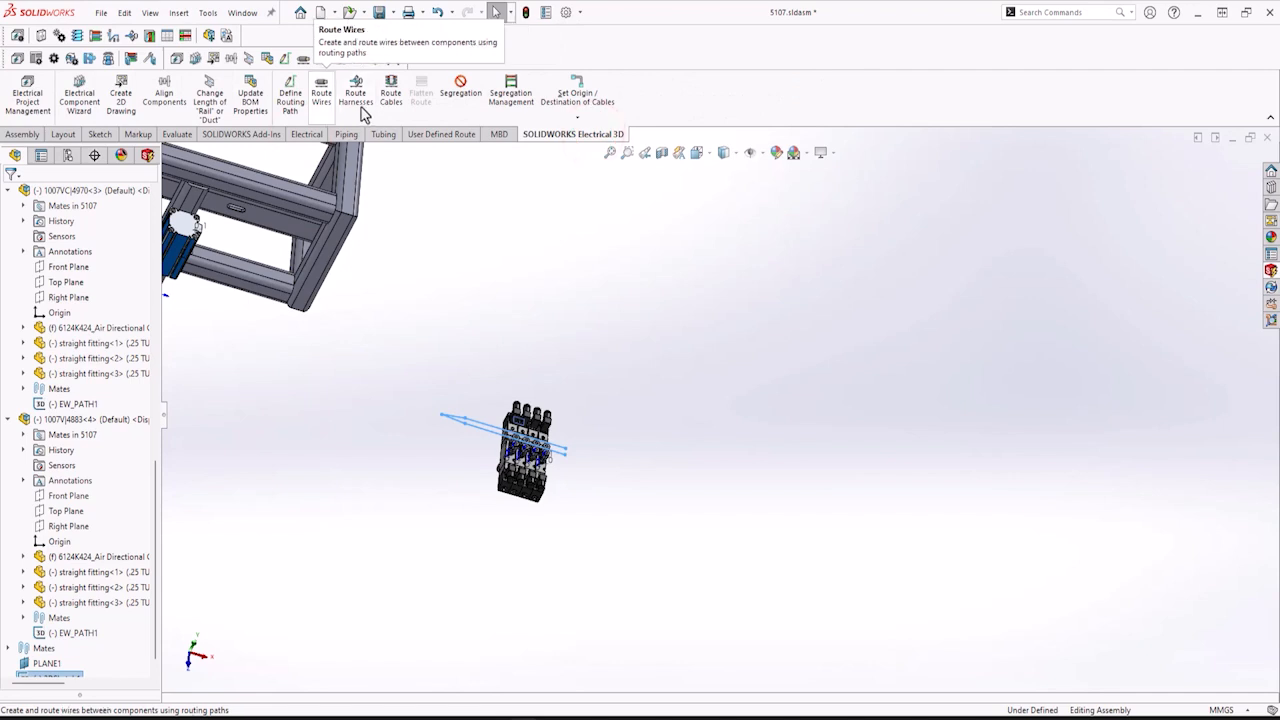
pyautogui.click(290, 100)
pyautogui.click(39, 326)
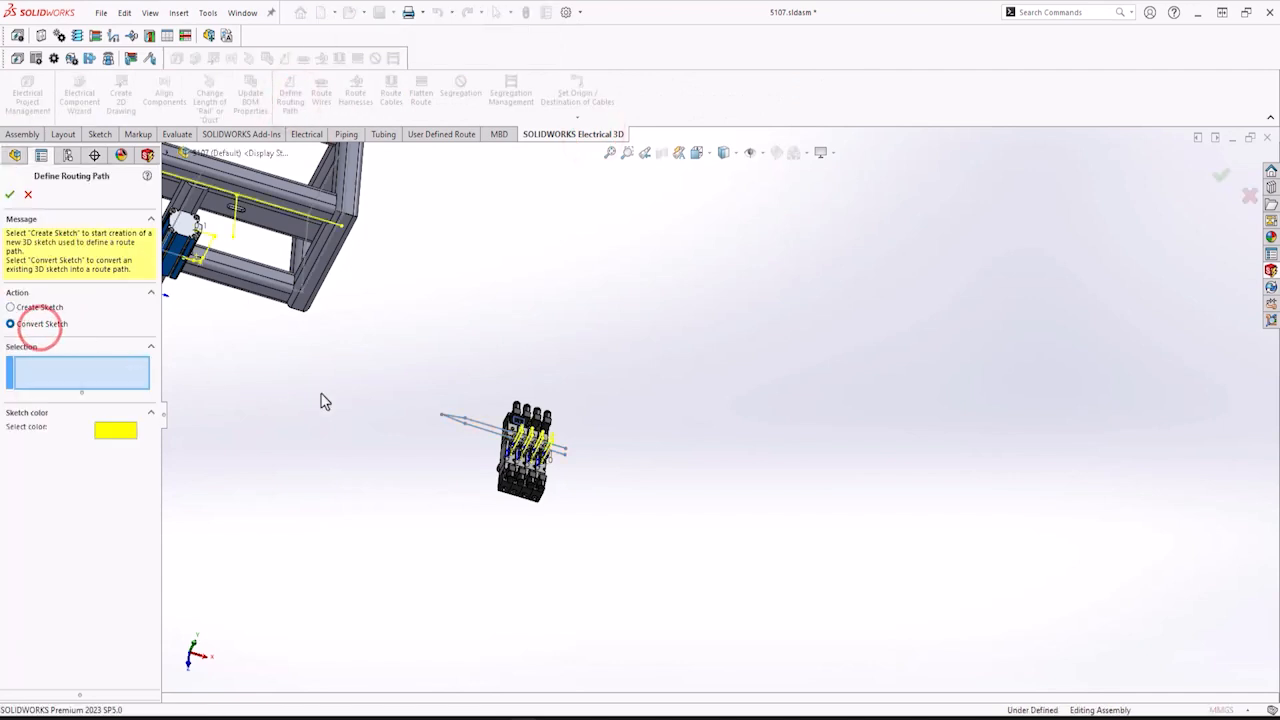
pyautogui.click(485, 431)
pyautogui.click(9, 194)
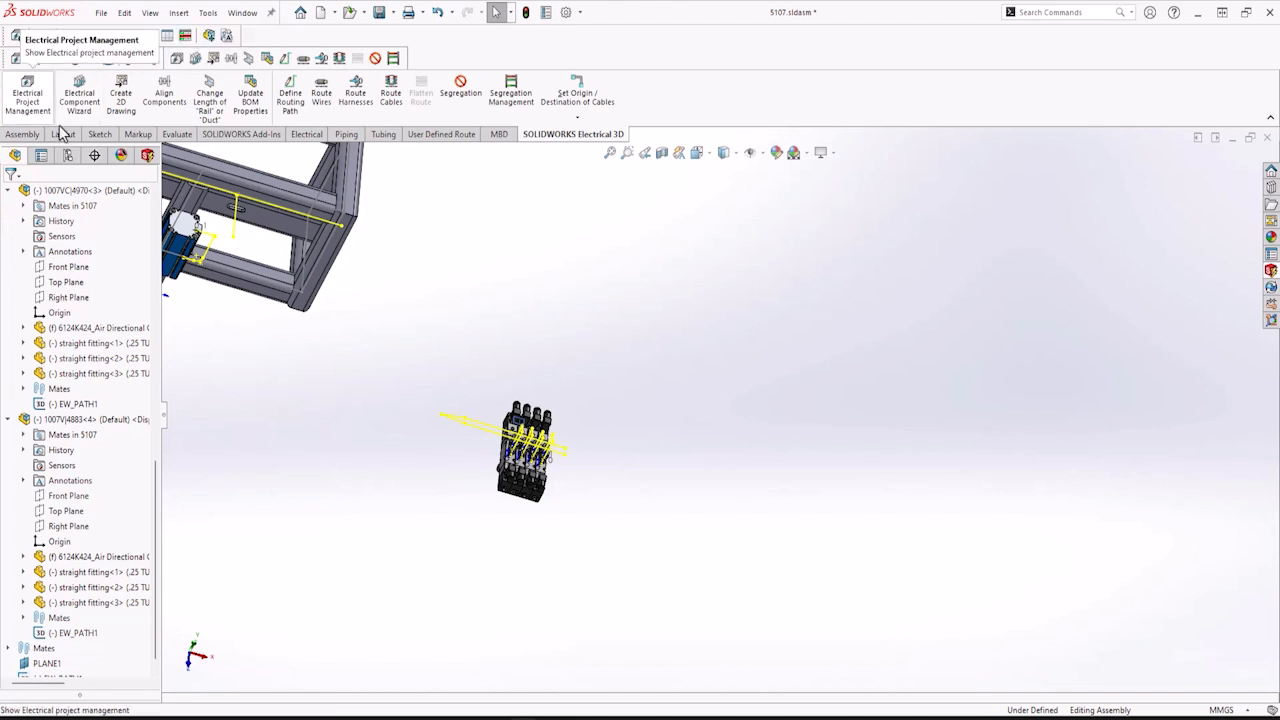
# Start a new 3D sketch and draw a line from the frame's square tube to the end of the valve routing path.
pyautogui.click(100, 134)
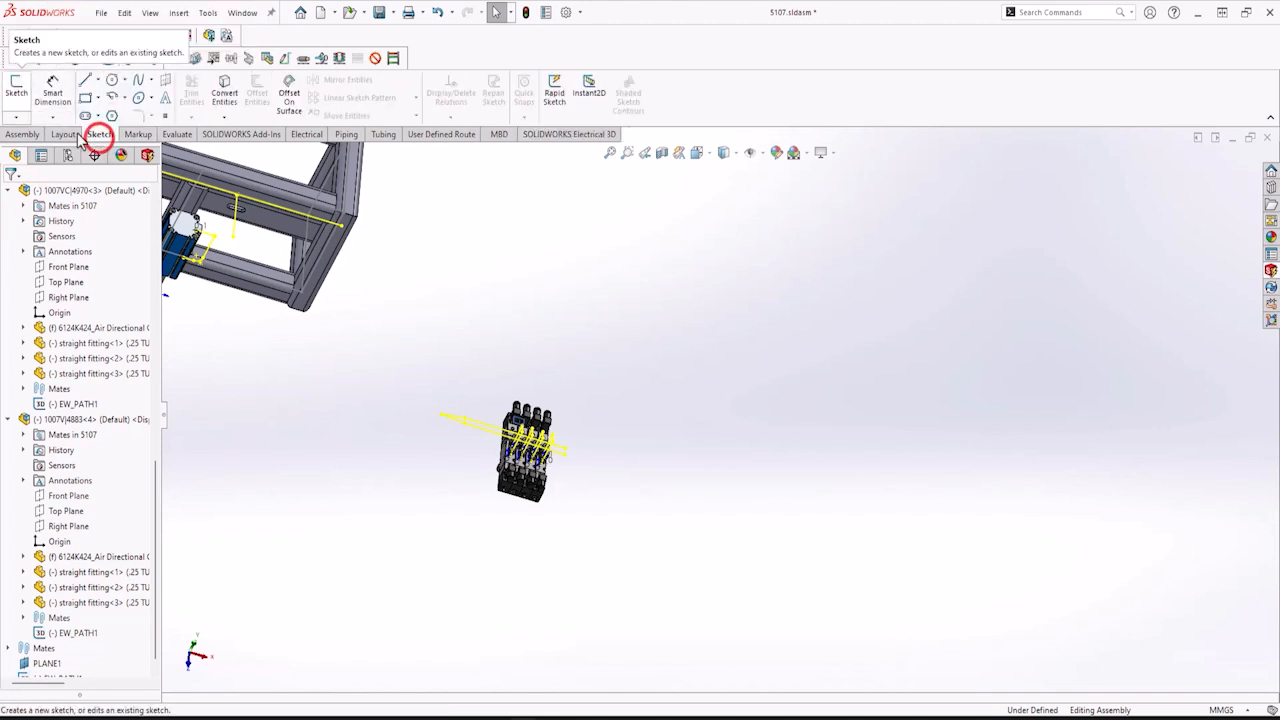
pyautogui.click(17, 116)
pyautogui.click(46, 154)
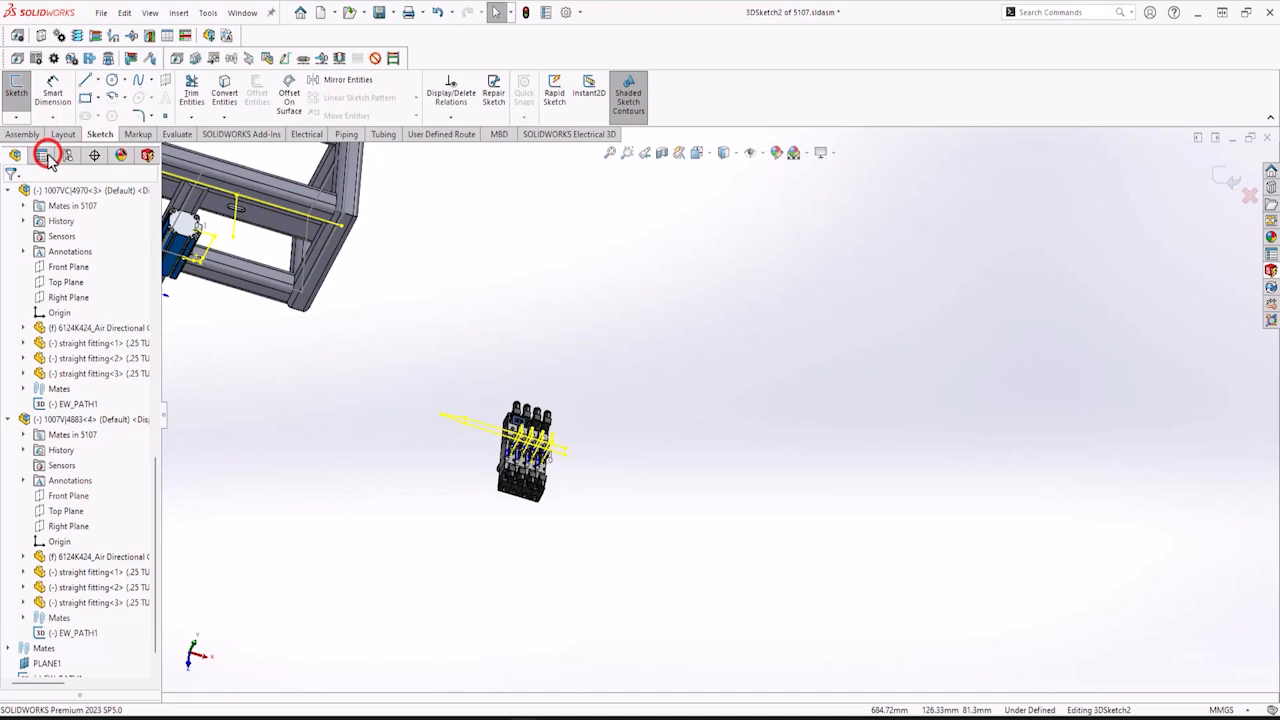
pyautogui.click(85, 79)
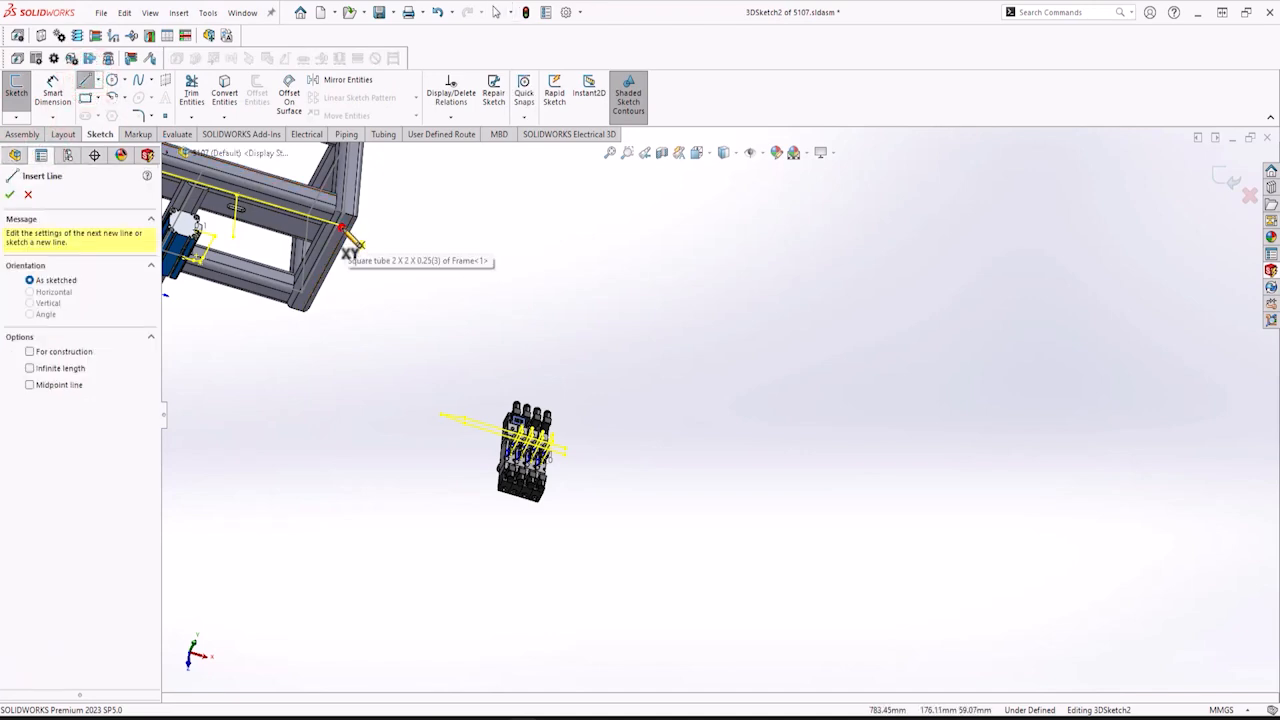
pyautogui.click(342, 230)
pyautogui.scroll(-3, 430, 435)
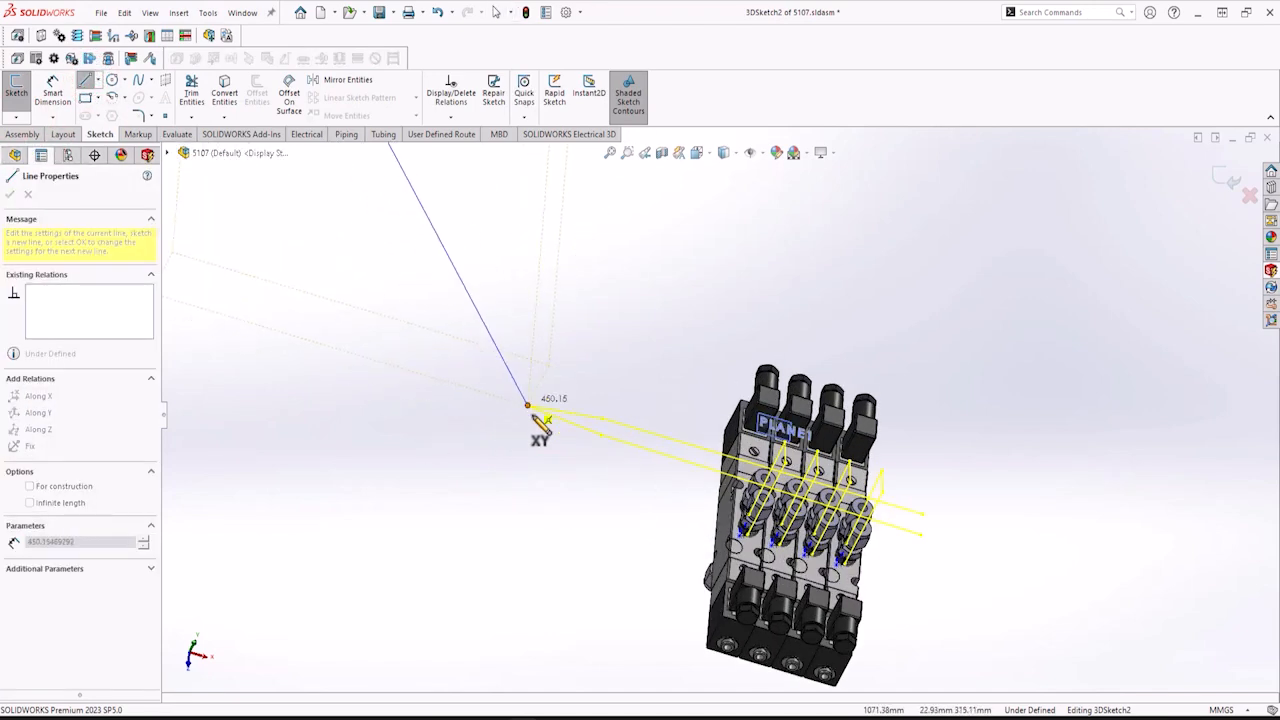
pyautogui.scroll(-3, 537, 420)
pyautogui.click(631, 423)
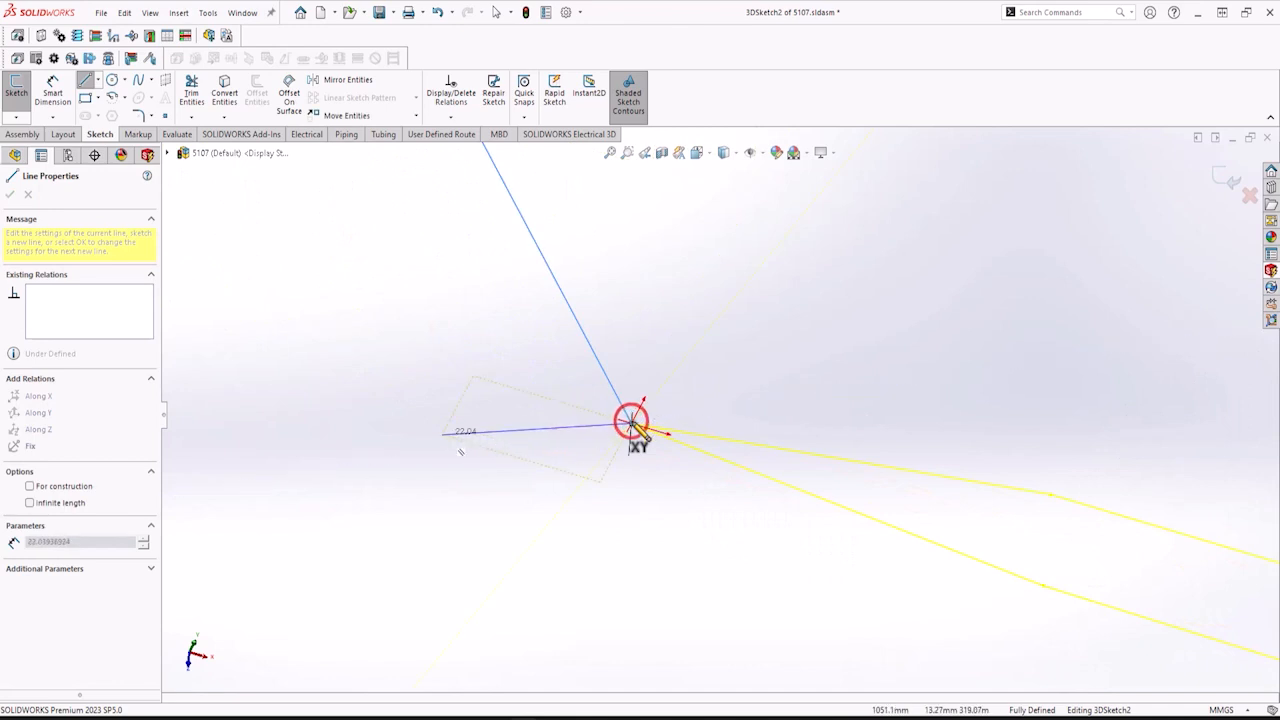
pyautogui.click(1232, 187)
pyautogui.click(1232, 187)
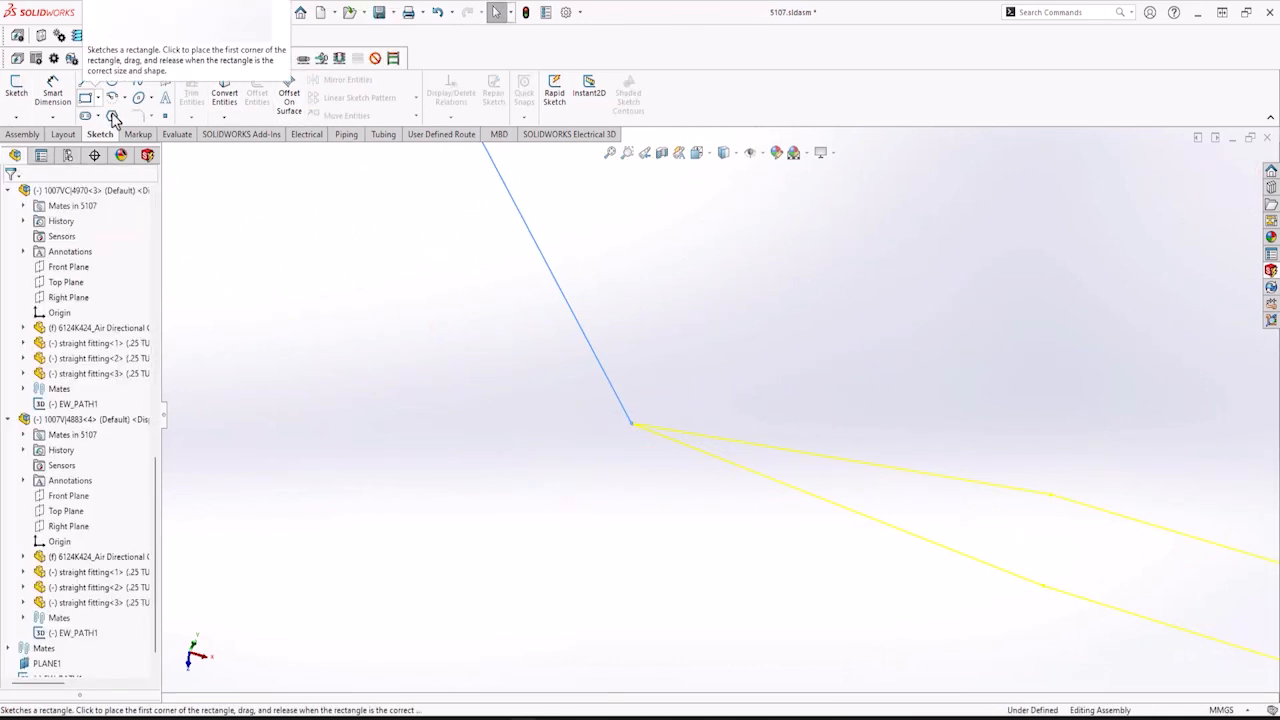
# Convert the new 3D sketch line into a routing path with Define Routing Path.
pyautogui.click(569, 134)
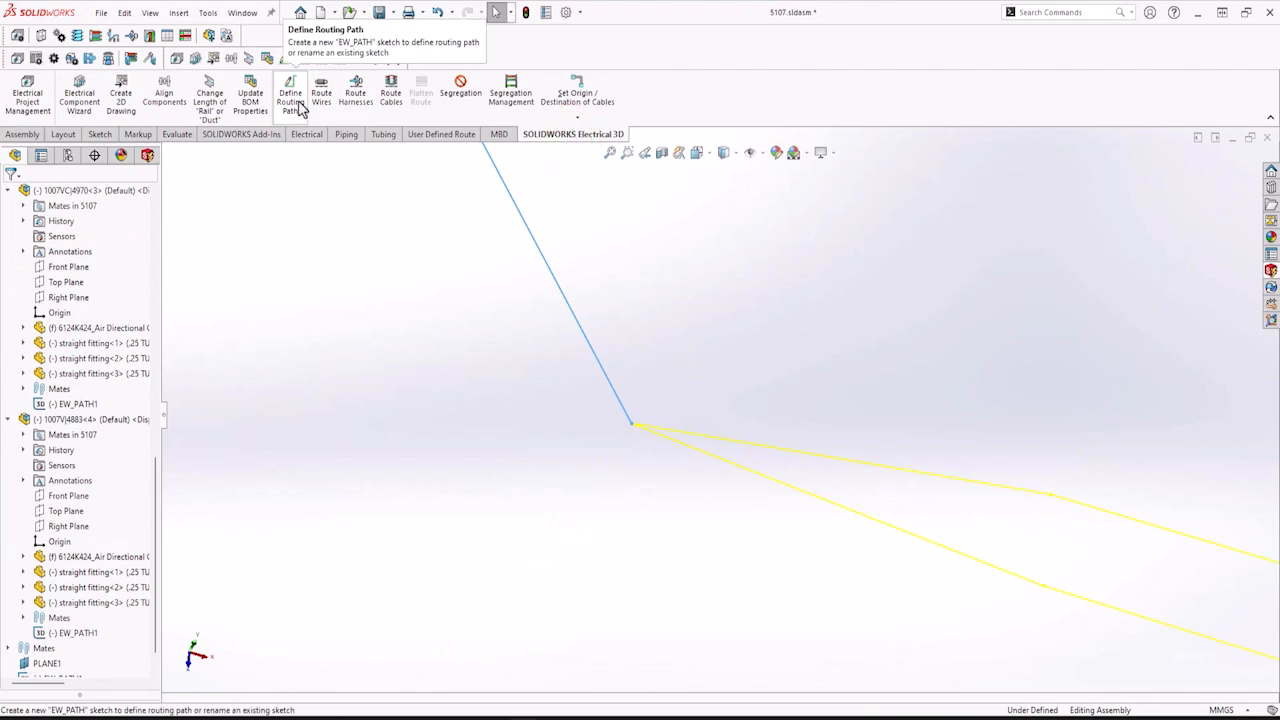
pyautogui.click(298, 108)
pyautogui.click(55, 323)
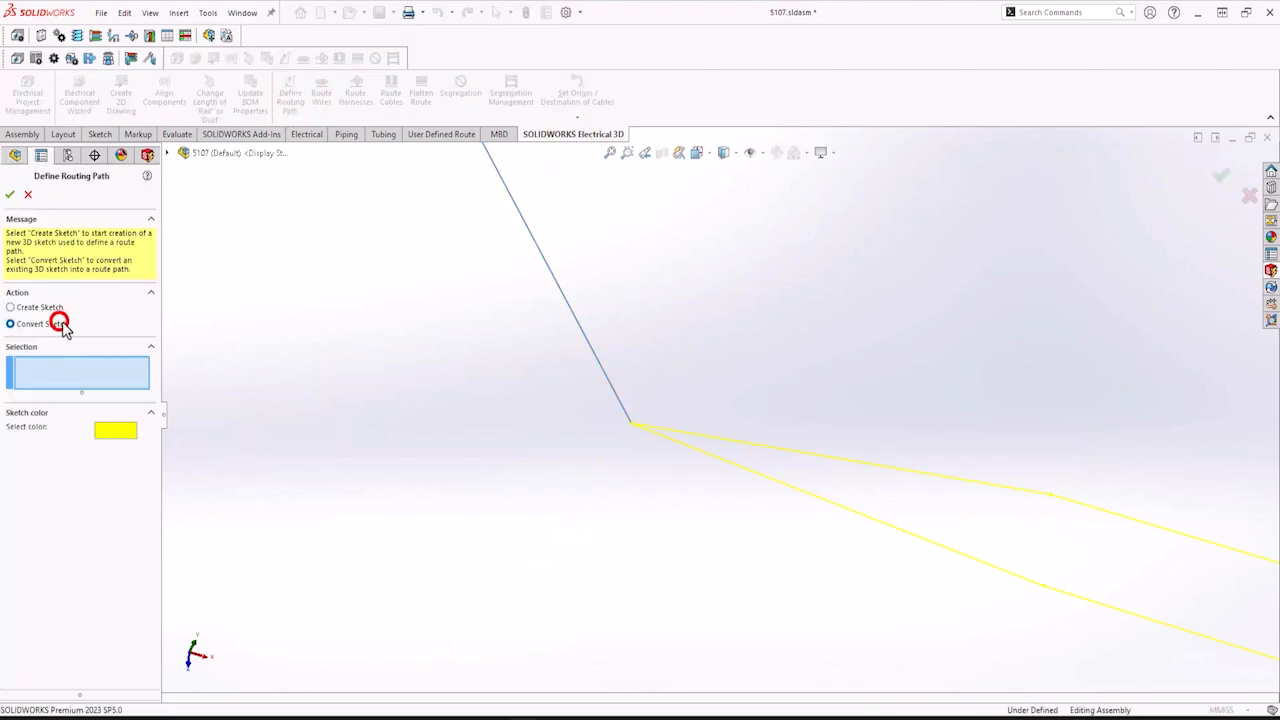
pyautogui.click(556, 284)
pyautogui.click(15, 194)
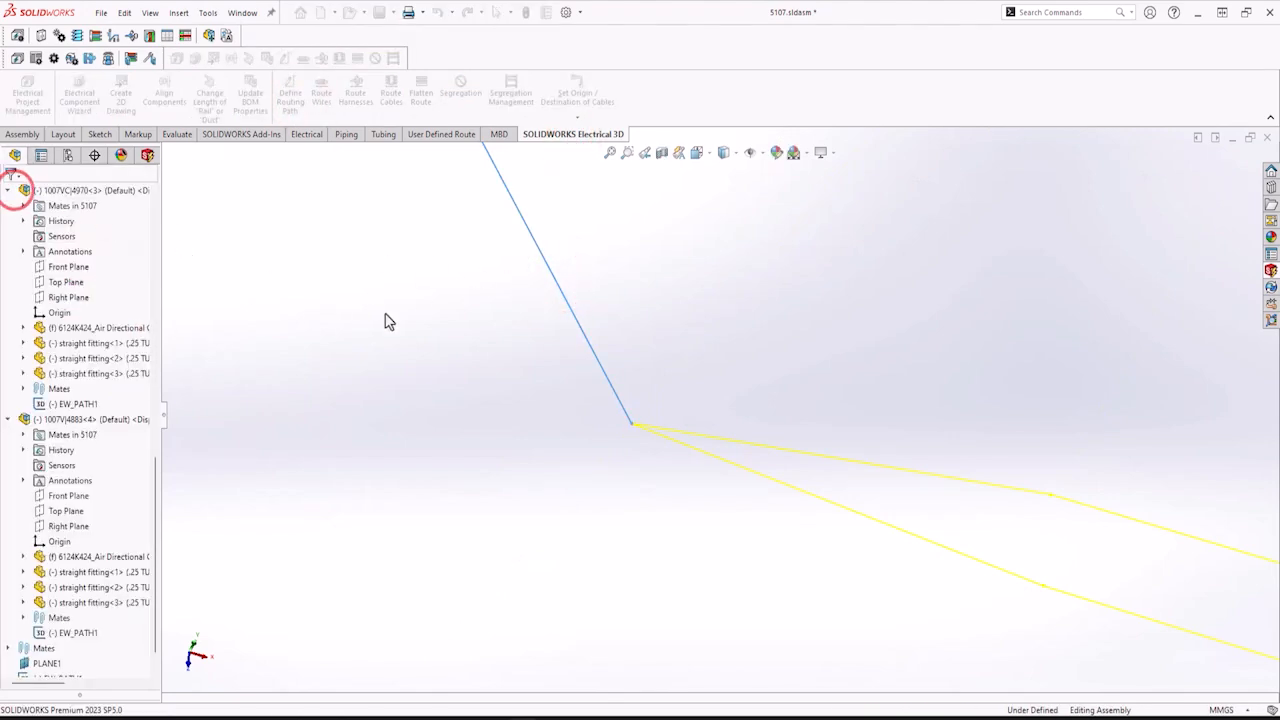
# Save the assembly together with all modified referenced documents.
pyautogui.scroll(5, 790, 429)
pyautogui.moveTo(744, 437)
pyautogui.mouseDown(button='middle')
pyautogui.moveTo(683, 443)
pyautogui.moveTo(723, 434)
pyautogui.moveTo(728, 446)
pyautogui.mouseUp(button='middle')
pyautogui.scroll(-6, 728, 446)
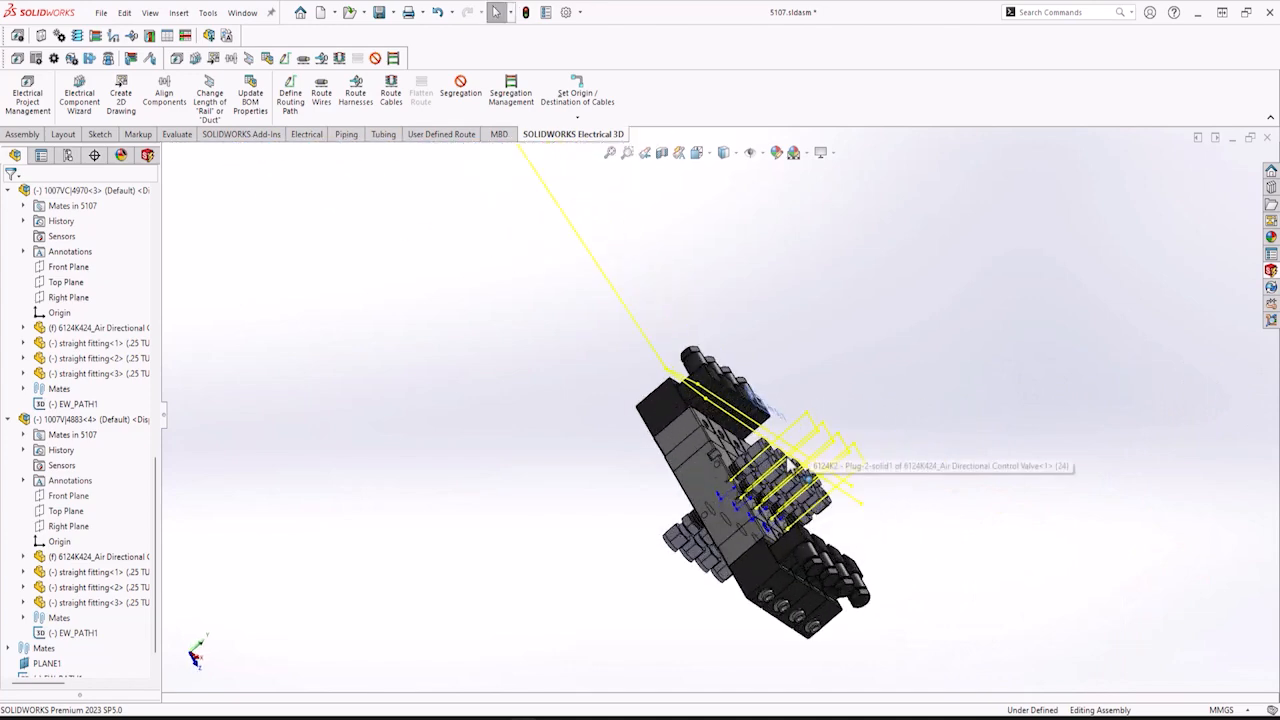
pyautogui.click(101, 13)
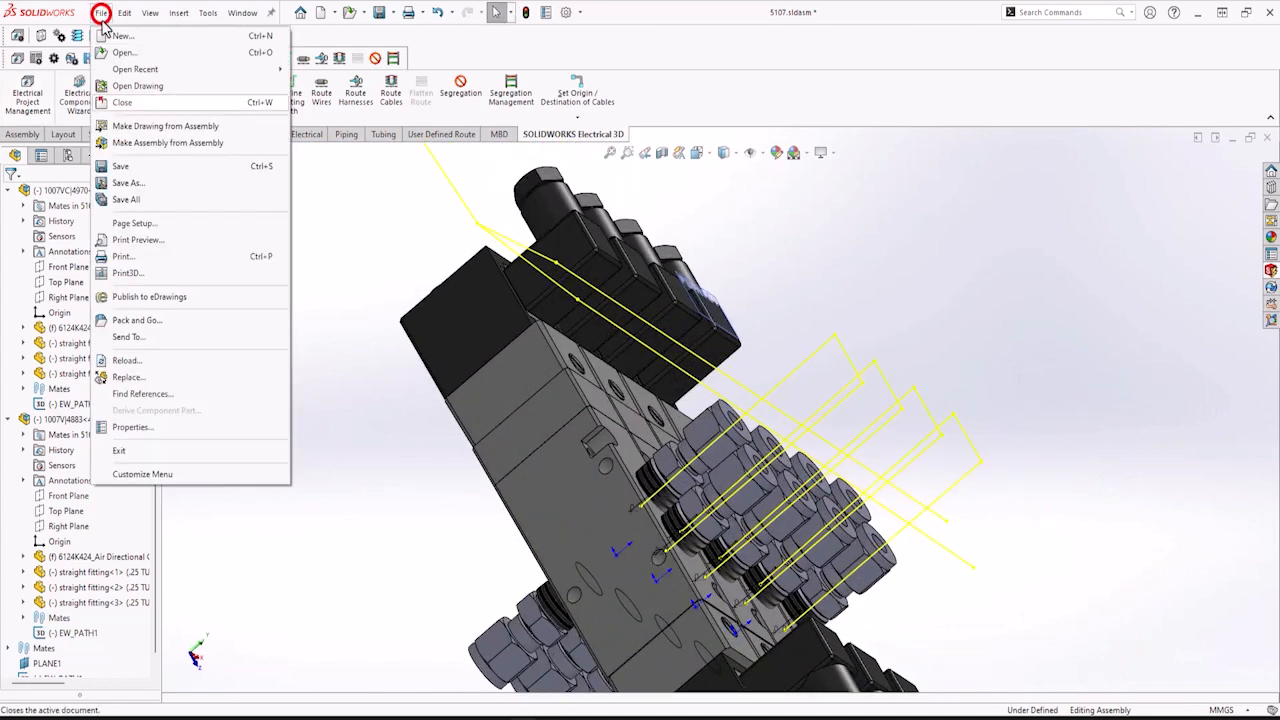
pyautogui.click(120, 166)
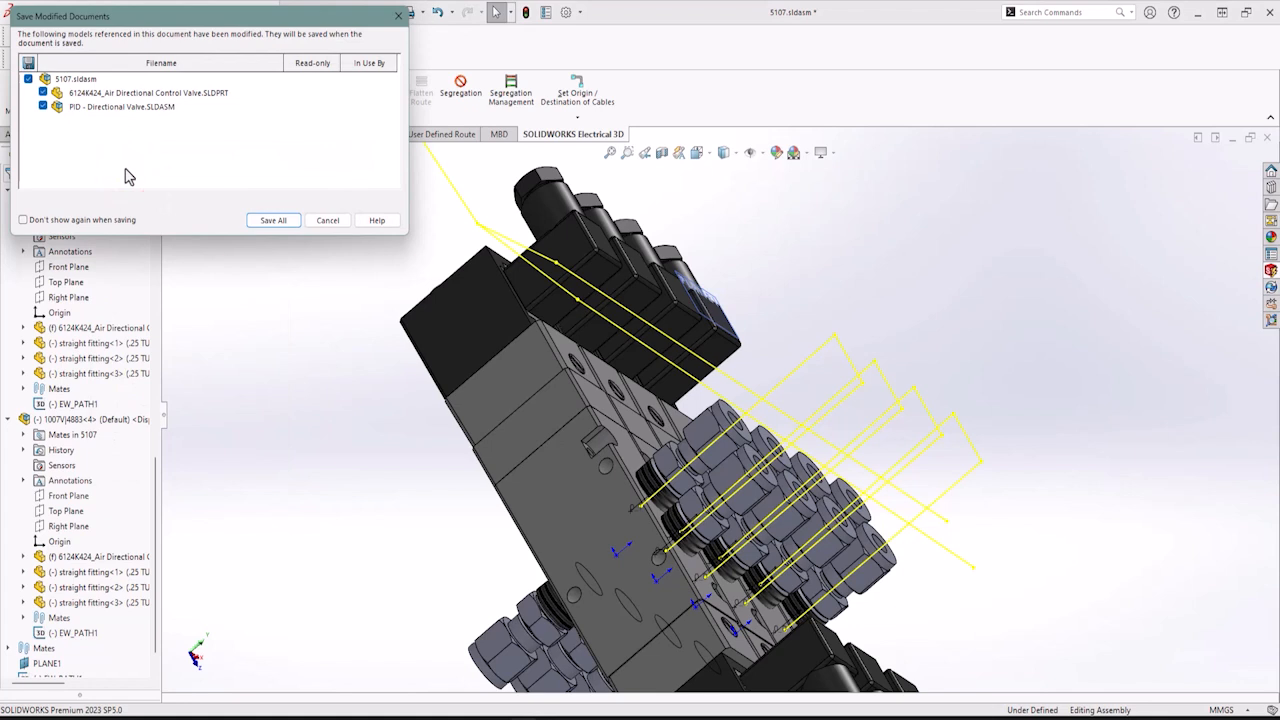
pyautogui.click(268, 220)
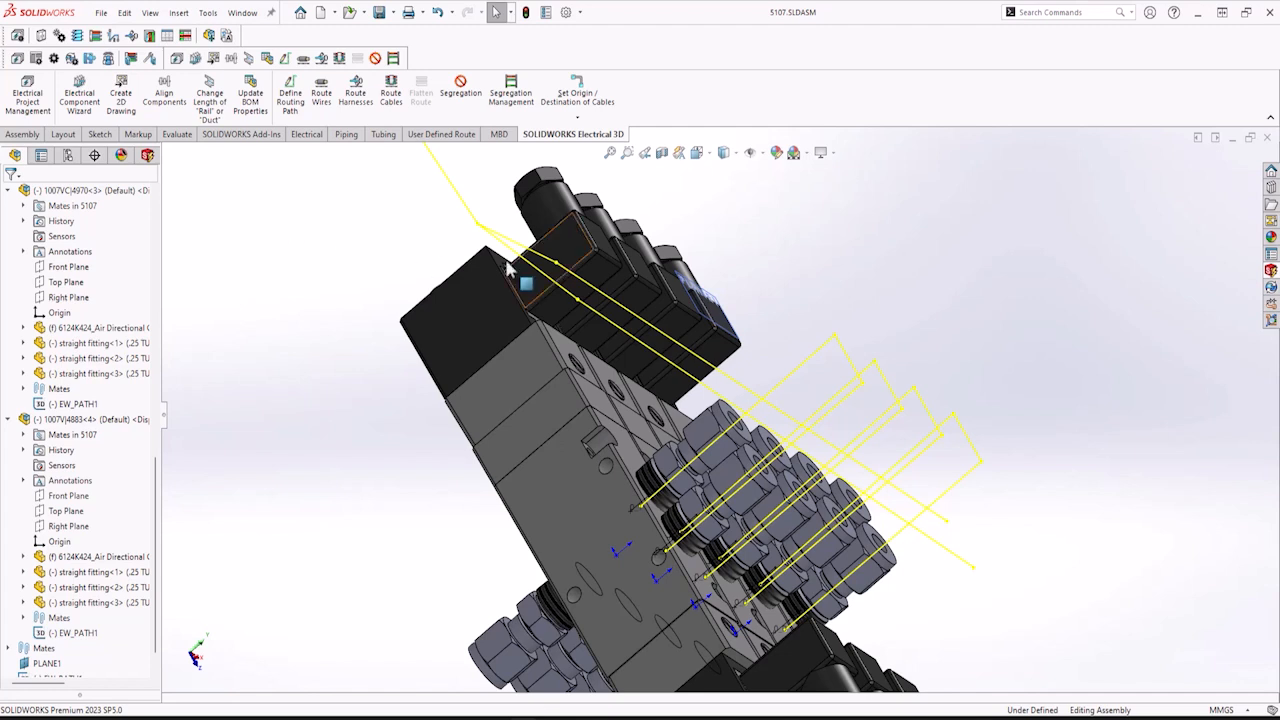
# Edit PLANE1 and raise its offset distance to 60 mm.
pyautogui.scroll(-1, 47, 640)
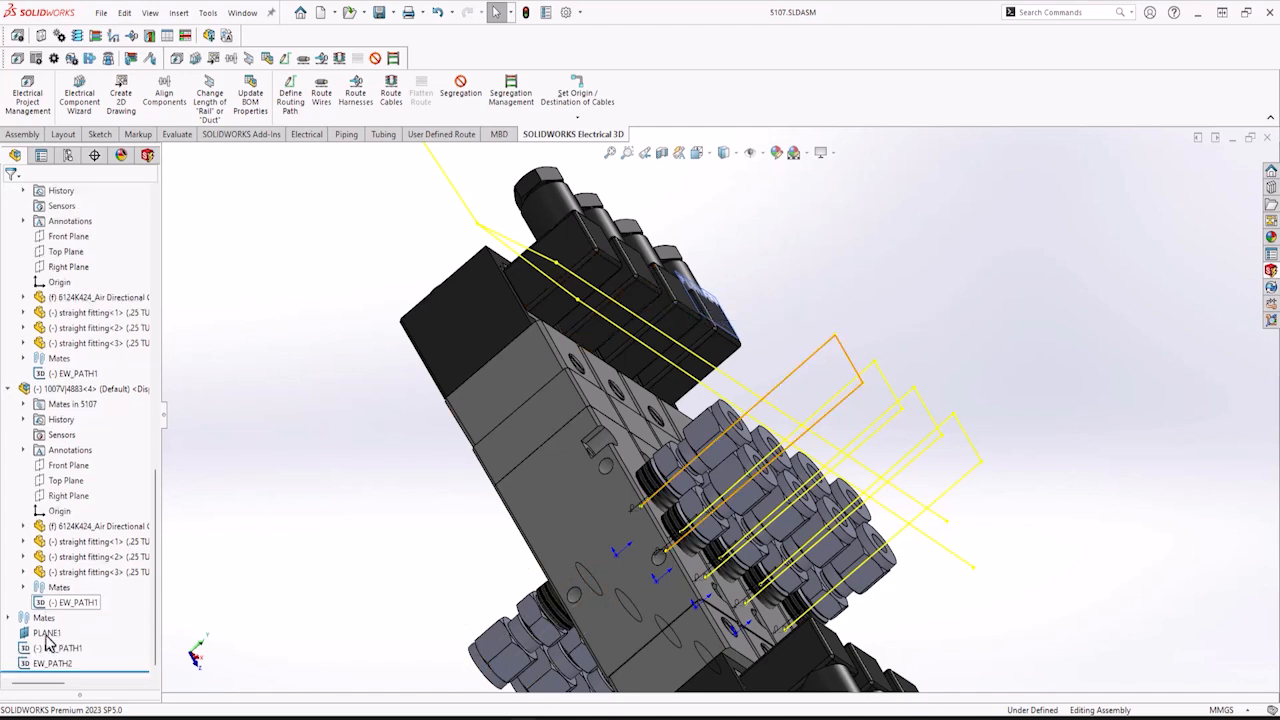
pyautogui.click(45, 633)
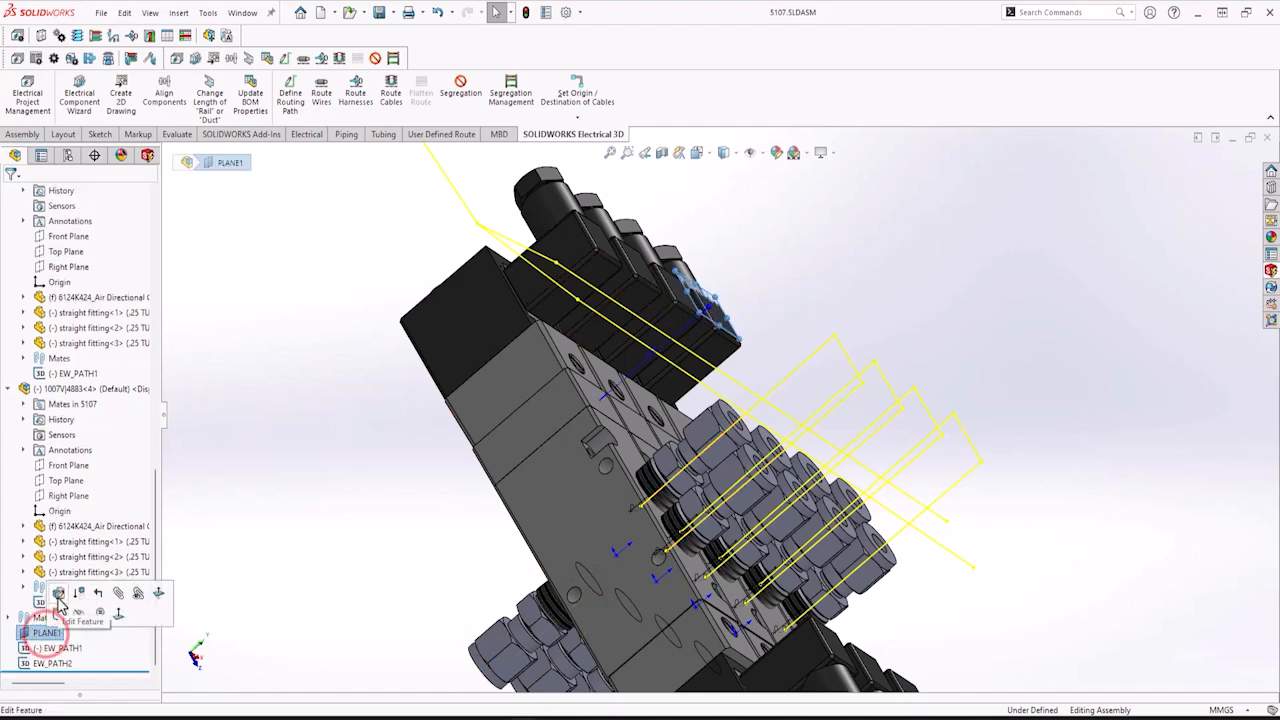
pyautogui.click(58, 593)
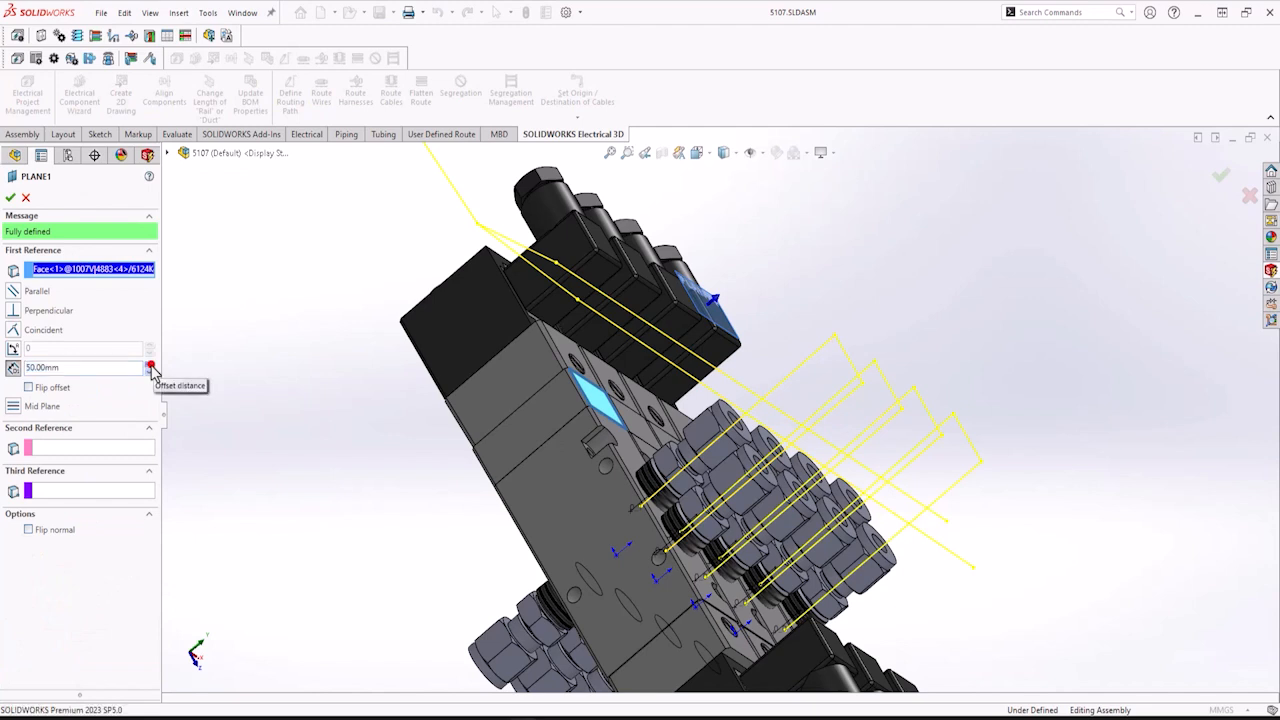
pyautogui.click(150, 364)
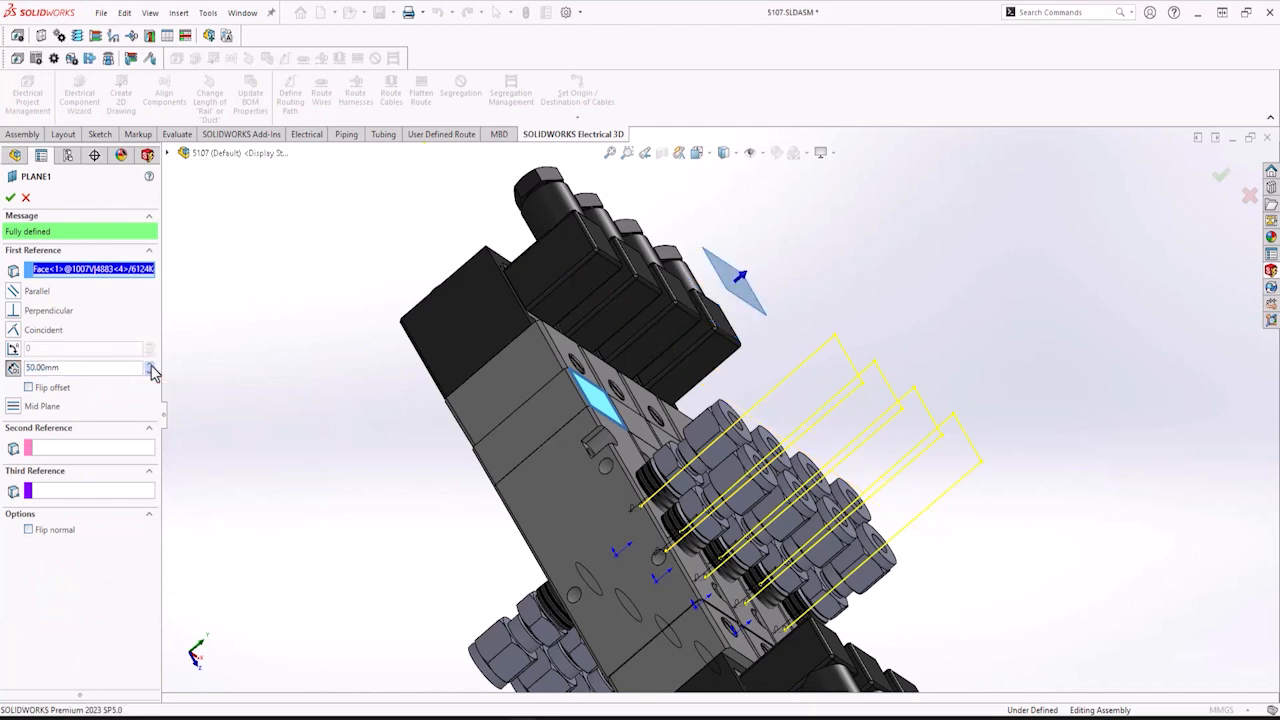
pyautogui.click(10, 198)
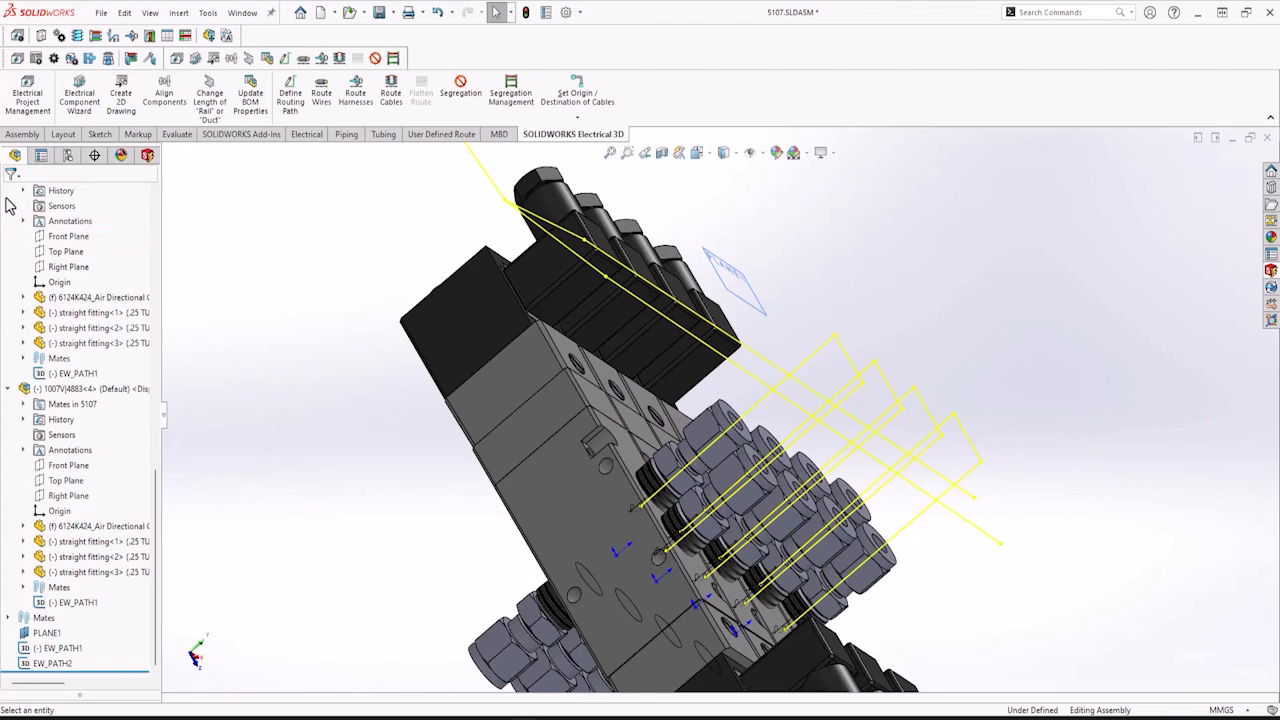
# Edit PLANE1 again and set its offset distance to 65 mm.
pyautogui.moveTo(604, 547); pyautogui.dragTo(635, 610, button='middle')
pyautogui.click(50, 633)
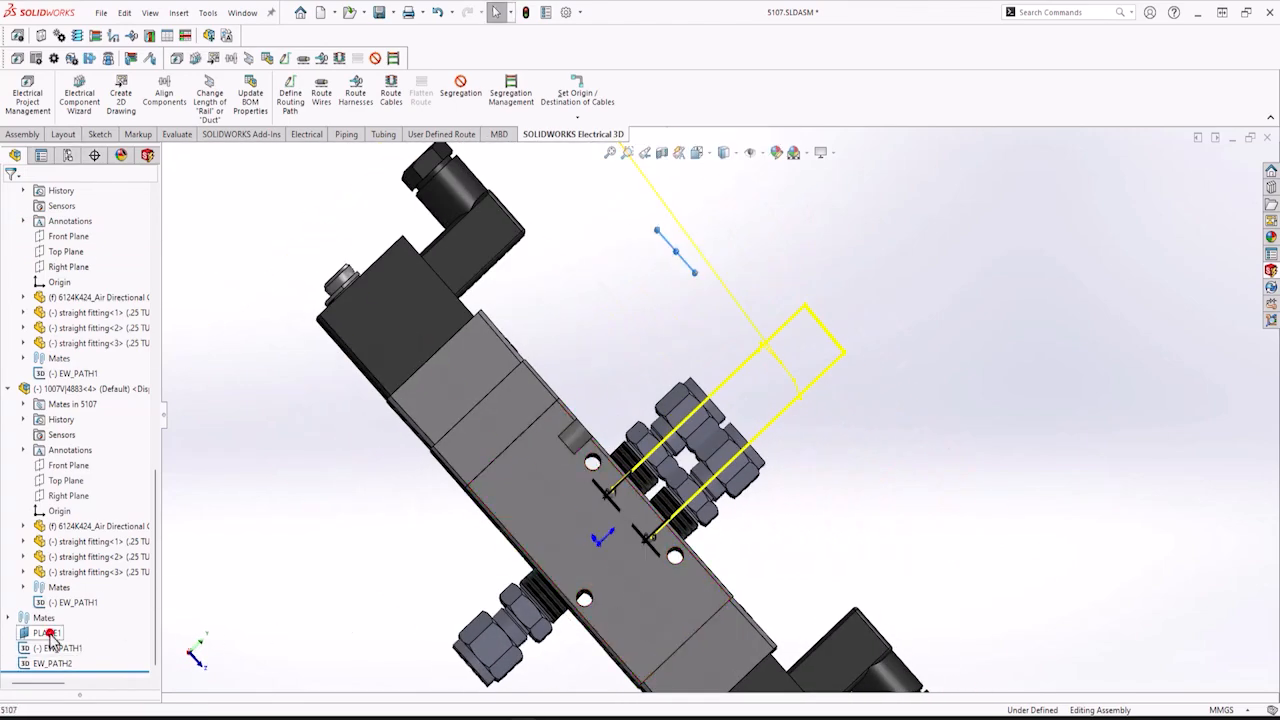
pyautogui.click(66, 592)
pyautogui.click(151, 371)
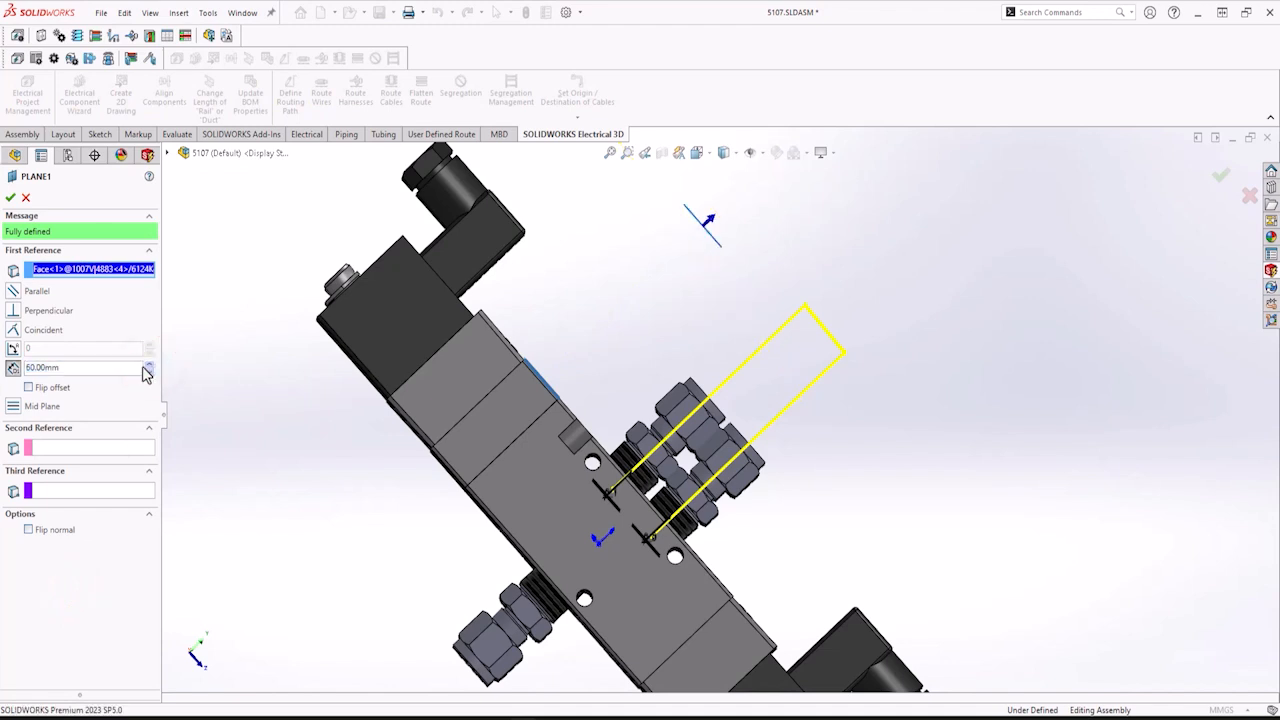
pyautogui.write('65')
pyautogui.click(10, 197)
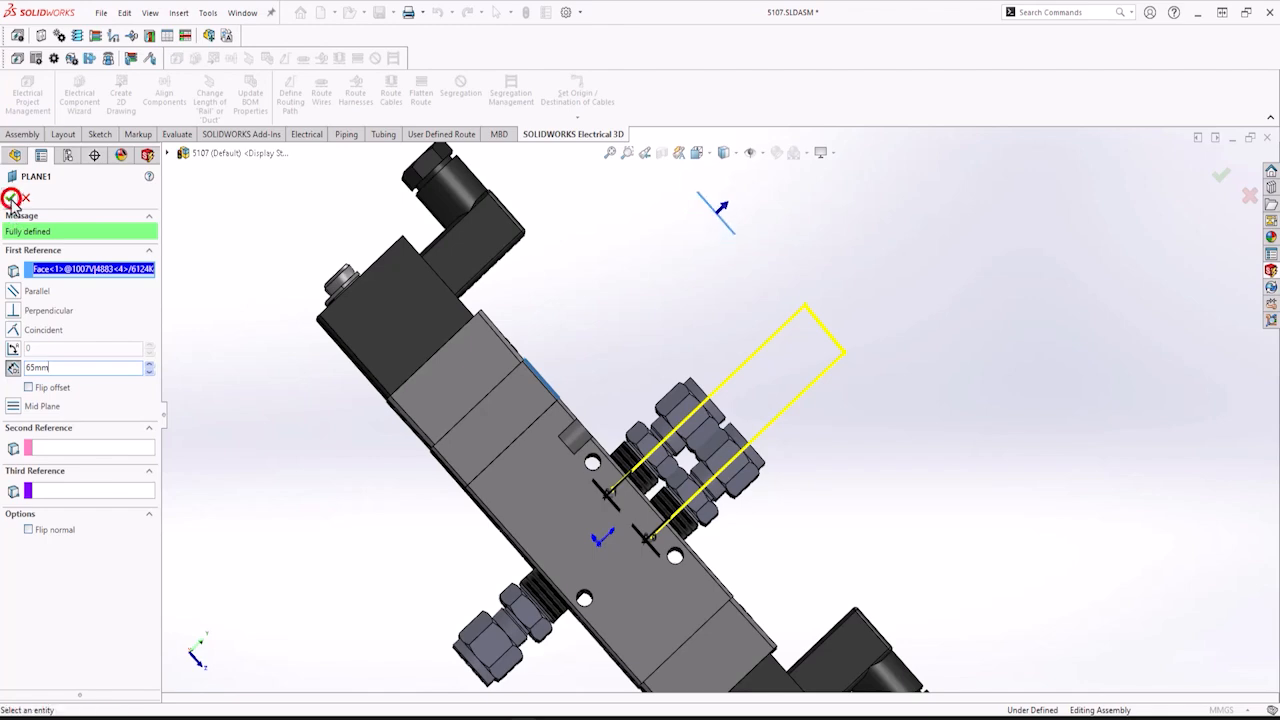
# Save the assembly.
pyautogui.moveTo(660, 328); pyautogui.dragTo(668, 322, button='middle')
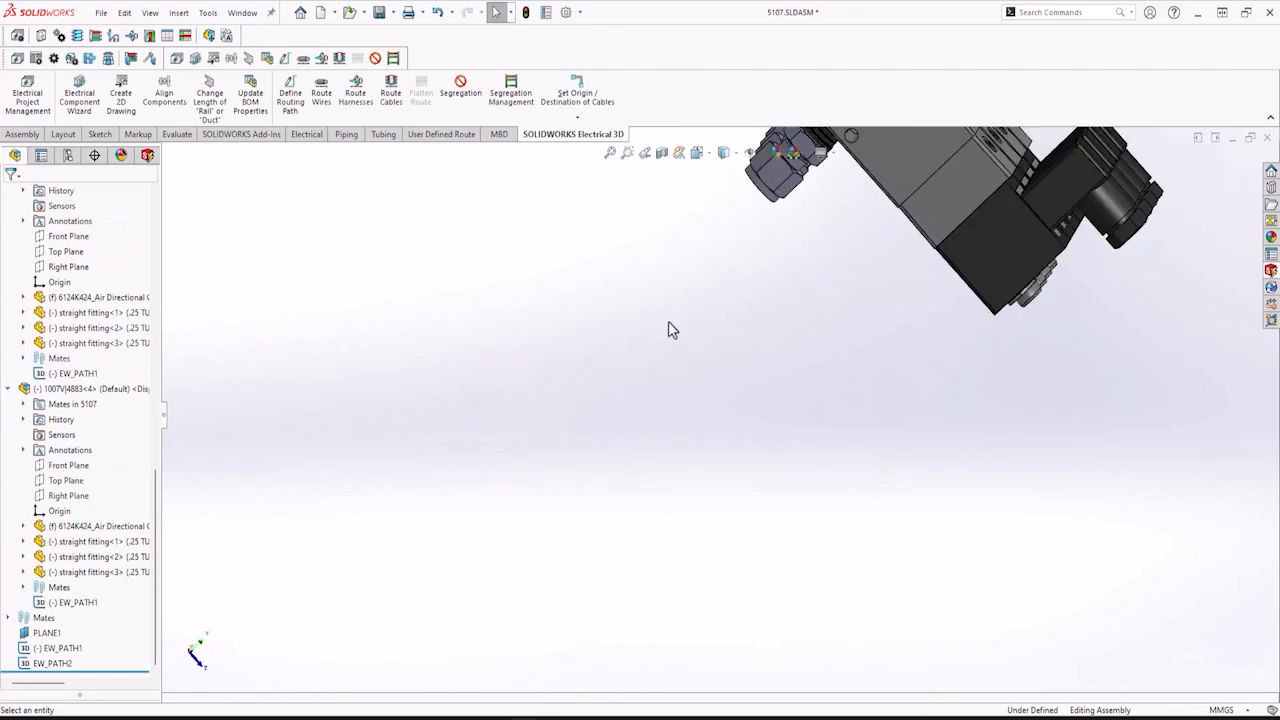
pyautogui.scroll(8, 668, 322)
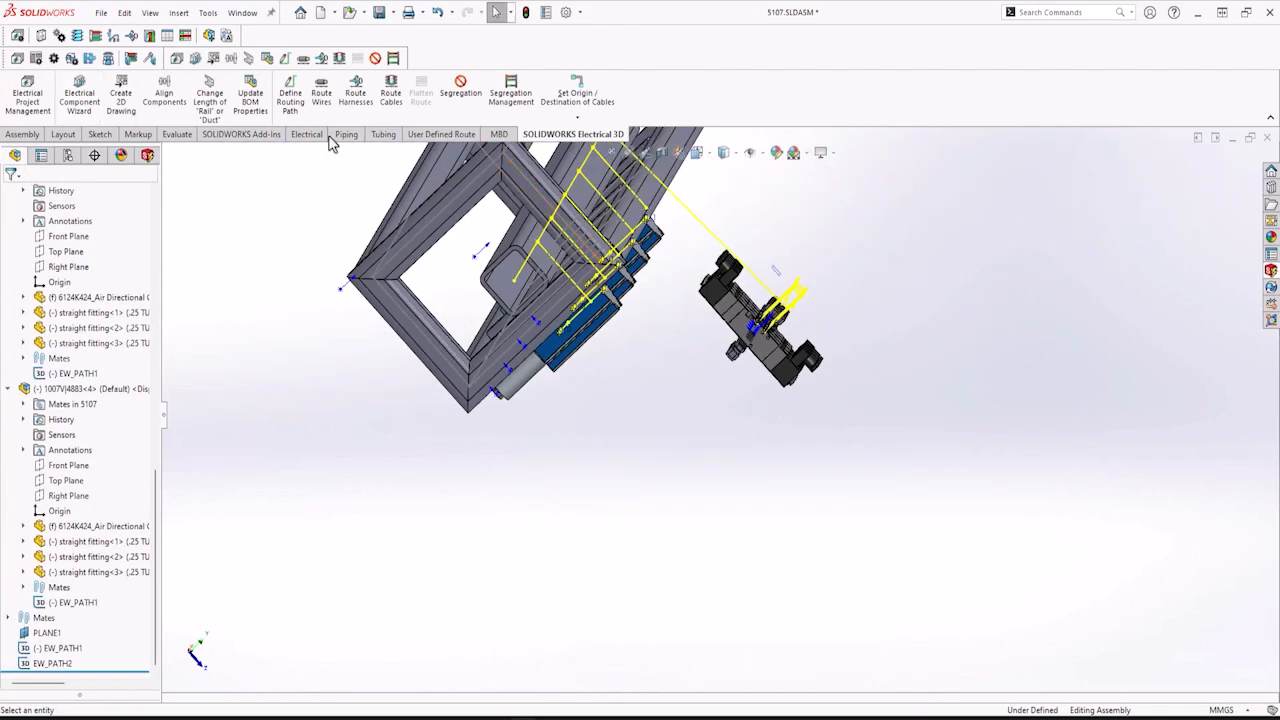
pyautogui.click(100, 12)
pyautogui.click(122, 166)
# Route wires as a SOLIDWORKS Route for the four selected cylinder components, with Show errors turned off.
pyautogui.scroll(2, 722, 282)
pyautogui.moveTo(722, 282); pyautogui.dragTo(680, 247, button='middle')
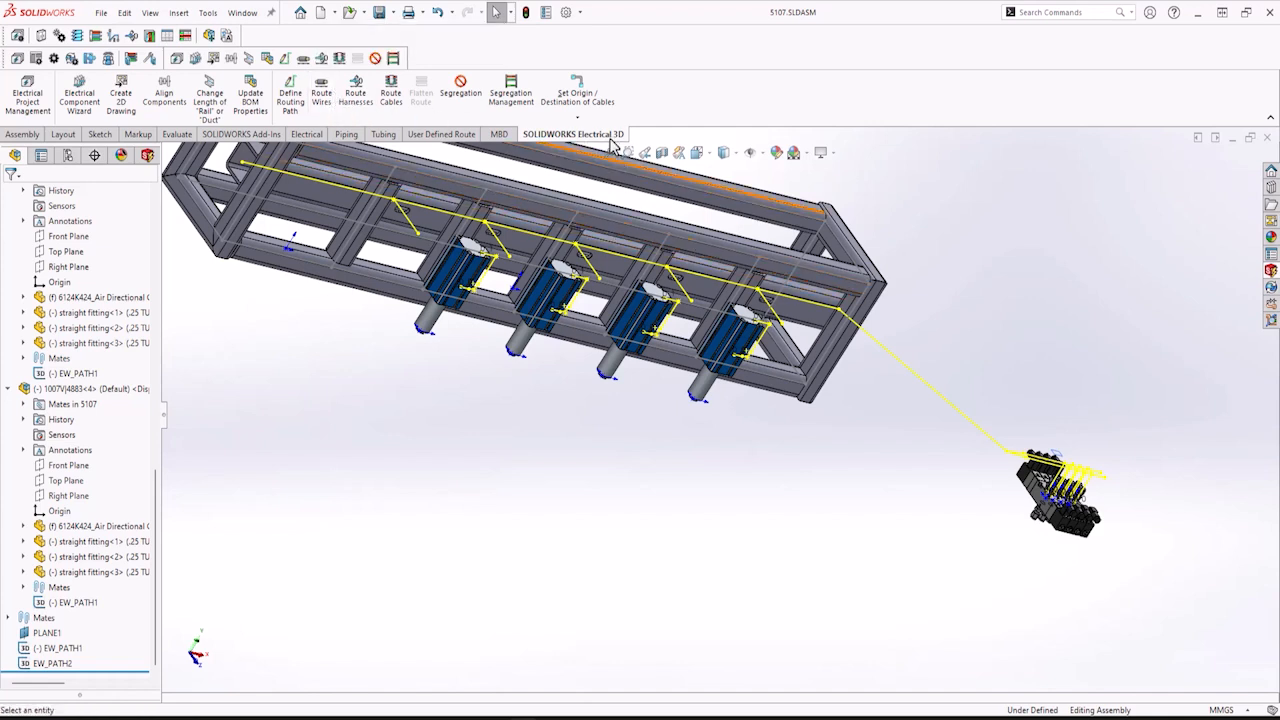
pyautogui.click(322, 93)
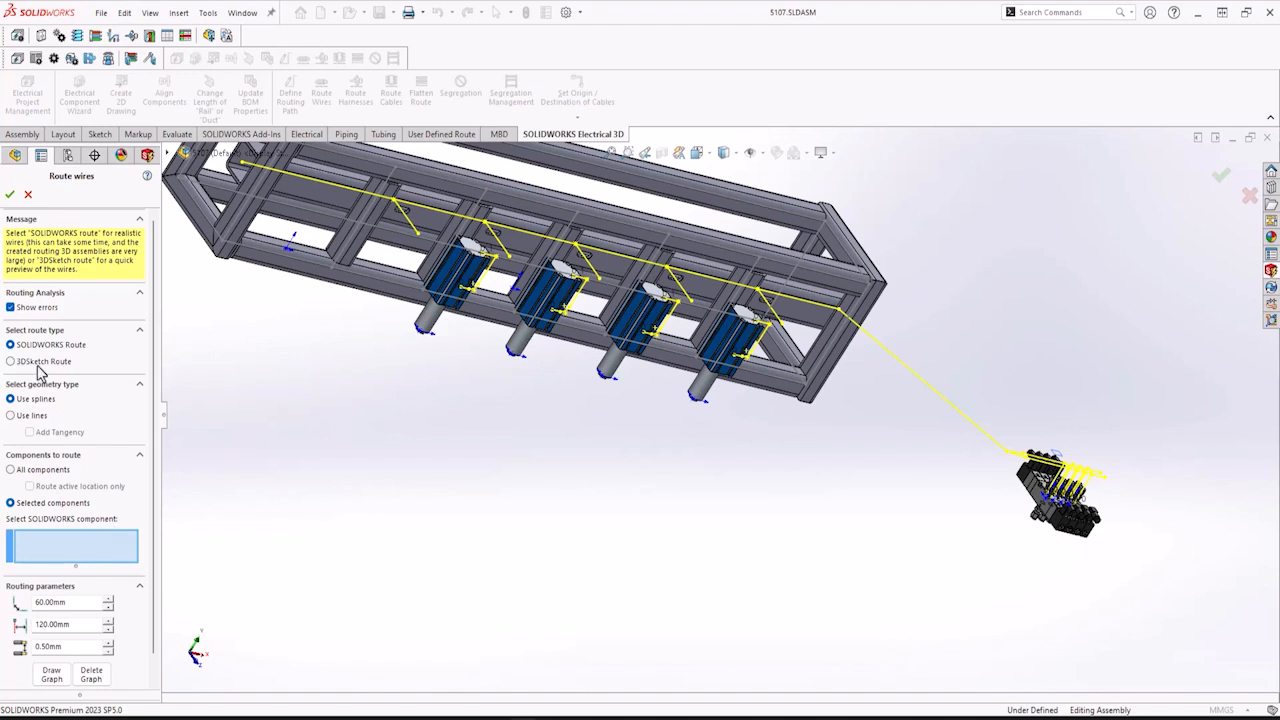
pyautogui.click(11, 308)
pyautogui.click(449, 274)
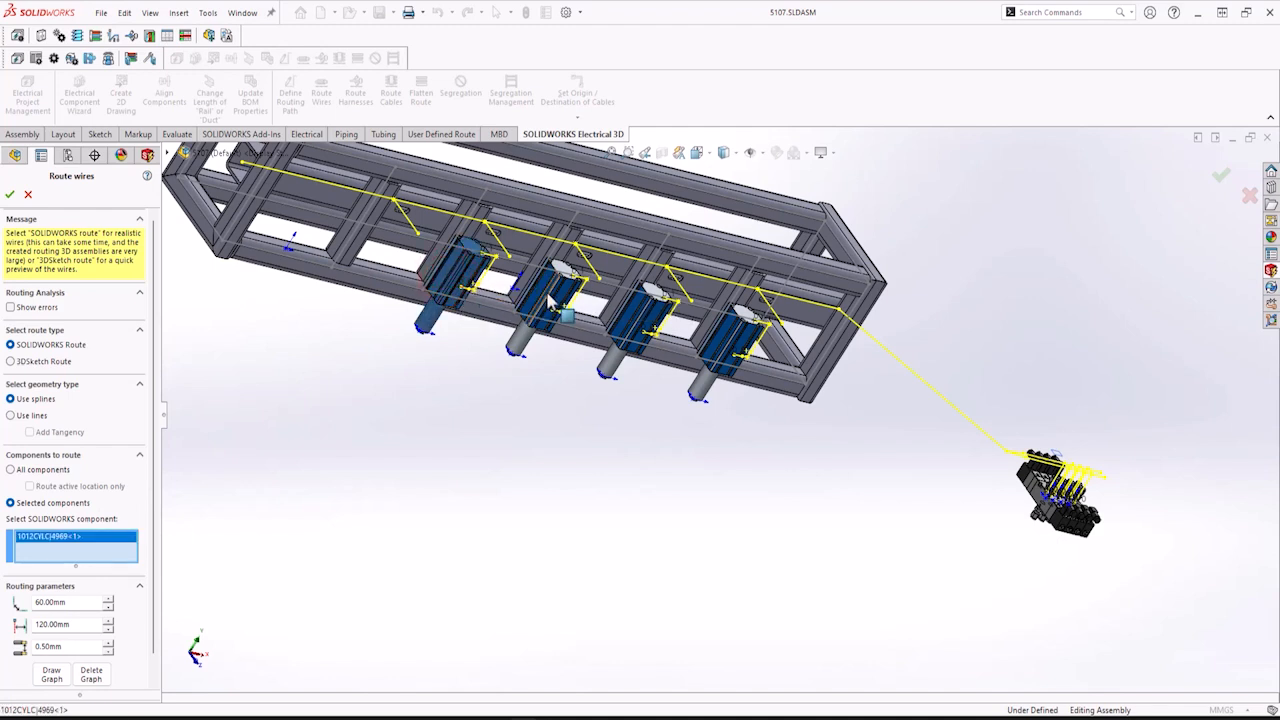
pyautogui.click(547, 298)
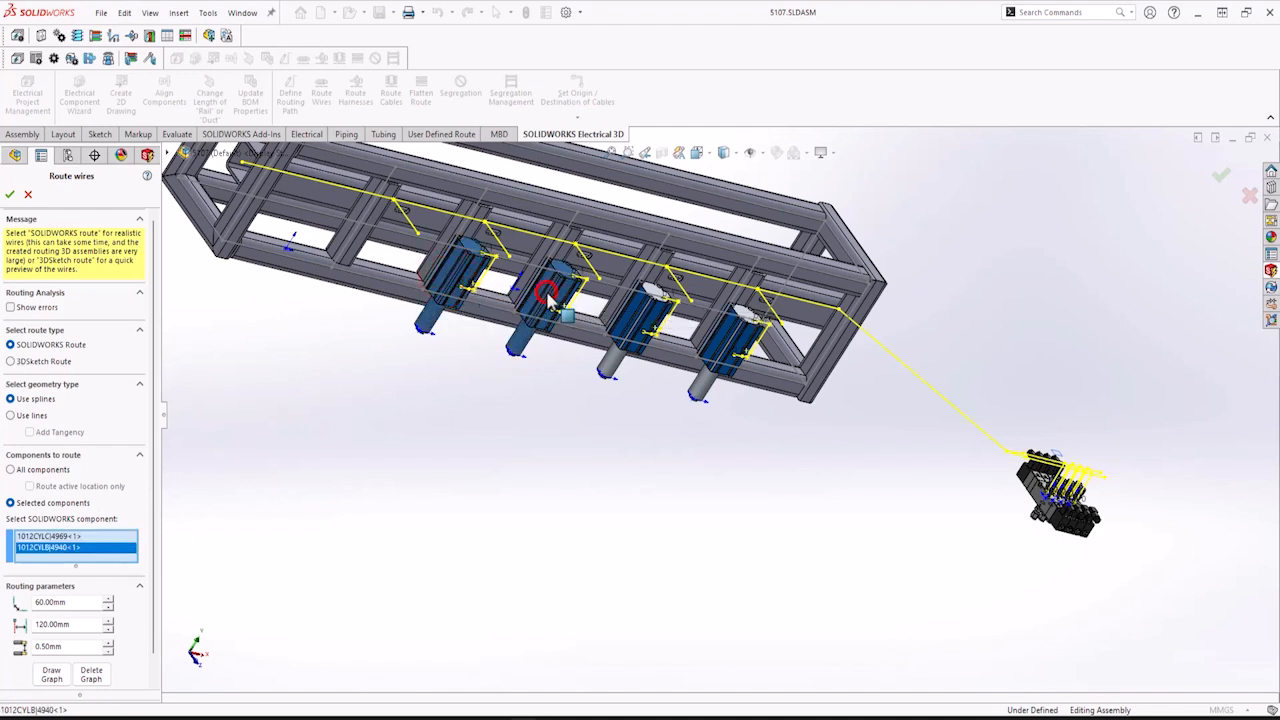
pyautogui.click(645, 318)
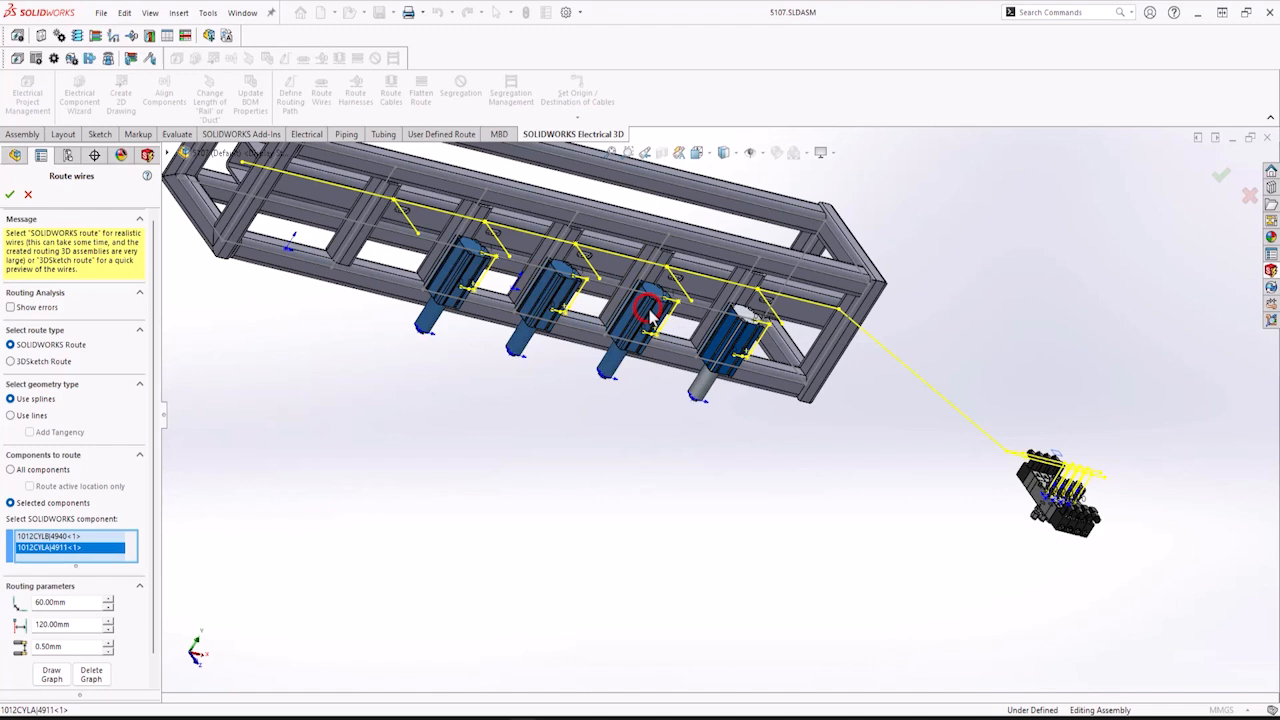
pyautogui.click(742, 345)
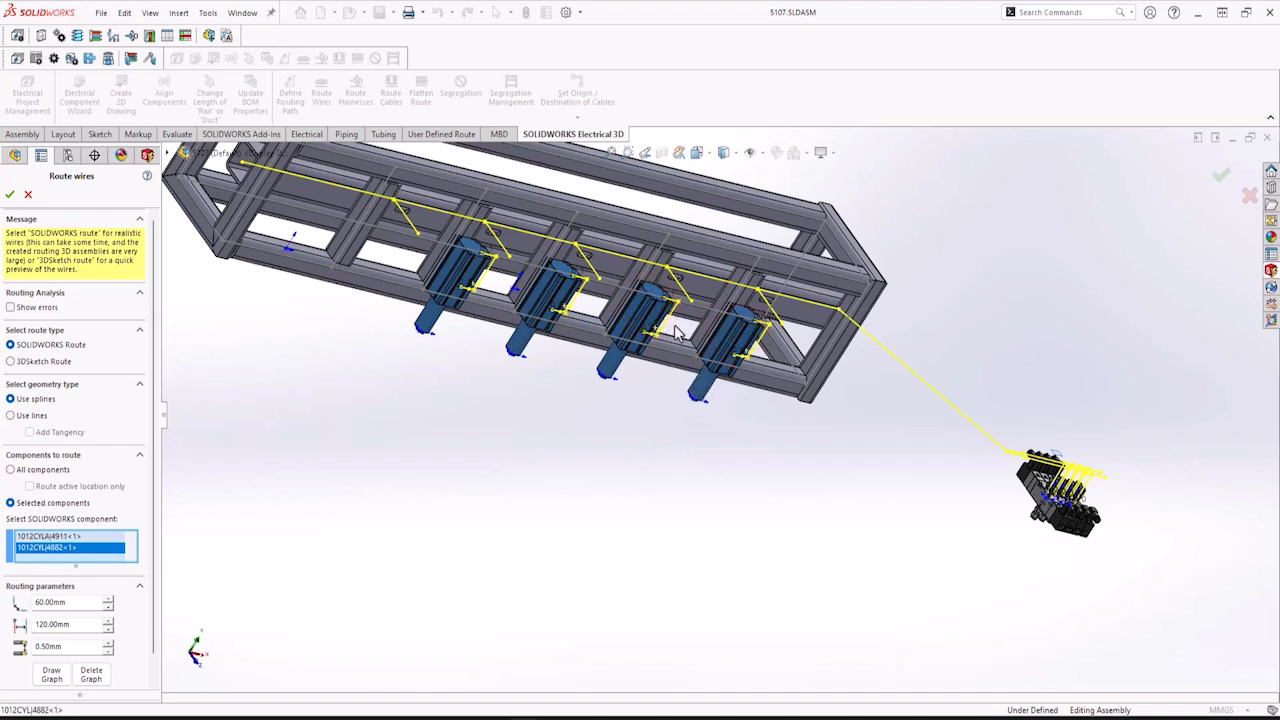
pyautogui.click(10, 196)
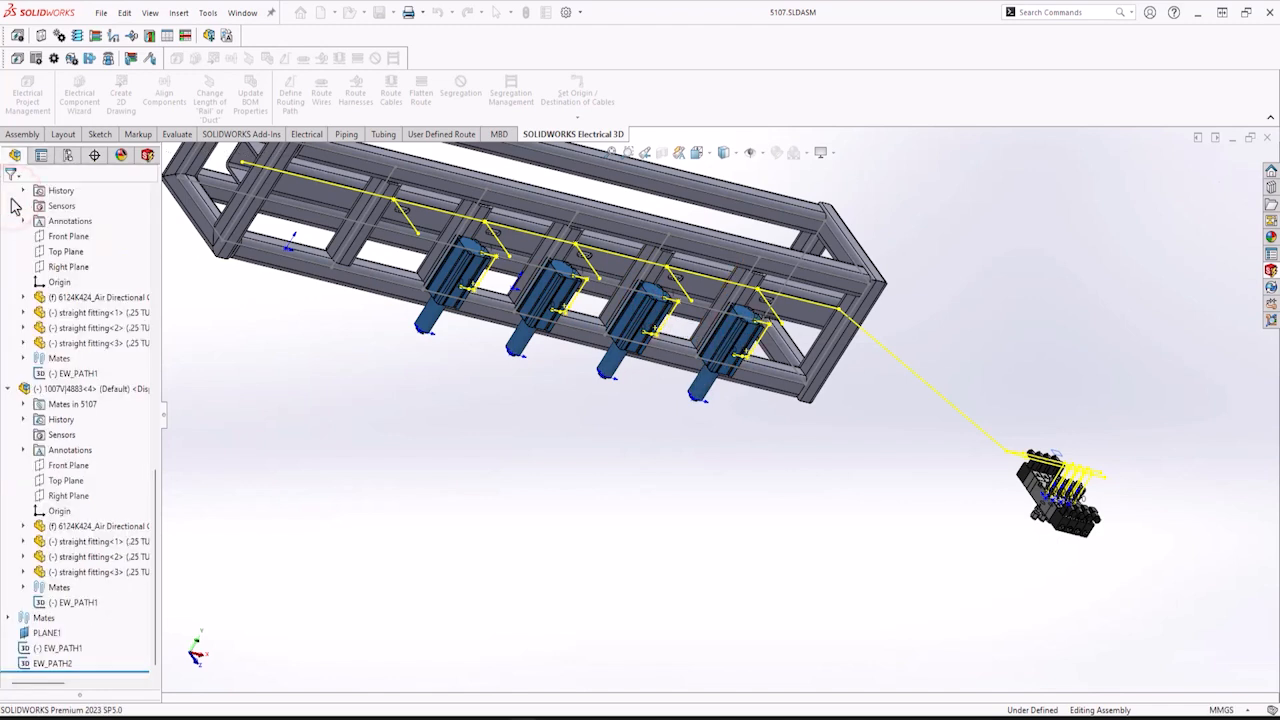
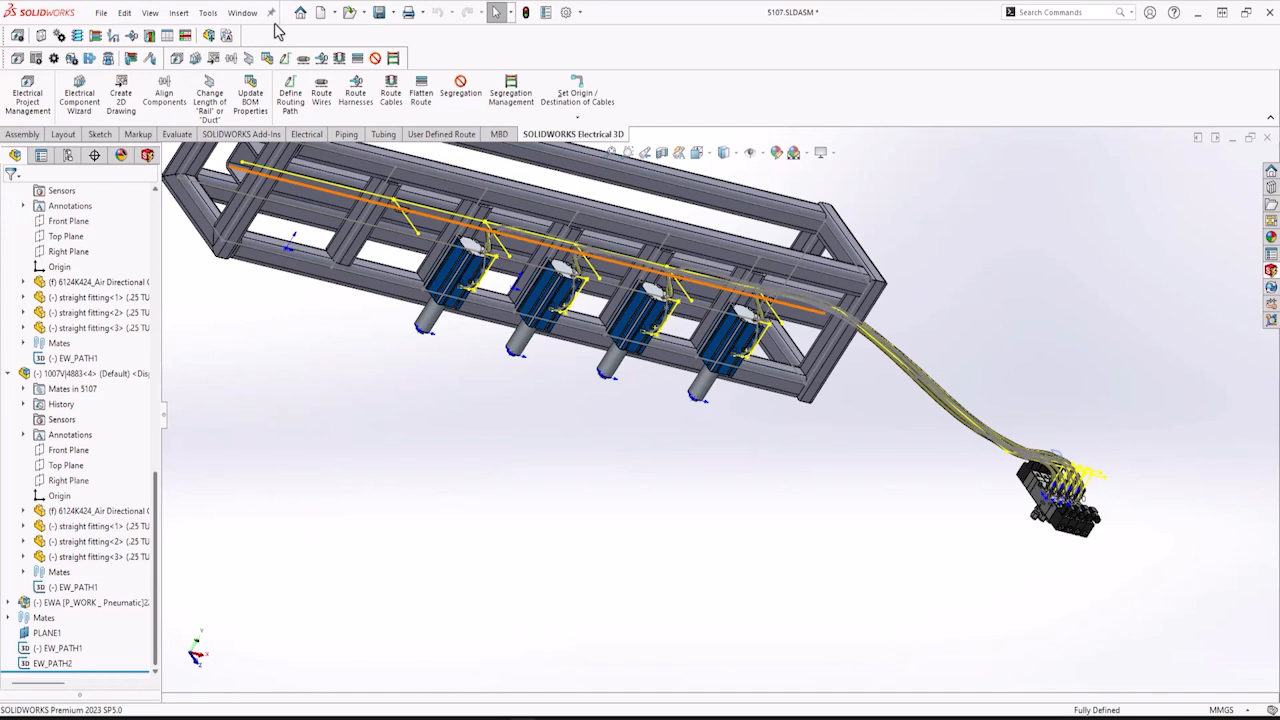
# Hide all sketches in the assembly view.
pyautogui.click(156, 16)
pyautogui.moveTo(178, 13)
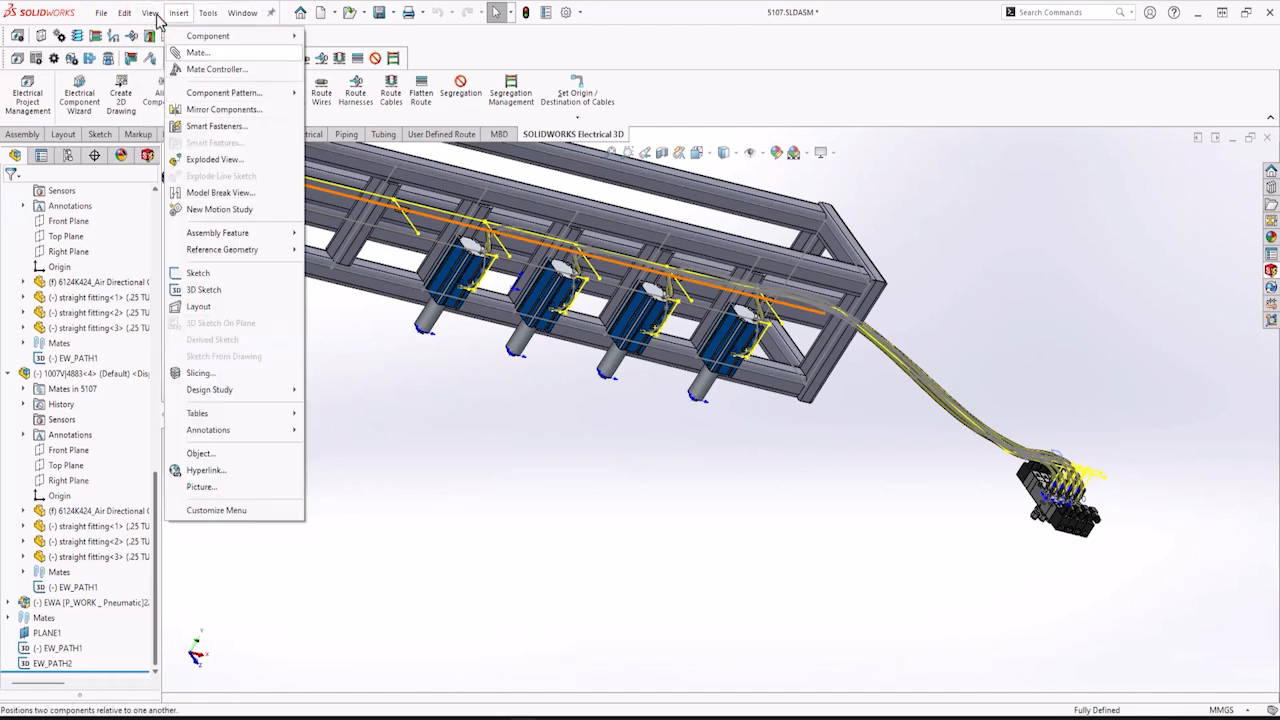
pyautogui.click(161, 132)
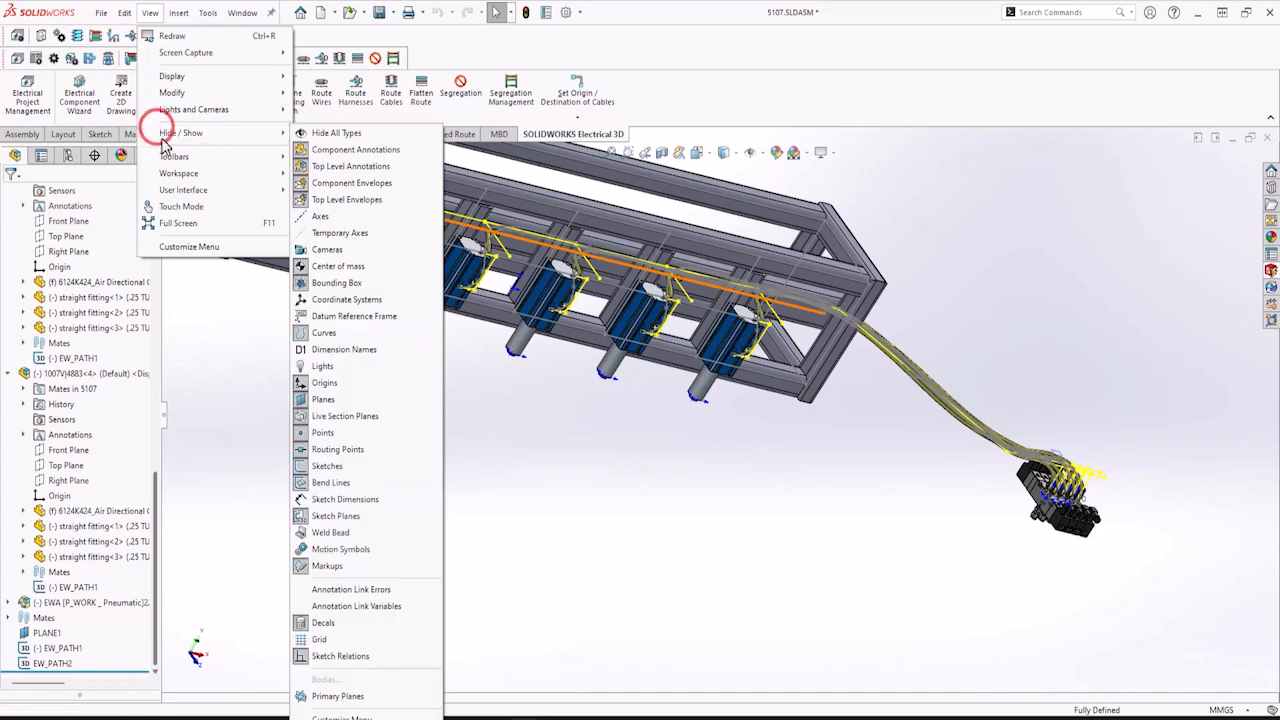
pyautogui.click(326, 466)
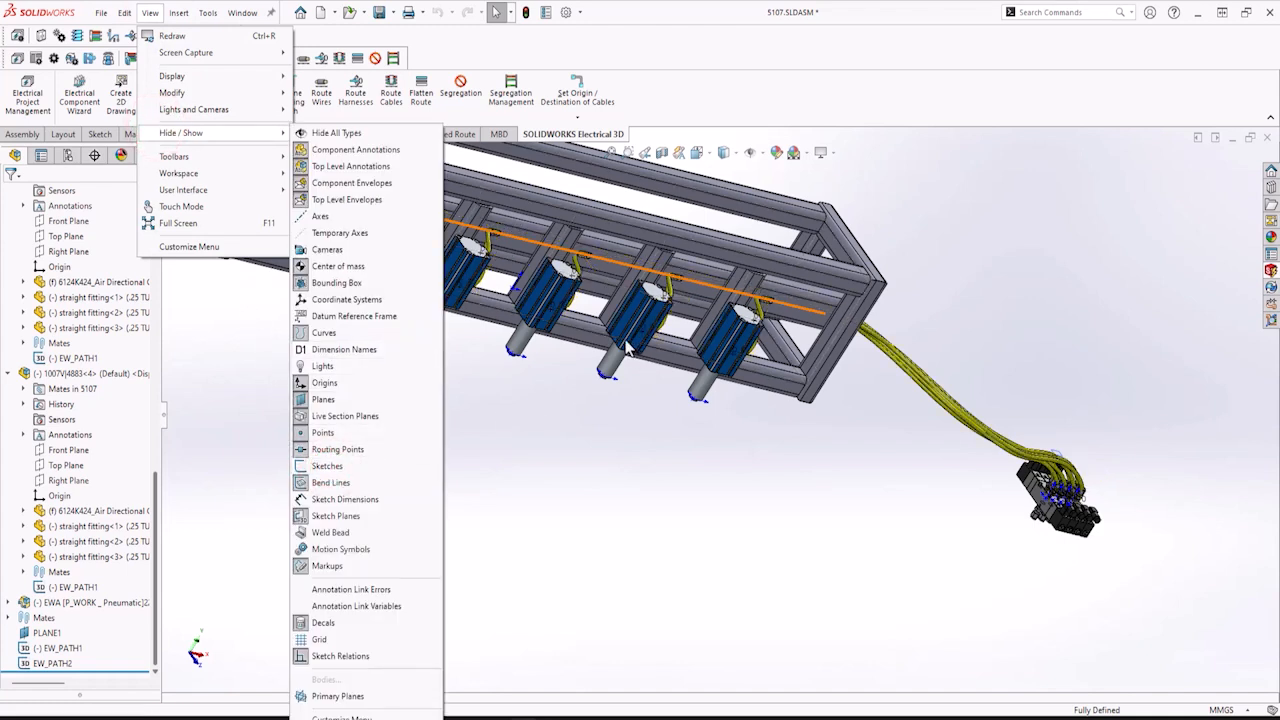
pyautogui.click(507, 435)
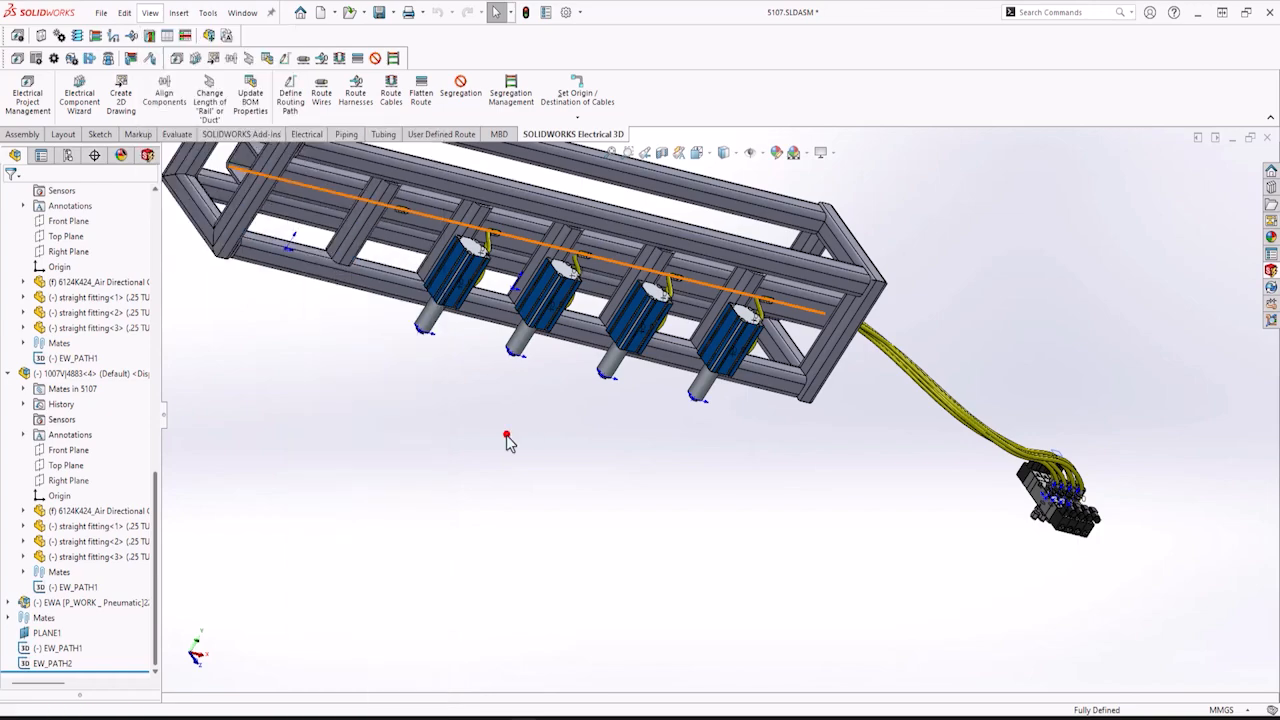
# Inspect the routed wires between the cylinders, the frame and the valve manifold.
pyautogui.moveTo(507, 435); pyautogui.dragTo(490, 387, button='middle')
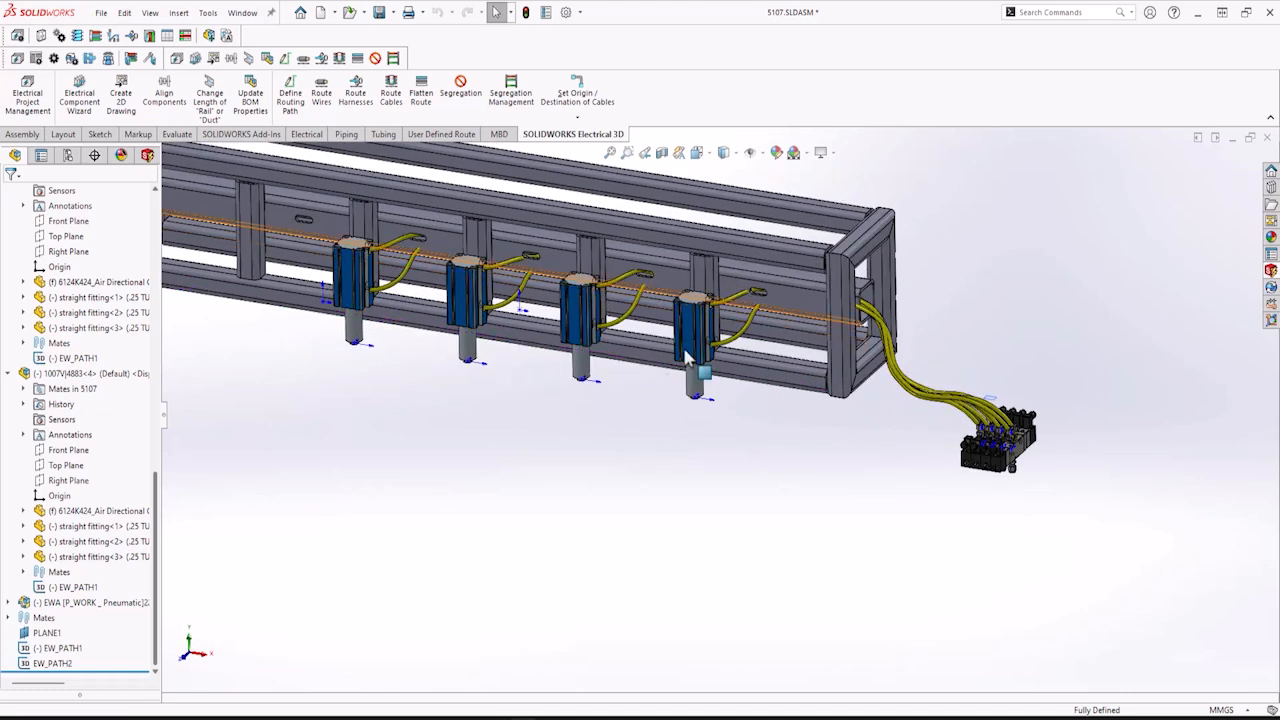
pyautogui.scroll(-5, 760, 352)
pyautogui.scroll(-3, 745, 345)
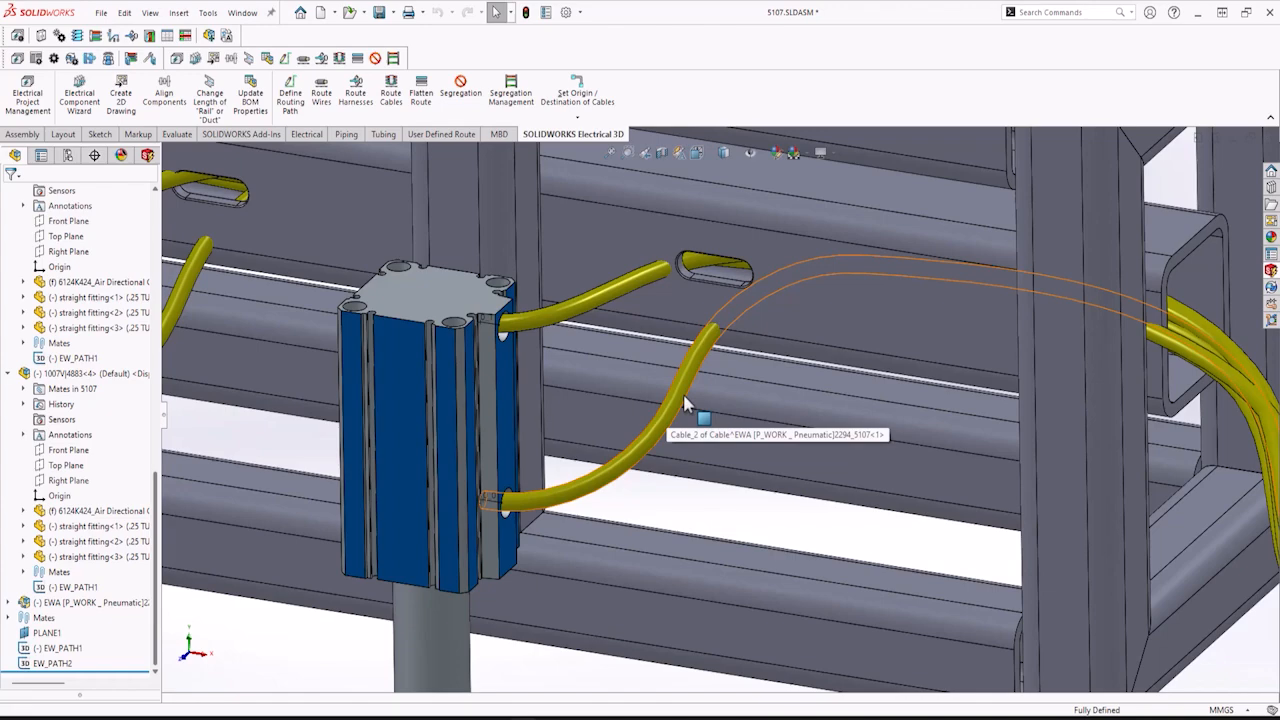
pyautogui.scroll(6, 666, 390)
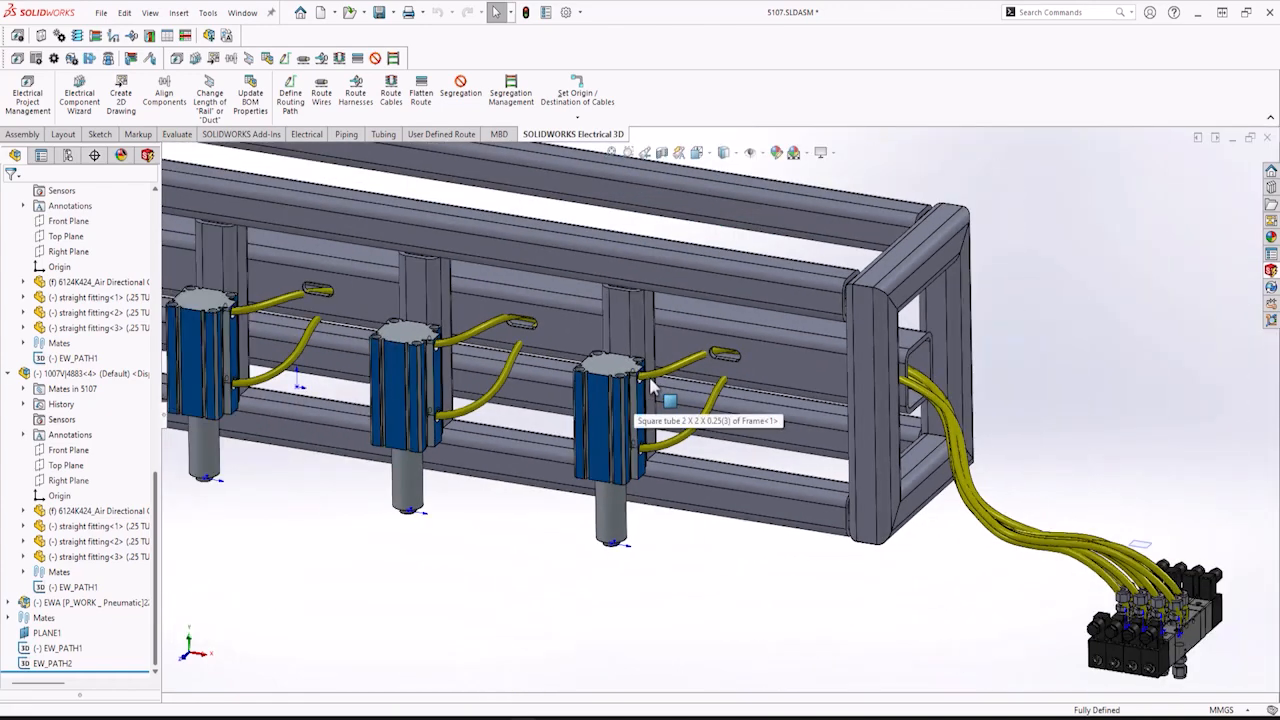
pyautogui.scroll(5, 650, 385)
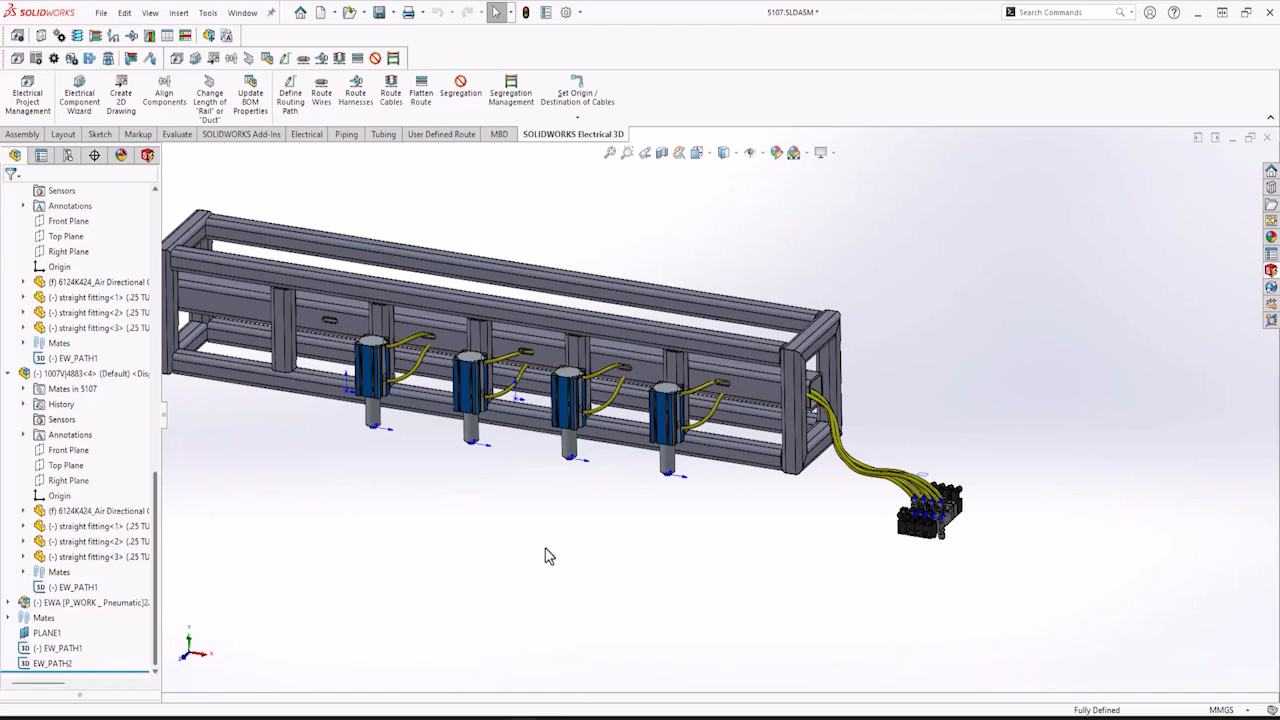
pyautogui.scroll(1, 549, 557)
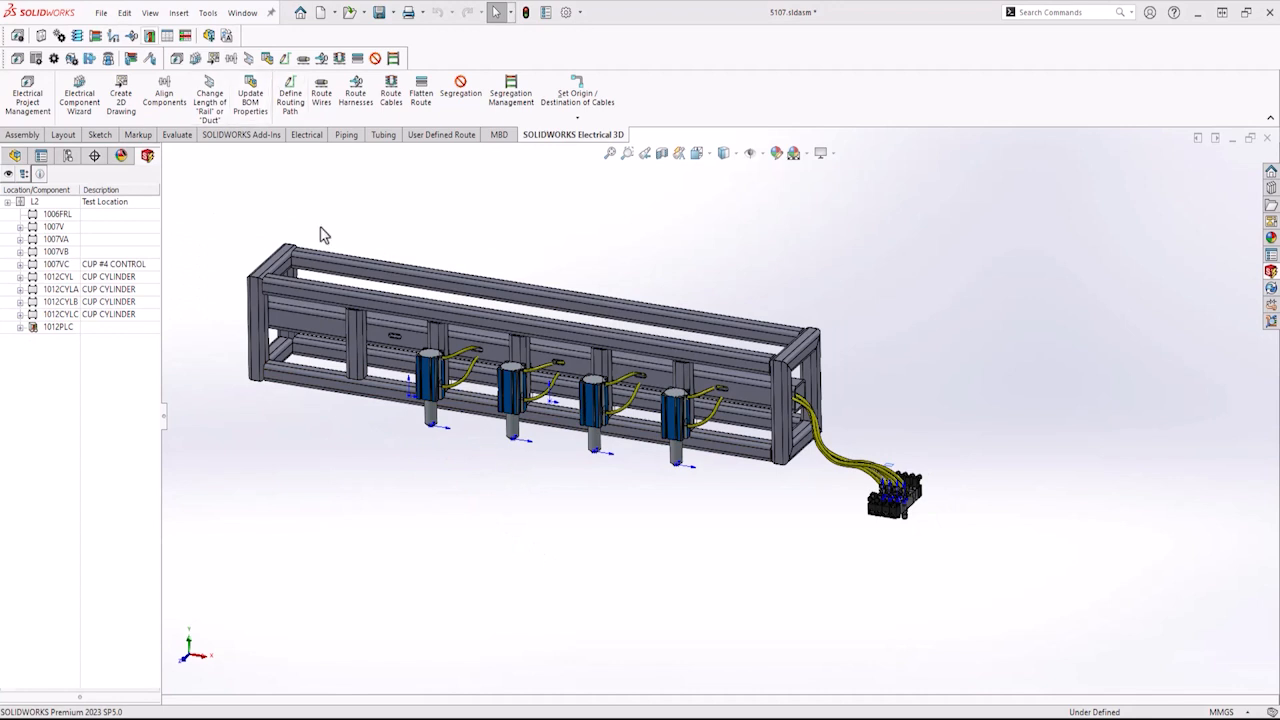
# Show all sketches in the assembly view again.
pyautogui.click(149, 13)
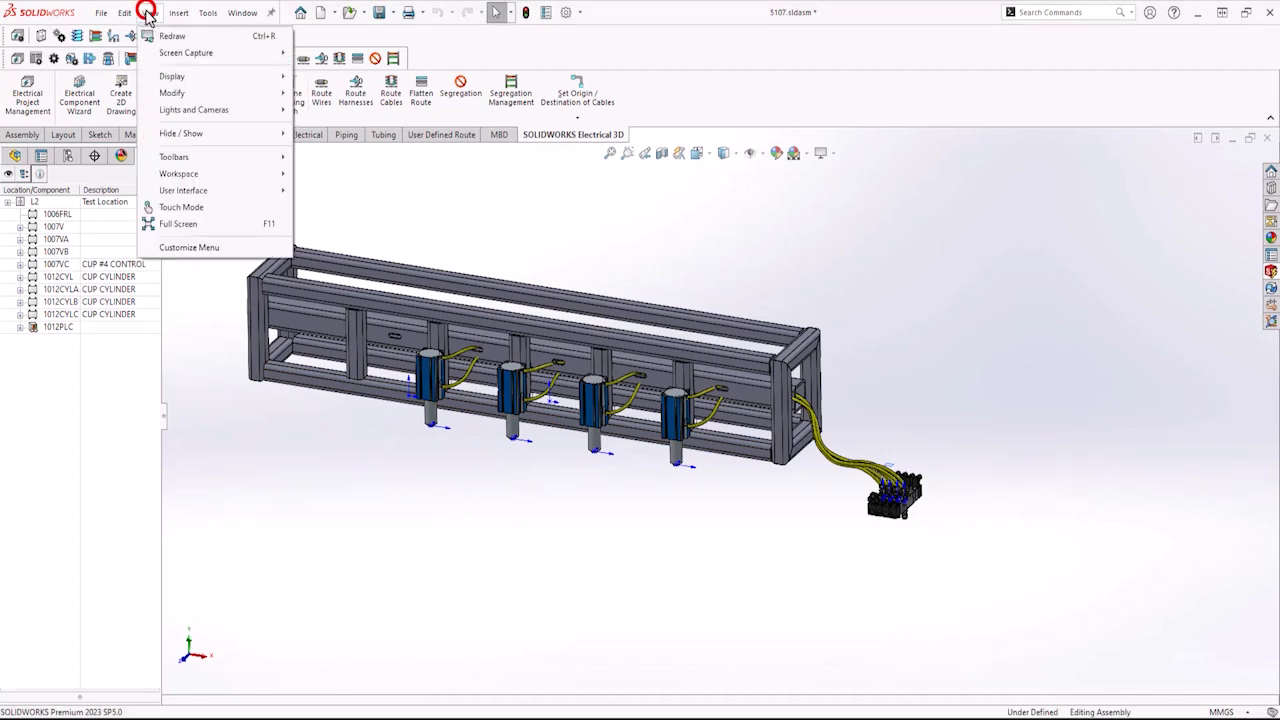
pyautogui.click(168, 134)
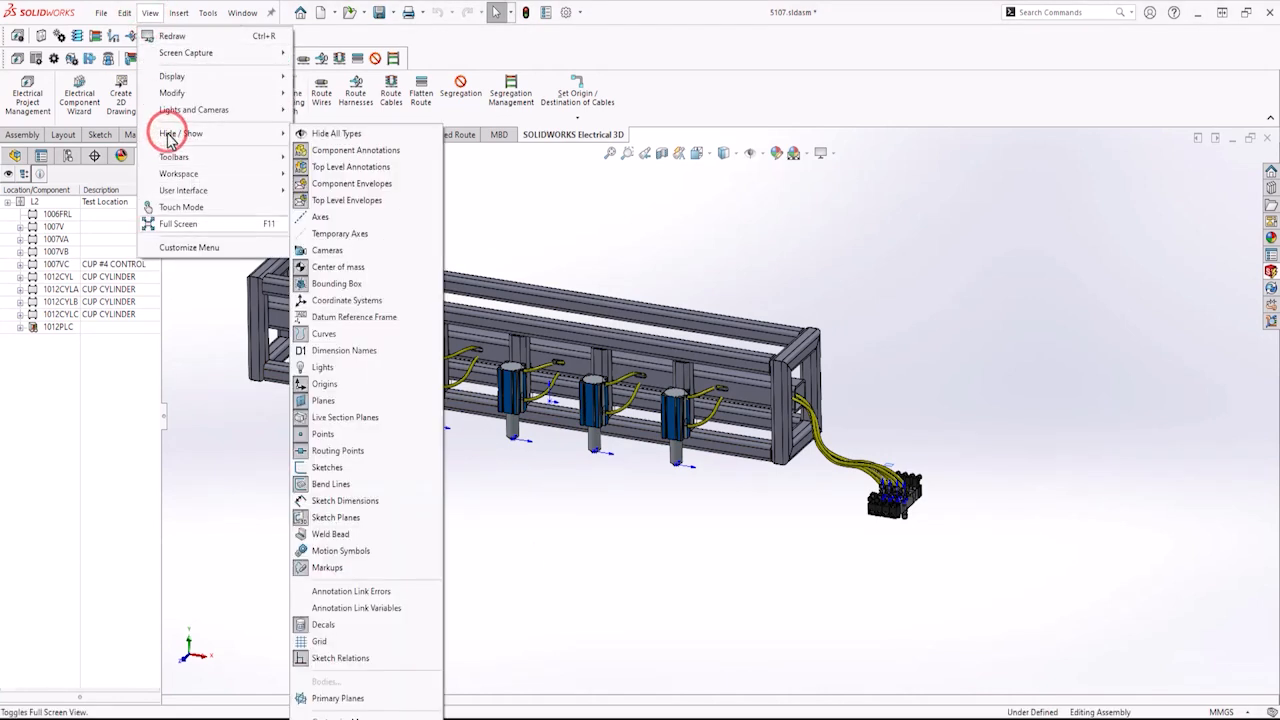
pyautogui.click(327, 469)
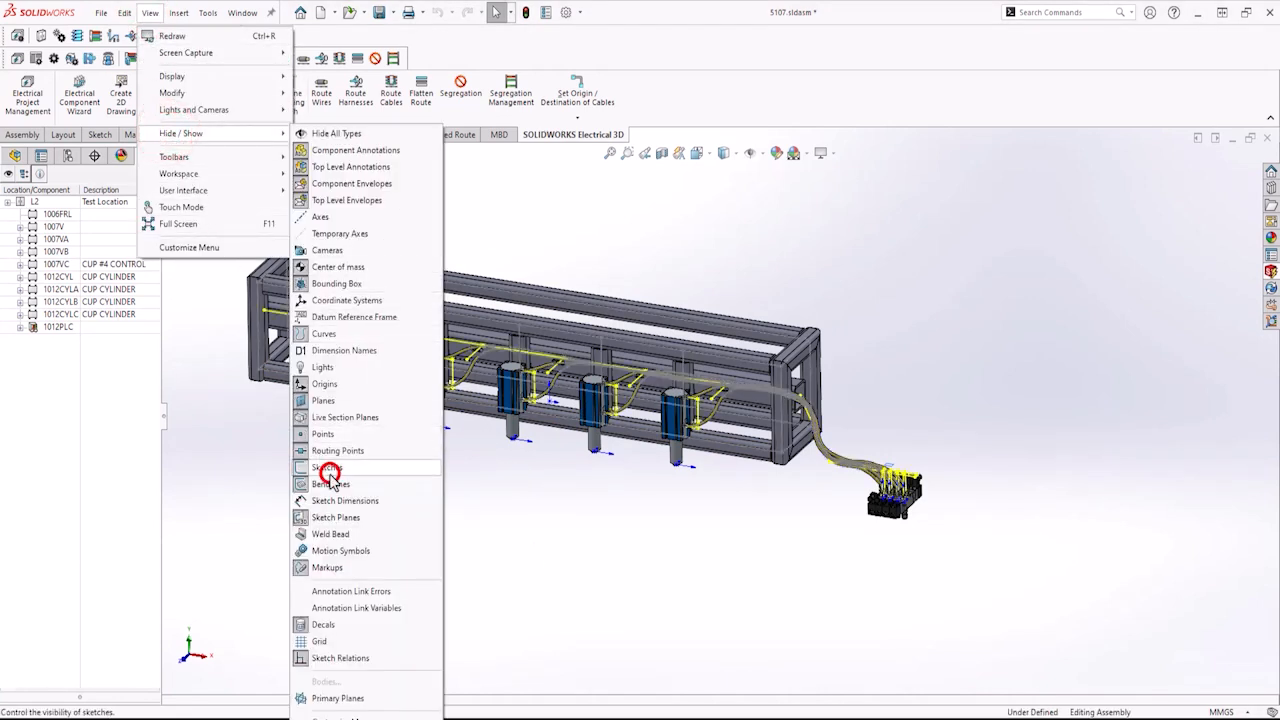
pyautogui.click(509, 478)
# Measure the distance between the routing path point at a cylinder connection and the nearby frame routing path.
pyautogui.scroll(-6, 528, 445)
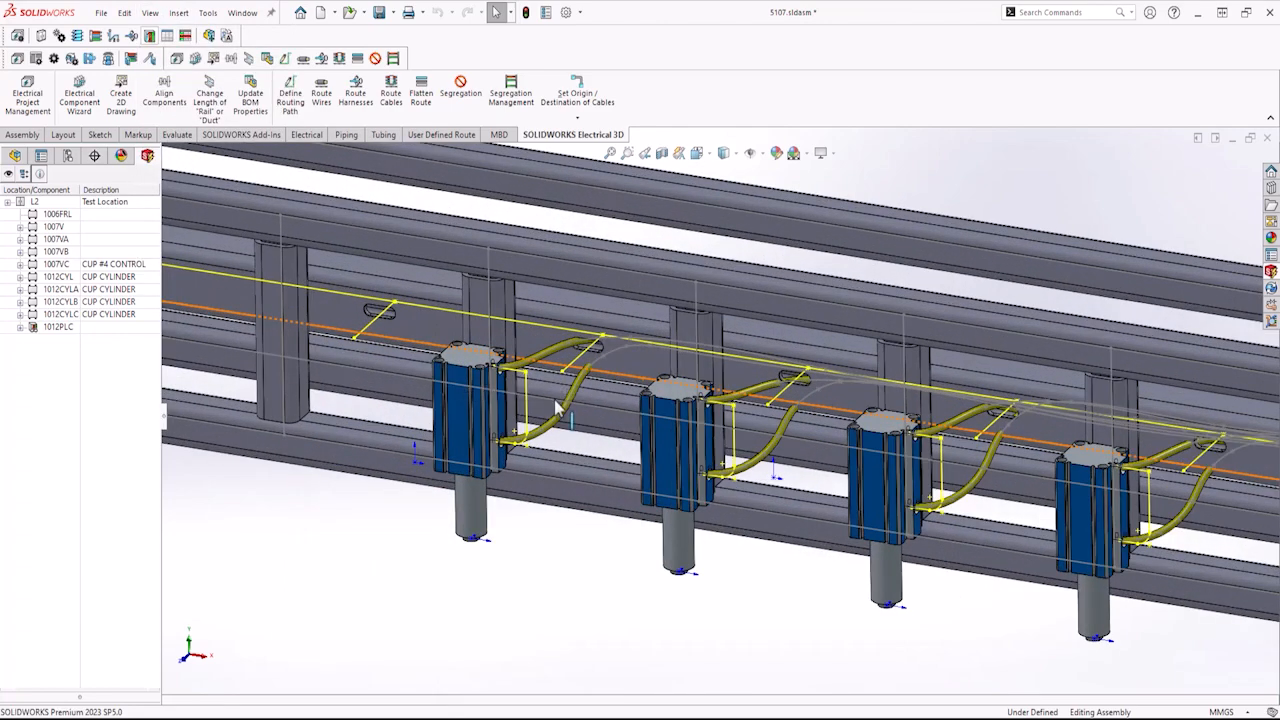
pyautogui.scroll(-1, 557, 408)
pyautogui.moveTo(557, 408)
pyautogui.mouseDown(button='middle')
pyautogui.moveTo(552, 394)
pyautogui.moveTo(560, 412)
pyautogui.mouseUp(button='middle')
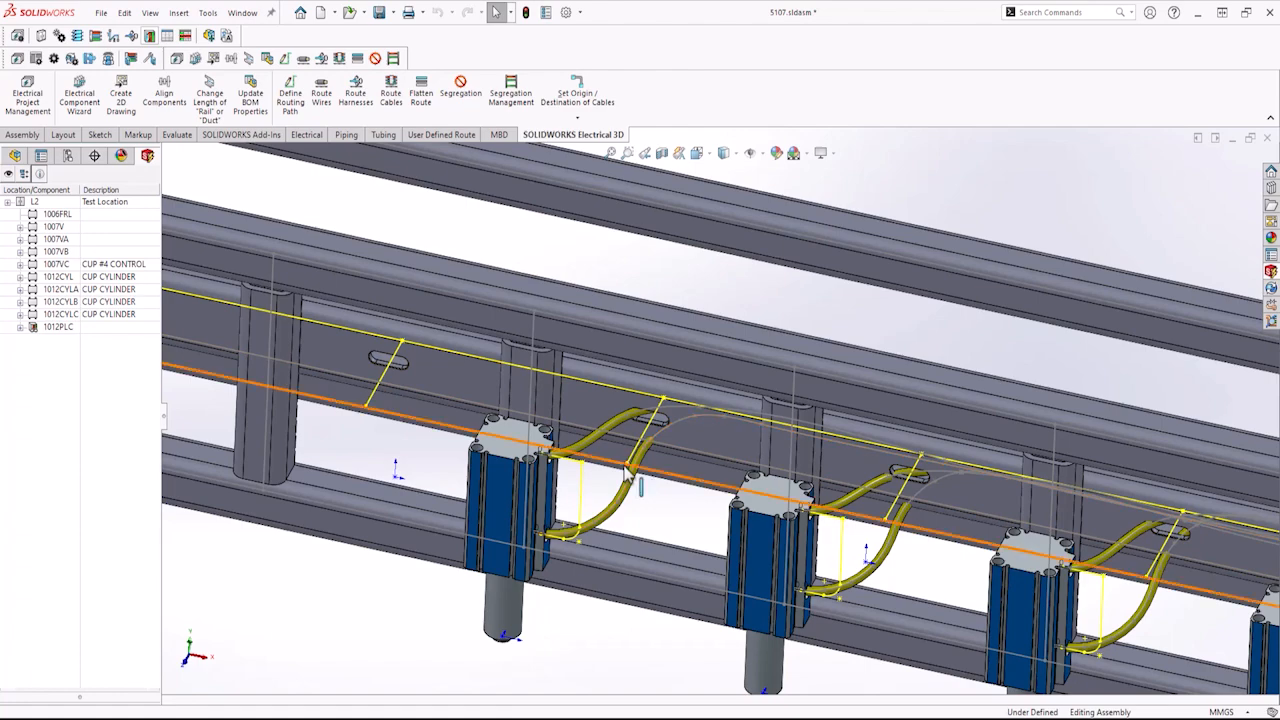
pyautogui.scroll(-2, 624, 474)
pyautogui.scroll(-1, 624, 474)
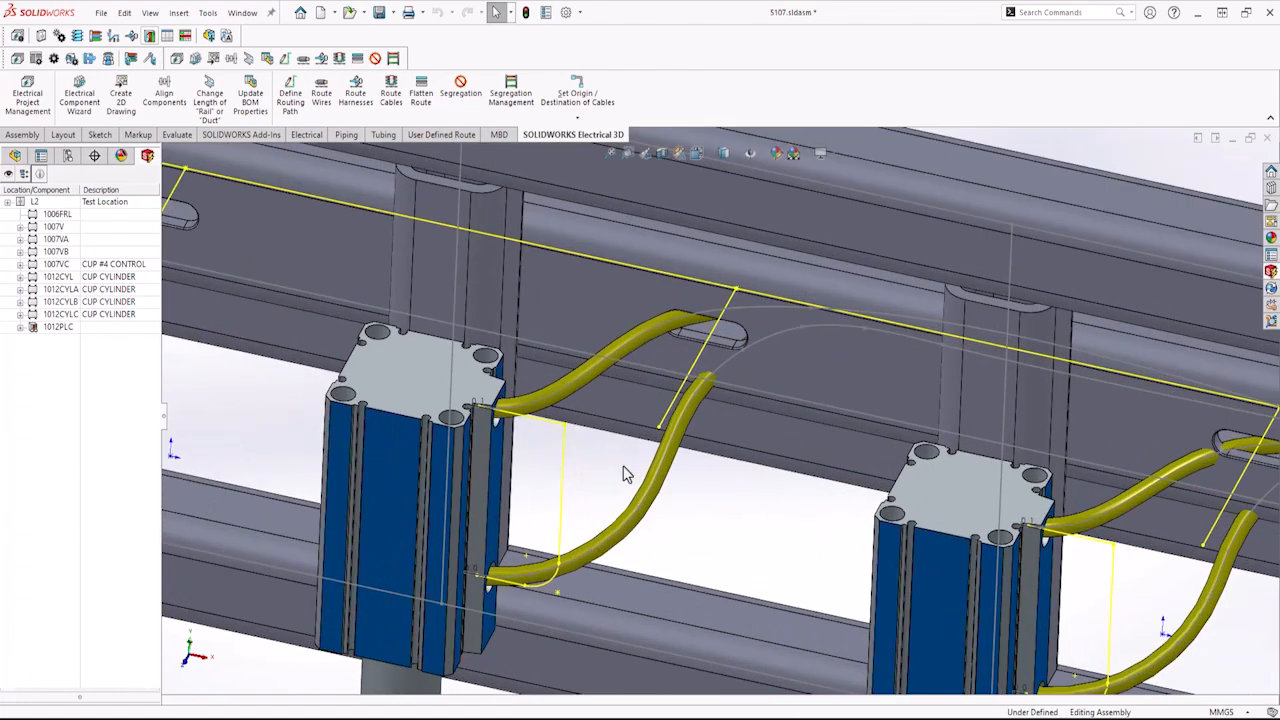
pyautogui.moveTo(623, 471); pyautogui.dragTo(623, 460, button='middle')
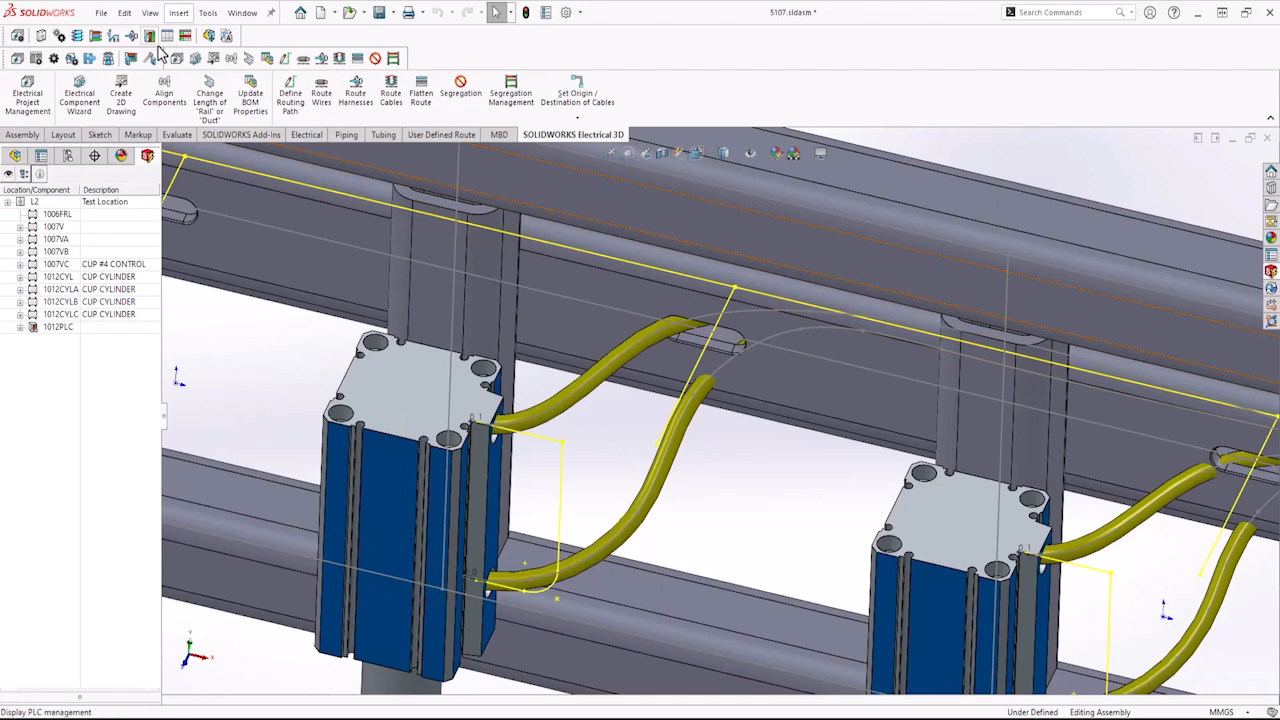
pyautogui.click(177, 134)
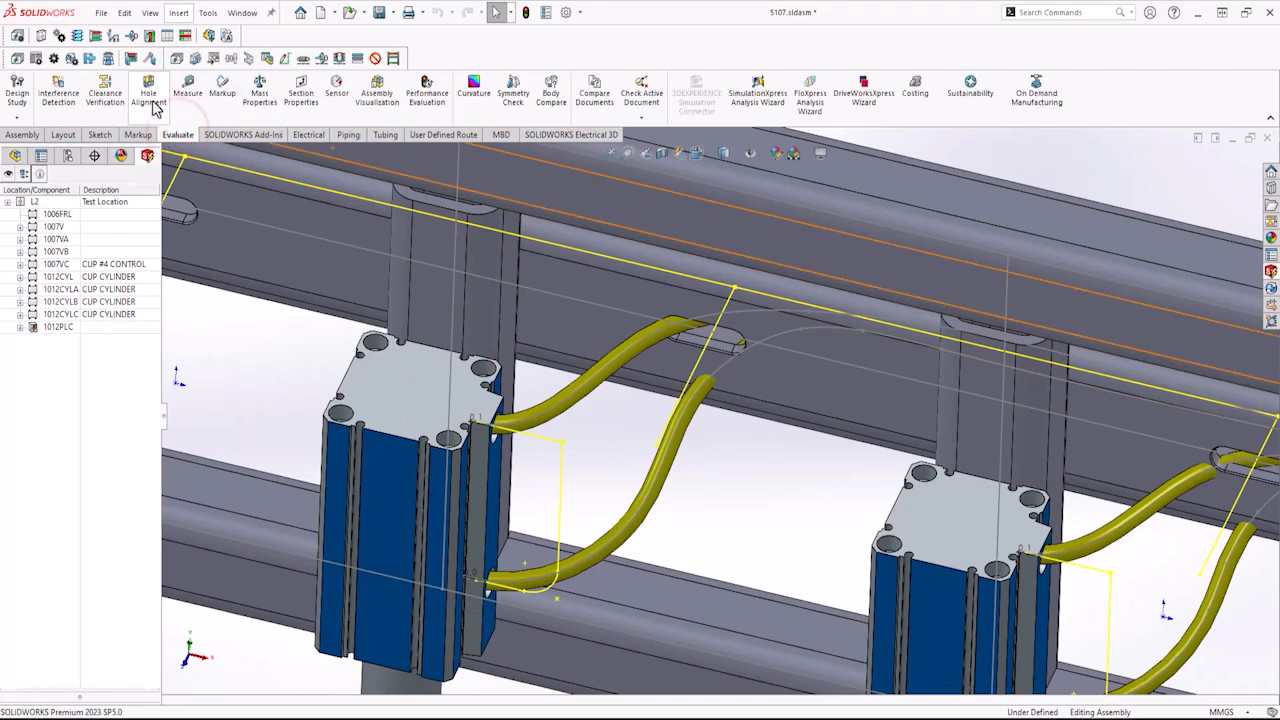
pyautogui.click(186, 88)
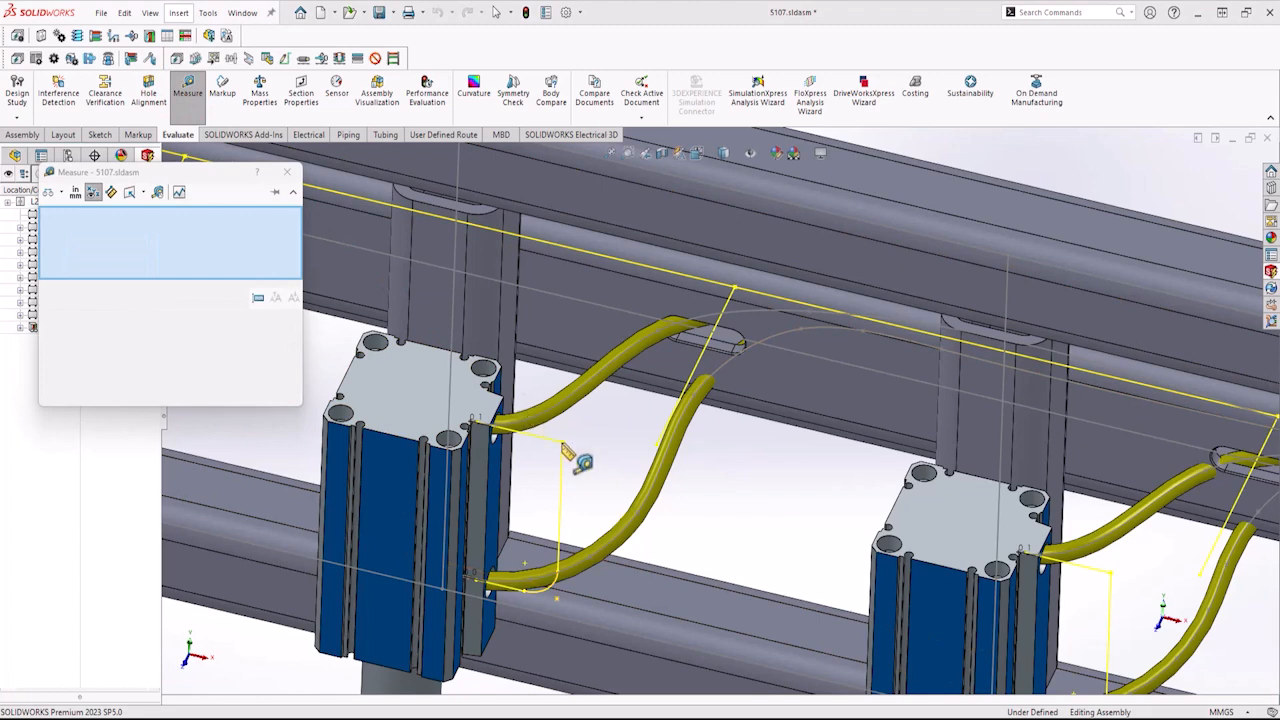
pyautogui.click(718, 436)
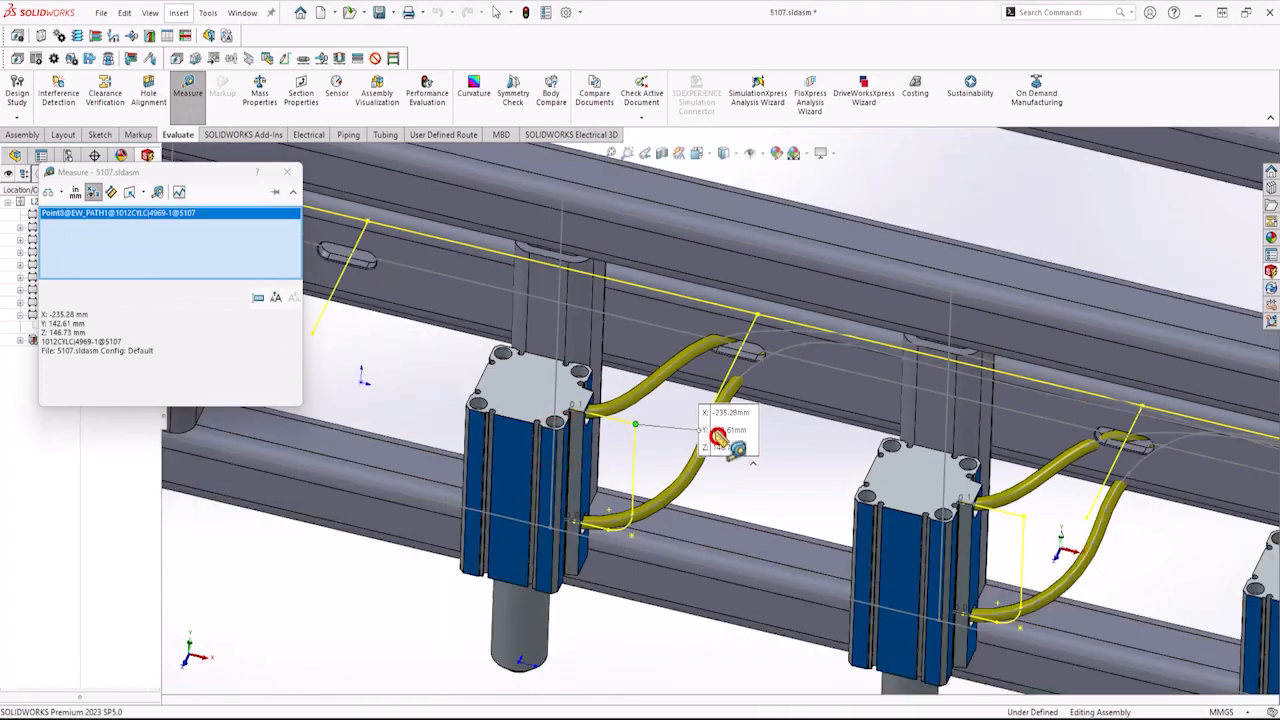
pyautogui.scroll(-2, 718, 440)
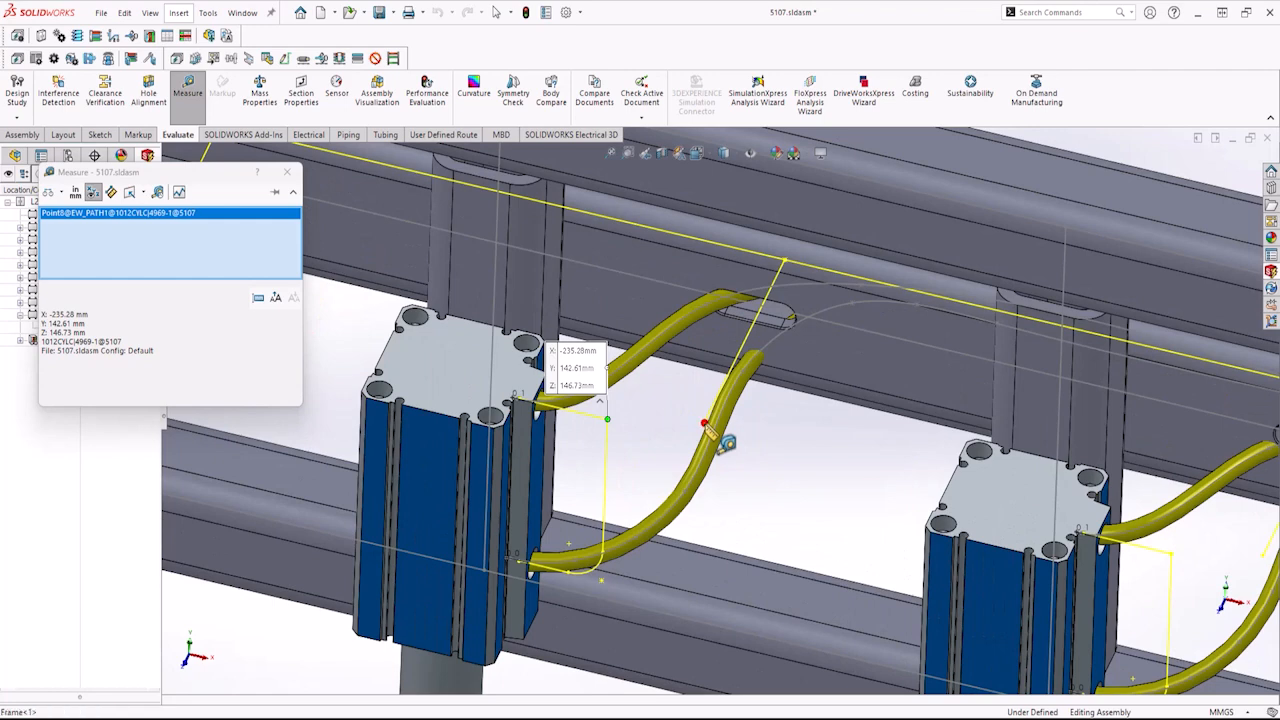
pyautogui.click(706, 423)
pyautogui.scroll(-2, 843, 451)
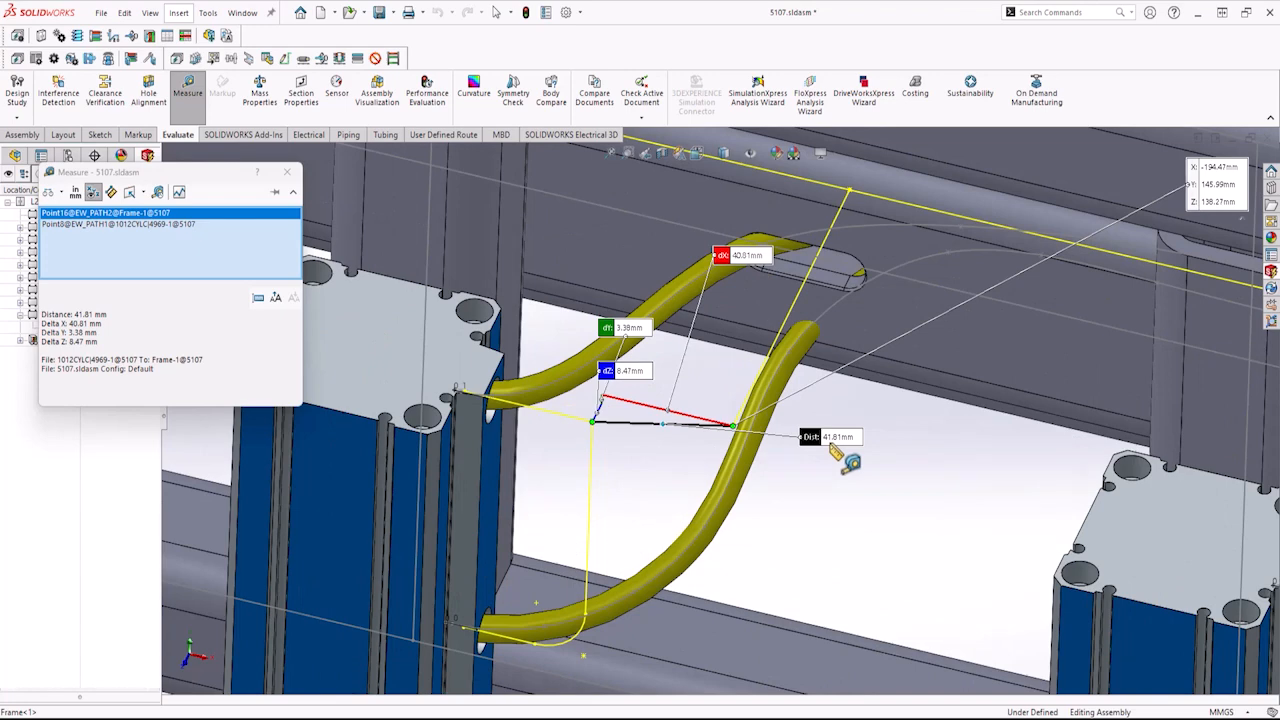
pyautogui.scroll(3, 645, 444)
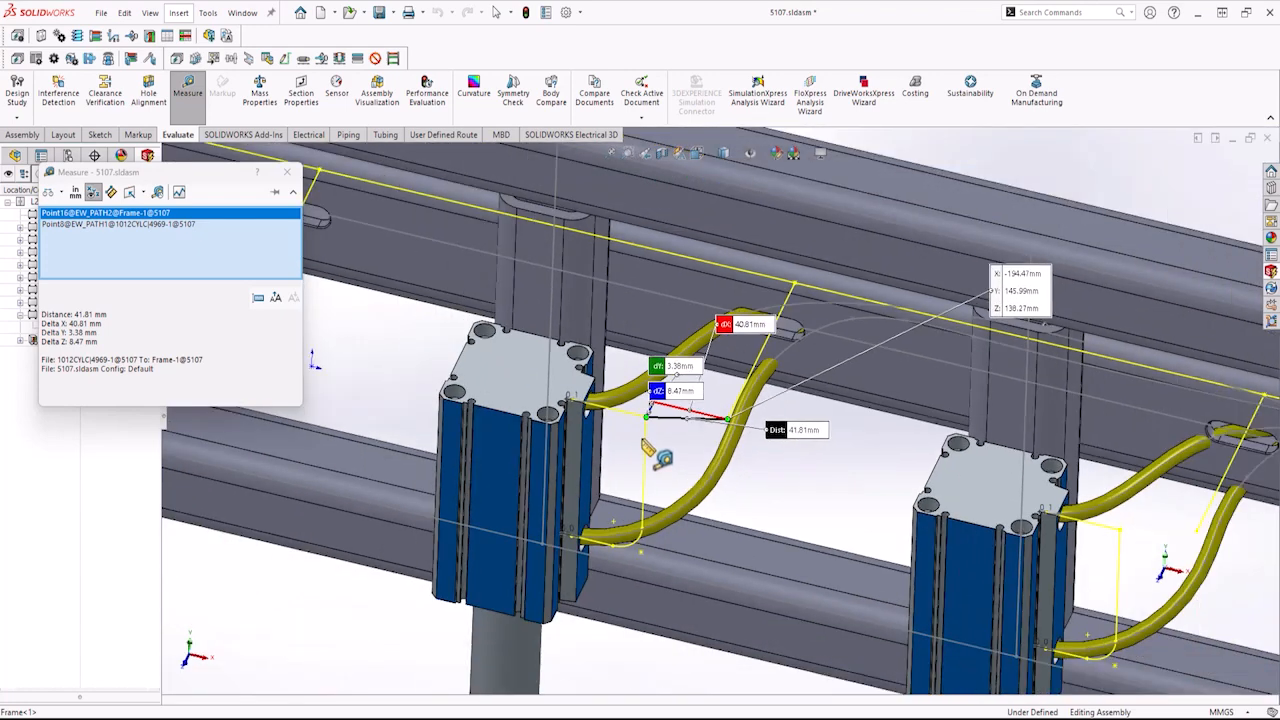
pyautogui.click(287, 180)
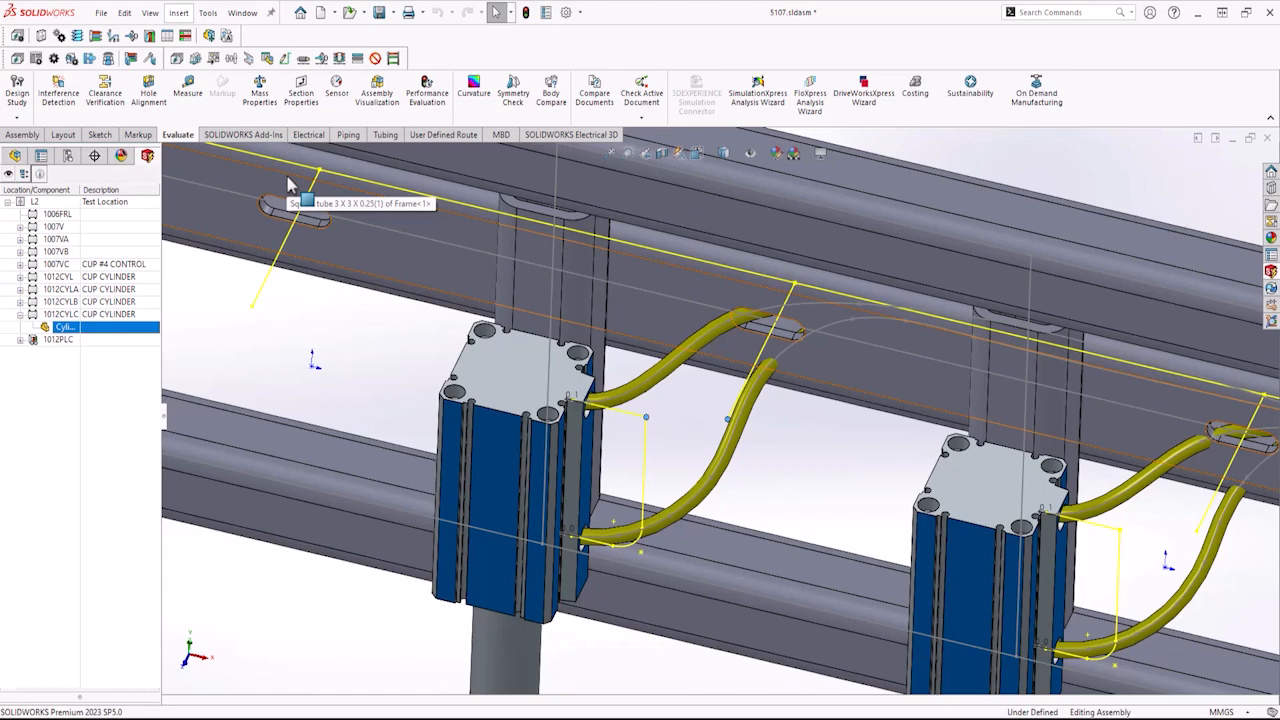
# Inspect the wire bundle and routing paths where they enter the valve manifold.
pyautogui.scroll(6, 1105, 505)
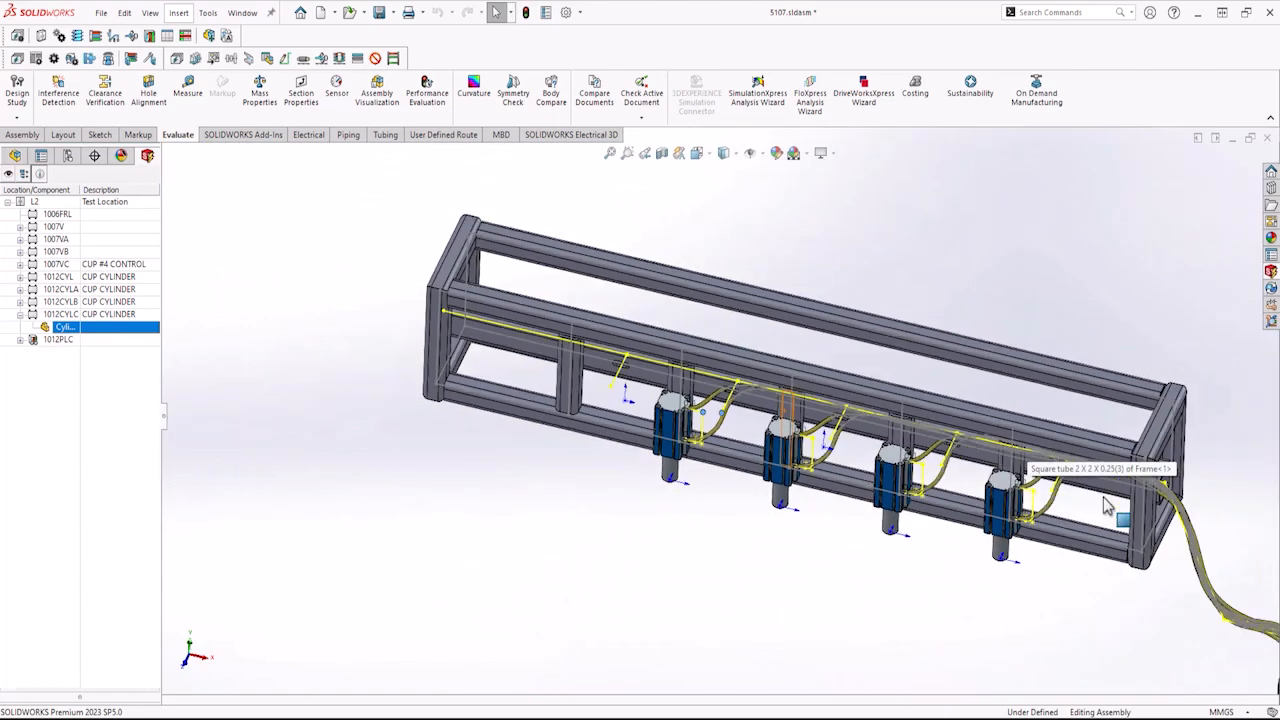
pyautogui.moveTo(1105, 505)
pyautogui.mouseDown(button='middle')
pyautogui.moveTo(1000, 540)
pyautogui.moveTo(1101, 495)
pyautogui.mouseUp(button='middle')
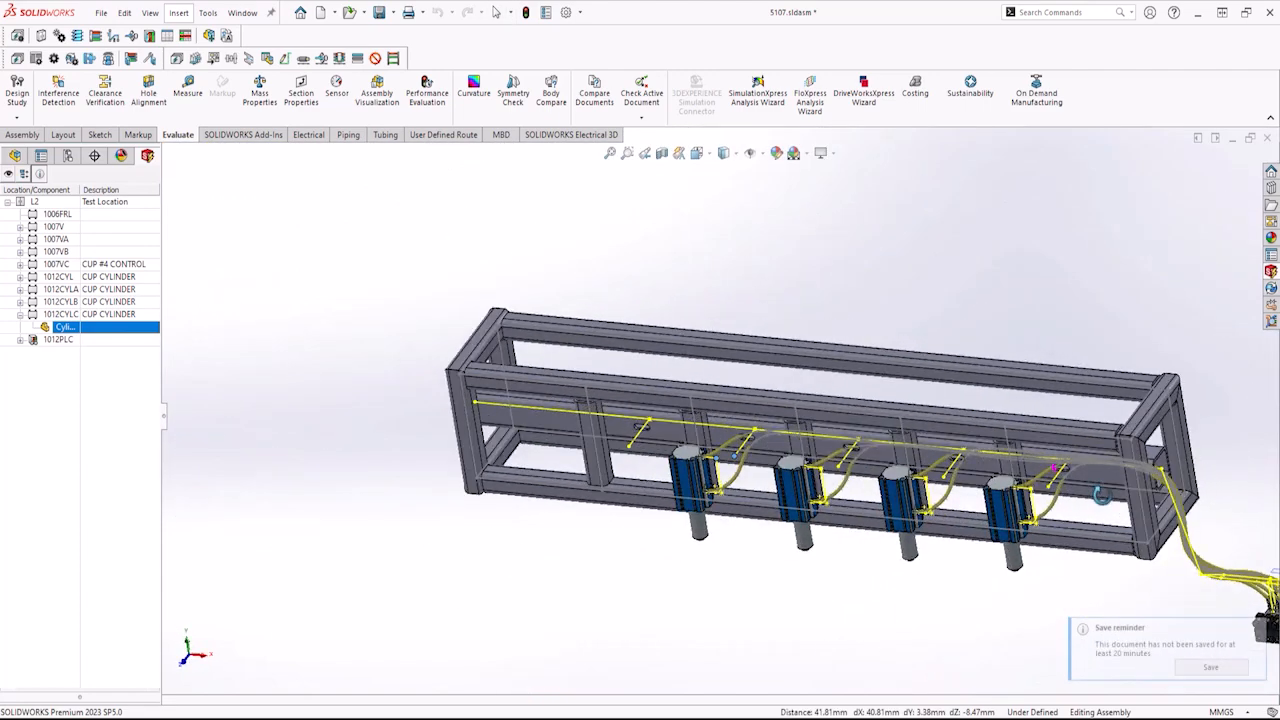
pyautogui.scroll(2, 1100, 500)
pyautogui.scroll(-8, 1098, 505)
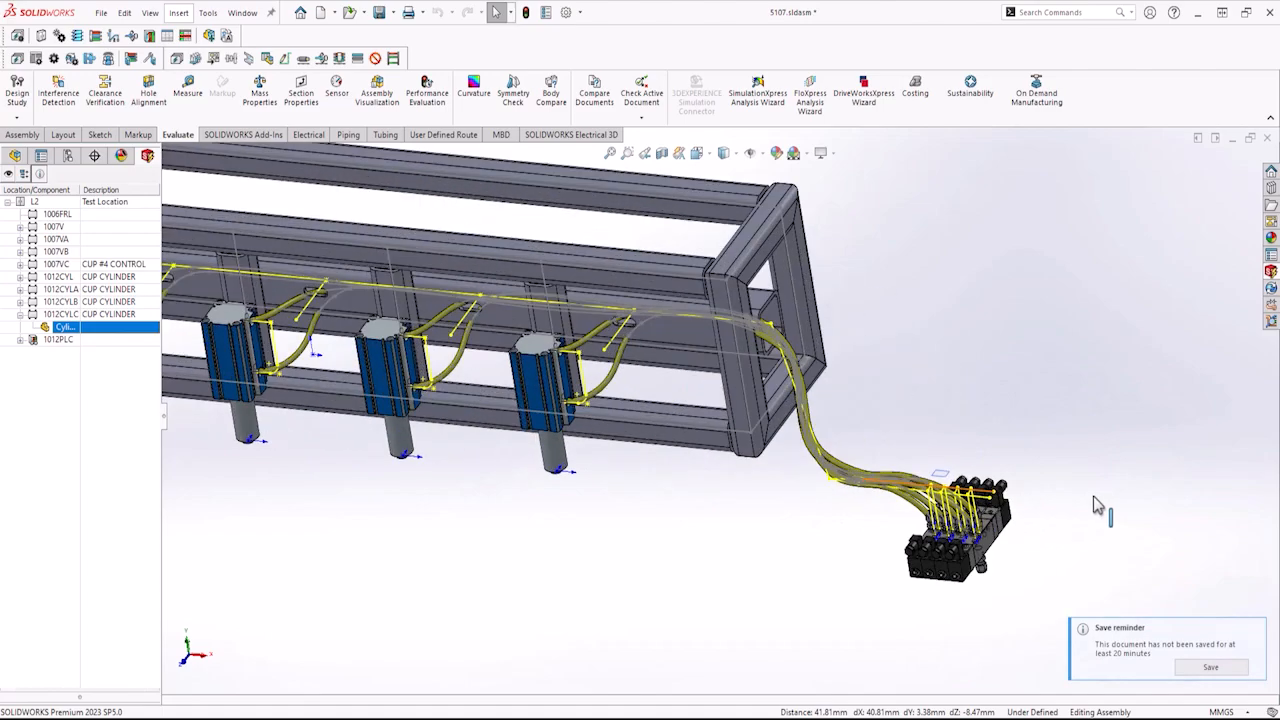
pyautogui.scroll(-6, 1098, 505)
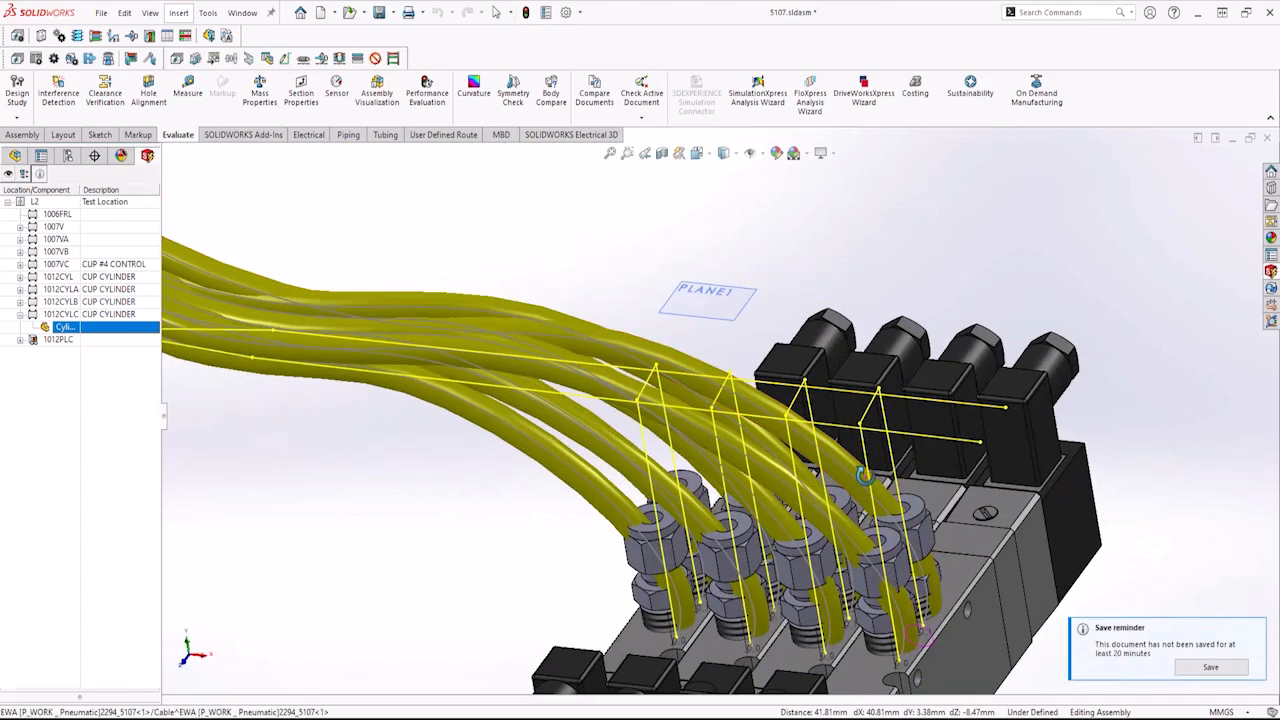
pyautogui.moveTo(865, 476); pyautogui.dragTo(926, 510, button='middle')
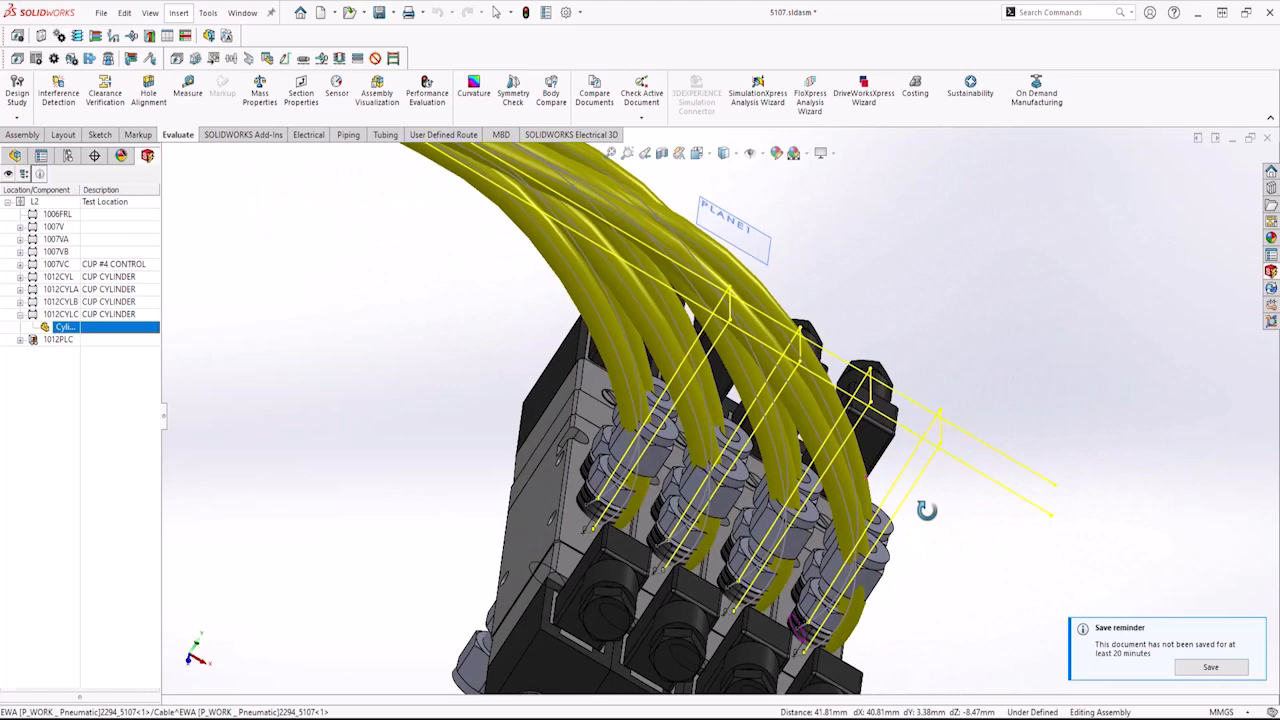
pyautogui.press('Escape')
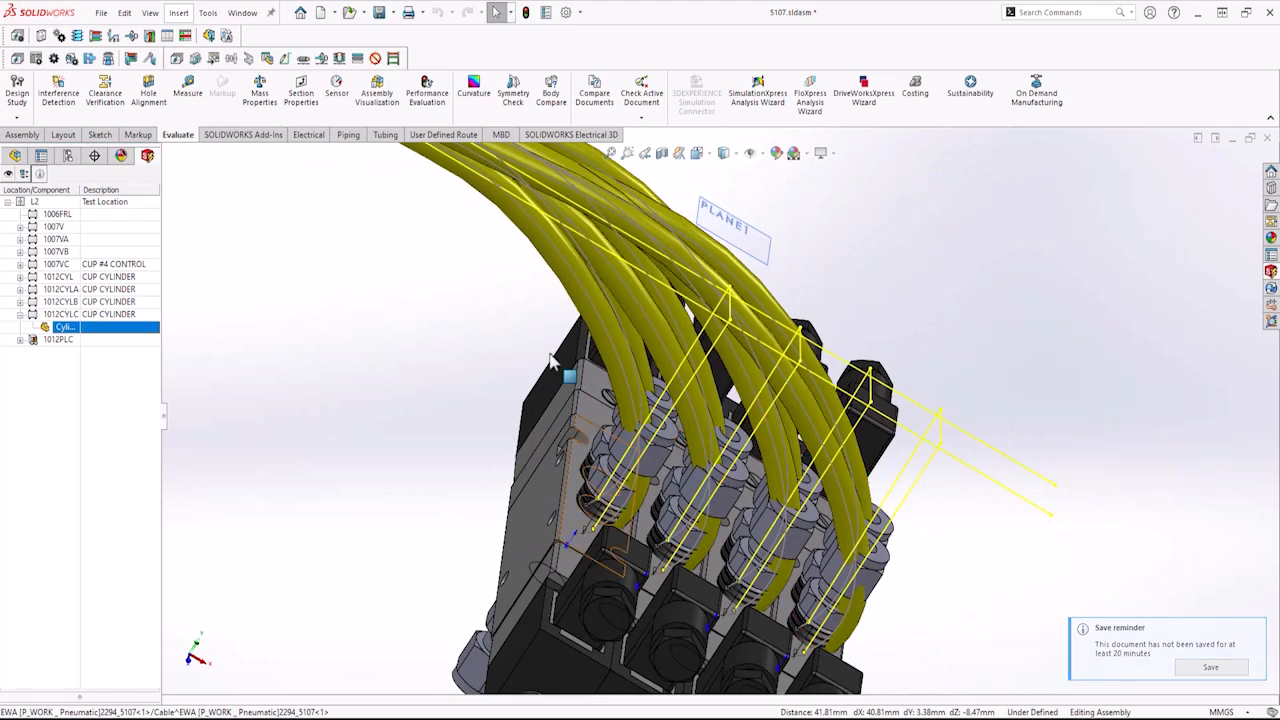
pyautogui.scroll(4, 496, 331)
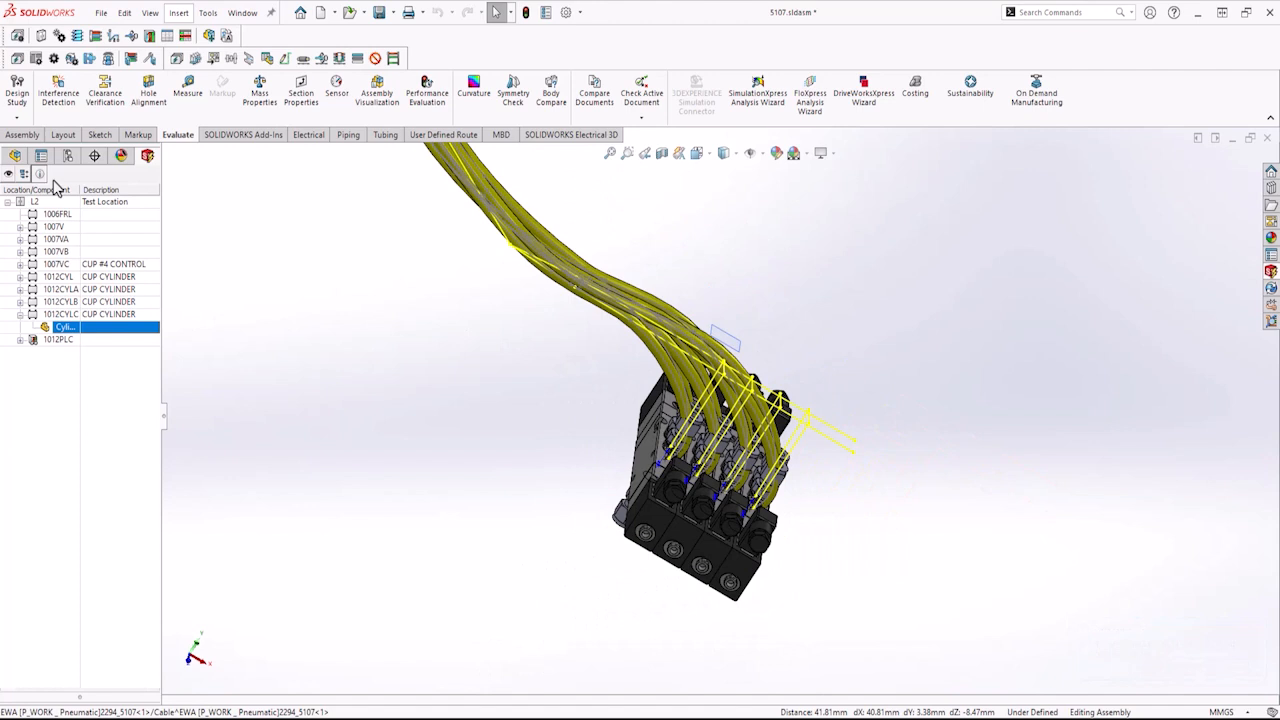
# Route wires for the four cylinders using SOLIDWORKS Route with splines, setting the routing parameters to 45 mm and 20 mm.
pyautogui.click(590, 138)
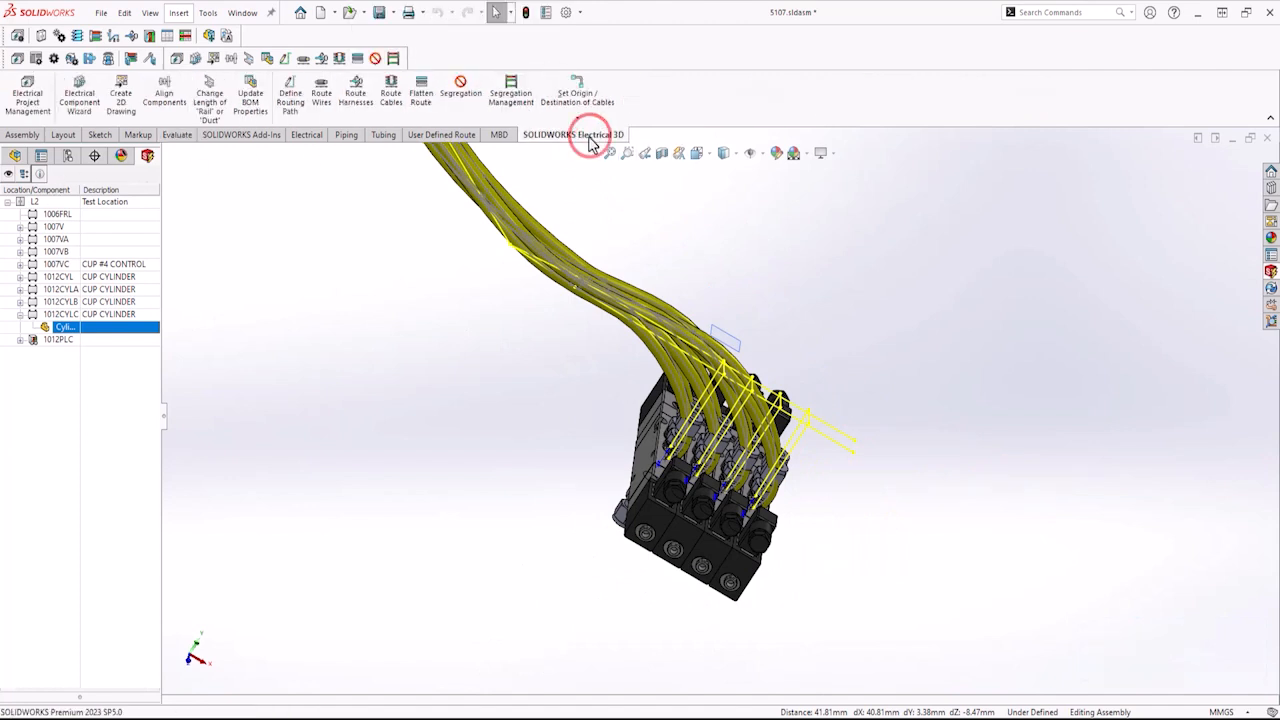
pyautogui.click(322, 98)
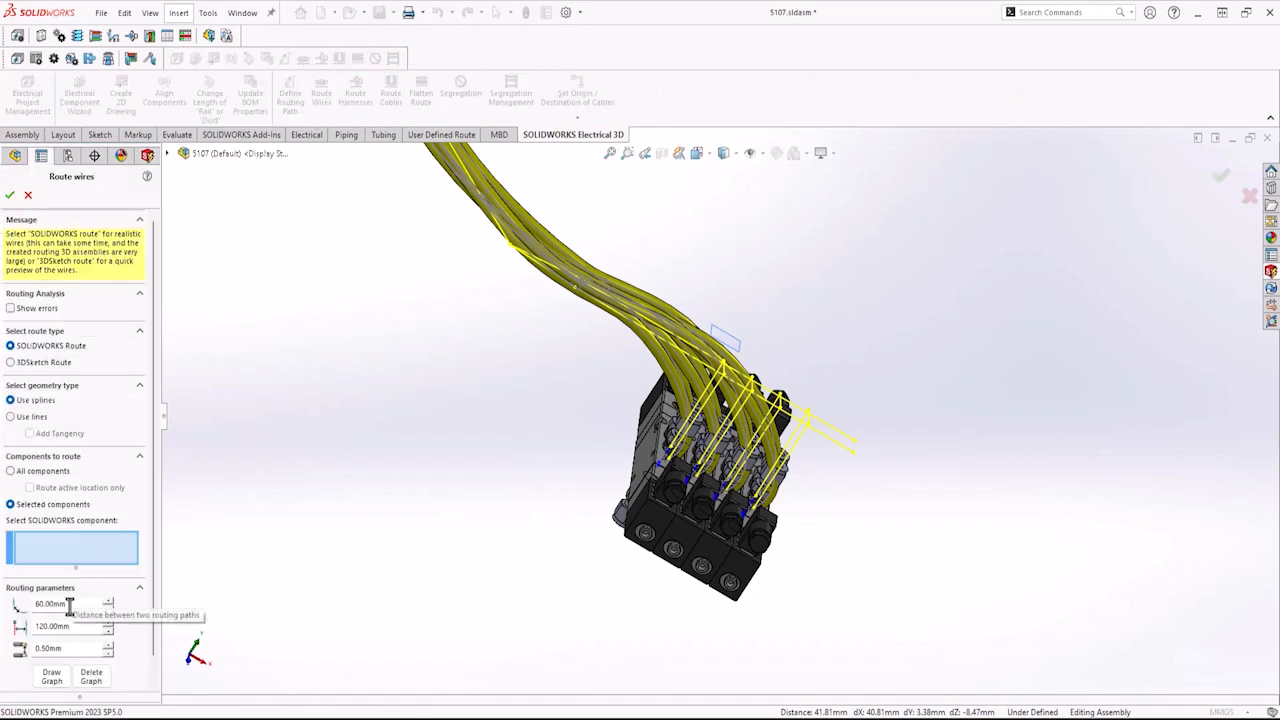
pyautogui.doubleClick(69, 604)
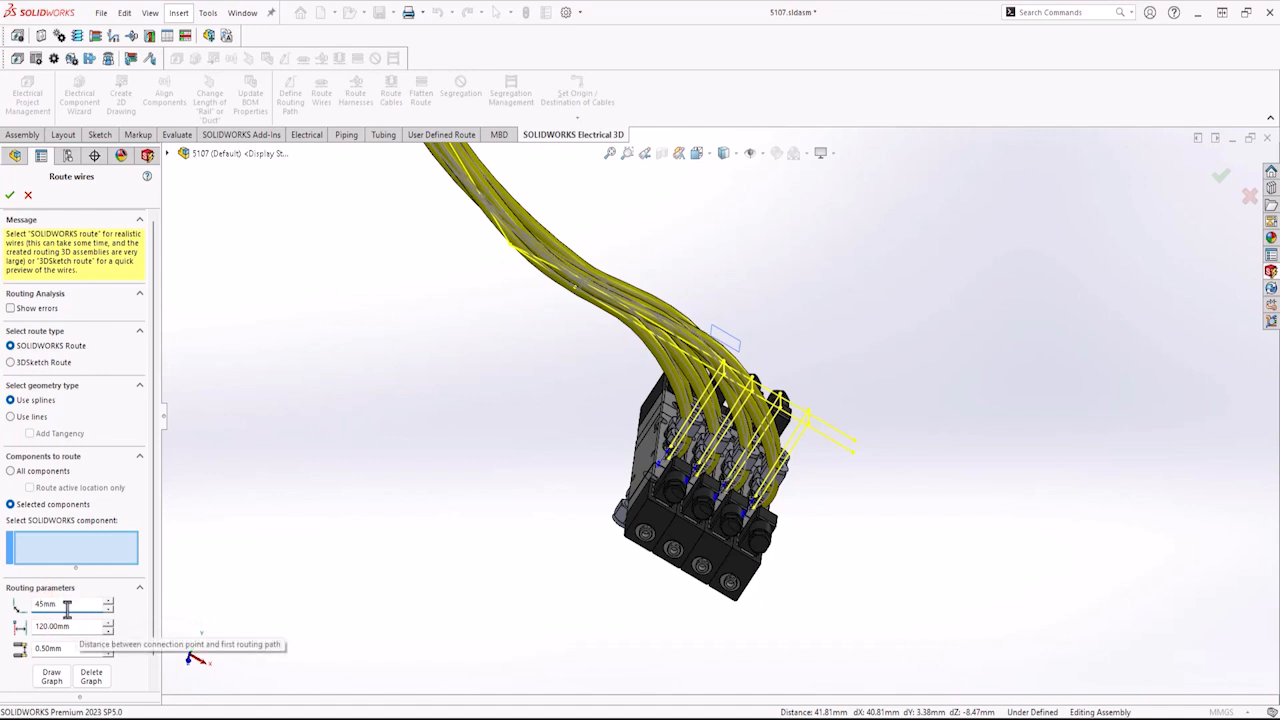
pyautogui.click(77, 626)
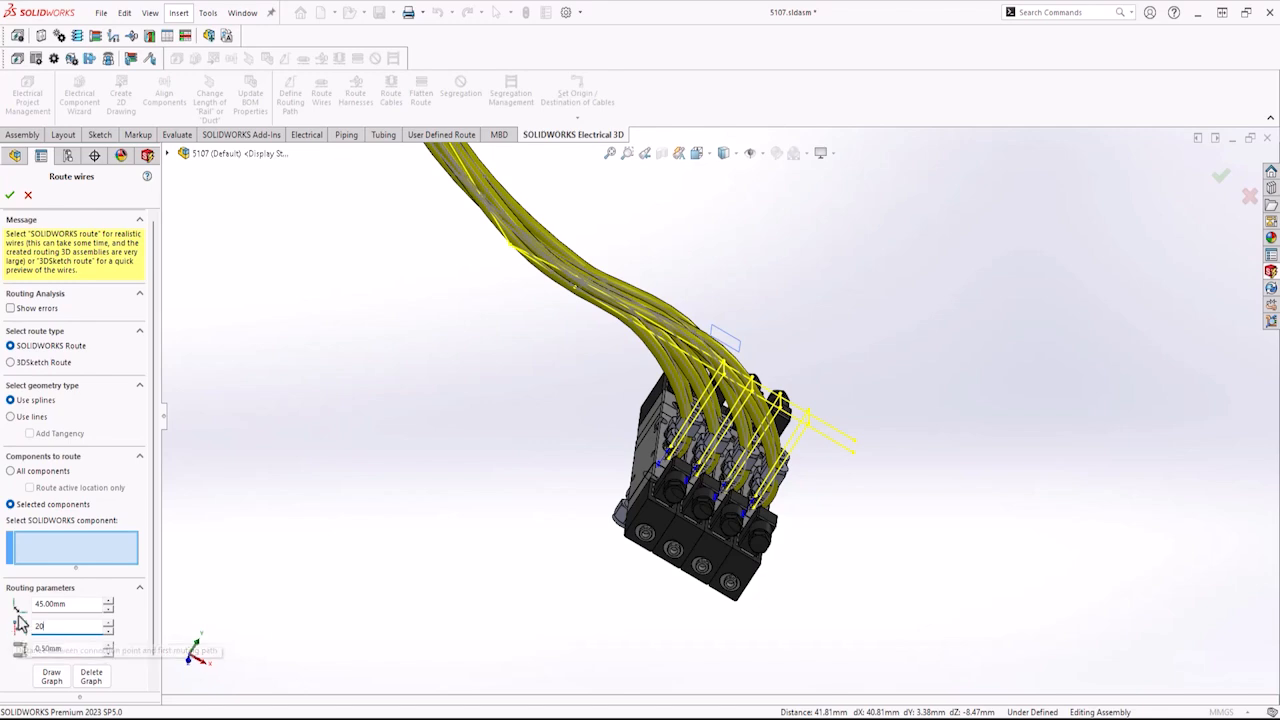
pyautogui.click(52, 552)
pyautogui.scroll(10, 174, 438)
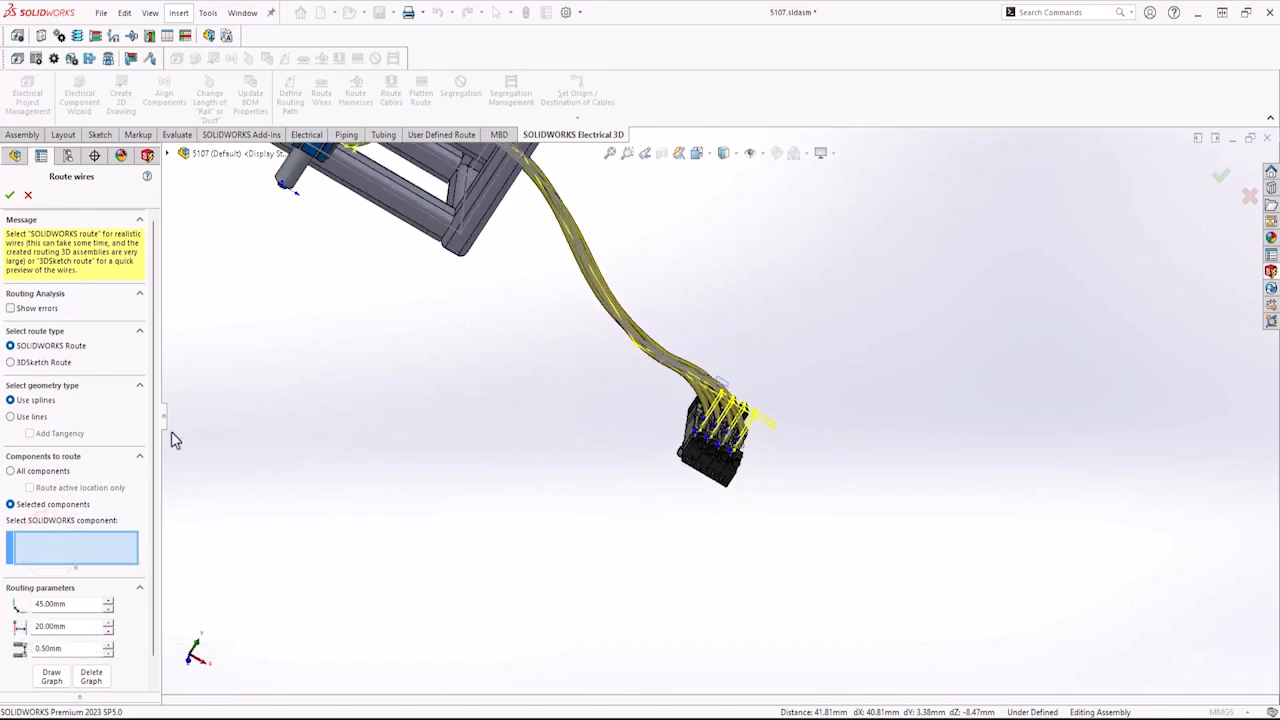
pyautogui.scroll(-5, 367, 263)
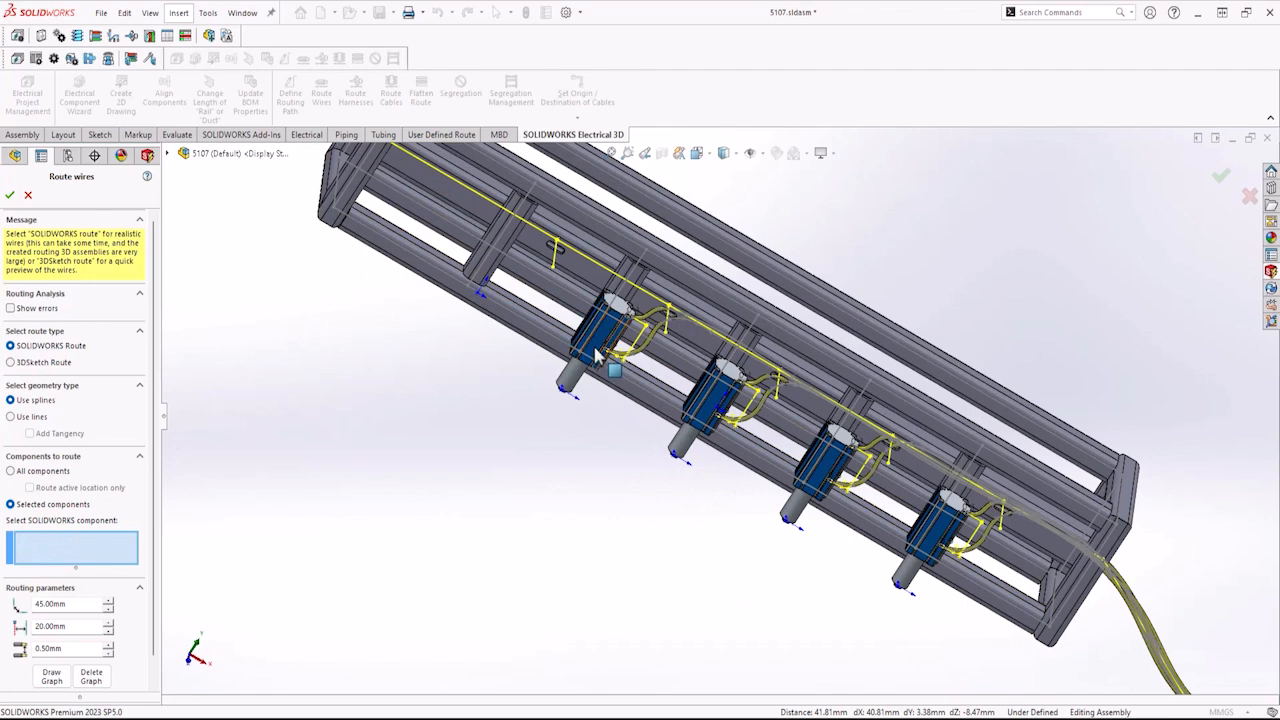
pyautogui.click(595, 350)
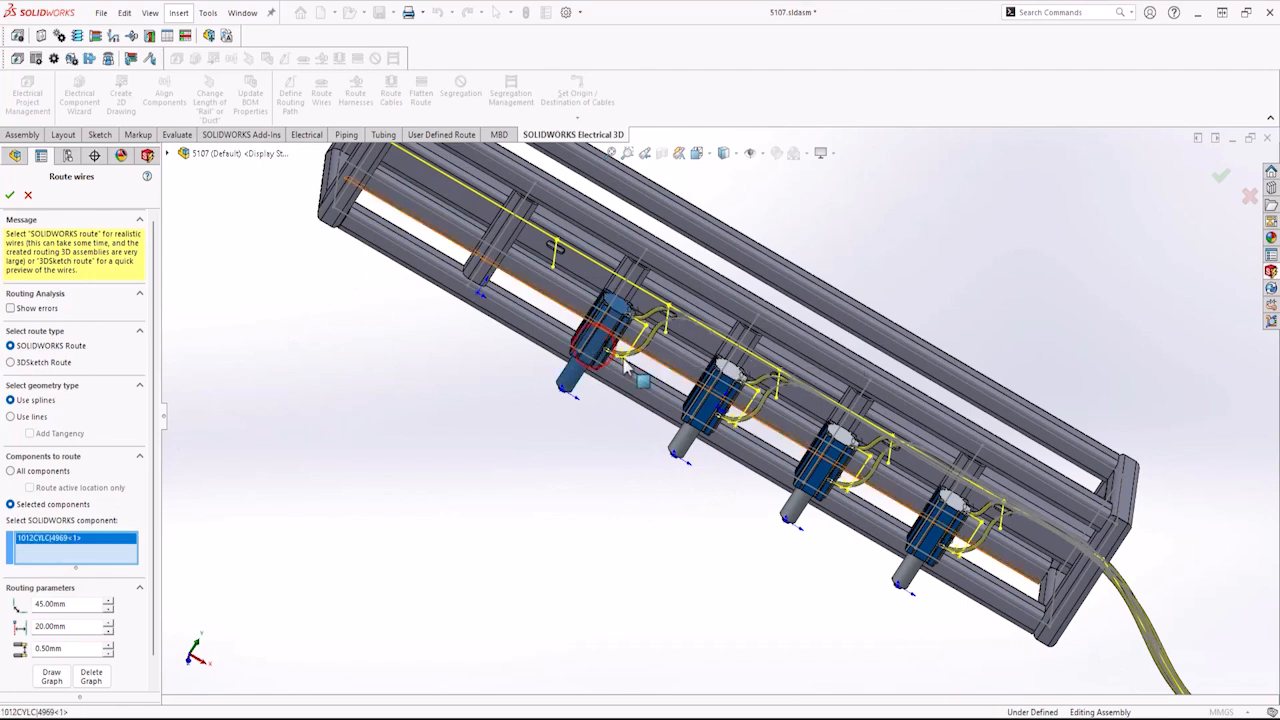
pyautogui.click(710, 388)
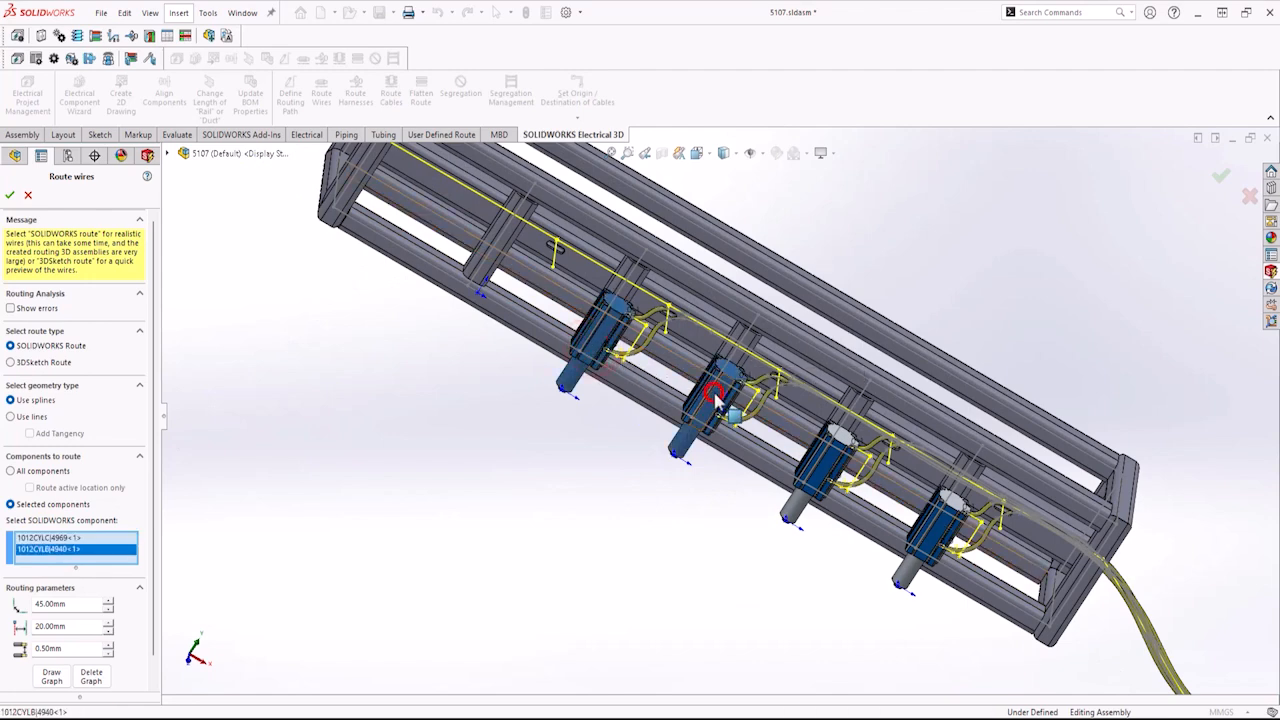
pyautogui.click(818, 462)
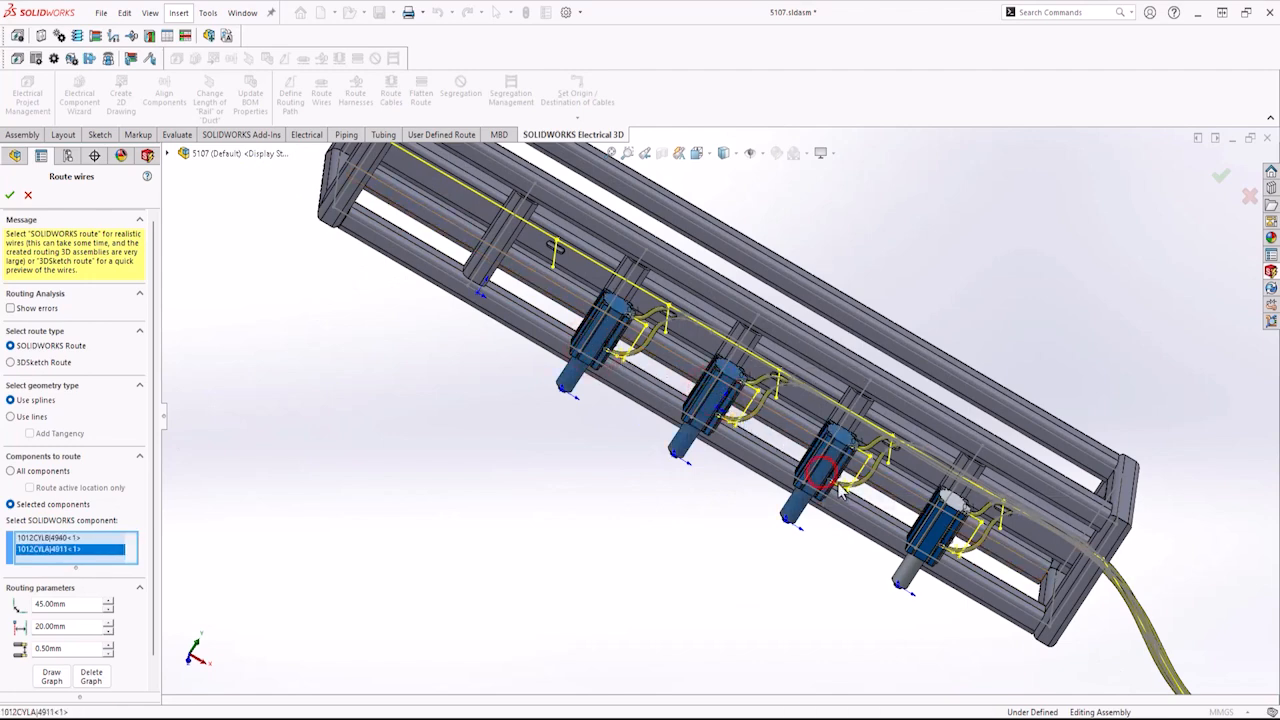
pyautogui.click(938, 542)
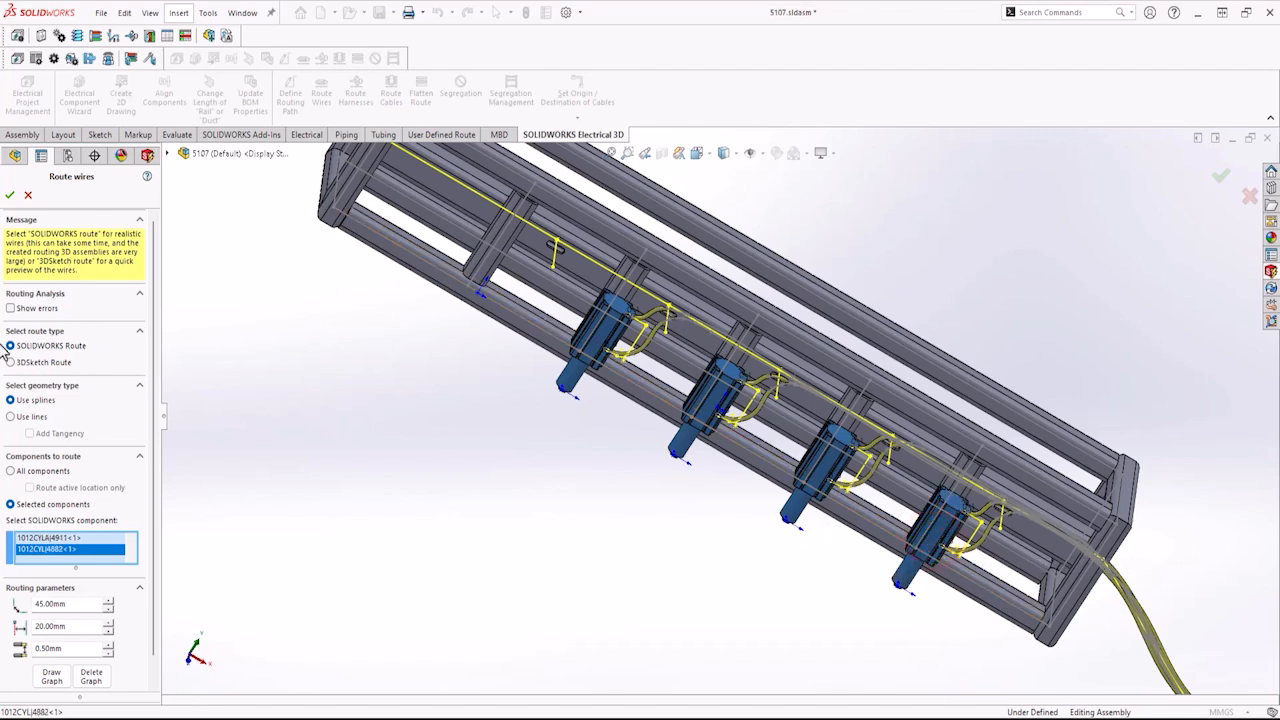
pyautogui.click(9, 197)
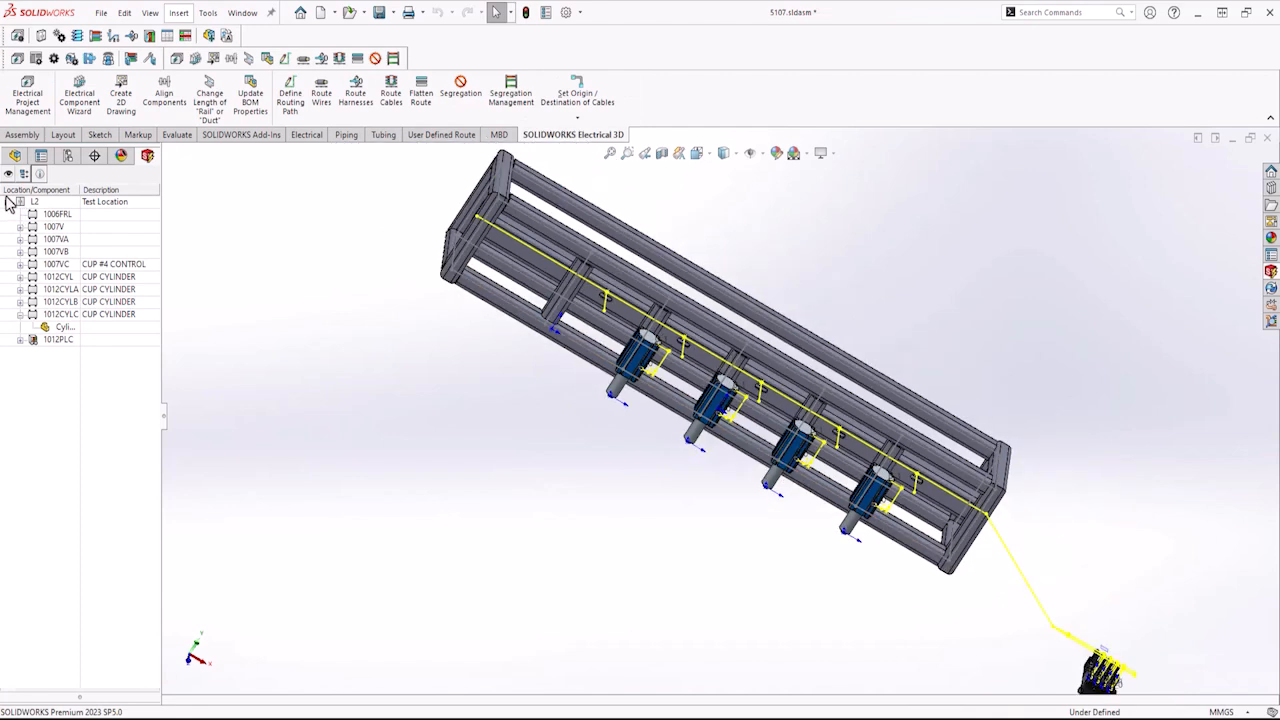
# Route the wires for the four cylinders again with the second routing parameter set to 40 mm.
pyautogui.click(321, 105)
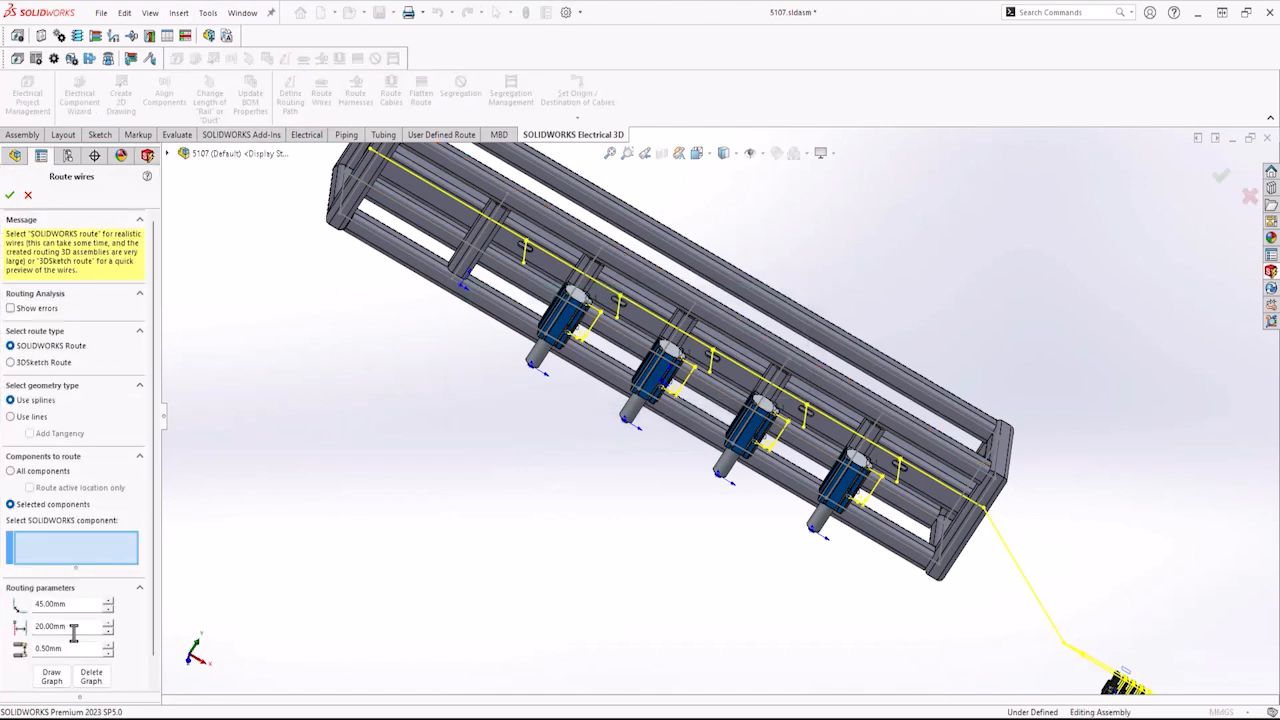
pyautogui.doubleClick(73, 627)
pyautogui.click(108, 622)
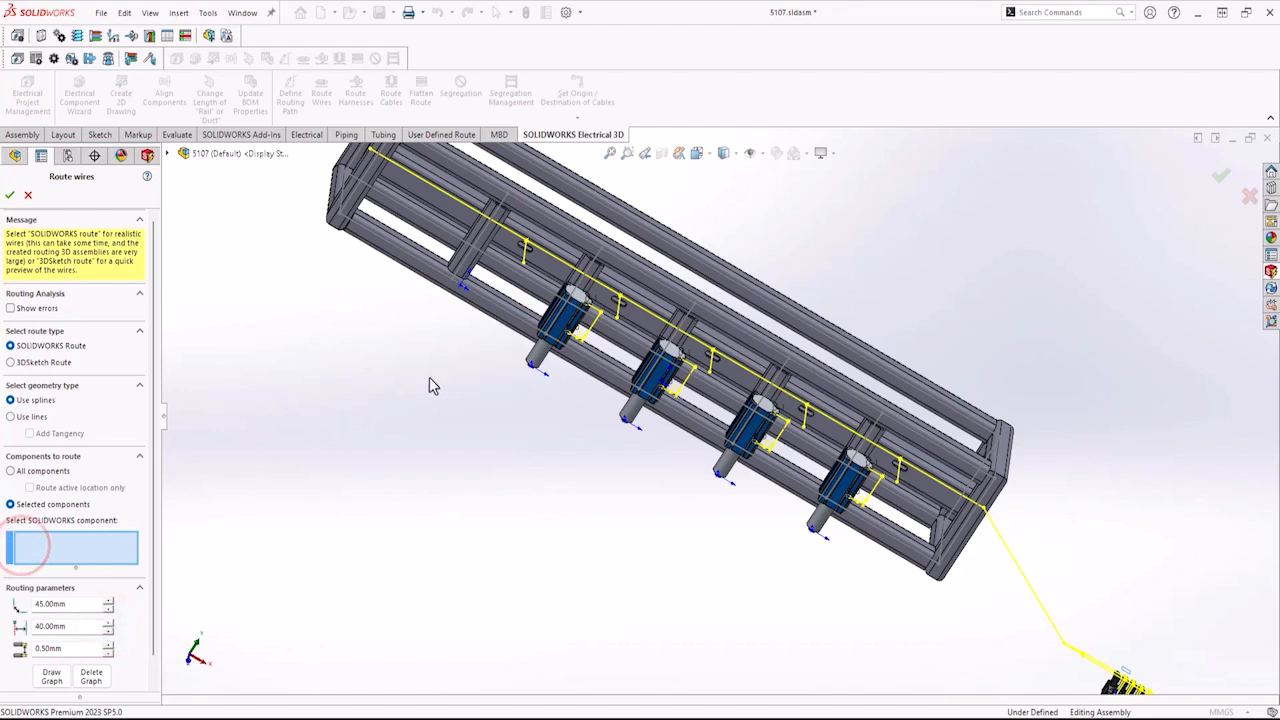
pyautogui.click(567, 326)
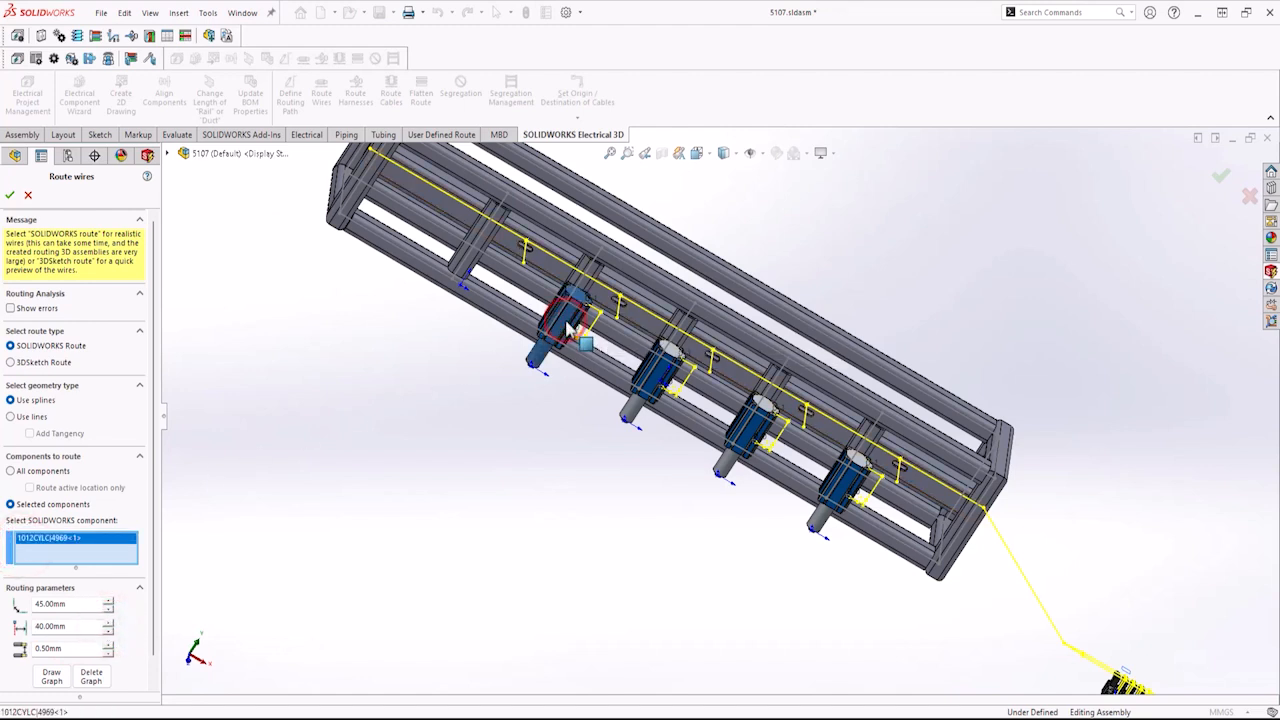
pyautogui.click(651, 380)
pyautogui.click(750, 425)
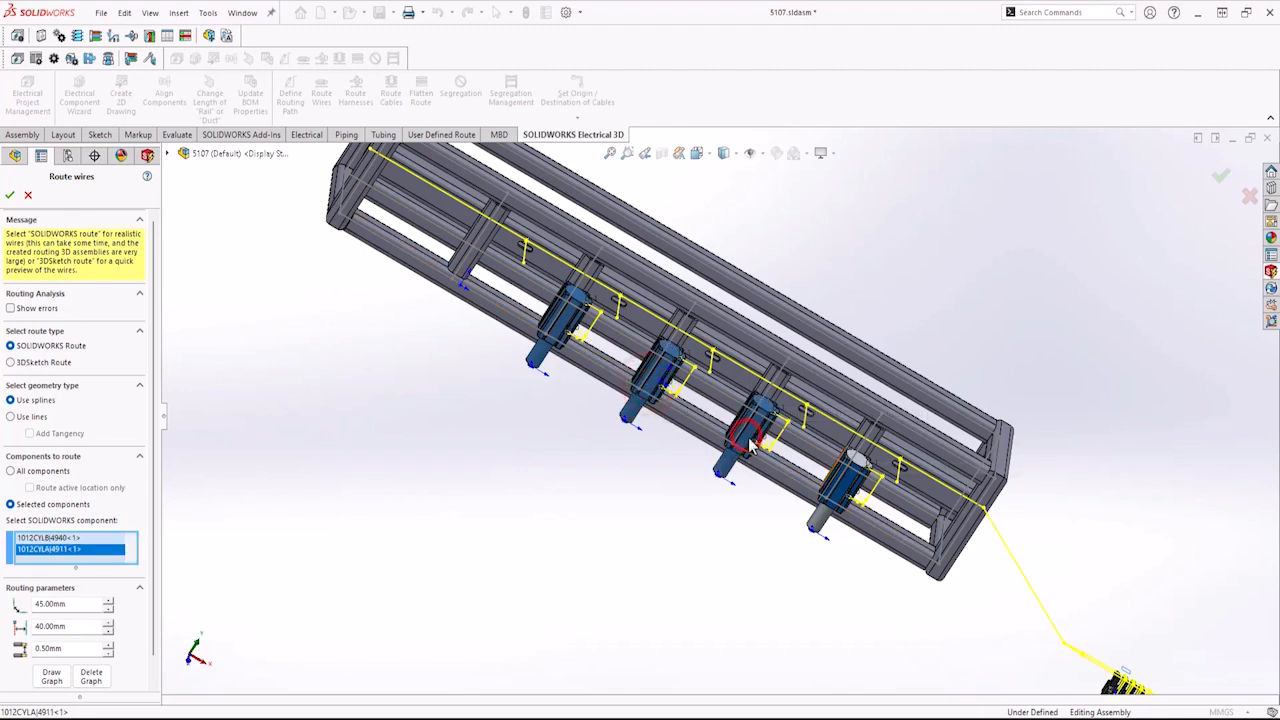
pyautogui.click(848, 489)
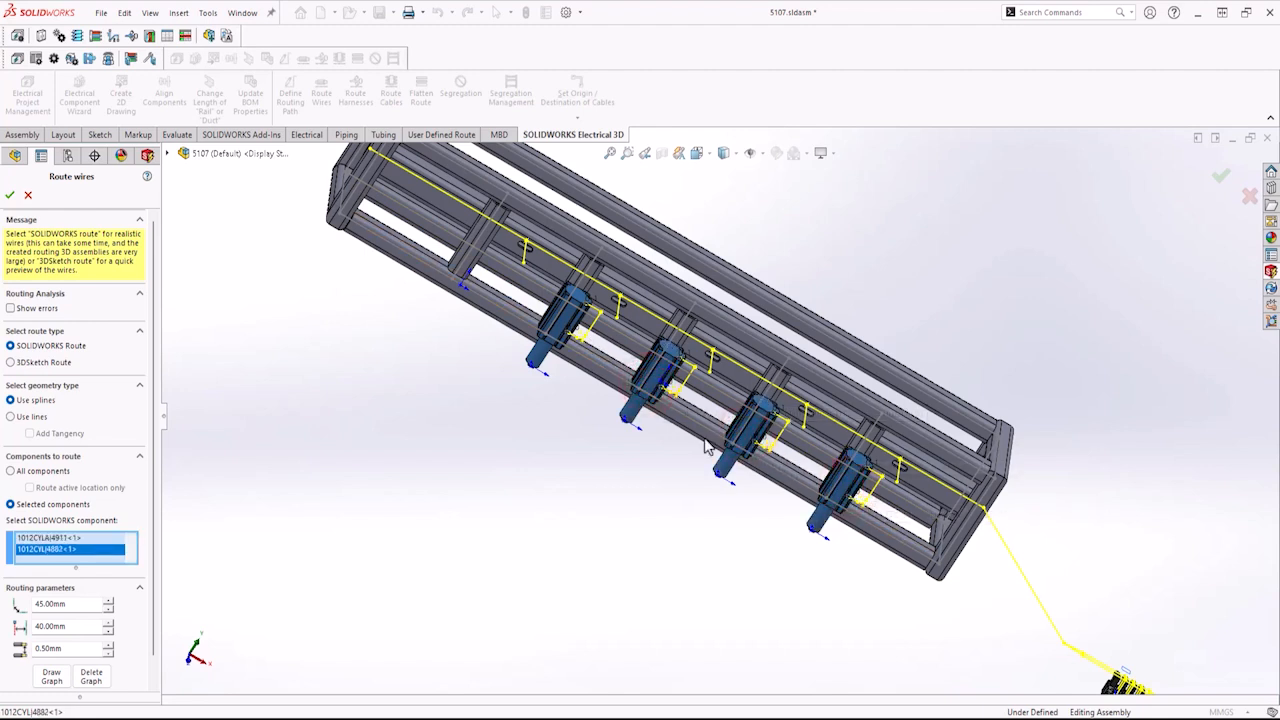
pyautogui.click(9, 195)
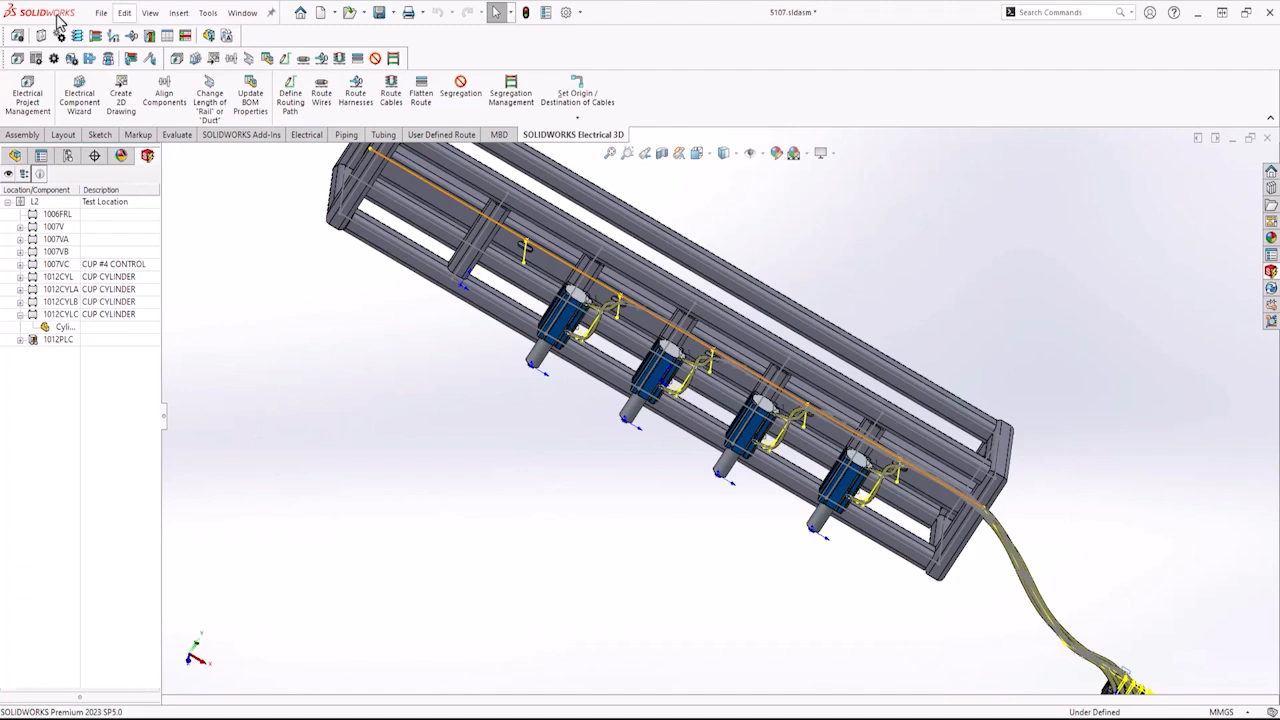
# Hide all sketches in the assembly view.
pyautogui.click(152, 14)
pyautogui.click(163, 17)
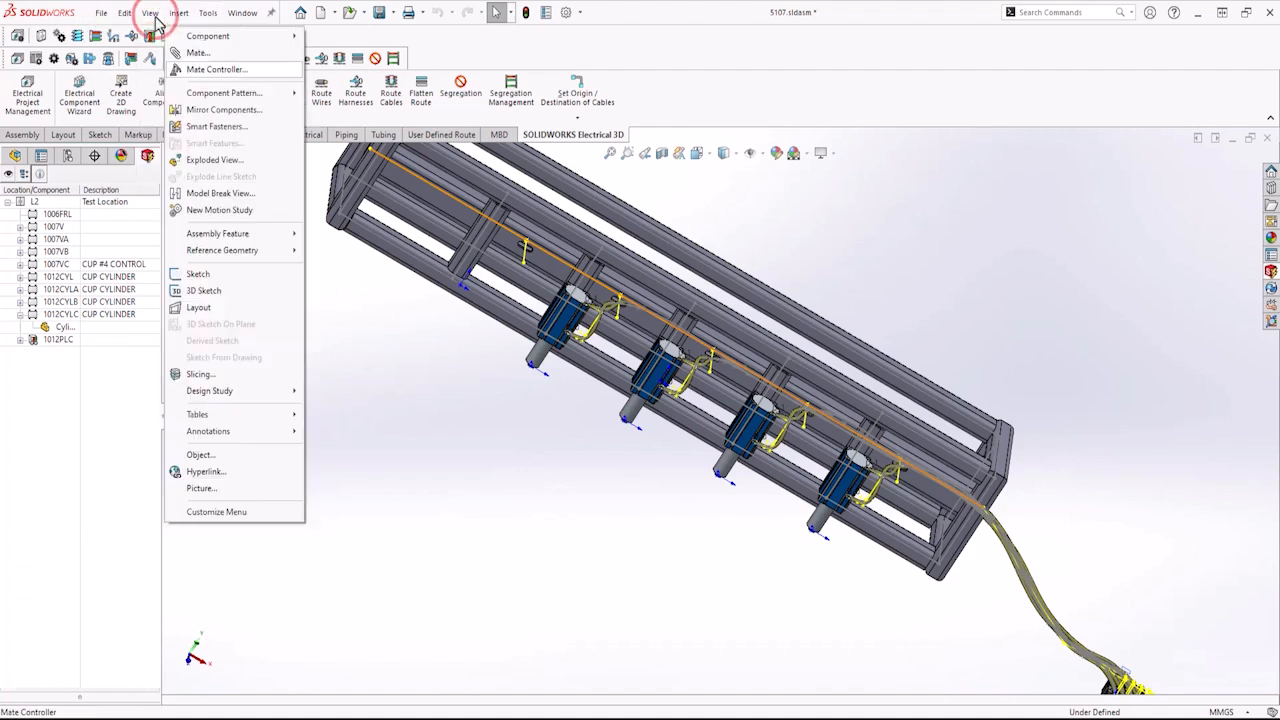
pyautogui.click(156, 18)
pyautogui.click(178, 135)
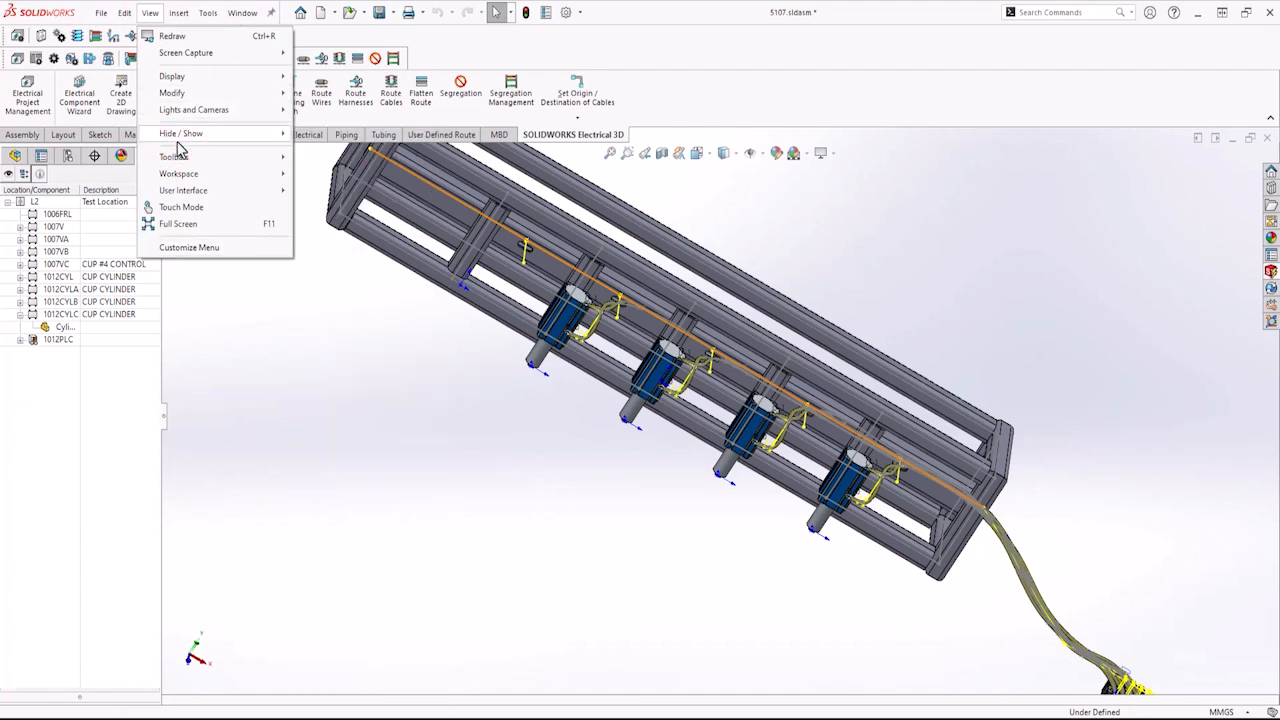
pyautogui.moveTo(178, 139)
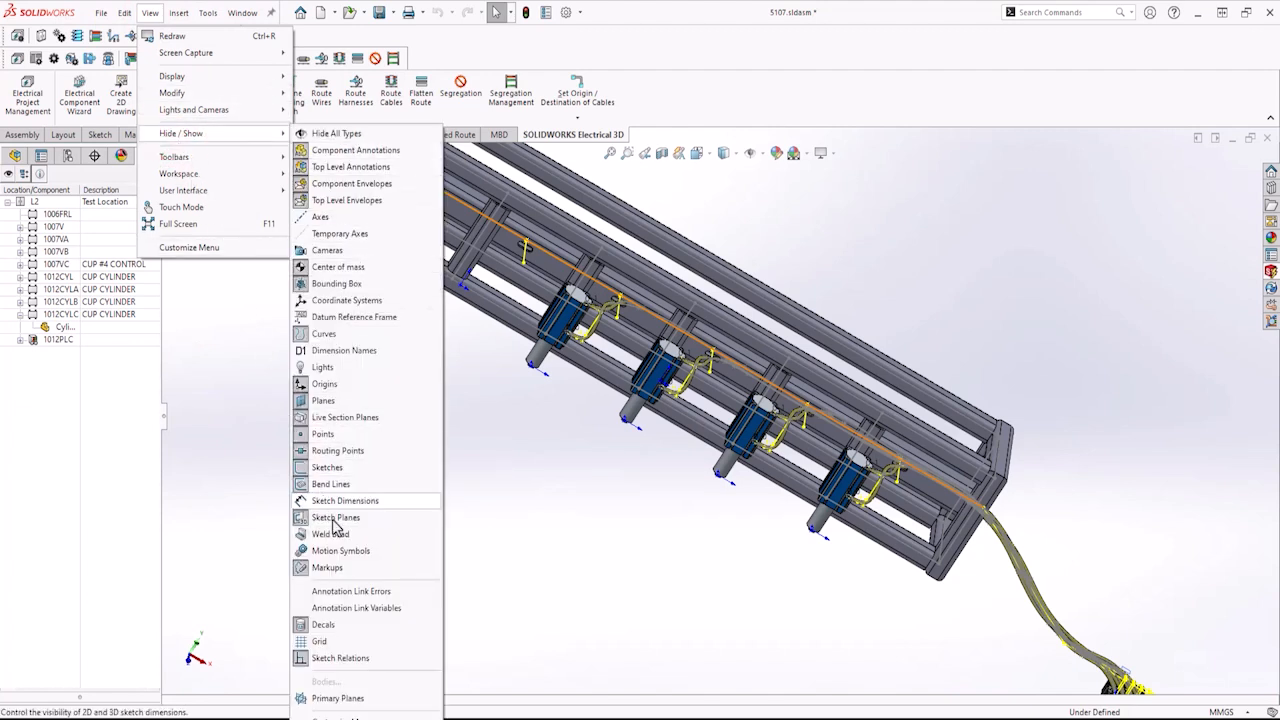
pyautogui.click(347, 467)
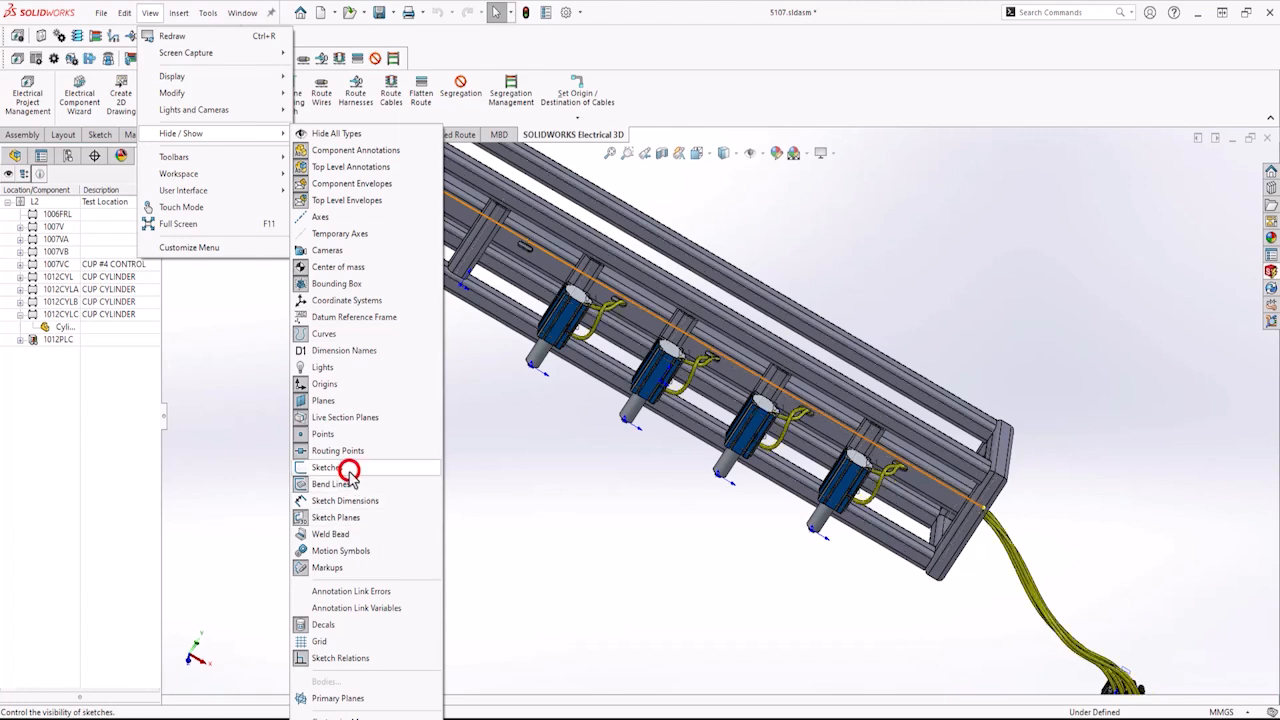
# Inspect the routed wires at the cylinders and along the frame up close.
pyautogui.click(575, 515)
pyautogui.moveTo(576, 510); pyautogui.dragTo(576, 508, button='middle')
pyautogui.scroll(-8, 576, 510)
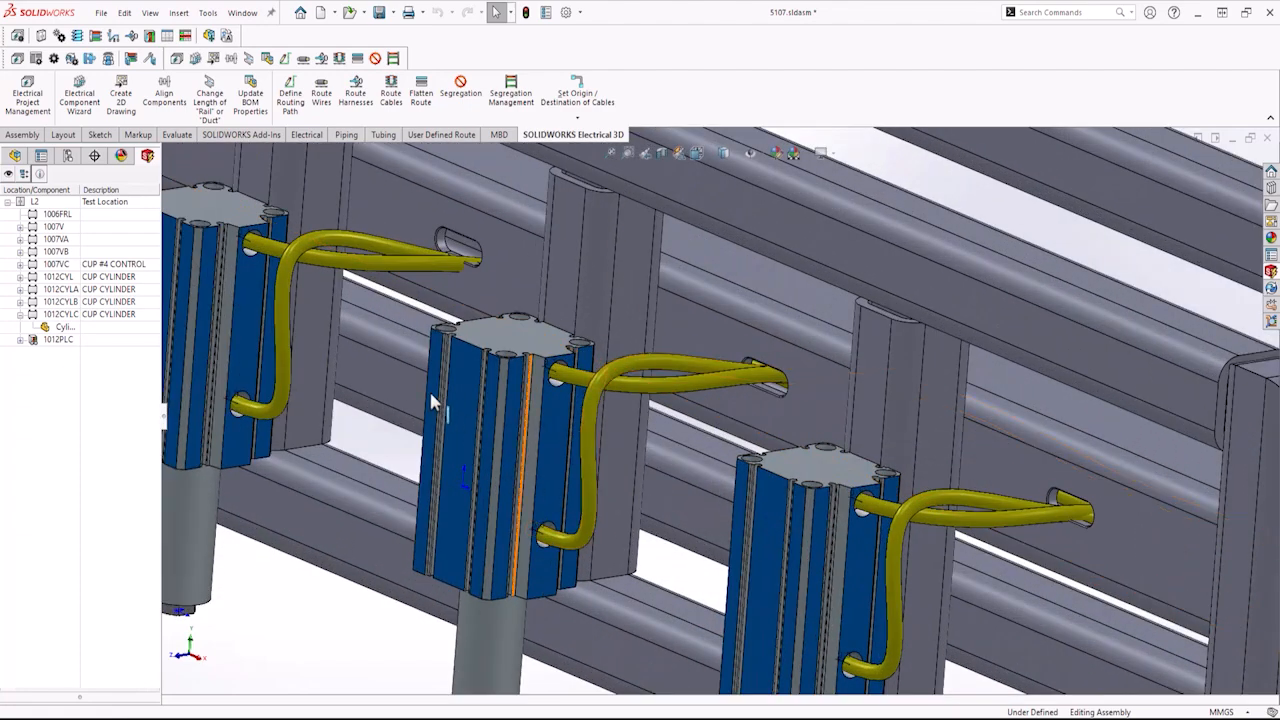
pyautogui.moveTo(428, 388); pyautogui.dragTo(443, 409, button='middle')
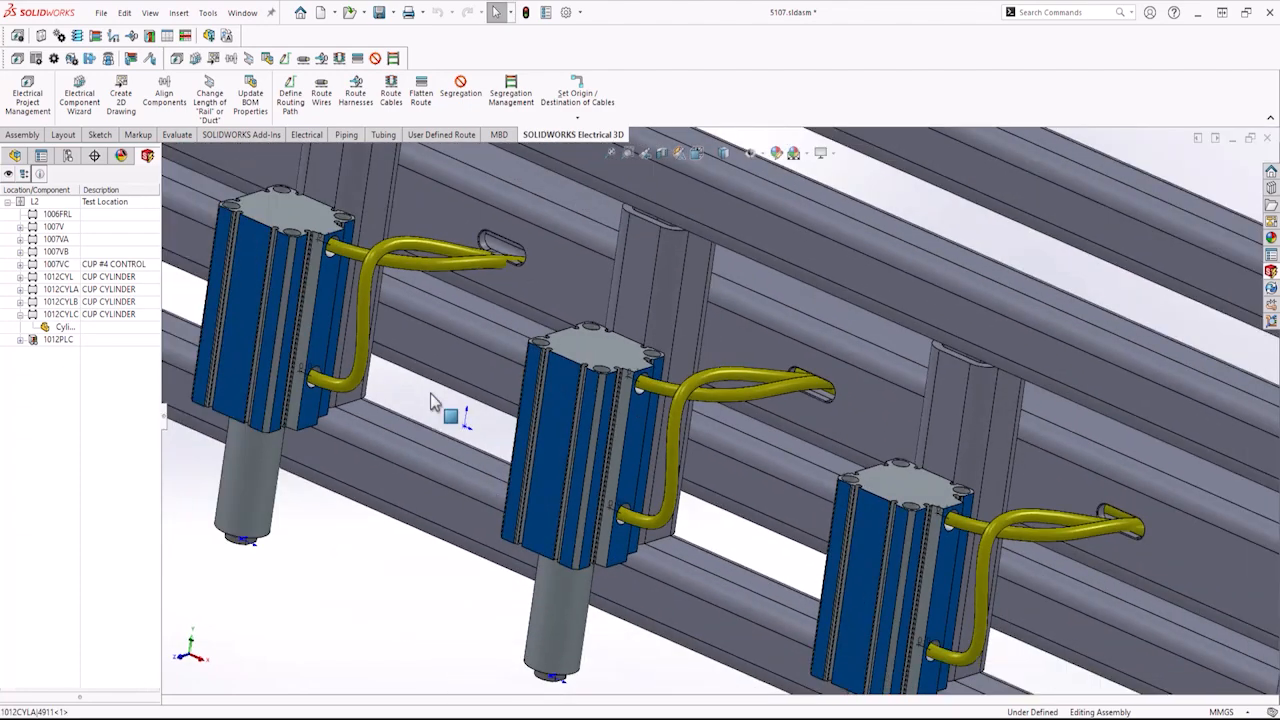
pyautogui.scroll(6, 434, 406)
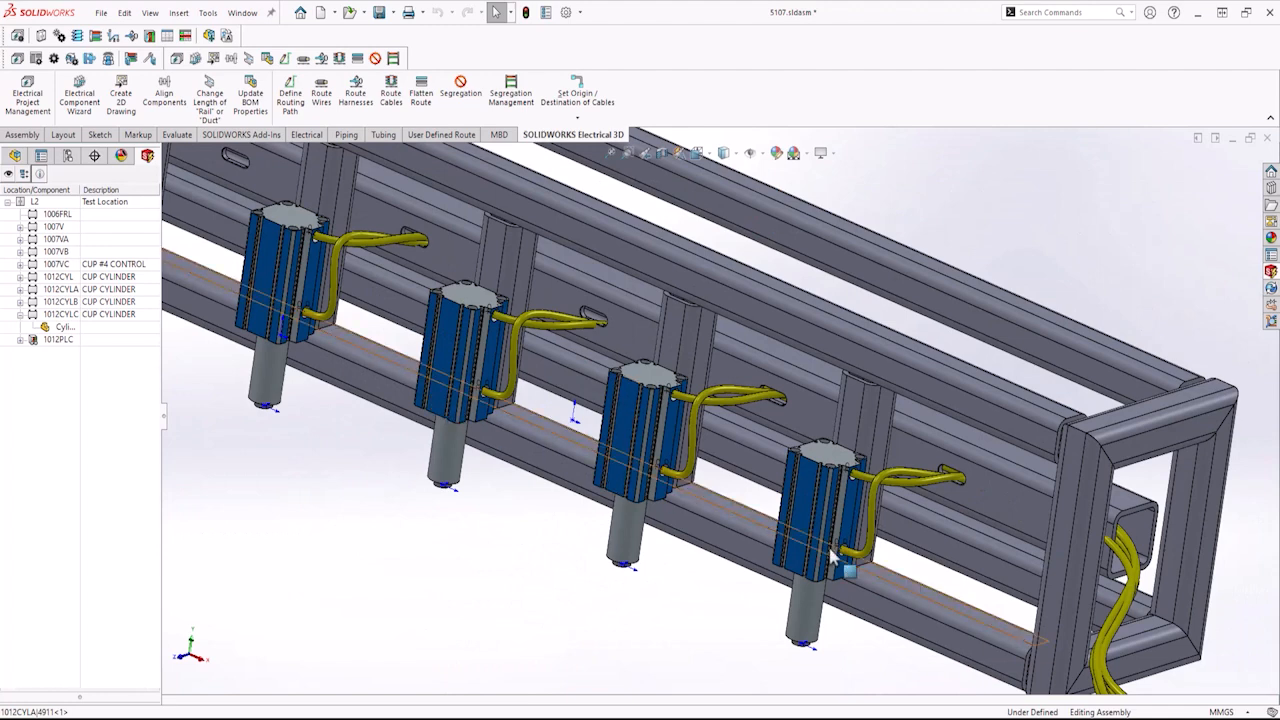
pyautogui.scroll(5, 855, 566)
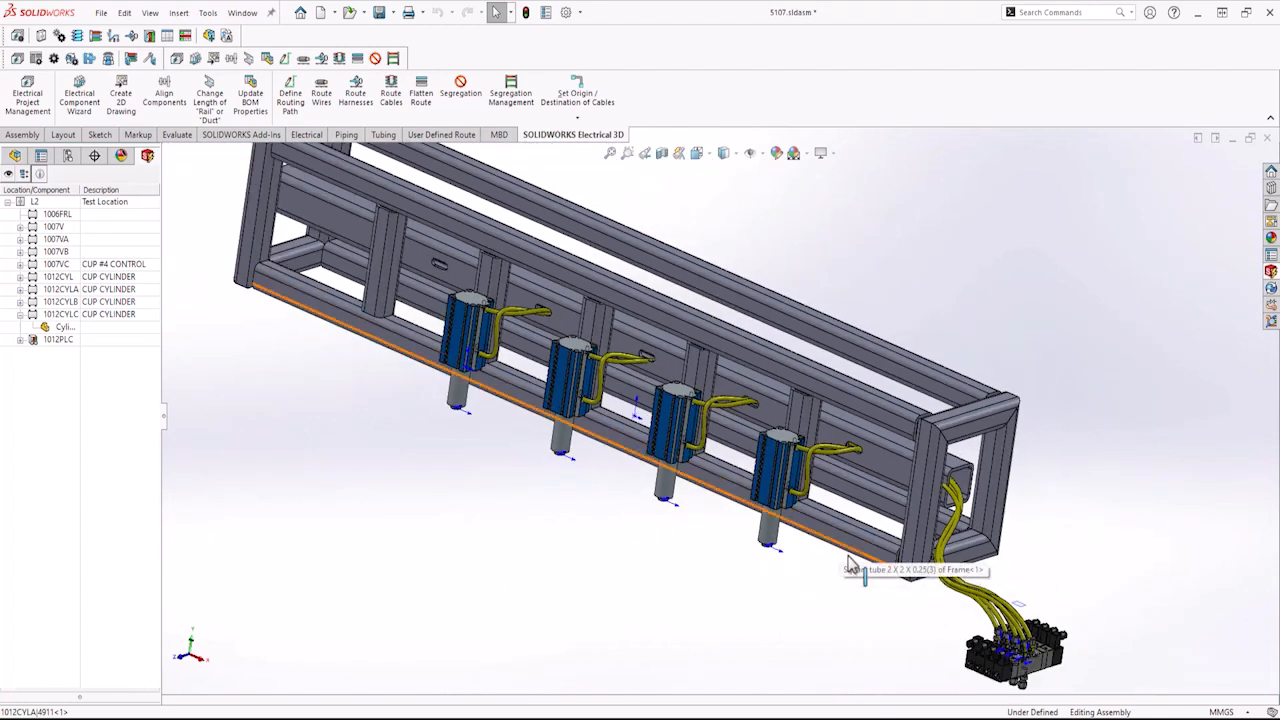
pyautogui.scroll(-2, 491, 477)
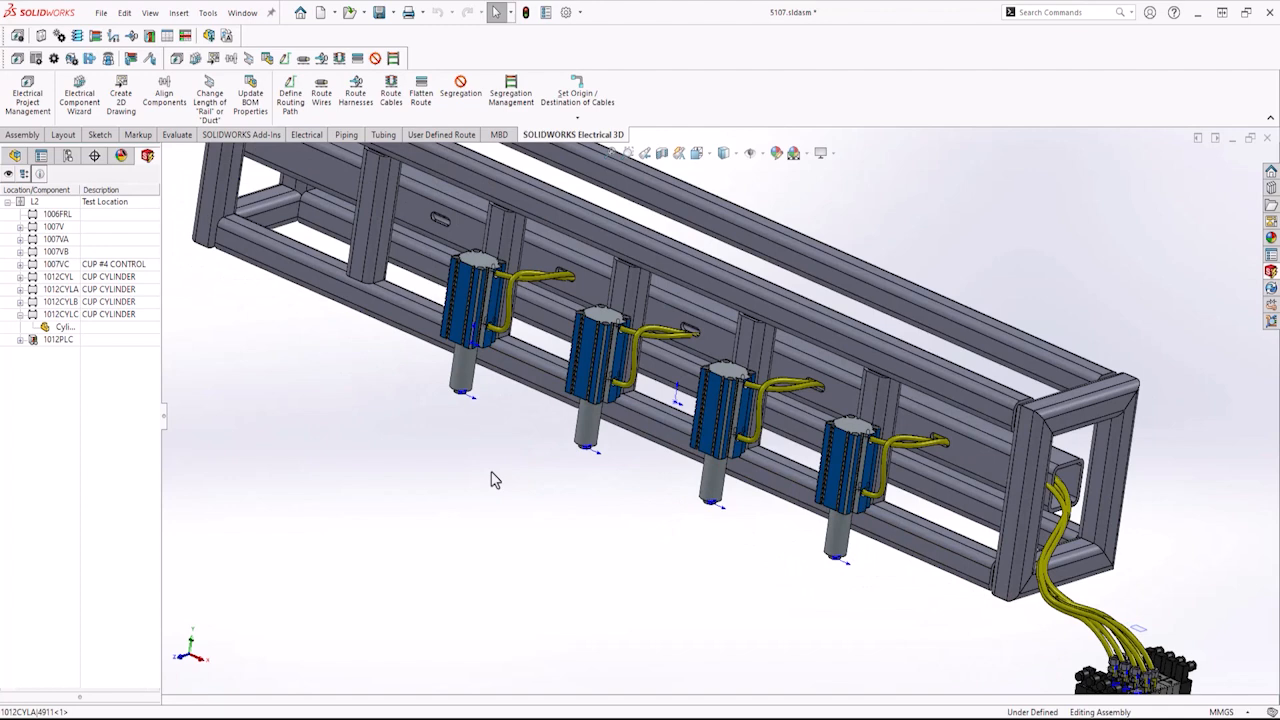
pyautogui.scroll(-4, 491, 479)
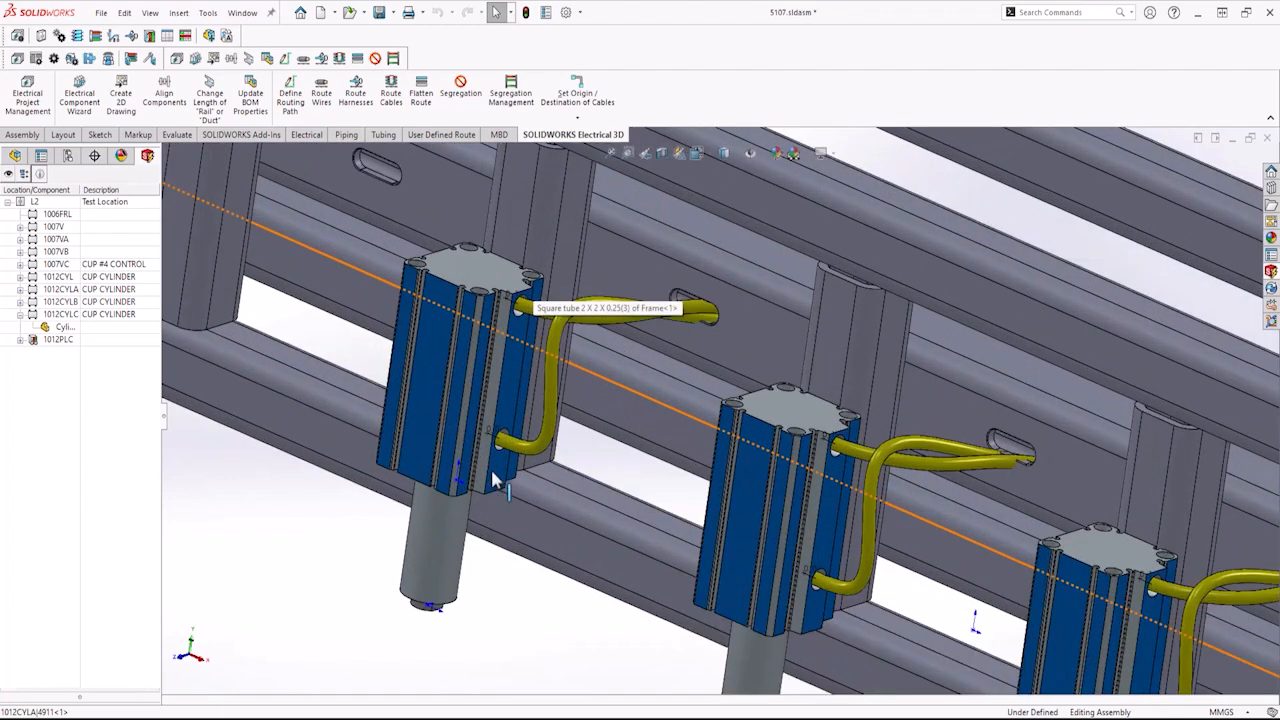